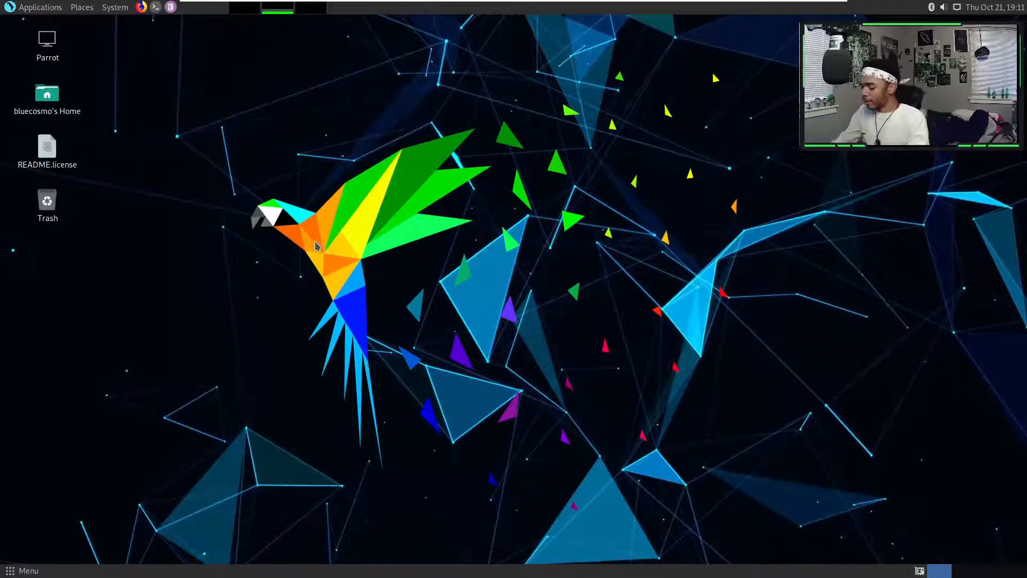
- Launch Terminator in place of the default terminal and move its window away from the desktop icons
key("ctrl+alt+t")
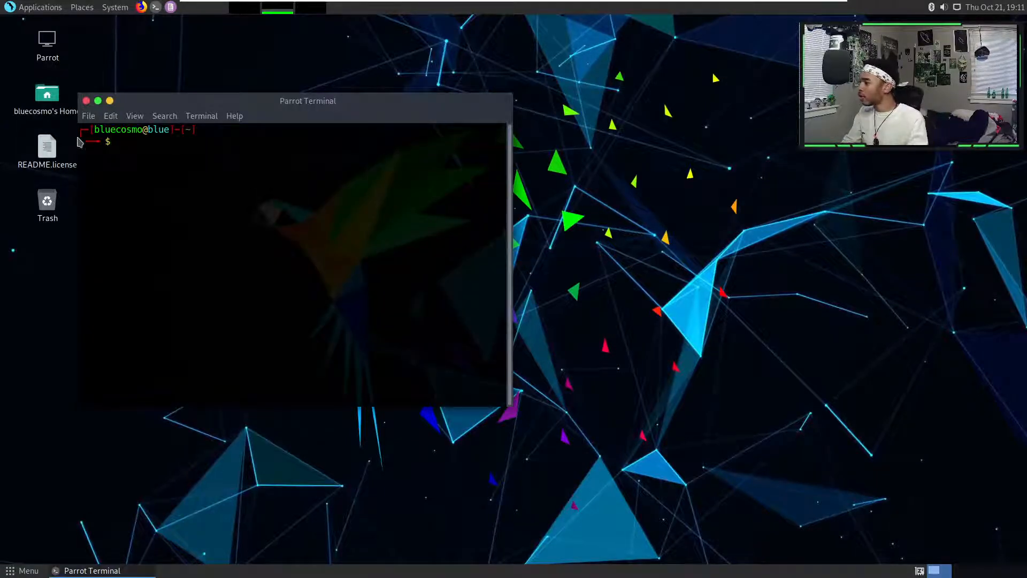
left_click(85, 102)
key("super")
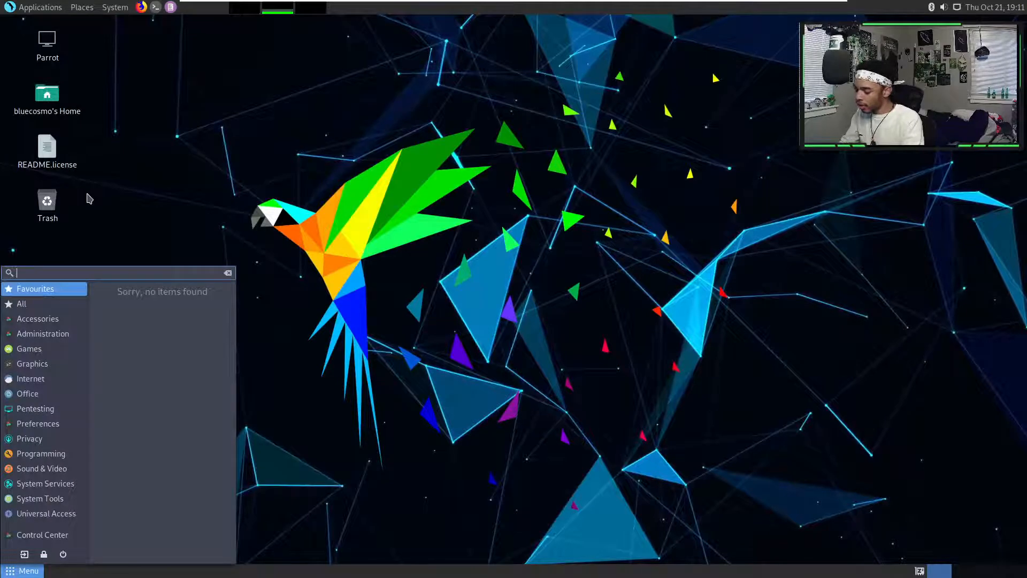
type("termi")
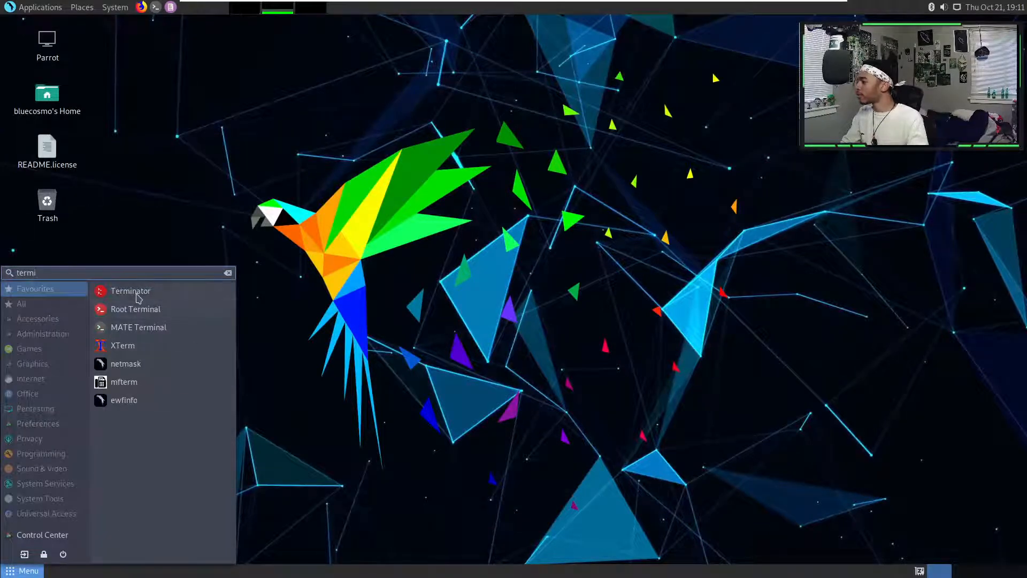
left_click(134, 292)
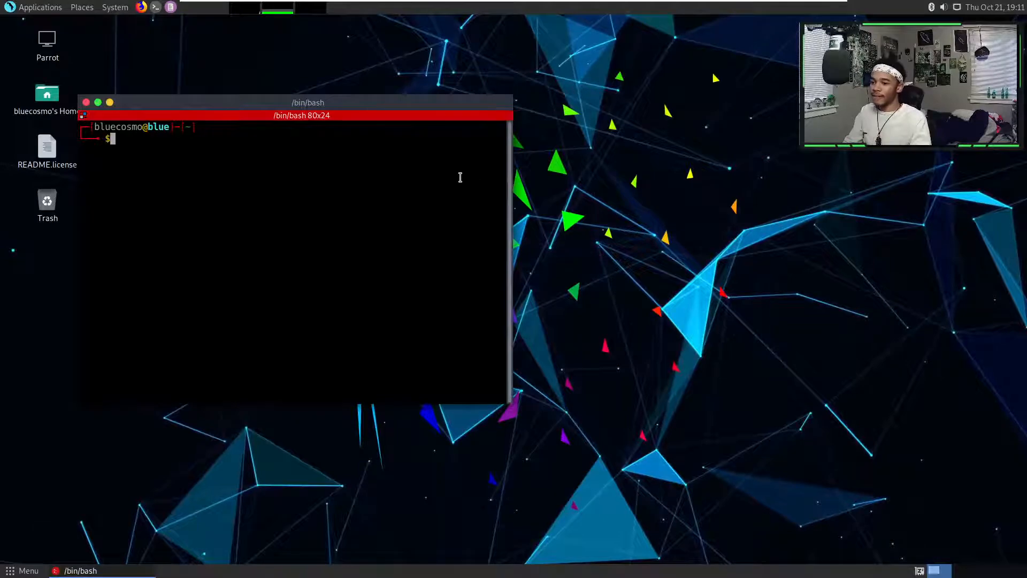
left_click_drag(316, 104, 361, 153)
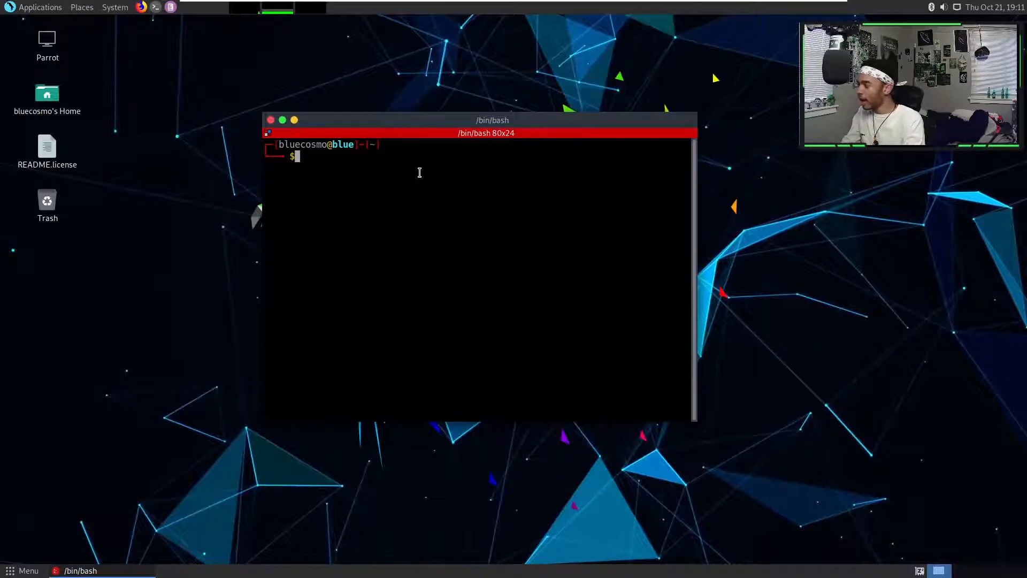
- Change into the Downloads directory and list its files in the terminal
type("cd Dow")
key("Tab")
key("Return")
type("ls")
key("Return")
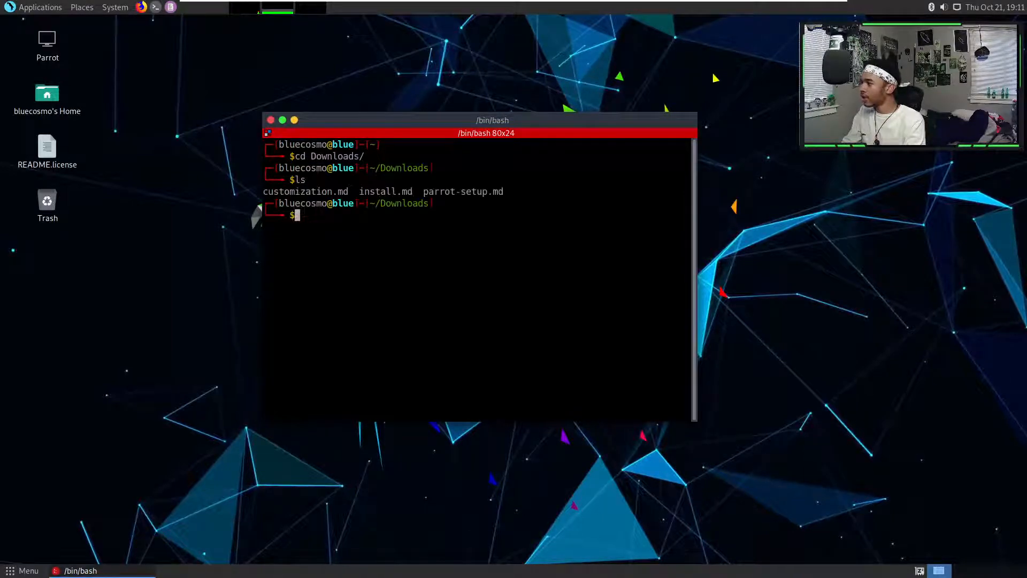
triple_click(510, 191)
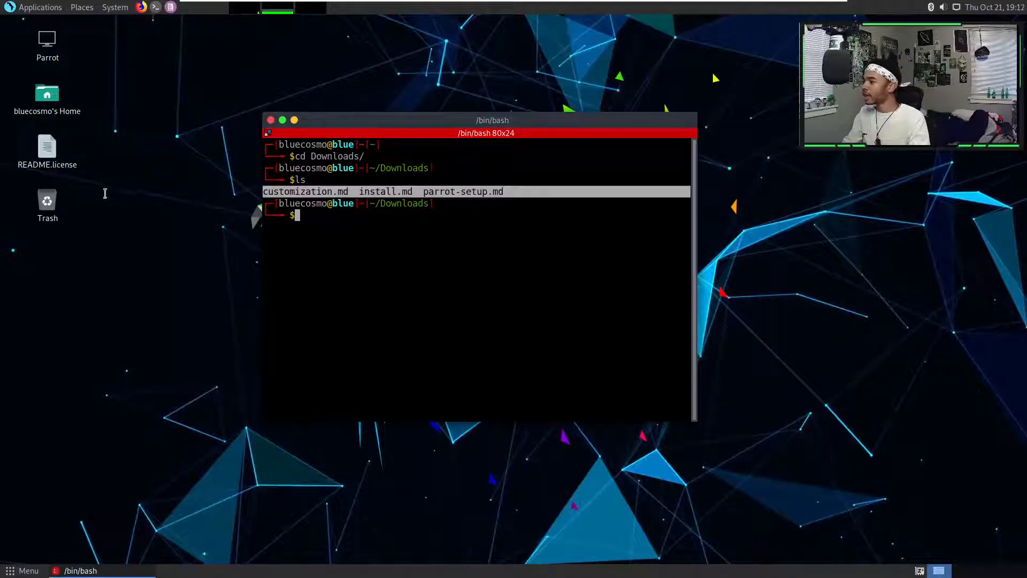
- Open the current Downloads directory in VSCodium from the terminal with "codium ."
left_click(502, 218)
type("codium .")
key("Return")
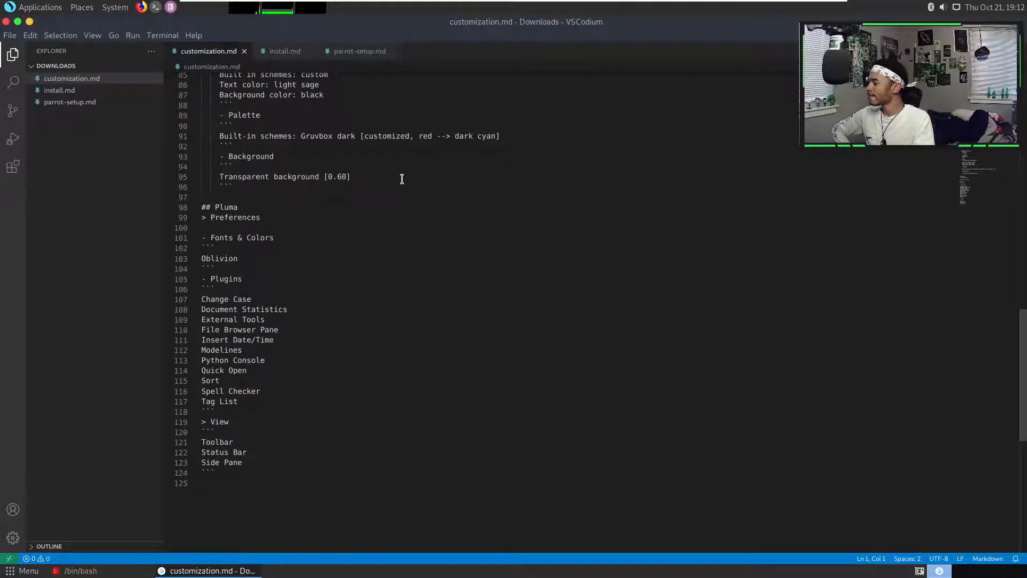
- Look through the theme, login window, Terminator and Pluma notes in customization.md and the commands in install.md
left_click(332, 248)
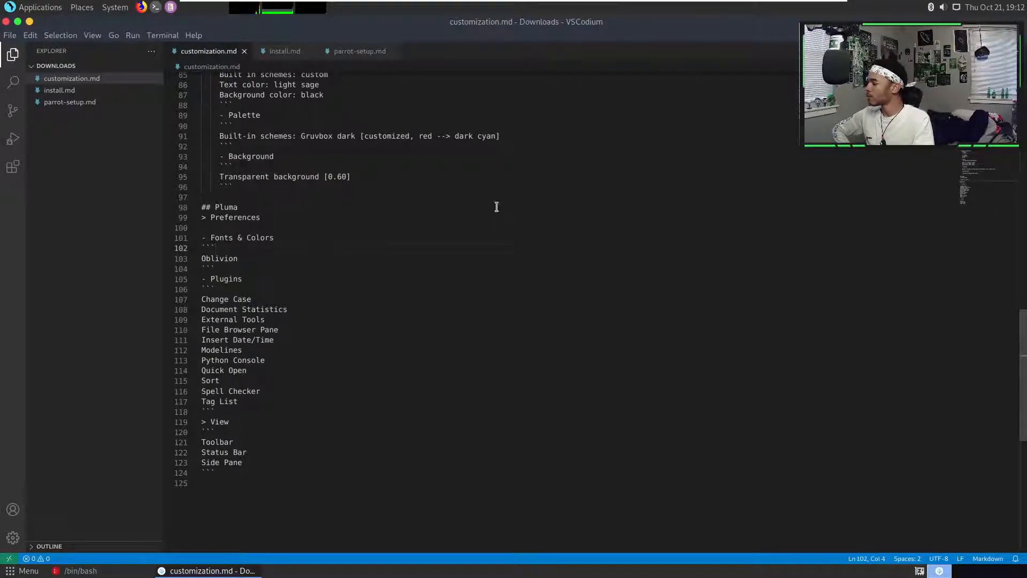
scroll(496, 206, "up", 3)
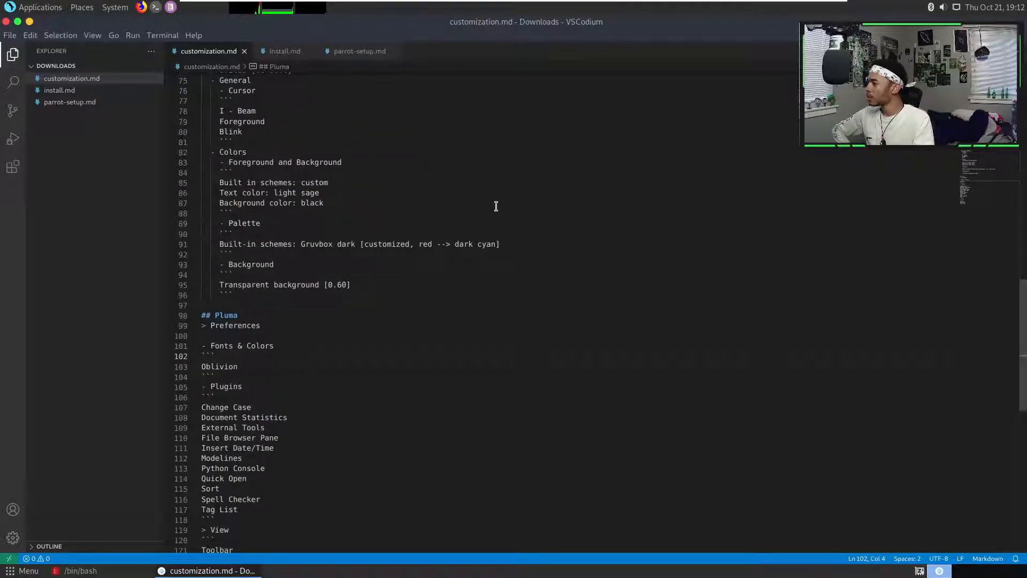
scroll(497, 207, "up", 15)
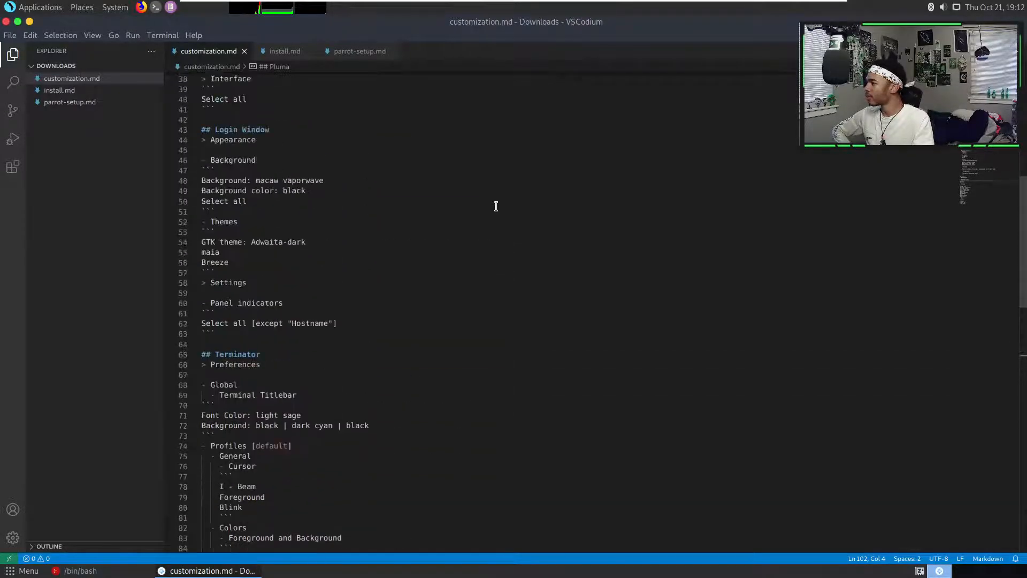
scroll(496, 207, "up", 8)
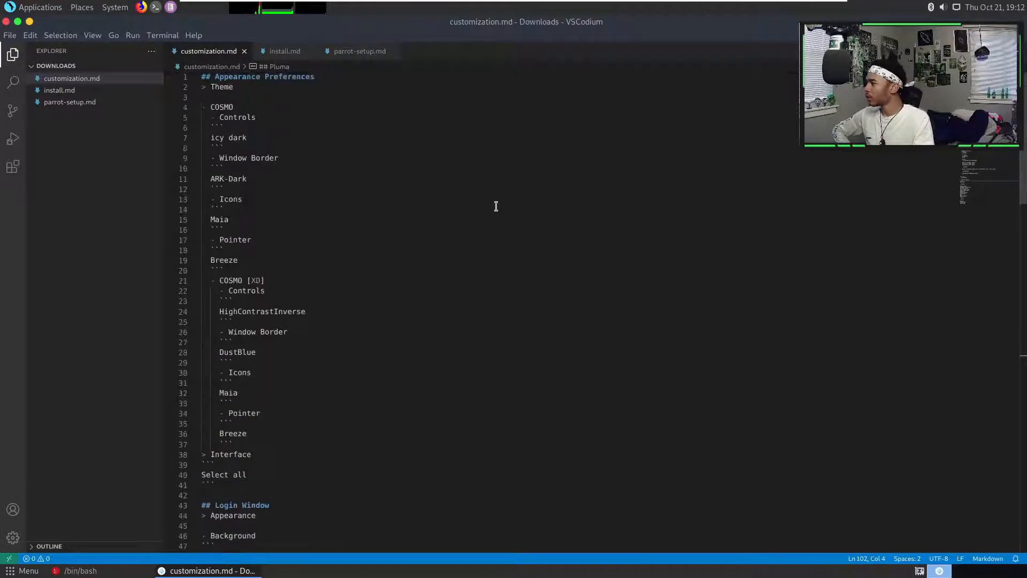
left_click(285, 50)
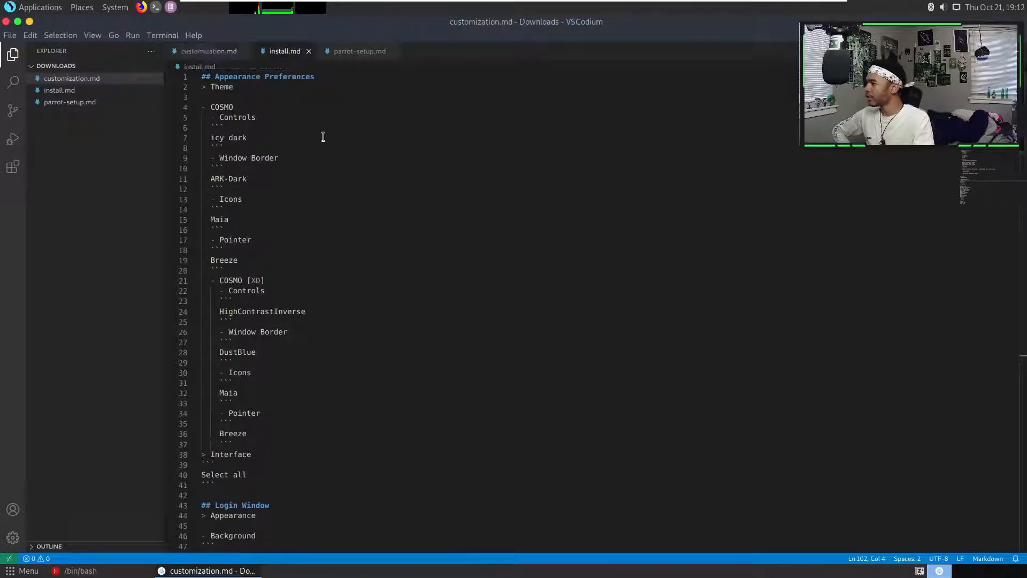
scroll(281, 117, "up", 14)
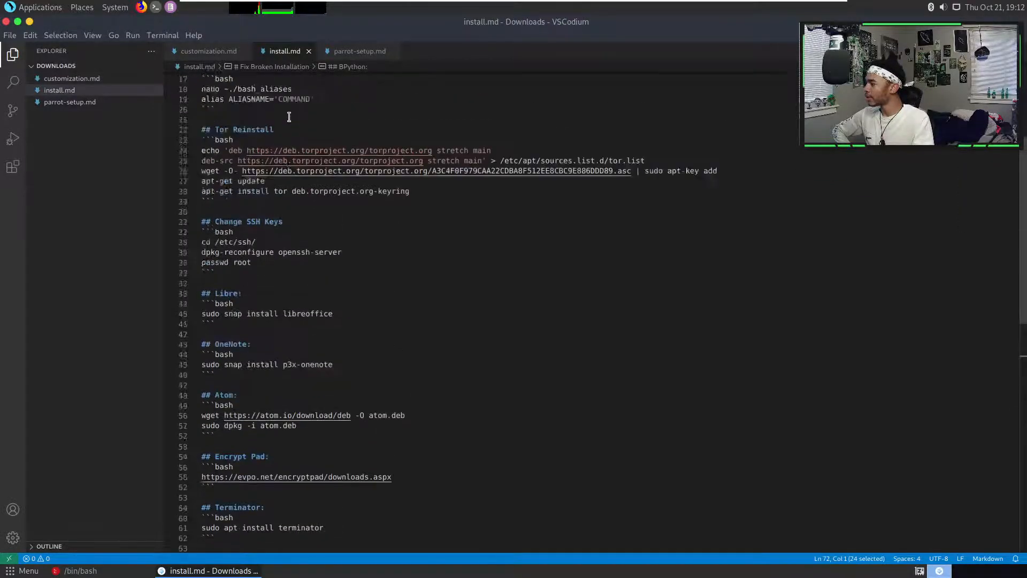
- Close install.md and show the beginning of parrot-setup.md
left_click(308, 52)
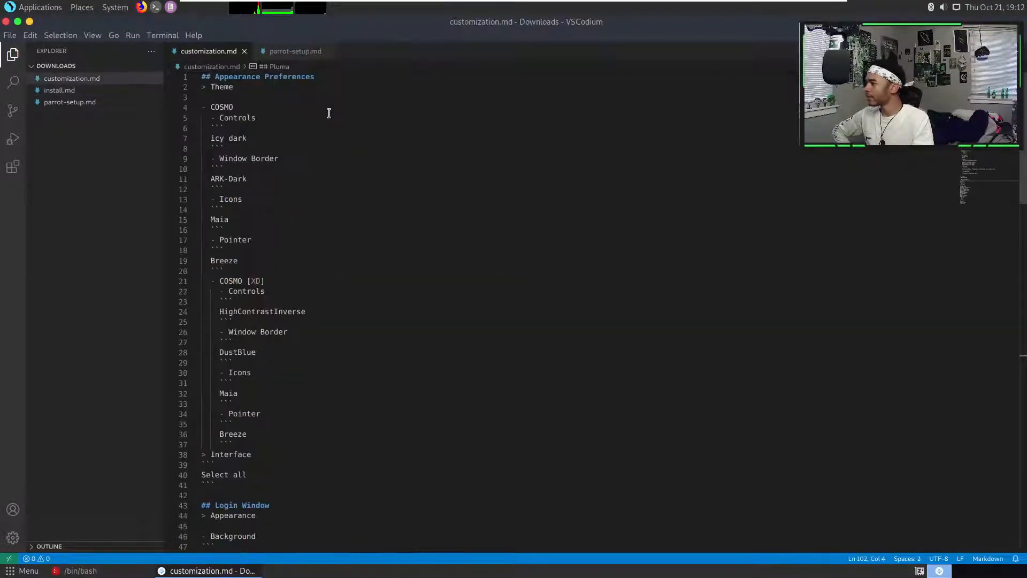
left_click(294, 56)
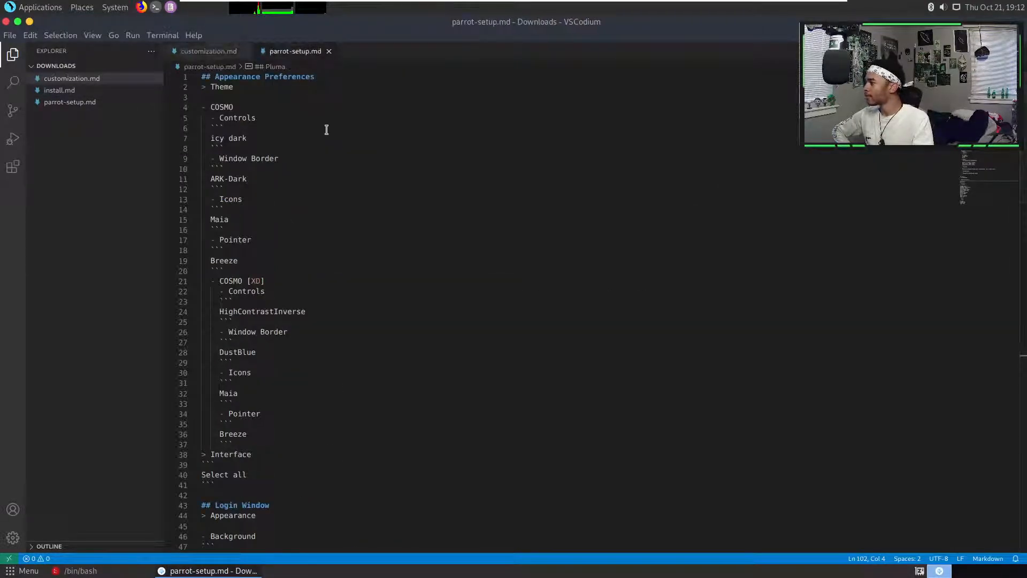
scroll(326, 129, "up", 6)
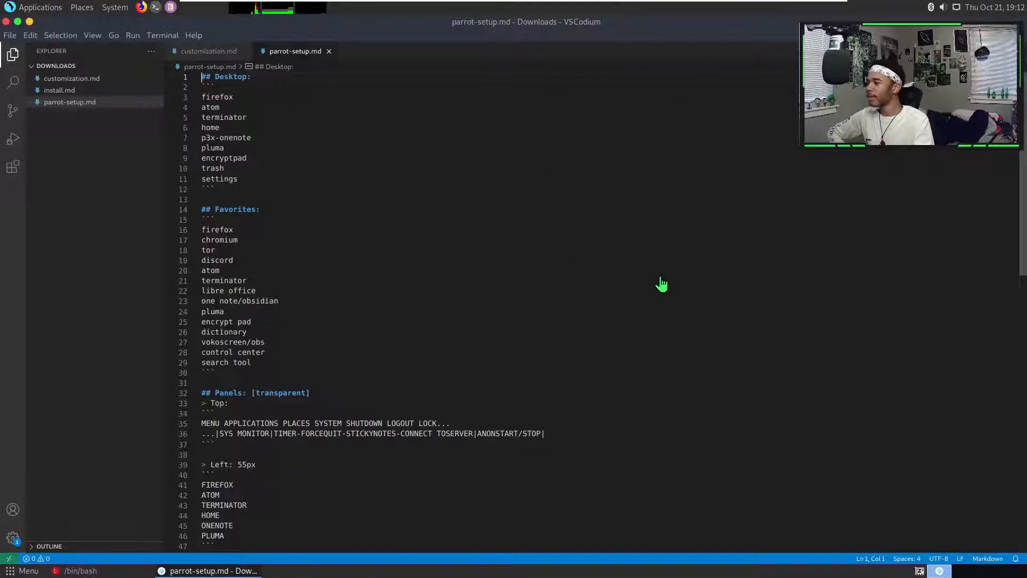
- Switch to Spotify on the host system and open the Royalty Free Synthwave playlist in the CCS folder
key("ctrl+alt+Return")
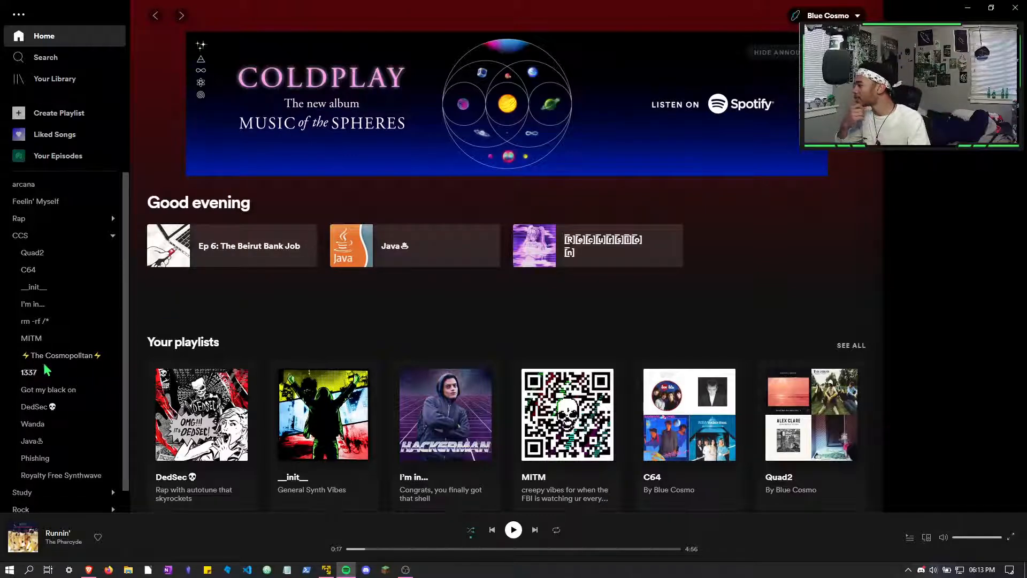
left_click(36, 239)
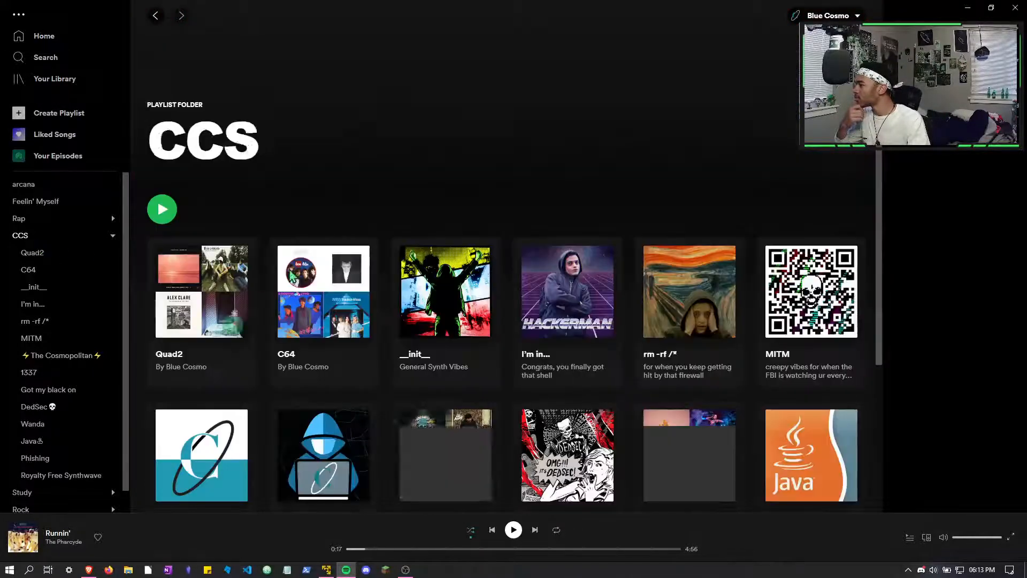
scroll(635, 249, "down", 3)
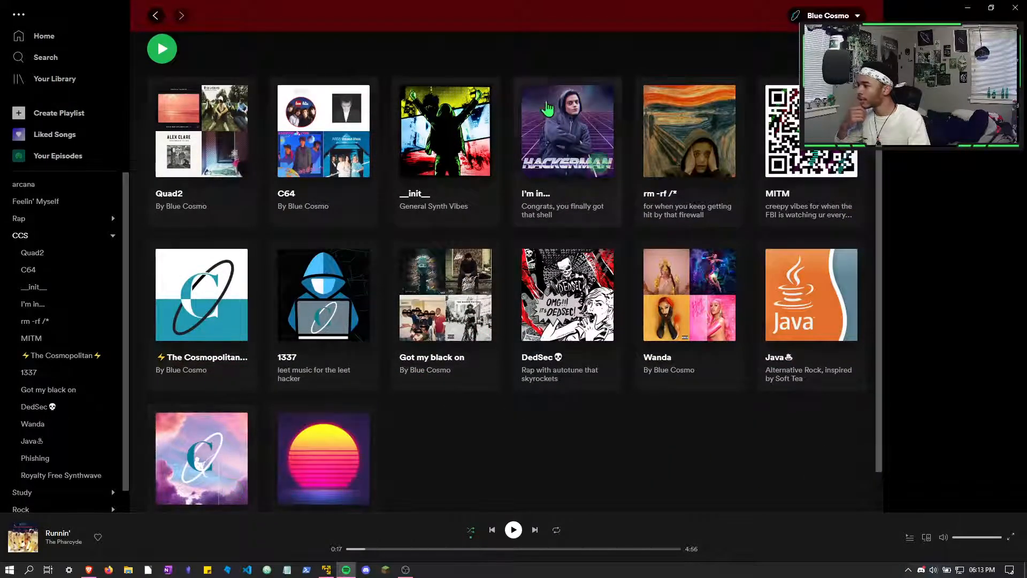
left_click(322, 461)
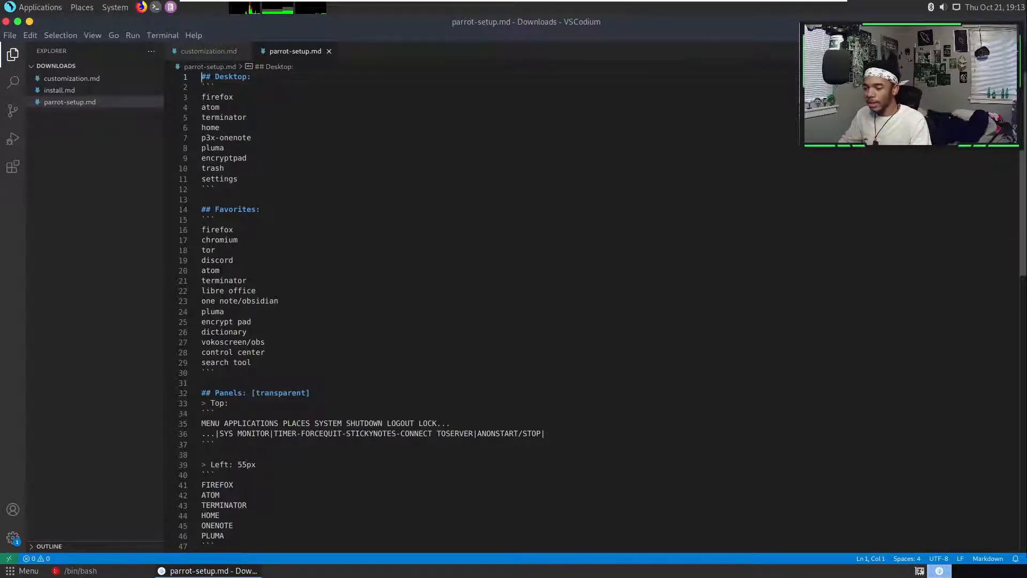
- Skip to the next music track, adjust the playback volume, and mute the virtual machine's sound
key("XF86AudioNext")
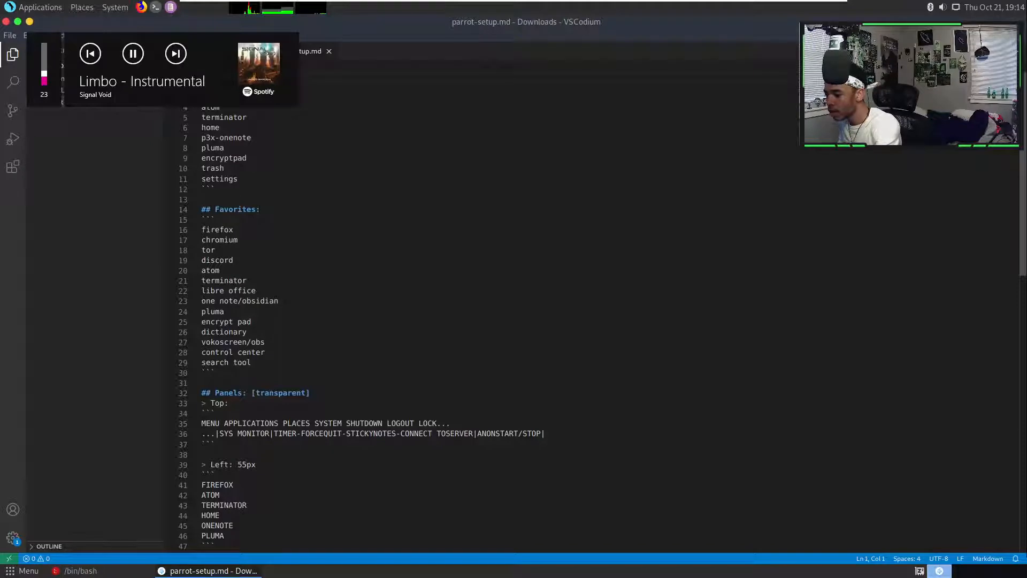
key("XF86AudioLowerVolume")
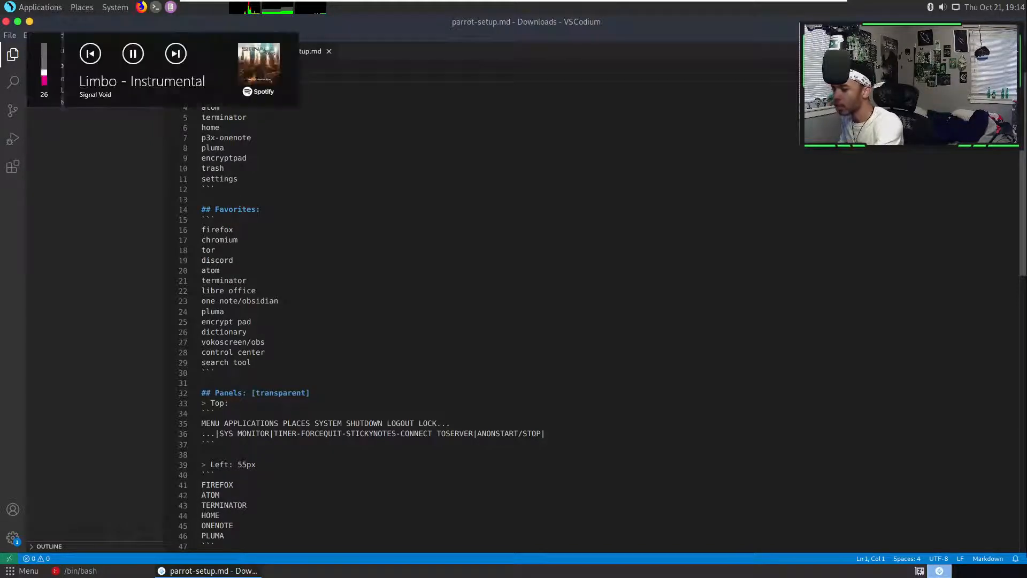
key("XF86AudioRaiseVolume")
key("XF86AudioRaiseVolume")
key("XF86AudioRaiseVolume")
key("XF86AudioRaiseVolume")
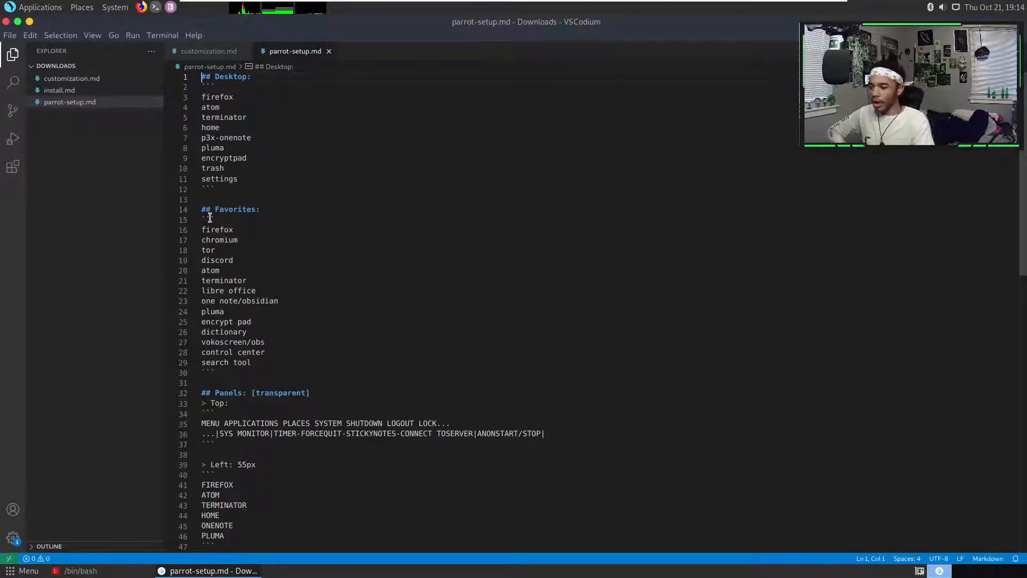
key("XF86AudioMute")
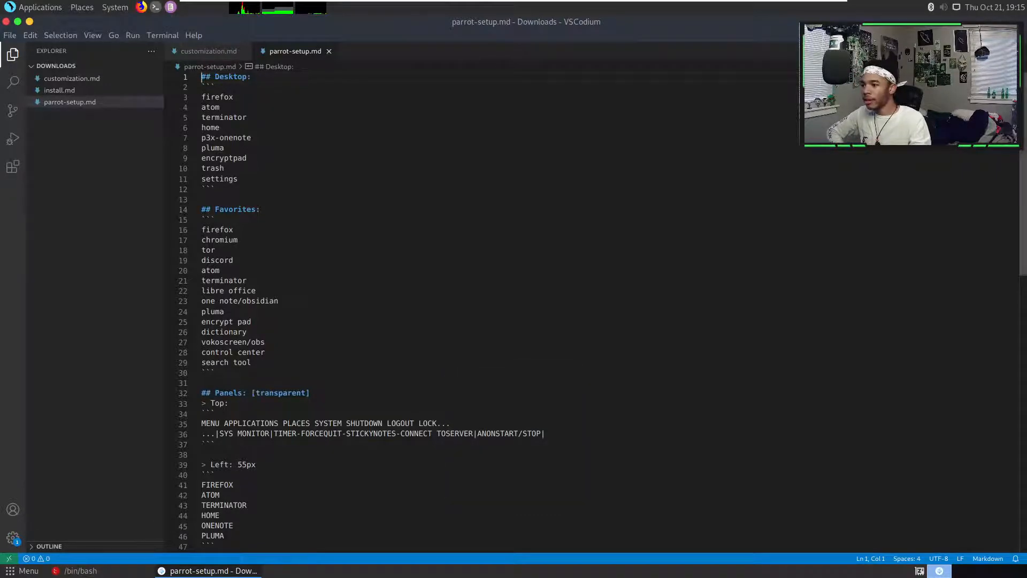
key("XF86AudioLowerVolume")
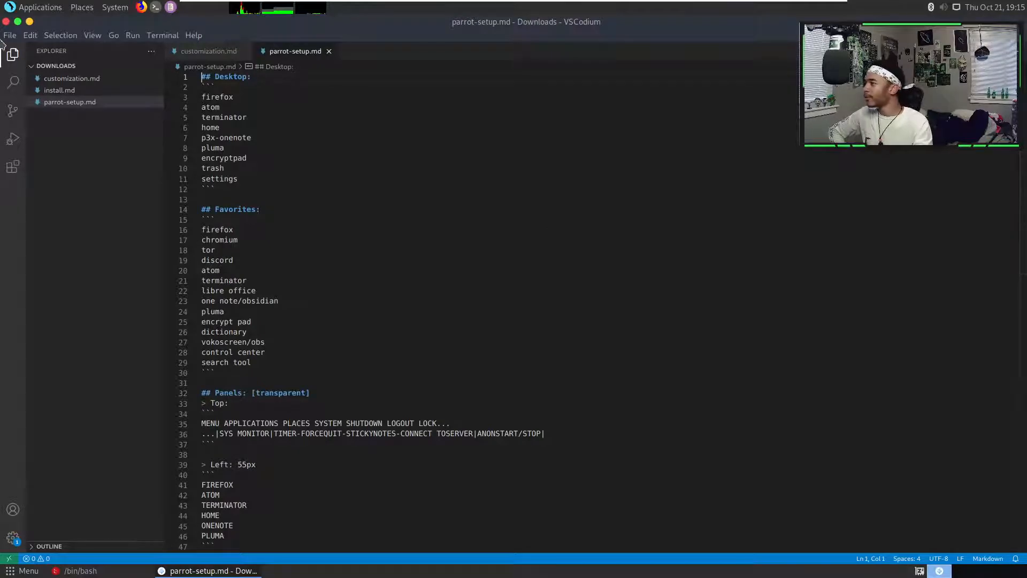
- Minimize the VSCodium and terminal windows to clear the desktop, leaving the applications menu closed
left_click(30, 21)
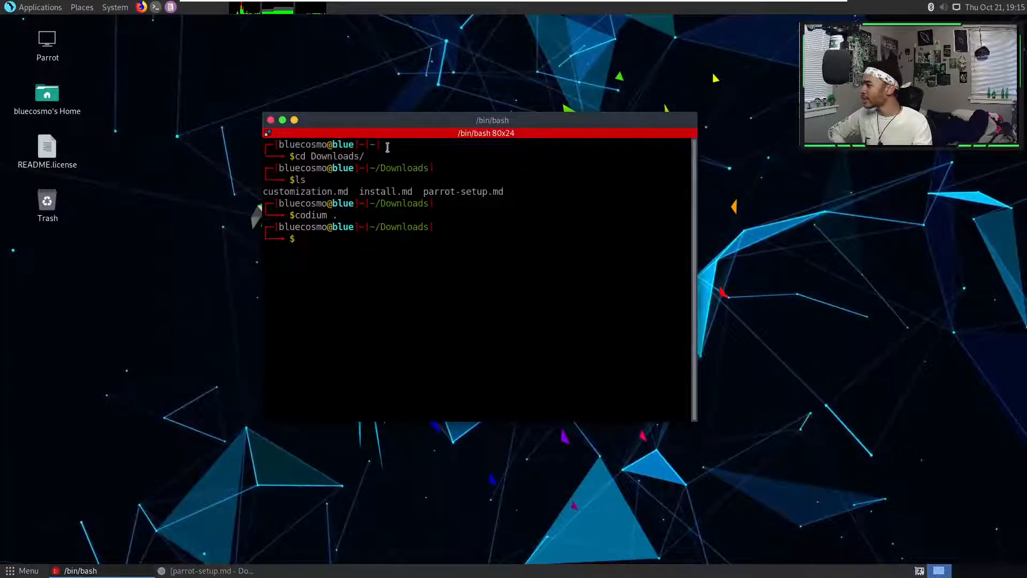
left_click(294, 120)
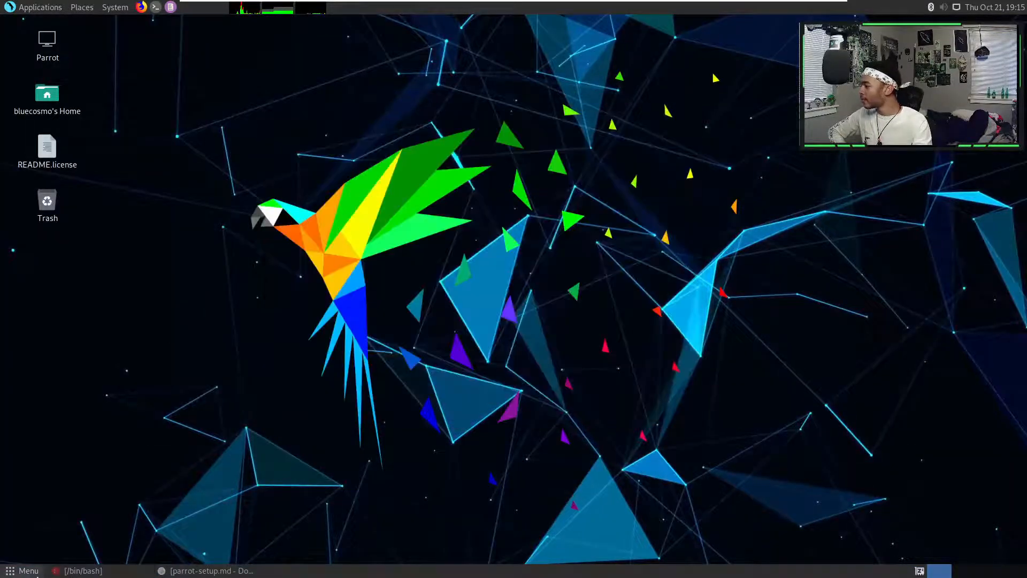
left_click(24, 571)
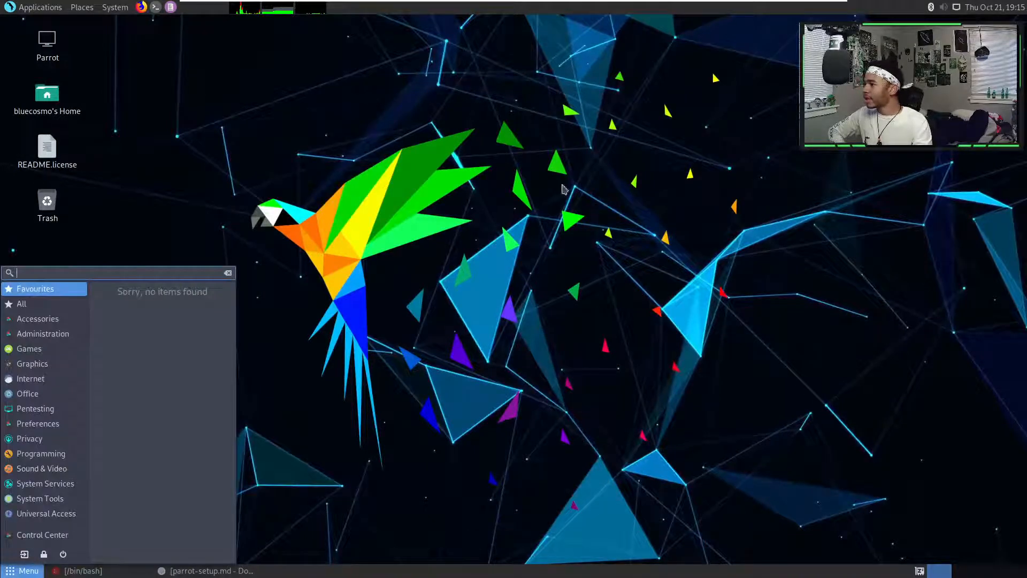
left_click(45, 555)
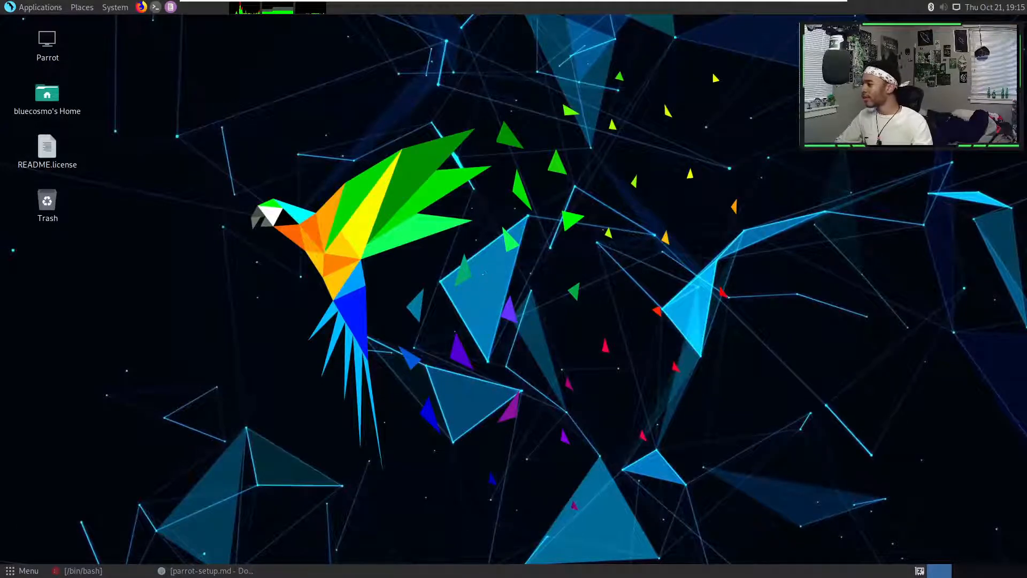
- Try the teal helmet wallpaper, and set the desktop background to the purple space image with a hand and planet
right_click(379, 273)
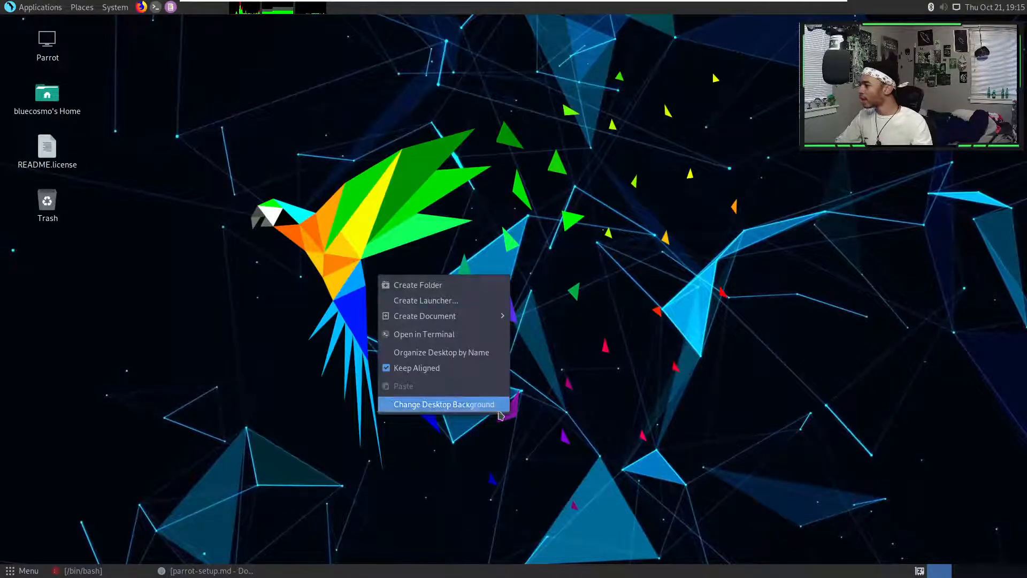
left_click(471, 407)
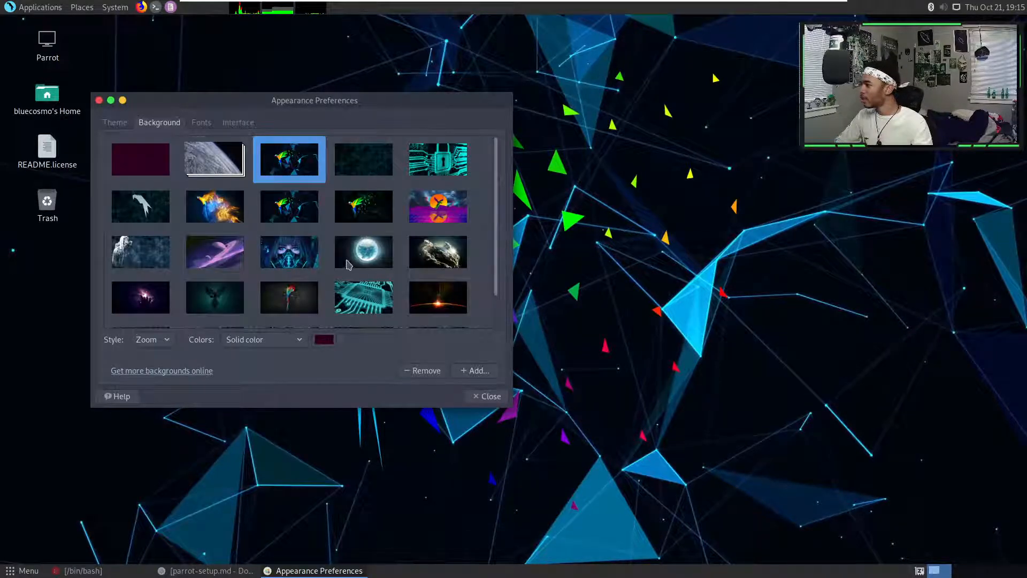
scroll(348, 265, "down", 1)
left_click(430, 306)
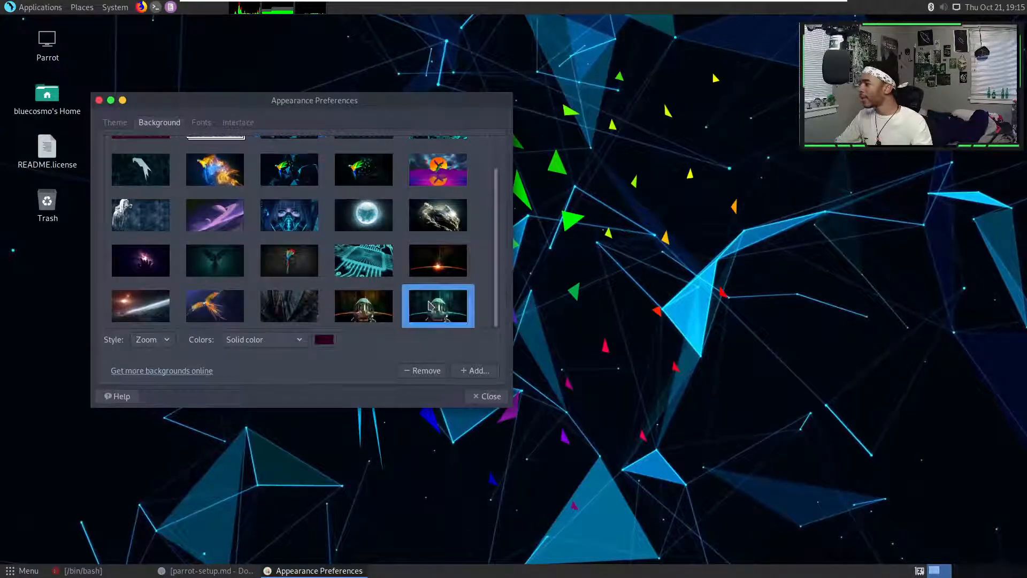
left_click_drag(281, 103, 450, 112)
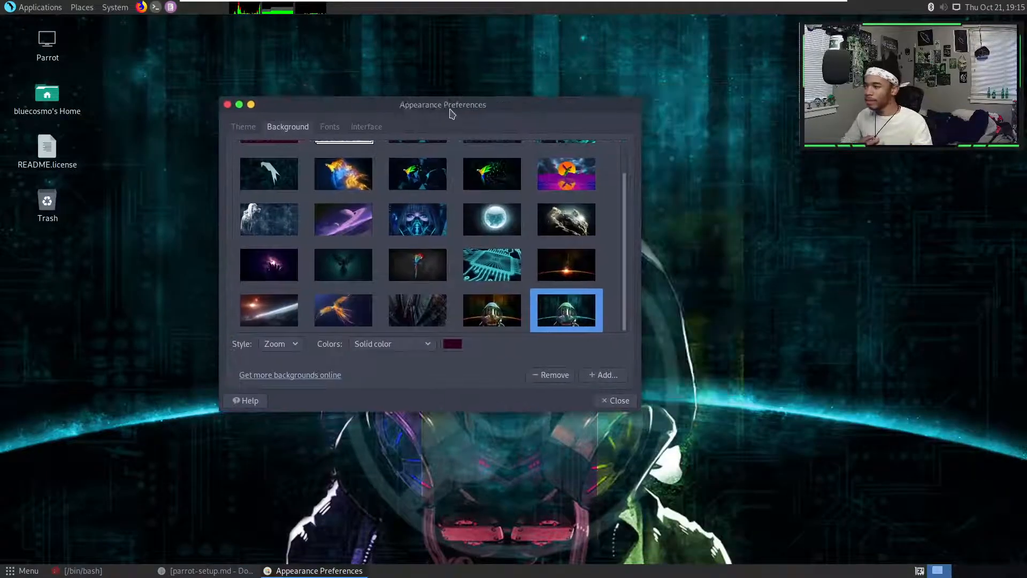
left_click(276, 276)
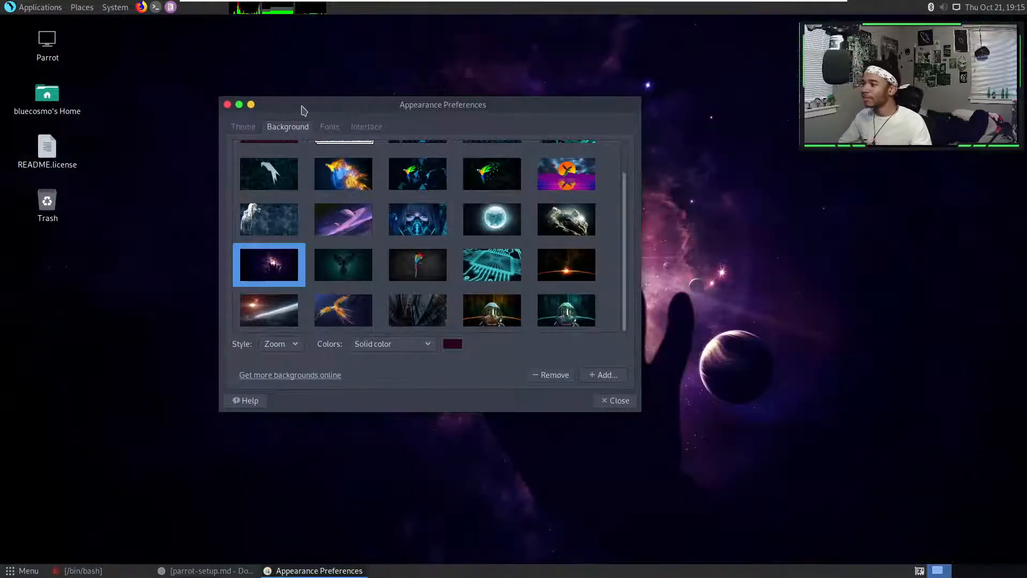
- Set the desktop background to the blue image of the masked woman and close the appearance preferences
left_click_drag(302, 110, 498, 202)
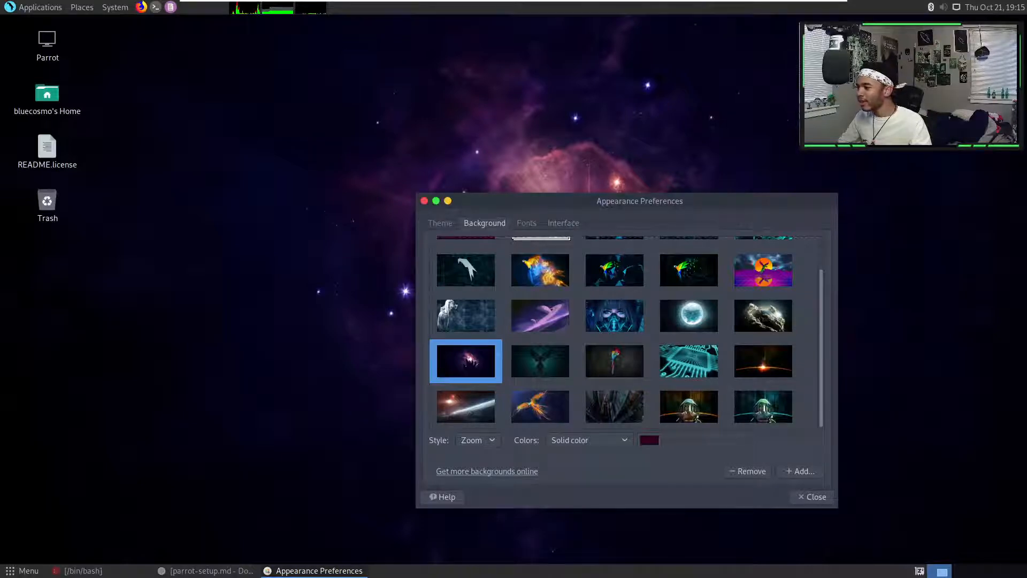
left_click_drag(610, 201, 537, 153)
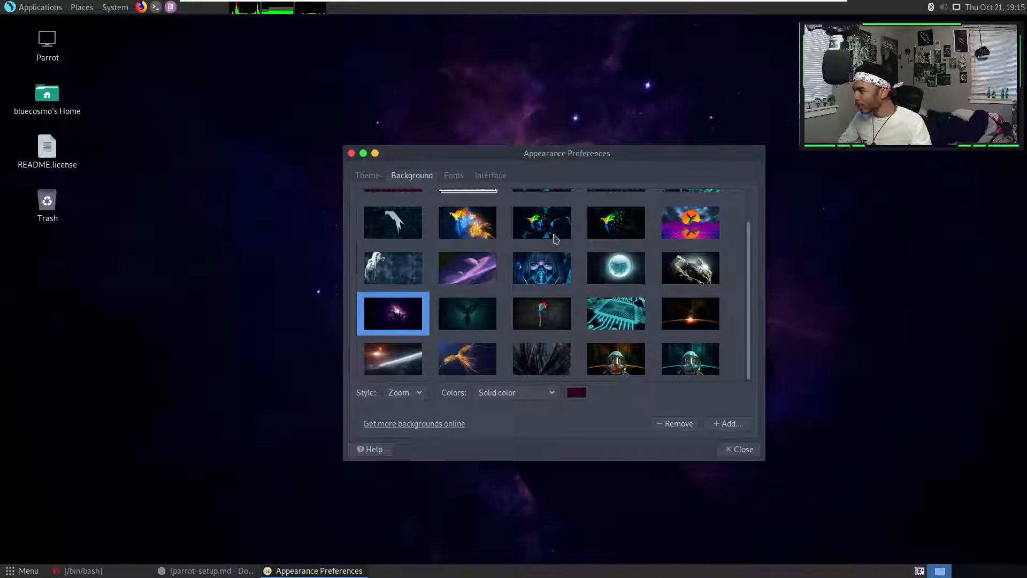
left_click(550, 277)
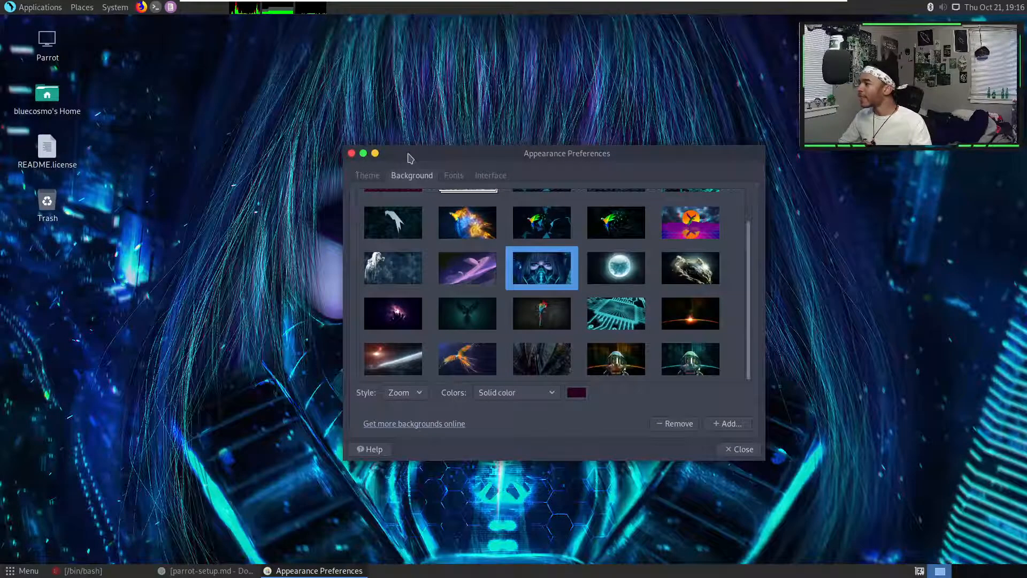
left_click_drag(410, 158, 597, 267)
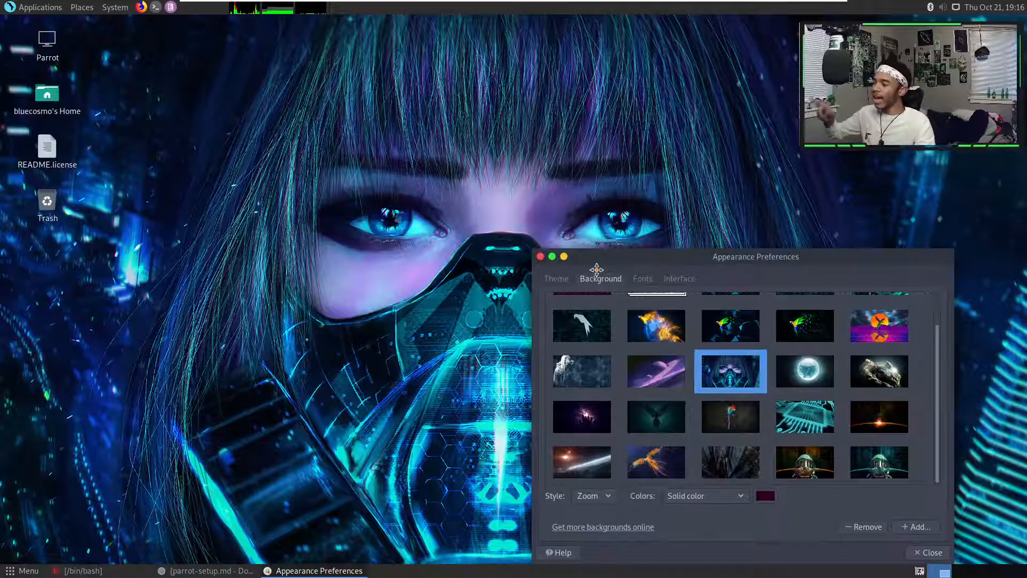
left_click(540, 256)
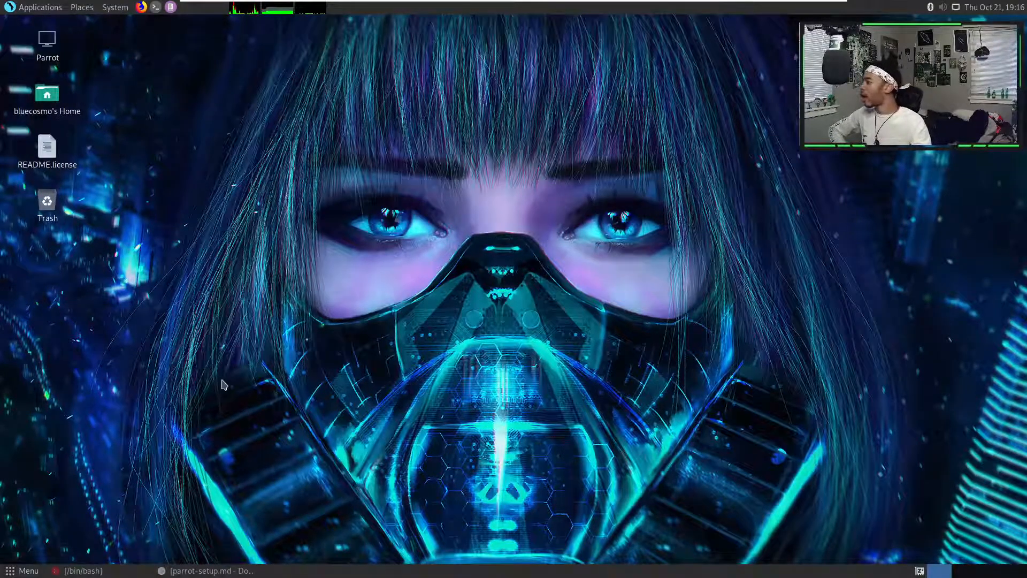
- Check the parrot-setup.md notes, minimize them again, and open the Control Center
left_click(212, 571)
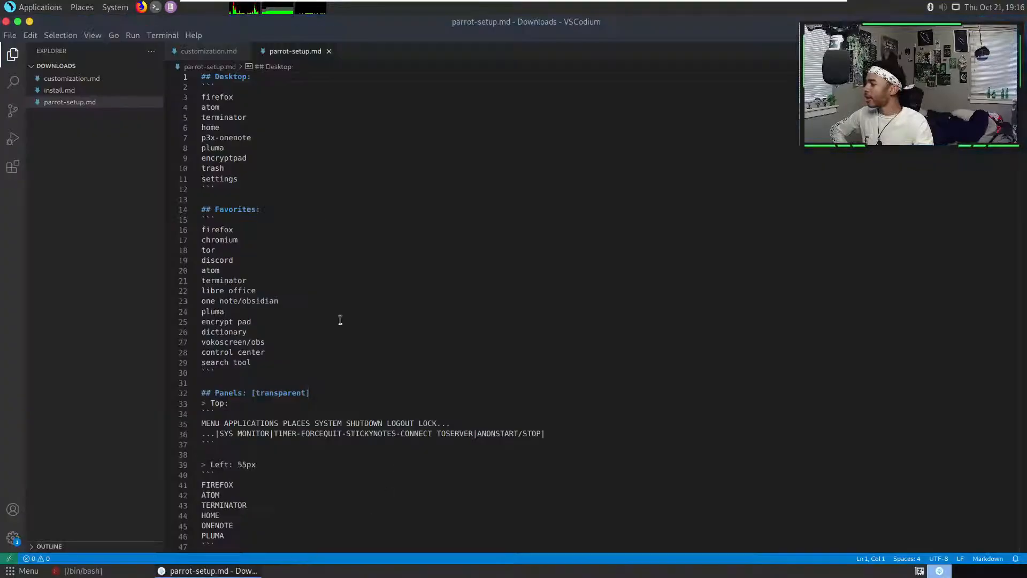
left_click(30, 21)
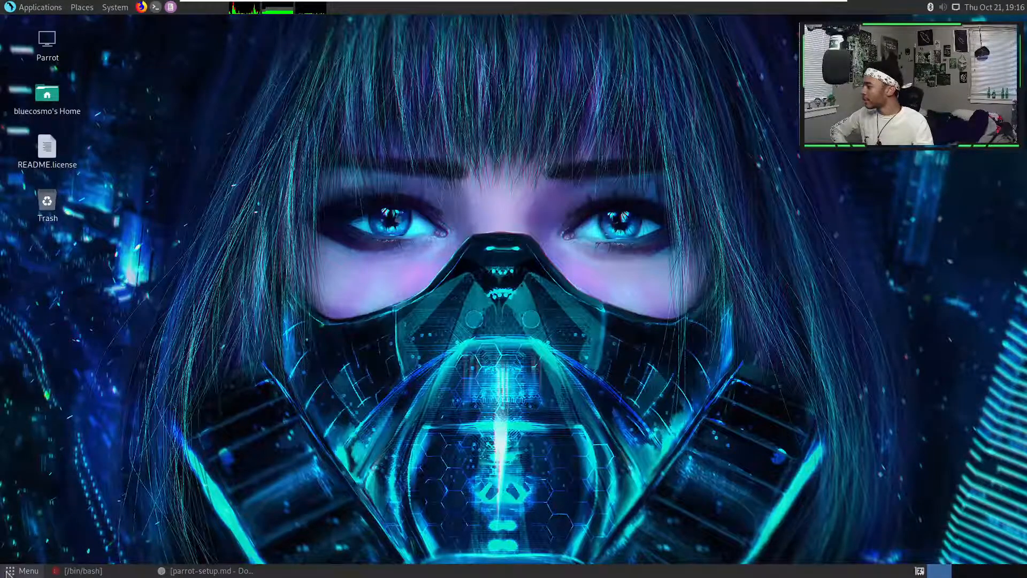
left_click(38, 568)
left_click(40, 566)
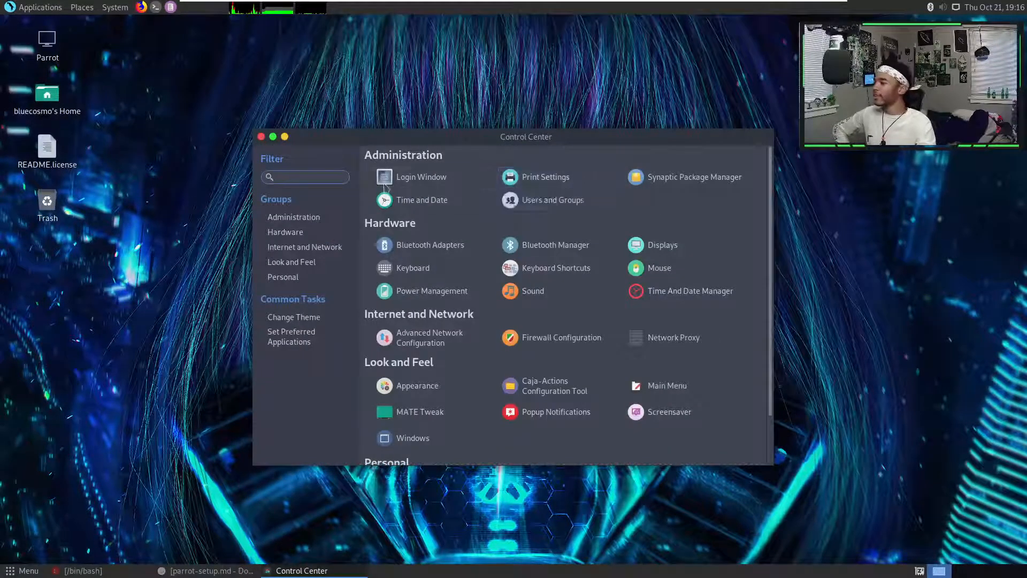
- Open the Login Window settings from the Control Center and authenticate with the account password
left_click(419, 182)
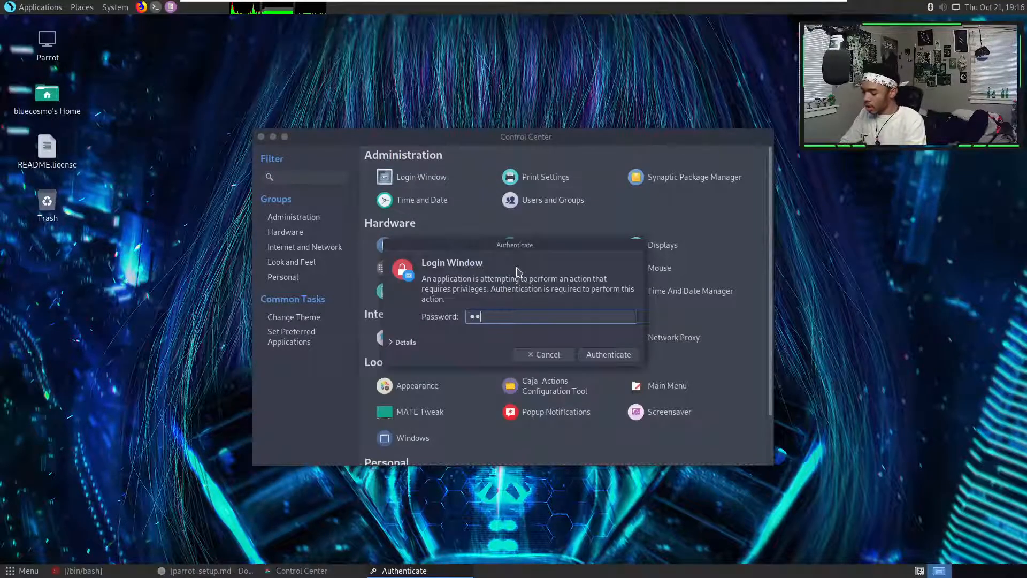
type("•••••••••")
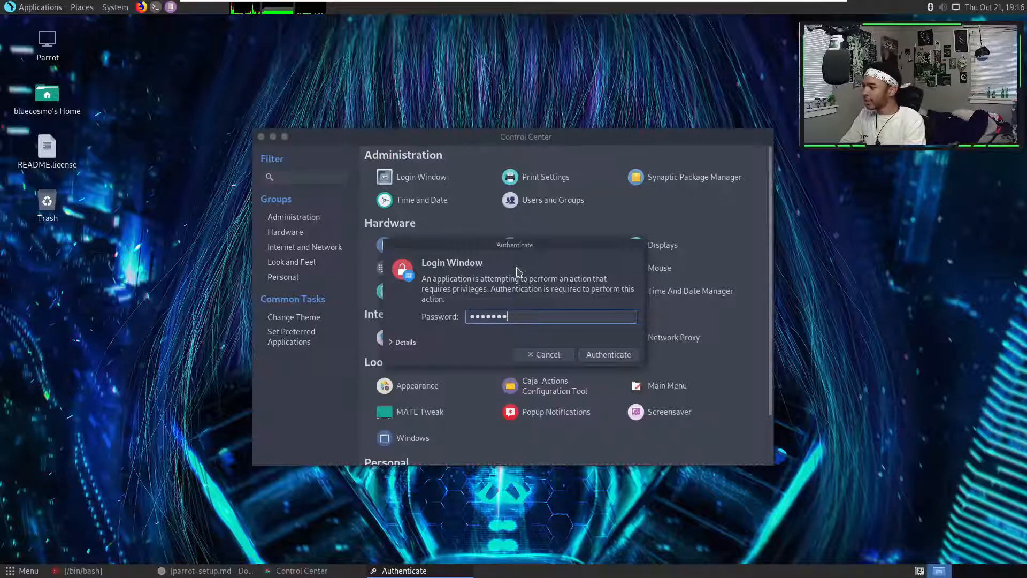
key("BackSpace")
key("BackSpace")
key("BackSpace")
key("BackSpace")
key("BackSpace")
type("•••")
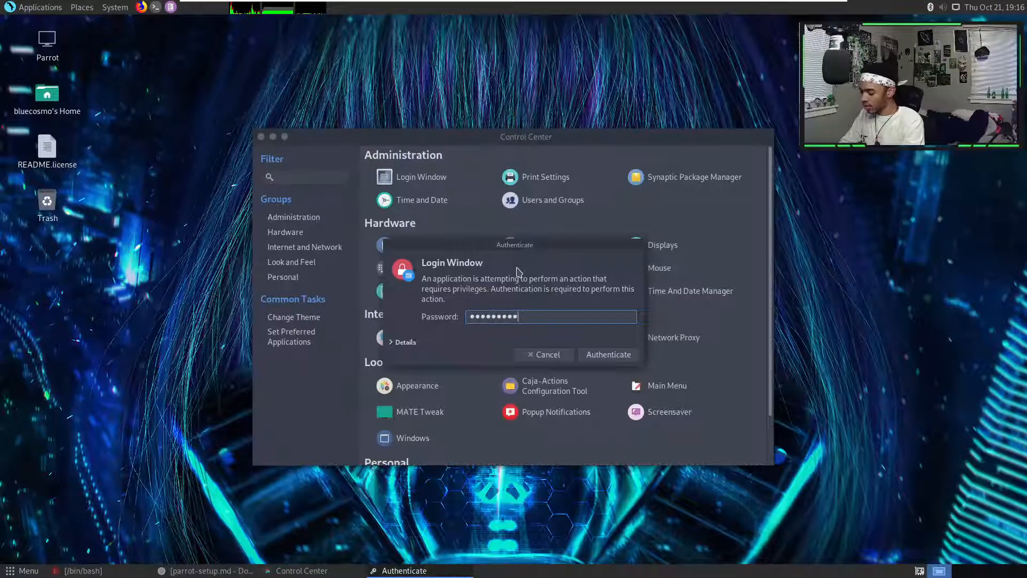
key("Return")
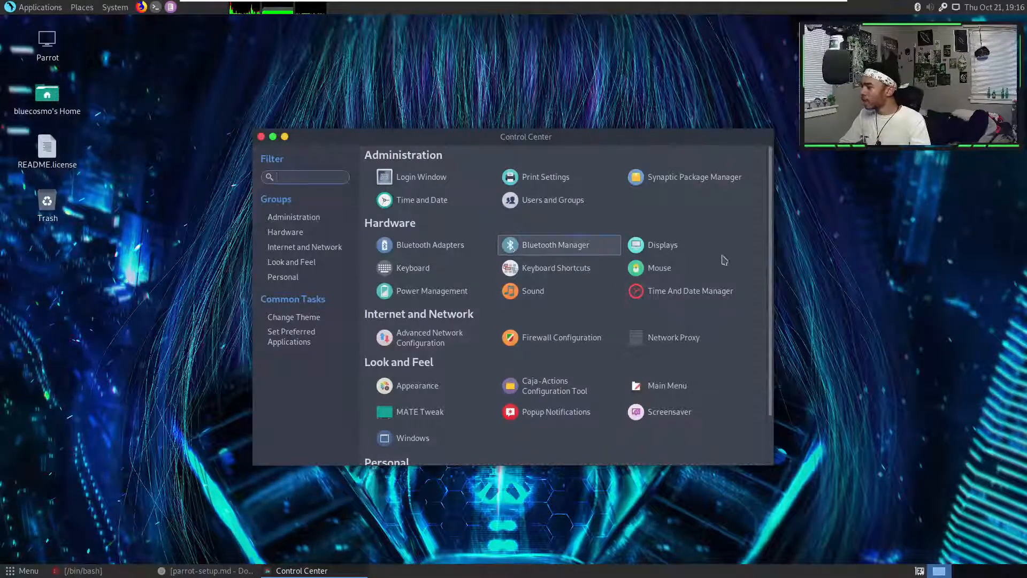
left_click(385, 177)
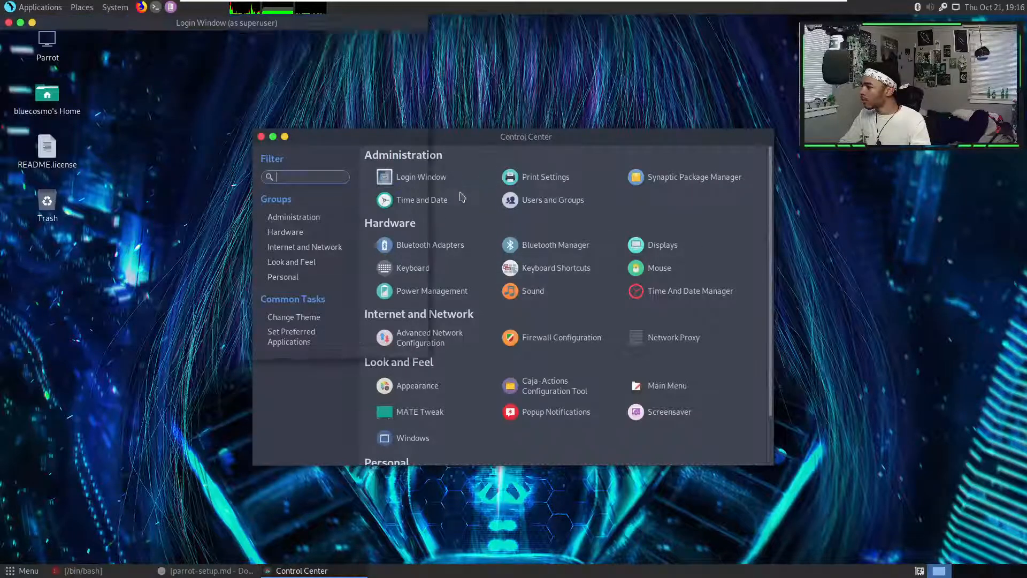
- Set the login screen background to the synthwave macaw sunset image from /usr/share/backgrounds
left_click_drag(351, 50, 486, 129)
left_click(497, 167)
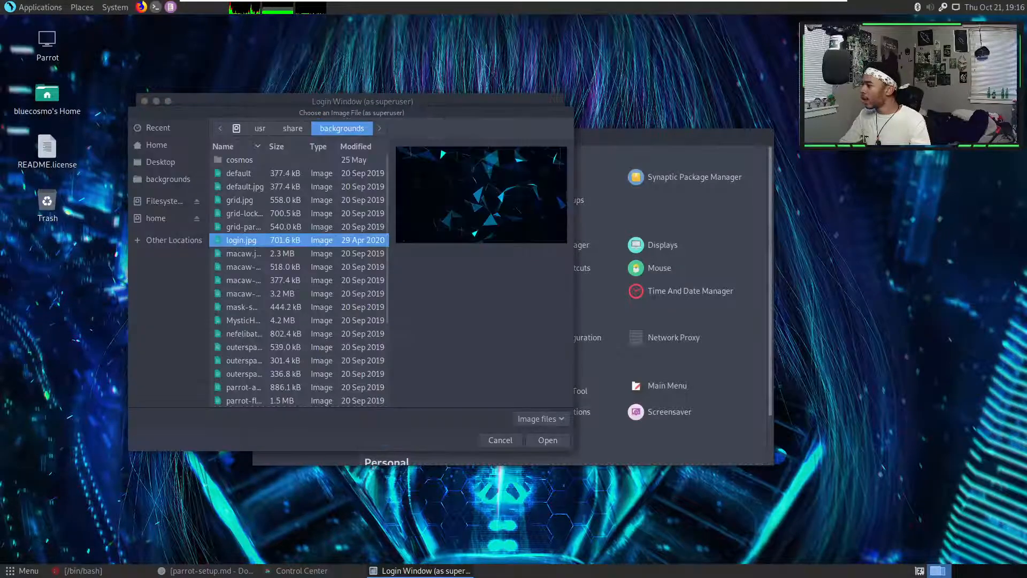
key("Down")
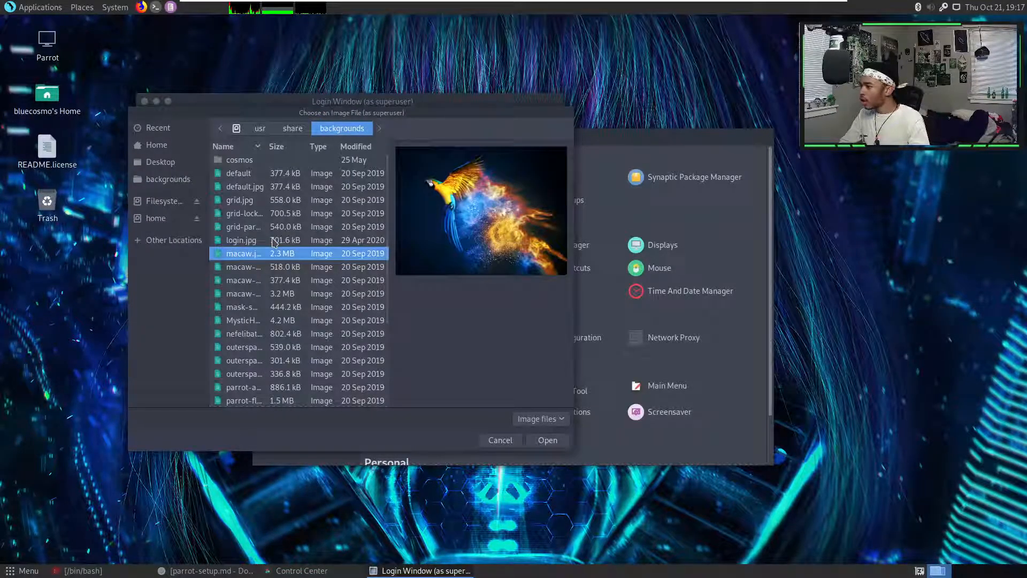
key("Down")
key("Down")
key("Down")
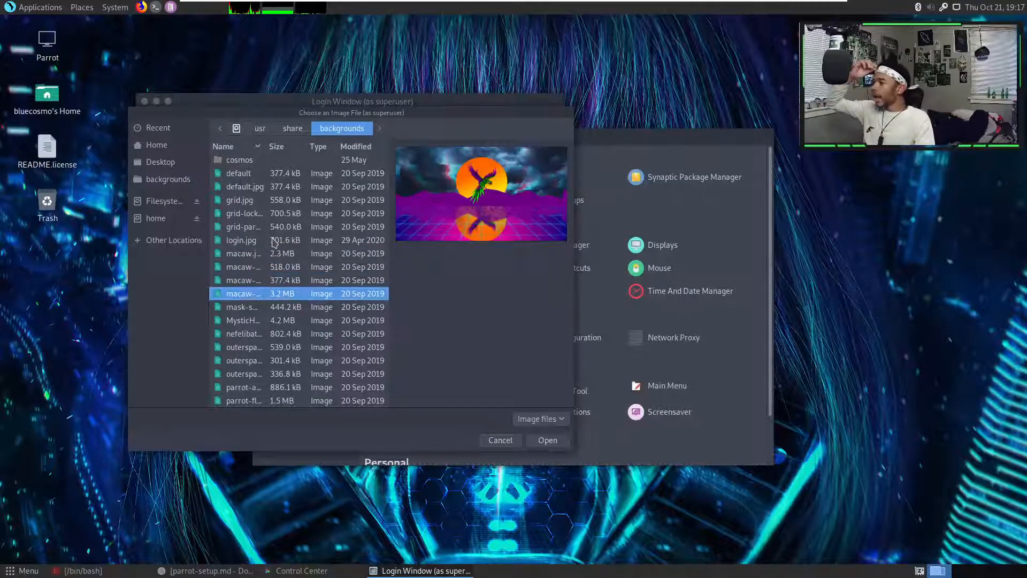
left_click(548, 441)
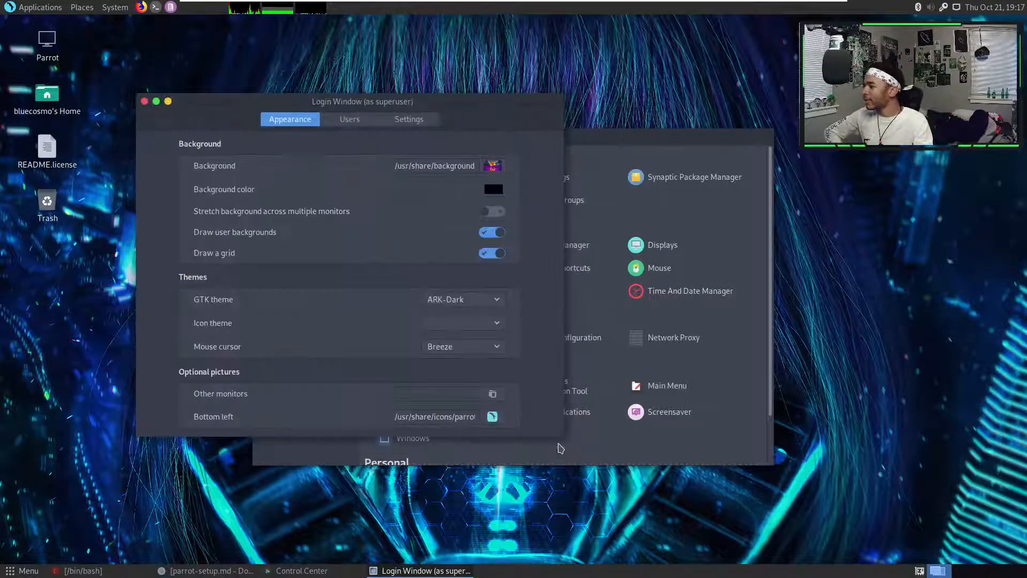
- Enable stretching the login background across multiple monitors and set the icon theme to maia, keeping ARK-Dark as the GTK theme
left_click(490, 218)
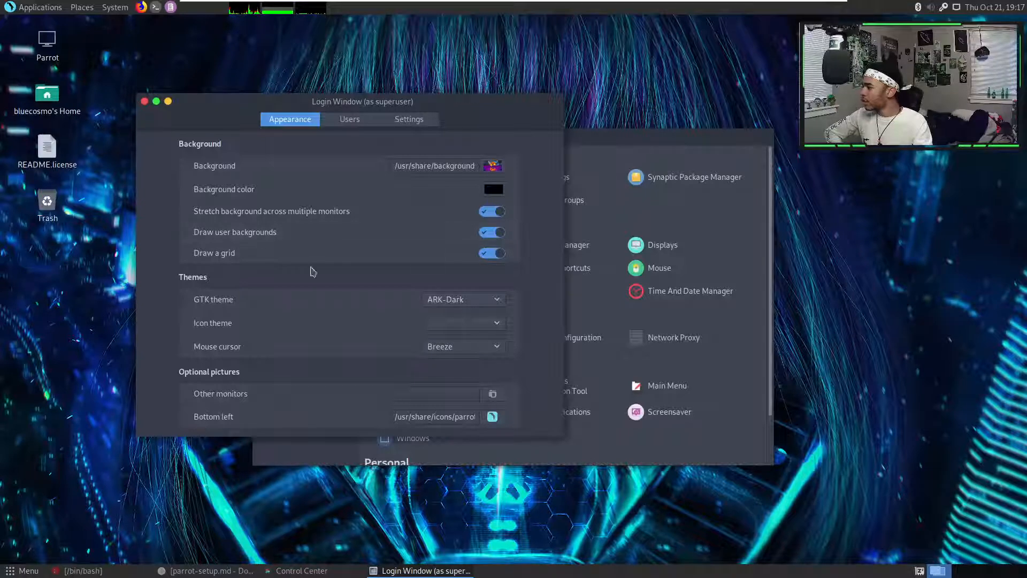
left_click(454, 302)
left_click(367, 292)
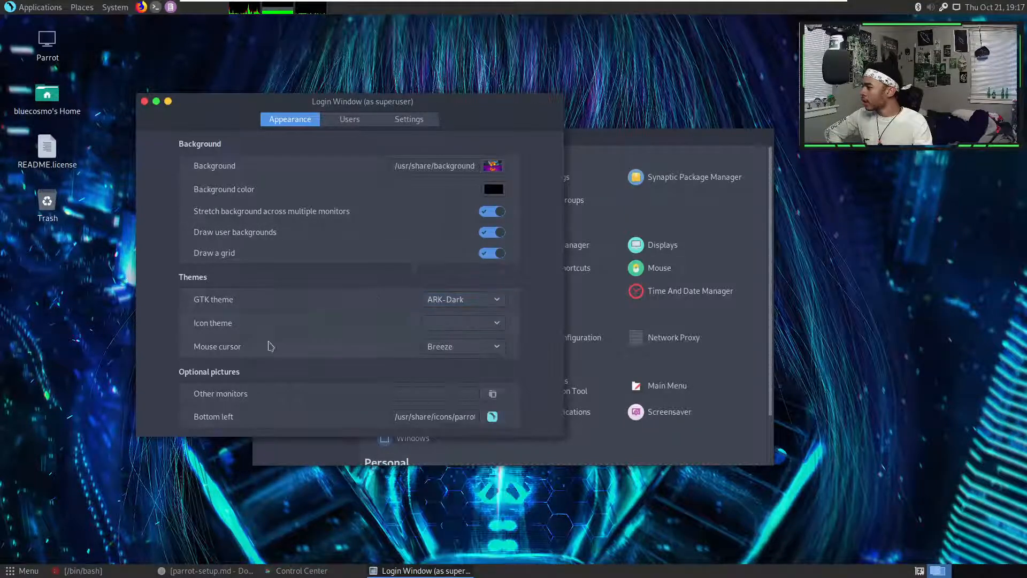
left_click(447, 325)
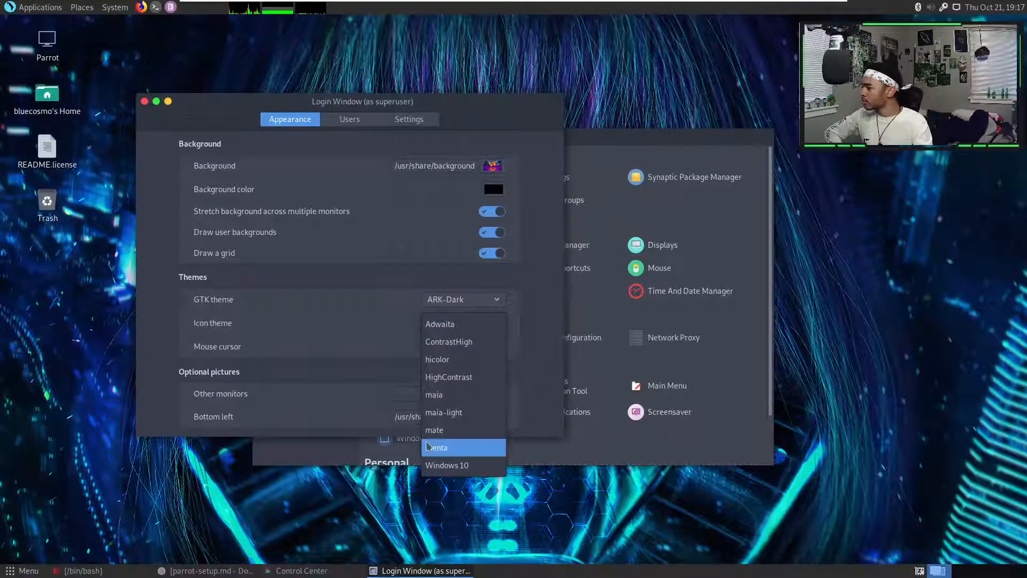
left_click(452, 400)
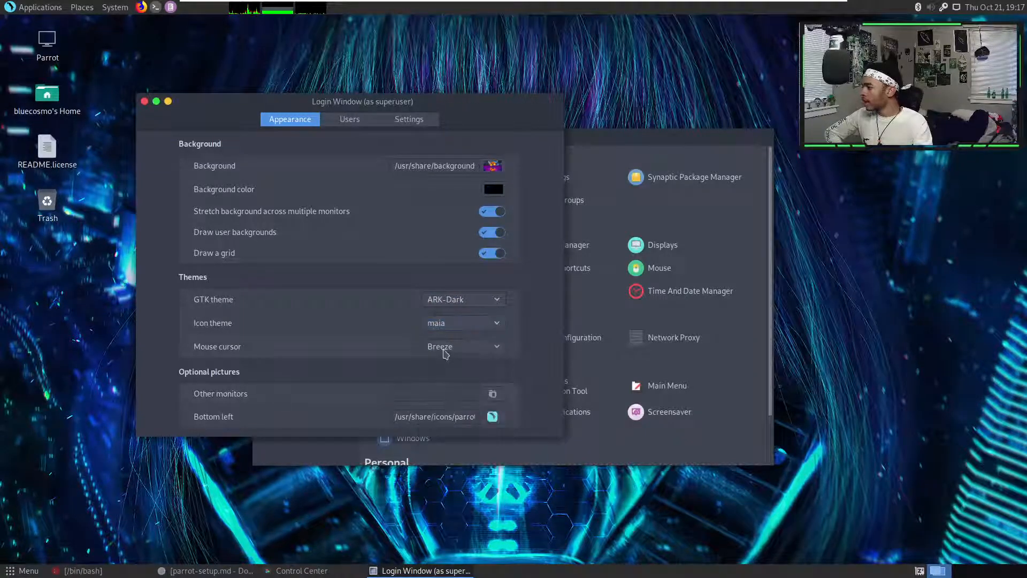
left_click(460, 325)
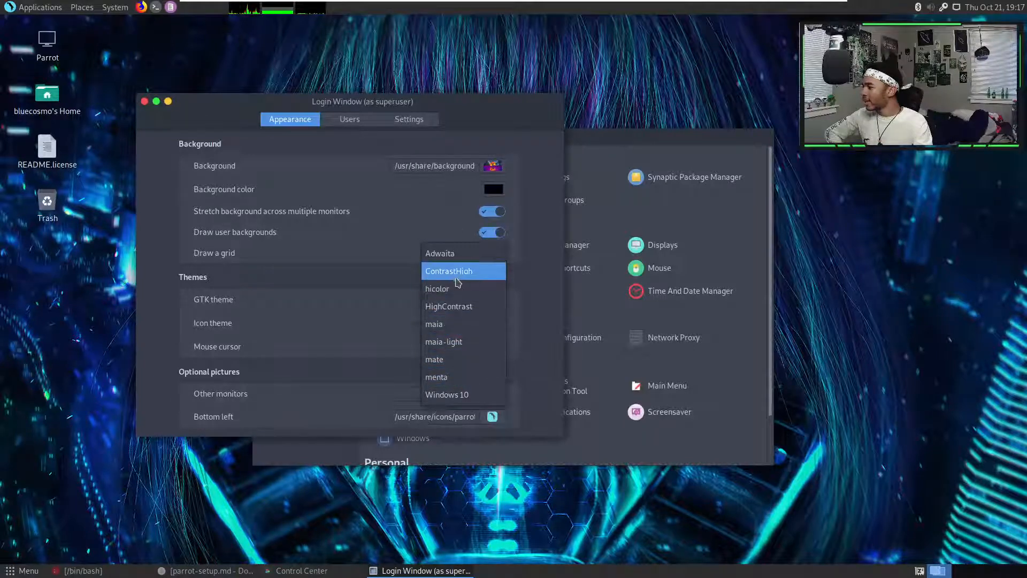
left_click(372, 278)
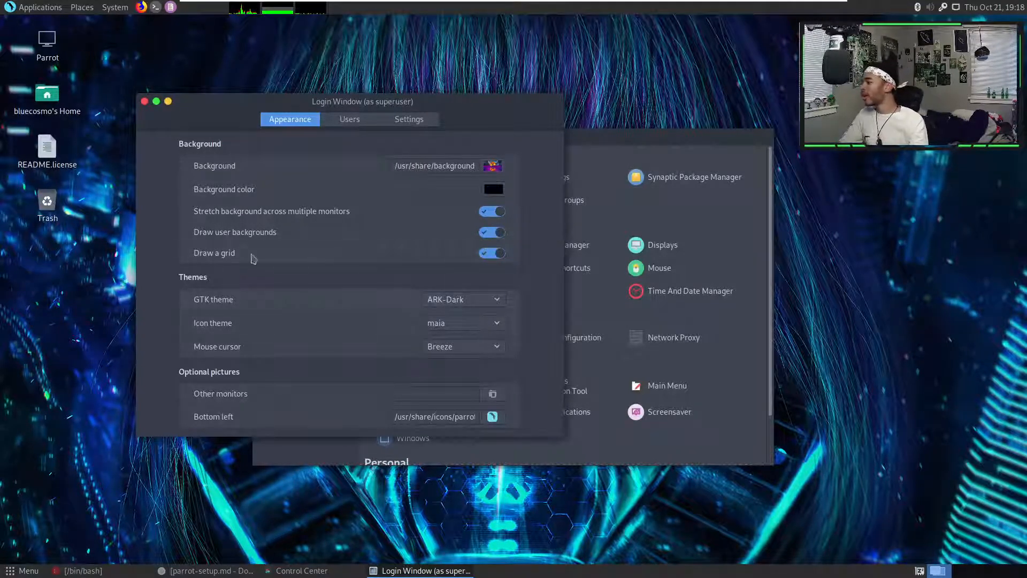
left_click(342, 120)
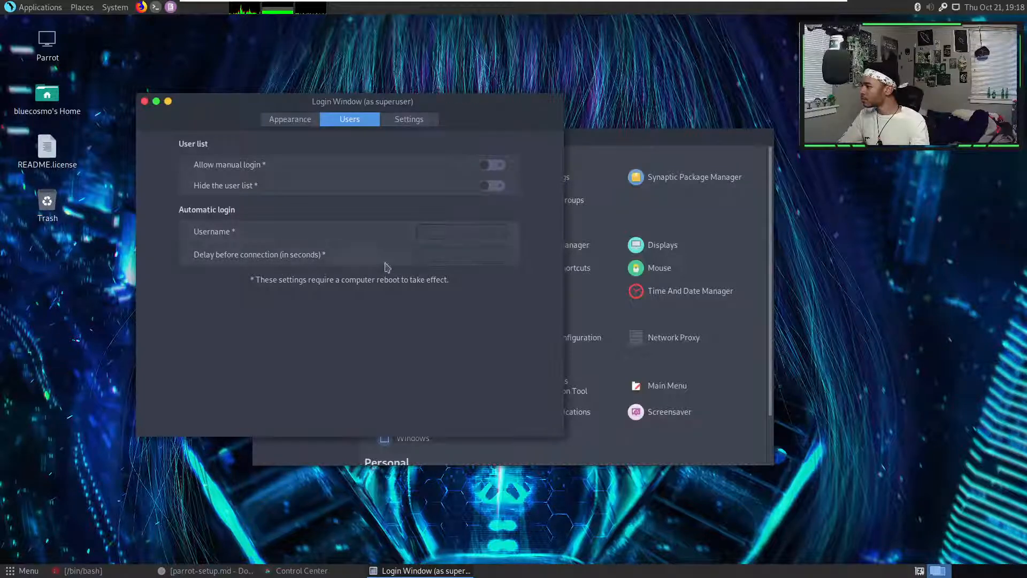
left_click(450, 233)
type("yourmom")
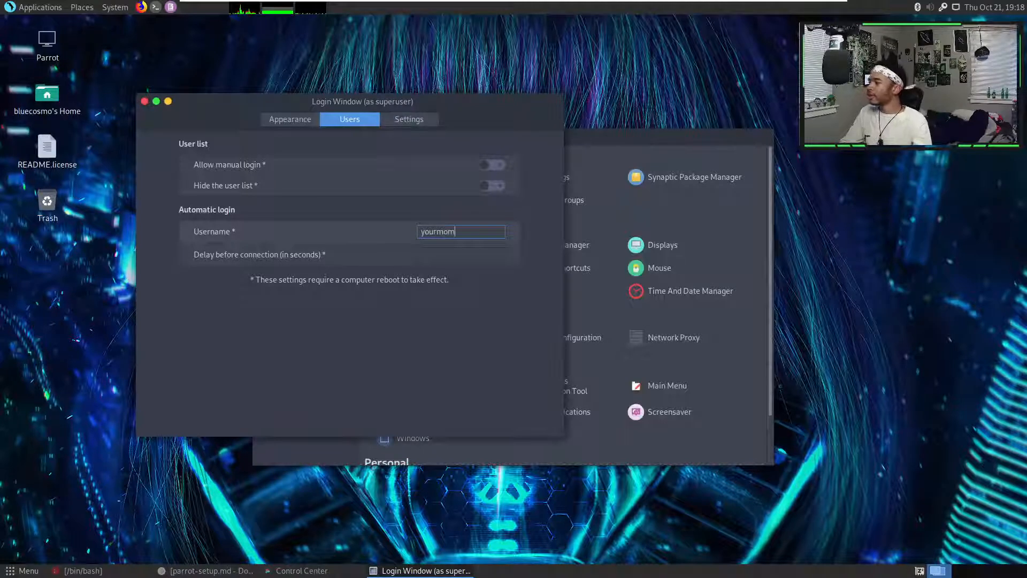
key("ctrl+a")
key("BackSpace")
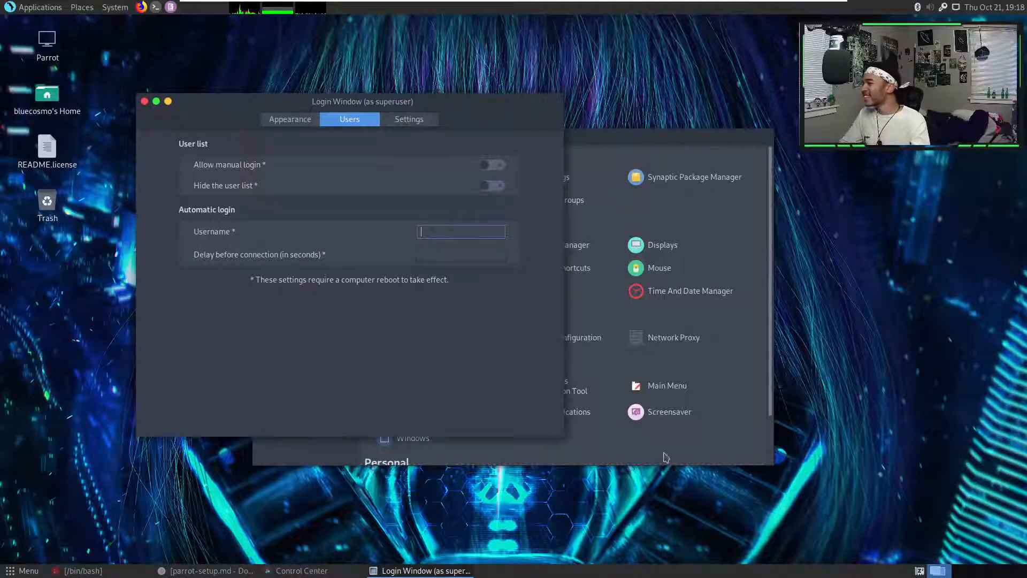
- Review the login screen's display and panel indicator settings and close the Login Window configuration
left_click(427, 122)
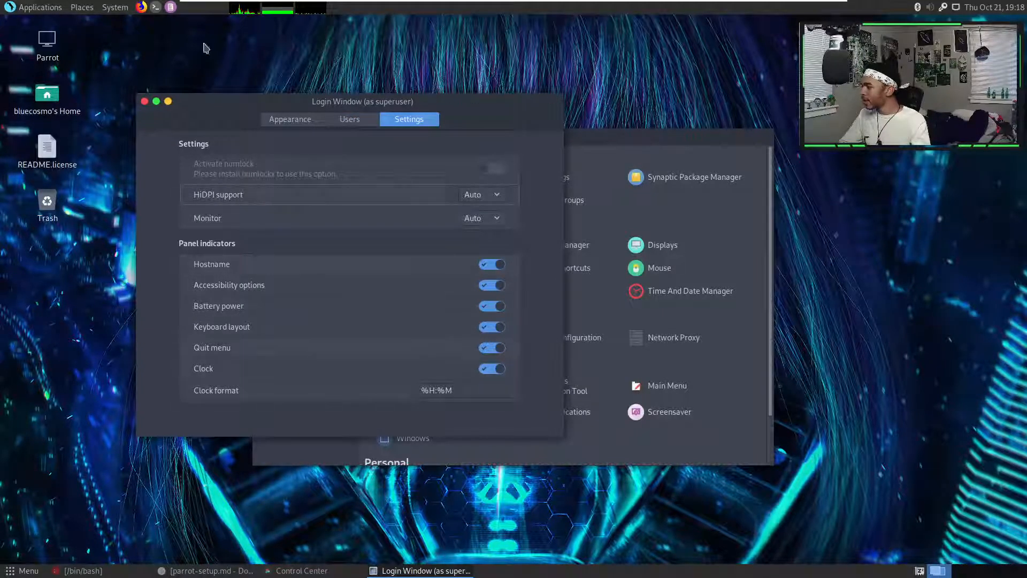
left_click(145, 101)
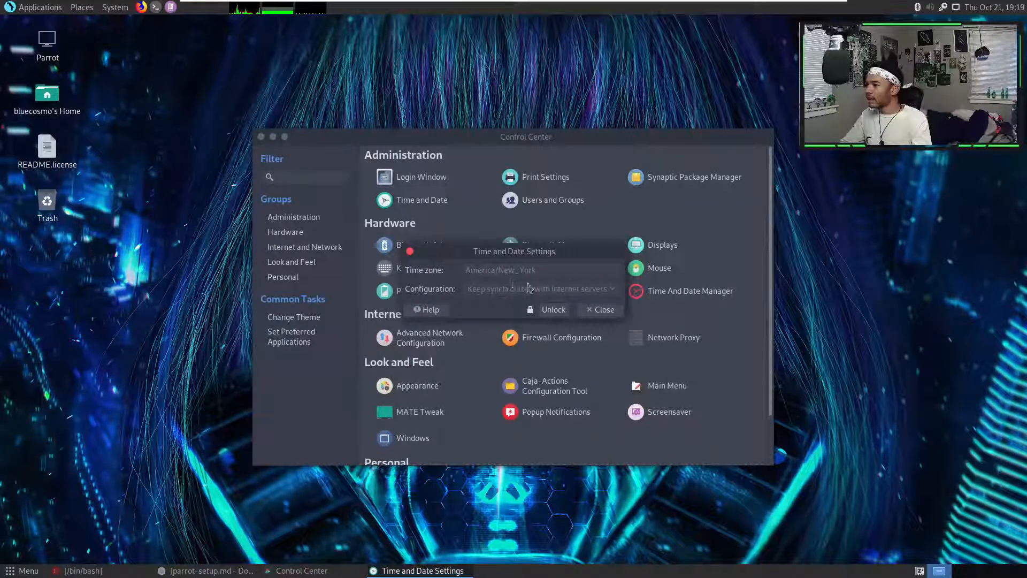
- Move the Time and Date Settings window aside and unlock it by authenticating with the account password
left_click_drag(479, 251, 220, 269)
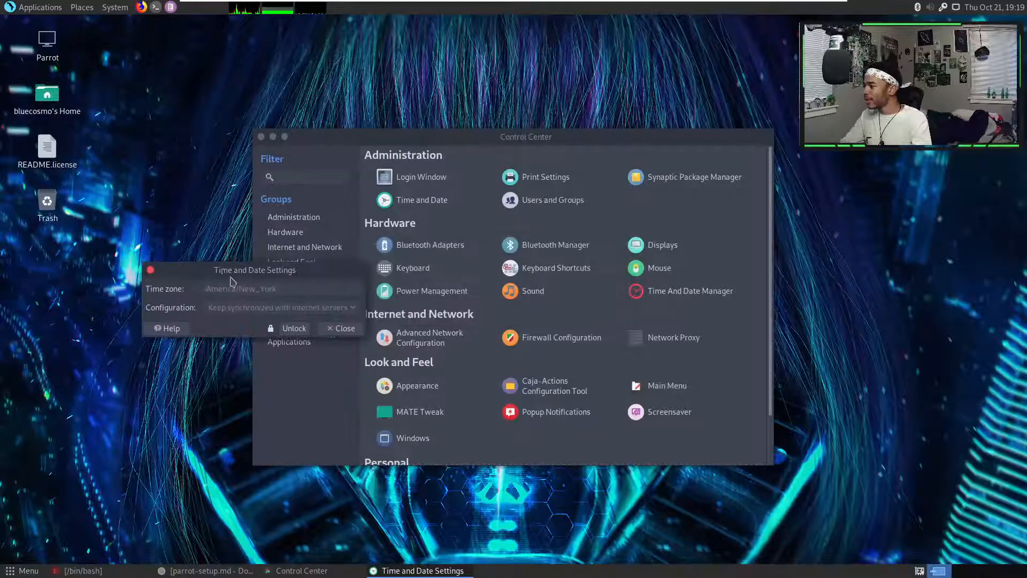
left_click(294, 329)
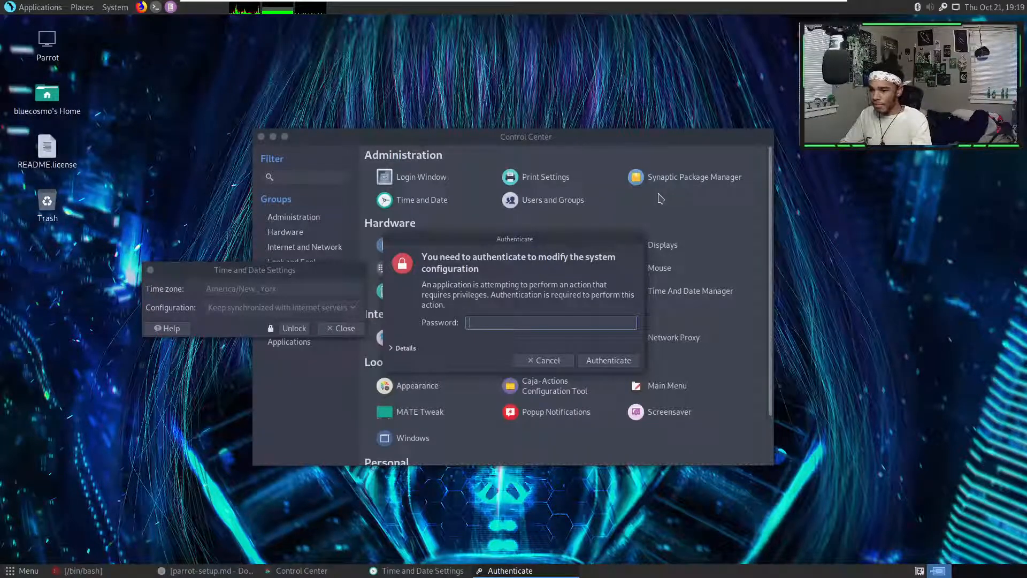
type("••••••••")
key("BackSpace")
key("BackSpace")
key("BackSpace")
key("BackSpace")
key("BackSpace")
key("BackSpace")
key("BackSpace")
key("BackSpace")
type("••••••••")
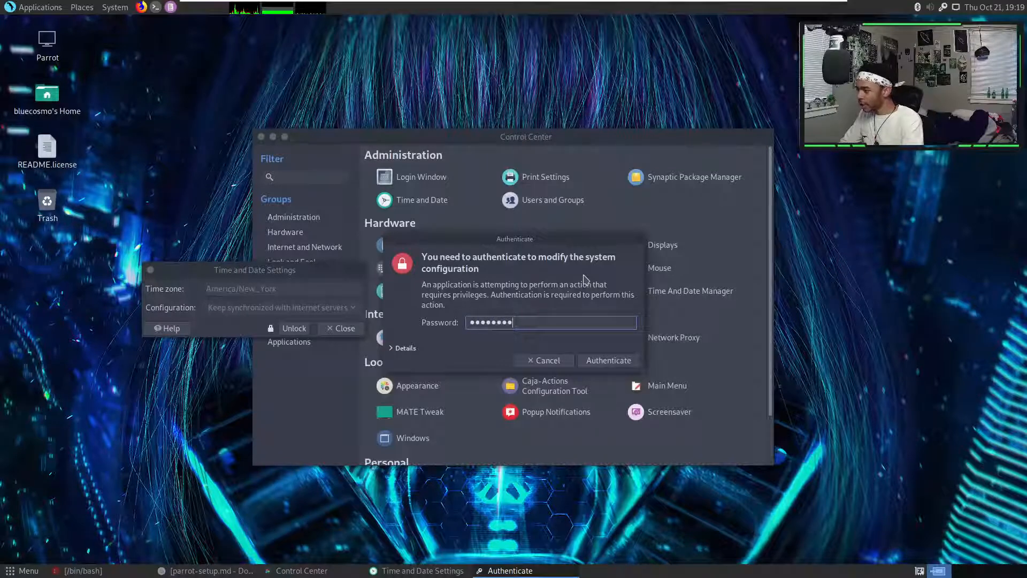
type("•••••••")
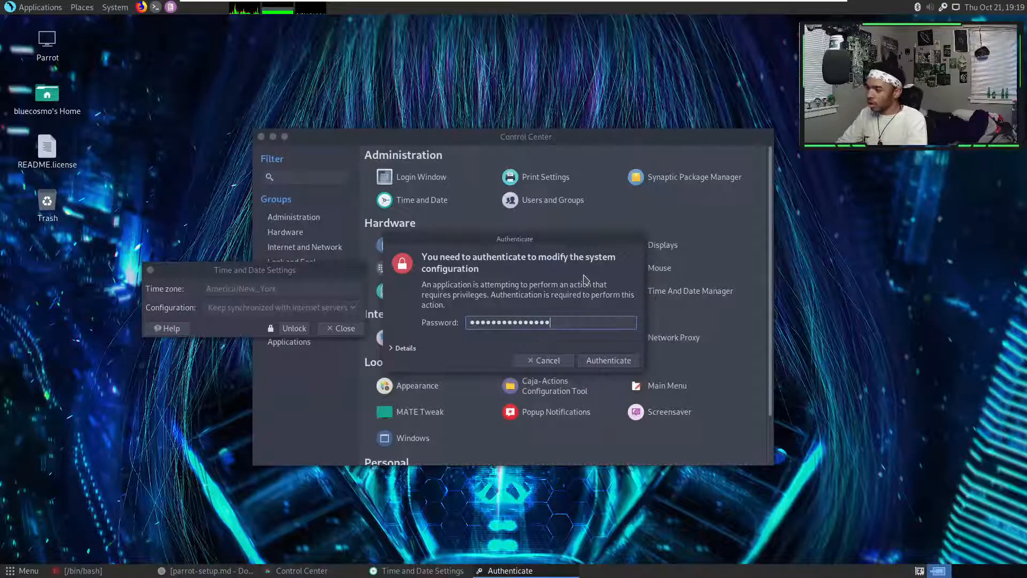
key("Return")
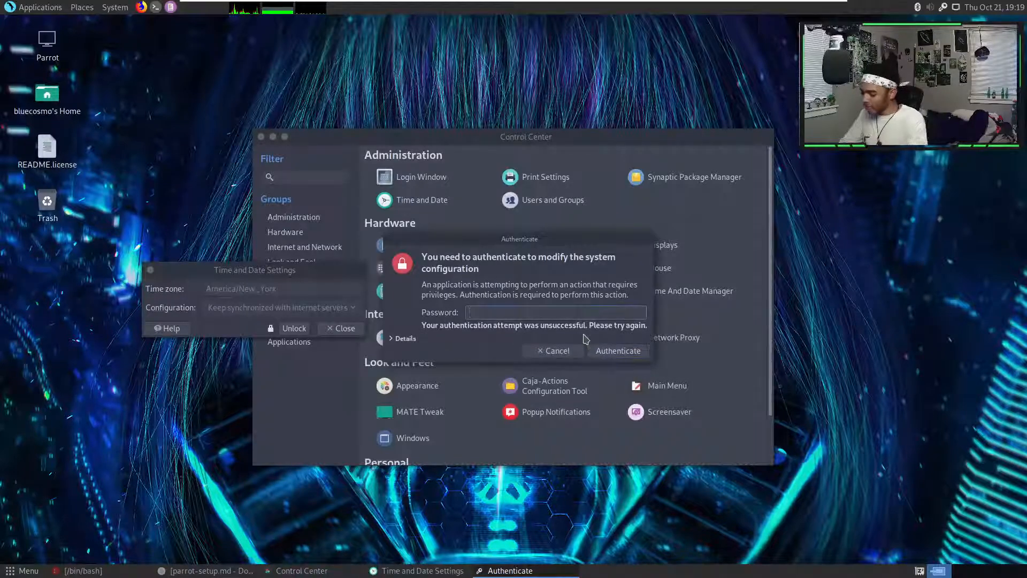
type("••••••")
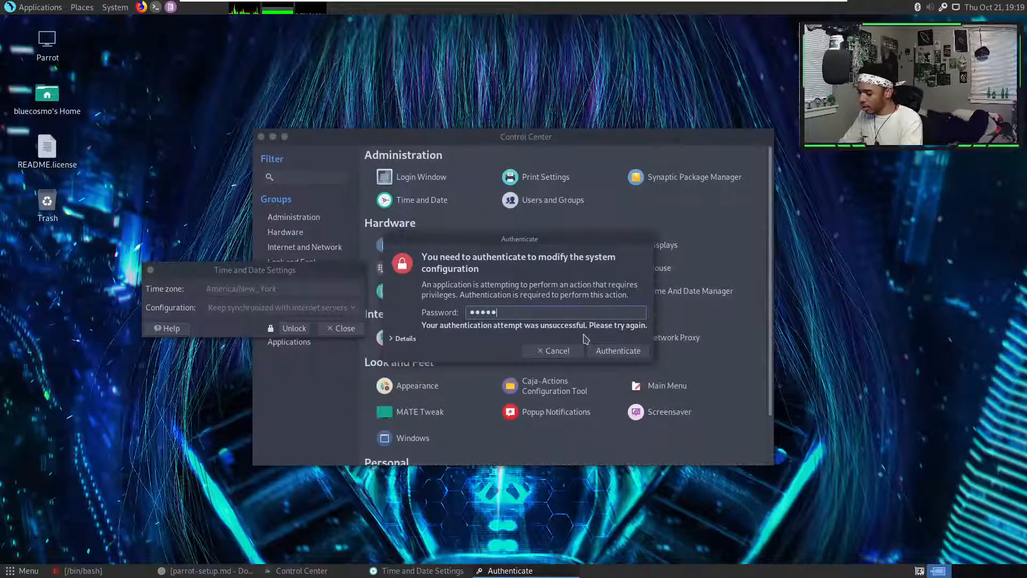
type("••••••••")
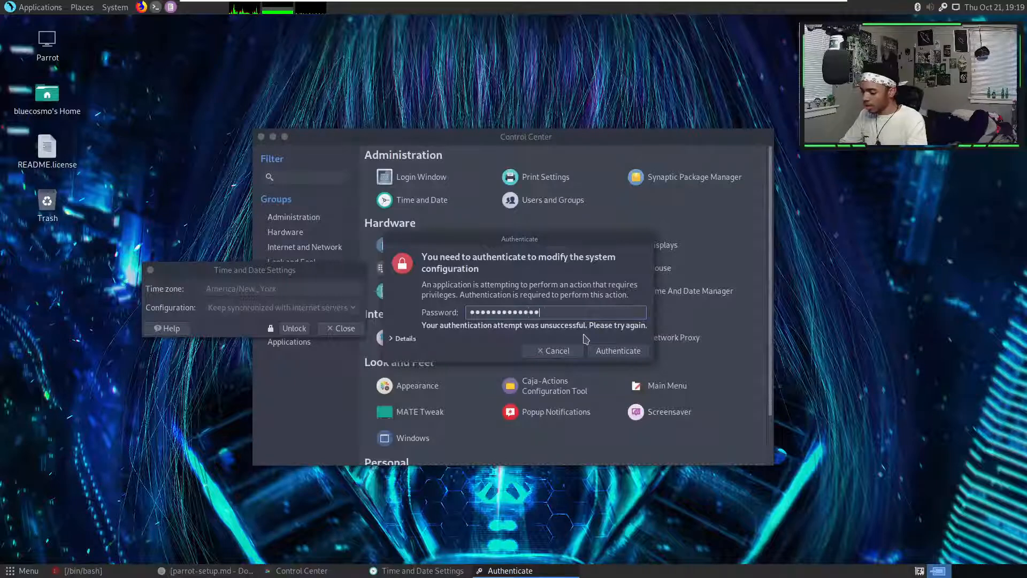
key("Return")
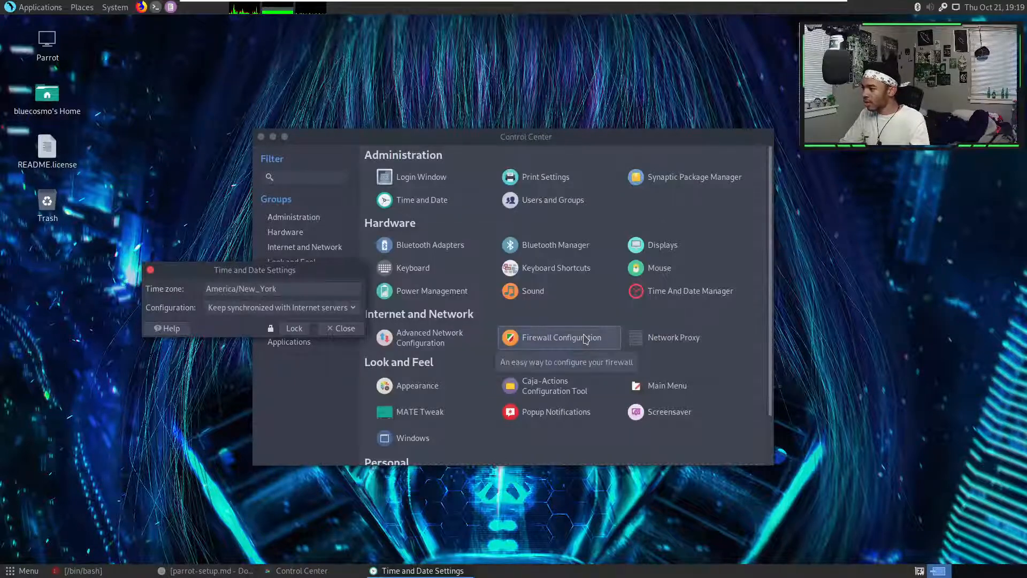
- Switch the time configuration to Manual, set the hour to 18, and close the Time and Date Settings
left_click(252, 308)
left_click(253, 333)
left_click(186, 325)
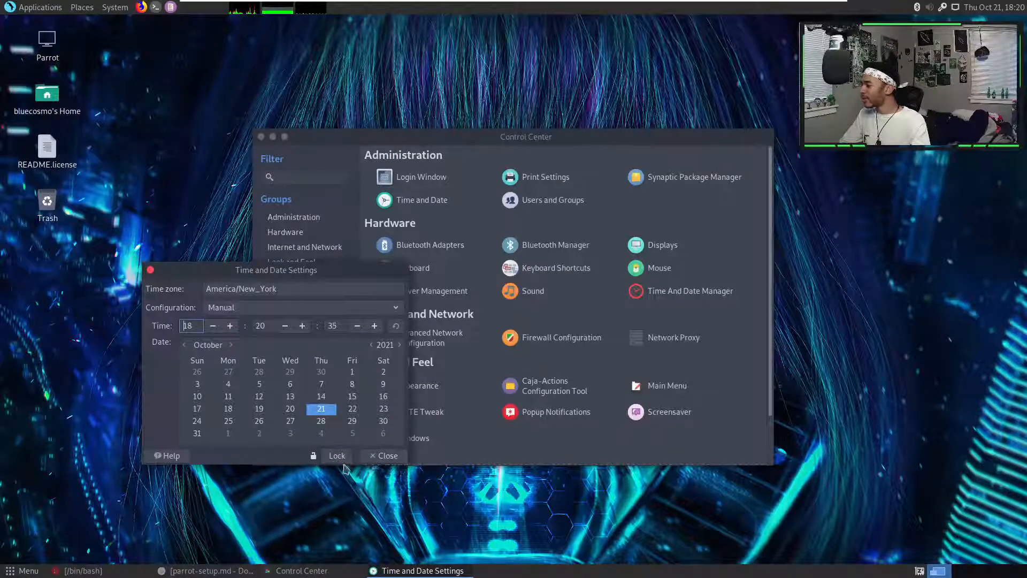
left_click(384, 455)
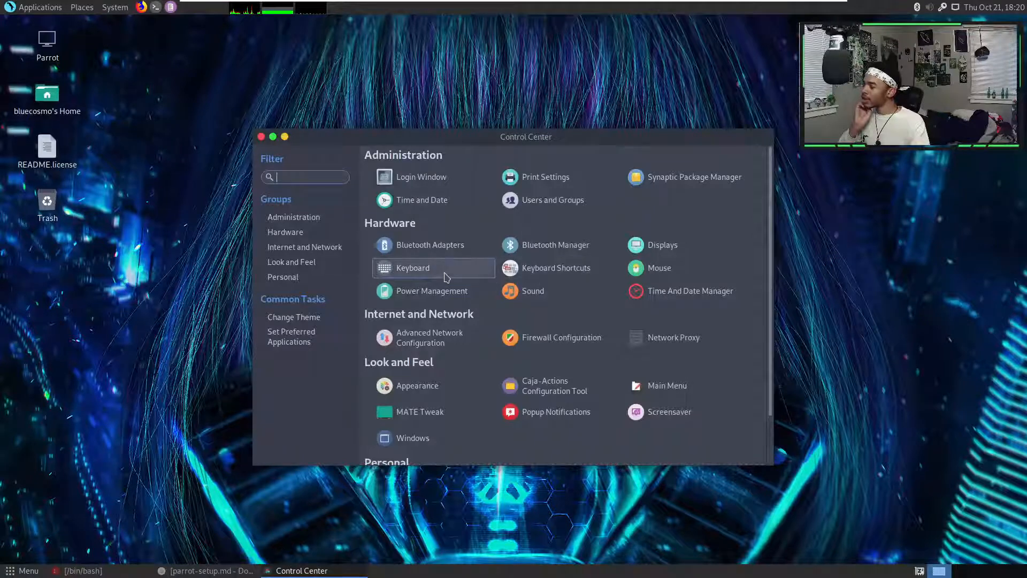
- Open the Keyboard Shortcuts settings from the Control Center and review the list down to the custom shortcuts
left_click(539, 277)
left_click(541, 281)
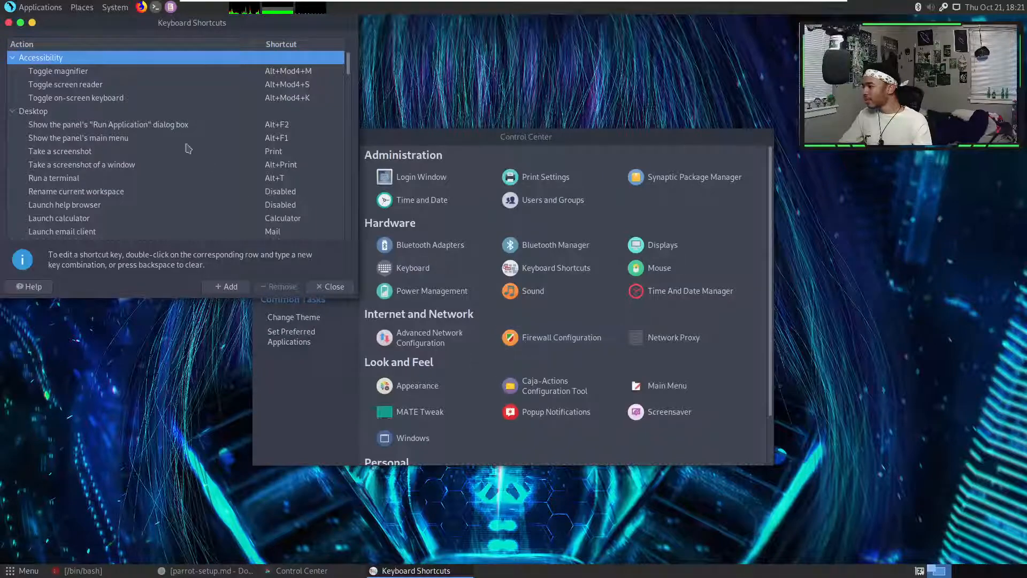
scroll(161, 172, "down", 10)
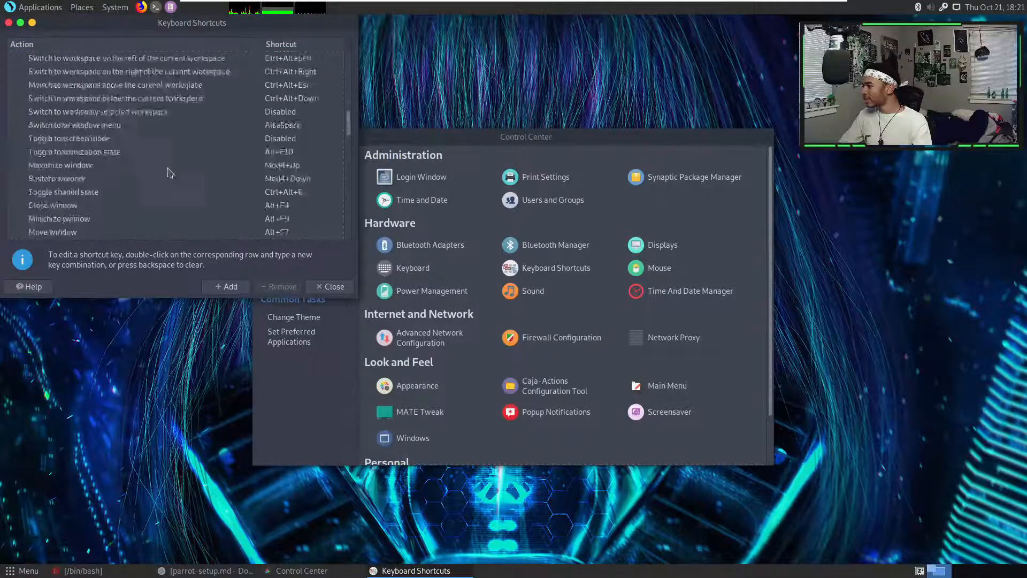
scroll(165, 172, "down", 15)
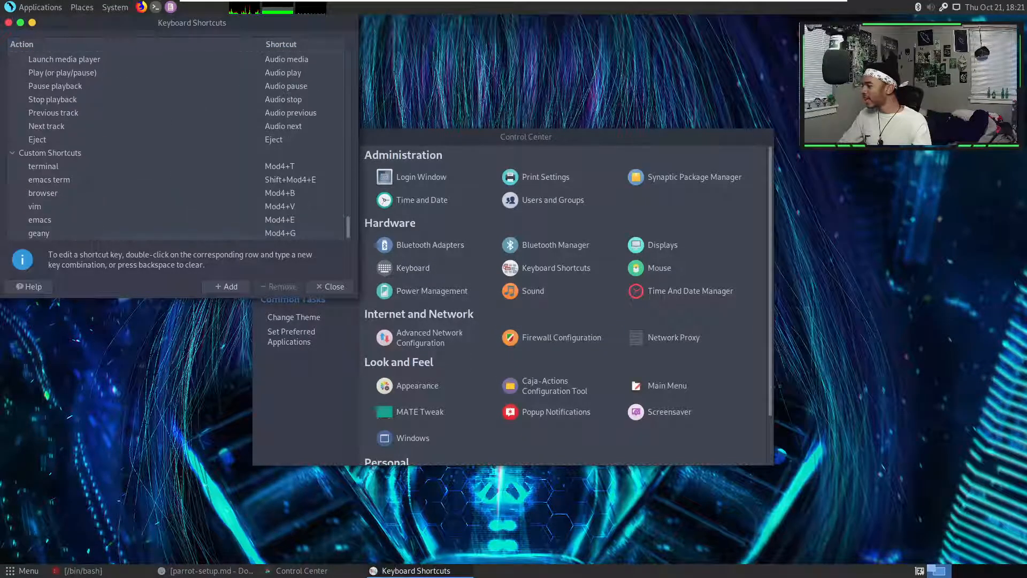
- Show the Shortcuts section of parrot-setup.md in VSCodium and tile it side by side with the Keyboard Shortcuts window
left_click(199, 571)
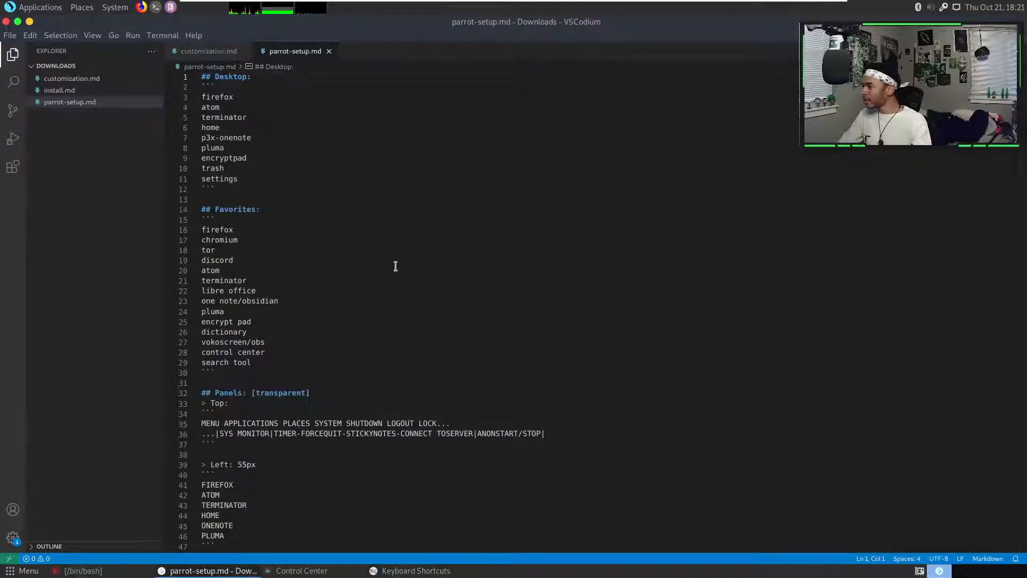
scroll(396, 266, "down", 5)
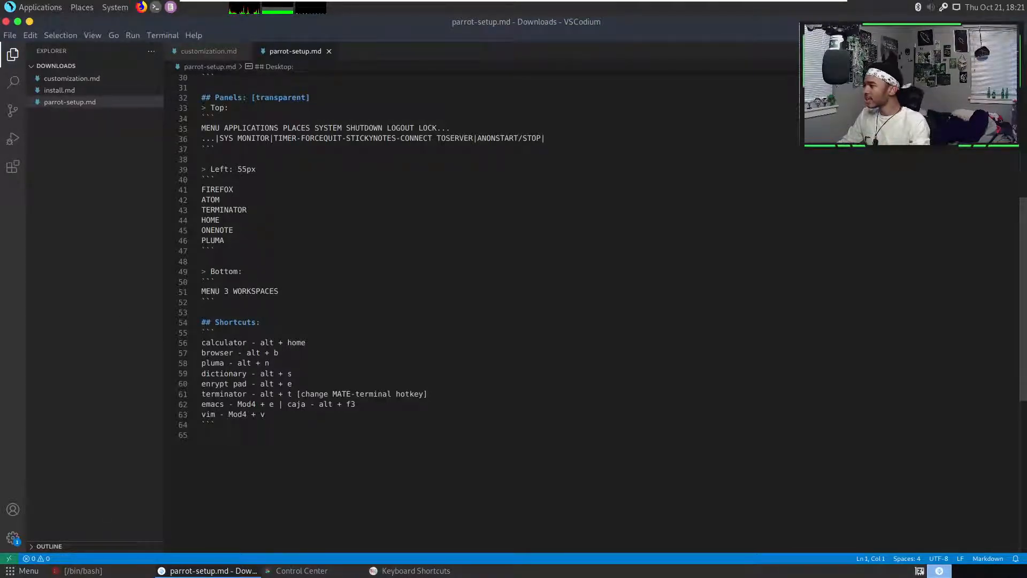
left_click(694, 343)
key("super+Left")
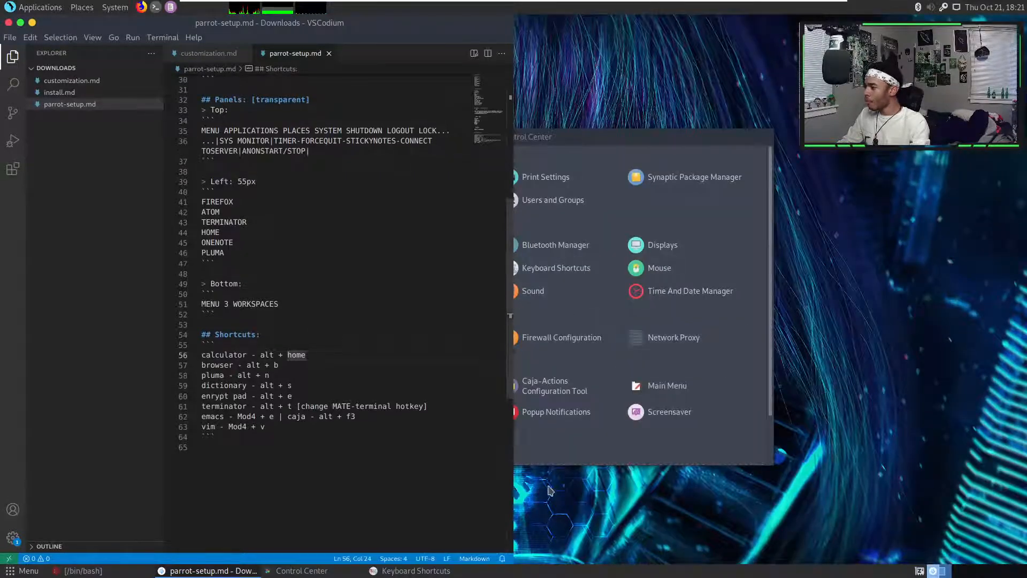
key("alt+Tab")
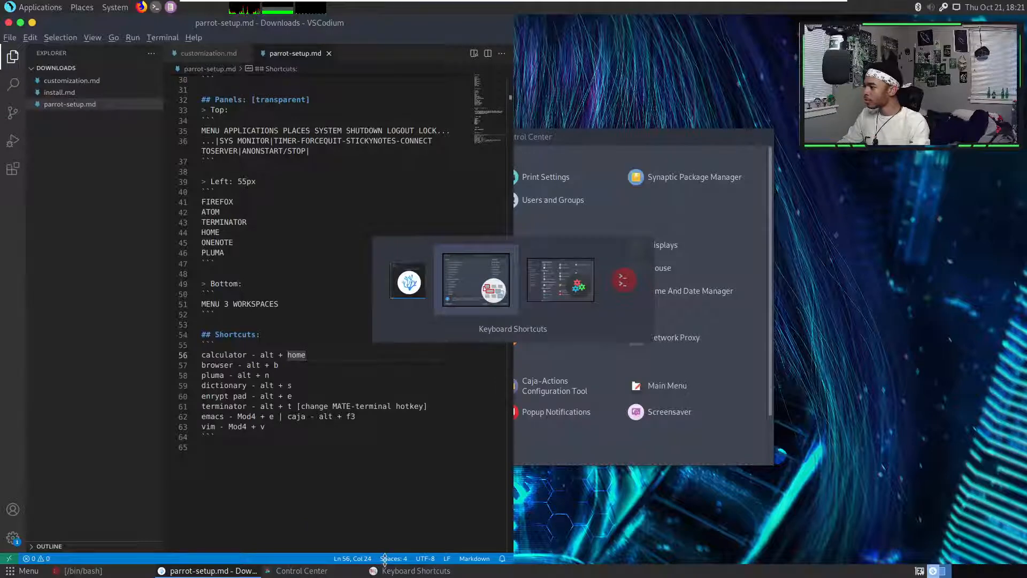
key("super+Right")
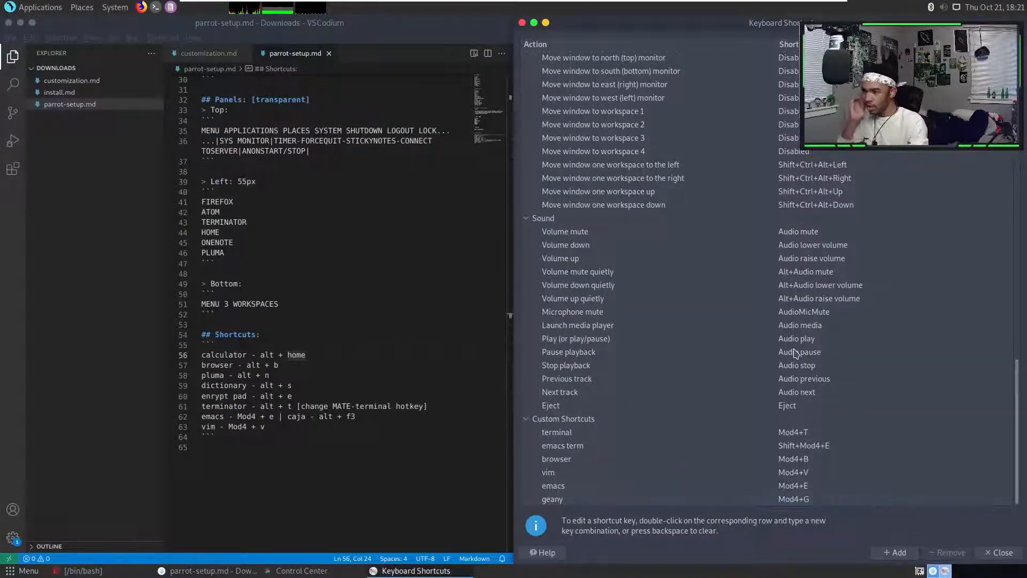
- Change the terminal custom shortcut's command to terminator and test launching a terminal, closing the opened window
left_click(895, 552)
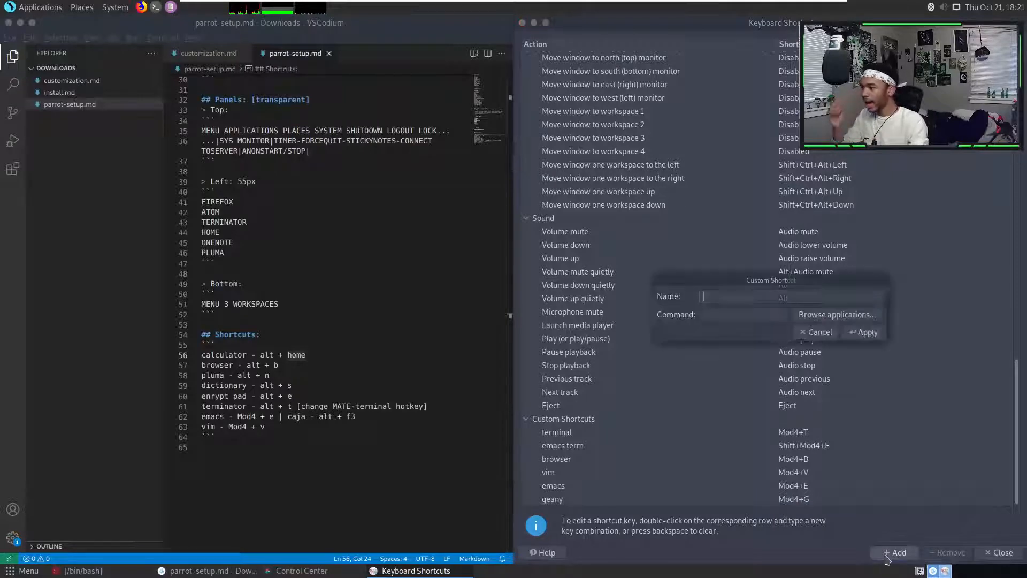
left_click(819, 332)
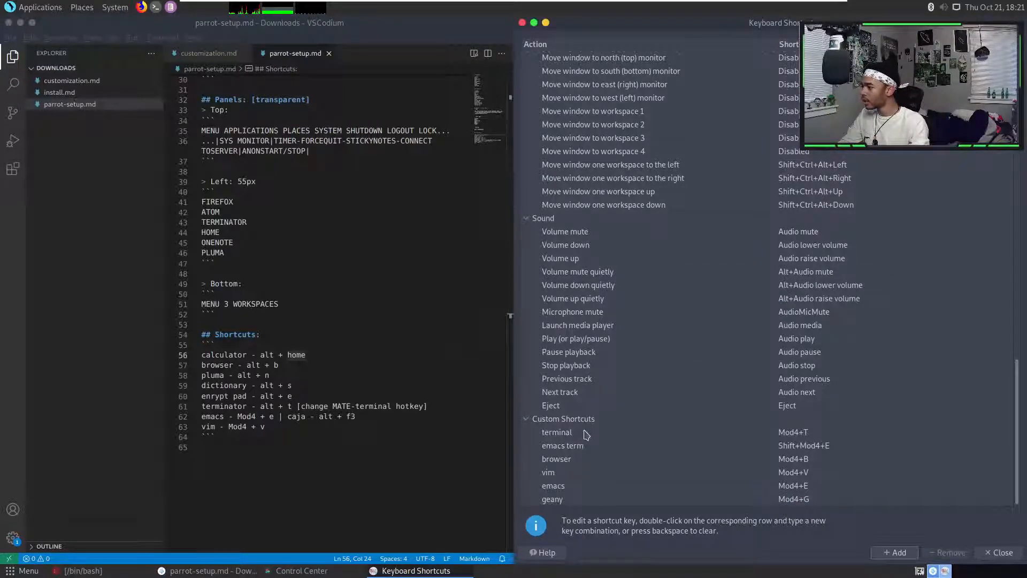
double_click(610, 436)
left_click(758, 314)
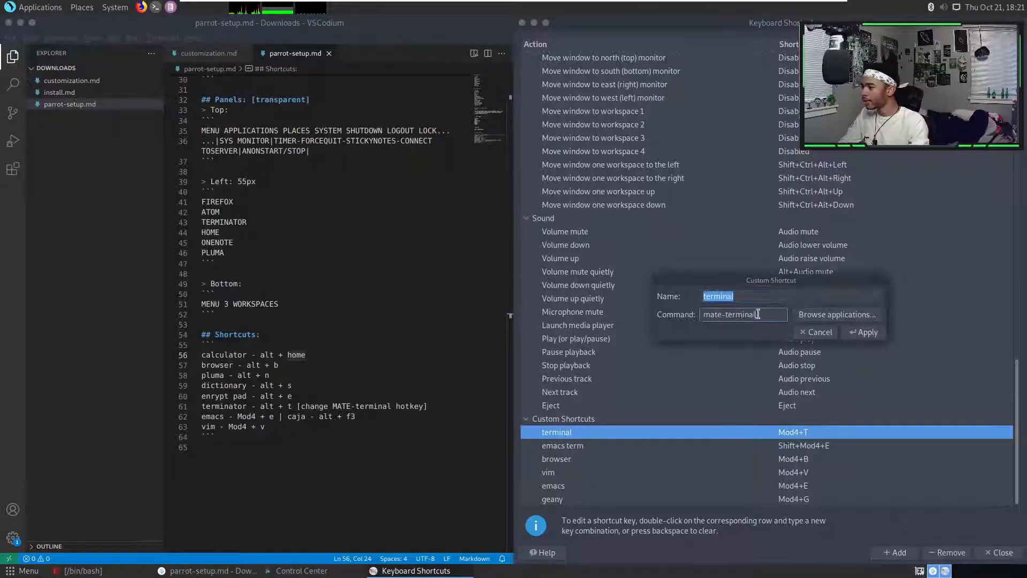
key("Tab")
type("termi")
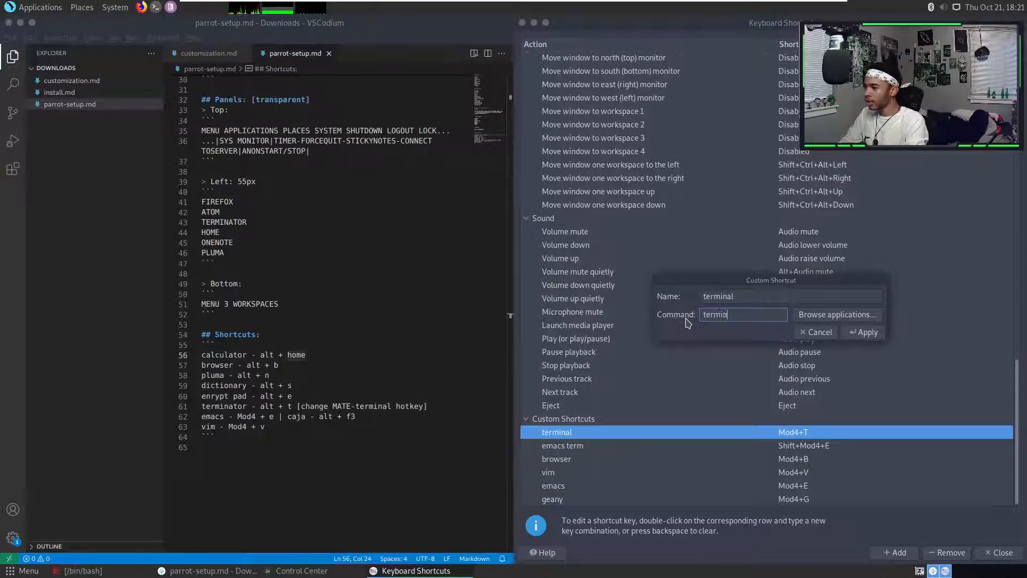
key("Return")
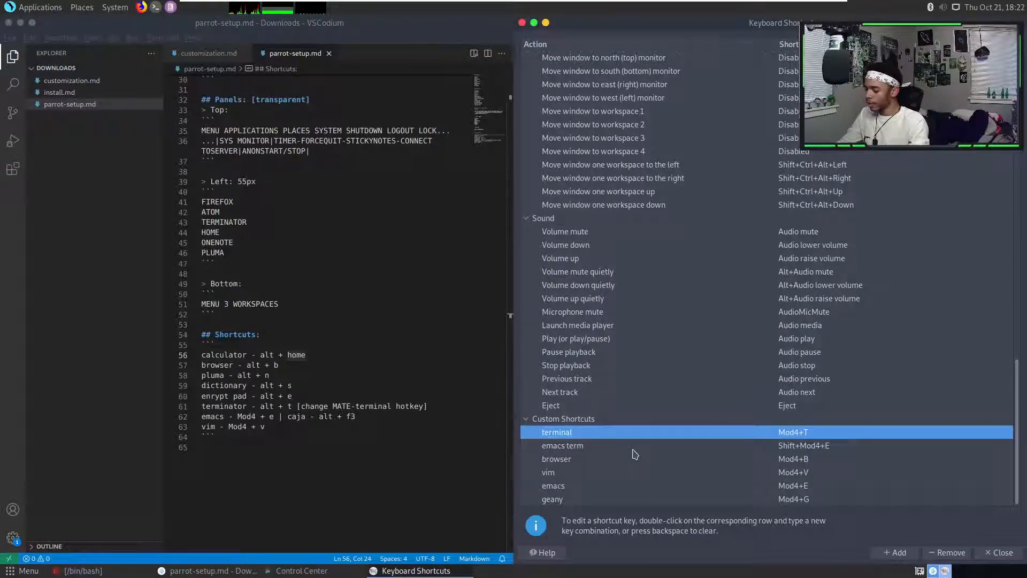
key("super+t")
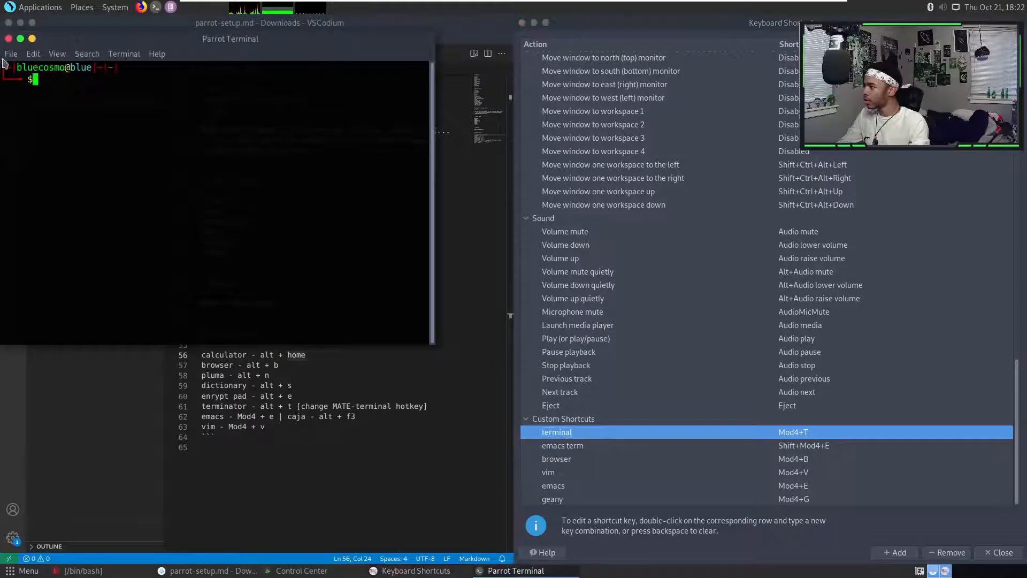
left_click(8, 39)
- Try to enter a new key combination for the Run a terminal action in the Desktop group
scroll(828, 214, "up", 20)
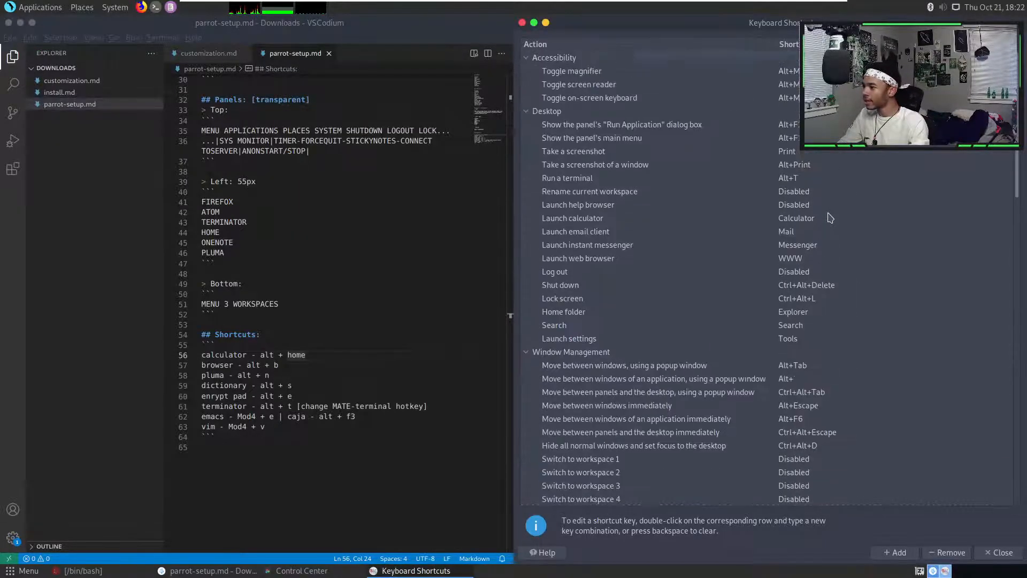
left_click(594, 181)
double_click(593, 181)
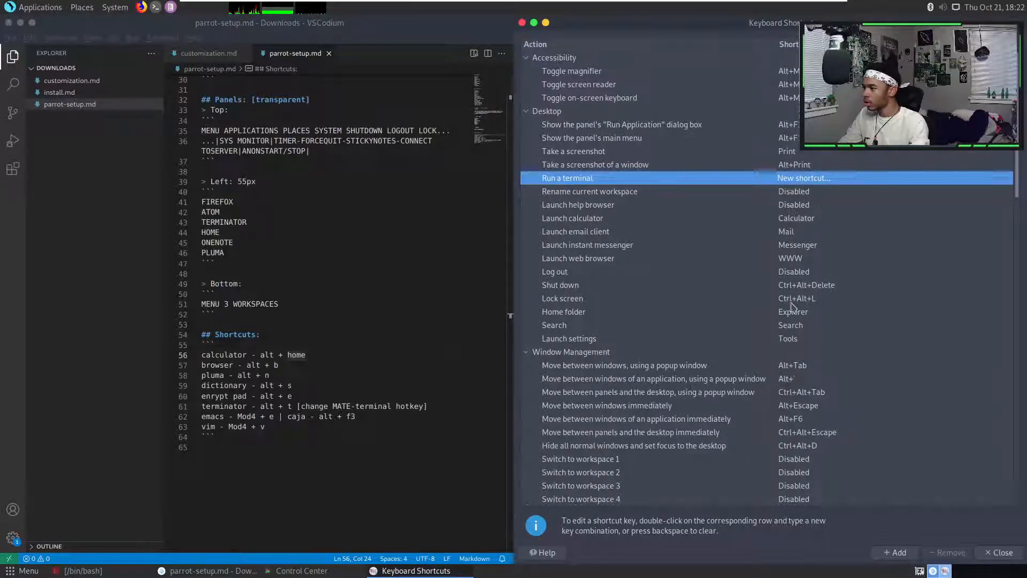
key("alt+t")
left_click(718, 250)
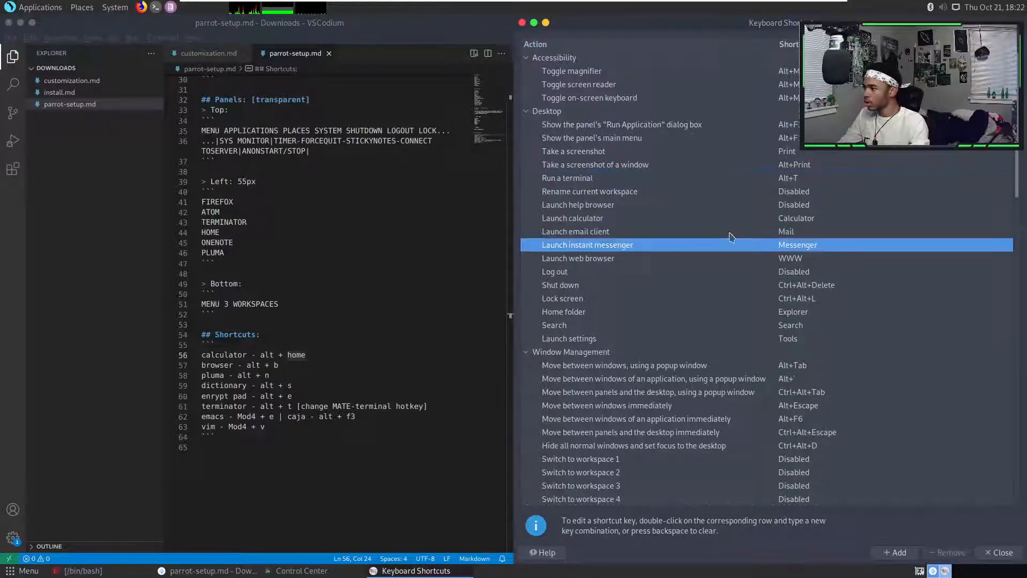
left_click(629, 179)
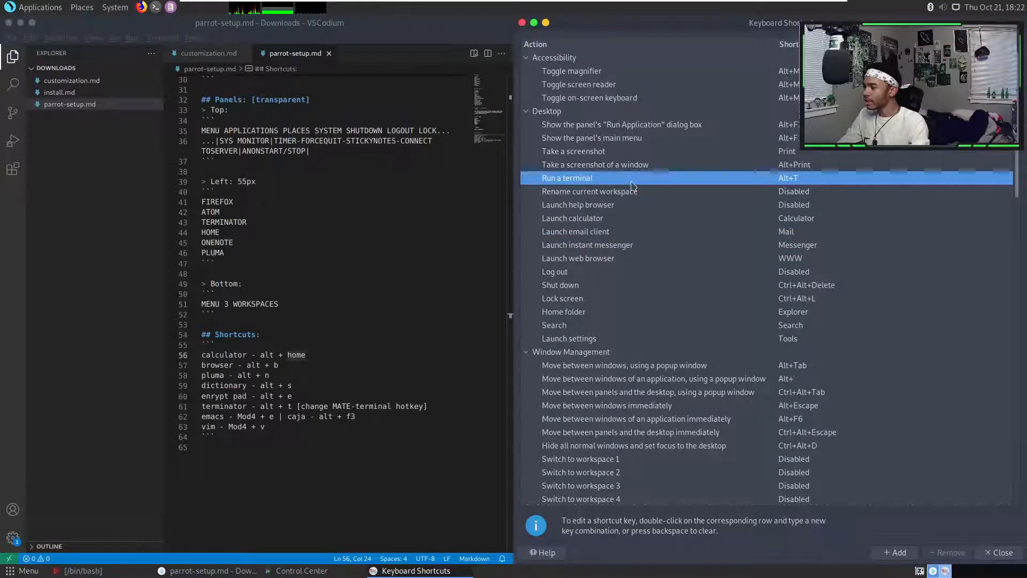
- Assign Alt+T to the terminal entry under Custom Shortcuts
scroll(637, 184, "down", 5)
scroll(637, 184, "down", 10)
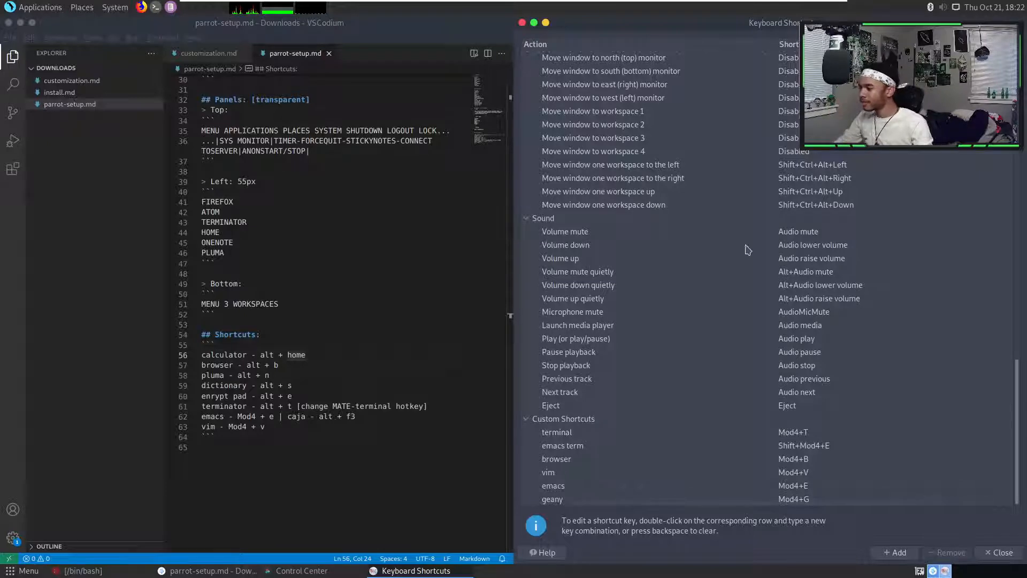
double_click(798, 436)
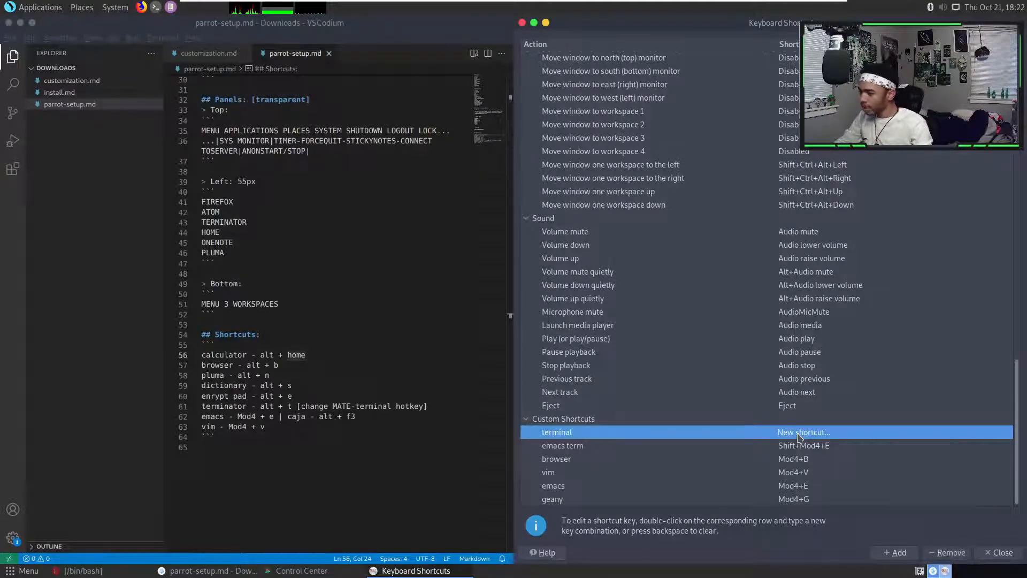
key("alt+t")
left_click(814, 340)
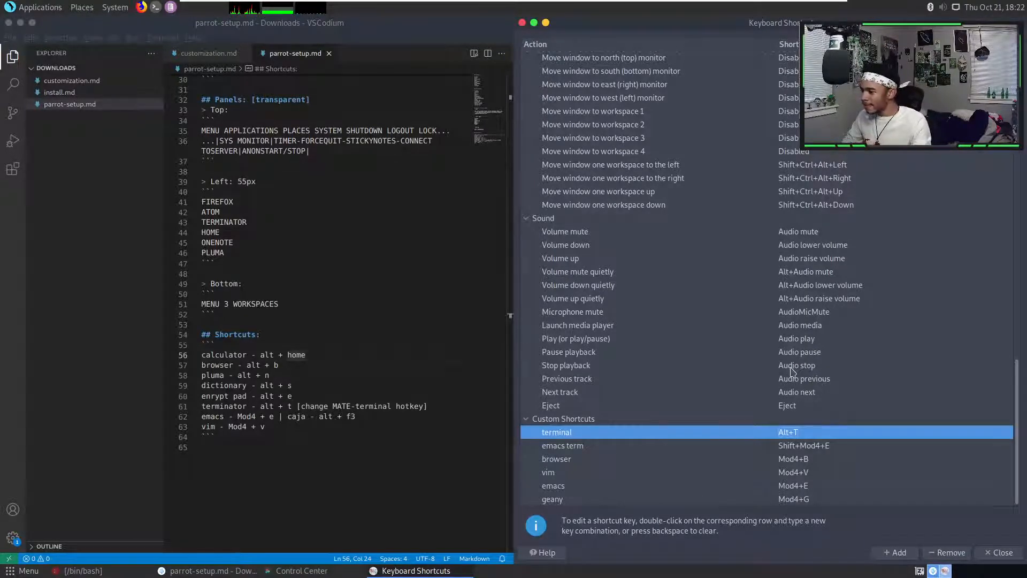
- Check the commands of the emacs term and browser custom shortcuts without changing them
double_click(577, 448)
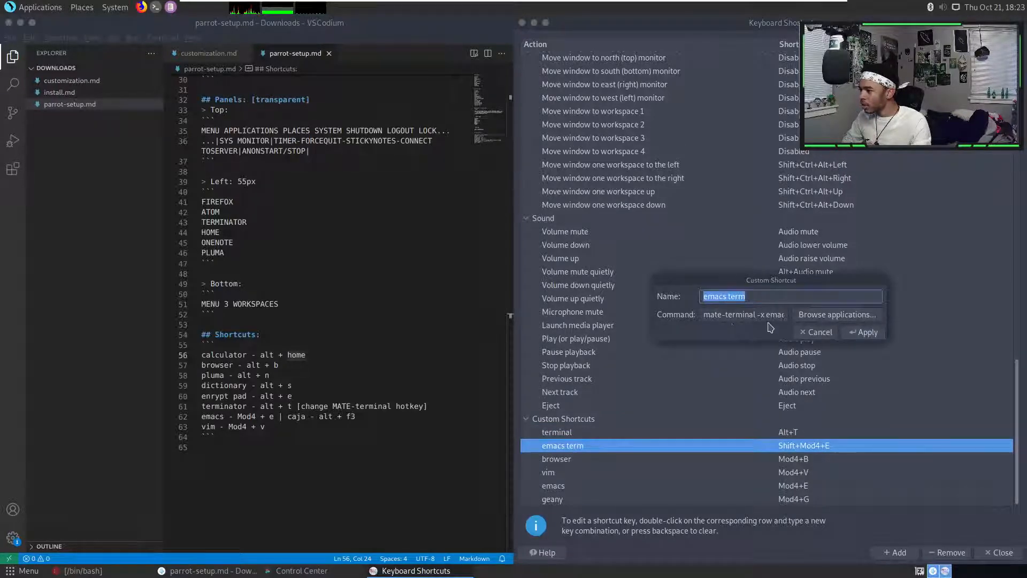
left_click(817, 332)
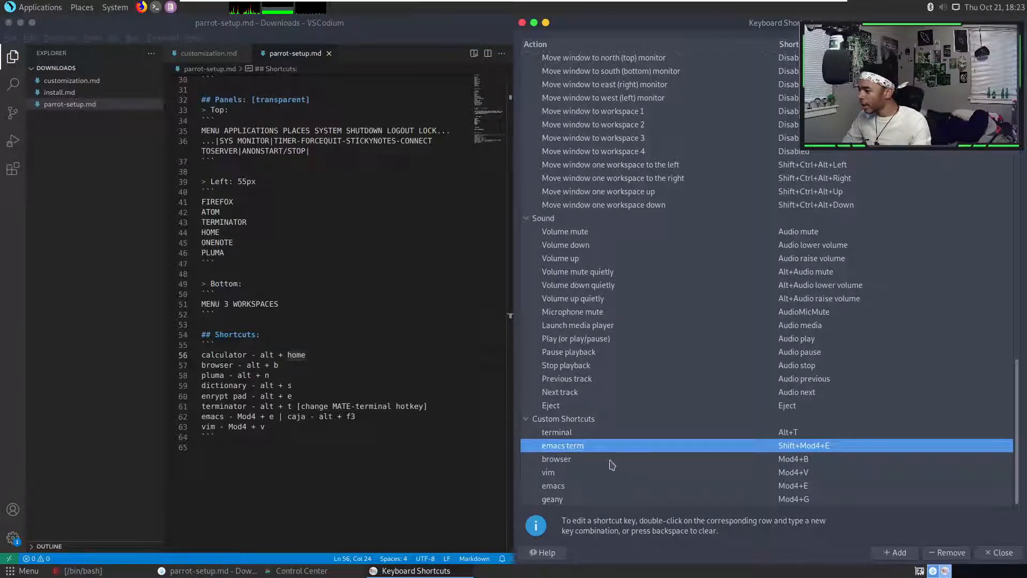
double_click(587, 462)
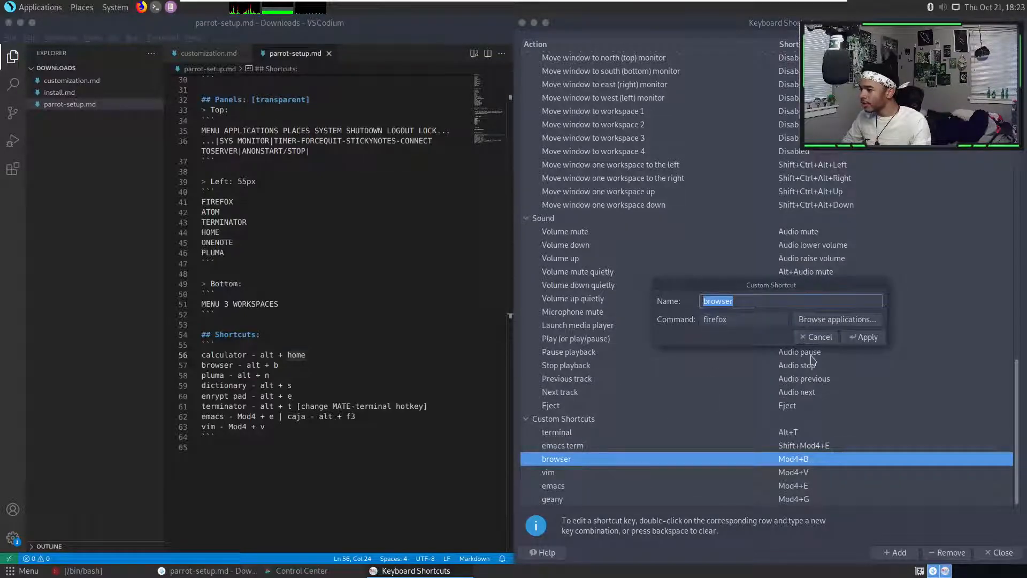
left_click(816, 337)
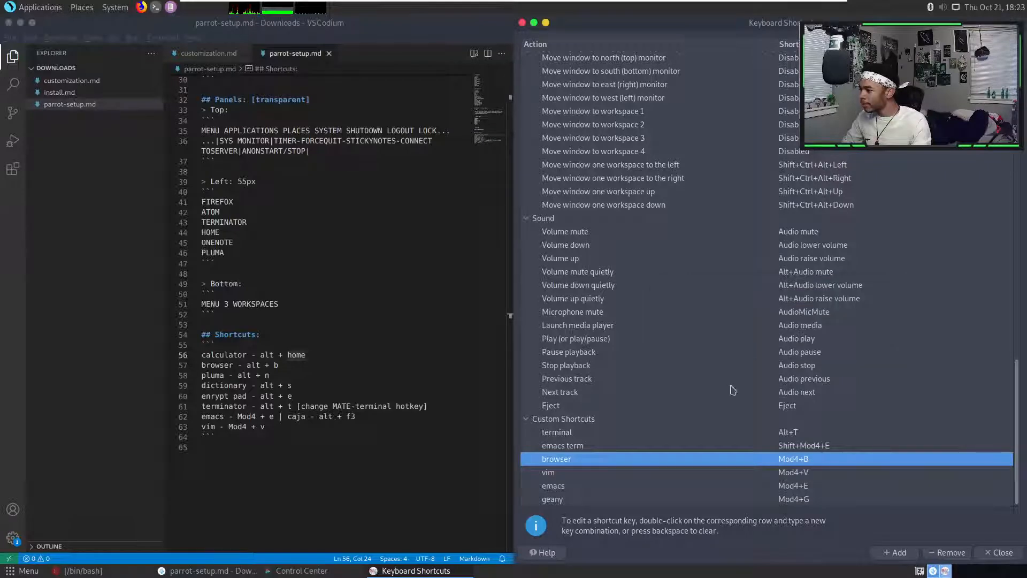
- Remove the geany custom shortcut and test the emacs shortcut with Mod4+E, closing the dialog and file manager window that open
left_click(571, 502)
left_click(943, 554)
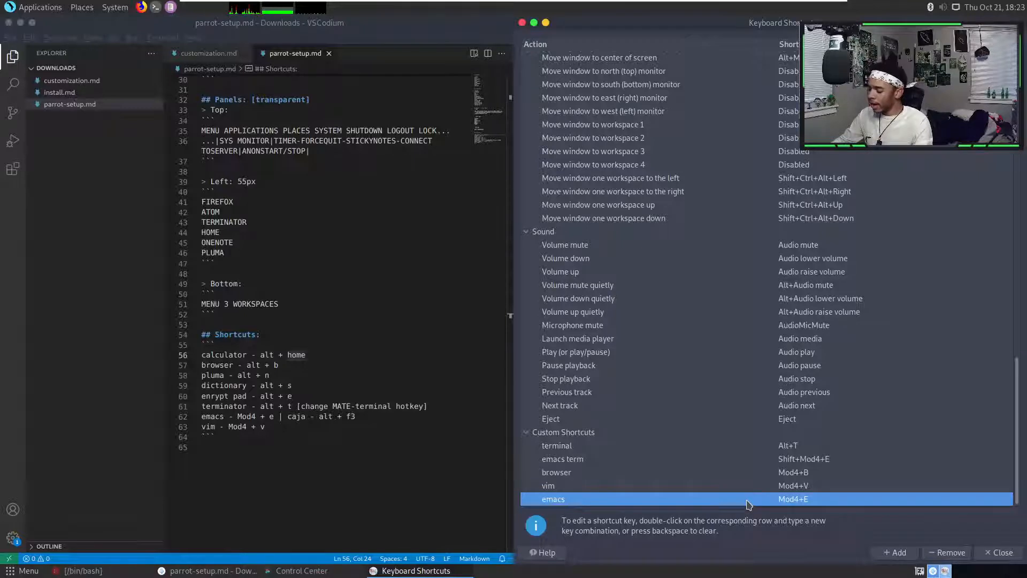
key("super+e")
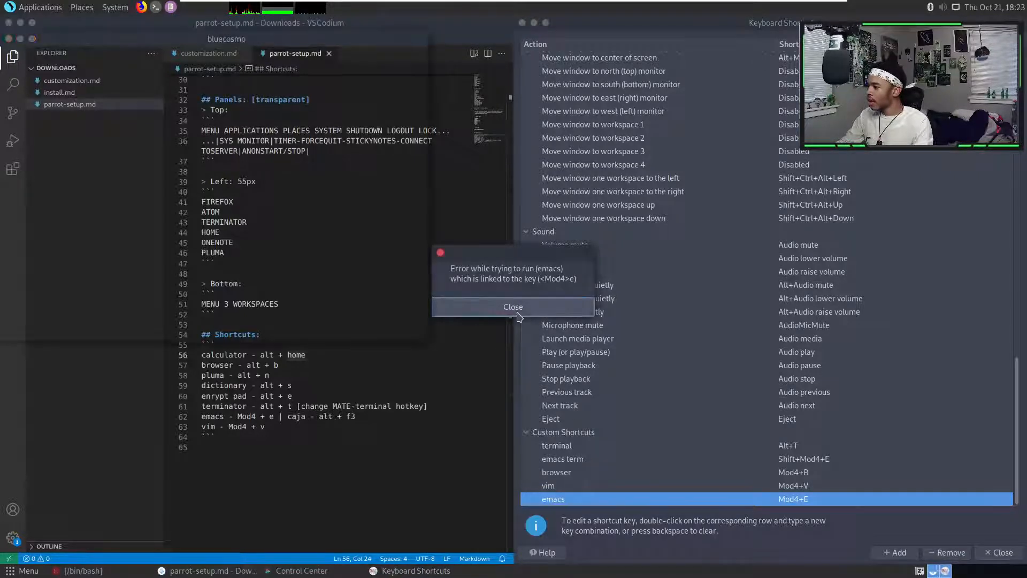
left_click(517, 315)
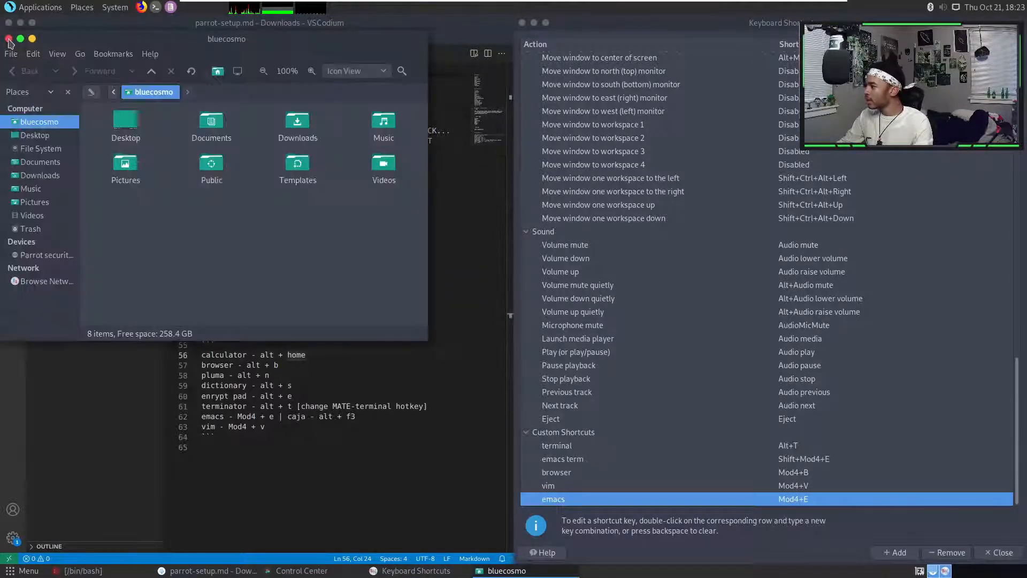
left_click(9, 39)
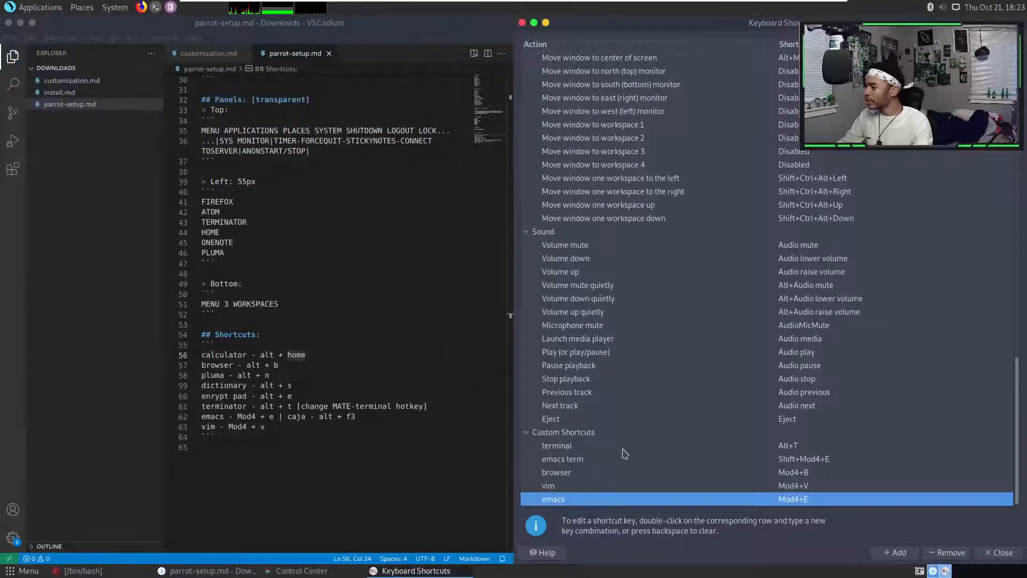
- Set the command of the emacs custom shortcut to caja
double_click(607, 499)
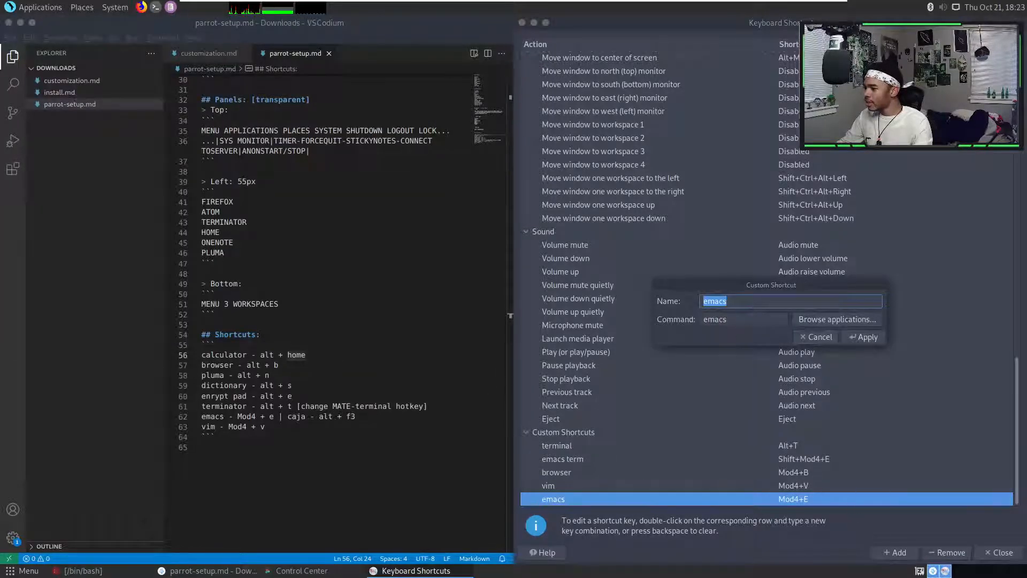
key("Tab")
type("c")
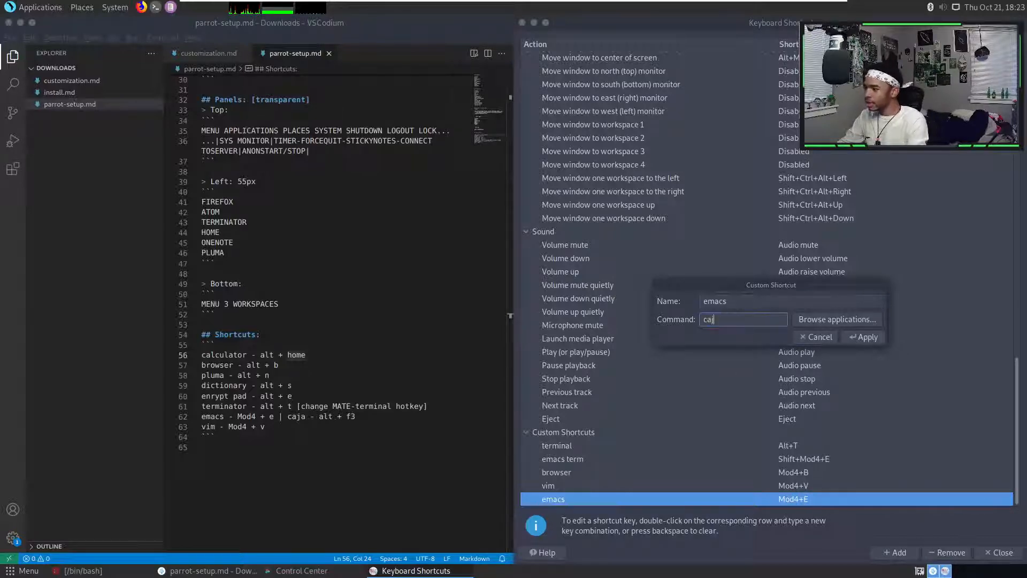
type("aja")
key("Return")
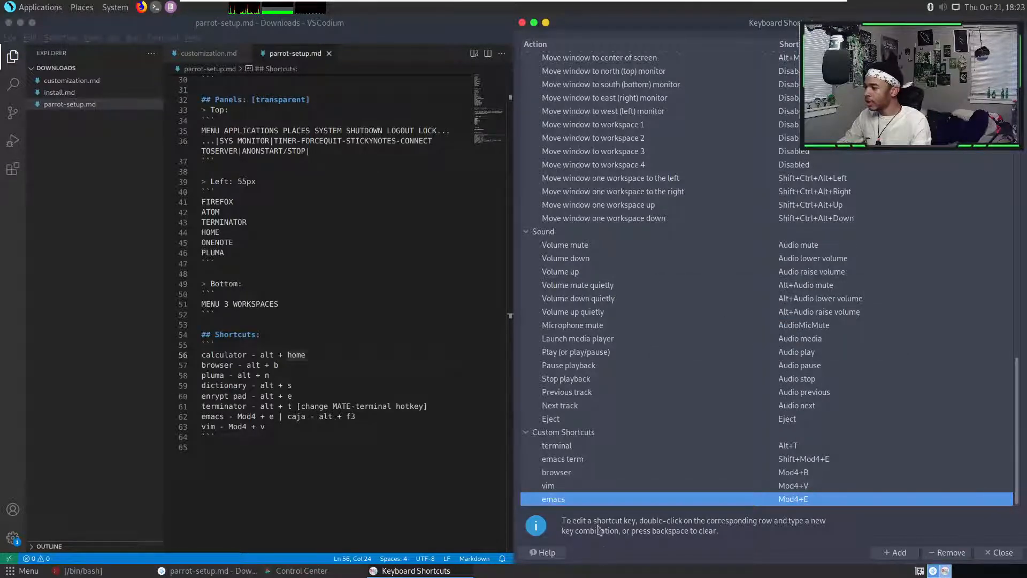
- Rename the emacs custom shortcut as caja and test it with Mod4+E, closing the file manager window it opens
double_click(555, 502)
double_click(730, 308)
type("c")
left_click(864, 342)
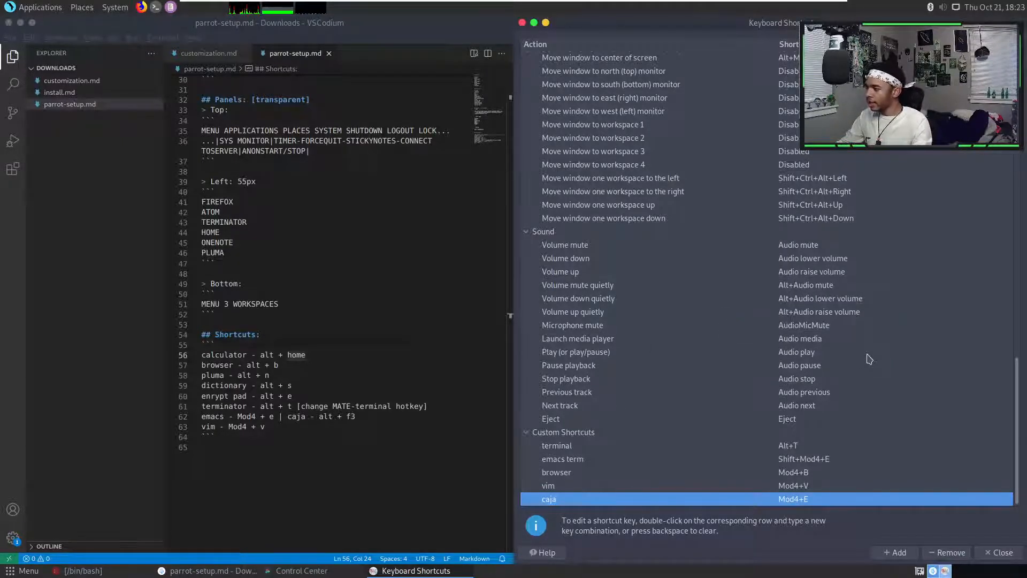
key("super+e")
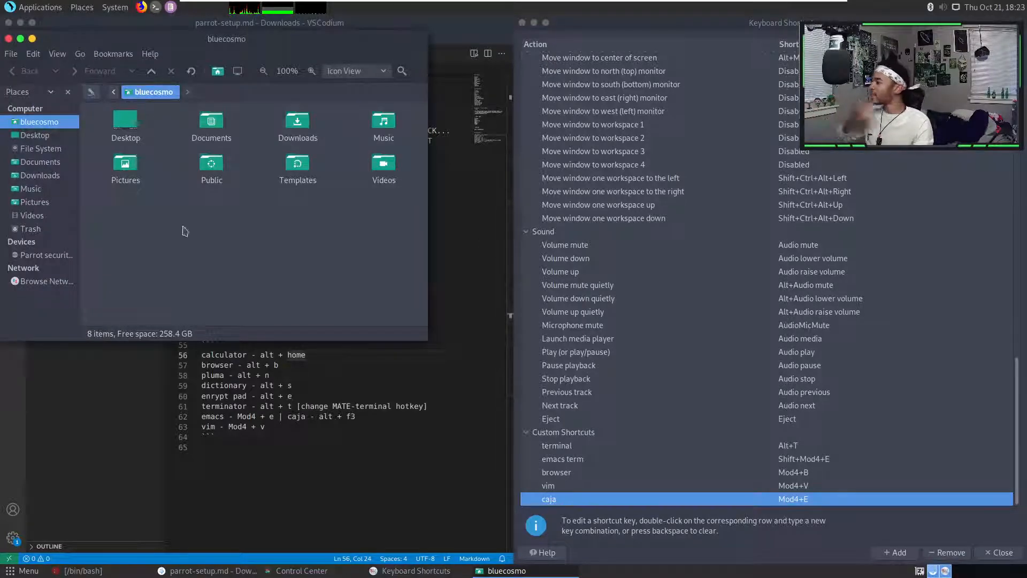
left_click(8, 38)
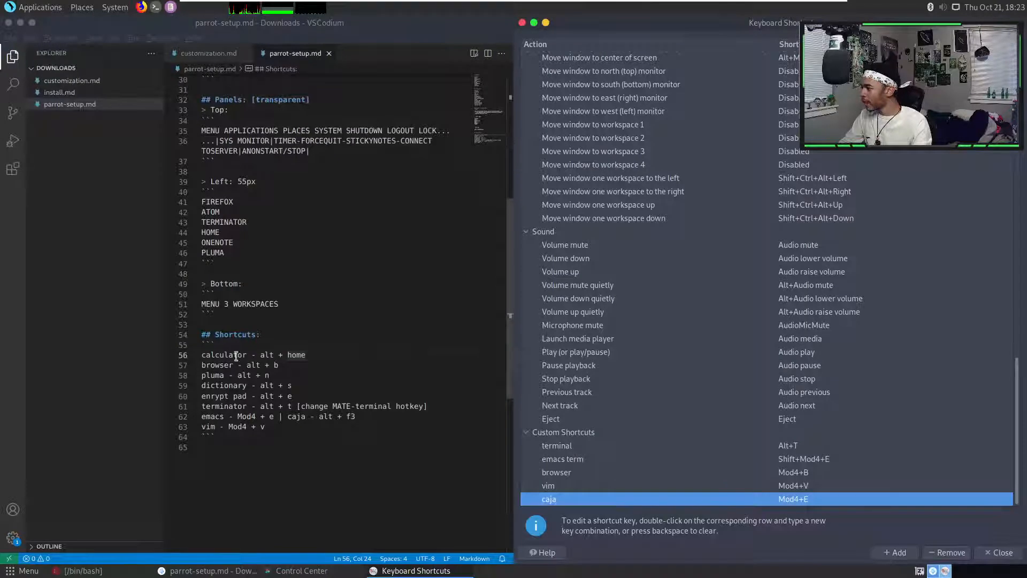
- Add a custom shortcut named calc with the command mate-calculator
left_click(903, 555)
type("calc")
key("Tab")
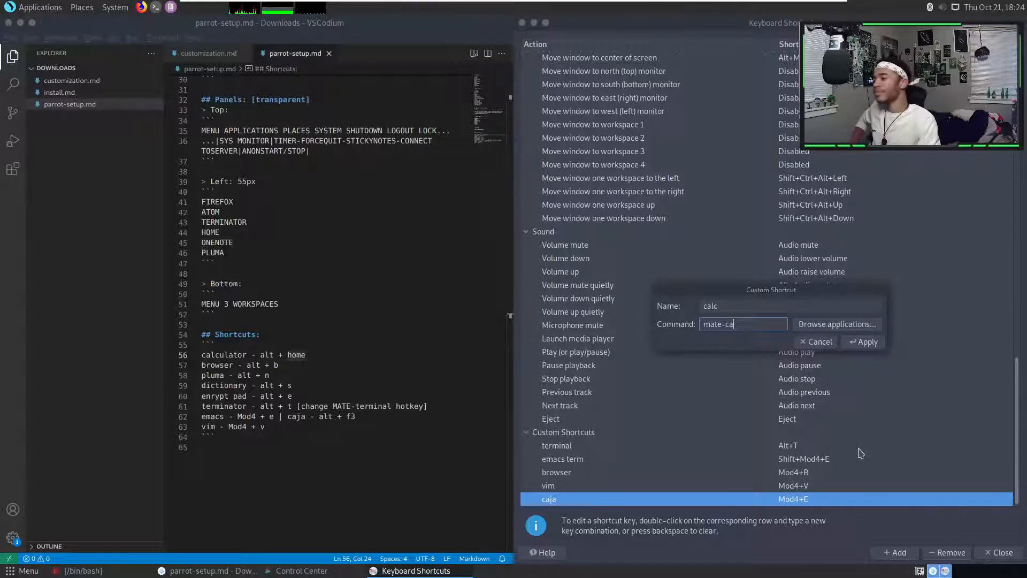
type("cu")
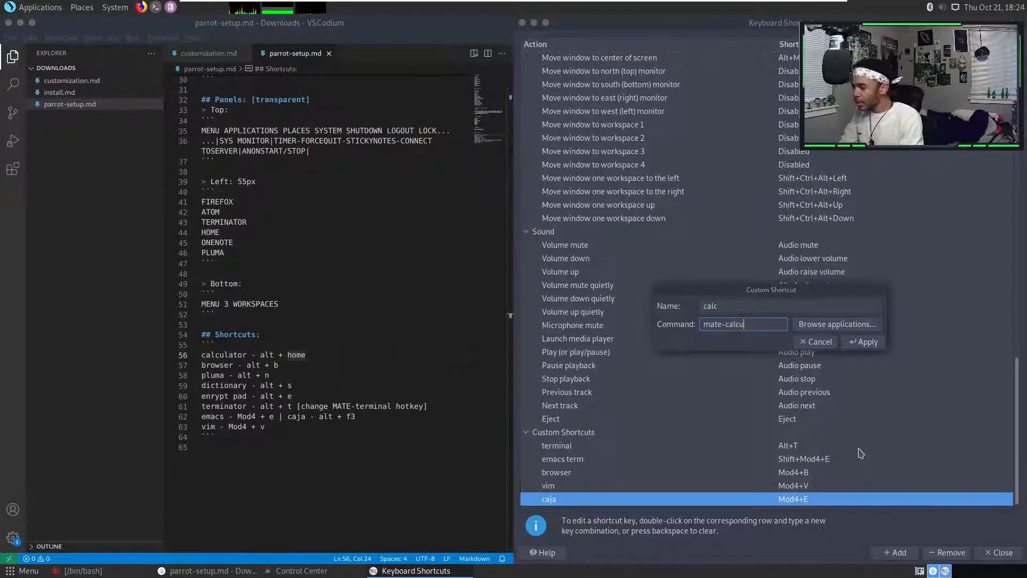
type("lator")
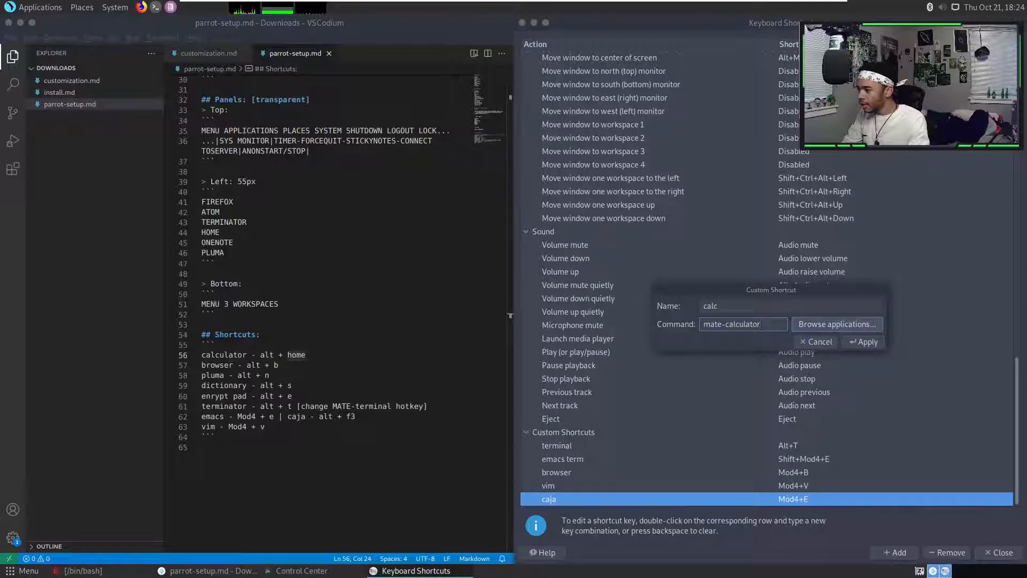
left_click(862, 342)
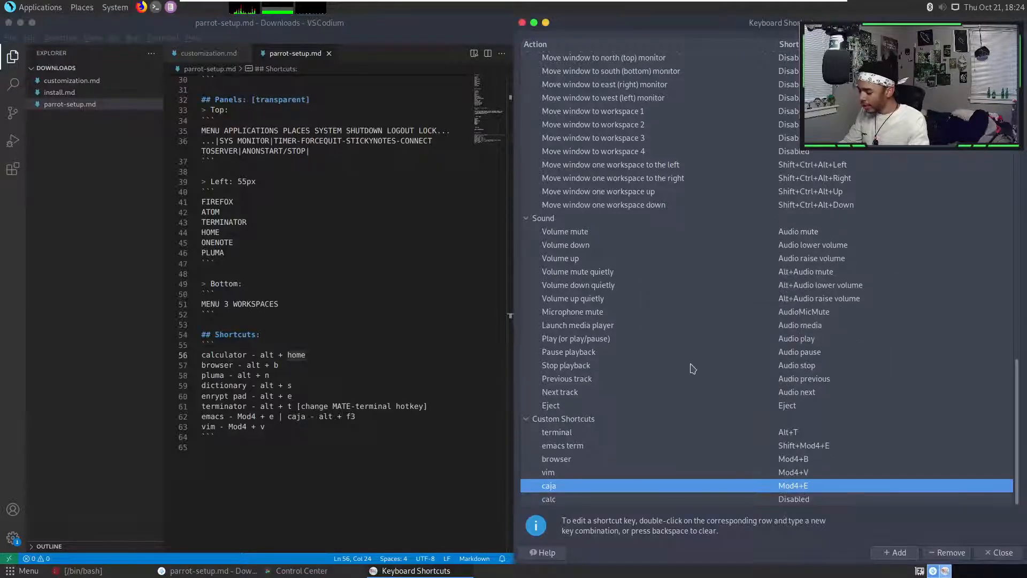
- Assign Alt+Home to the calc custom shortcut and test it, closing the calculator it opens
double_click(803, 501)
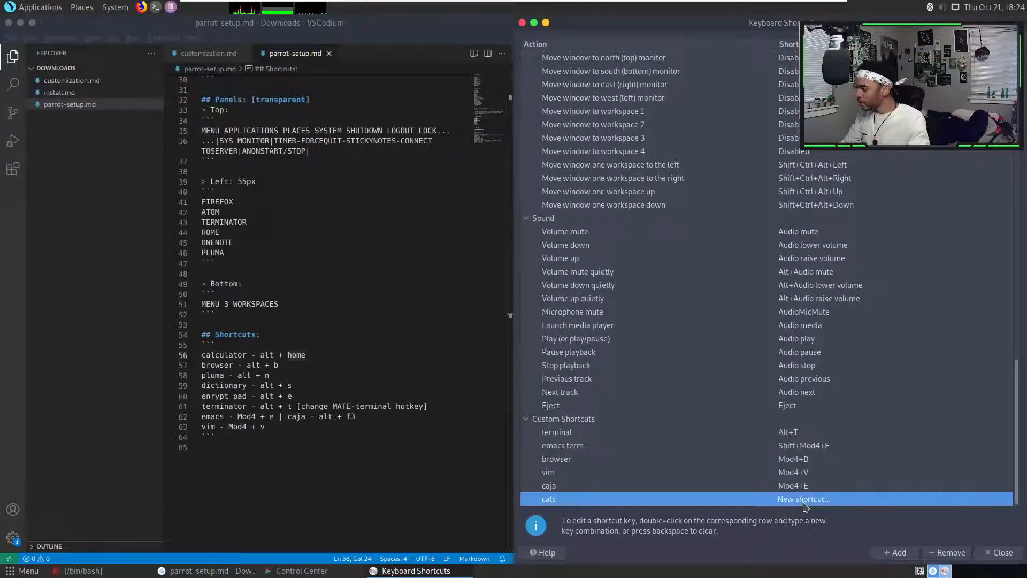
key("alt+Home")
left_click(422, 517)
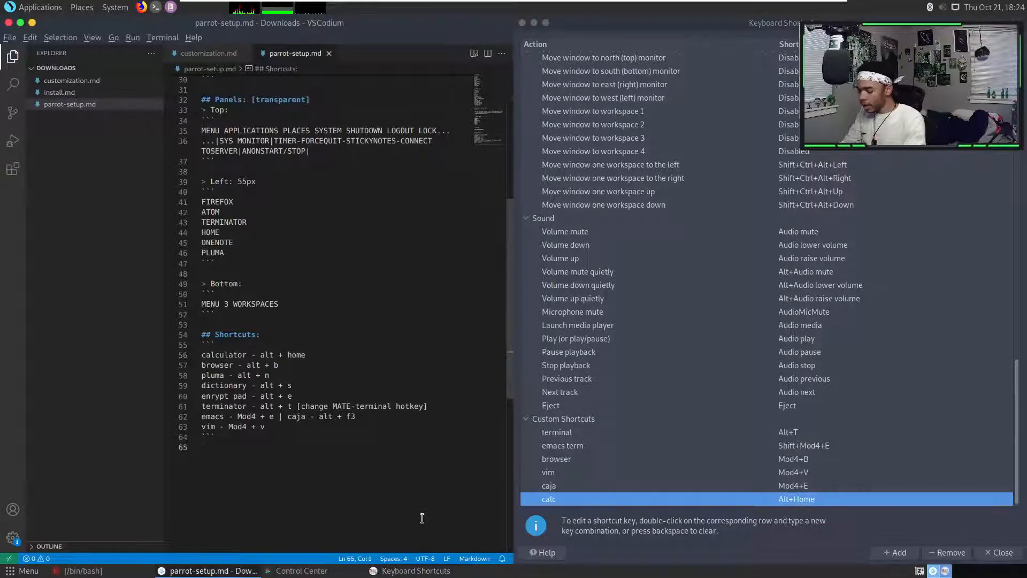
key("alt+Home")
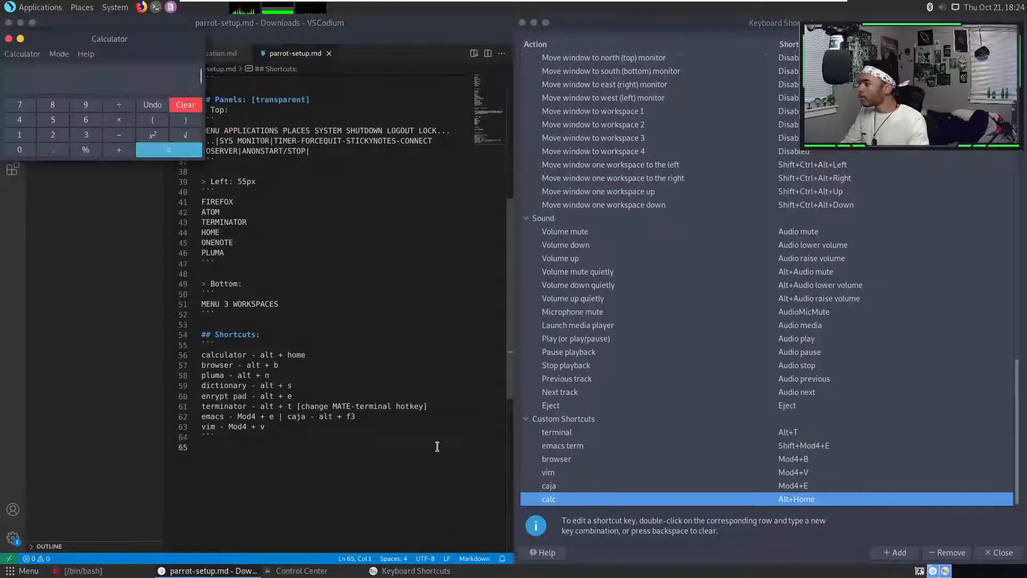
left_click(8, 38)
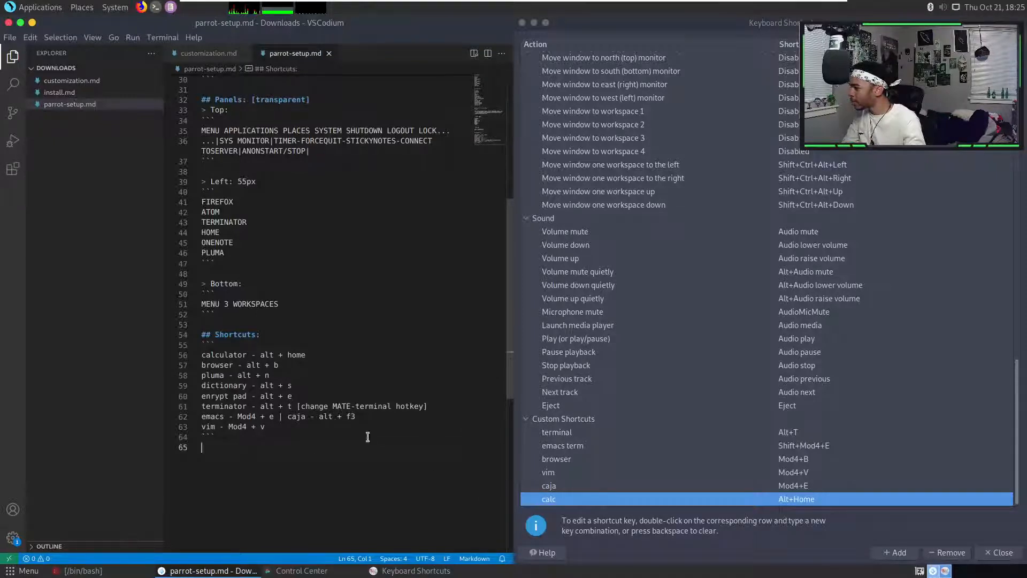
- Add a custom shortcut named pluma with the command pluma and assign Alt+N to it
left_click(884, 556)
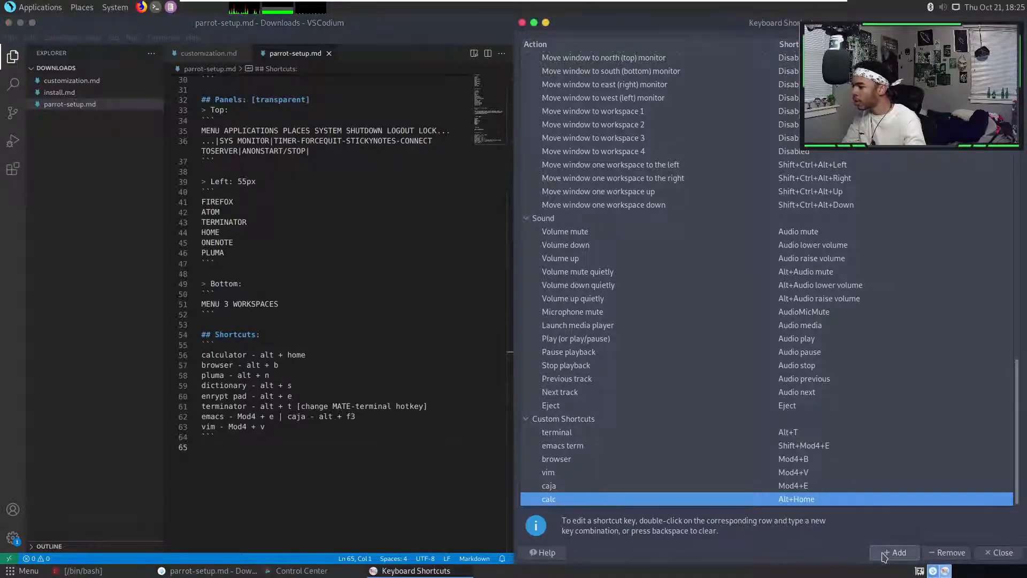
type("pluma")
key("Tab")
type("pluma")
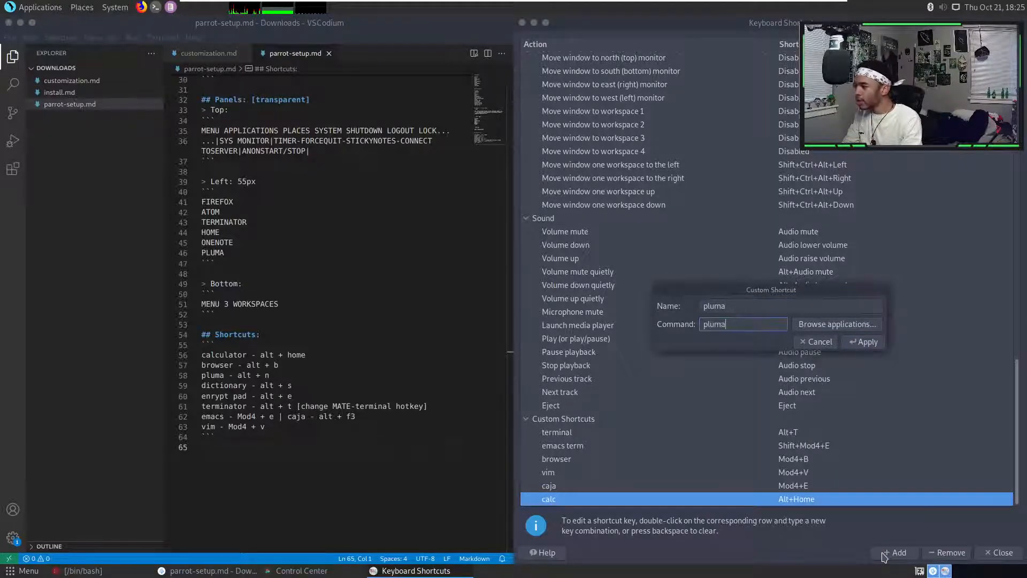
key("Return")
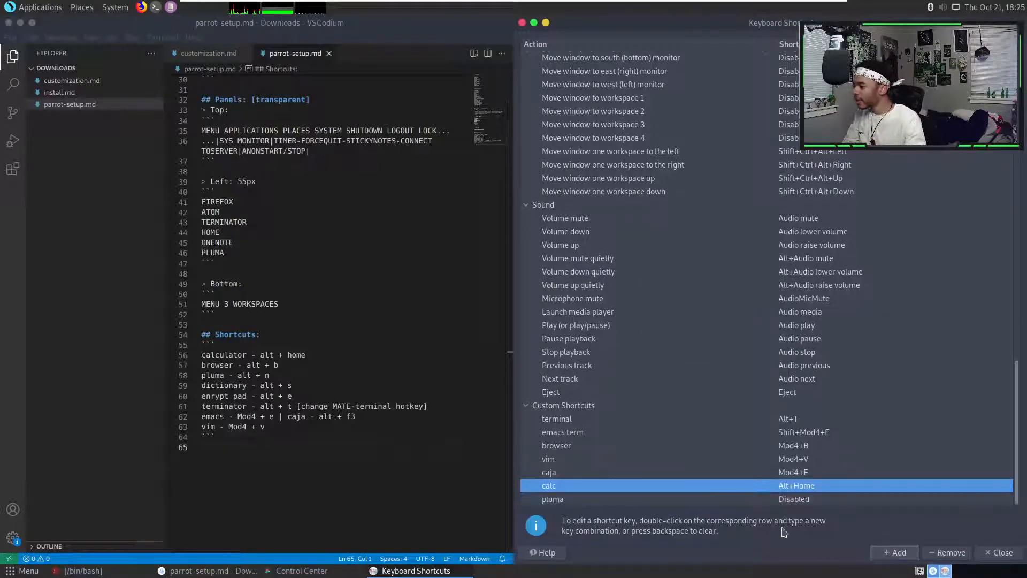
double_click(794, 502)
key("alt+n")
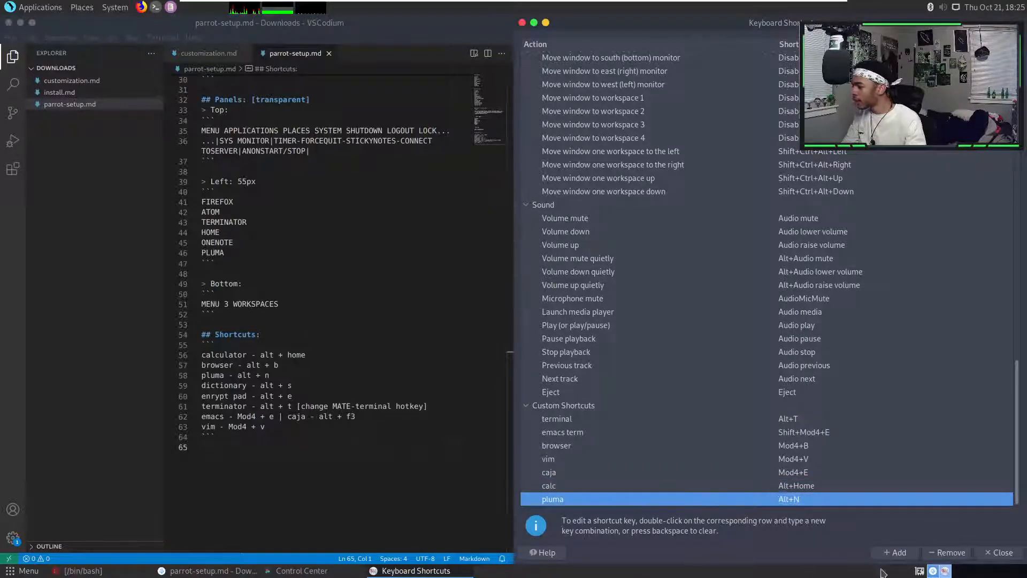
- Add a custom shortcut named dict with the command mate-dictionary and assign Alt+S to it
left_click(896, 553)
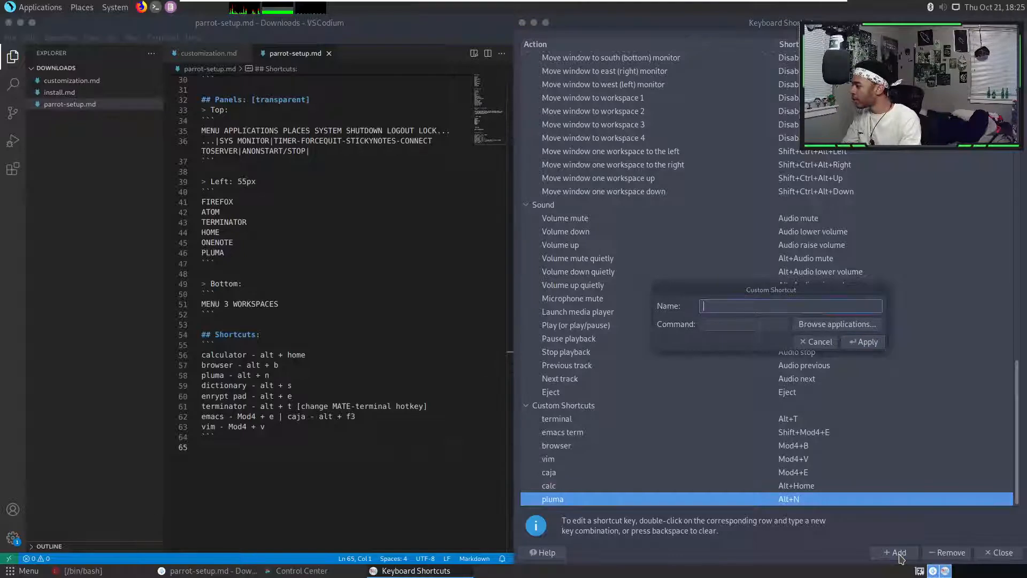
type("dict")
key("Tab")
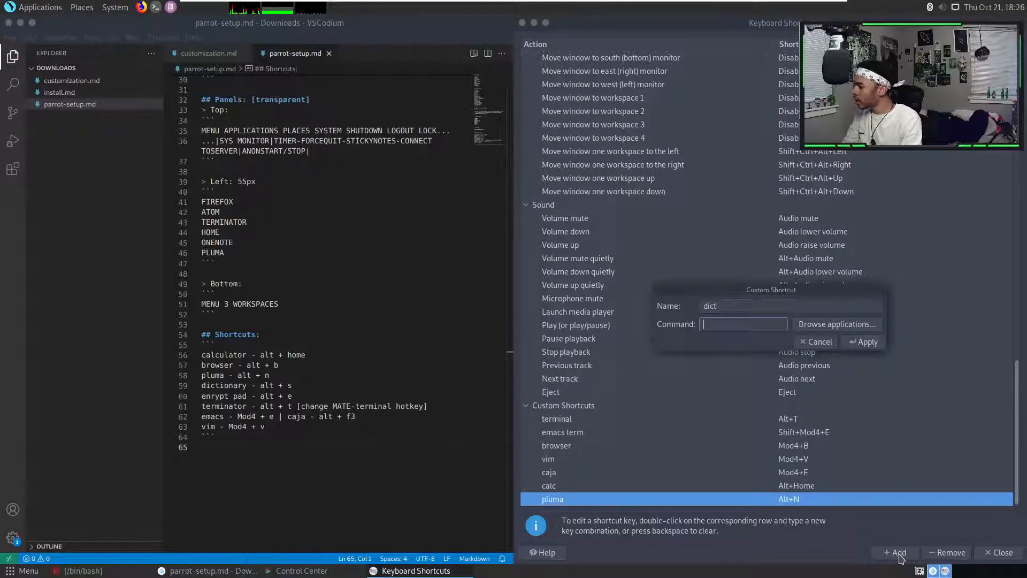
type("mate-dictionary")
key("Return")
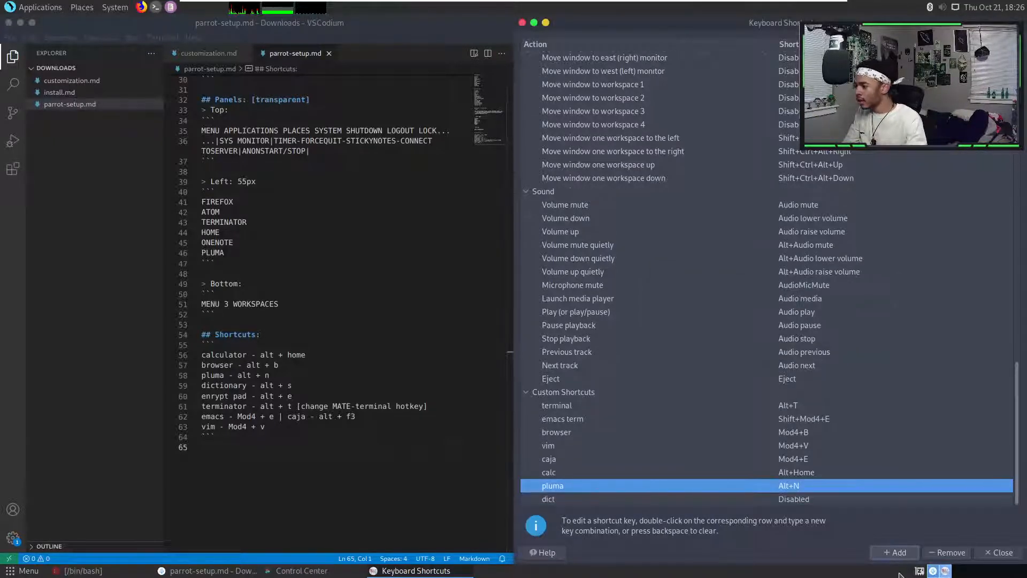
double_click(800, 499)
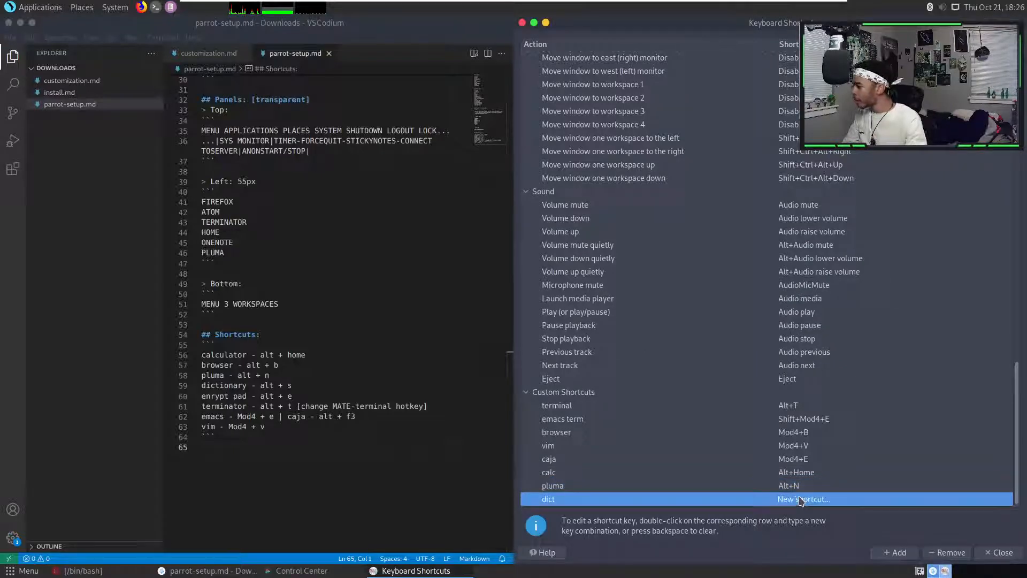
key("alt+s")
- Test the dictionary shortcut with Alt+S by looking up "tree", and close the Dictionary window
left_click(413, 483)
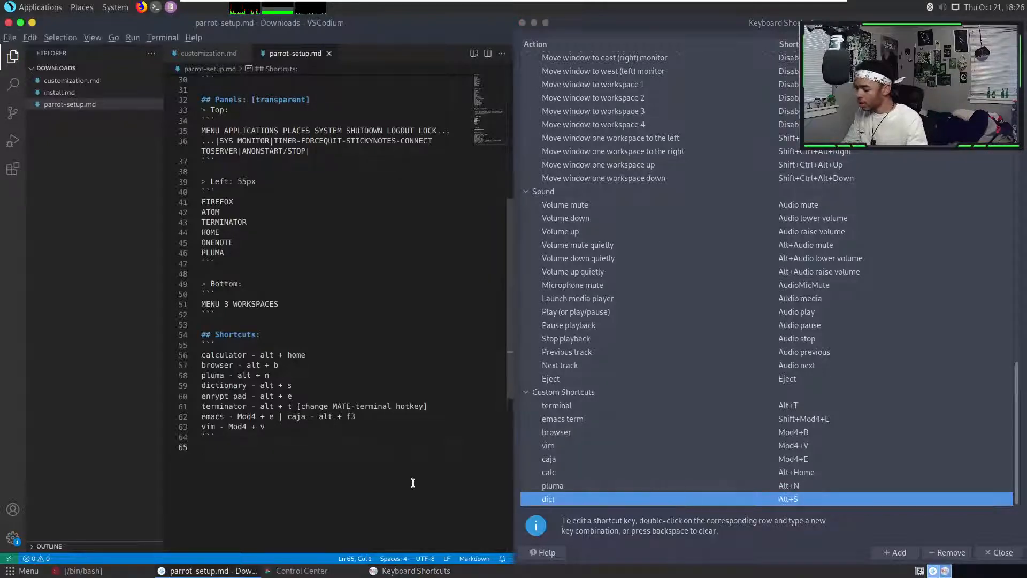
key("alt+s")
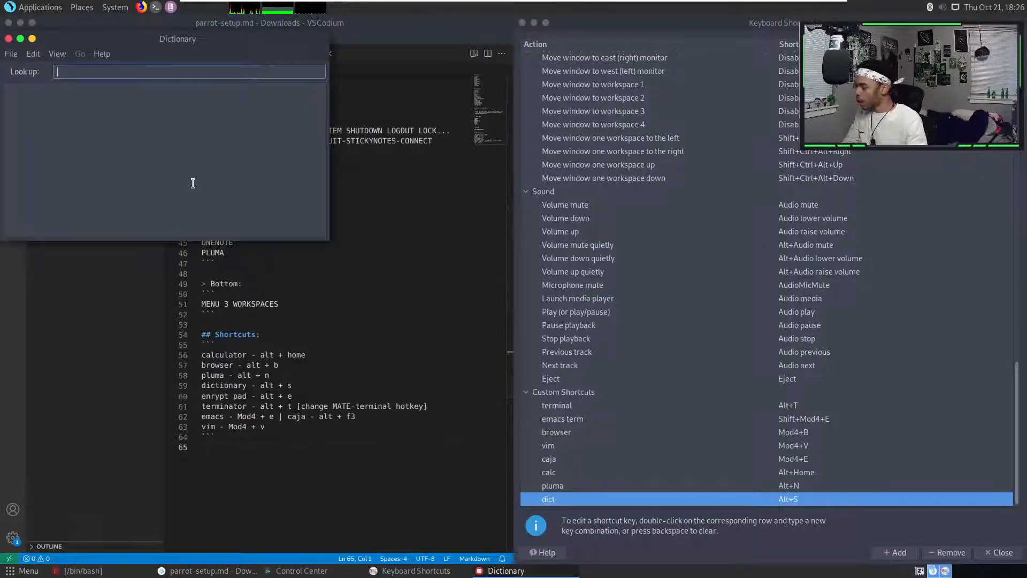
type("tree")
key("Return")
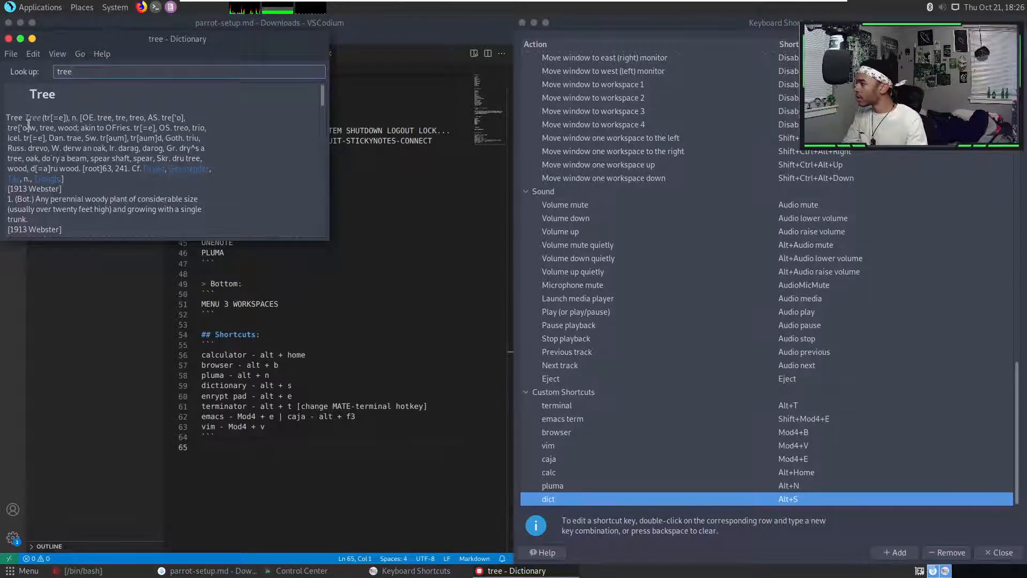
left_click(9, 39)
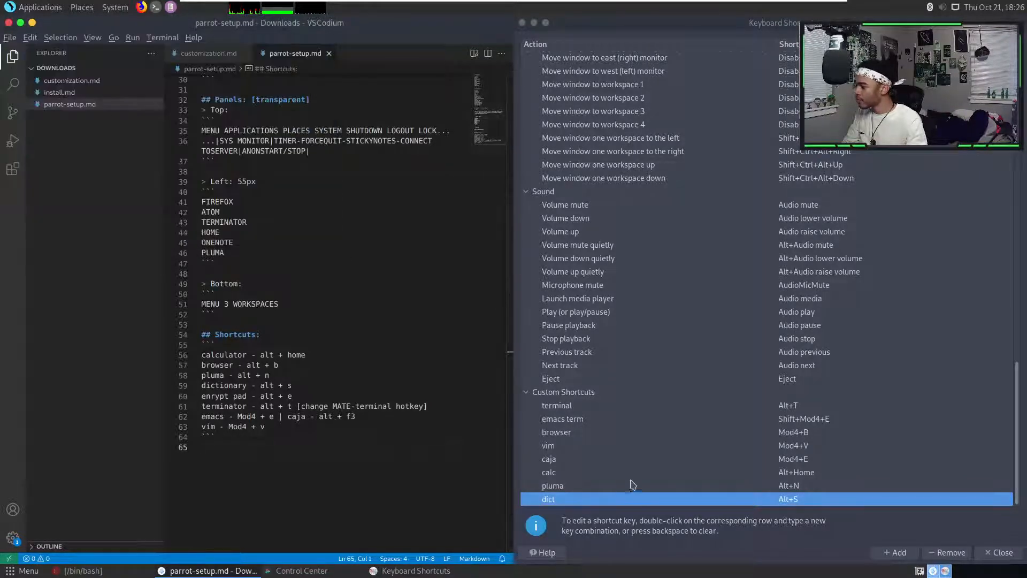
- Open a blank custom shortcut entry and test the terminal shortcut with Alt+T, closing the terminal window it opens
left_click(889, 556)
left_click(890, 555)
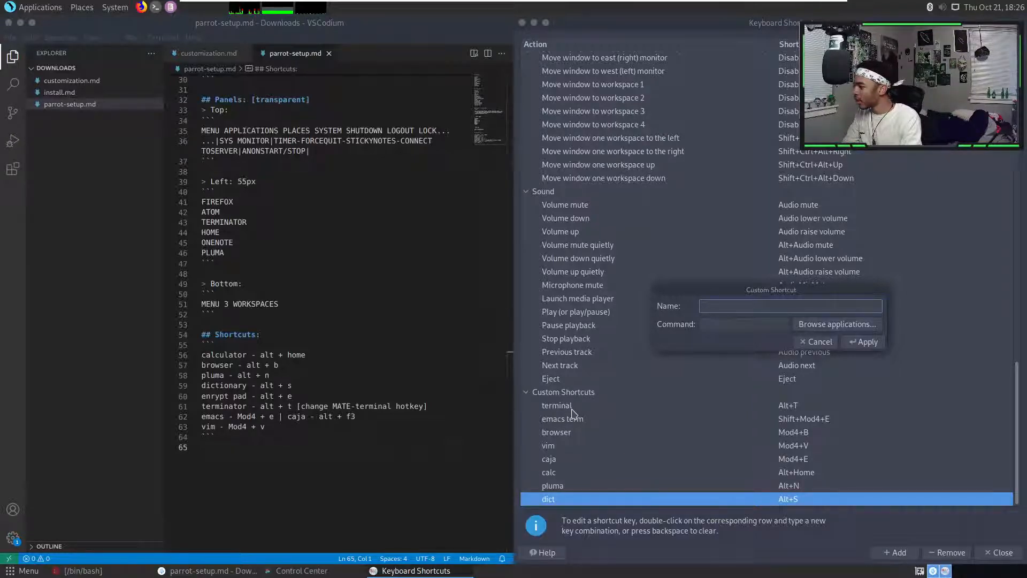
left_click(259, 494)
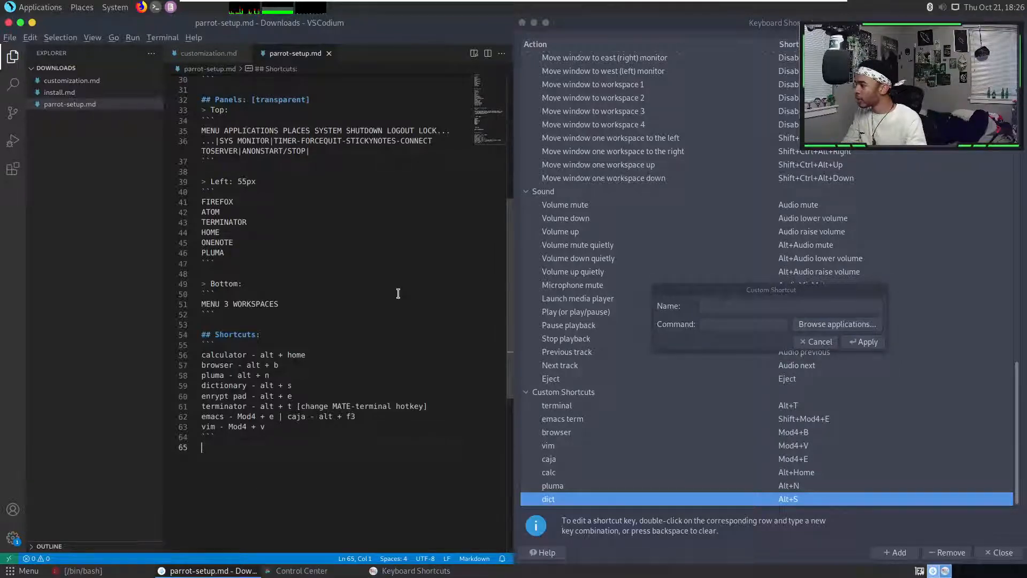
key("alt+t")
left_click(523, 24)
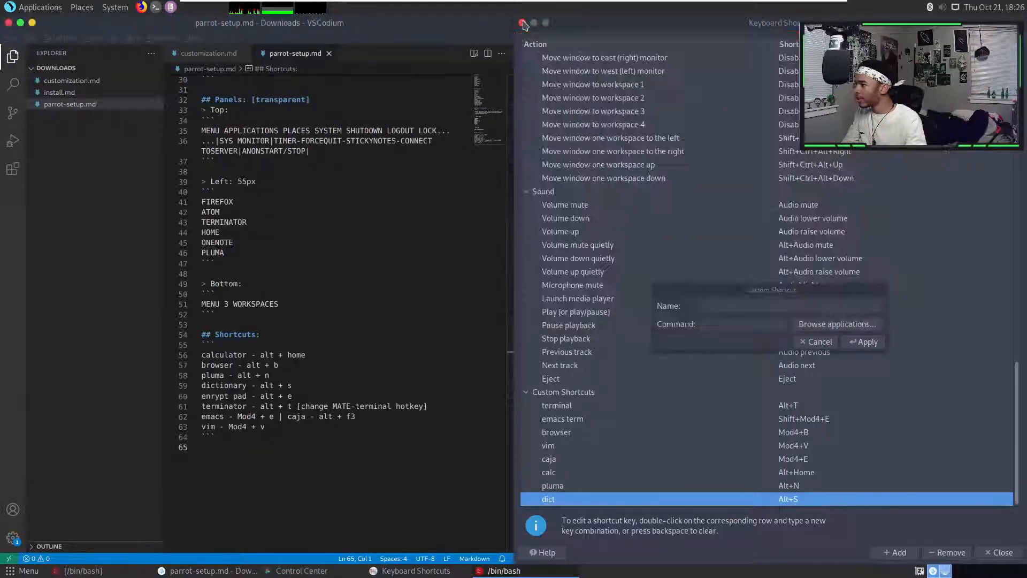
left_click(743, 309)
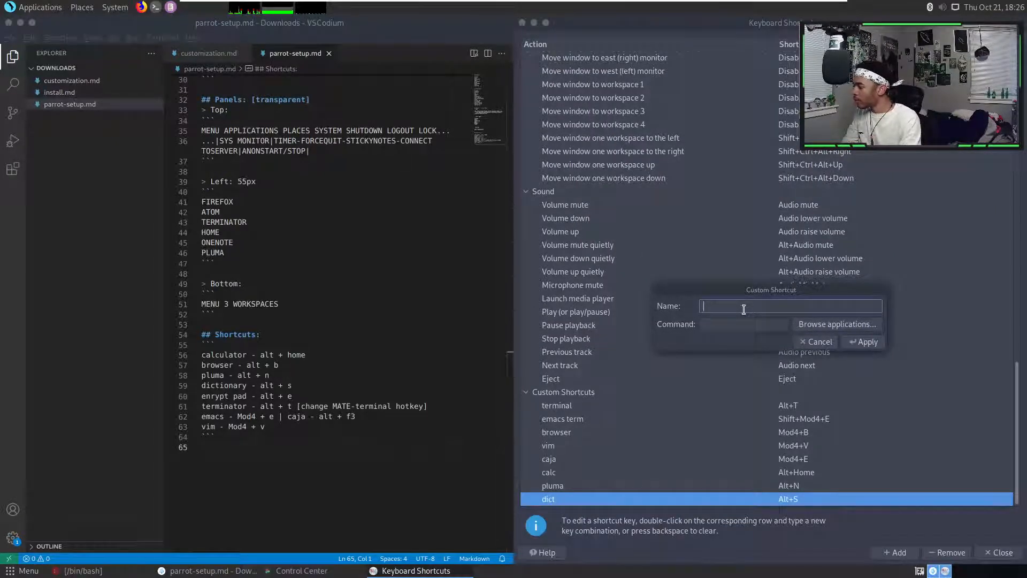
type("v")
key("BackSpace")
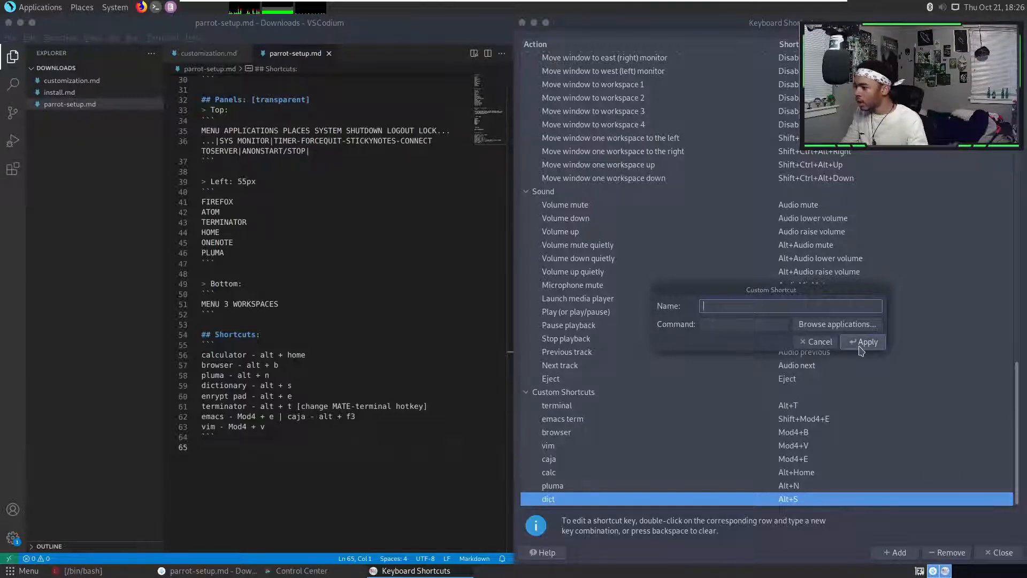
- Cancel the blank custom shortcut, review the panel and shortcut notes in parrot-setup.md, and close Keyboard Shortcuts
left_click(817, 341)
scroll(296, 320, "up", 2)
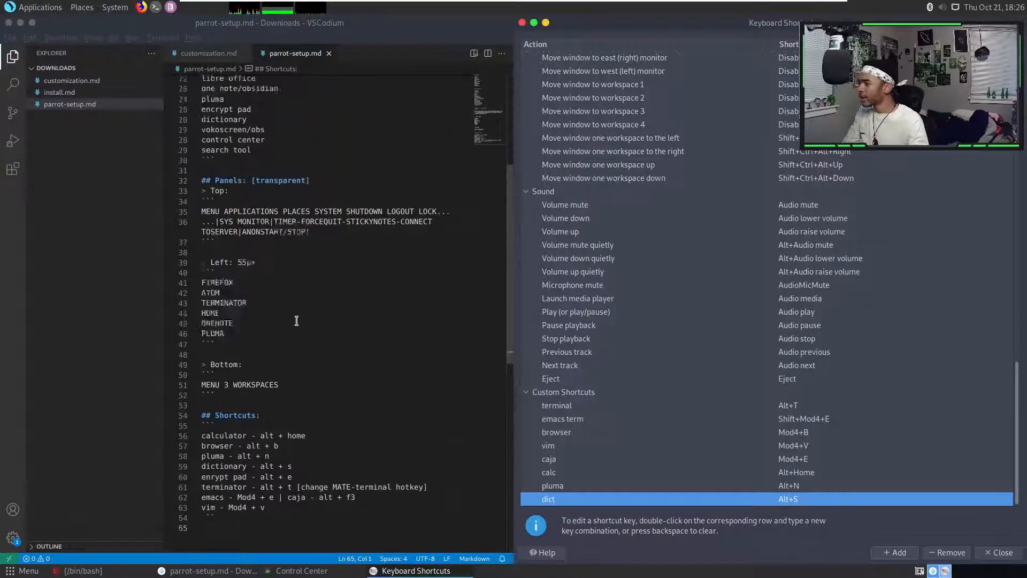
scroll(296, 320, "up", 4)
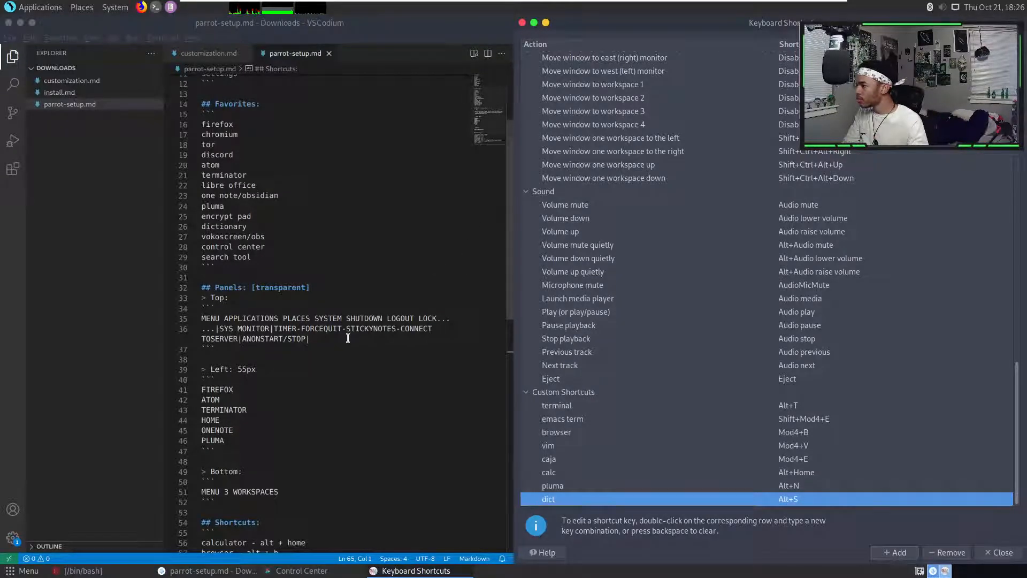
scroll(359, 334, "down", 3)
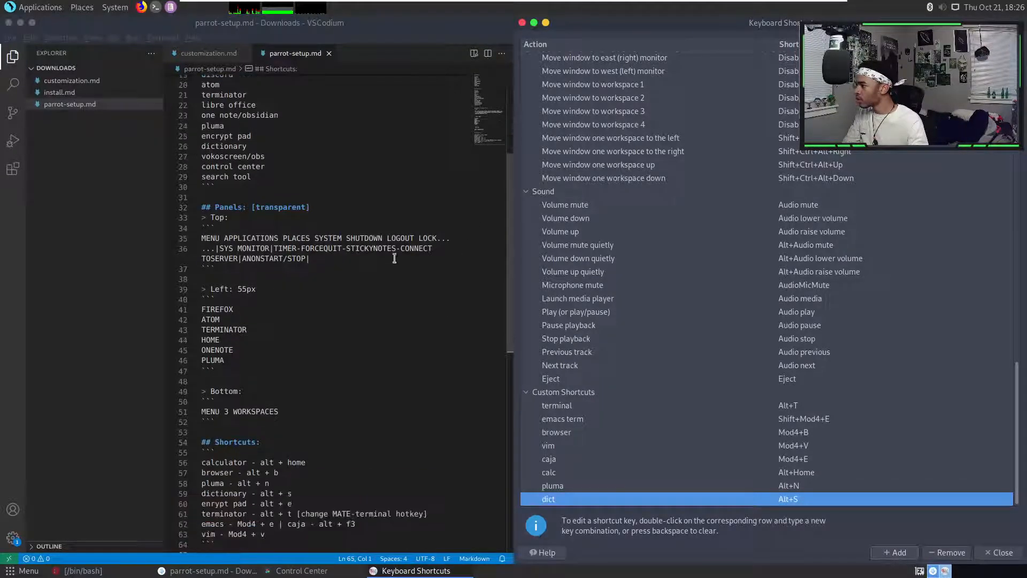
left_click(522, 23)
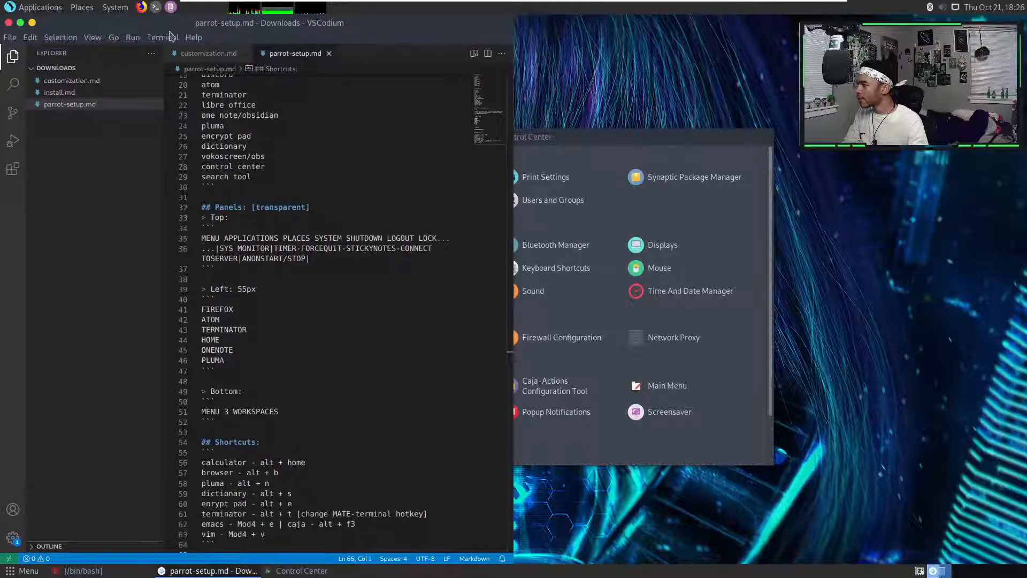
- Maximize and minimize the notes editor, and enlarge the Control Center window to show more of its settings groups
left_click(20, 23)
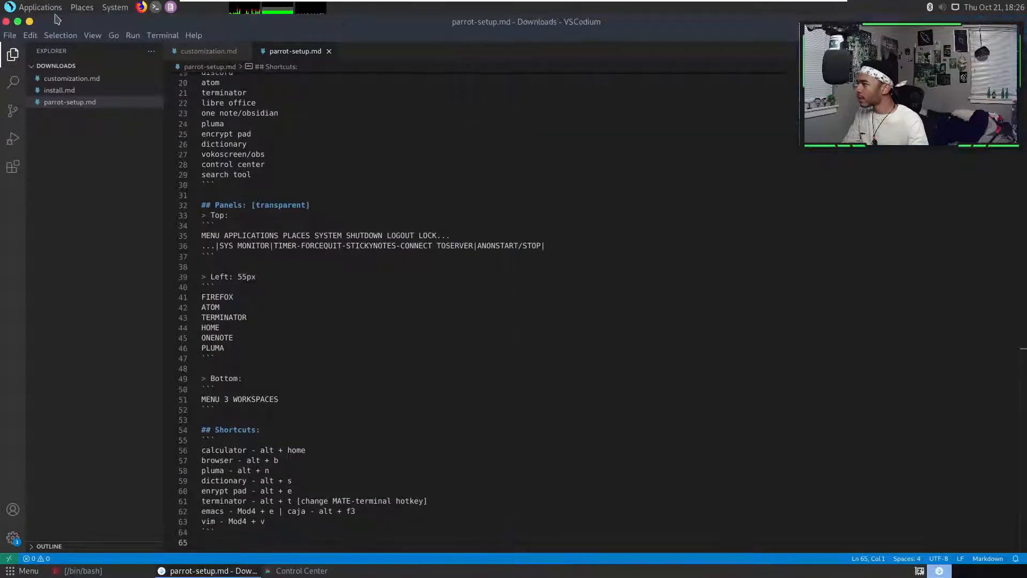
left_click(30, 21)
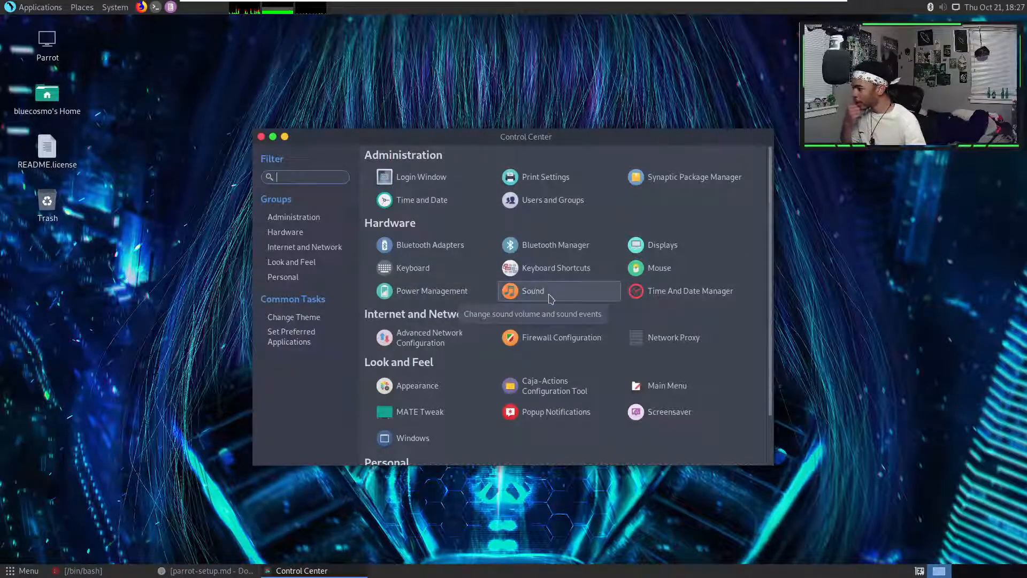
scroll(535, 278, "down", 2)
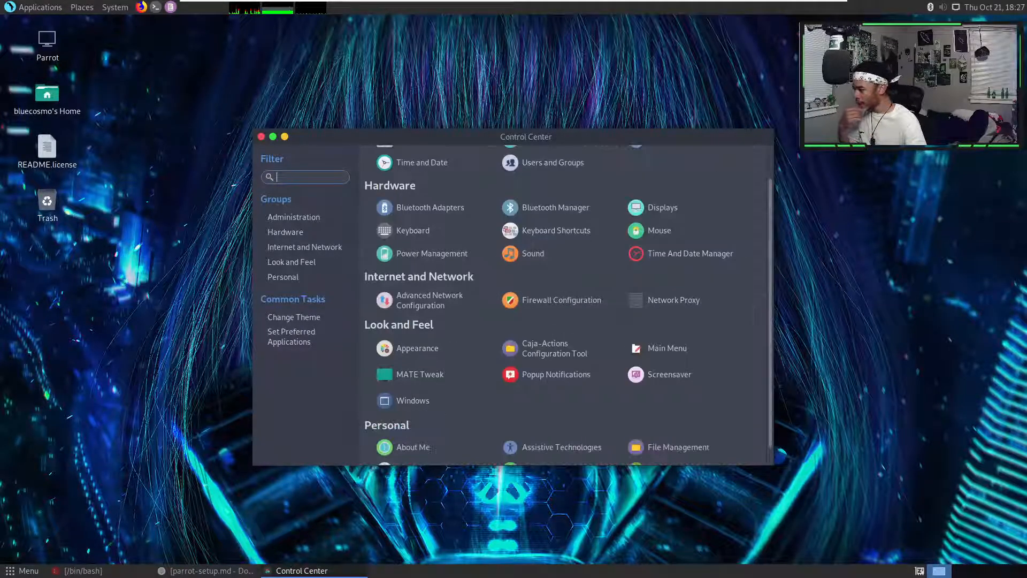
scroll(514, 276, "down", 1)
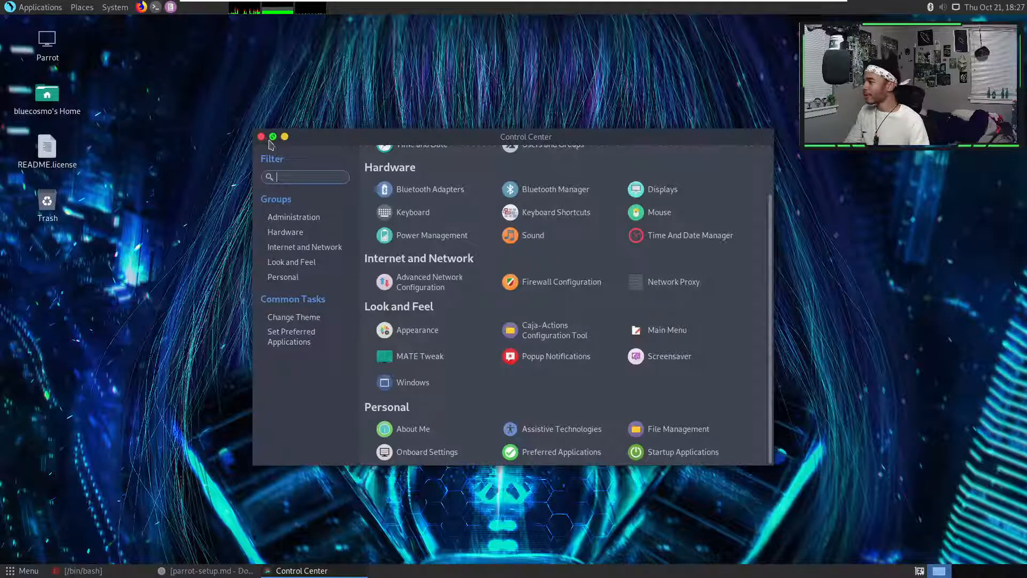
left_click_drag(254, 130, 164, 86)
left_click_drag(361, 96, 491, 132)
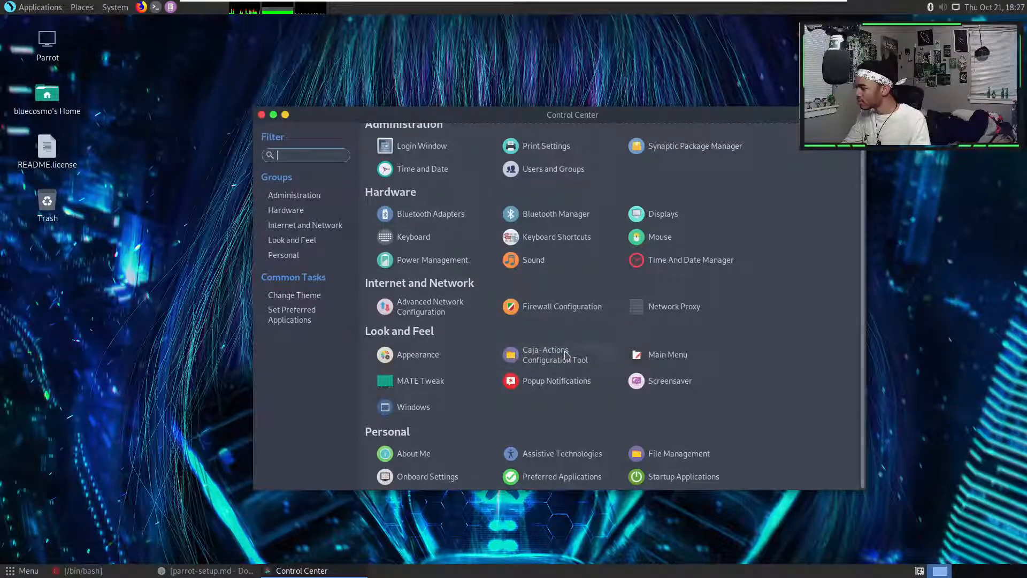
- Open Appearance Preferences and place it over the customization.md notes in VSCodium
left_click(416, 366)
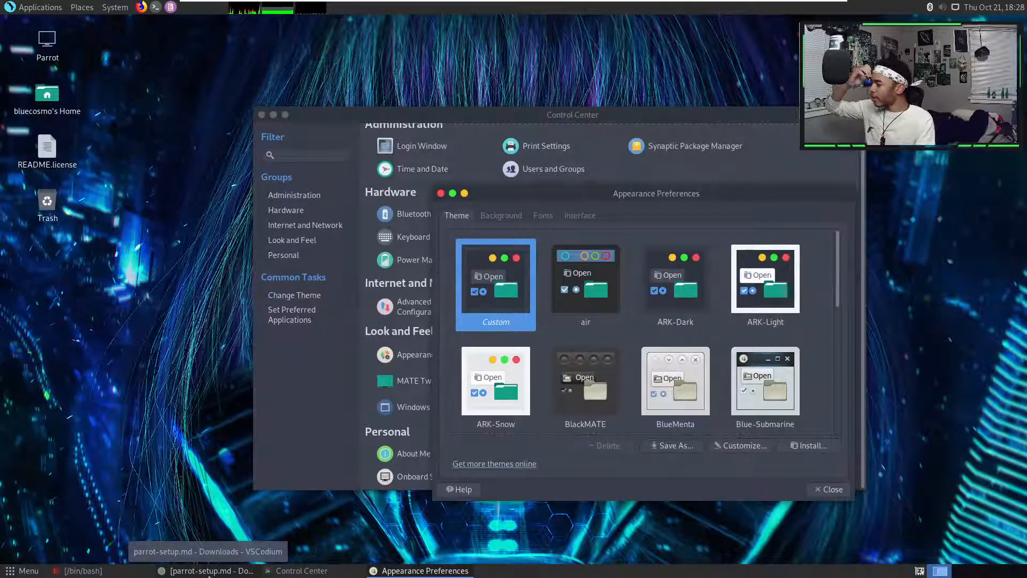
left_click(209, 571)
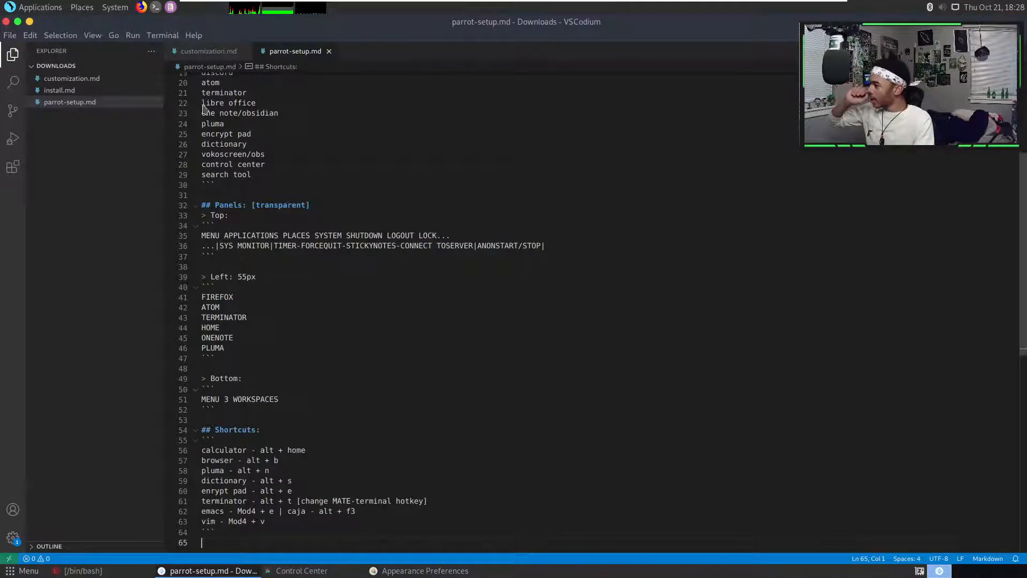
left_click(222, 53)
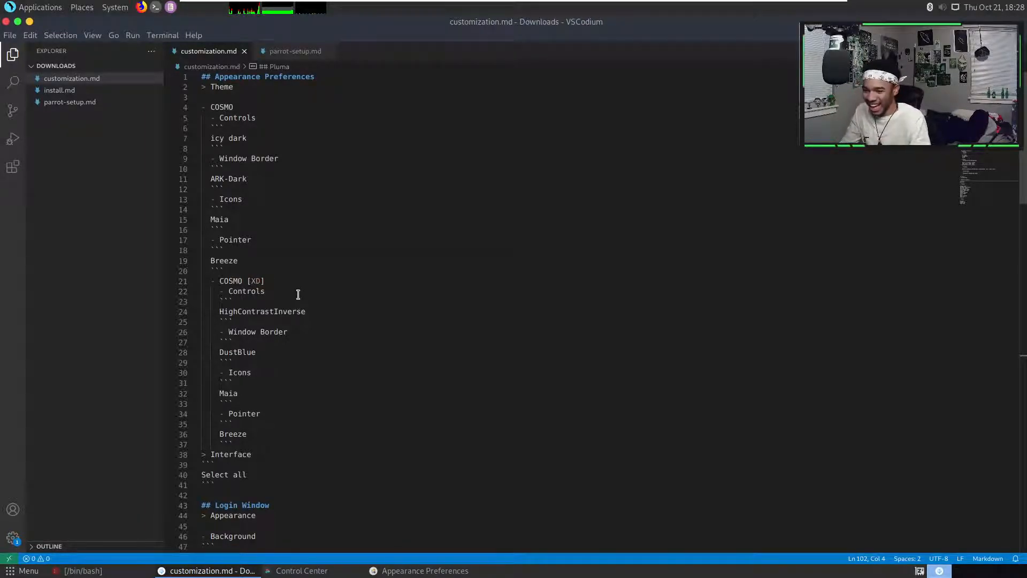
key("alt+Tab")
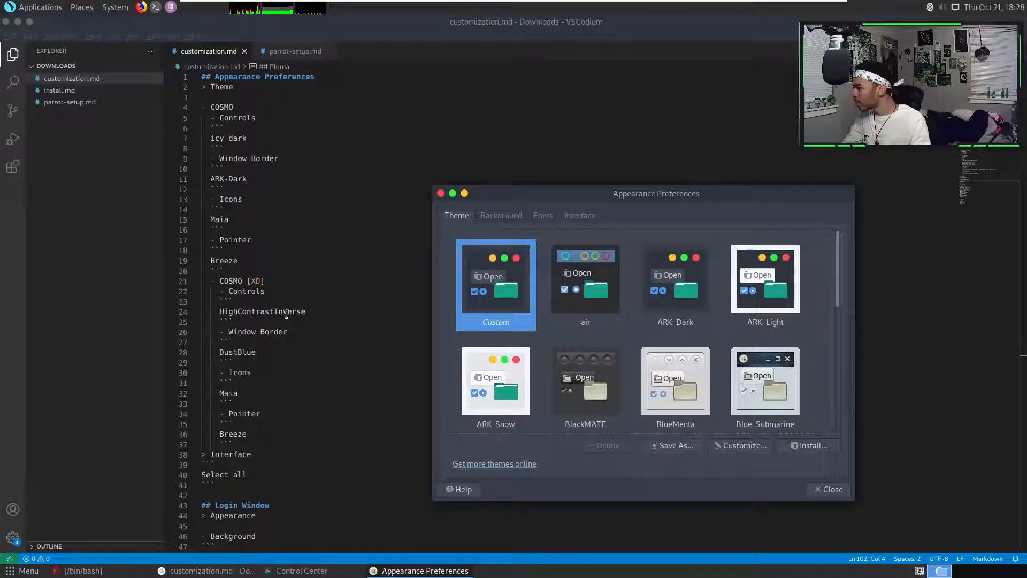
- Look through the appearance settings and customize the current theme with the HighContrastInverse controls
scroll(690, 339, "down", 2)
scroll(690, 339, "up", 2)
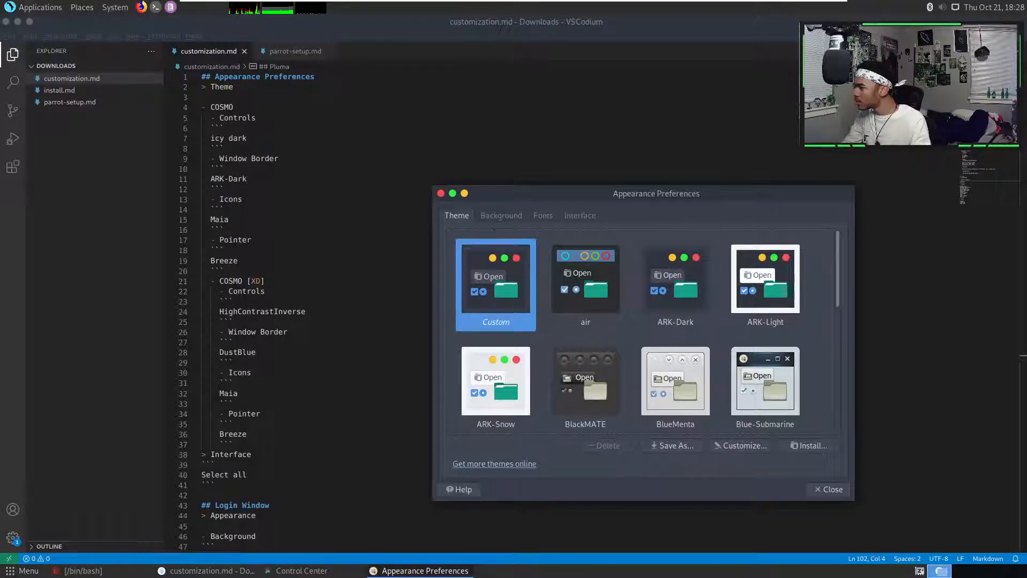
left_click(492, 218)
left_click(541, 219)
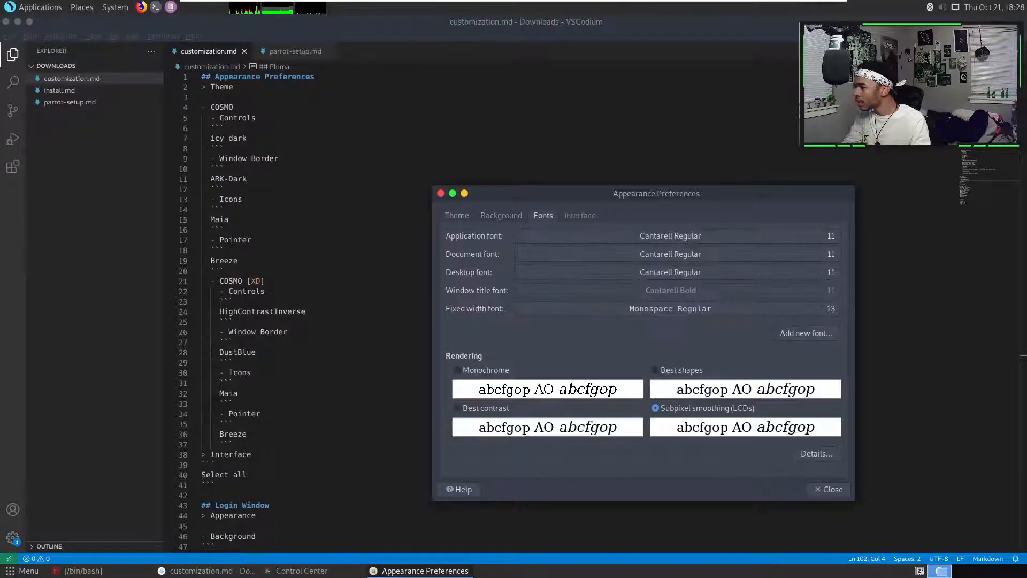
left_click(457, 218)
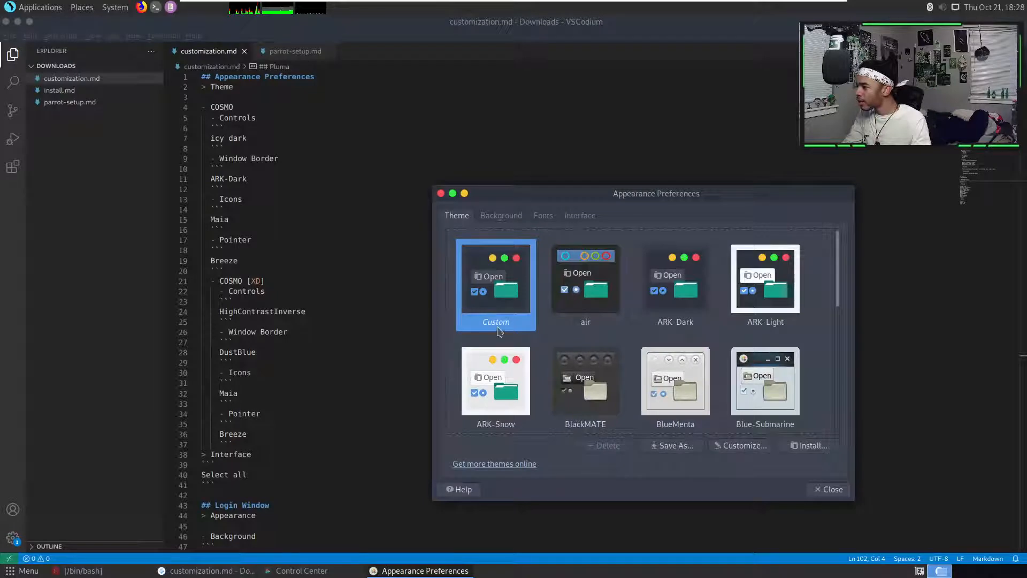
left_click(752, 454)
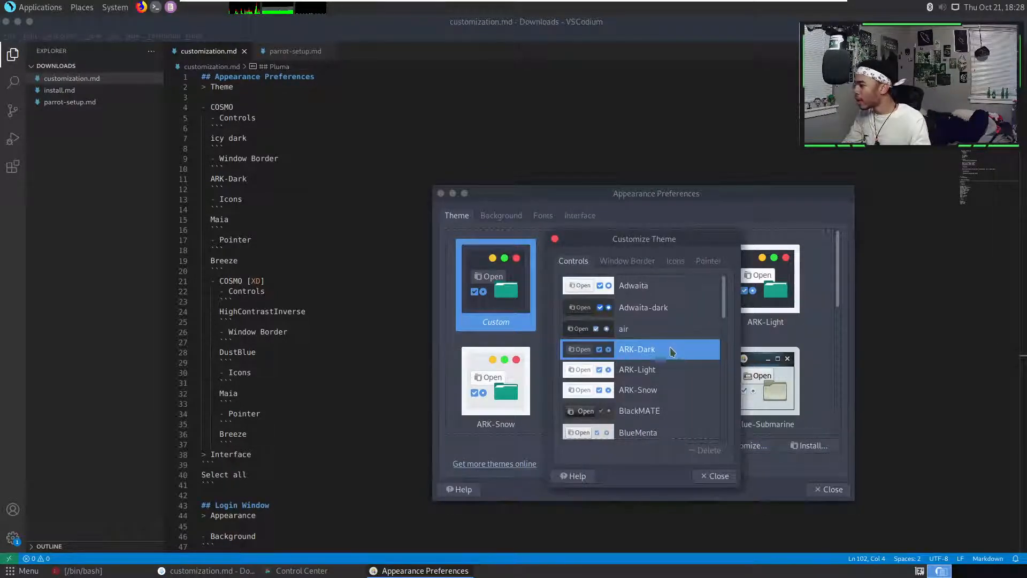
scroll(663, 342, "down", 10)
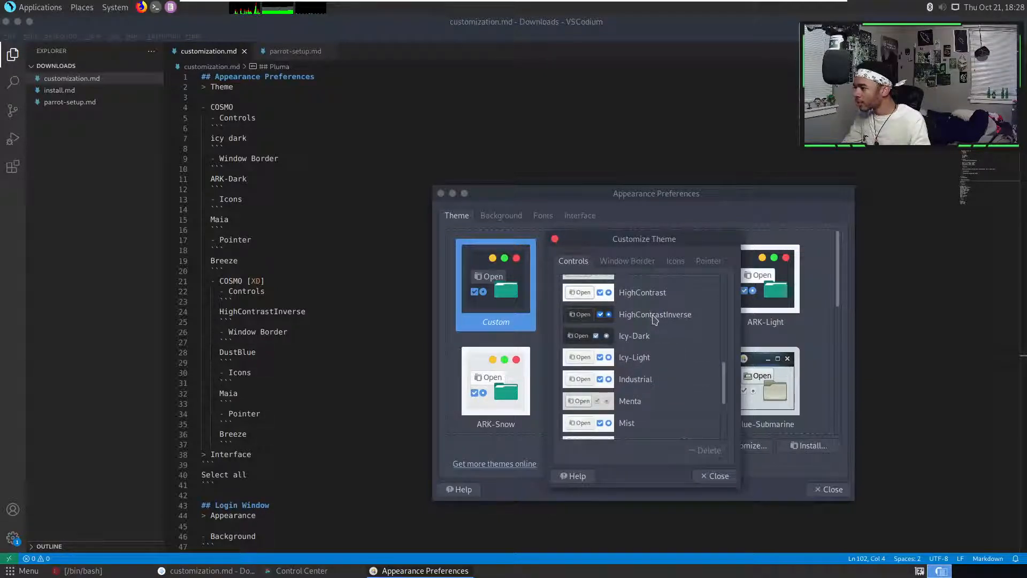
left_click(653, 315)
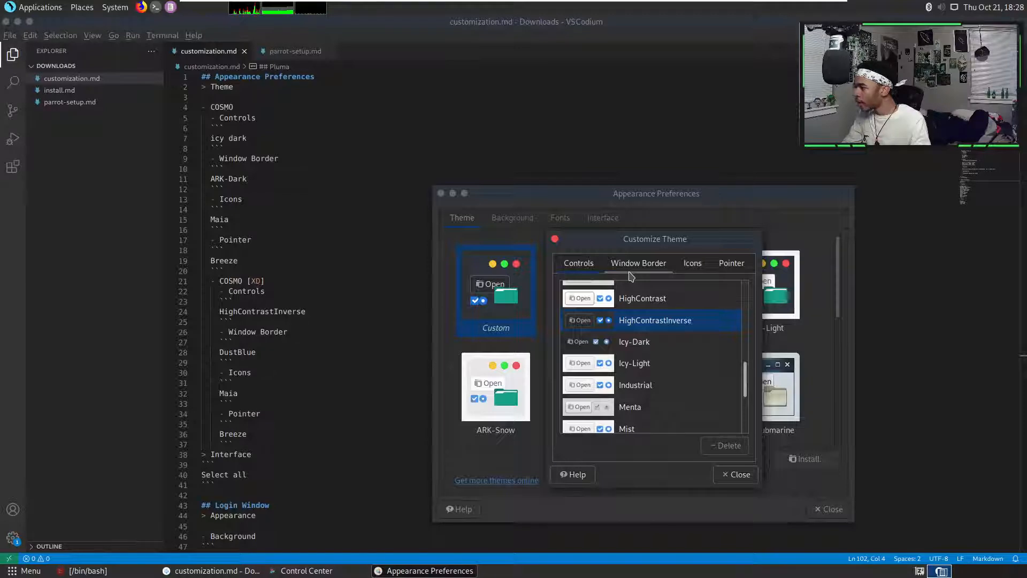
- Set the theme's window border to DustBlue
left_click(630, 274)
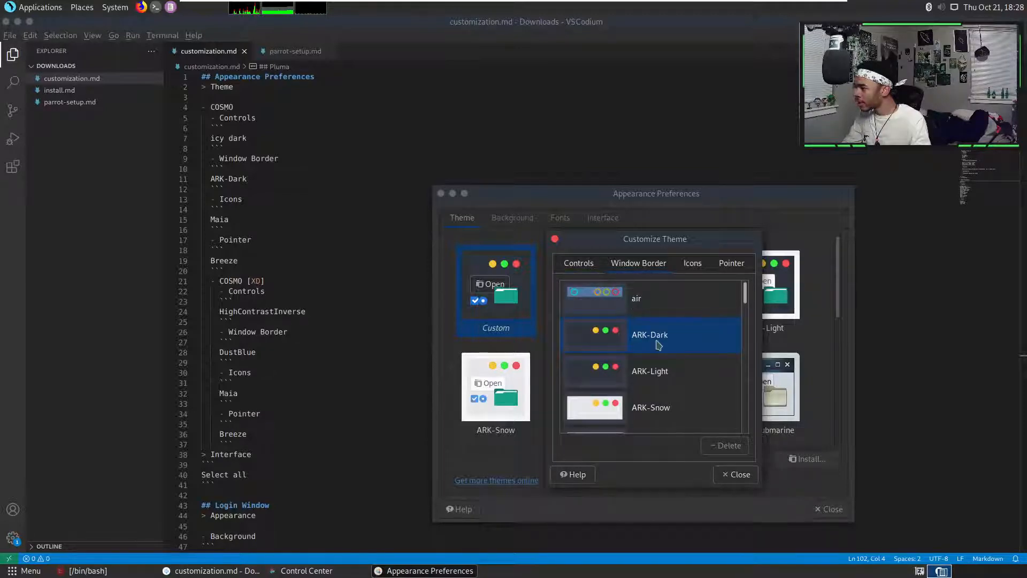
scroll(658, 345, "down", 3)
scroll(669, 375, "down", 2)
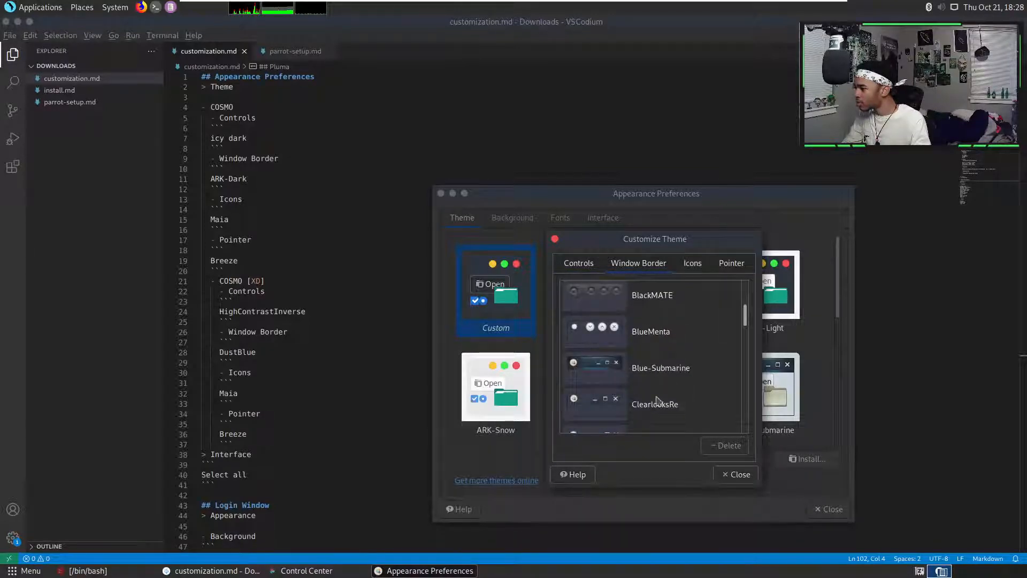
scroll(650, 343, "down", 4)
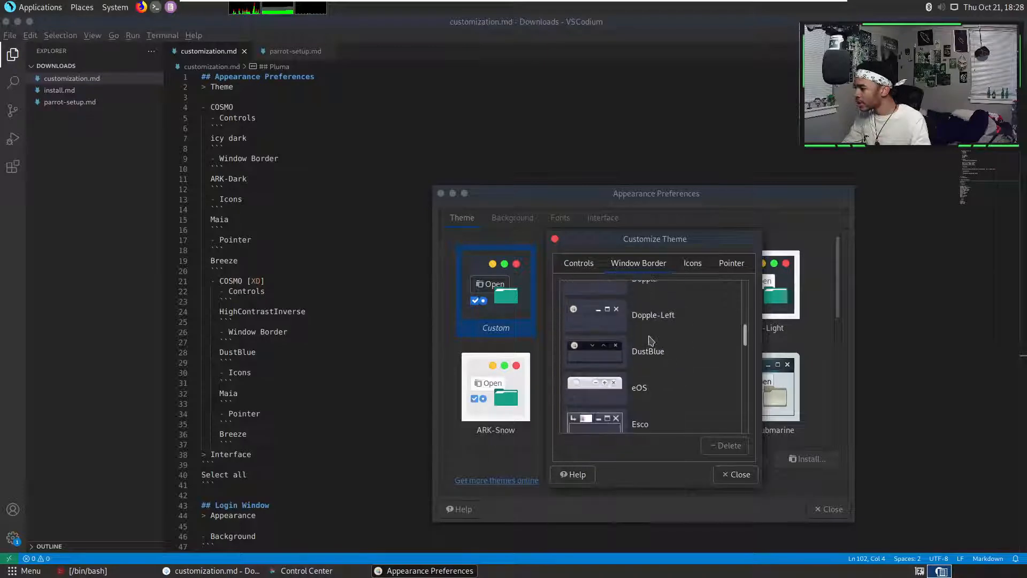
left_click(650, 354)
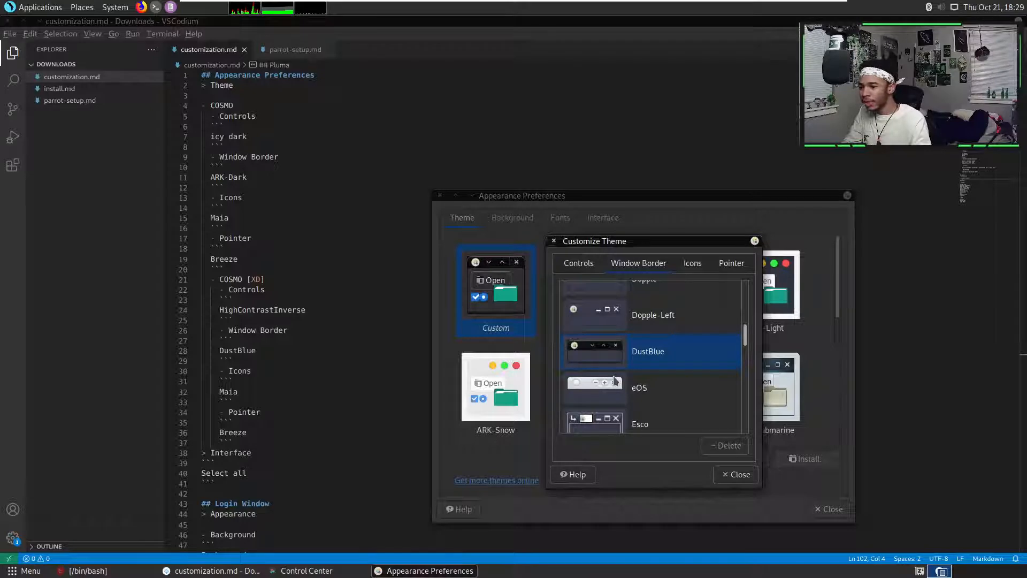
- Check the theme's icon set and set its pointer to Breeze after trying other pointer styles
left_click(691, 270)
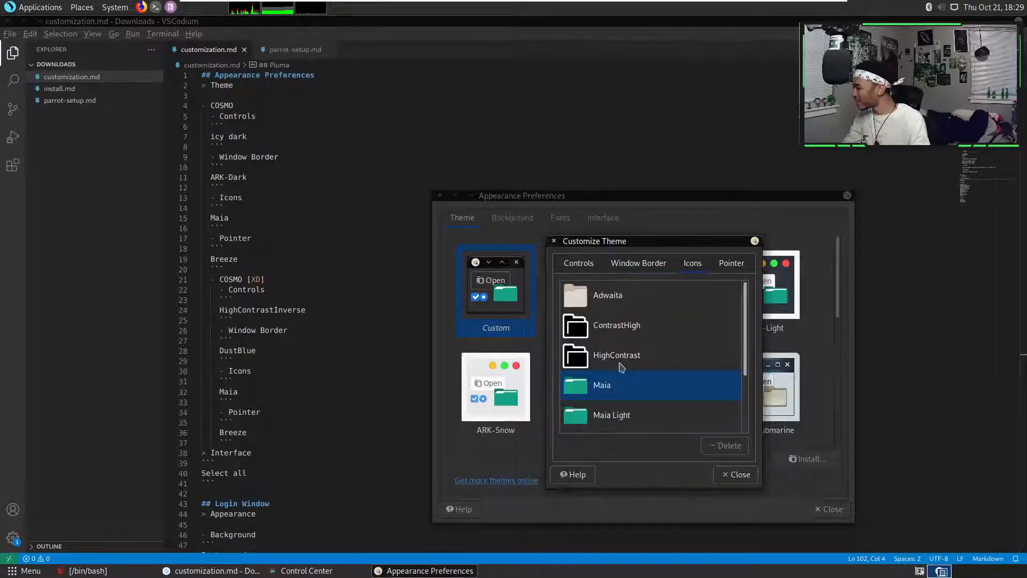
left_click(731, 264)
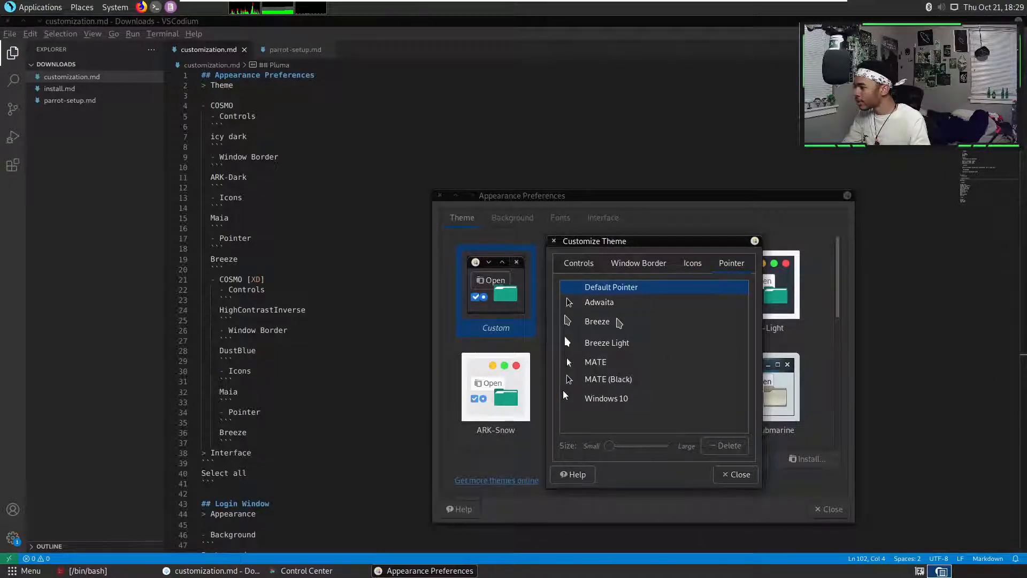
left_click(595, 328)
left_click(606, 323)
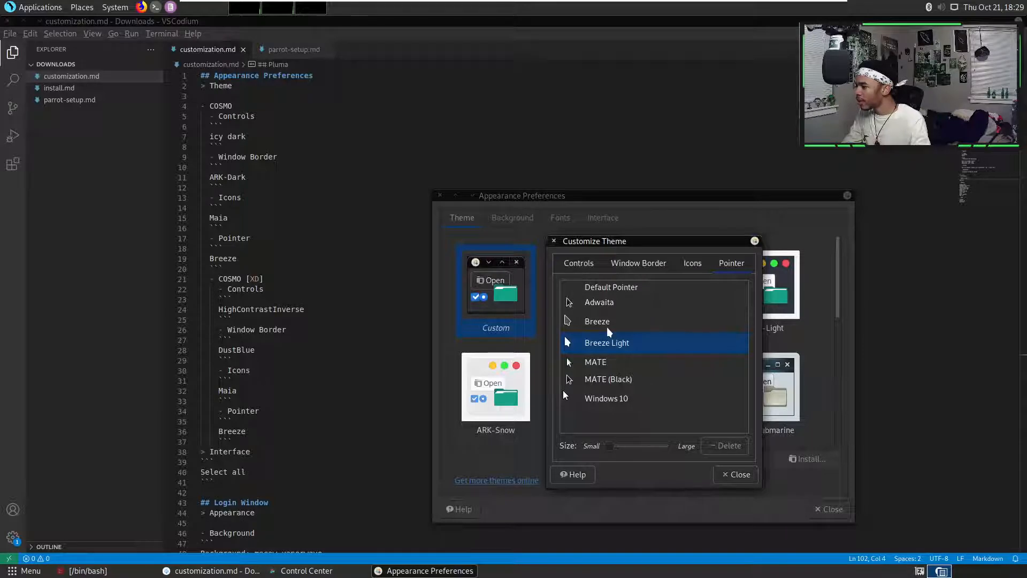
left_click(611, 363)
left_click(611, 332)
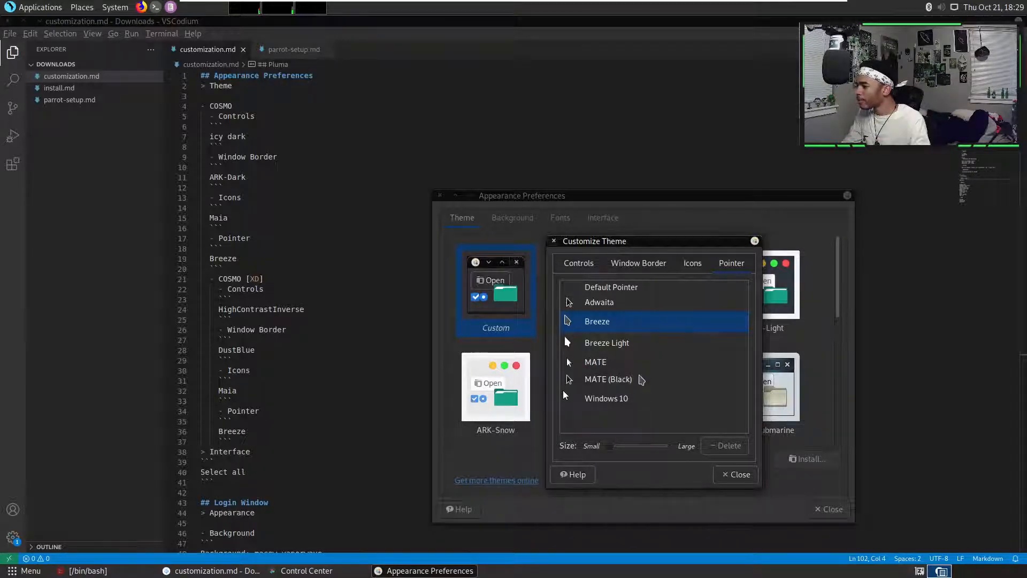
mouse_move(608, 448)
left_mouse_down()
mouse_move(679, 438)
mouse_move(621, 456)
left_mouse_up()
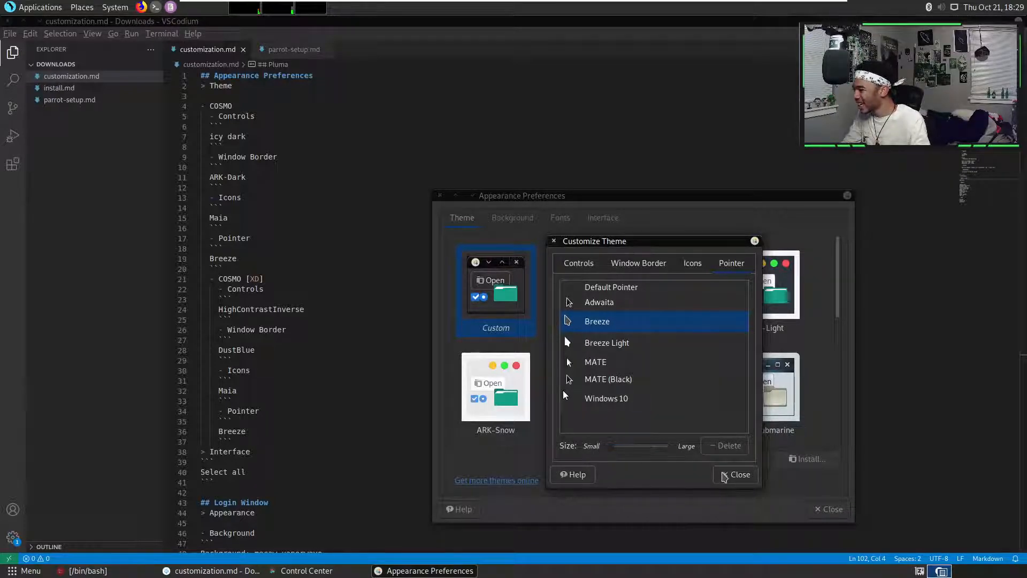
- Finish customizing the theme and save it under the name Cosmo-dark
left_click(730, 475)
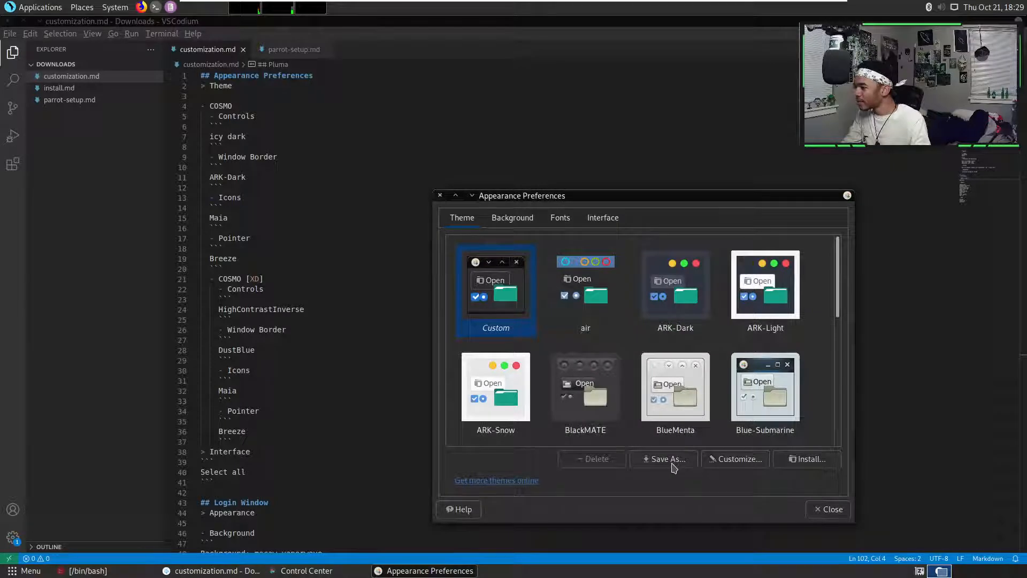
left_click(669, 464)
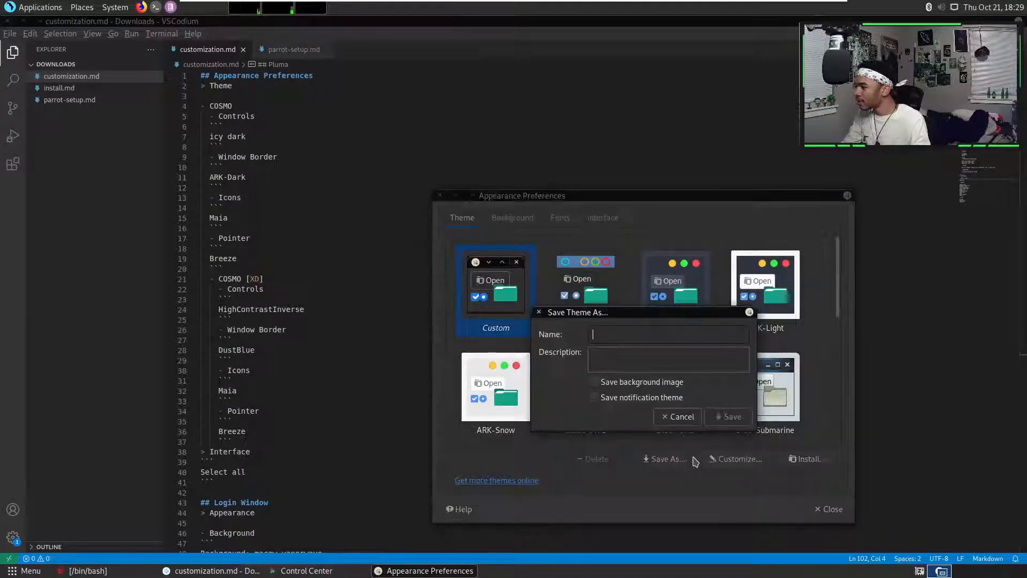
type("C")
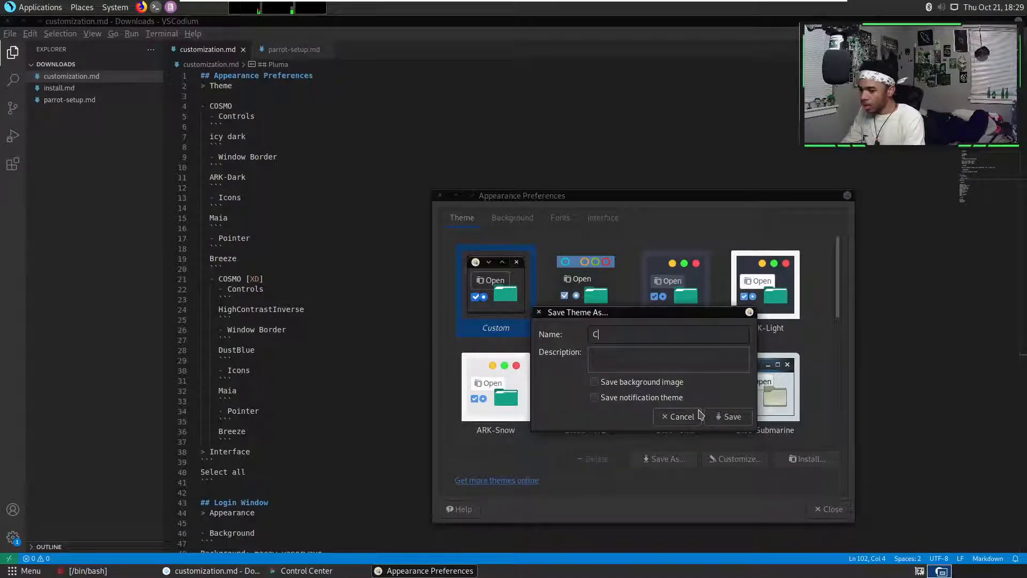
type("osmo-S")
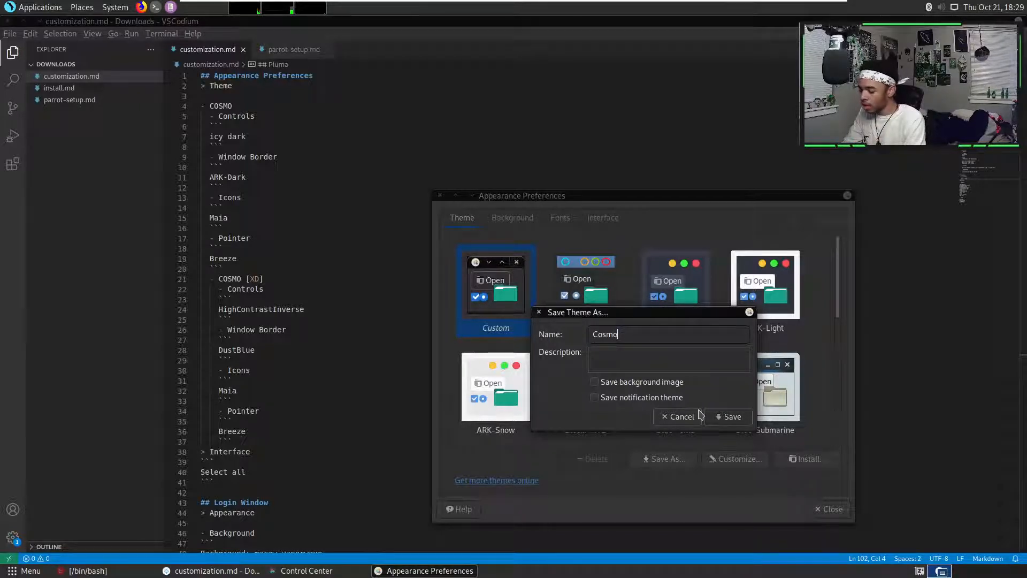
left_click(708, 416)
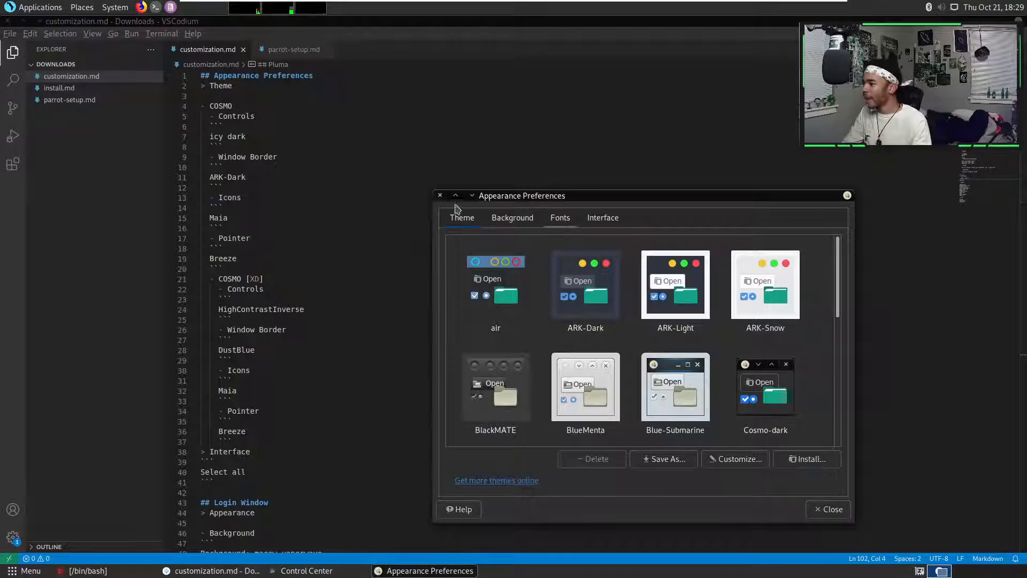
- Close Appearance Preferences and bring the open terminal window to the front
left_click(440, 195)
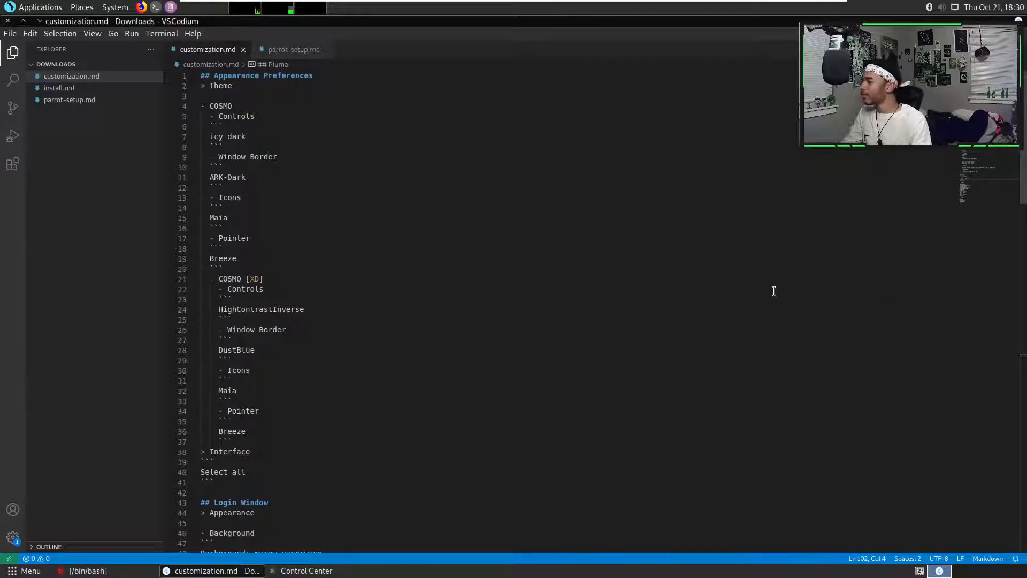
key("alt+Tab")
key("alt+Tab")
key("alt+Tab")
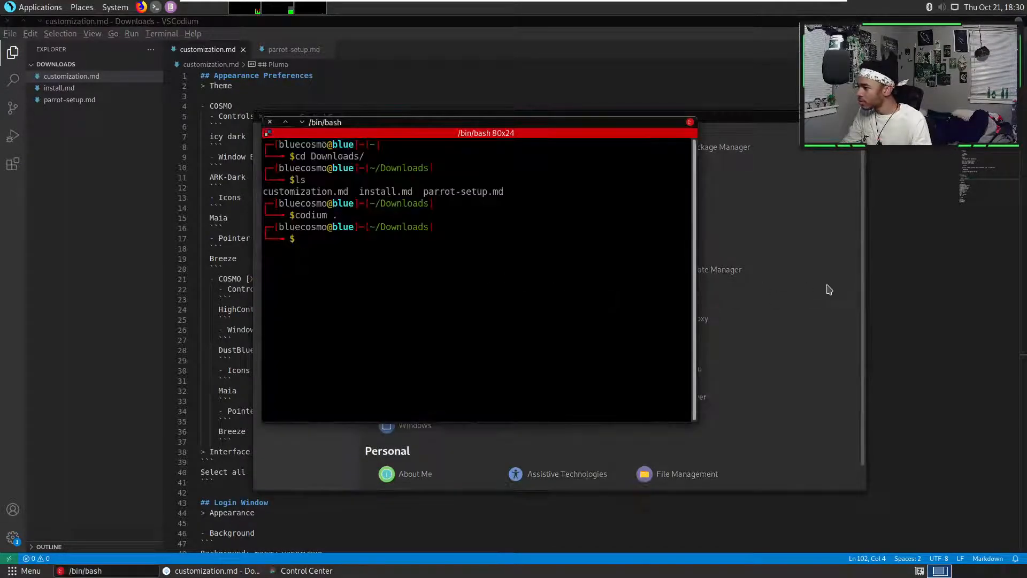
- Switch to the Control Center, look at the Caja-Actions Configuration Tool and close it
left_click(829, 289)
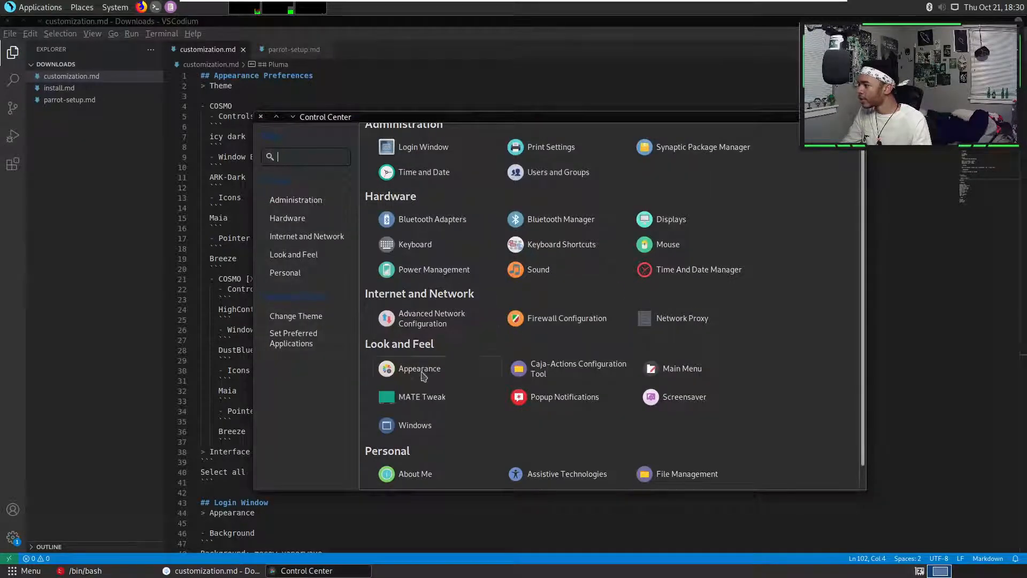
left_click(569, 376)
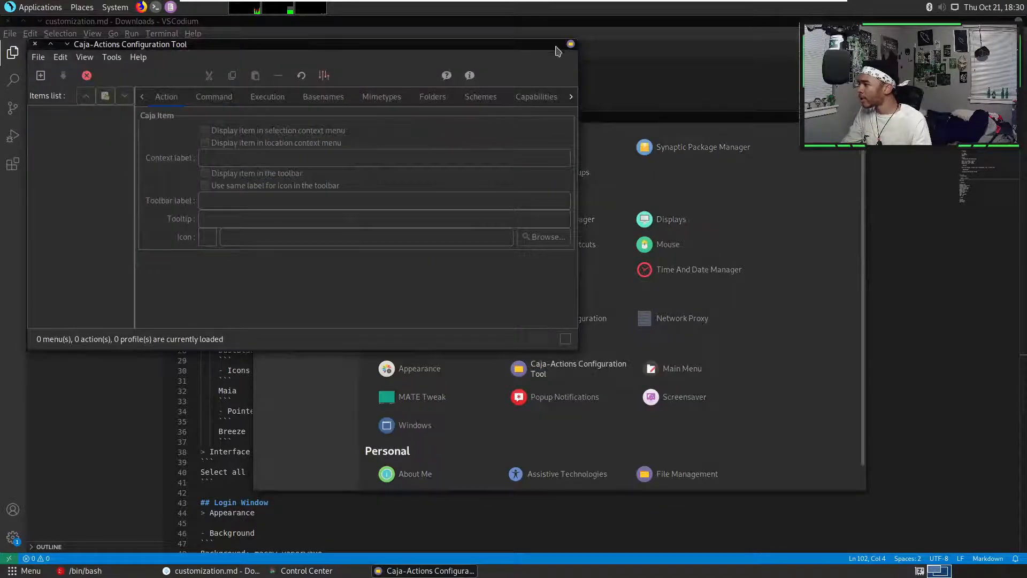
left_click(35, 44)
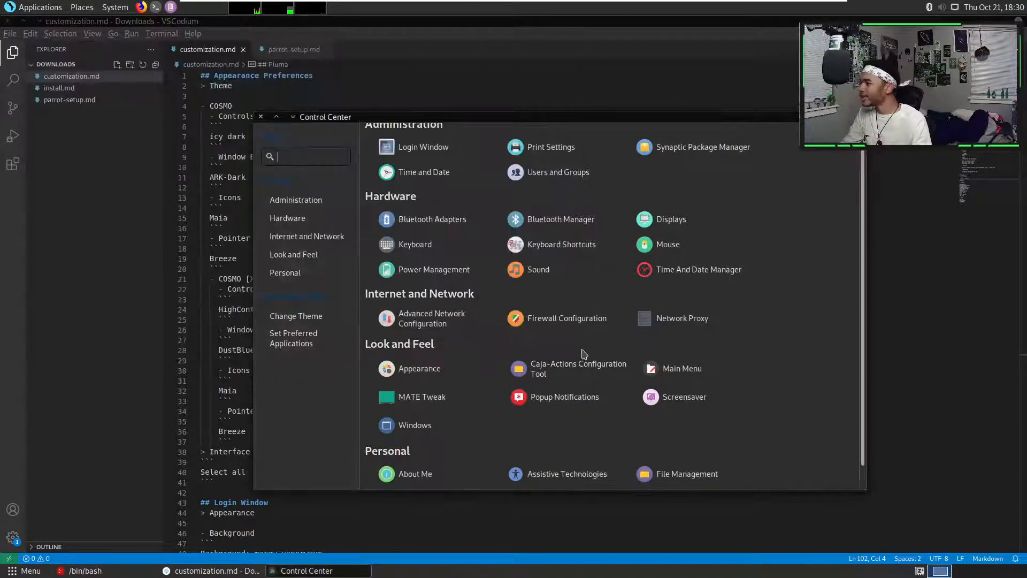
- Open the Main Menu editor, check the Games items and hide the Games category from the Applications menu
left_click(666, 376)
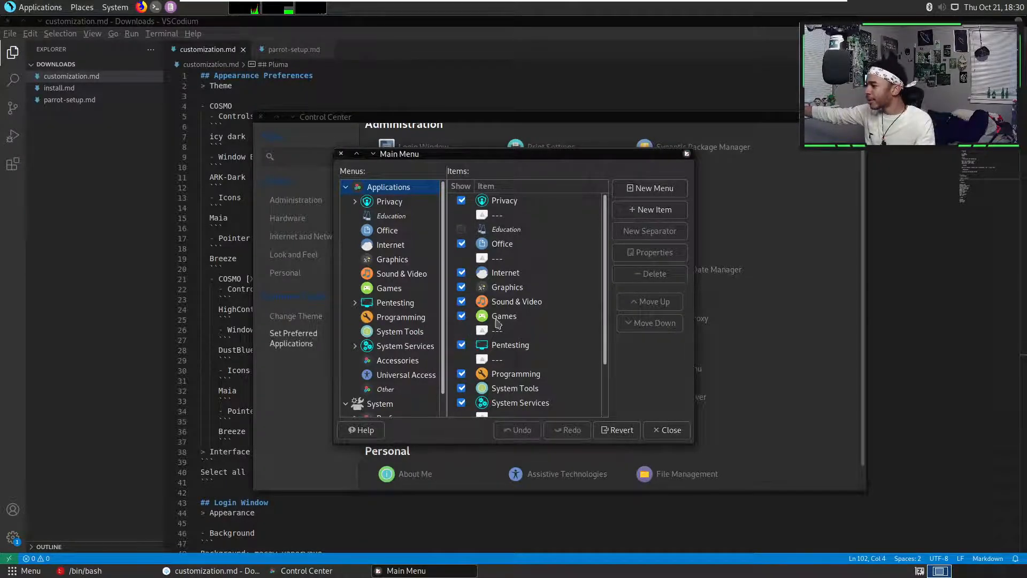
left_click(402, 292)
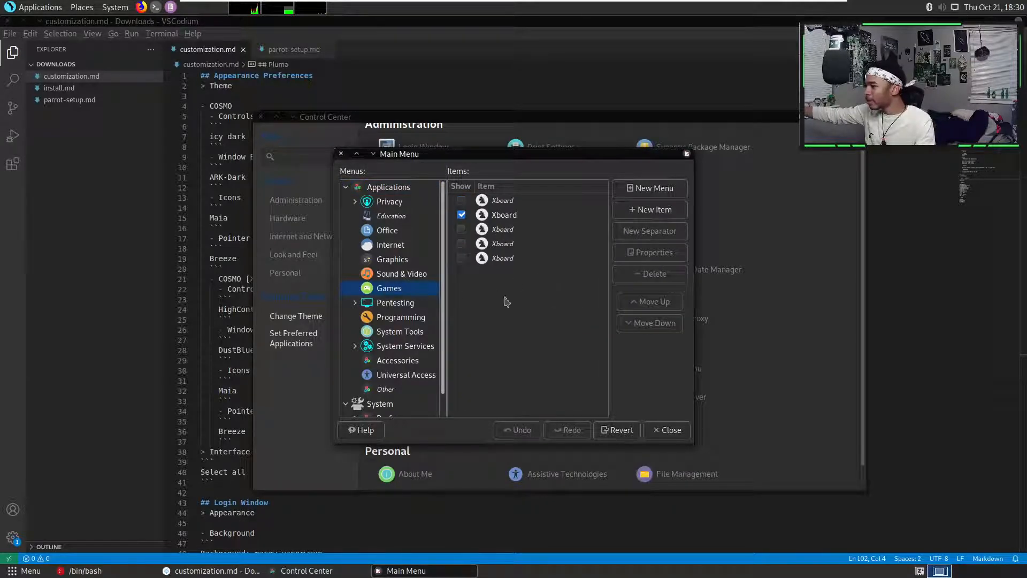
left_click(394, 188)
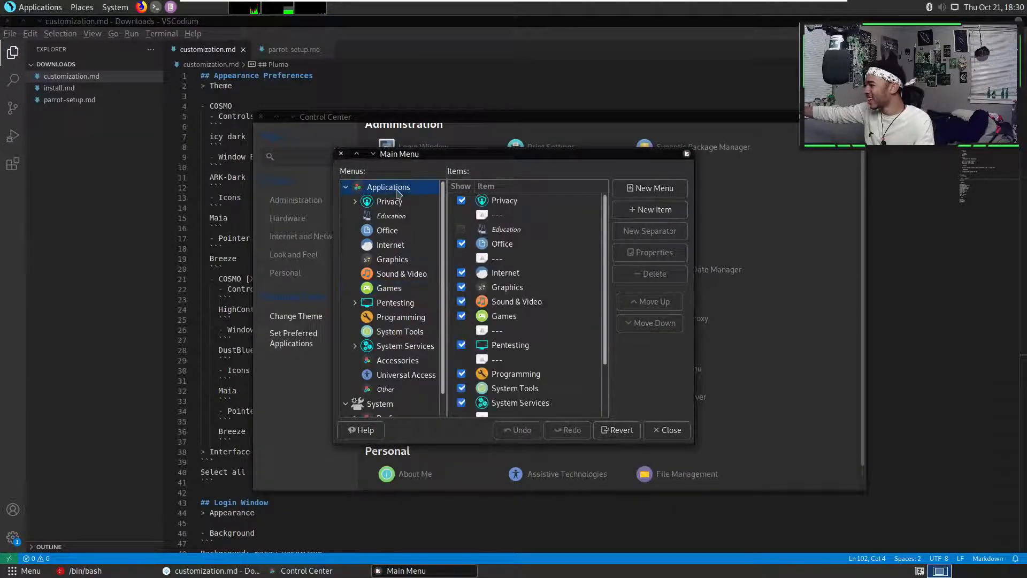
left_click(461, 316)
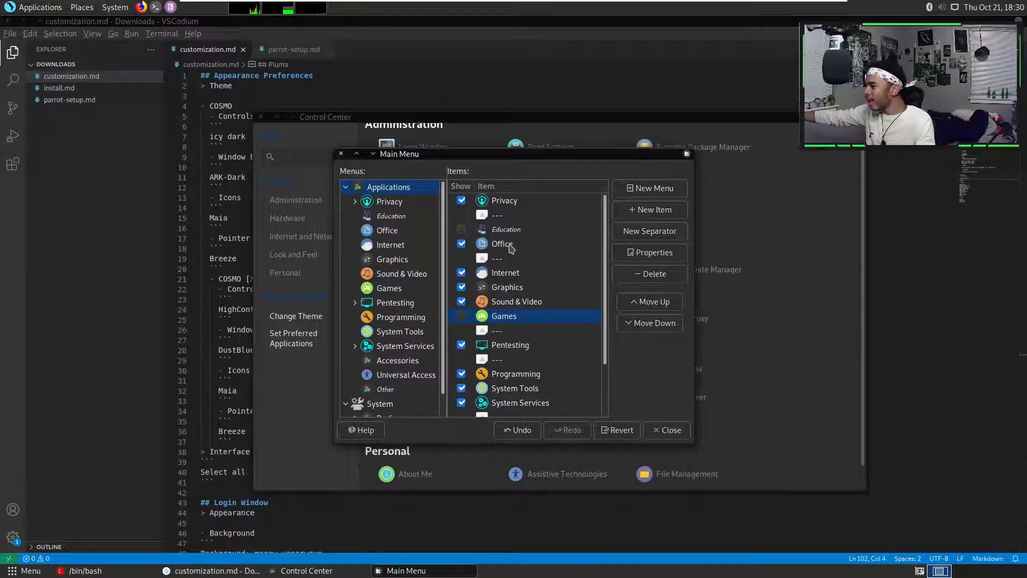
- Examine the items of the Office, Education and System Tools categories and return to the Applications overview
left_click(396, 234)
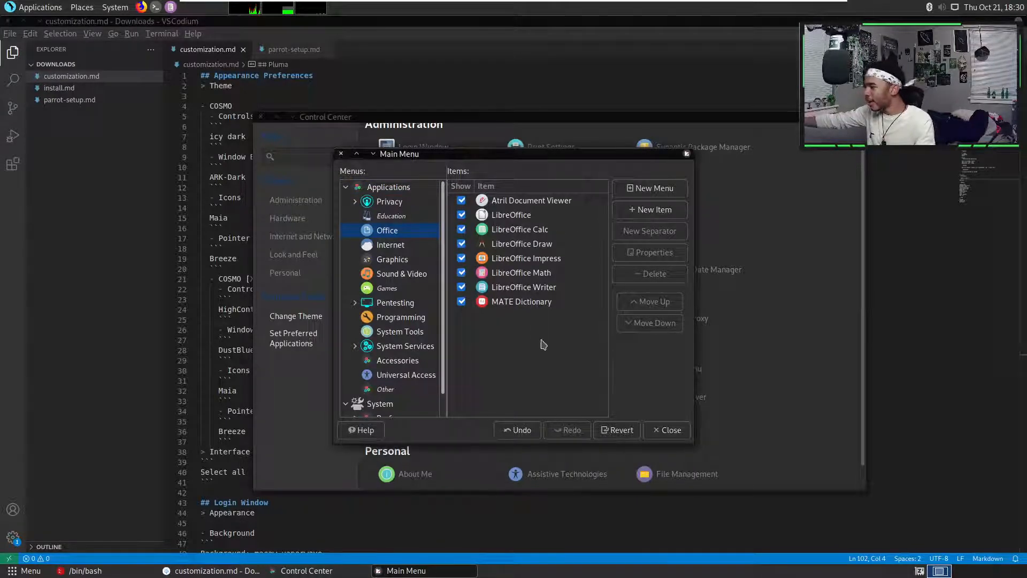
left_click(399, 221)
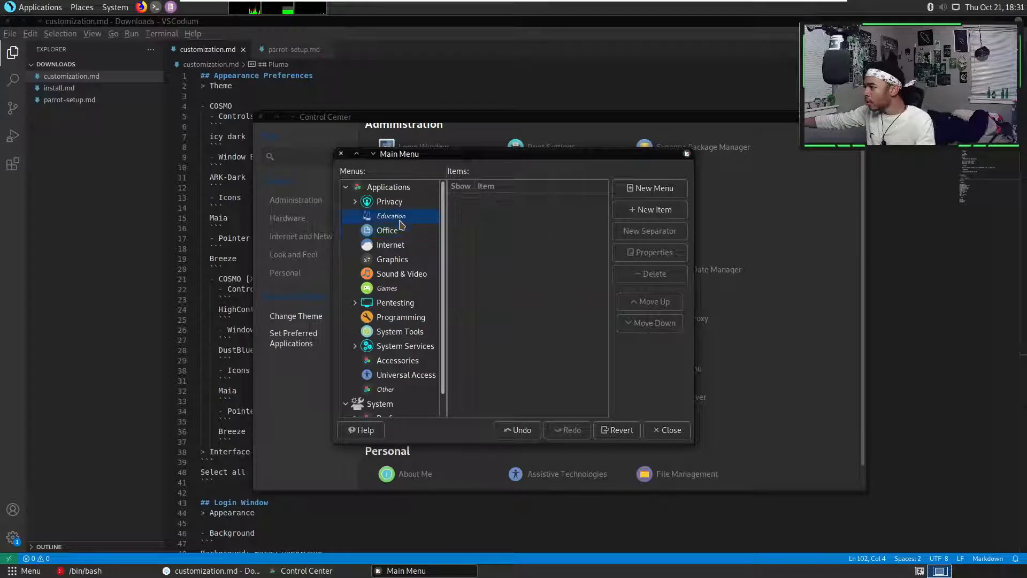
left_click(402, 231)
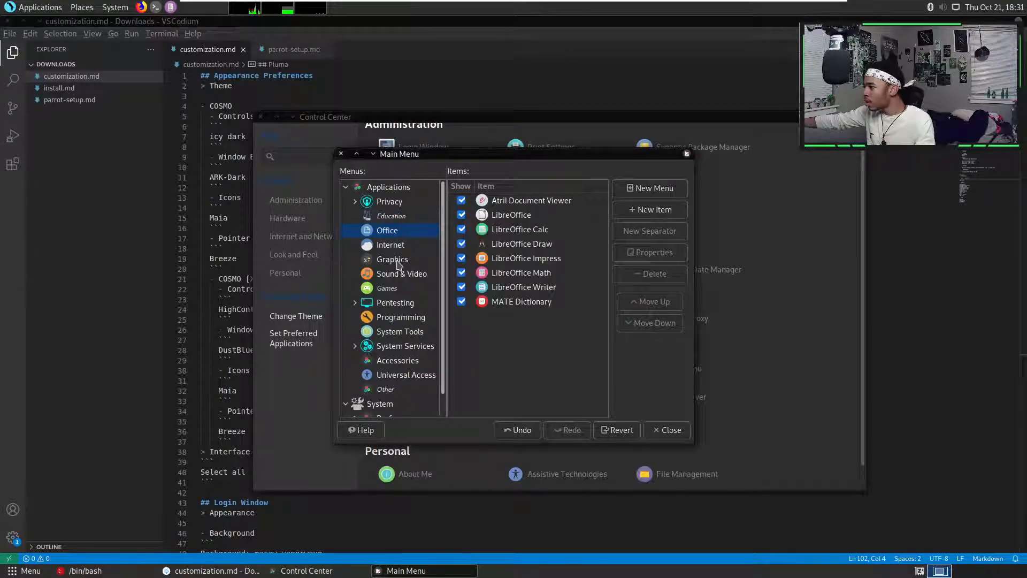
left_click(400, 331)
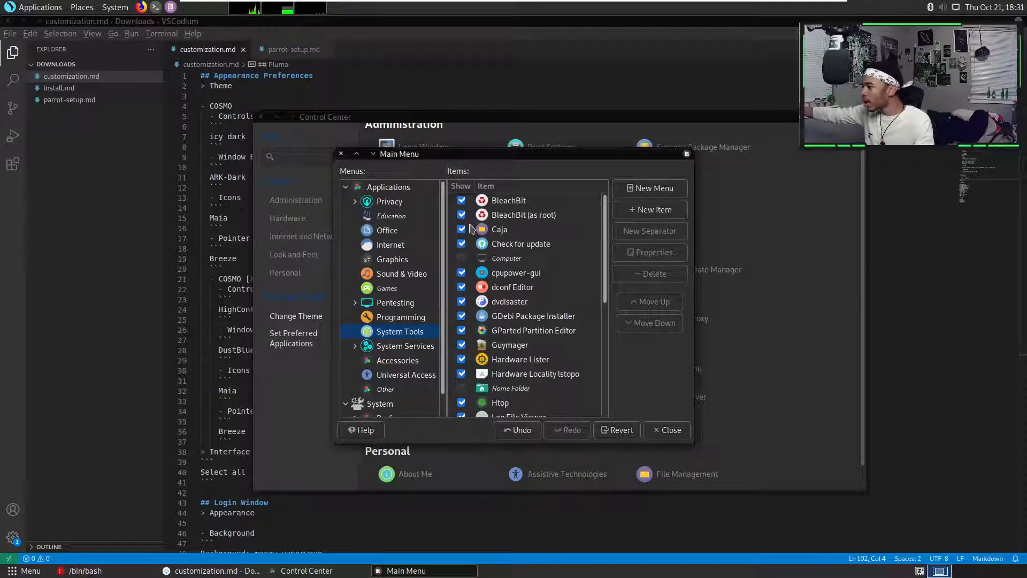
scroll(530, 252, "down", 5)
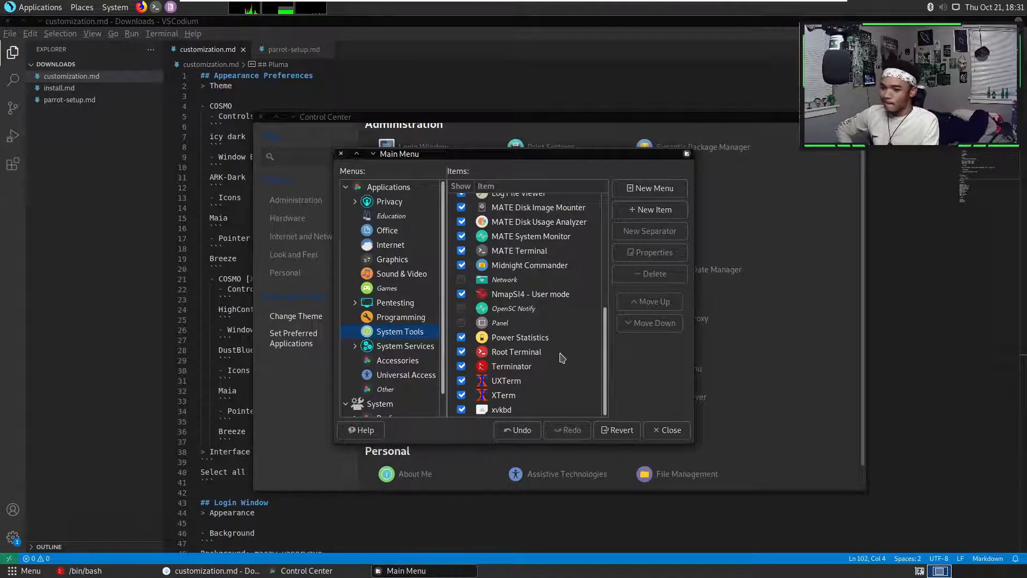
scroll(510, 328, "up", 5)
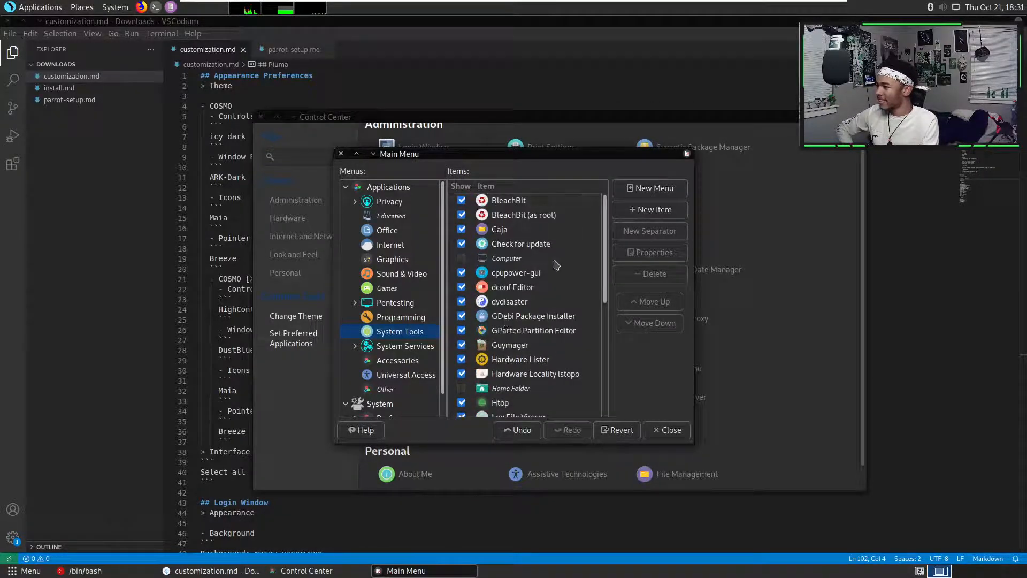
scroll(519, 243, "down", 5)
scroll(404, 297, "down", 2)
scroll(404, 297, "up", 2)
left_click(398, 216)
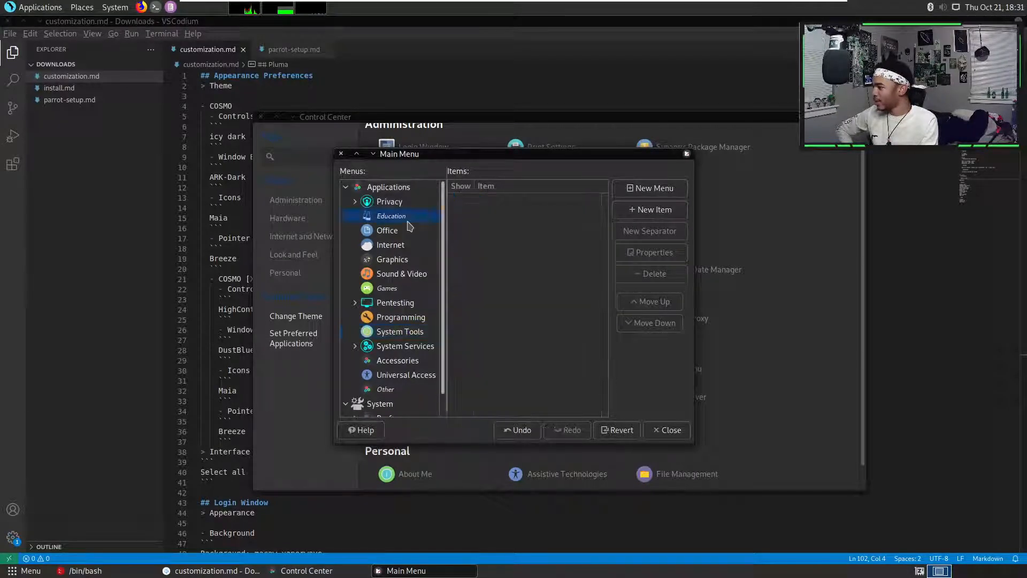
left_click(394, 232)
left_click(390, 188)
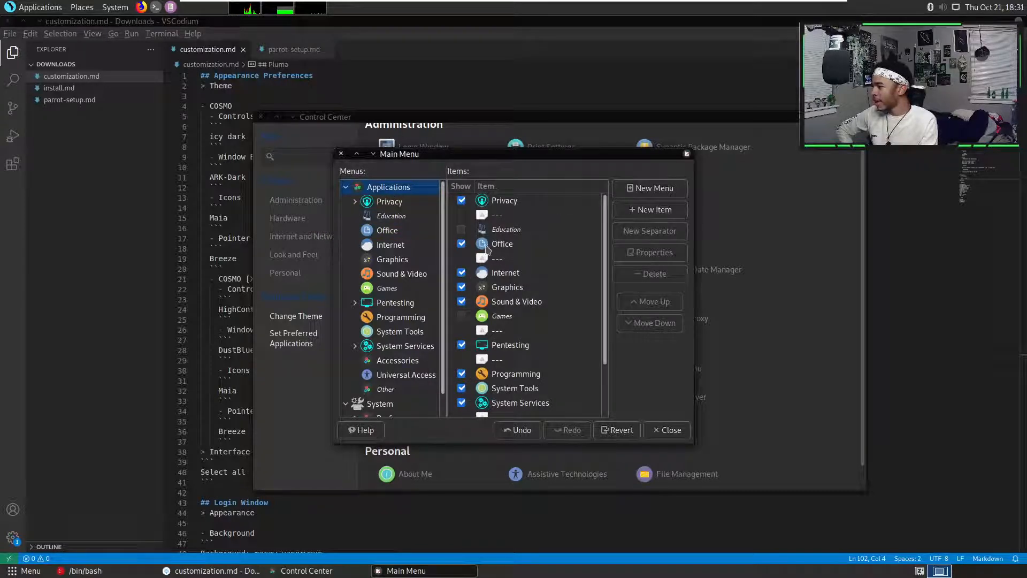
- Start a new application launcher in the Office category and name it MATE-Calculator
left_click(391, 237)
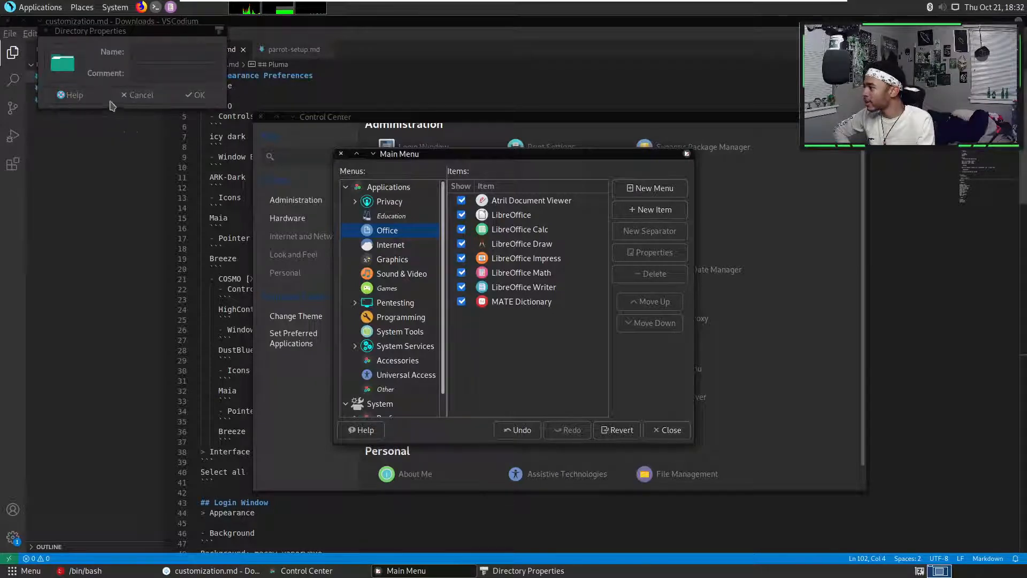
left_click(136, 99)
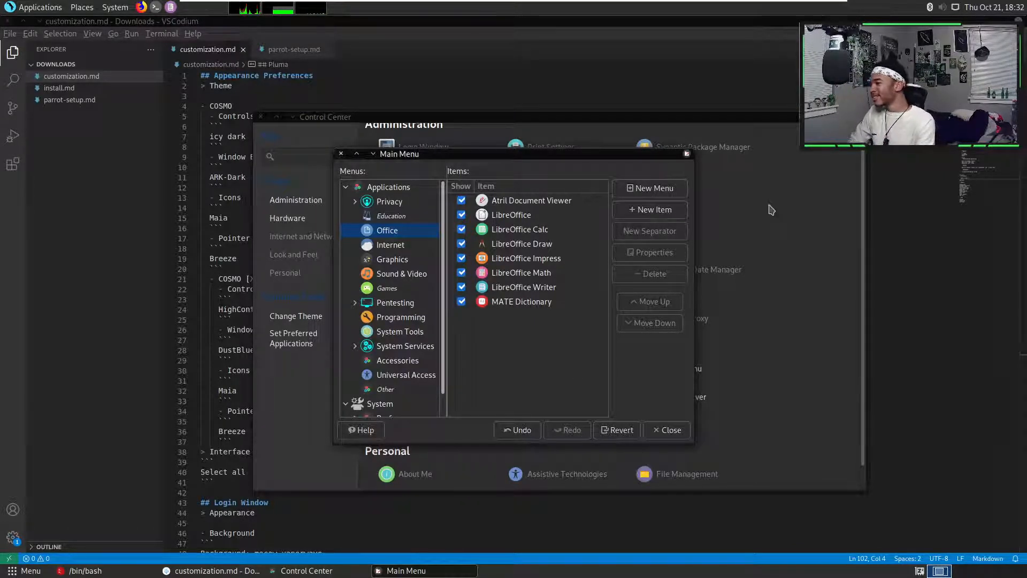
left_click(675, 212)
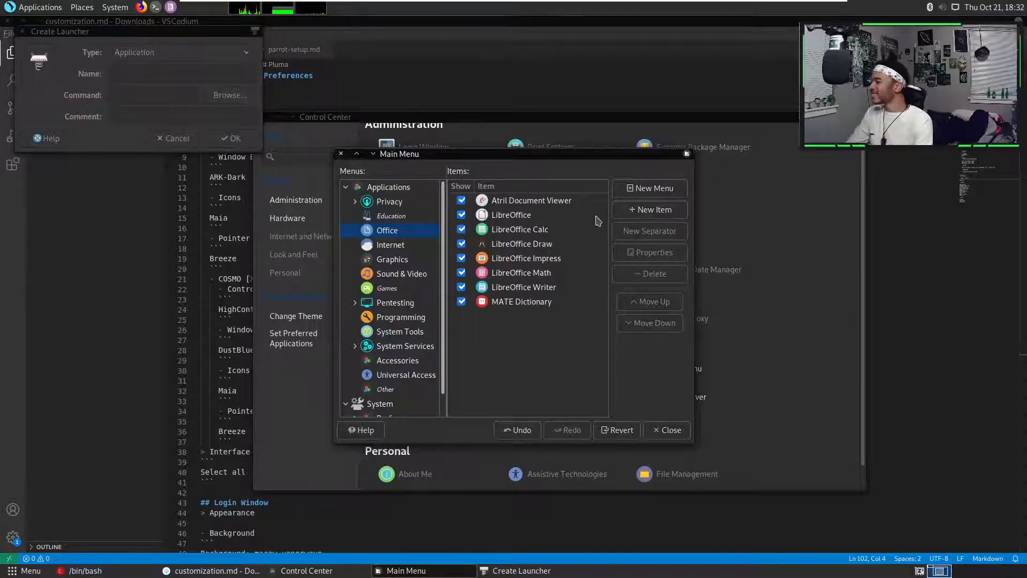
left_click(141, 72)
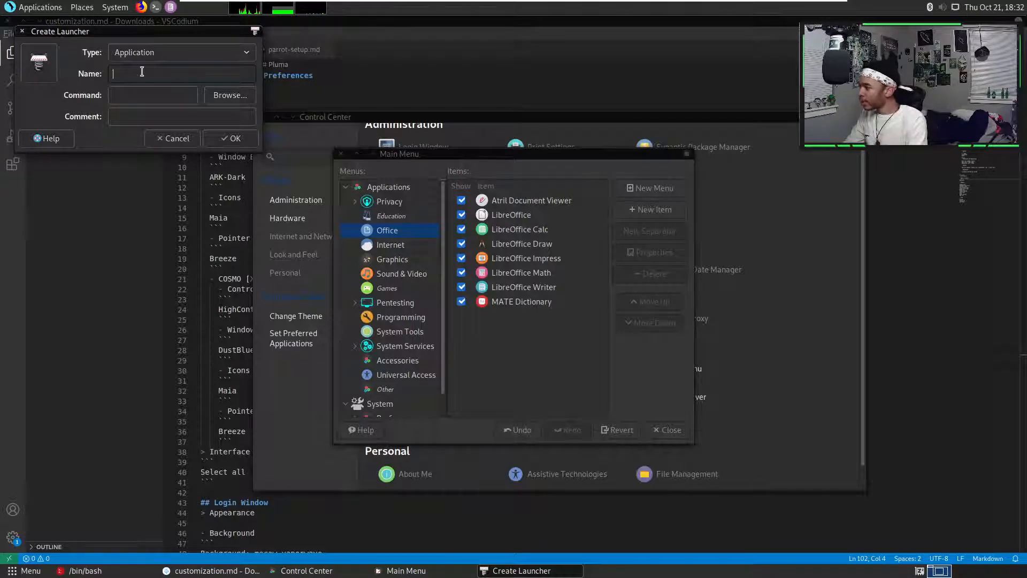
type("Ma")
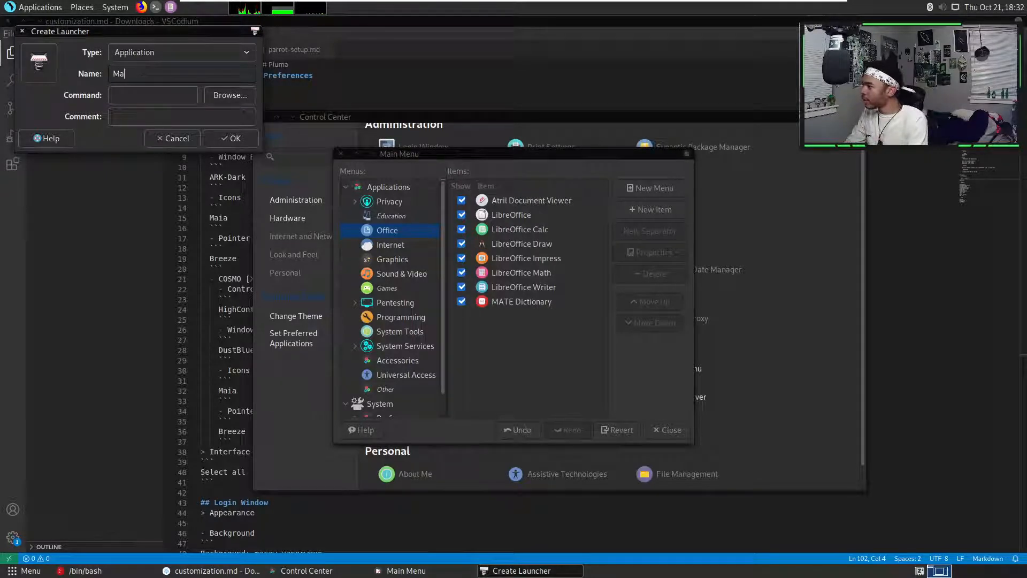
key("BackSpace")
type("ATE-Calculator")
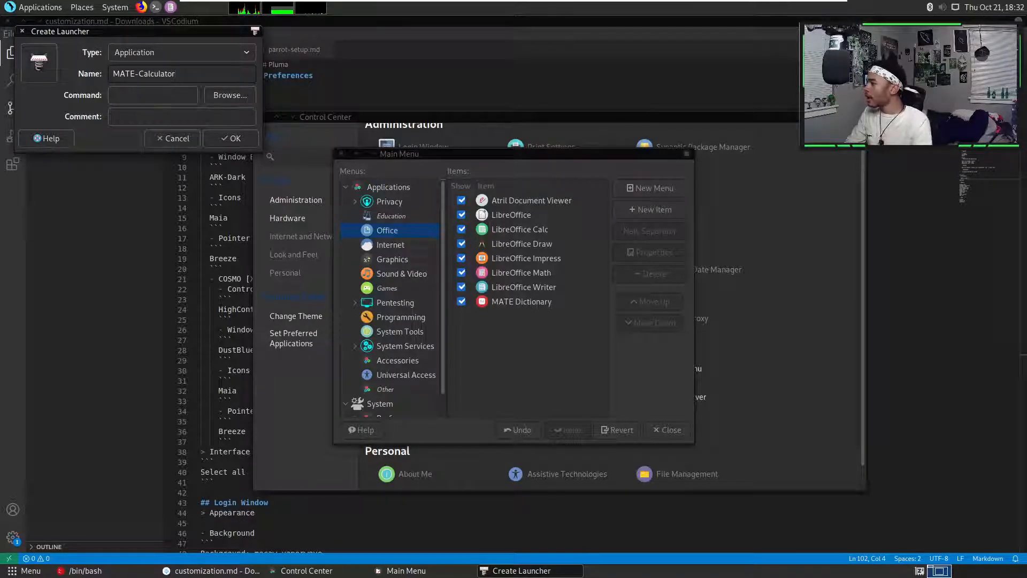
- Try to find an icon for the new launcher by searching for "calc" and browsing the icons folder
left_click(24, 71)
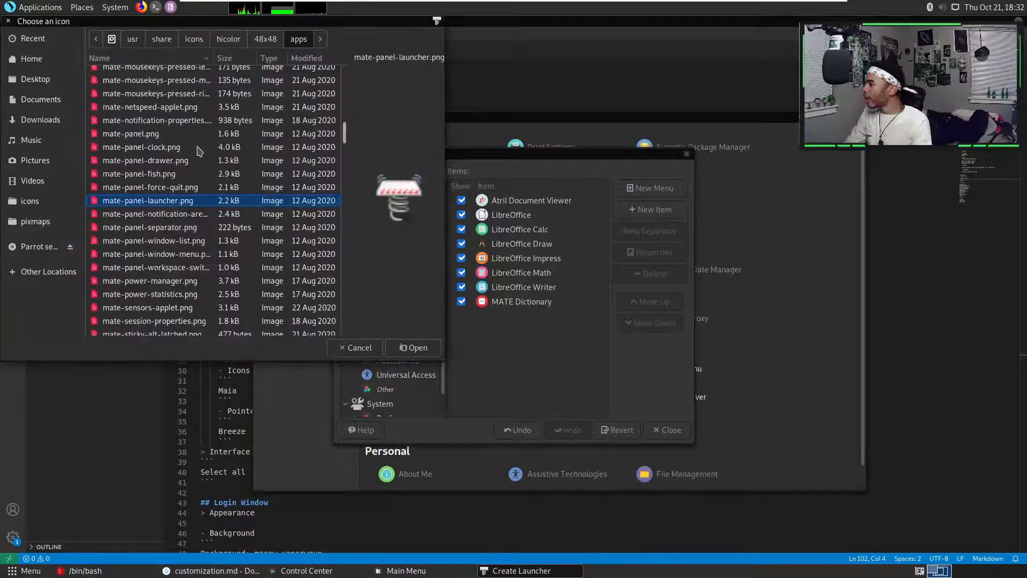
key("ctrl+f")
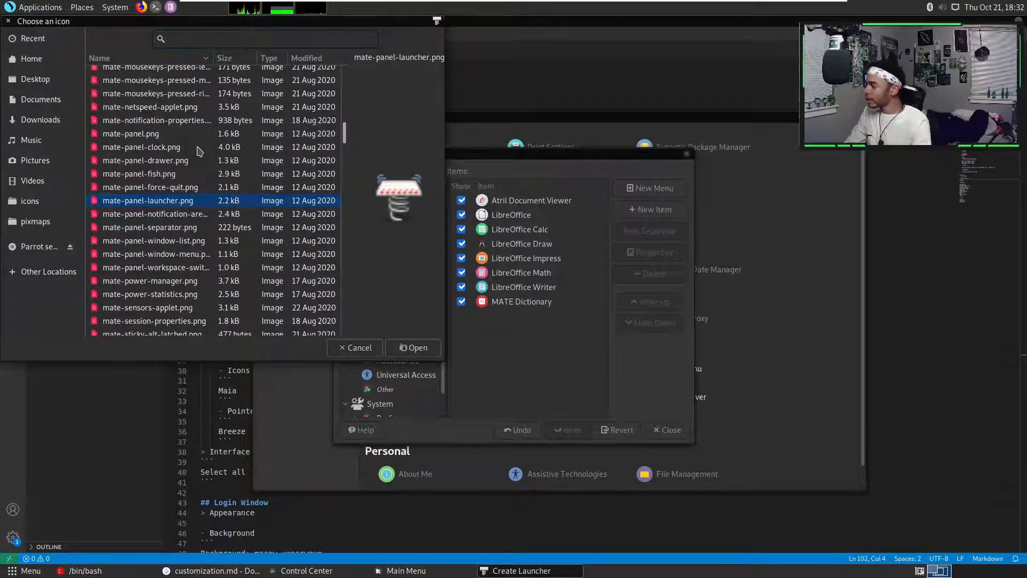
type("calc")
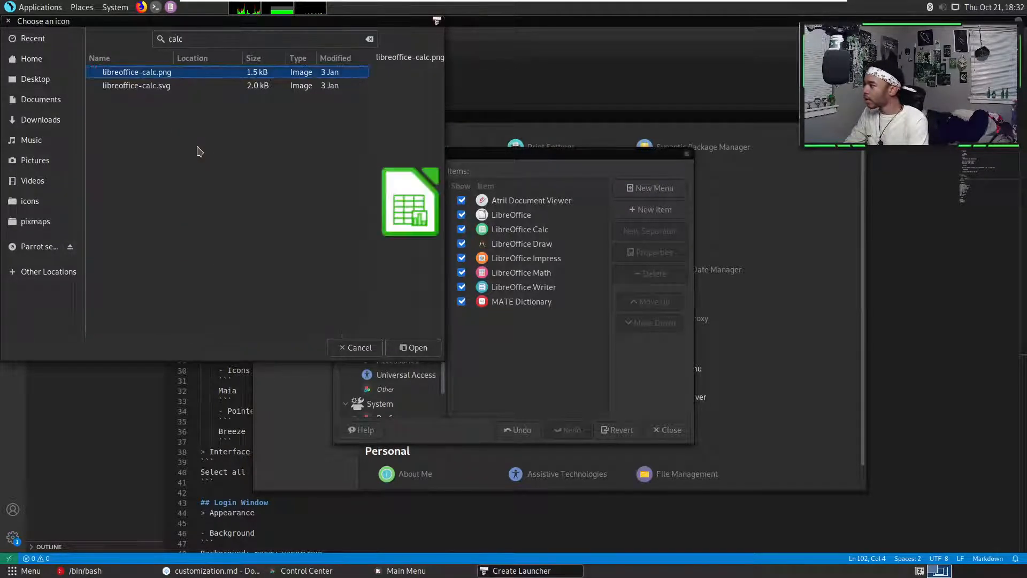
left_click(203, 86)
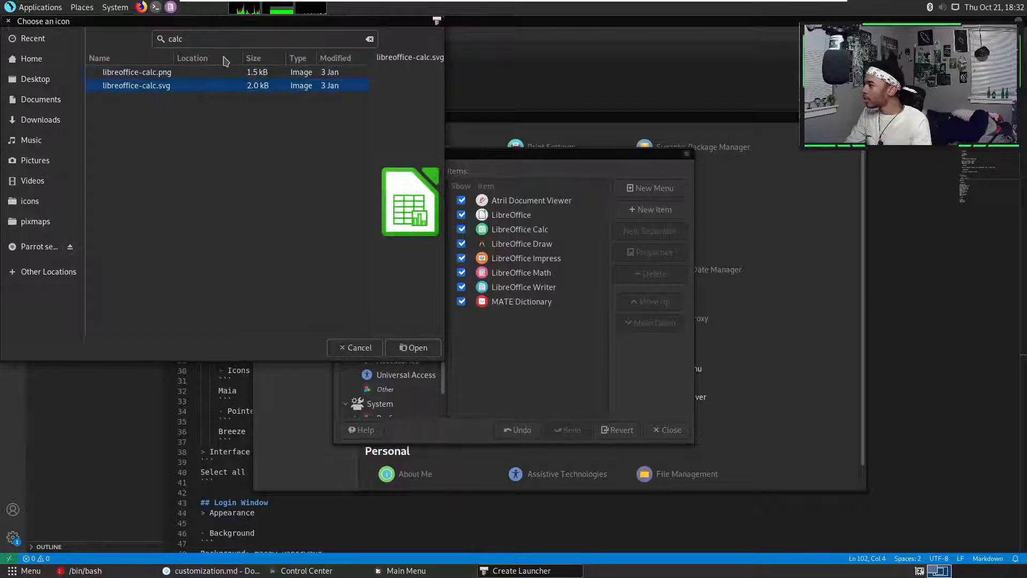
left_click(240, 39)
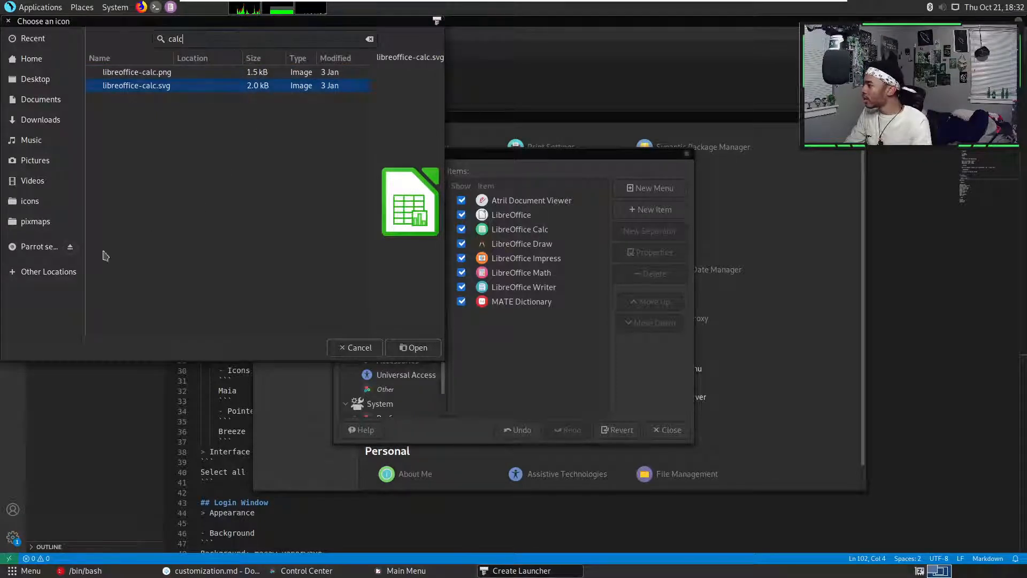
left_click(53, 206)
scroll(152, 150, "down", 5)
scroll(152, 154, "up", 5)
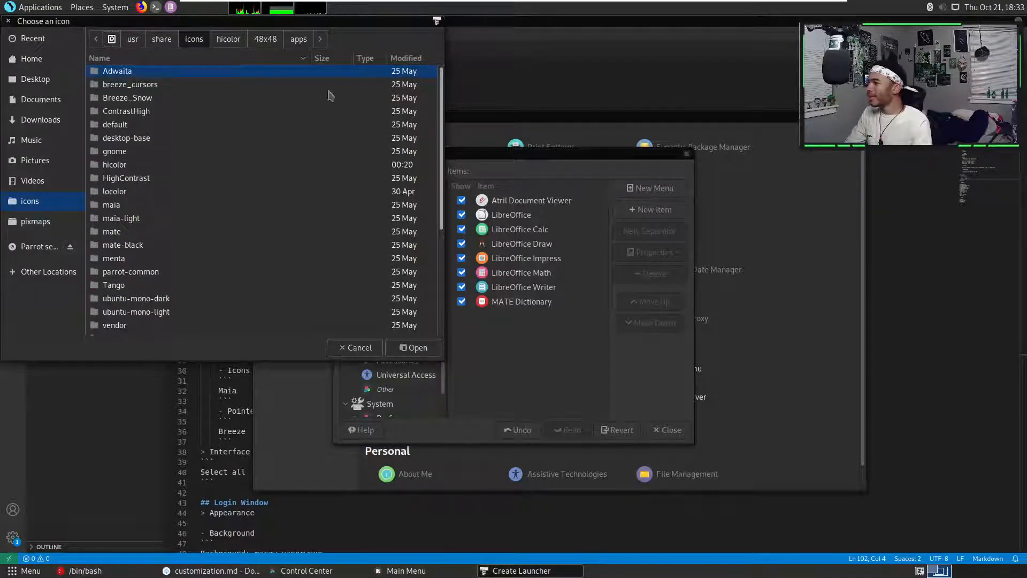
left_click(354, 348)
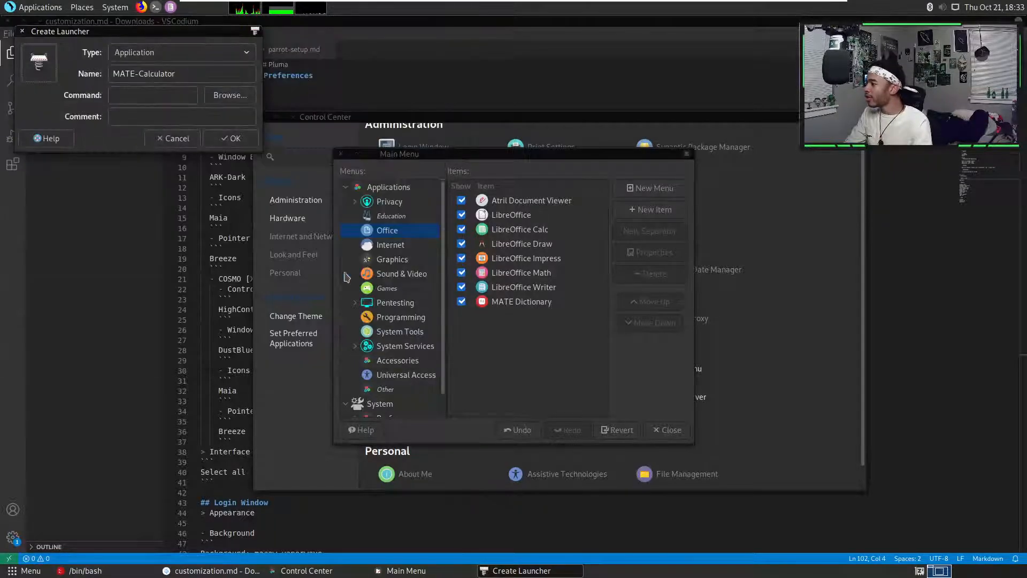
- Find MATE Calculator in the Accessories category and view its launcher properties beside the new launcher's dialog
left_click(390, 393)
left_click(436, 388)
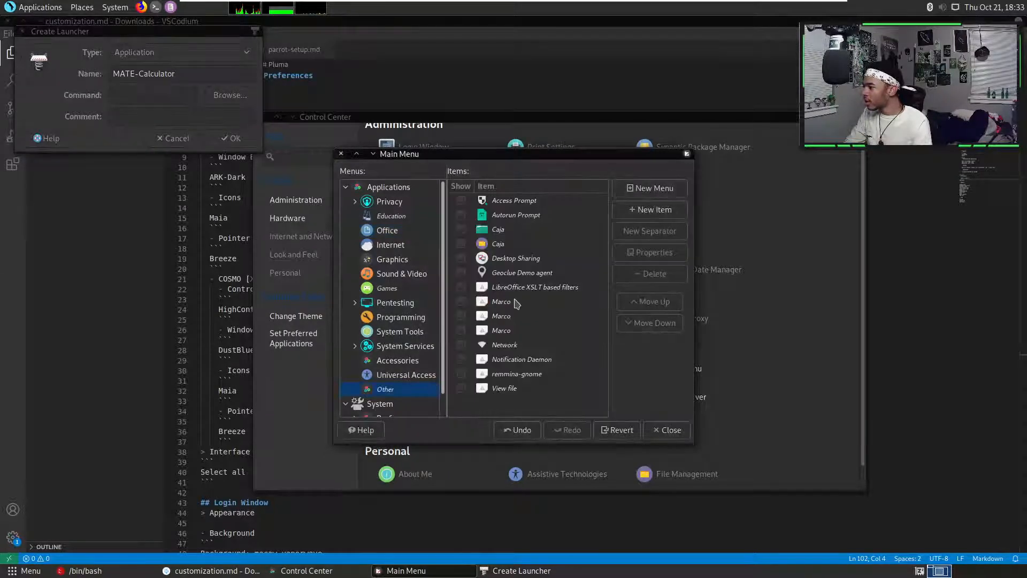
left_click(397, 361)
left_click(518, 274)
double_click(519, 274)
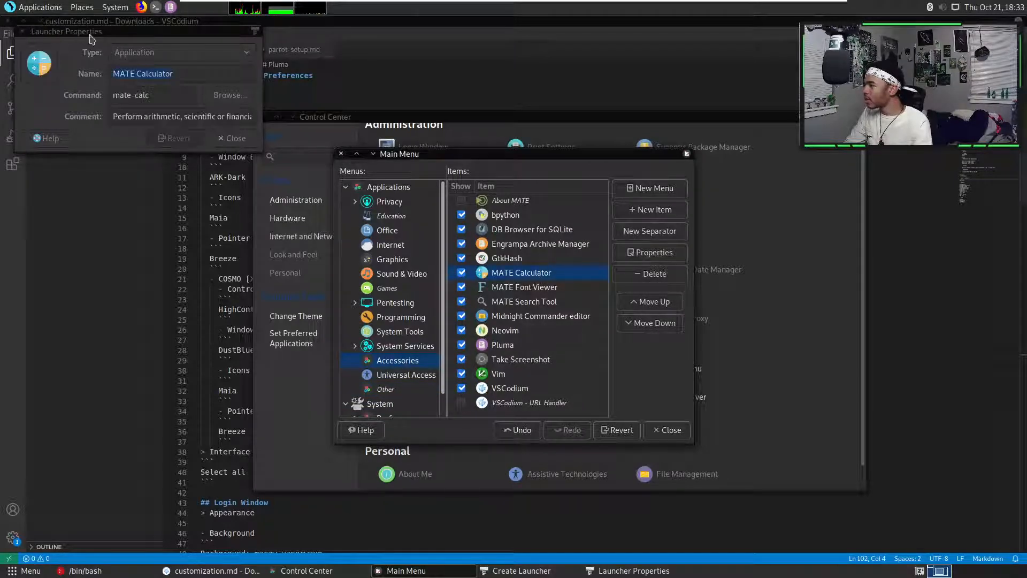
left_click_drag(91, 74, 102, 285)
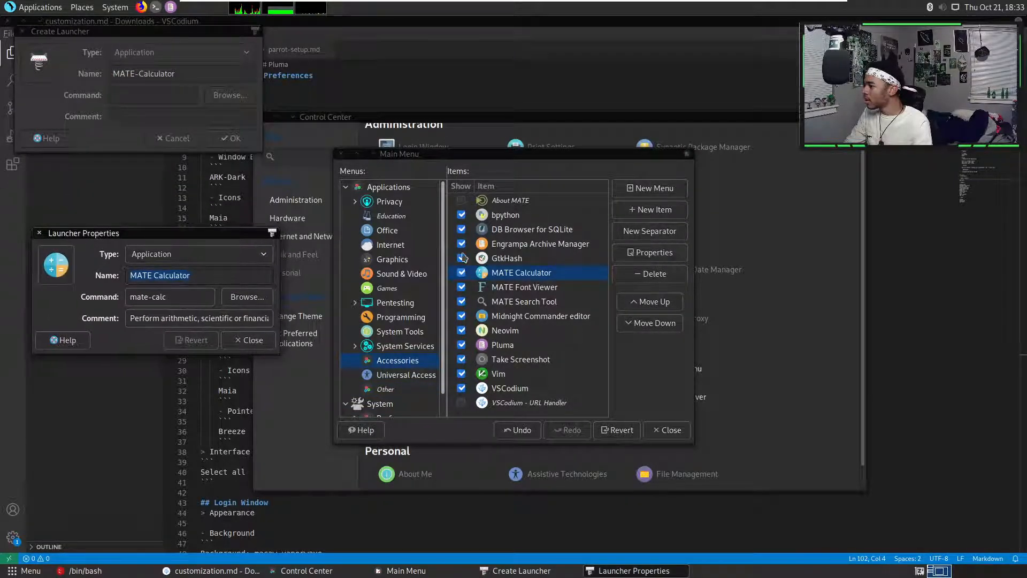
- Move MATE Calculator from the Accessories category to Office and close its launcher properties
left_click(519, 274)
right_click(519, 274)
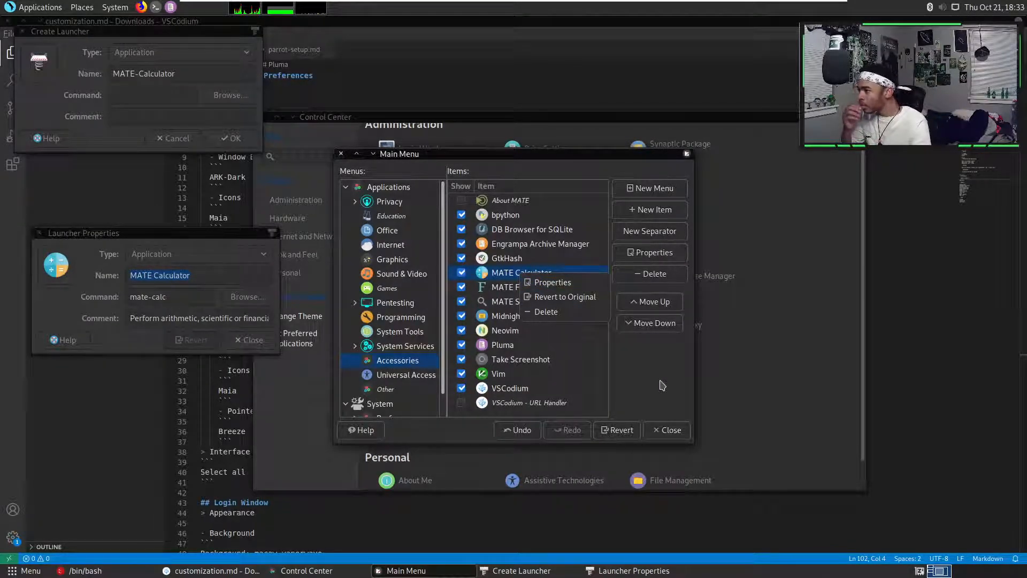
left_click(640, 379)
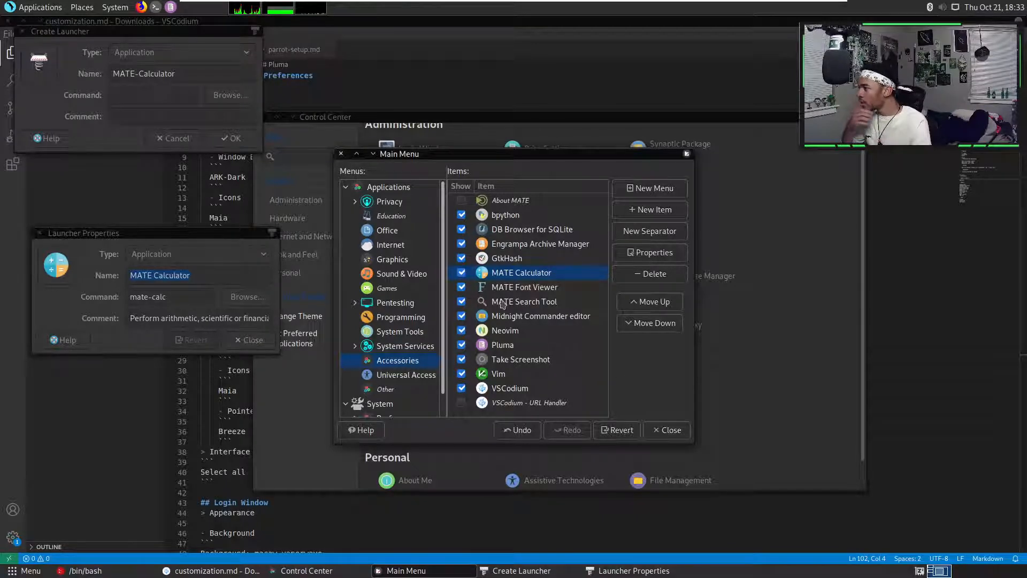
left_click_drag(463, 279, 392, 235)
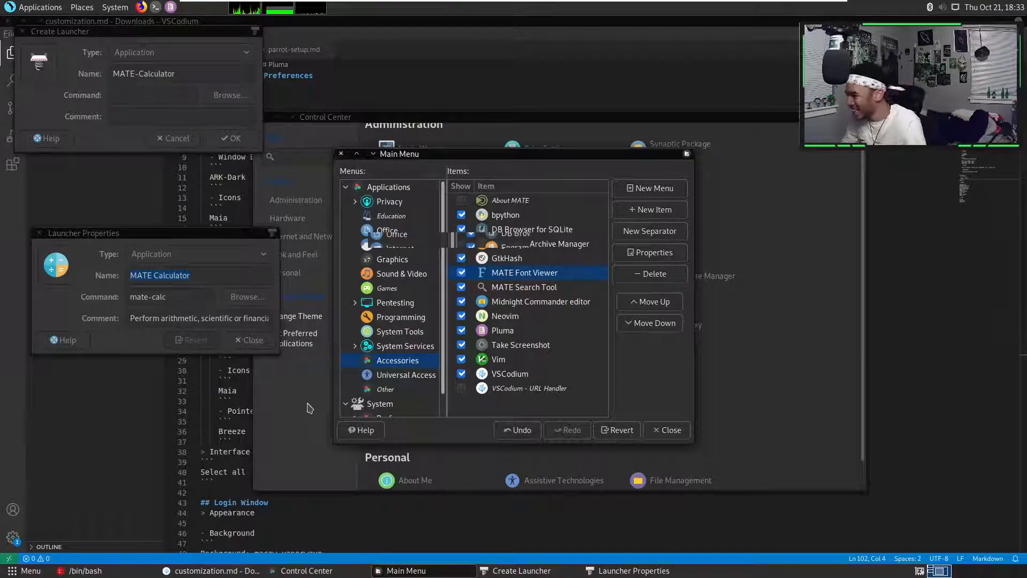
left_click(254, 341)
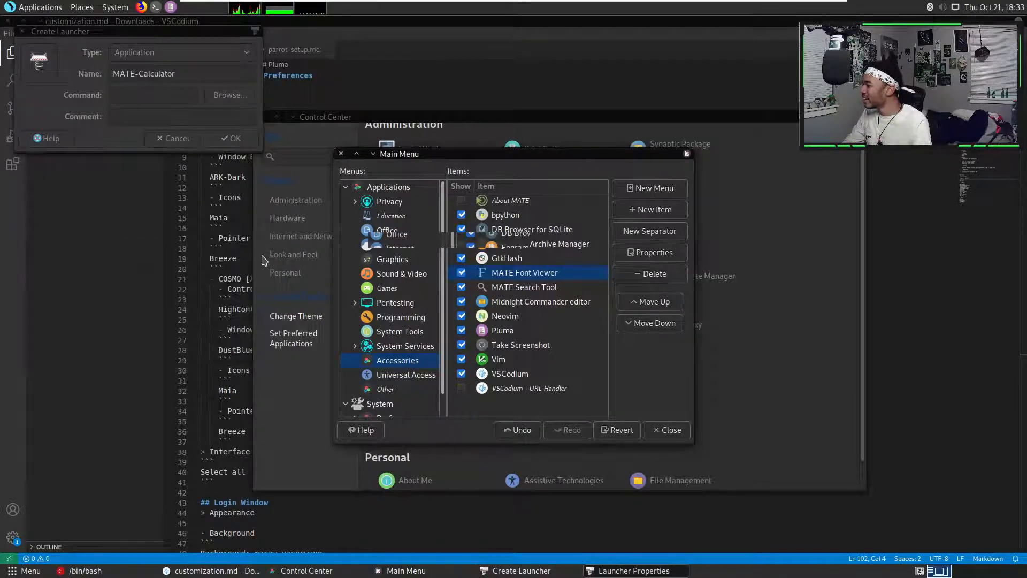
- Check the Office category for MATE Calculator and discard the unfinished MATE-Calculator launcher
left_click_drag(451, 156, 662, 251)
left_click(670, 119)
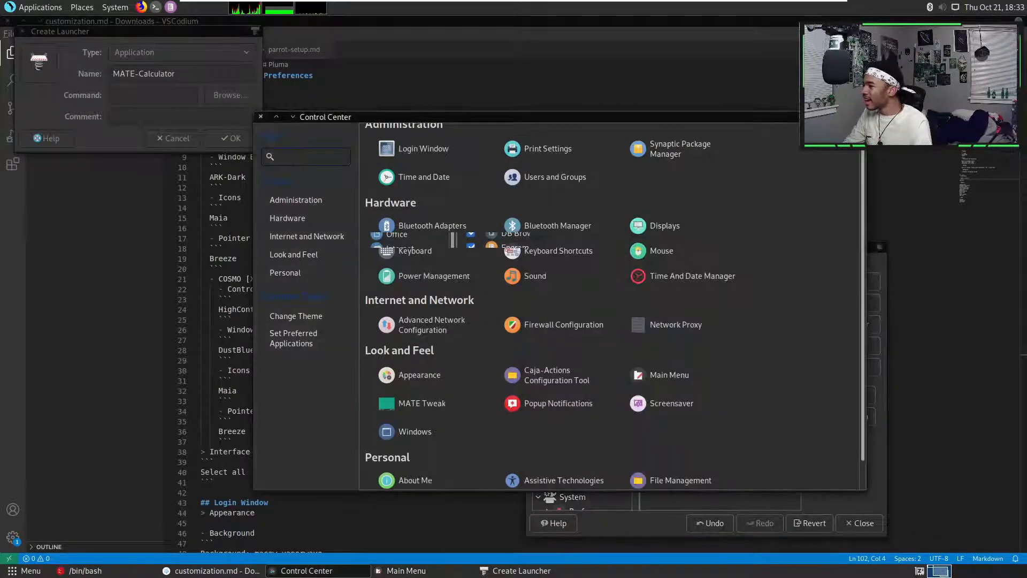
left_click(657, 530)
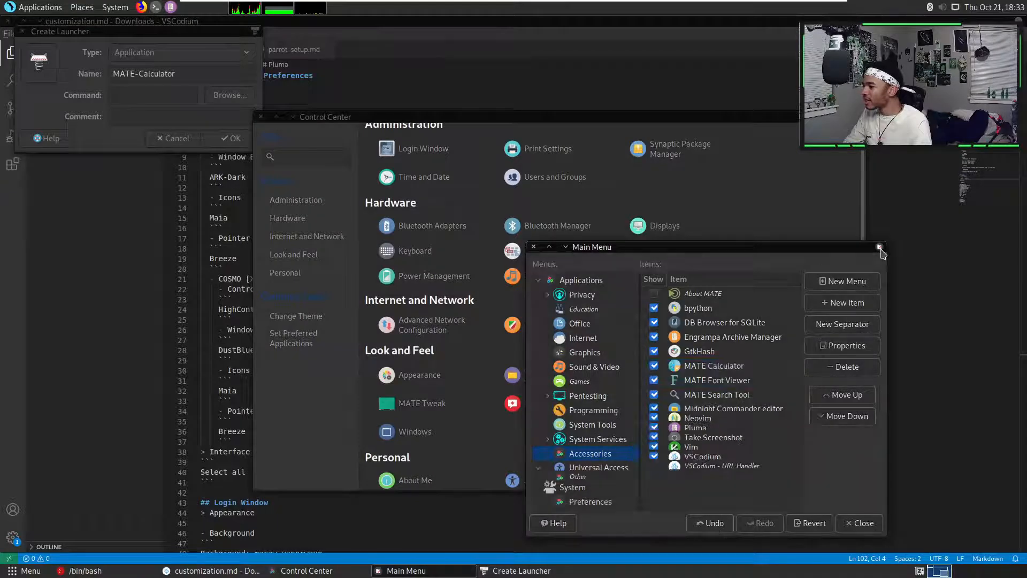
left_click_drag(721, 255, 574, 199)
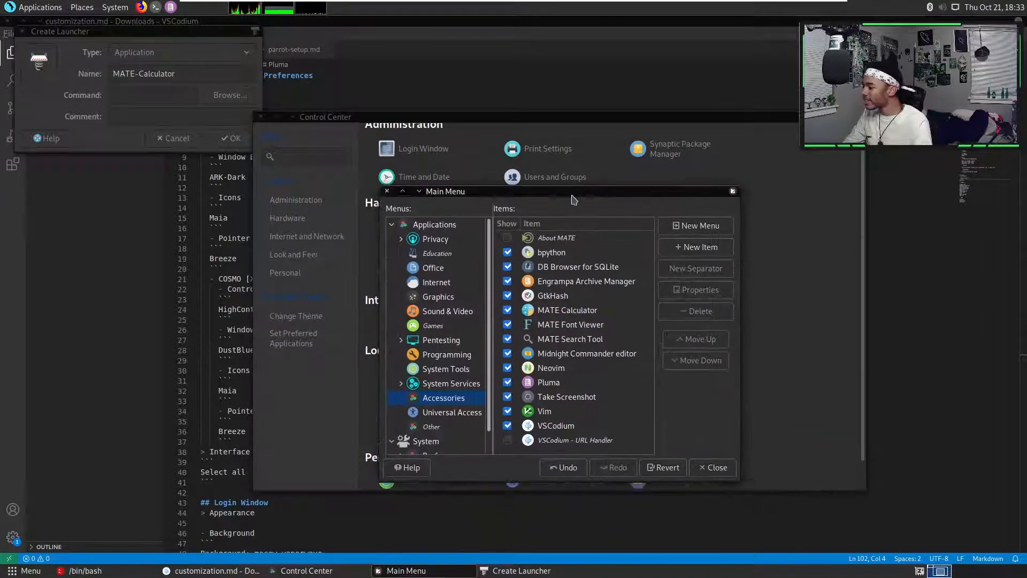
left_click(448, 268)
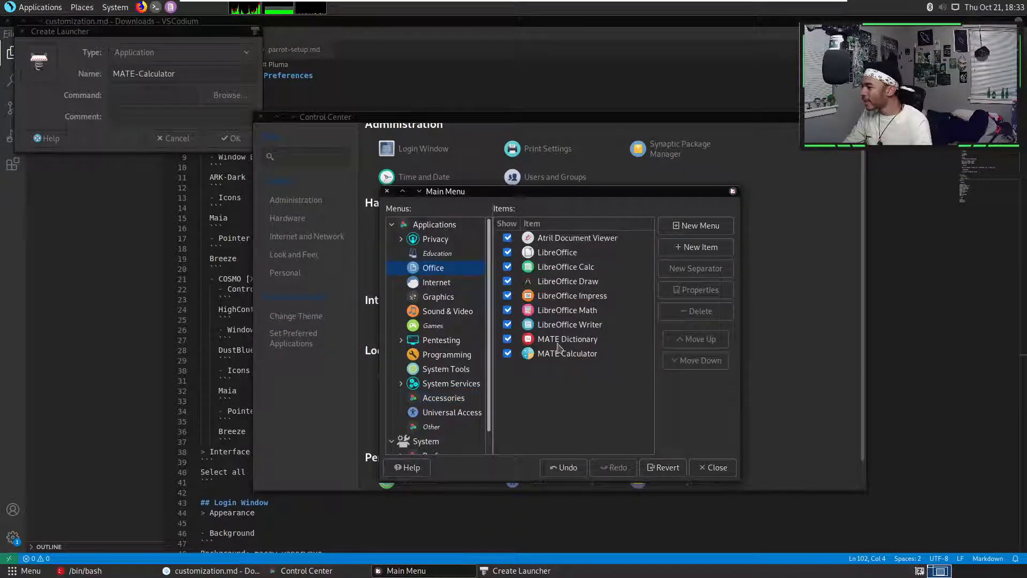
left_click(466, 401)
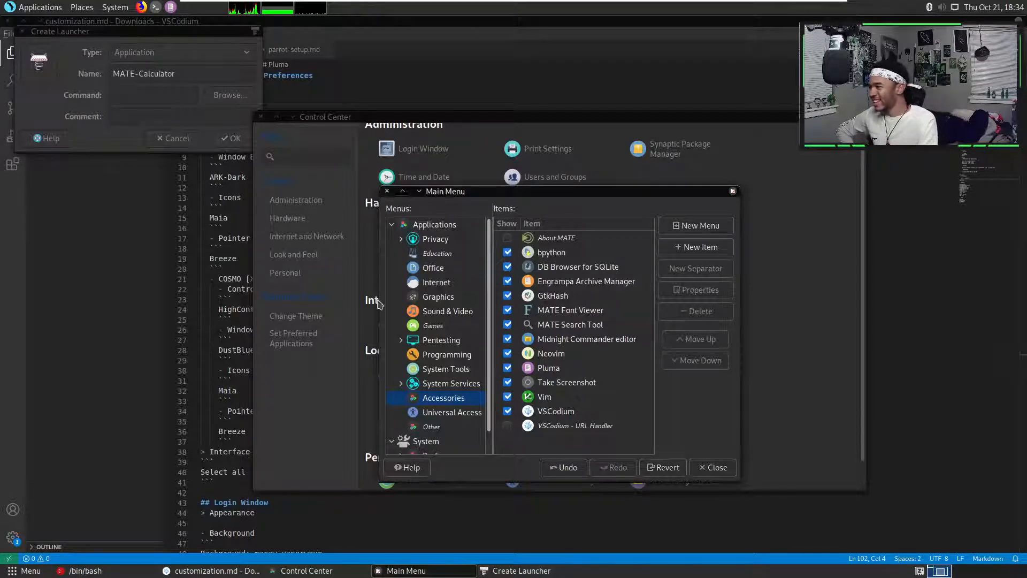
left_click(177, 138)
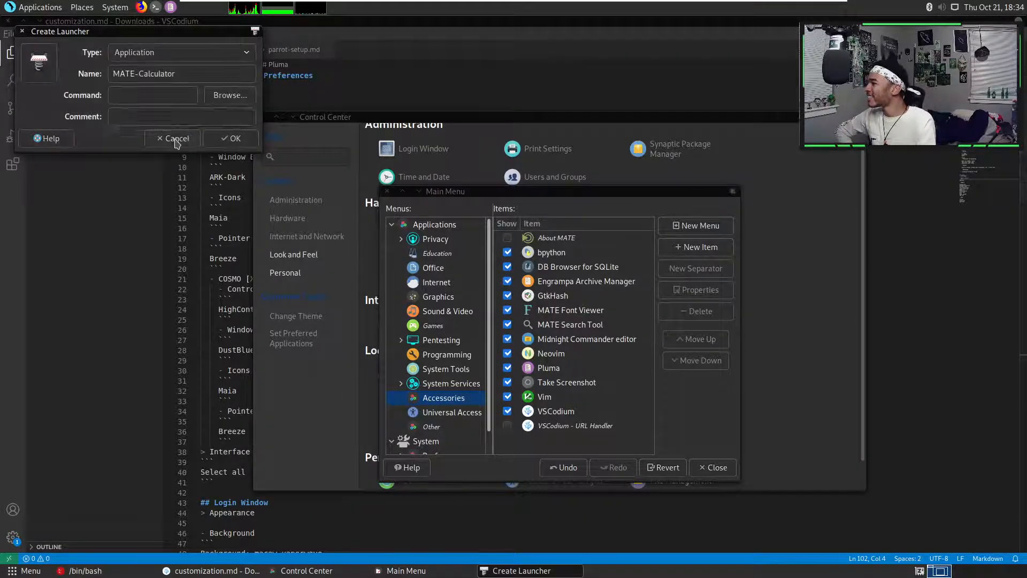
left_click(176, 138)
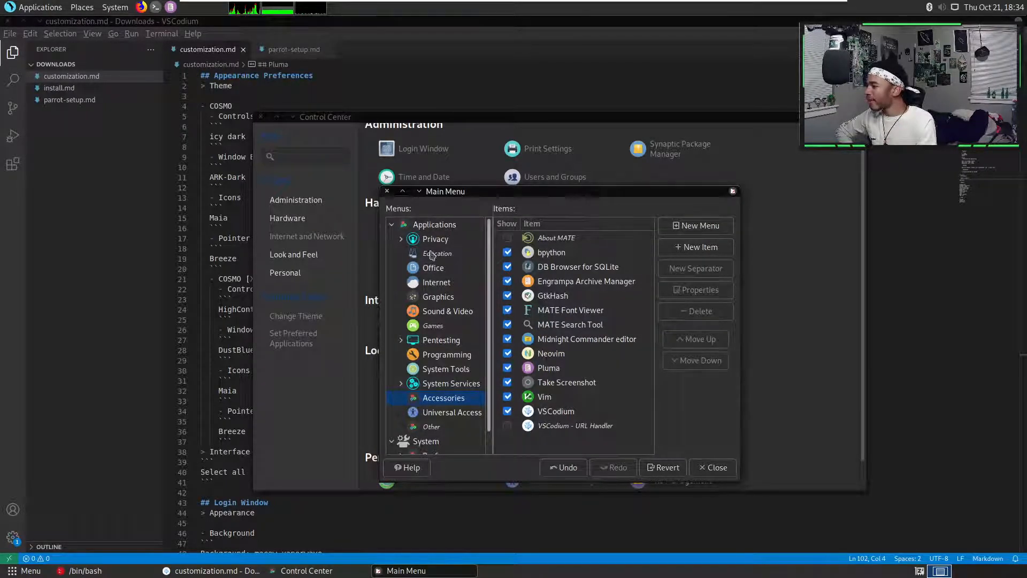
- Hide the Accessories and Universal Access categories from the Applications menu, checking the contents of Other and Universal Access
left_click(431, 225)
scroll(519, 369, "down", 3)
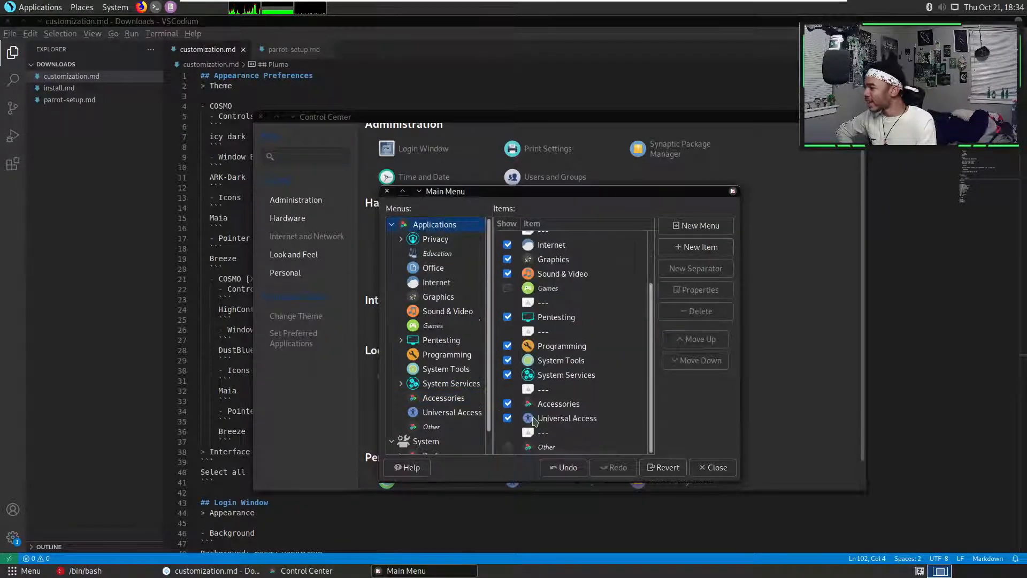
left_click(507, 405)
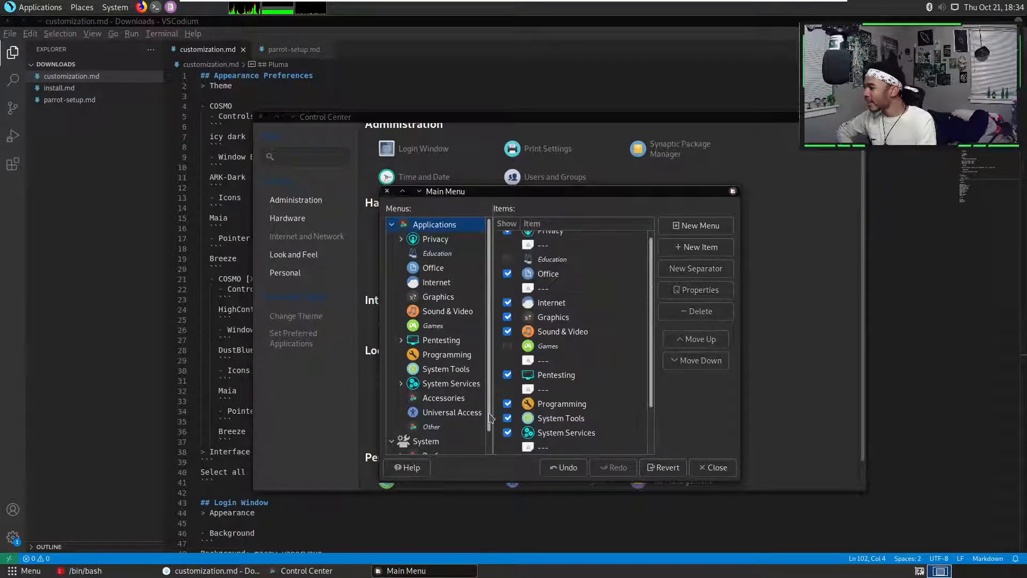
left_click(441, 427)
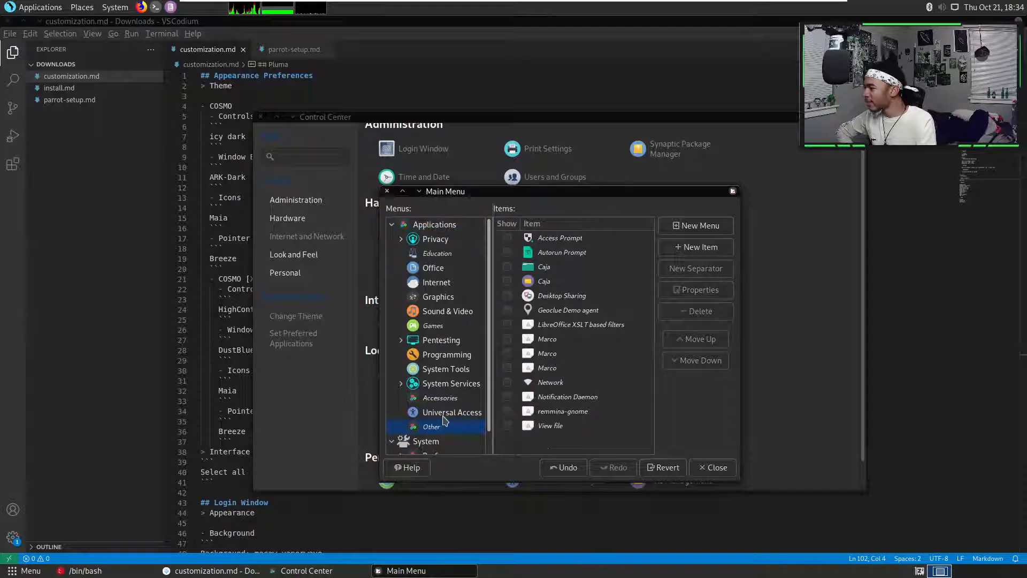
left_click(444, 413)
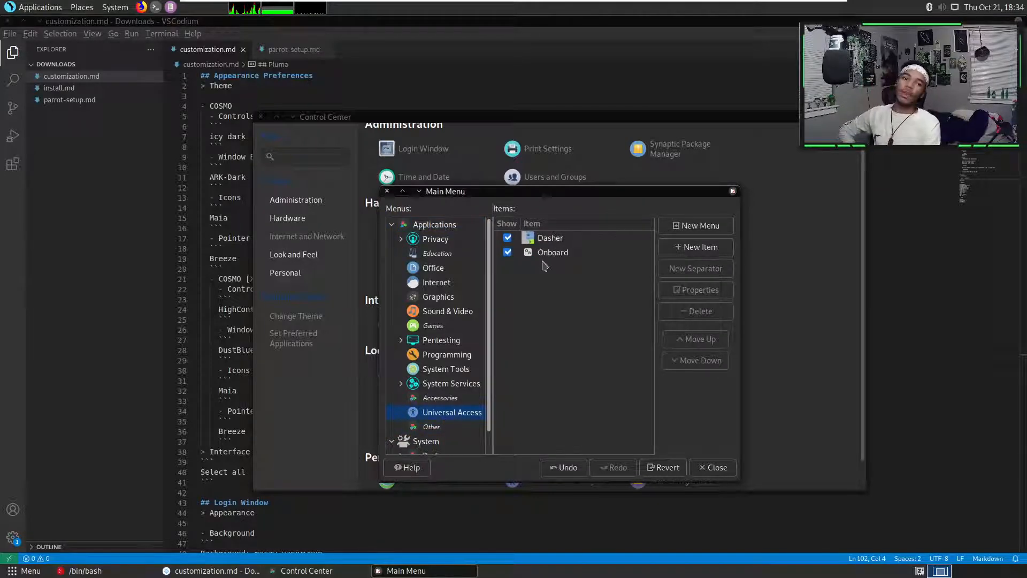
left_click(436, 225)
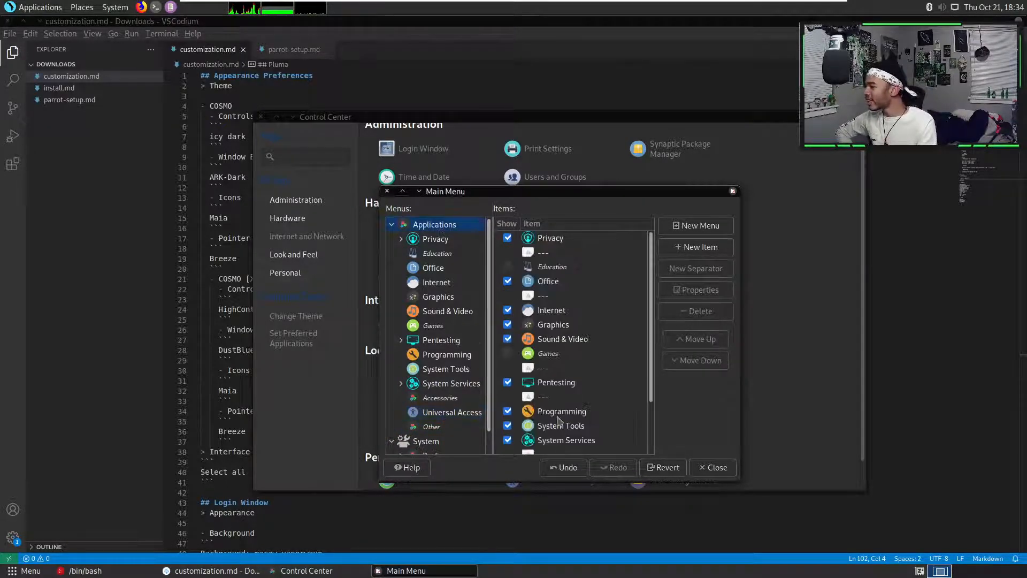
scroll(518, 421, "down", 3)
left_click(508, 422)
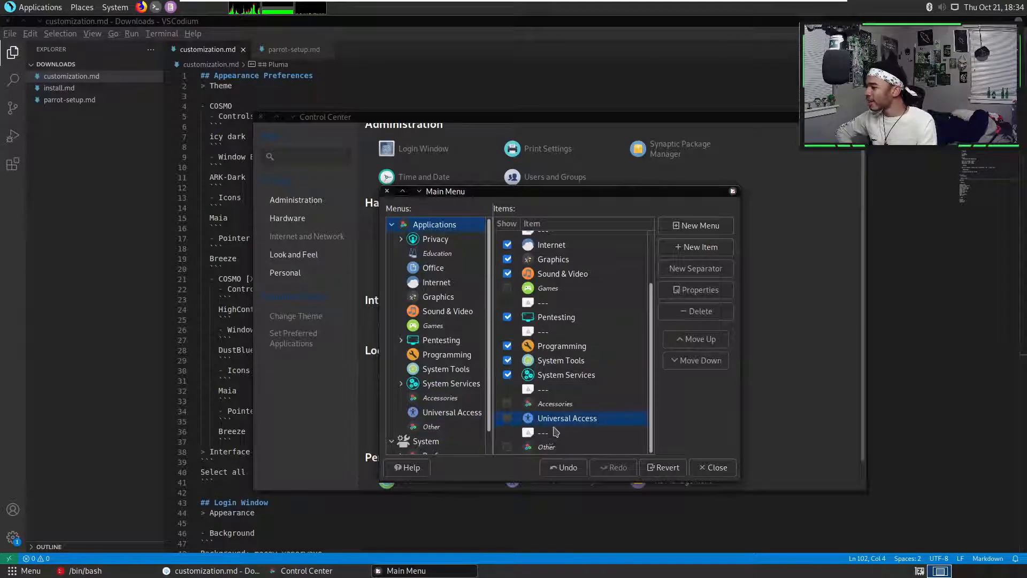
- Examine the entries in the System Services and System Tools categories
left_click(443, 384)
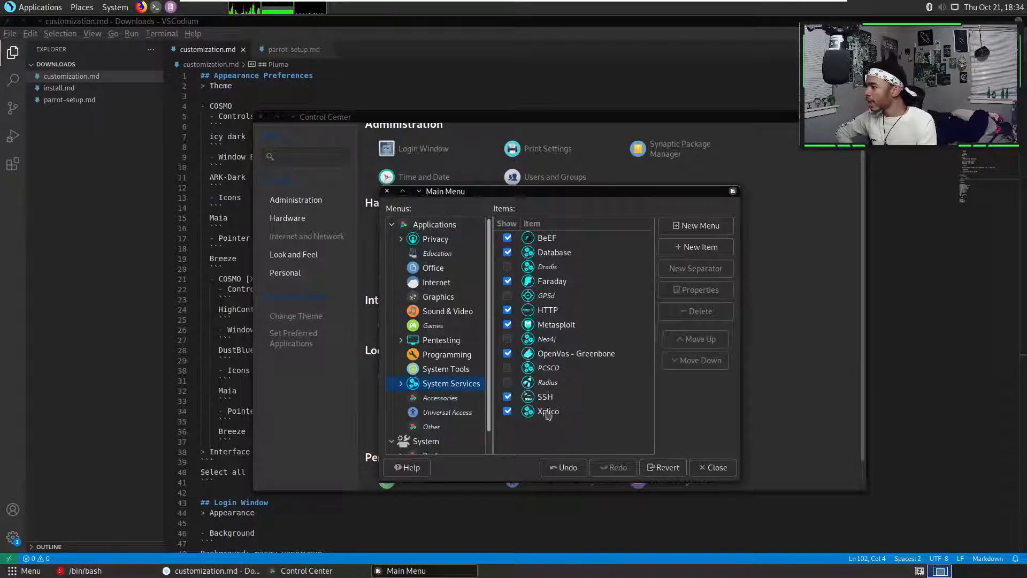
left_click(440, 371)
scroll(567, 310, "down", 5)
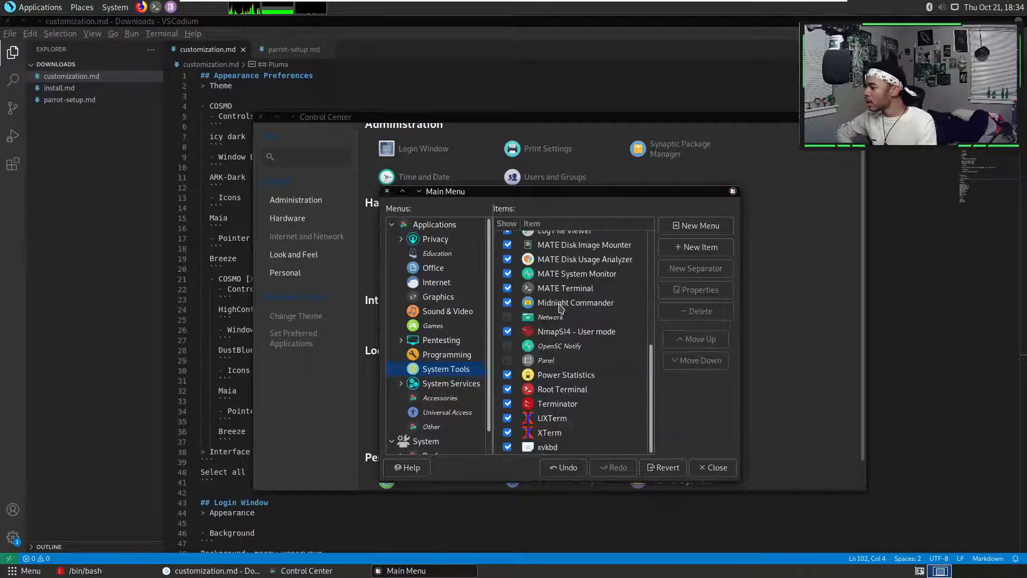
scroll(556, 405, "up", 2)
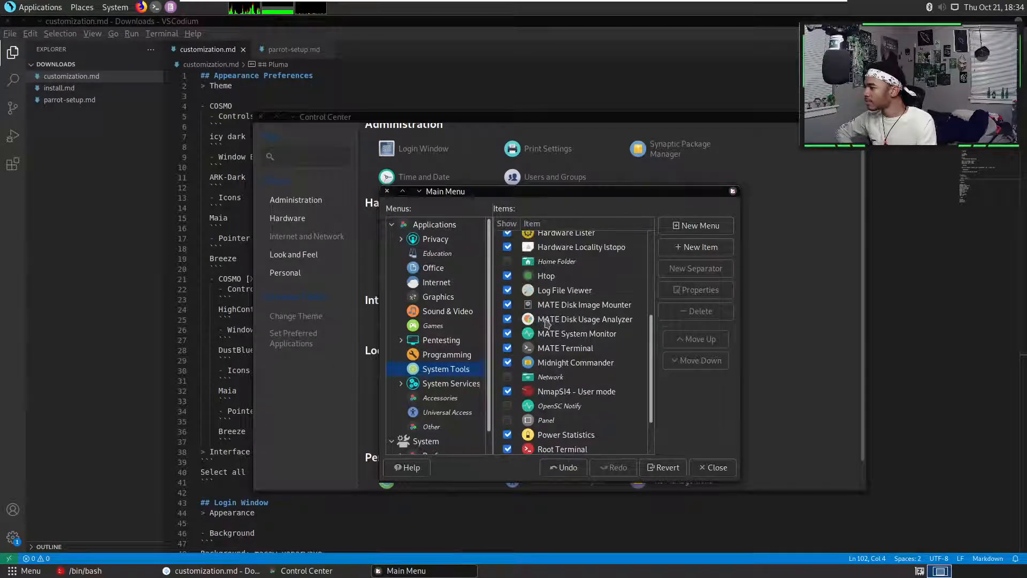
scroll(556, 405, "down", 2)
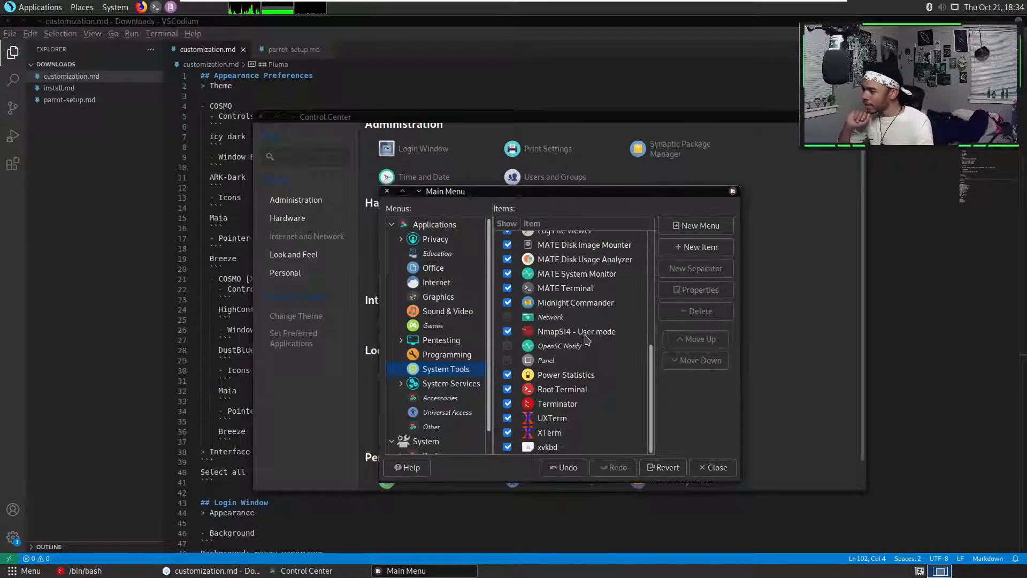
scroll(604, 344, "up", 1)
scroll(604, 343, "up", 2)
scroll(591, 365, "up", 4)
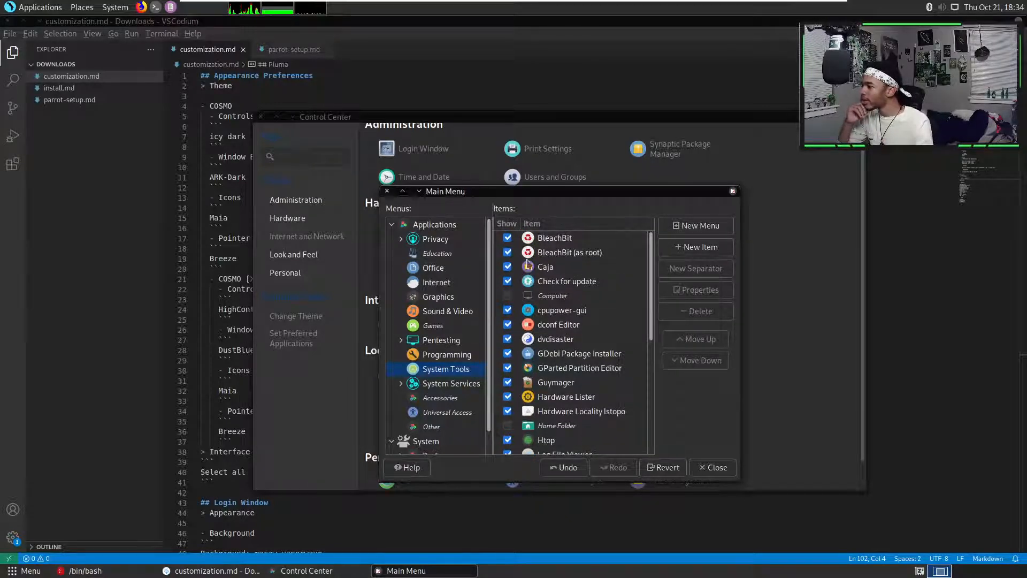
- Move Vim from the Accessories category to Programming
left_click(441, 357)
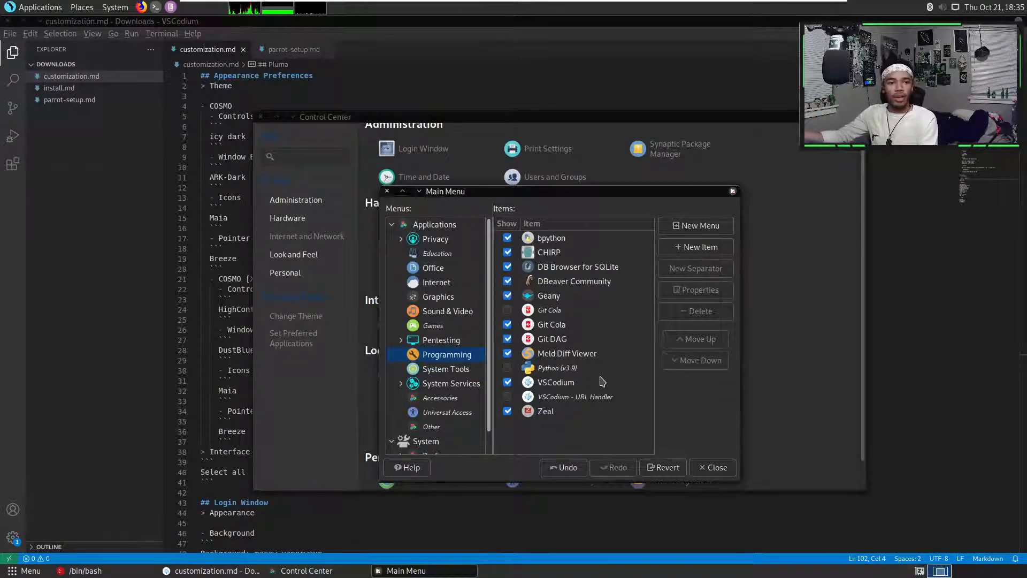
left_click(445, 399)
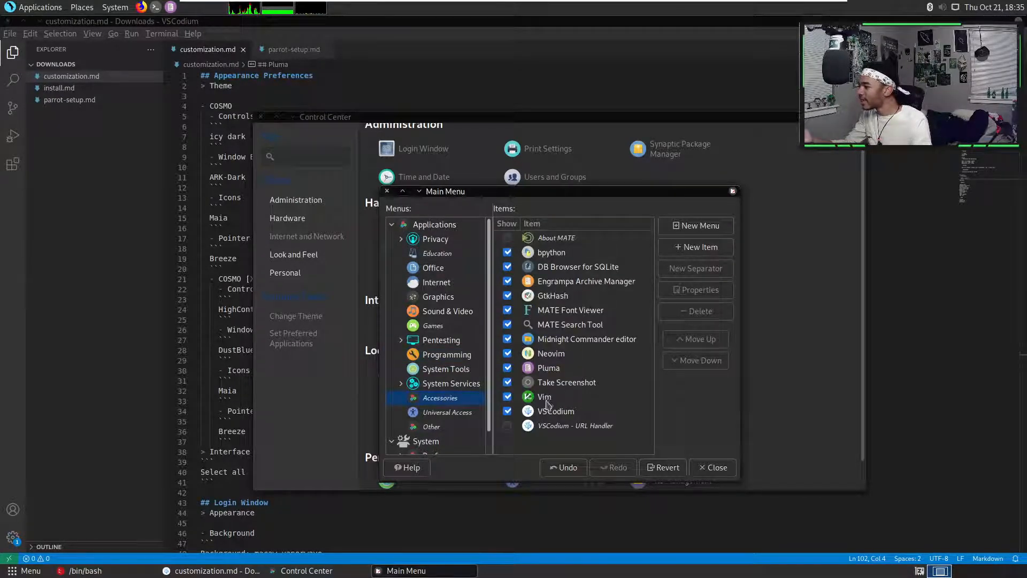
left_click_drag(548, 402, 455, 359)
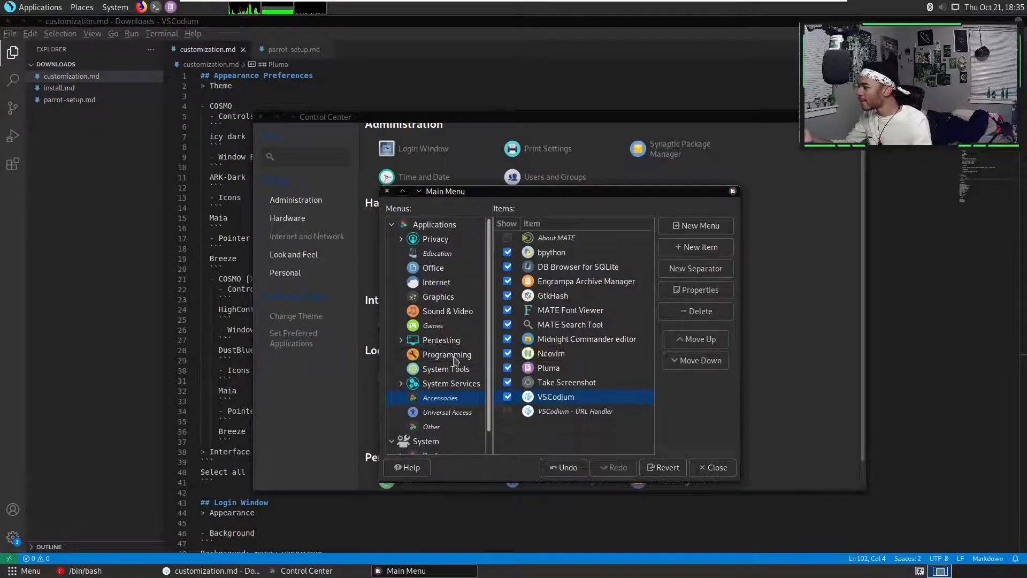
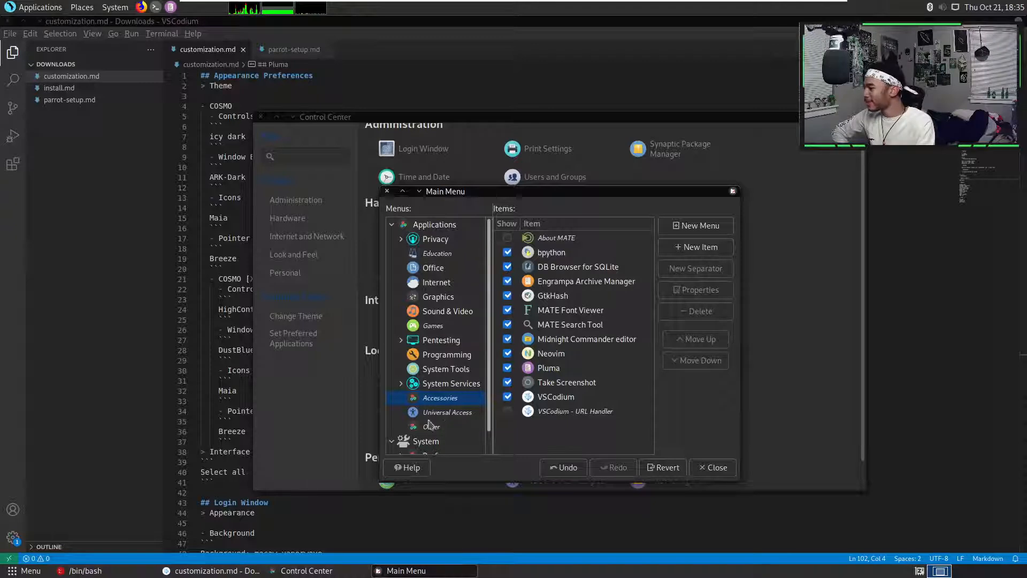
- Review the Sound & Video, Graphics, Internet and Other categories, the System Preferences and Administration menus, and the top-level Applications list
left_click(438, 313)
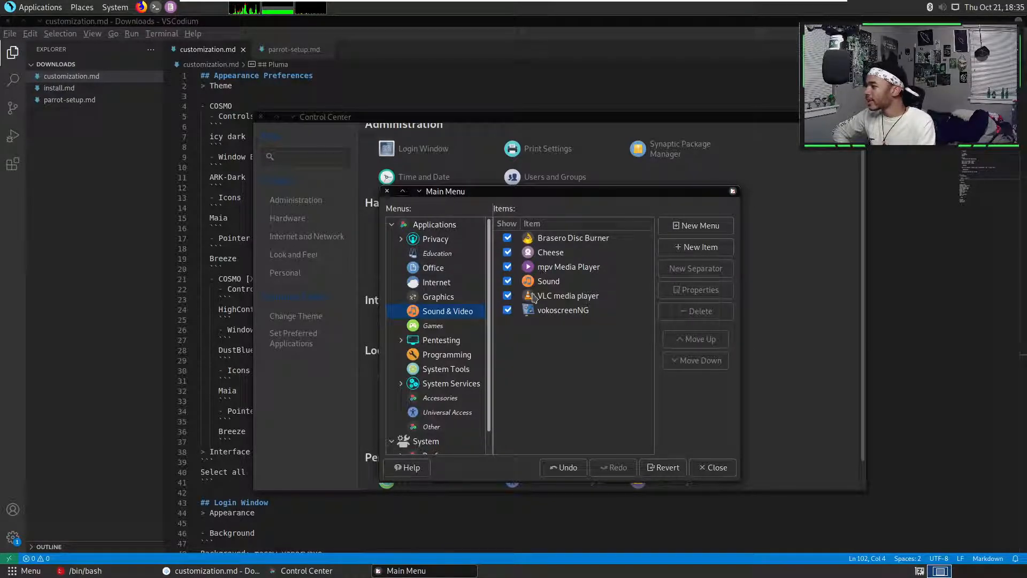
left_click(439, 298)
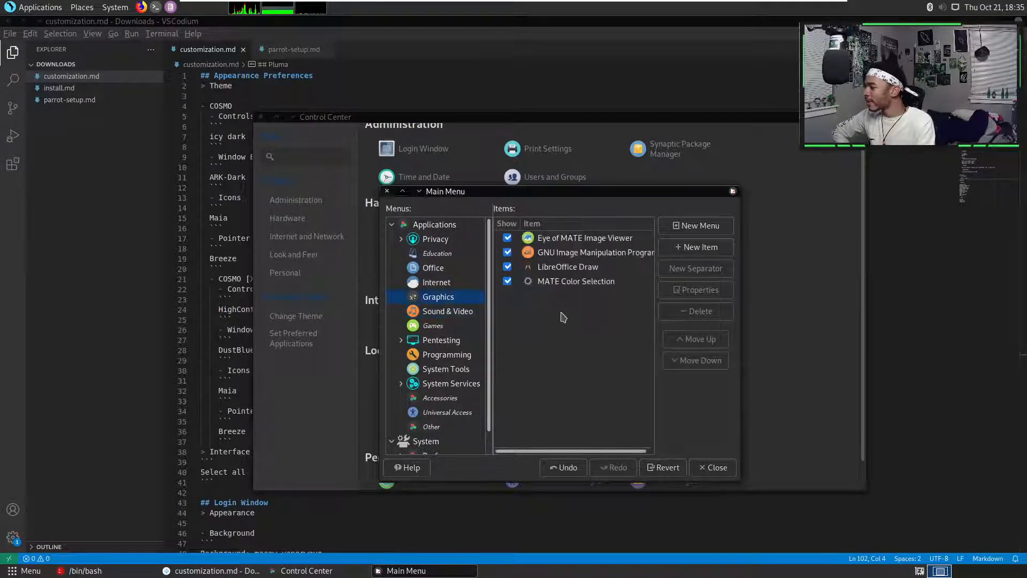
left_click(436, 282)
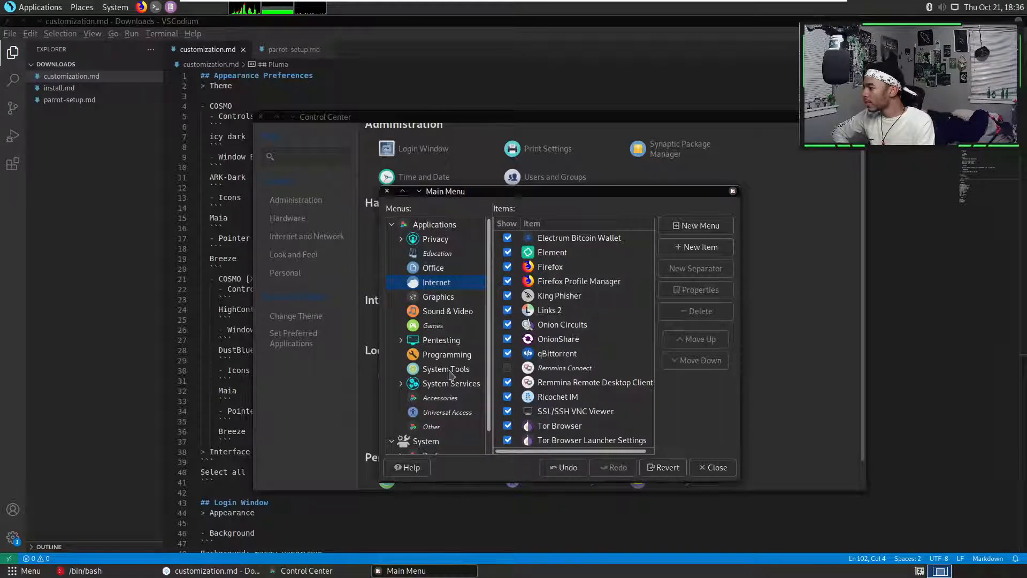
left_click(441, 430)
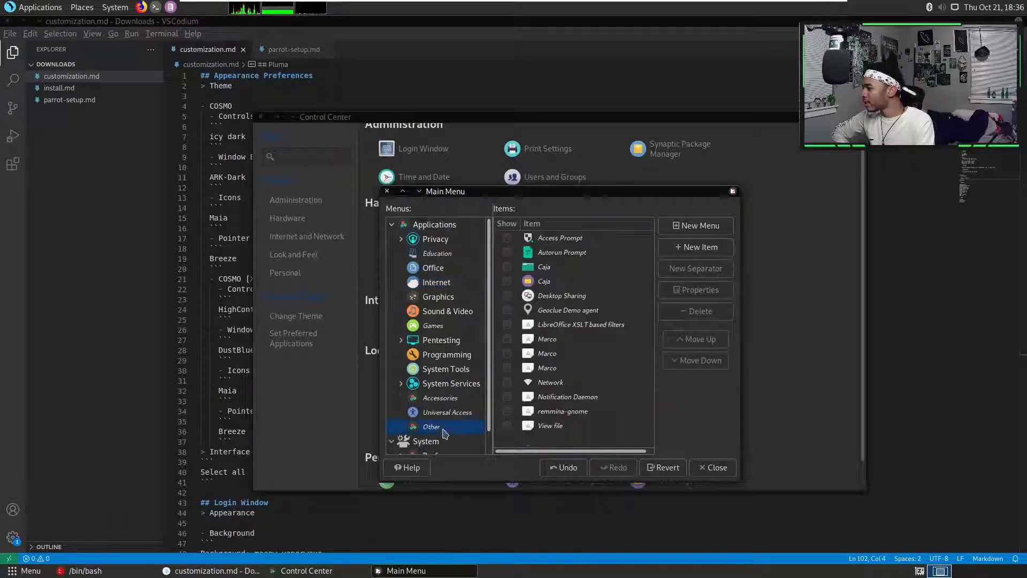
scroll(447, 432, "down", 1)
left_click(450, 434)
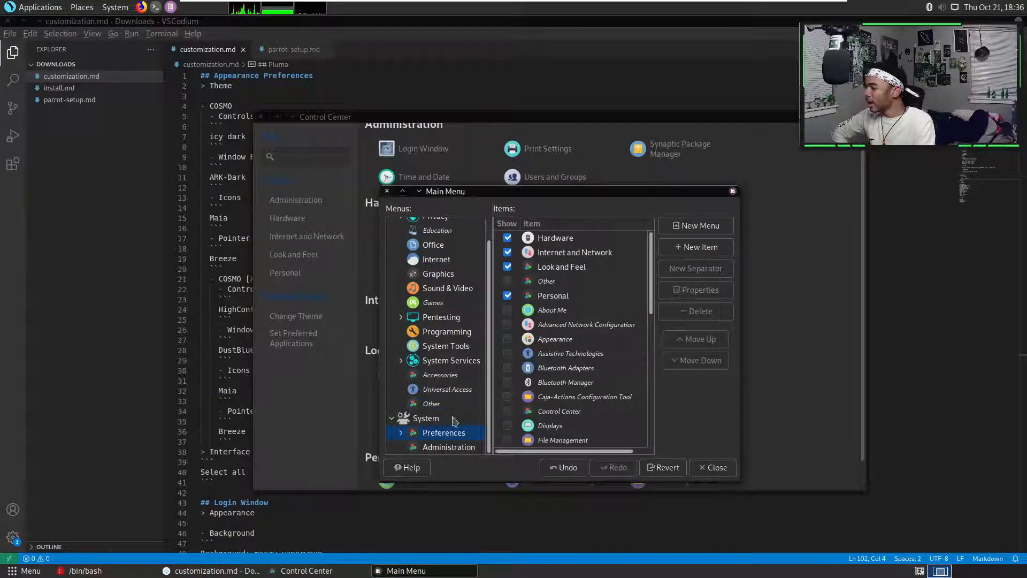
left_click(449, 449)
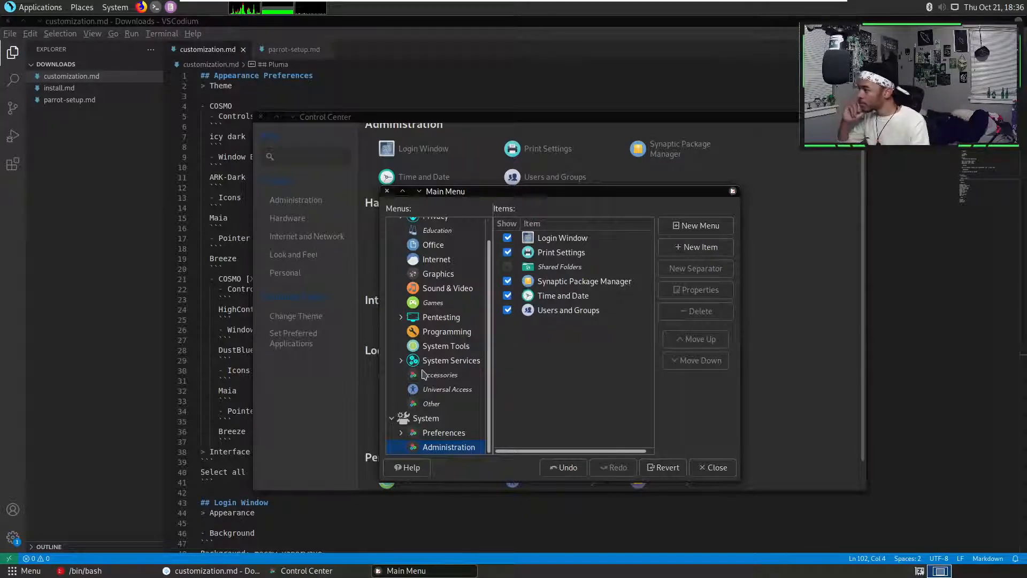
scroll(449, 276, "up", 2)
left_click(439, 225)
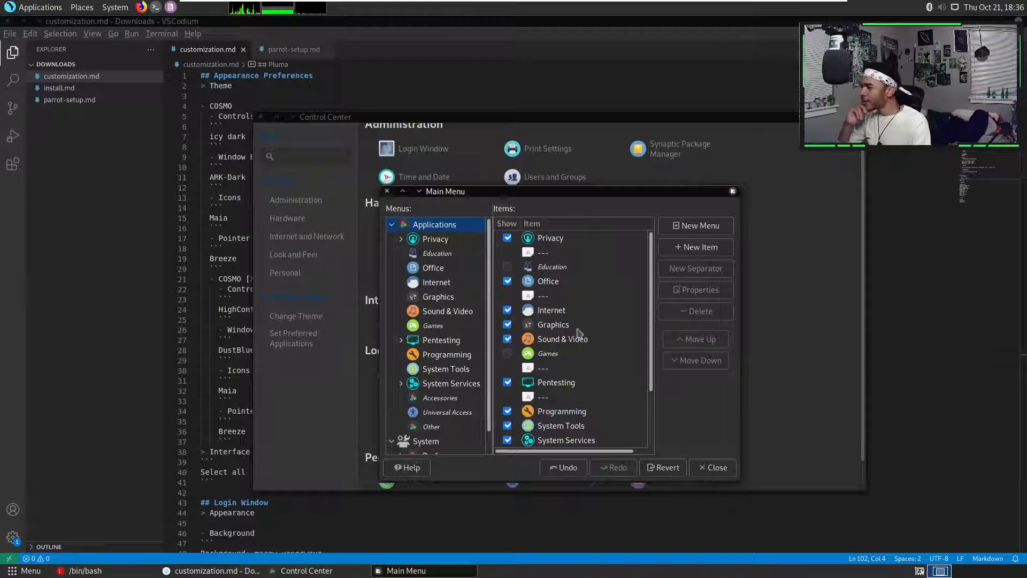
scroll(575, 393, "down", 2)
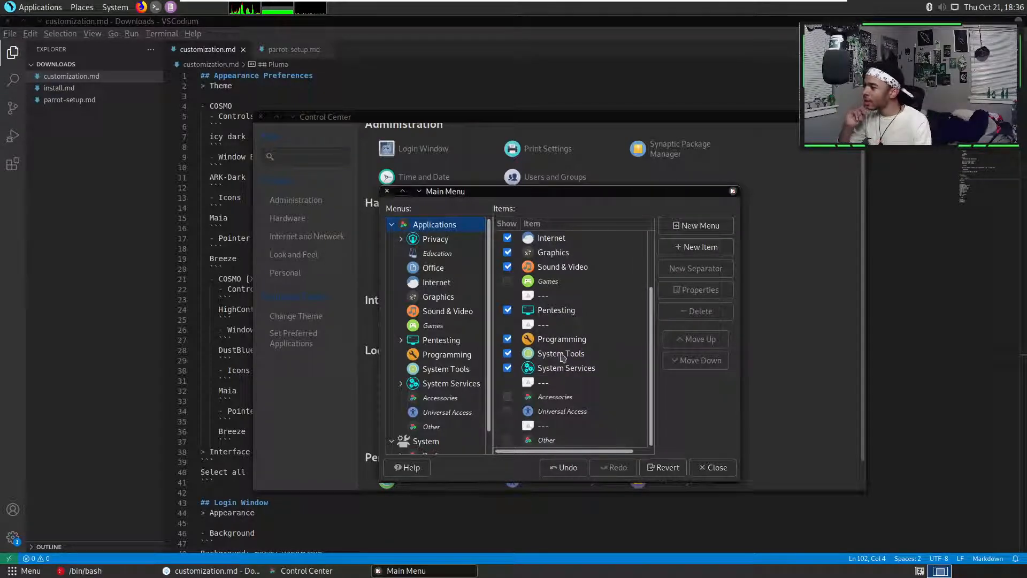
- In the Programming category, show Python (v3.9) and hide Geany, the visible Git Cola entry and Git DAG
left_click(447, 355)
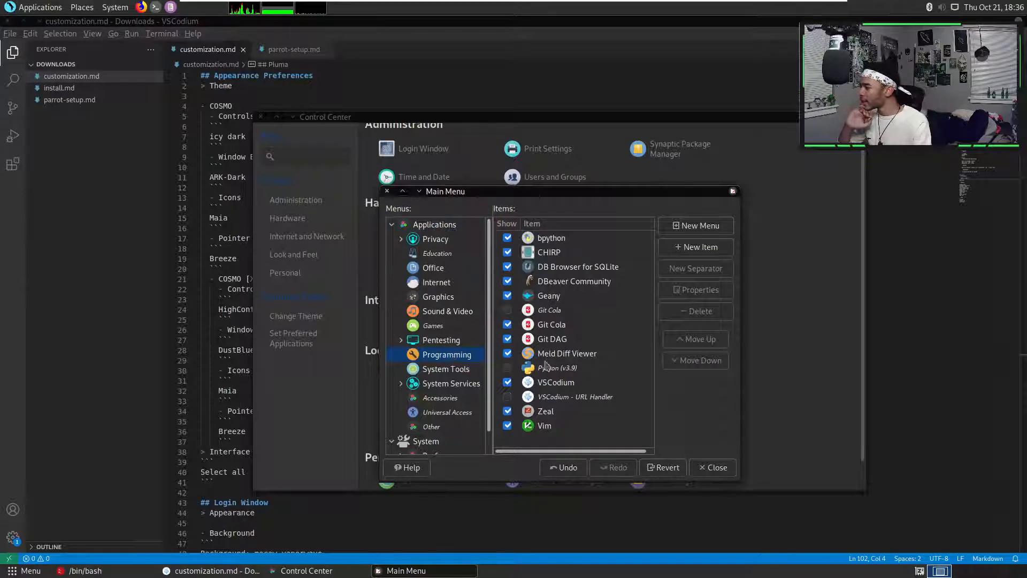
left_click(507, 369)
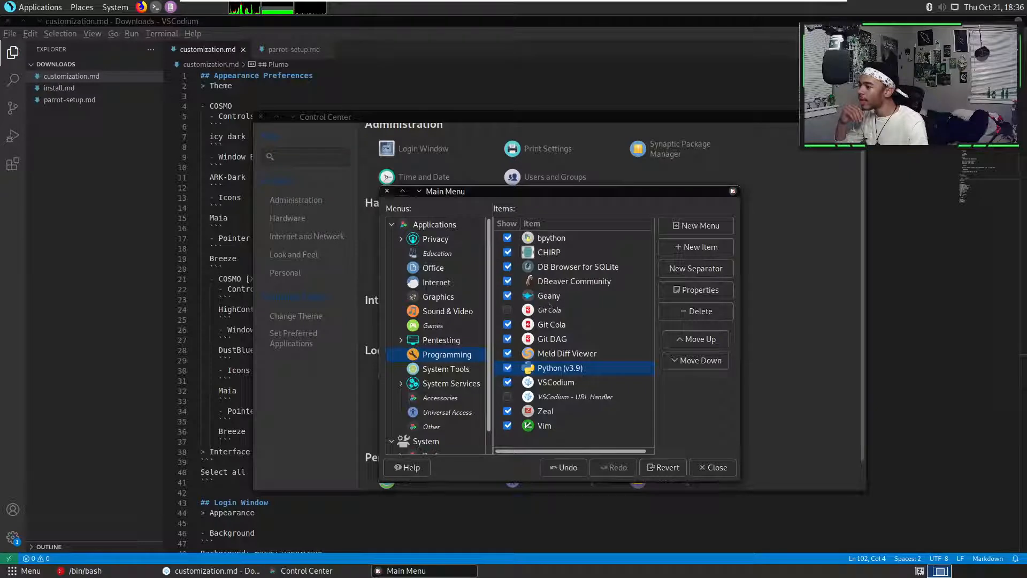
left_click(507, 295)
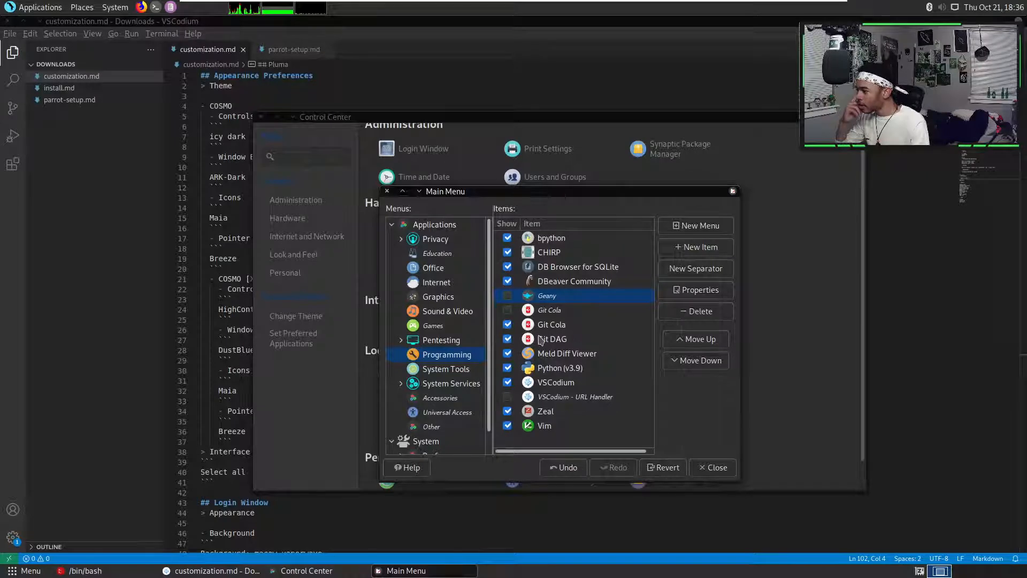
left_click(507, 324)
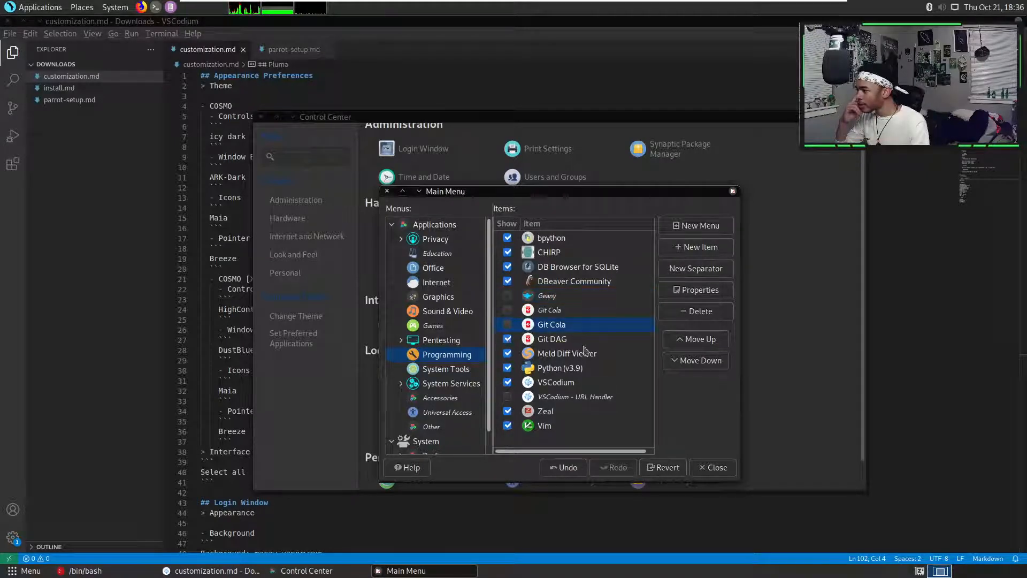
left_click(508, 340)
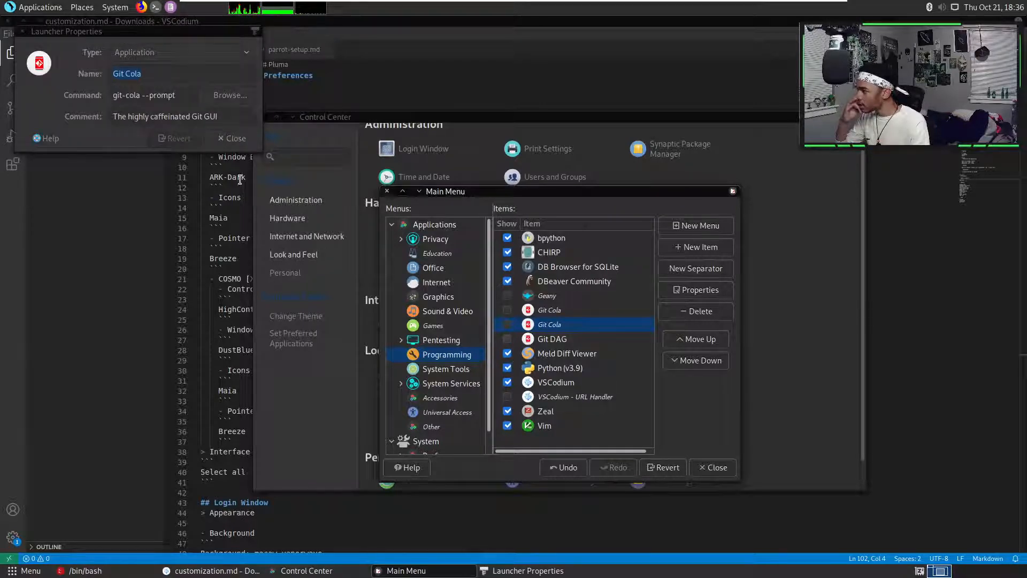
- Hide Zeal in the Programming category, try to move Neovim there from Accessories, and close the menu editor
left_click(239, 140)
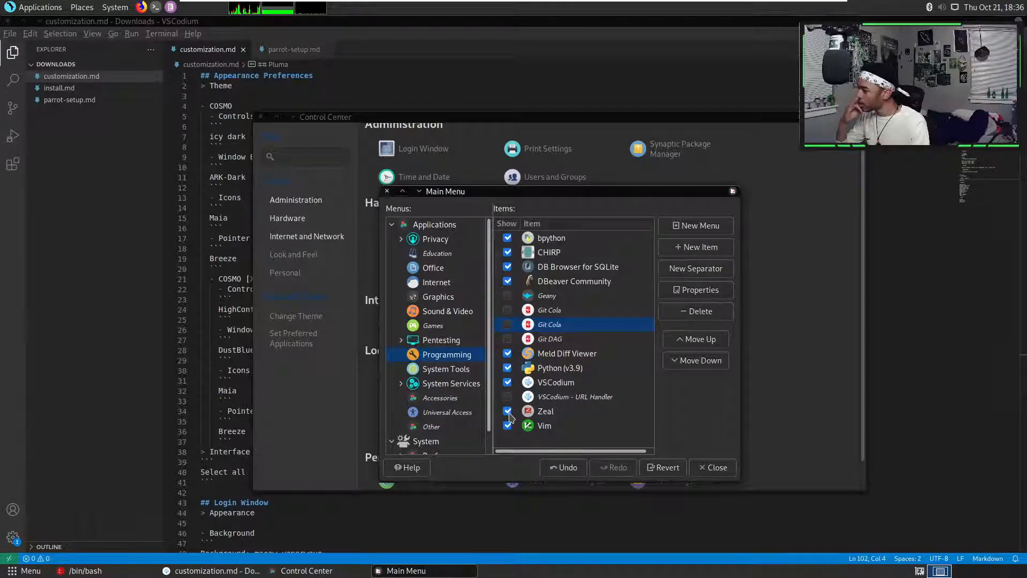
left_click(508, 412)
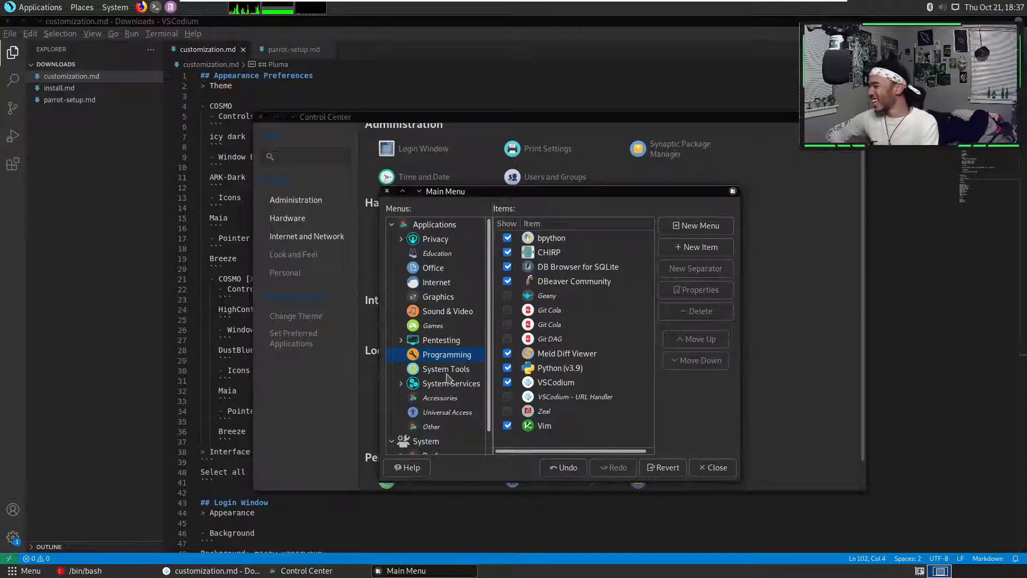
left_click(455, 399)
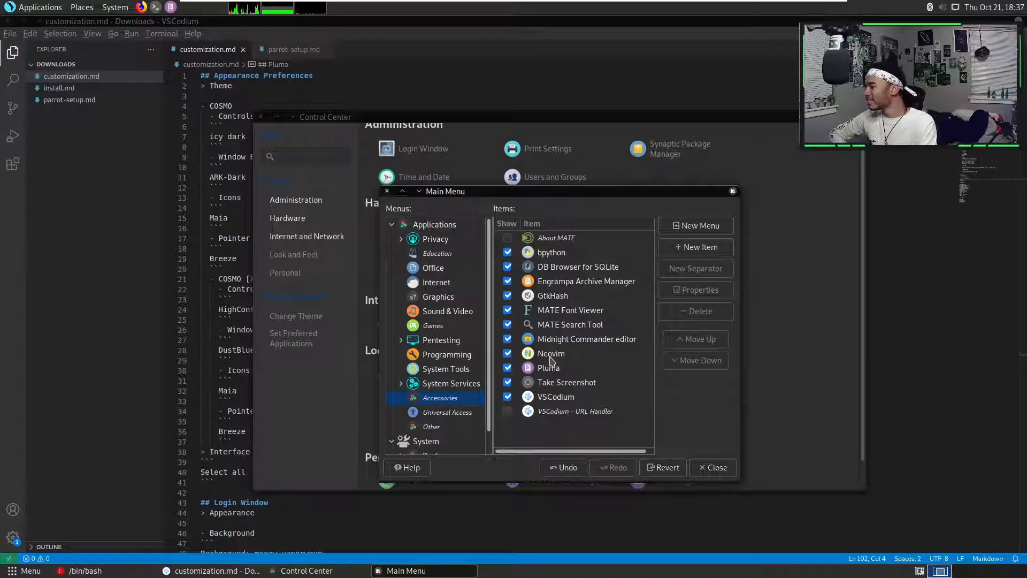
left_click_drag(551, 354, 444, 354)
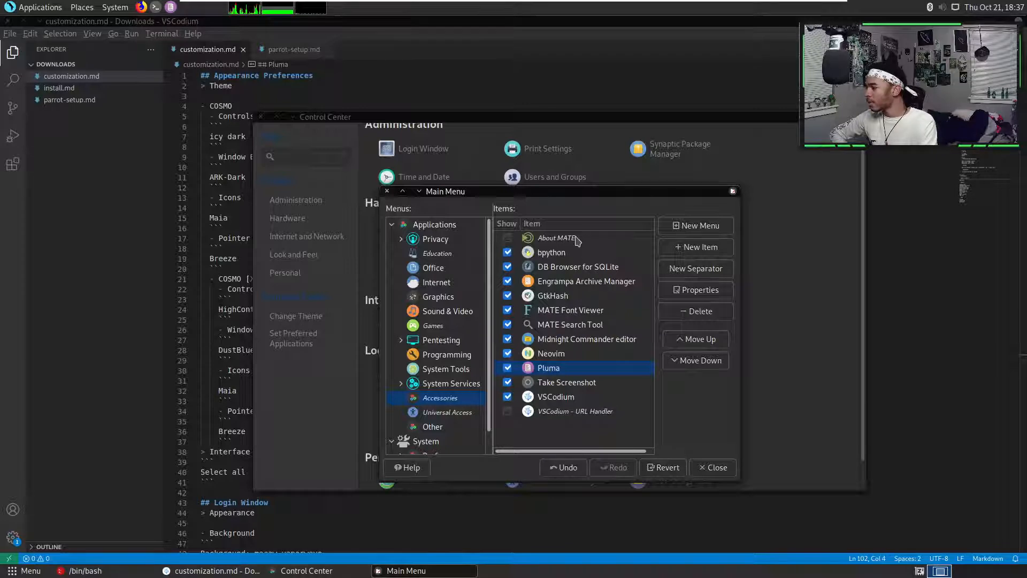
left_click(701, 468)
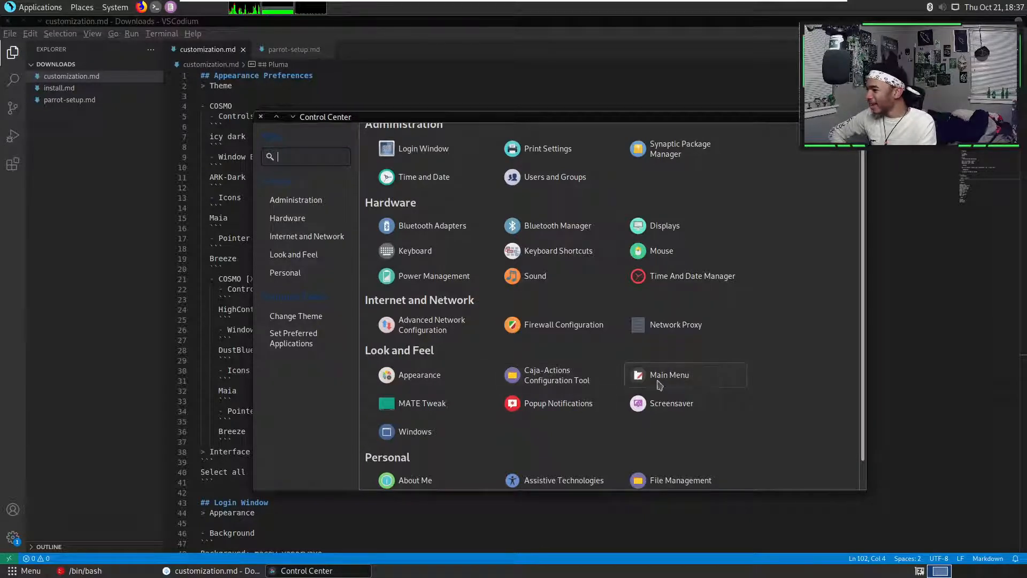
- Turn off desktop icons in MATE Tweak and look over its panel layout and window settings
left_click(428, 405)
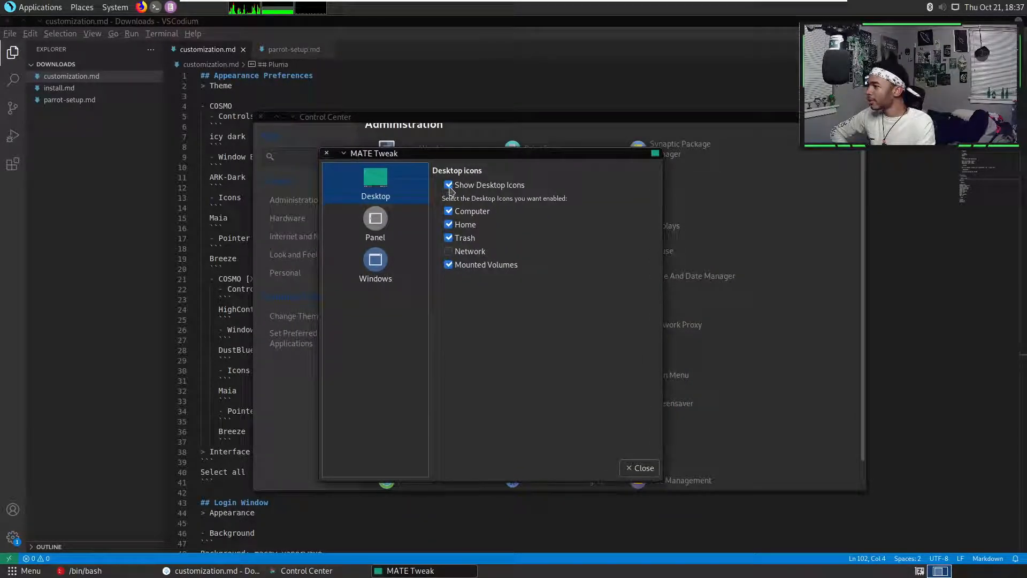
left_click(448, 186)
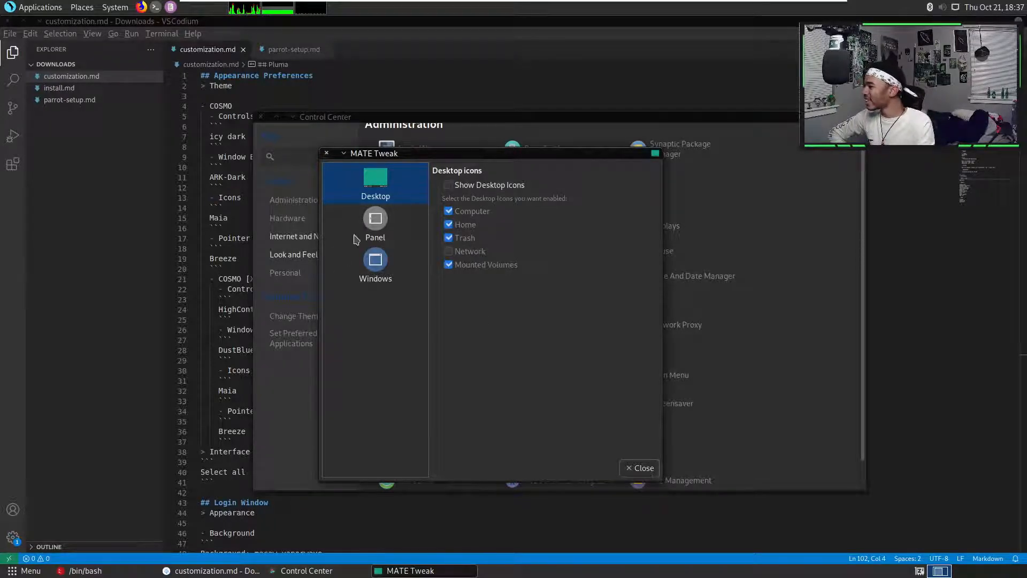
left_click(375, 225)
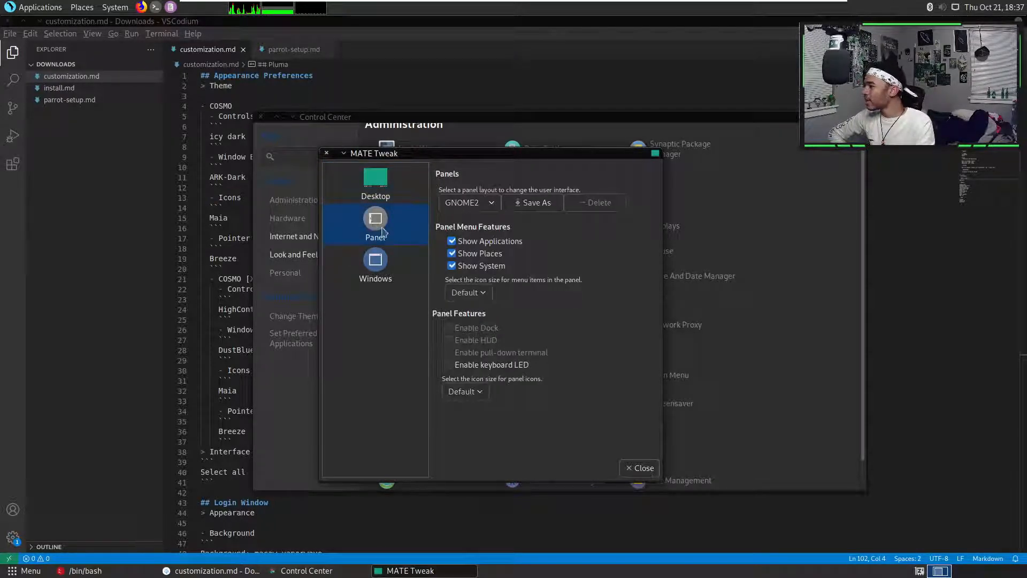
left_click(488, 209)
left_click(626, 247)
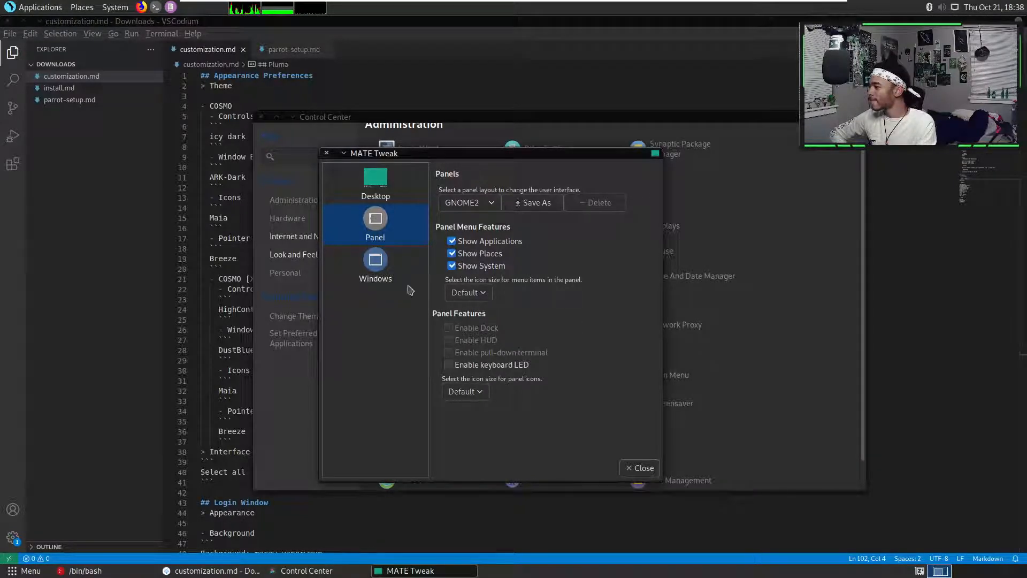
left_click(381, 272)
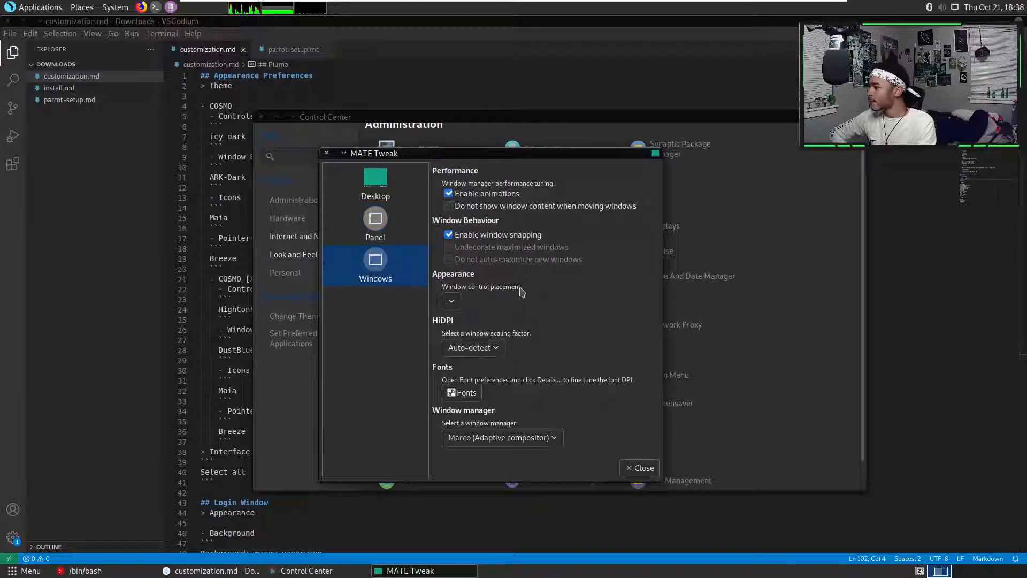
left_click(375, 235)
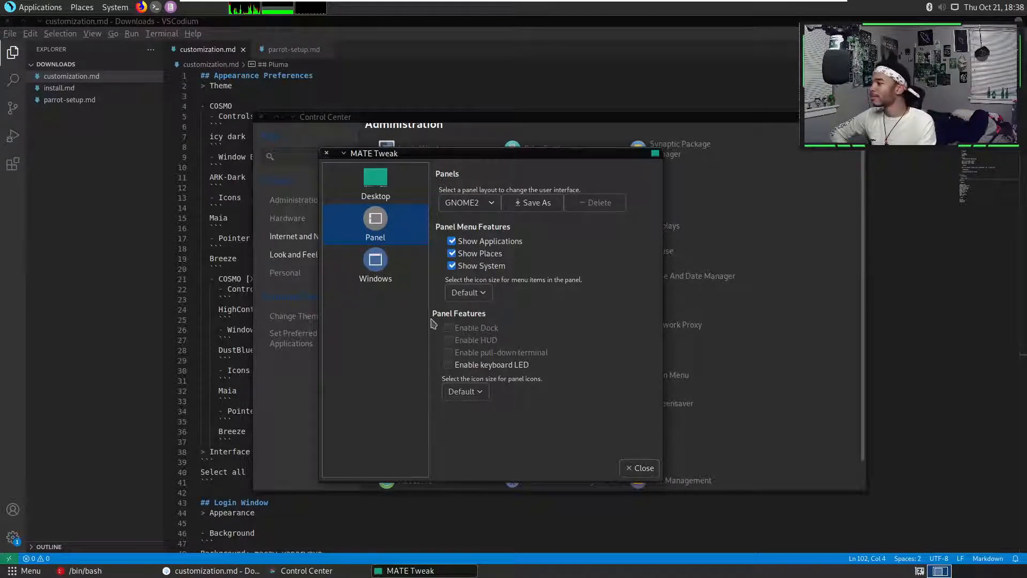
- Set the window control placement to Right (with menu) after trying Right, and check the HiDPI window scaling options
left_click(385, 281)
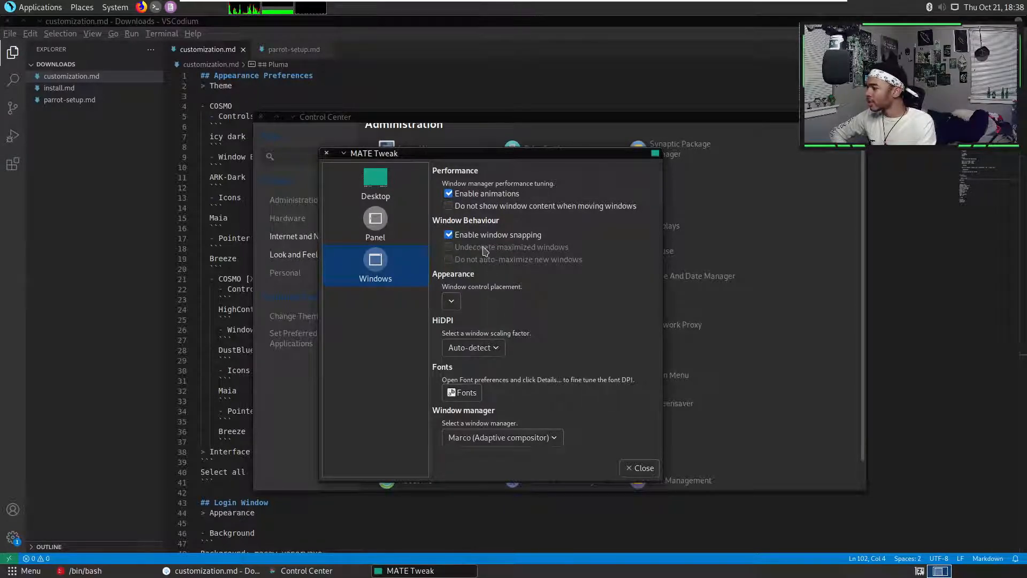
left_click(454, 304)
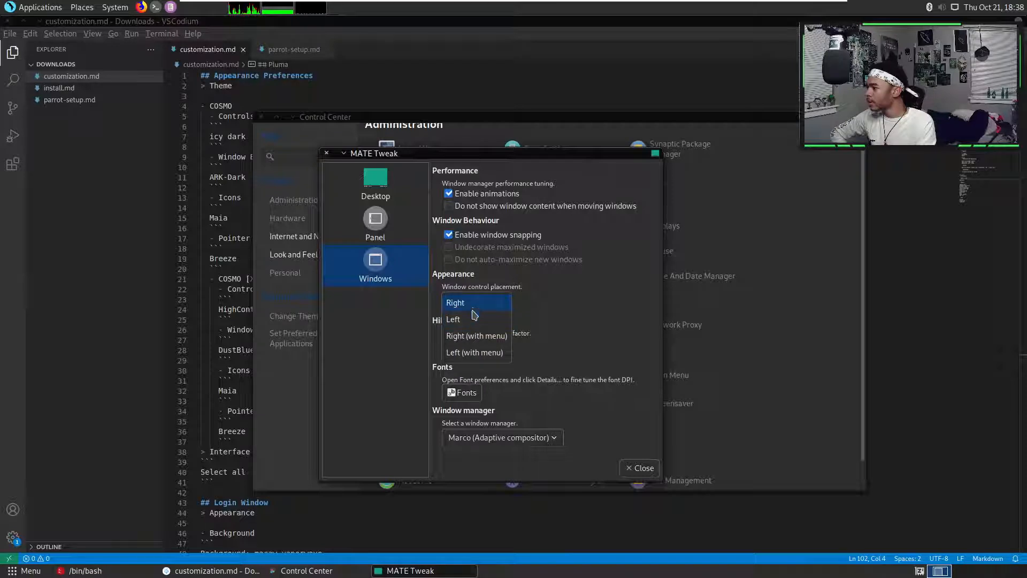
left_click(475, 309)
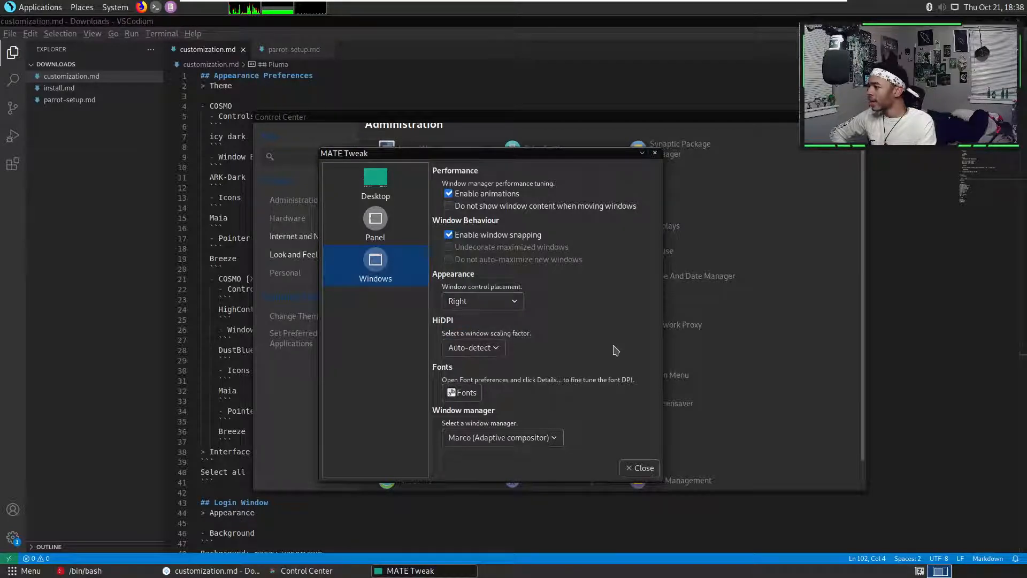
left_click(508, 308)
left_click(607, 326)
left_click(491, 307)
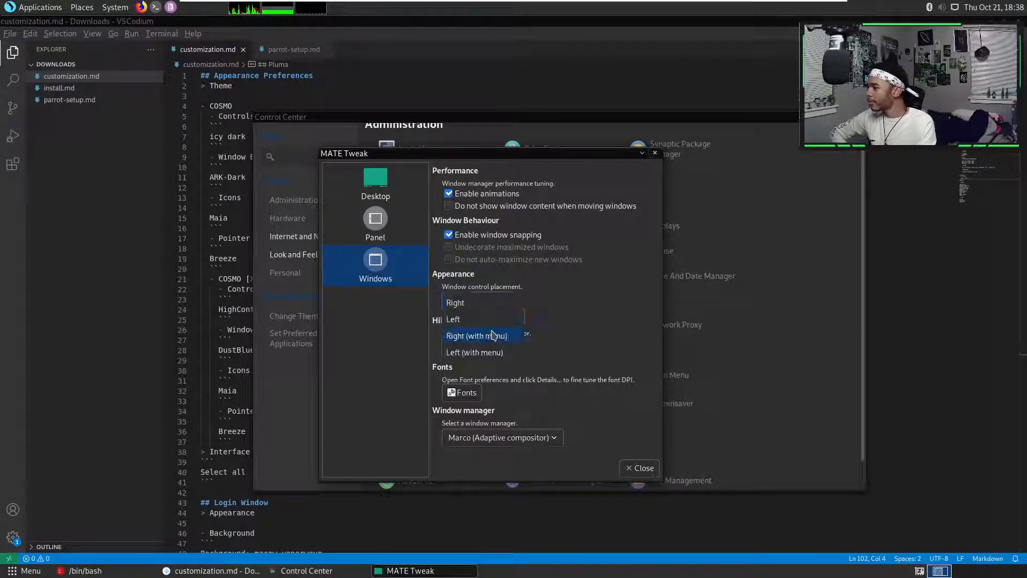
left_click(494, 338)
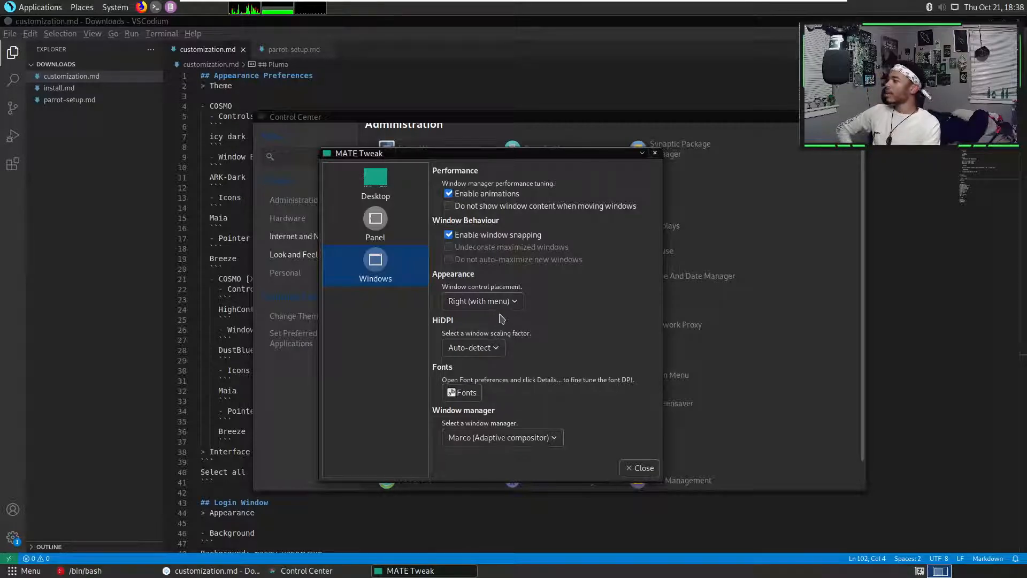
left_click(490, 353)
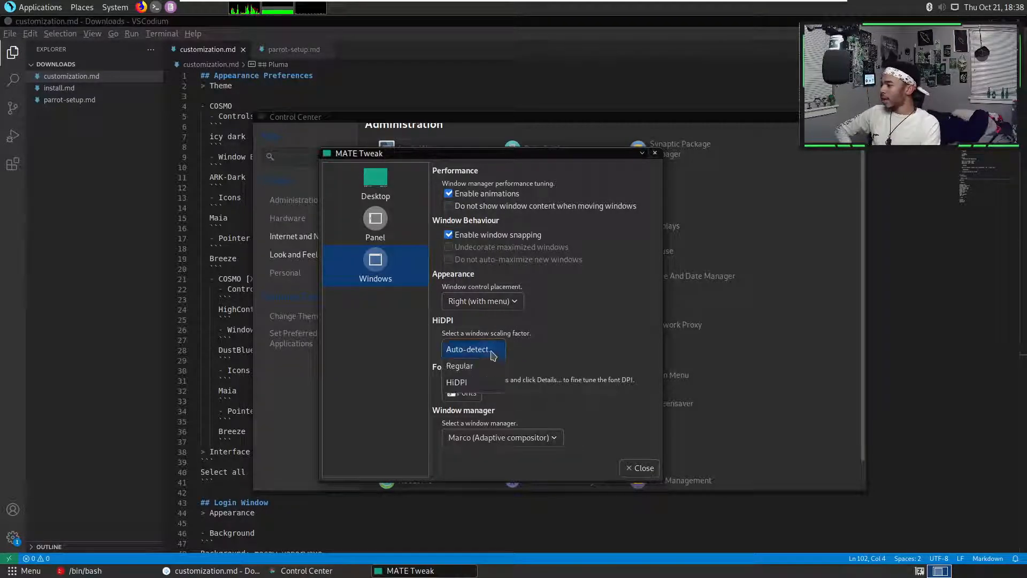
left_click(543, 355)
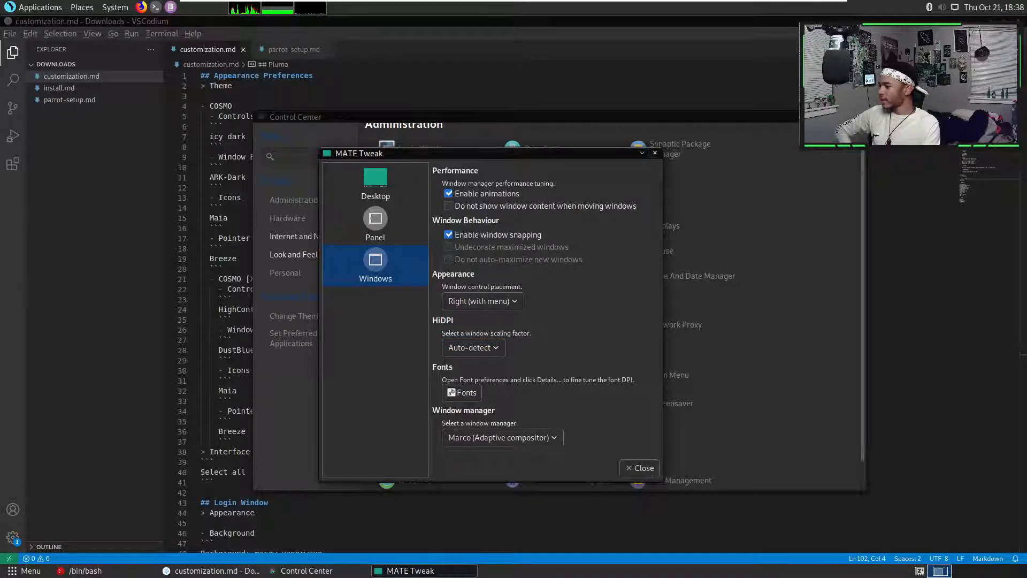
left_click(642, 468)
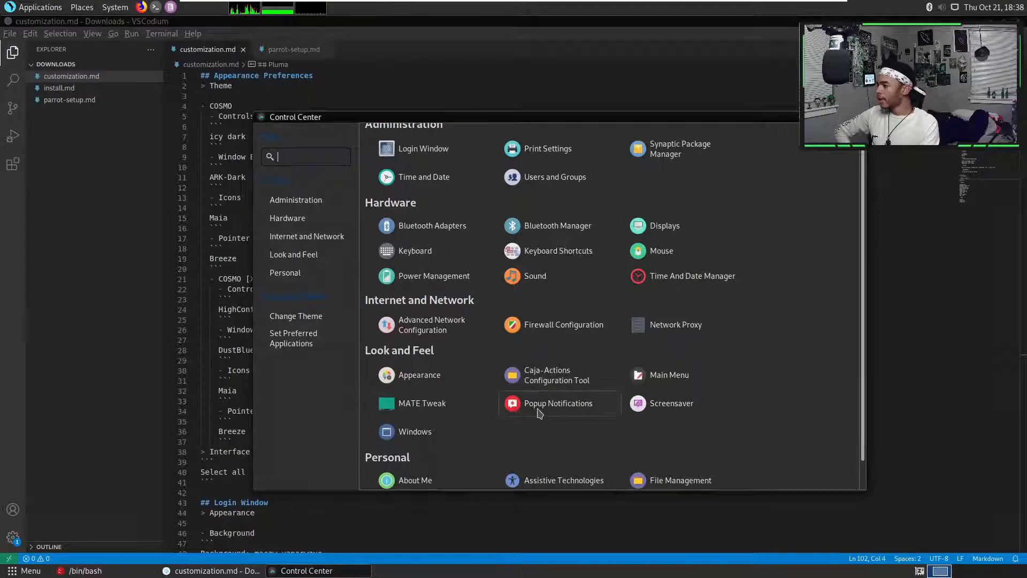
- Set the popup notification theme to Coco and preview a test notification
left_click(539, 412)
left_click(523, 250)
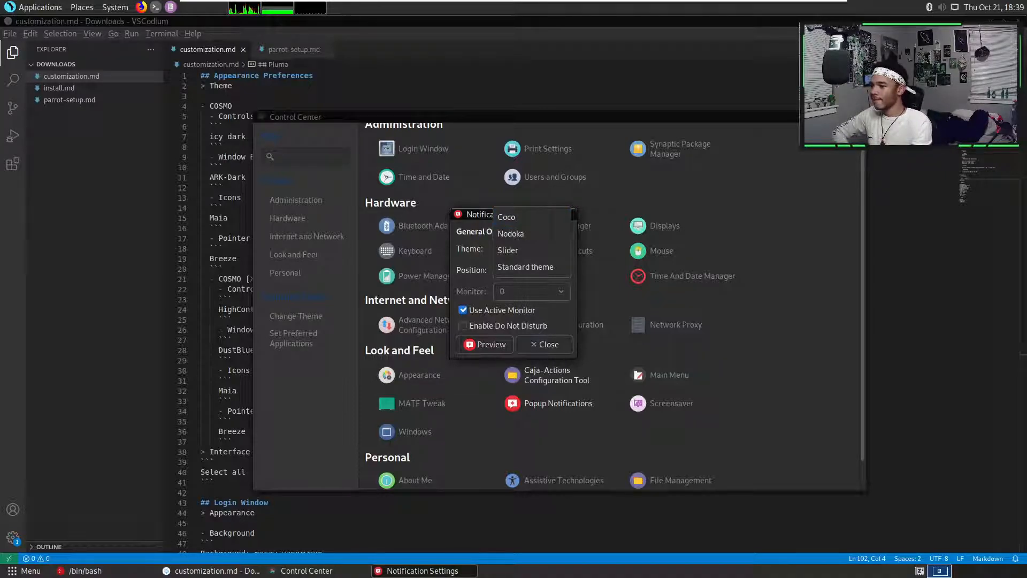
key("Escape")
left_click(539, 251)
left_click(533, 217)
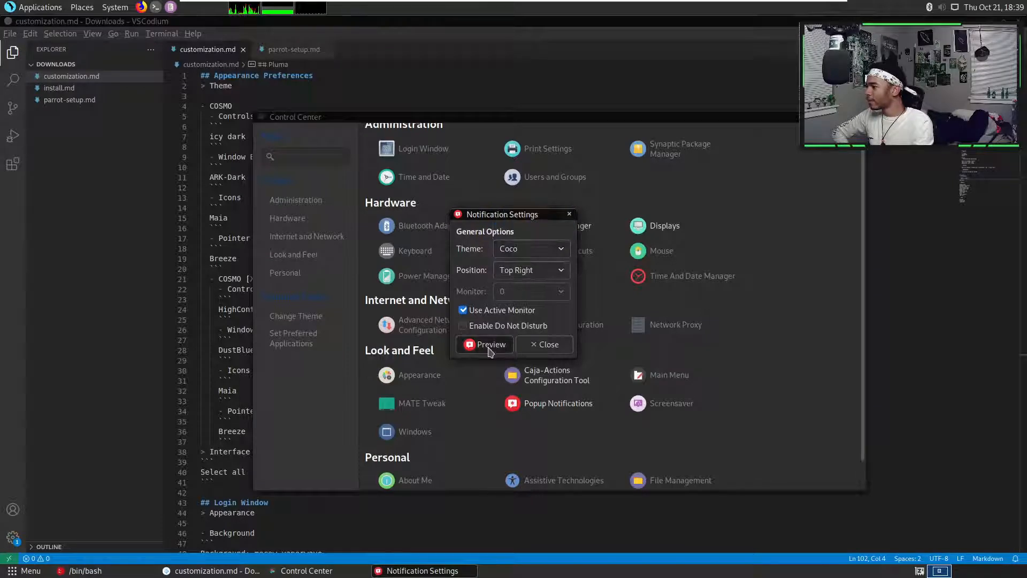
left_click(492, 346)
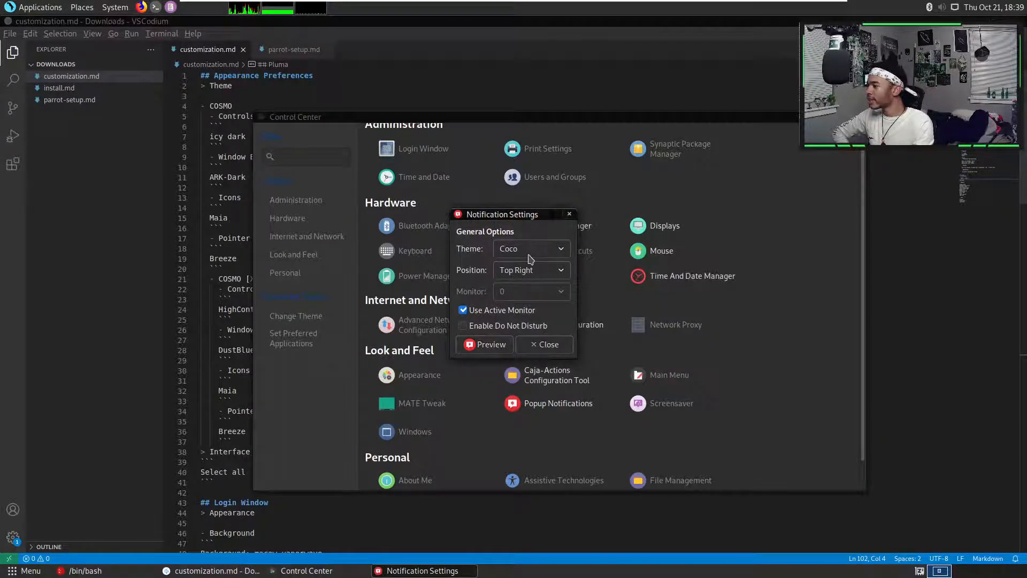
- Try the Standard theme, Slider and Nodoka notification themes, previewing a test notification with each
left_click(532, 249)
left_click(534, 300)
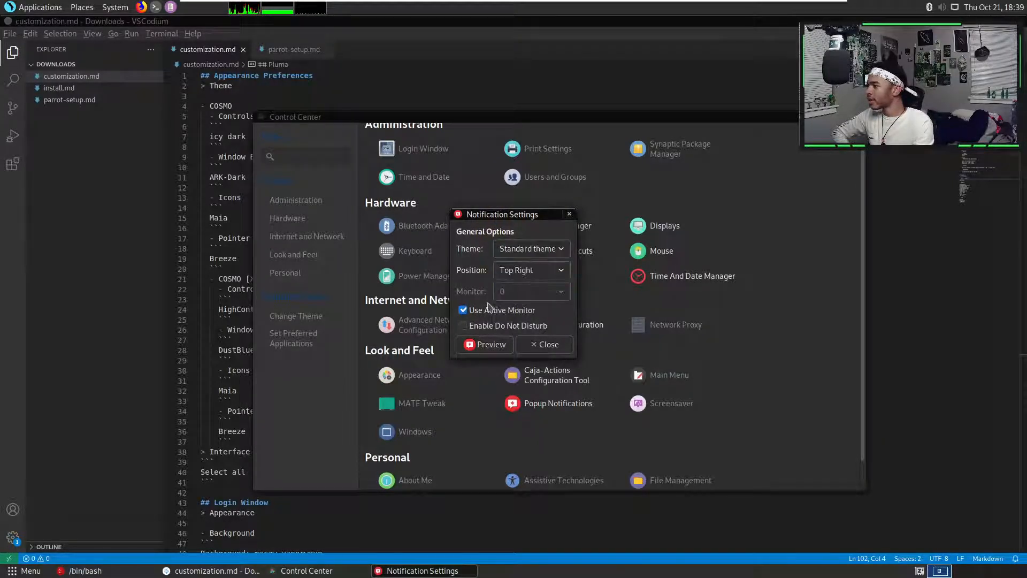
left_click(487, 347)
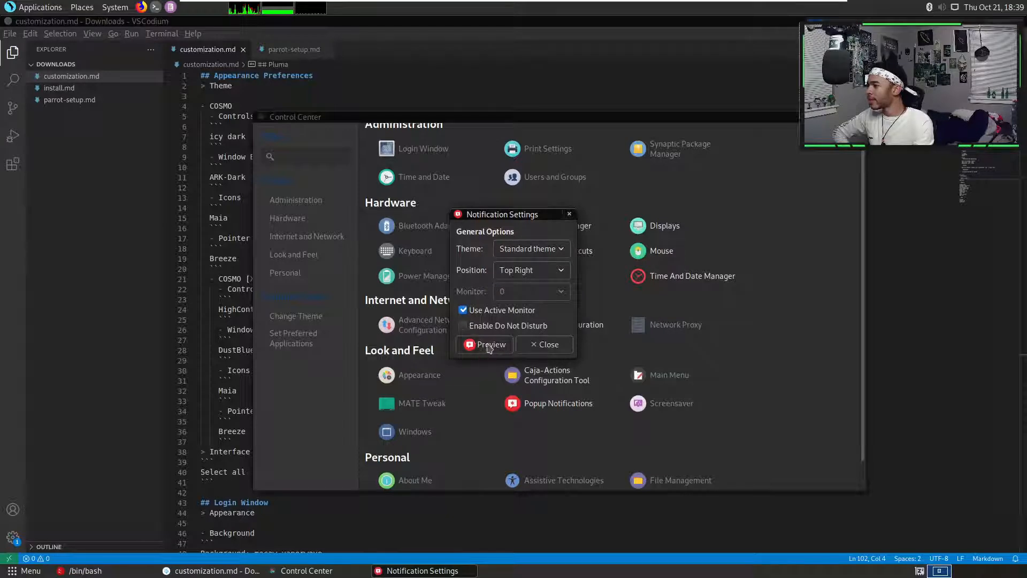
left_click(529, 249)
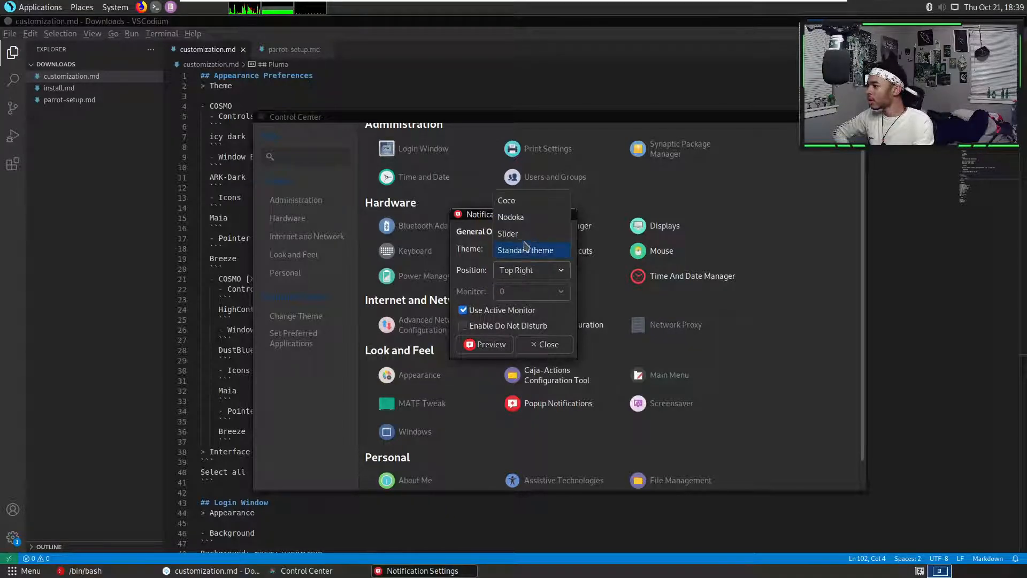
left_click(508, 233)
left_click(487, 345)
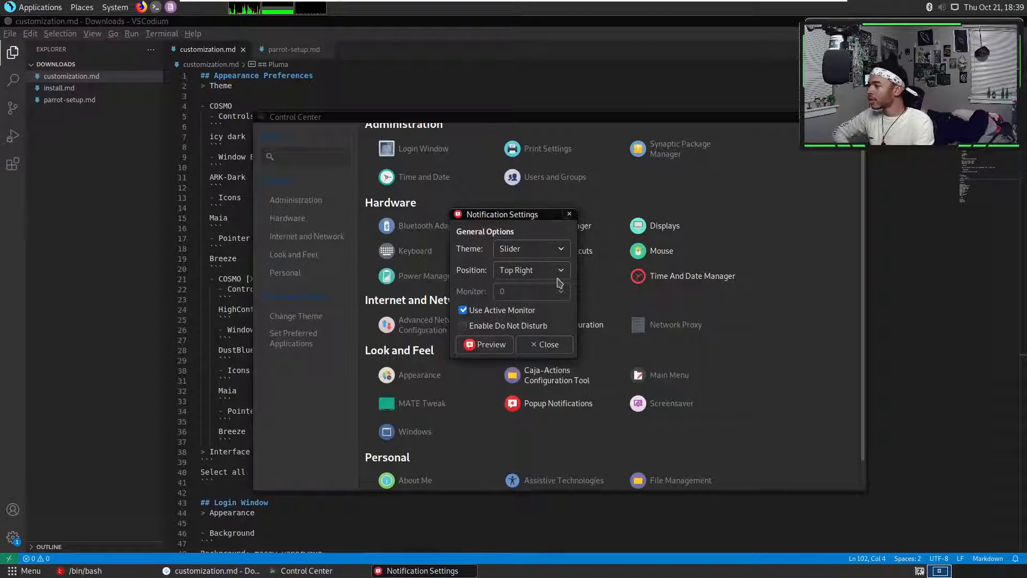
left_click(533, 250)
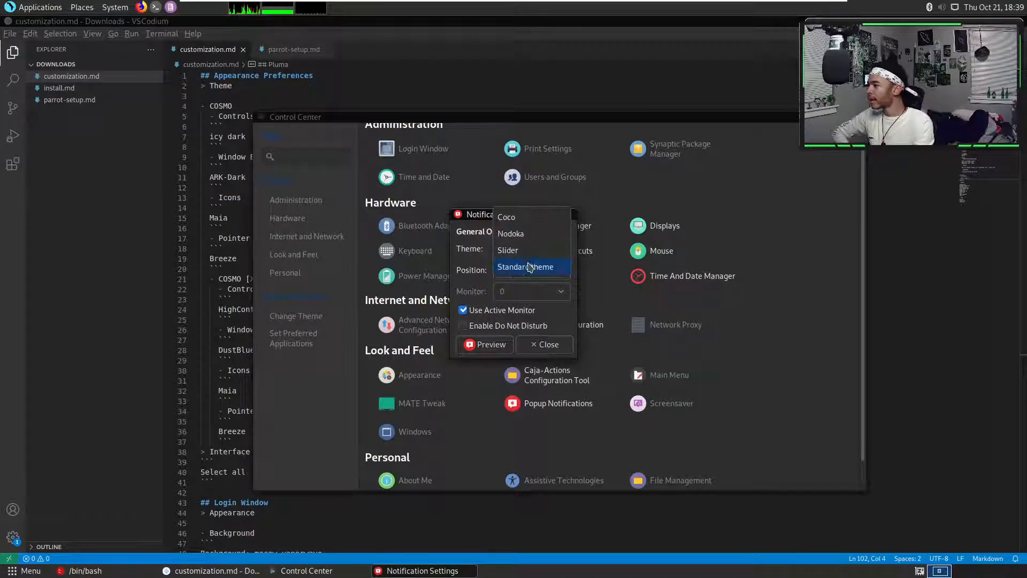
left_click(530, 235)
left_click(490, 347)
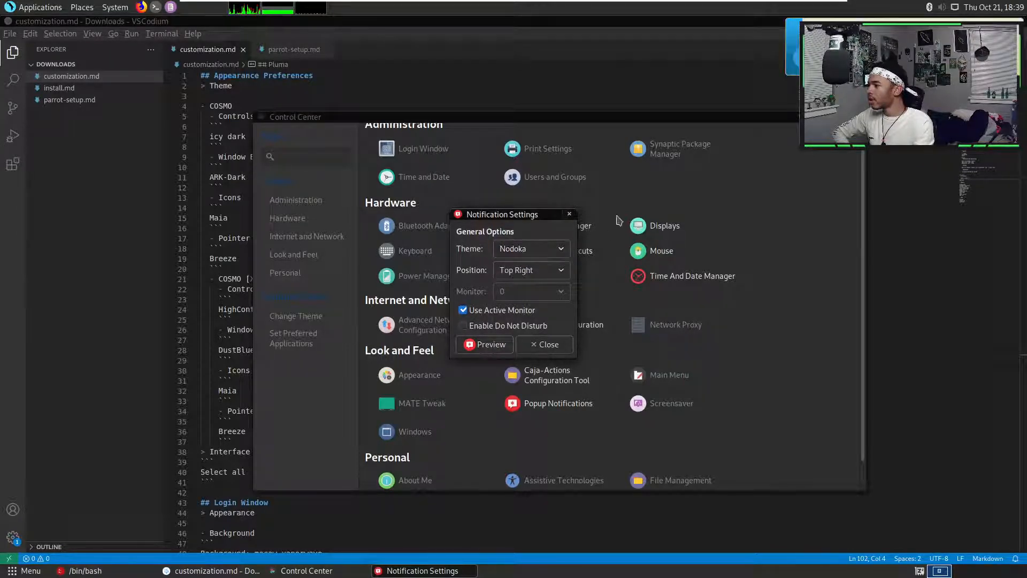
- Set the notification theme back to Coco and the position to Bottom Left, previewing each change
left_click(534, 252)
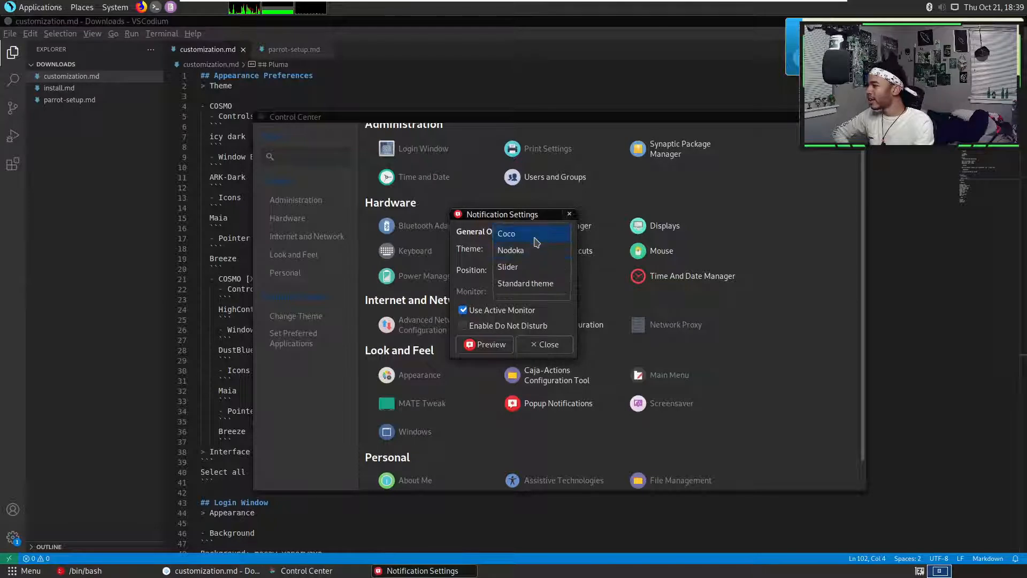
left_click(535, 234)
left_click(500, 348)
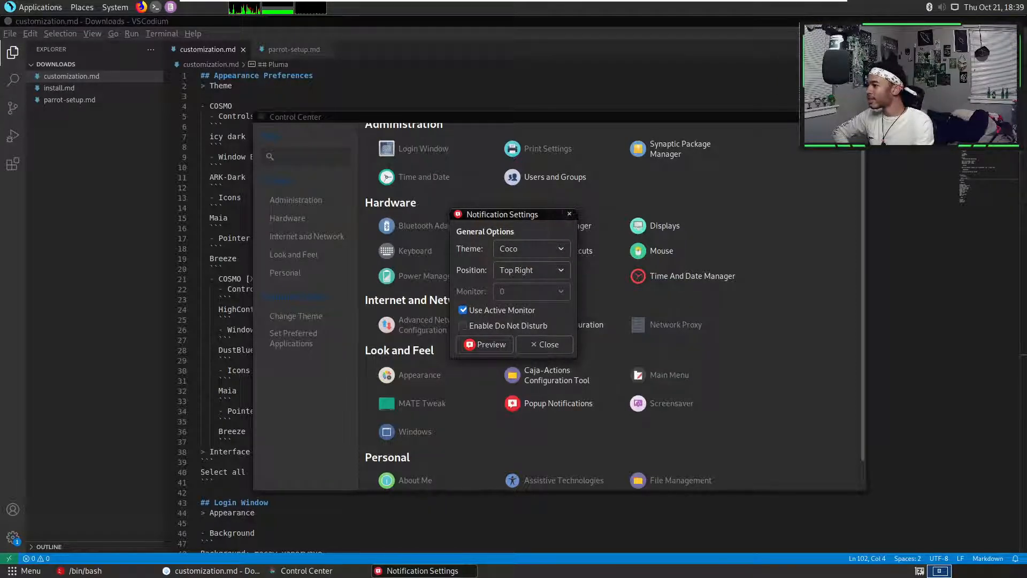
left_click(537, 273)
left_click(535, 289)
left_click(488, 349)
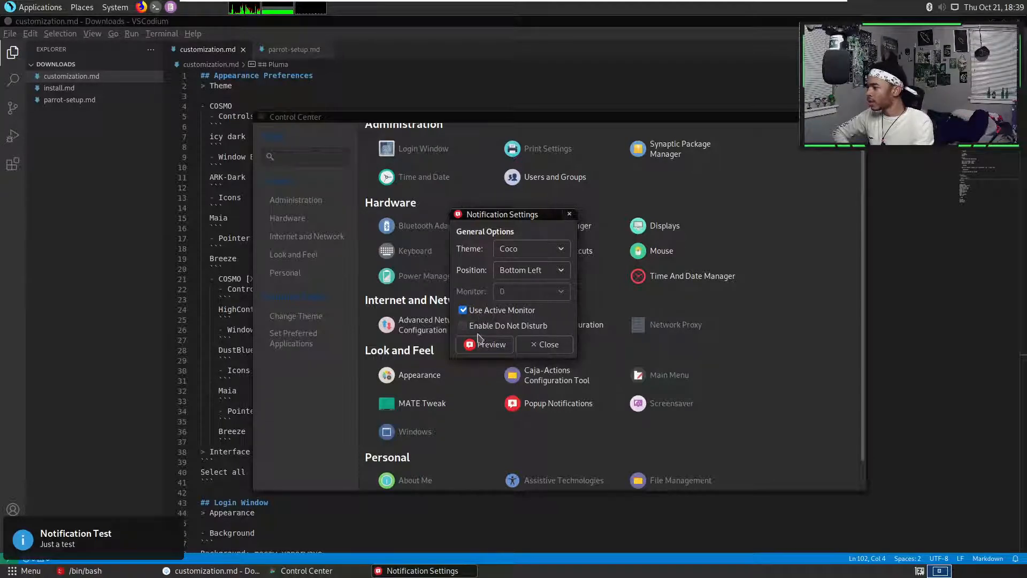
left_click(535, 345)
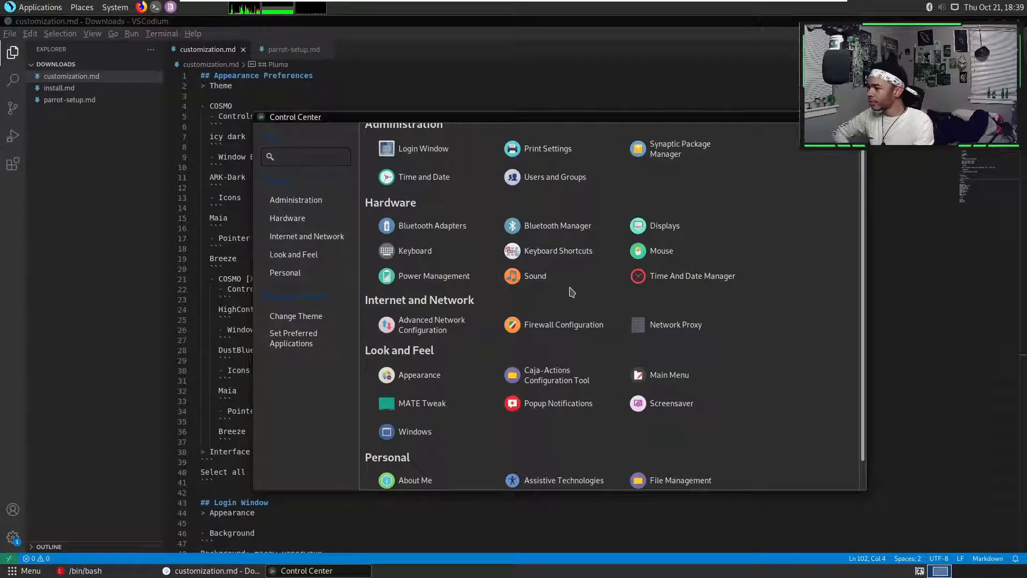
- Set the screensaver theme to Cosmos in the screensaver preferences
scroll(561, 318, "down", 1)
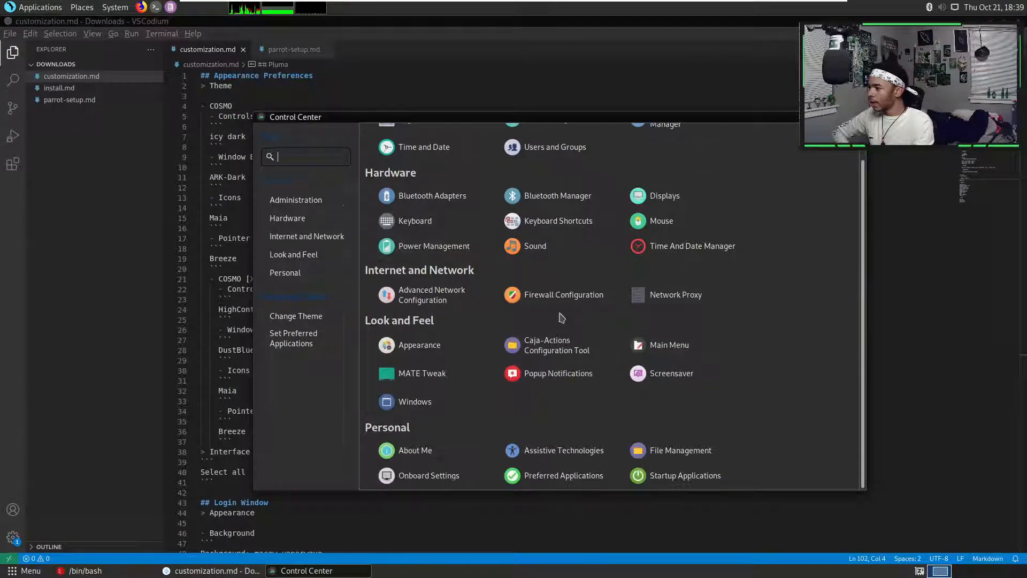
left_click(655, 378)
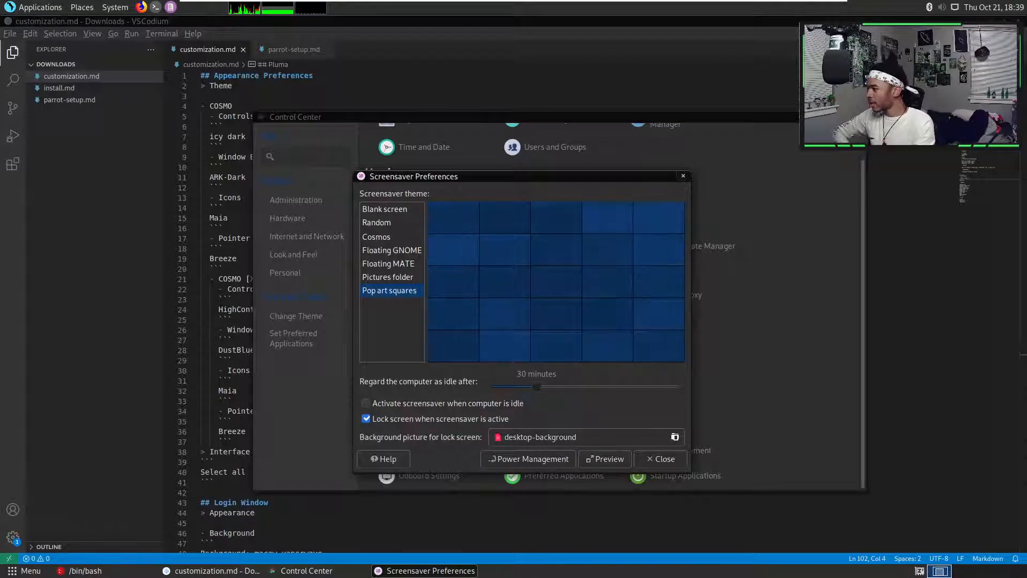
left_click(375, 239)
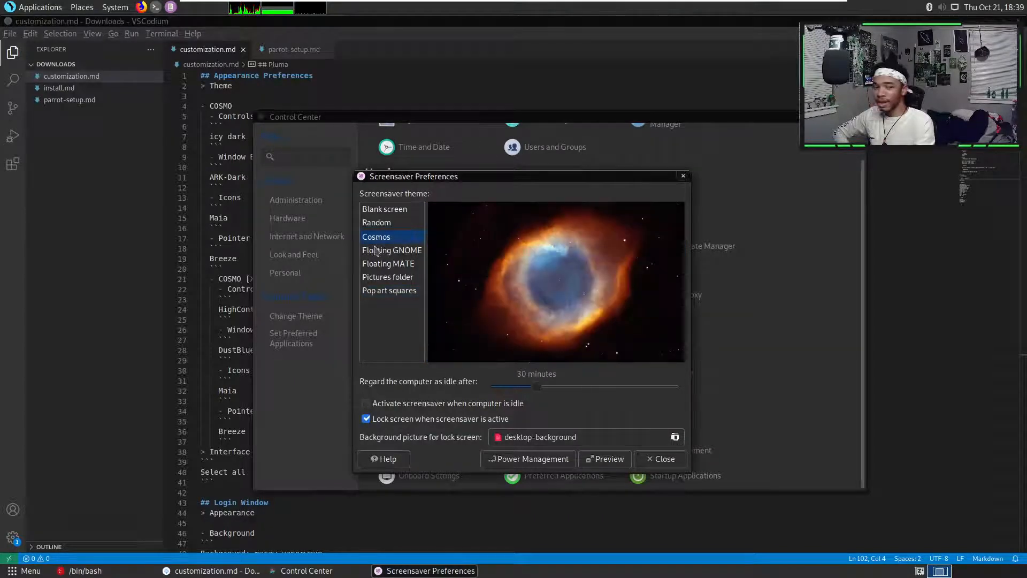
- Set the screensaver theme to Blank screen and close the screensaver preferences
left_click(383, 212)
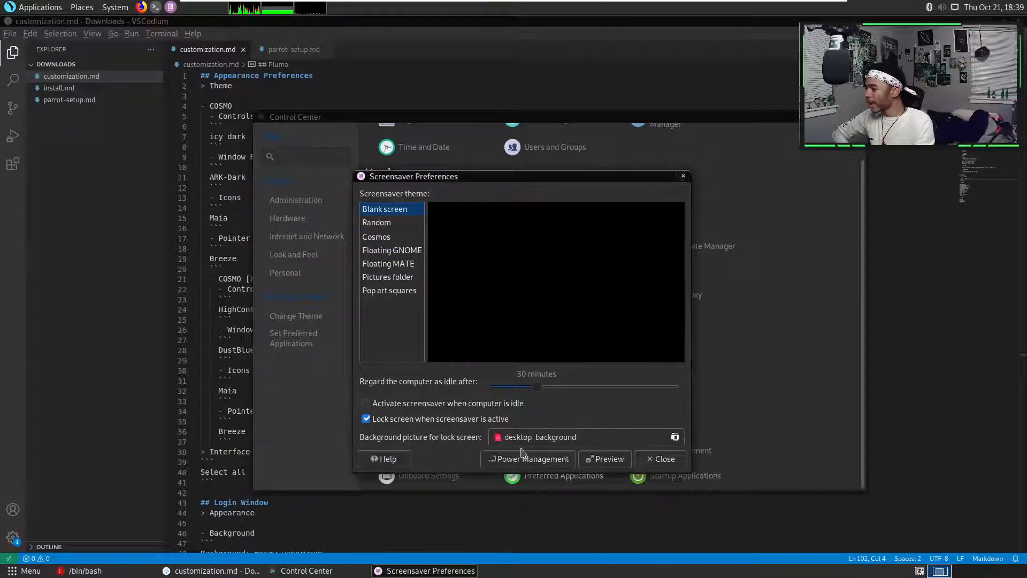
left_click(658, 460)
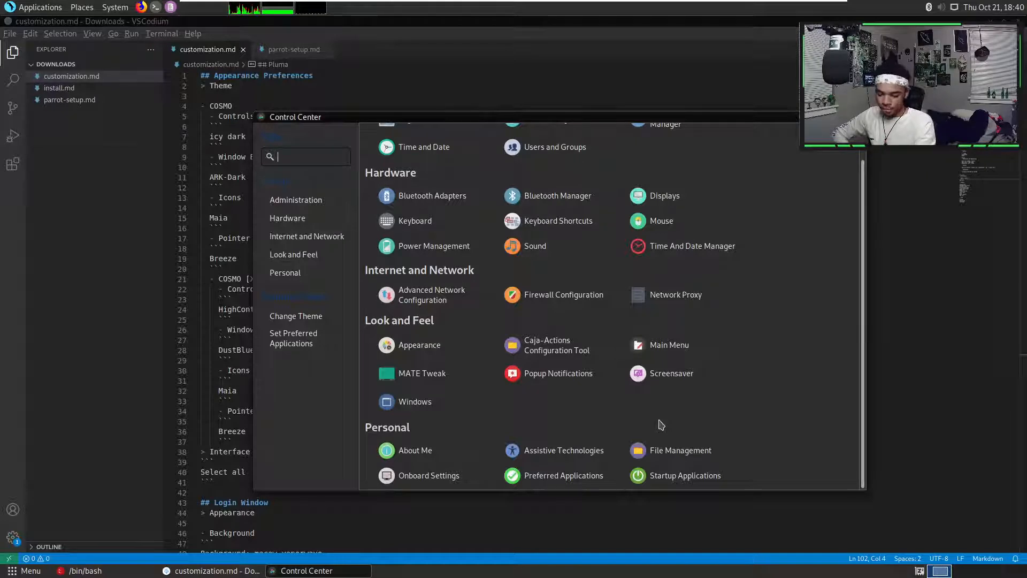
- Review the window preferences and enable centering of new windows in the placement settings
left_click(437, 408)
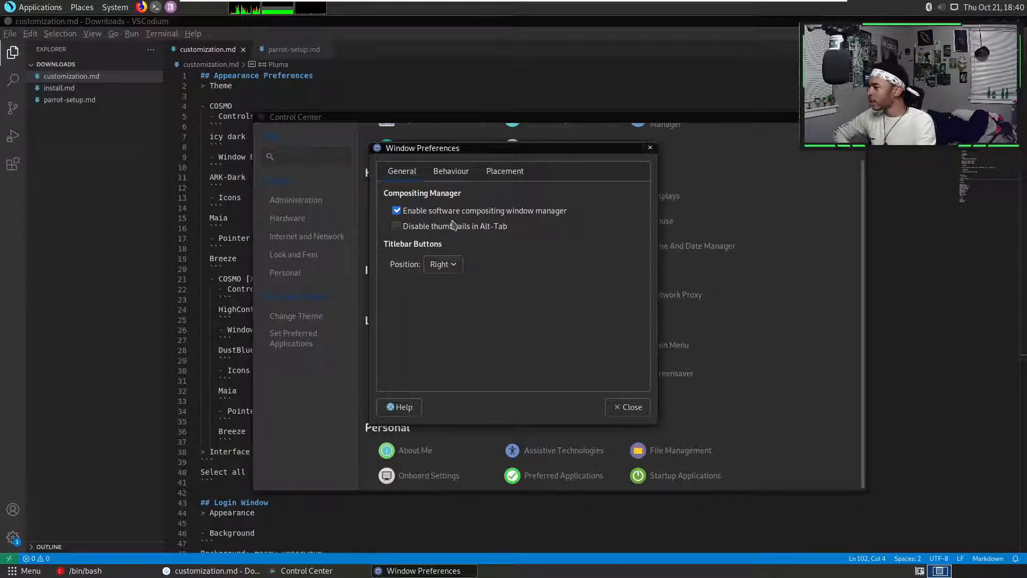
left_click(449, 171)
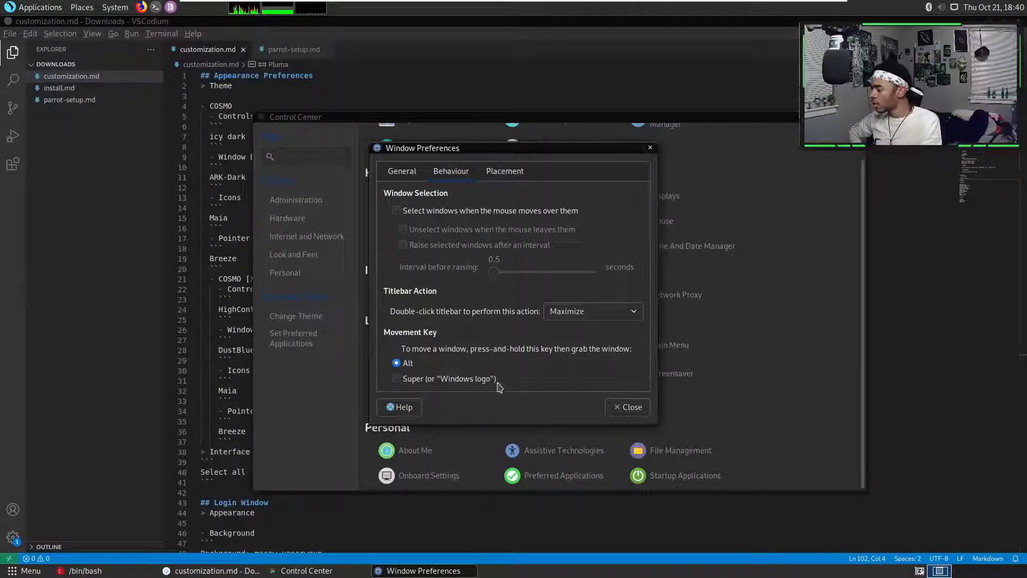
left_click(493, 171)
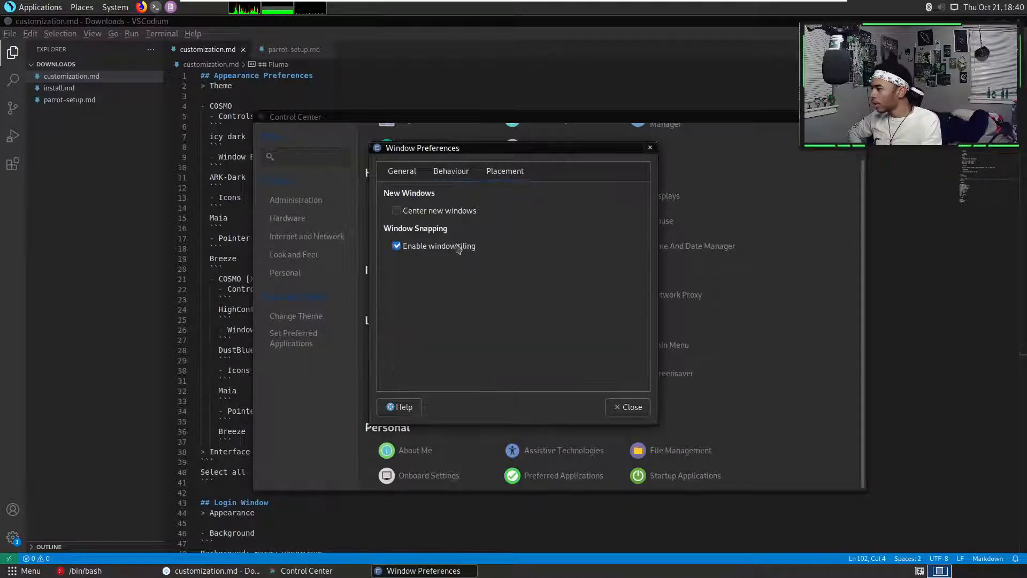
left_click(420, 211)
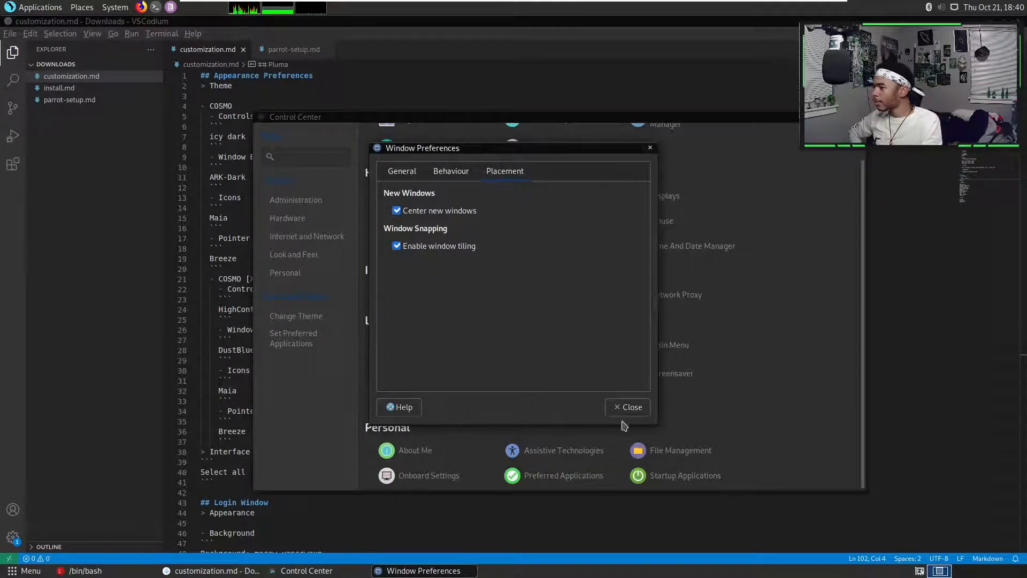
left_click(628, 407)
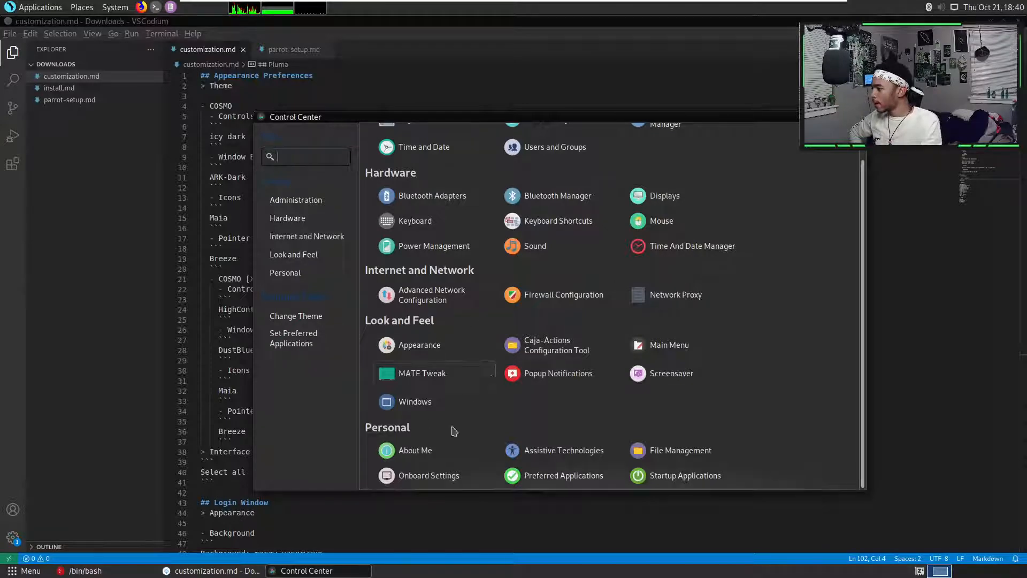
- Open the About Me details and bring up the image chooser for the account's profile picture
left_click(427, 453)
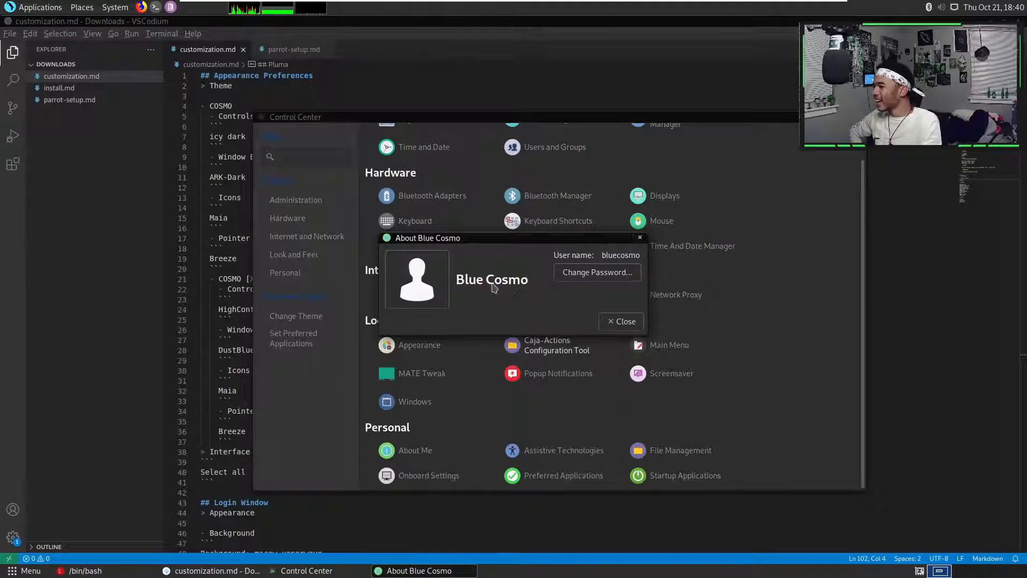
left_click(425, 289)
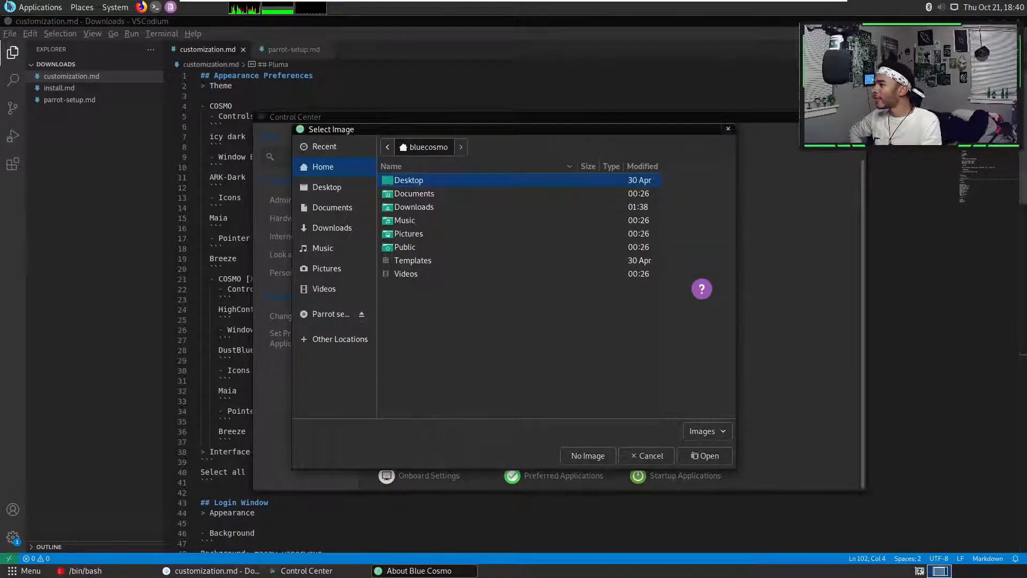
- Switch to Firefox, open the CosmodiumCS site from the top sites and maximize the browser window
left_click(140, 7)
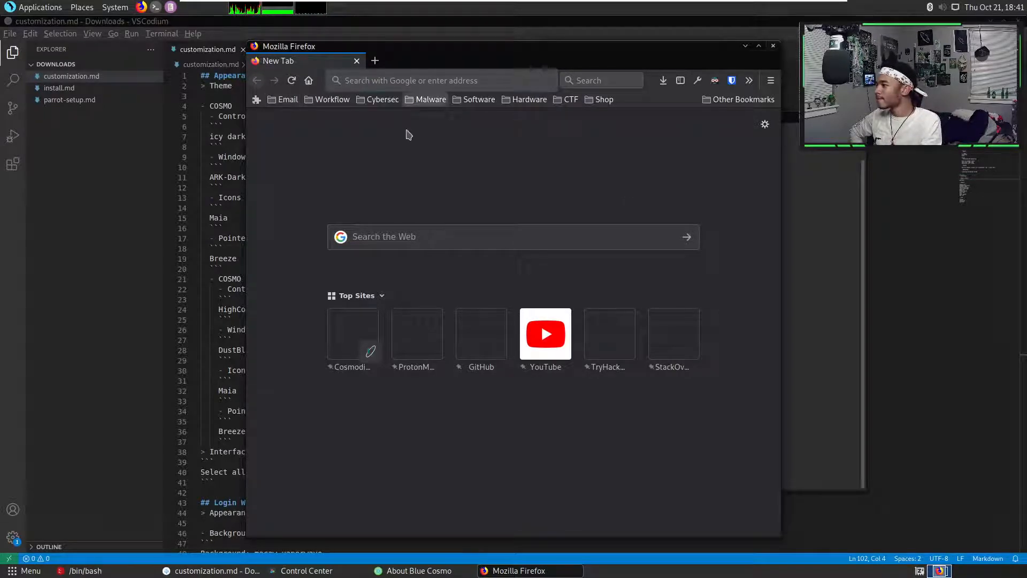
left_click(347, 337)
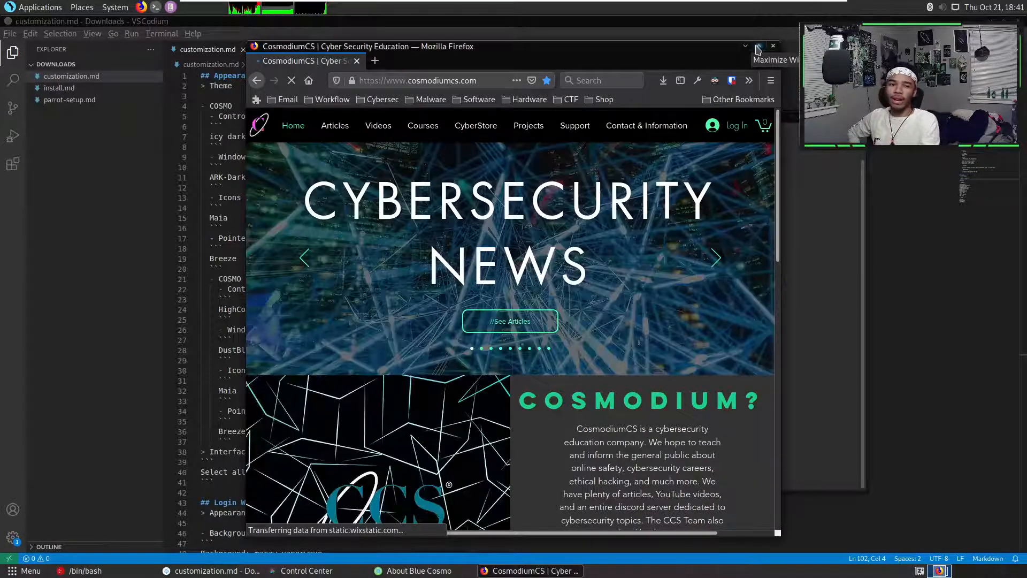
left_click(758, 46)
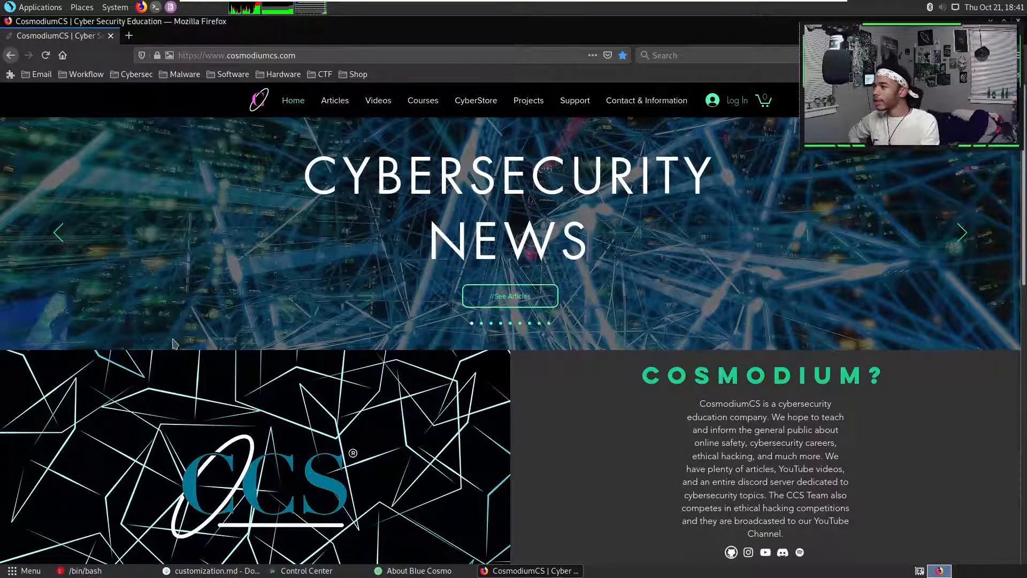
- Go to the site's CyberStore and open its Wallpapers collection to browse the available designs
left_click(476, 102)
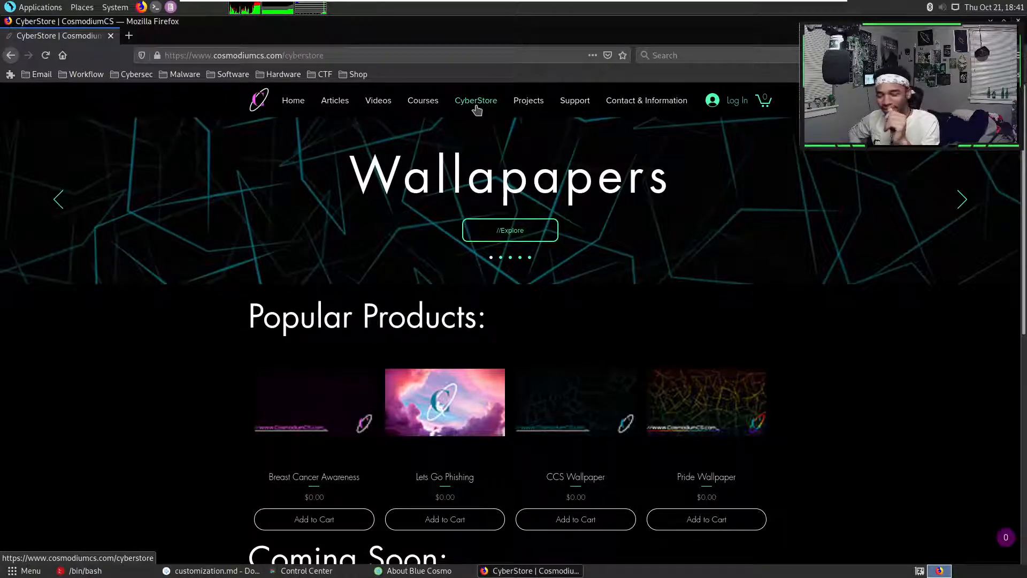
scroll(647, 251, "down", 3)
scroll(615, 235, "up", 3)
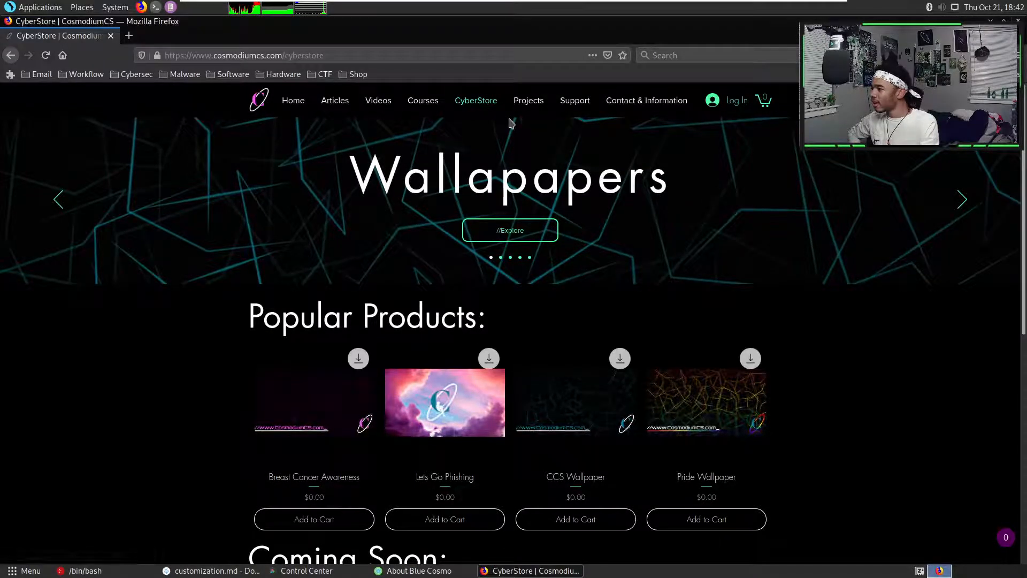
left_click(523, 231)
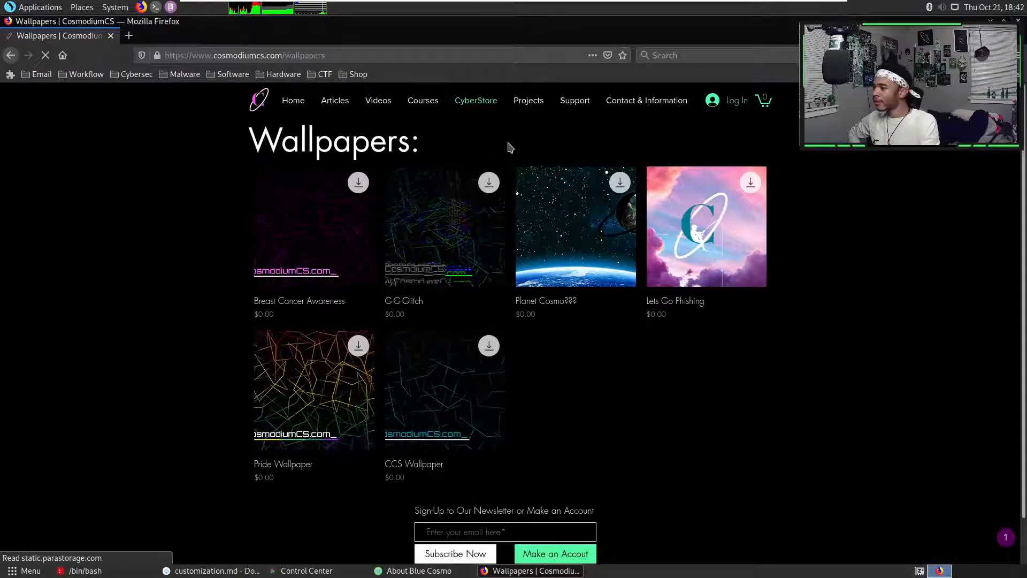
mouse_move(709, 211)
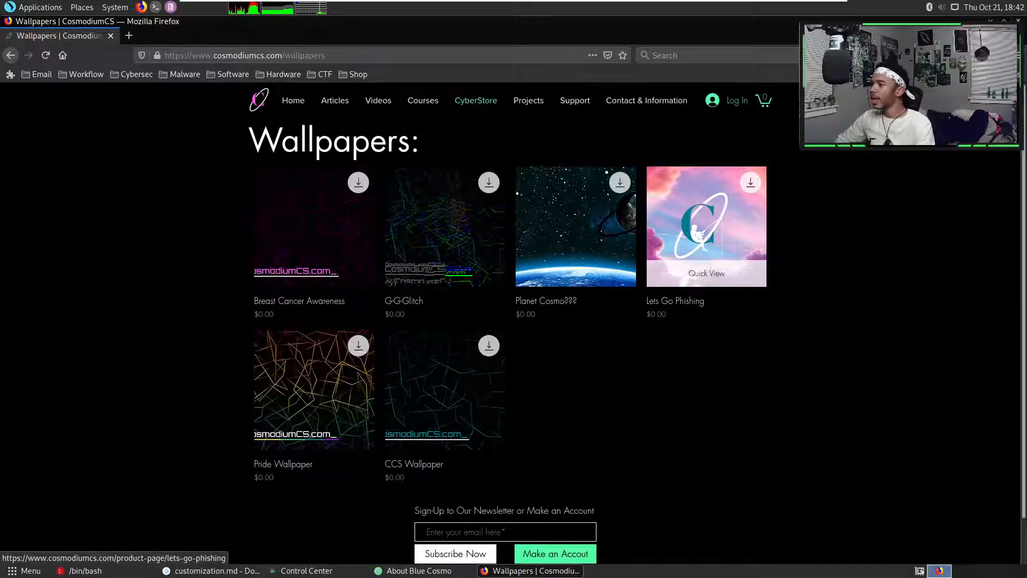
- Minimize the virtual machine to view the host desktop's wallpaper and restore it
mouse_move(659, 5)
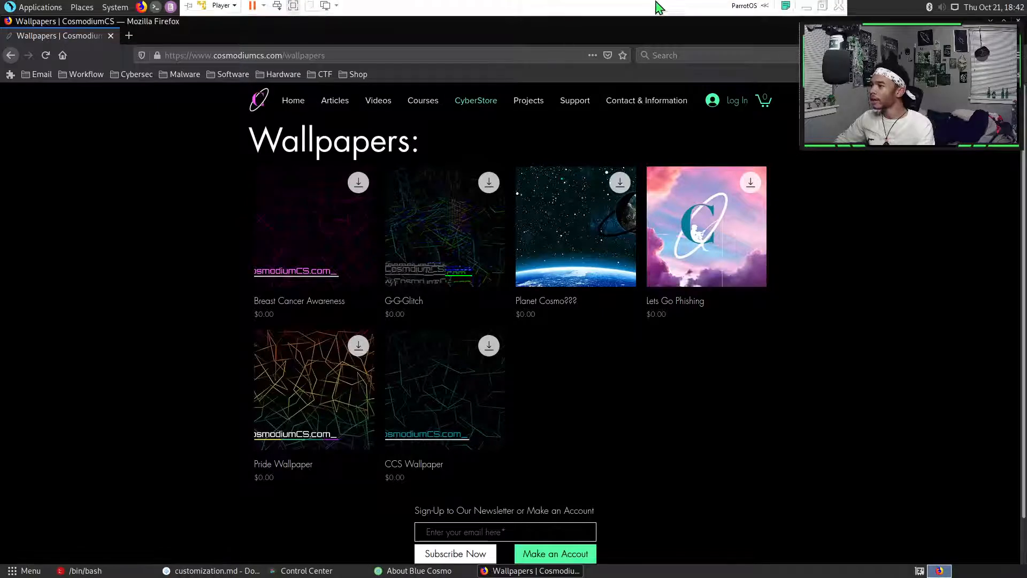
left_click(805, 7)
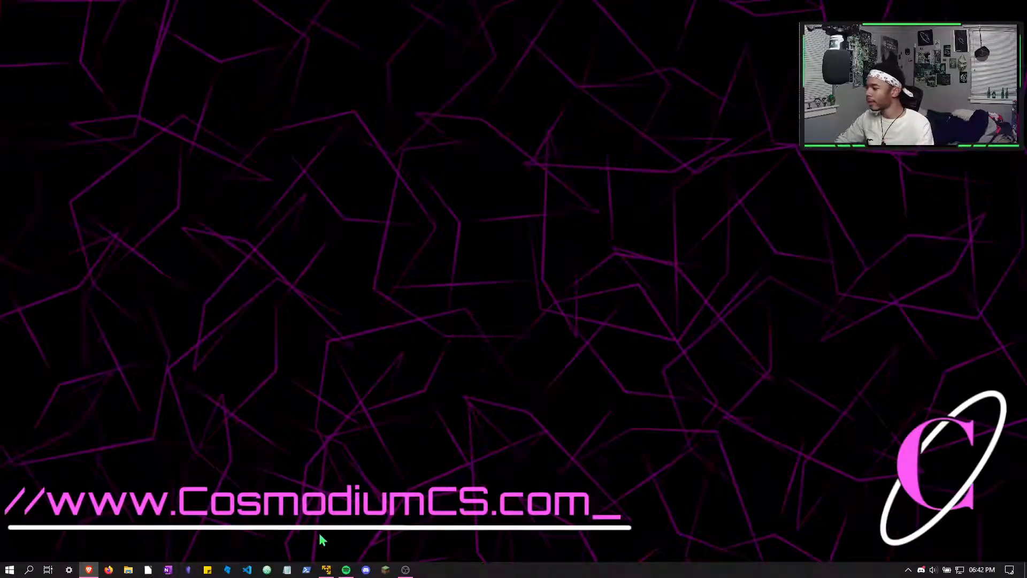
left_click(326, 570)
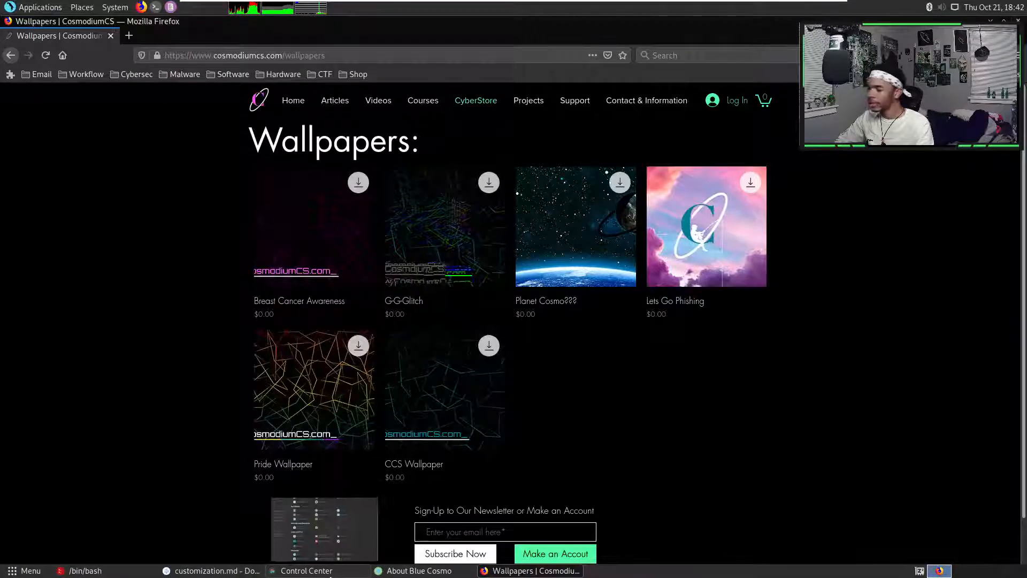
- Add the Planet Cosmo??? wallpaper to the cart from its quick view and check the cart
mouse_move(590, 255)
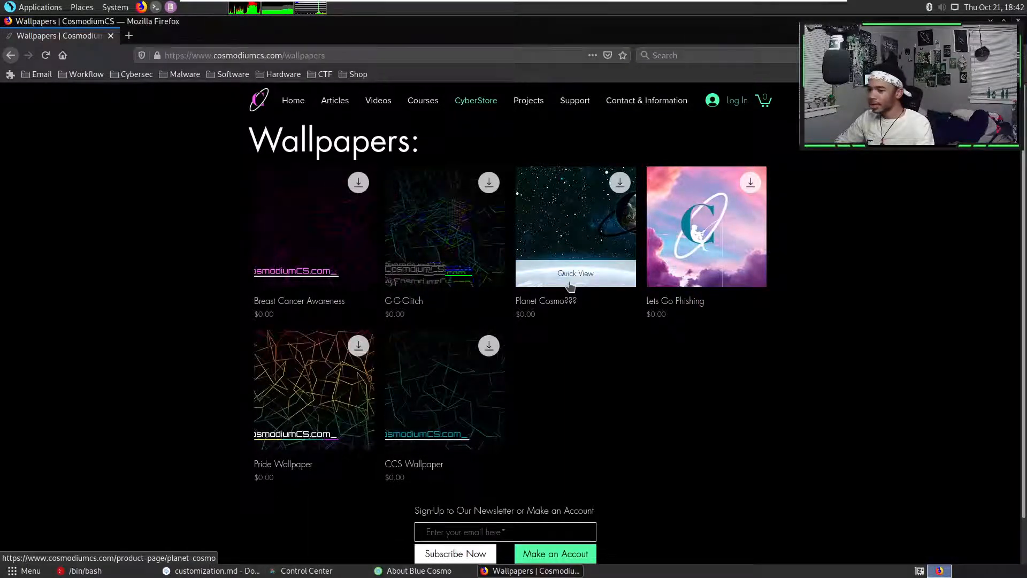
left_click(568, 267)
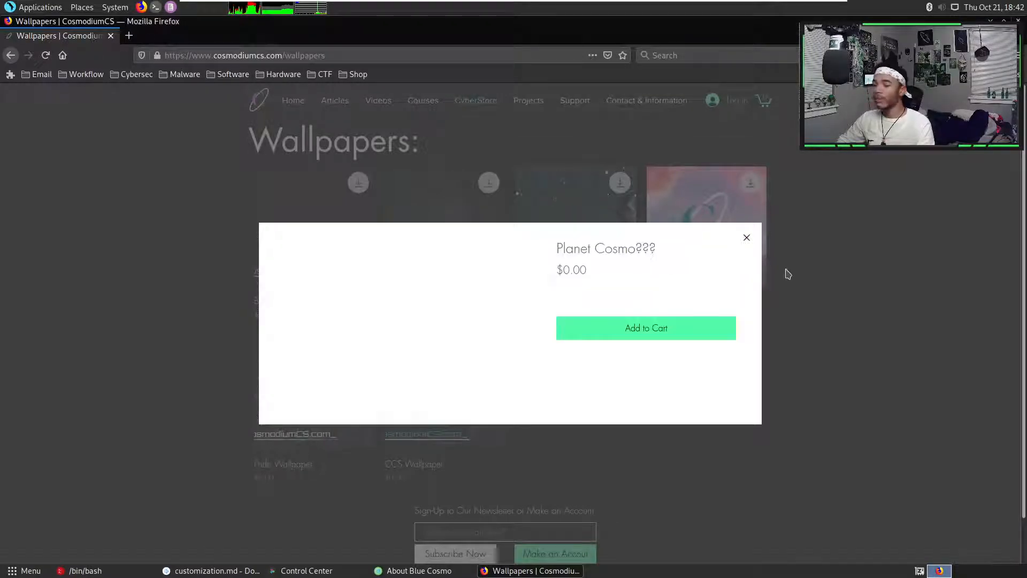
left_click(666, 334)
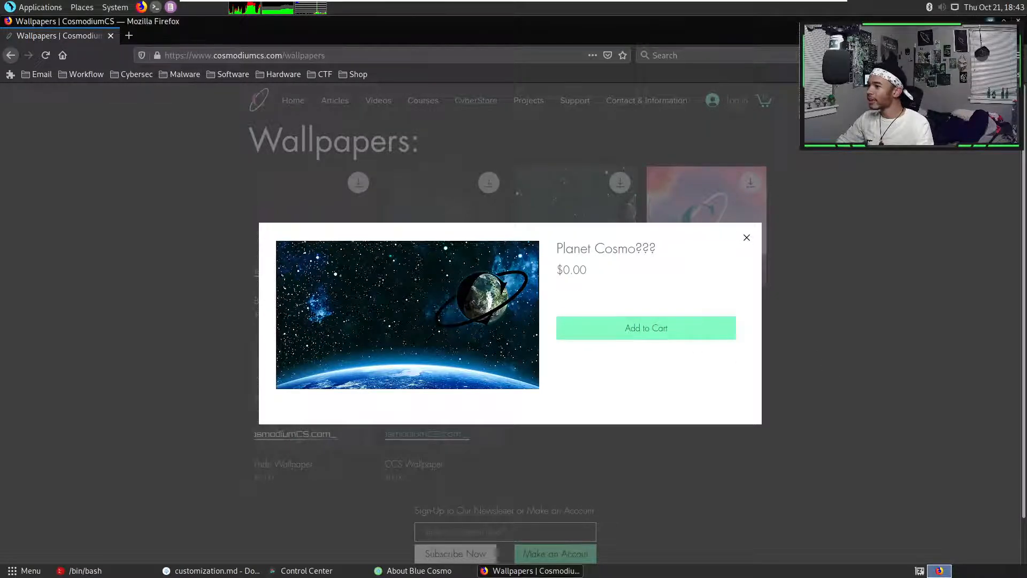
left_click(991, 20)
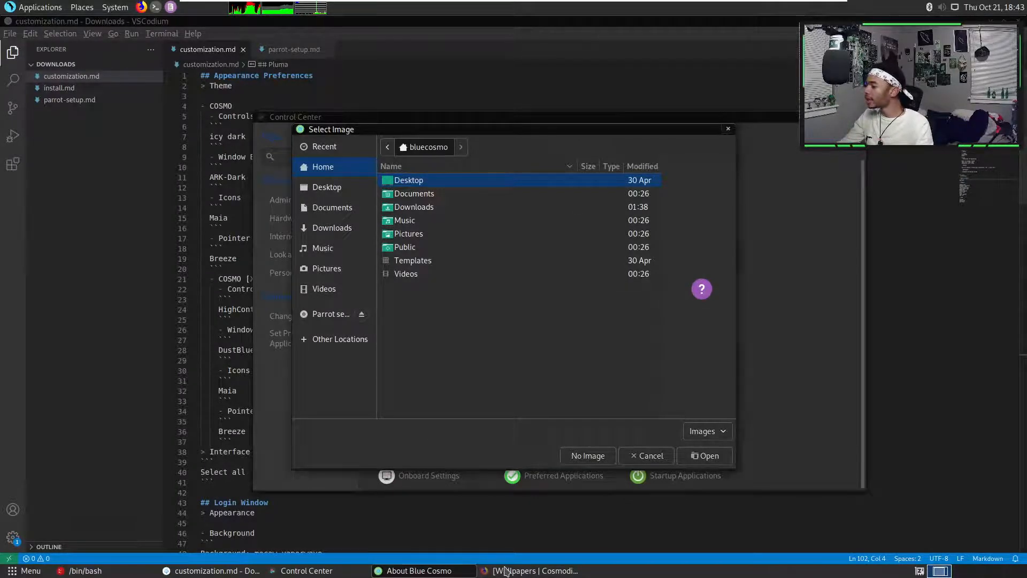
left_click(505, 572)
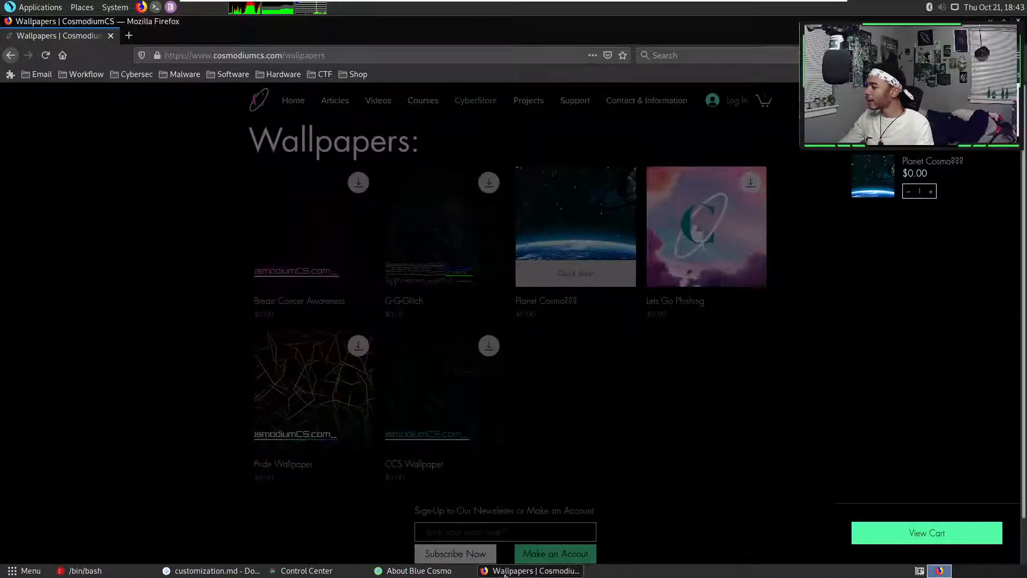
- Search Google for "!g cosmodiumcs" in a new browser tab
left_click(128, 35)
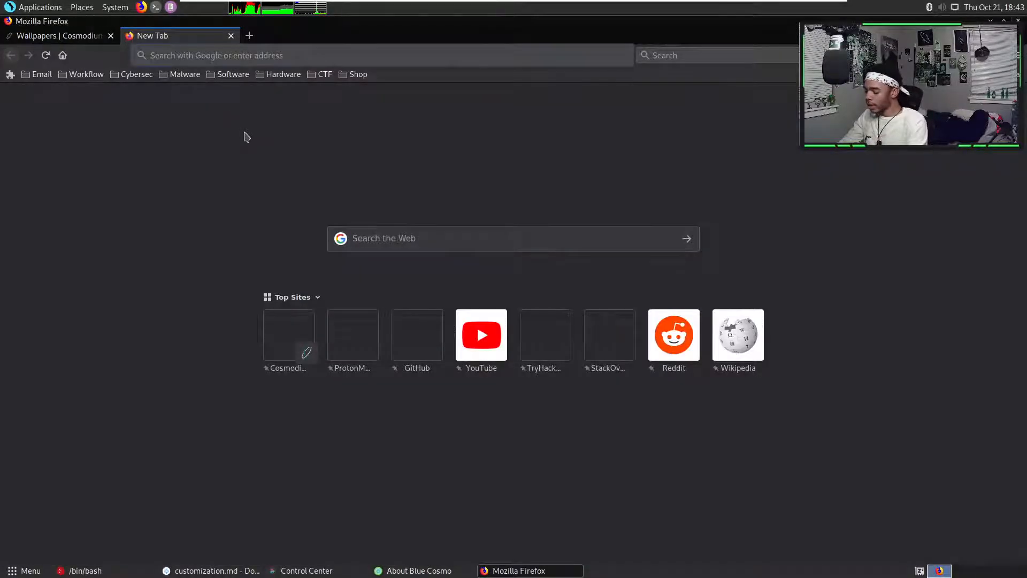
type("!g")
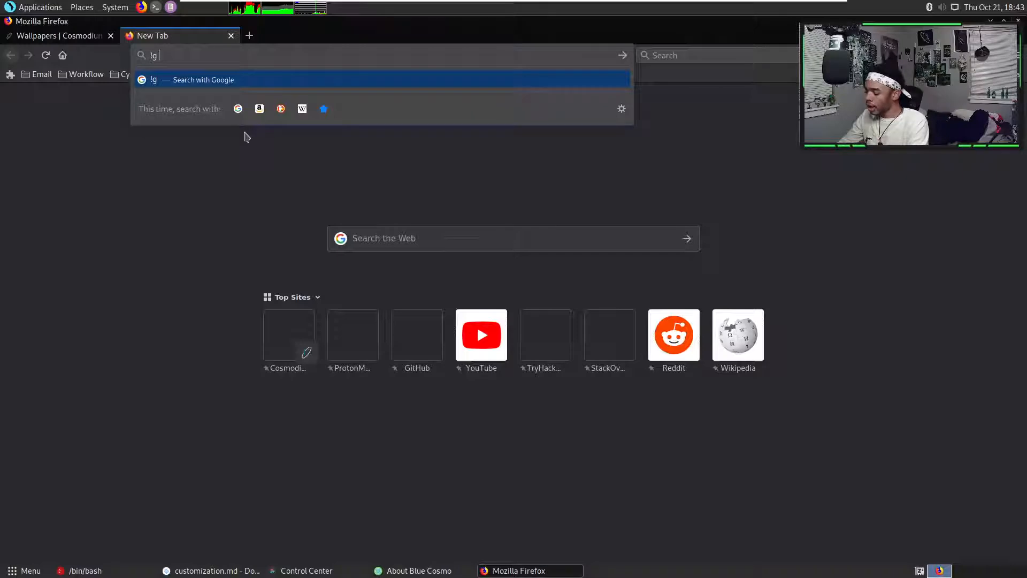
type(" cosmod")
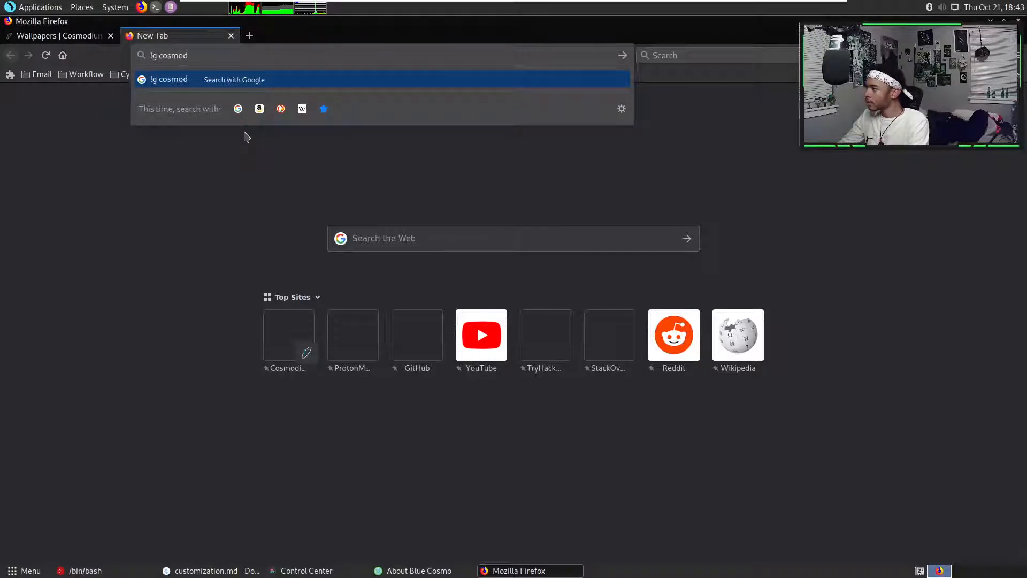
type("iumcs")
key("Return")
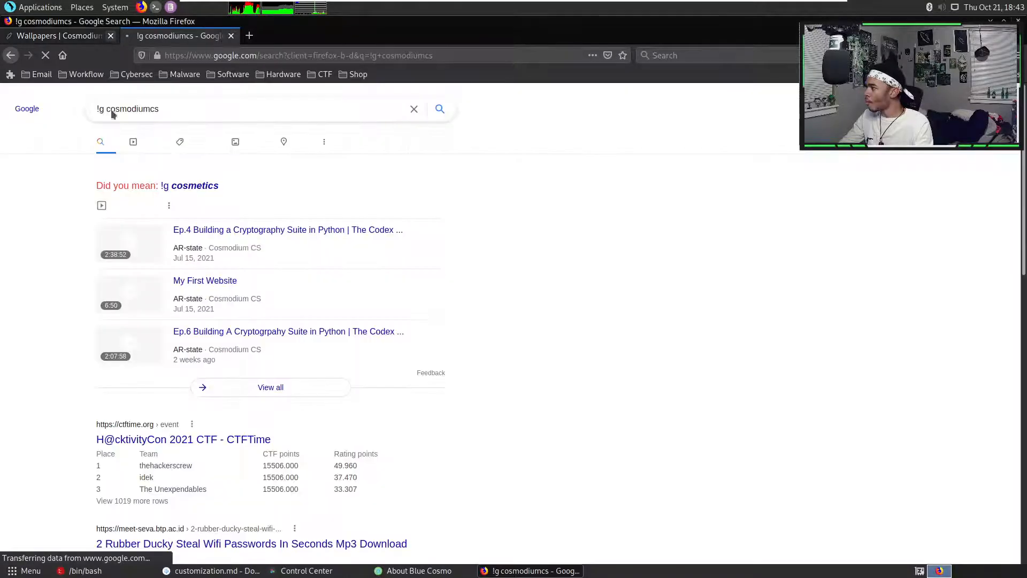
- Close the Wallpapers tab and switch the Google search to image results
left_click(111, 38)
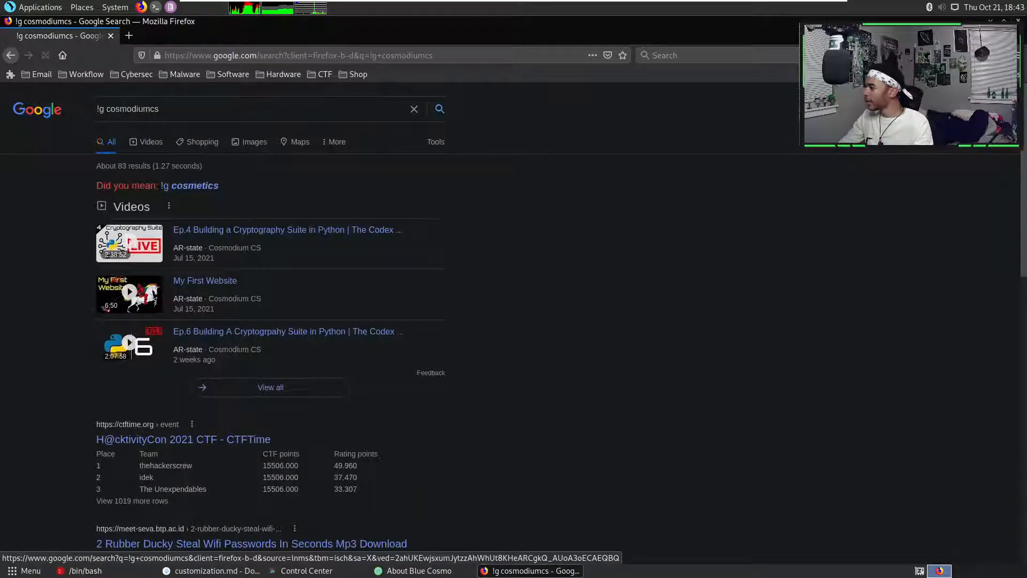
left_click(221, 255)
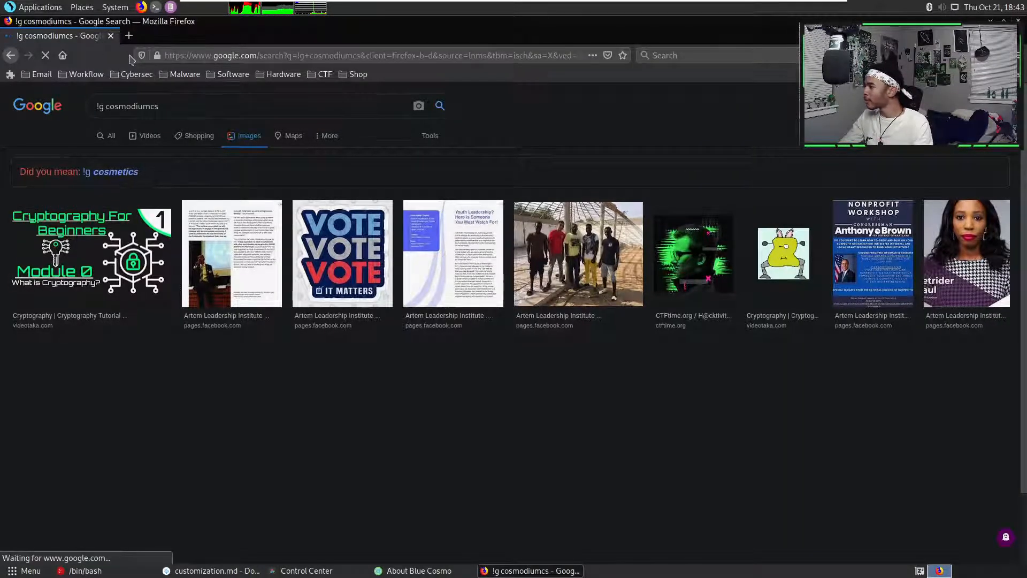
- Change Firefox's default search engine to DuckDuckGo in its preferences and close the preferences page
left_click(129, 36)
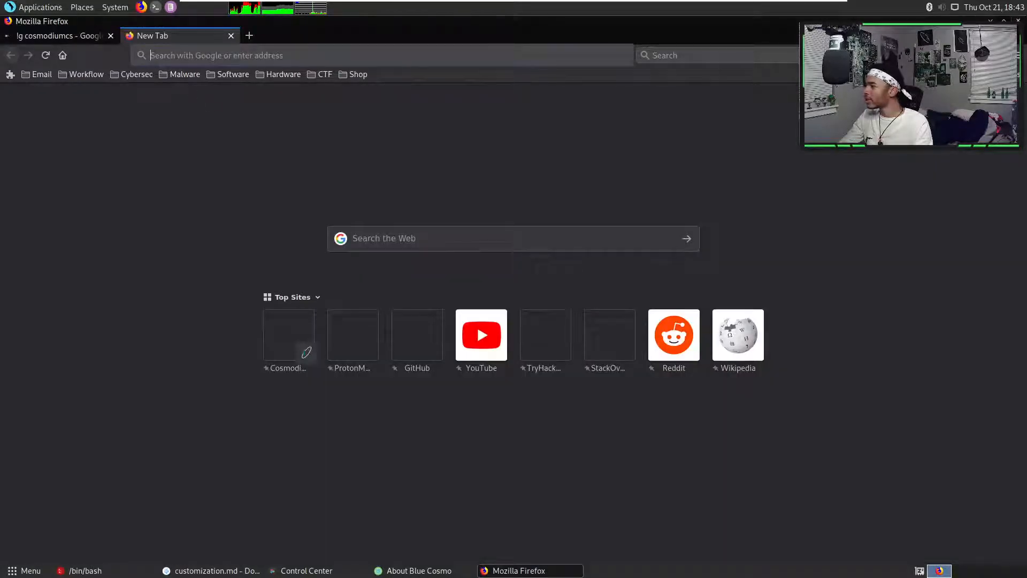
left_click(1010, 100)
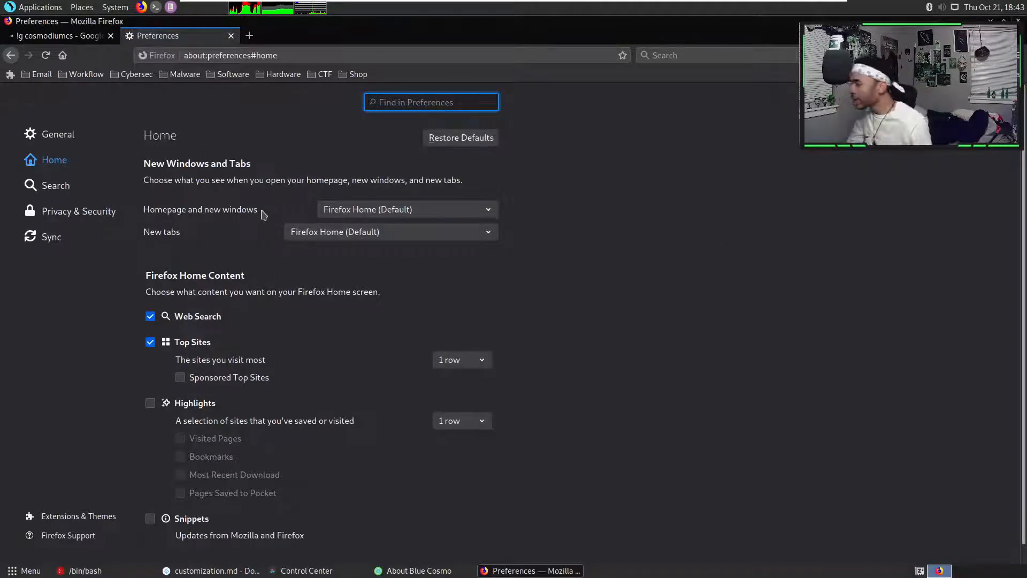
scroll(242, 230, "down", 3)
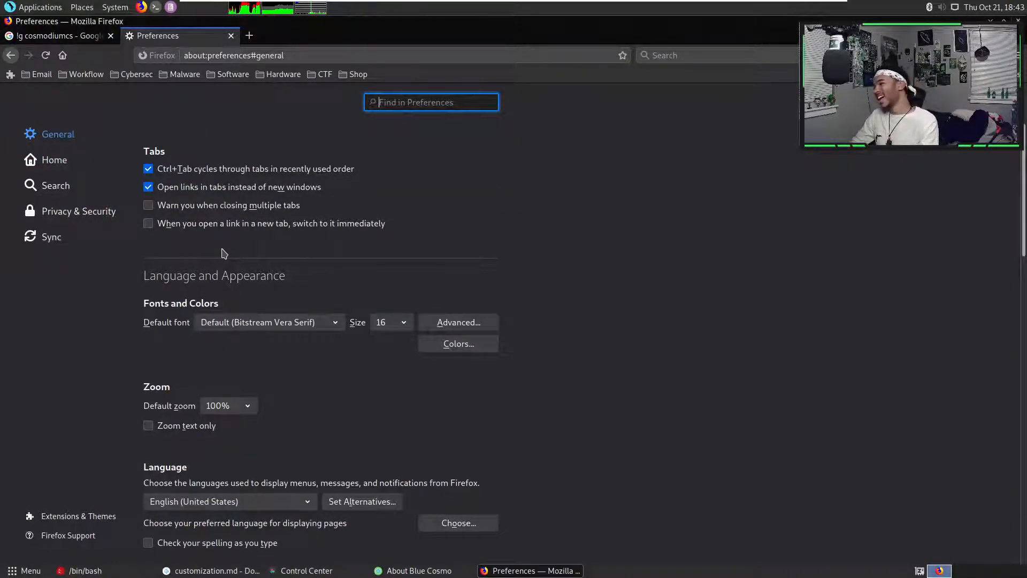
scroll(170, 232, "down", 3)
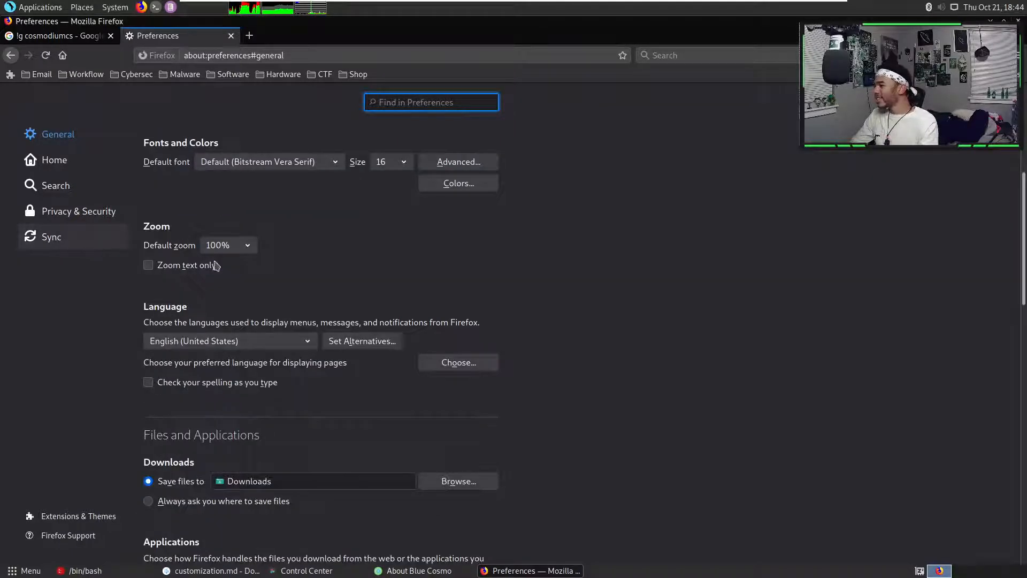
scroll(265, 267, "down", 2)
left_click(52, 186)
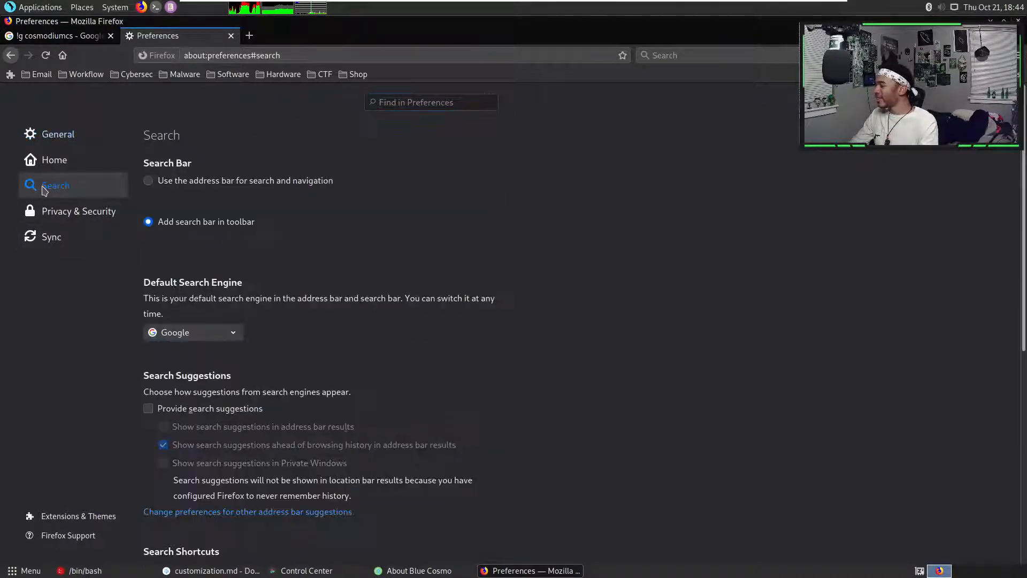
scroll(219, 270, "down", 2)
left_click(219, 273)
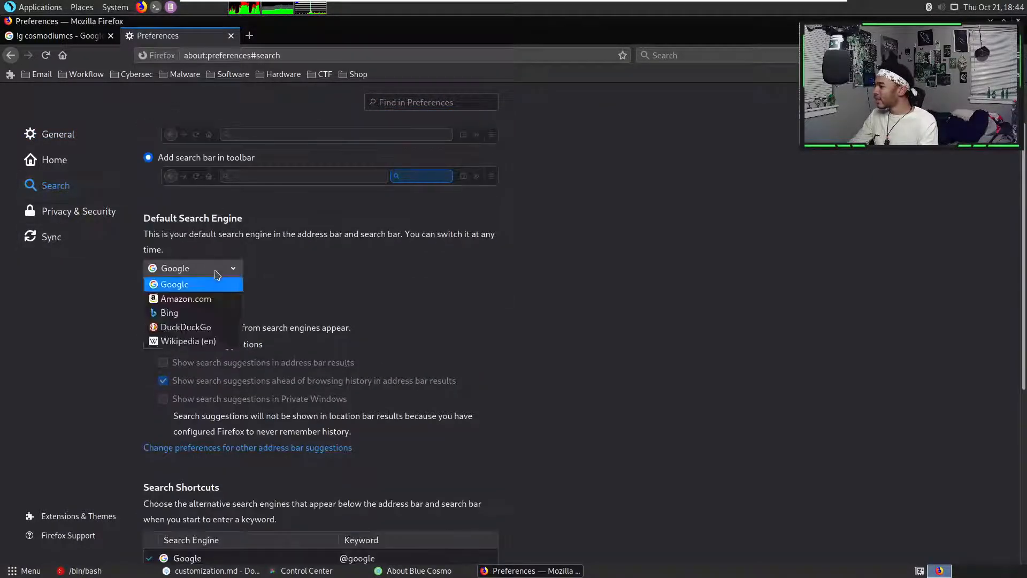
left_click(214, 327)
scroll(322, 294, "down", 4)
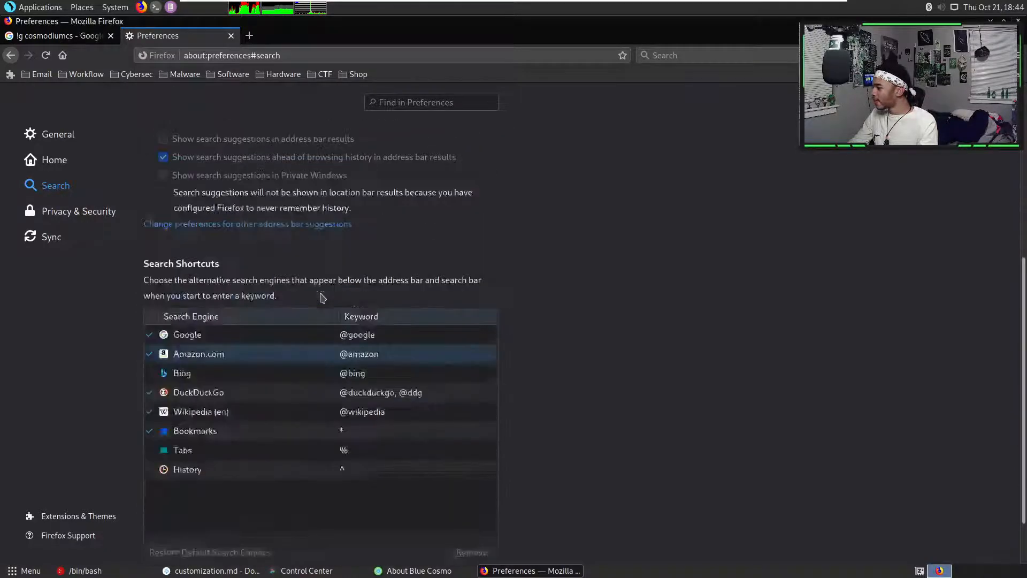
scroll(321, 289, "up", 5)
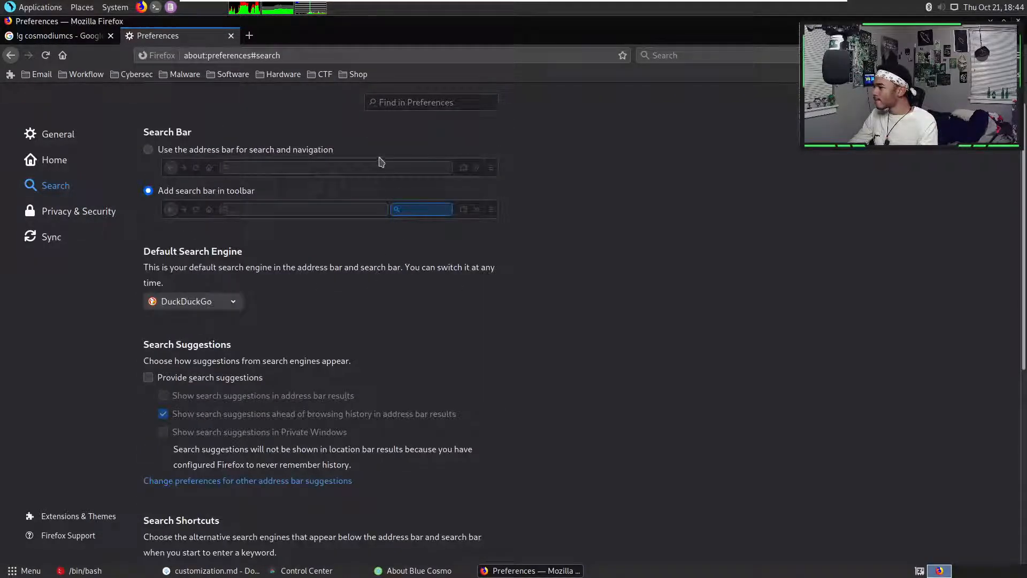
left_click(230, 35)
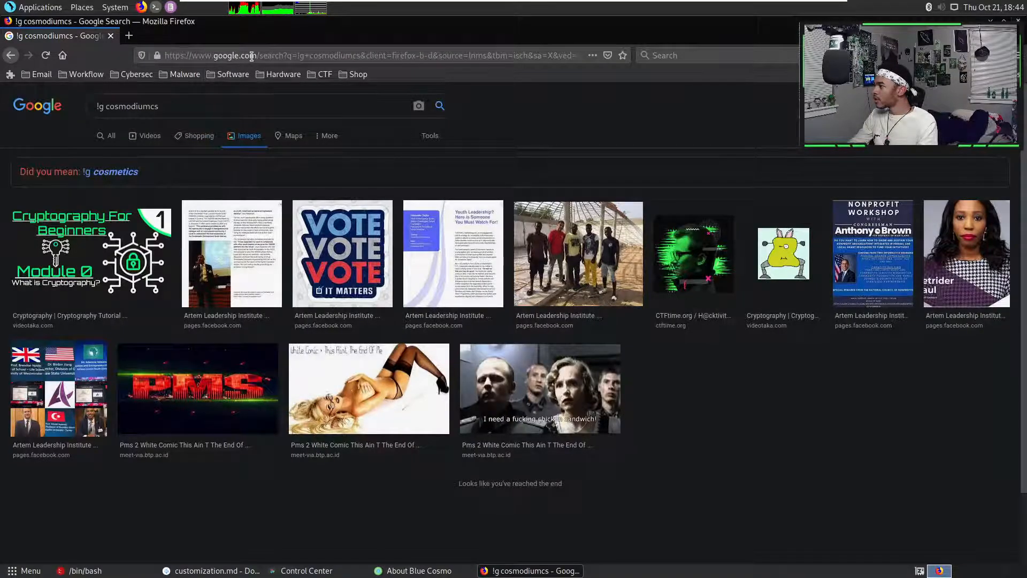
- Search for "!g cosmodiumcs" through DuckDuckGo from the address bar
left_click(252, 56)
key("BackSpace")
type("!")
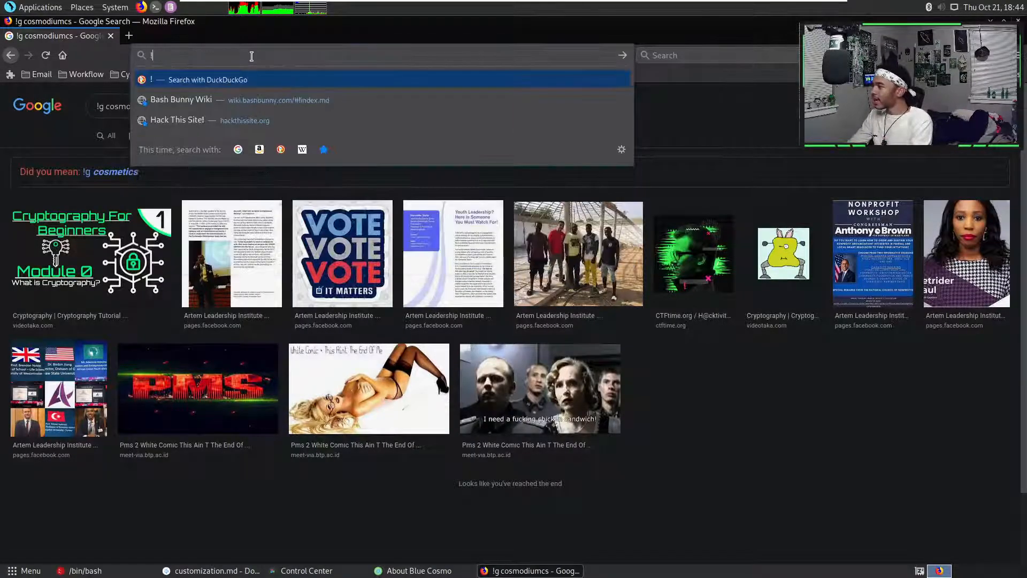
type("g")
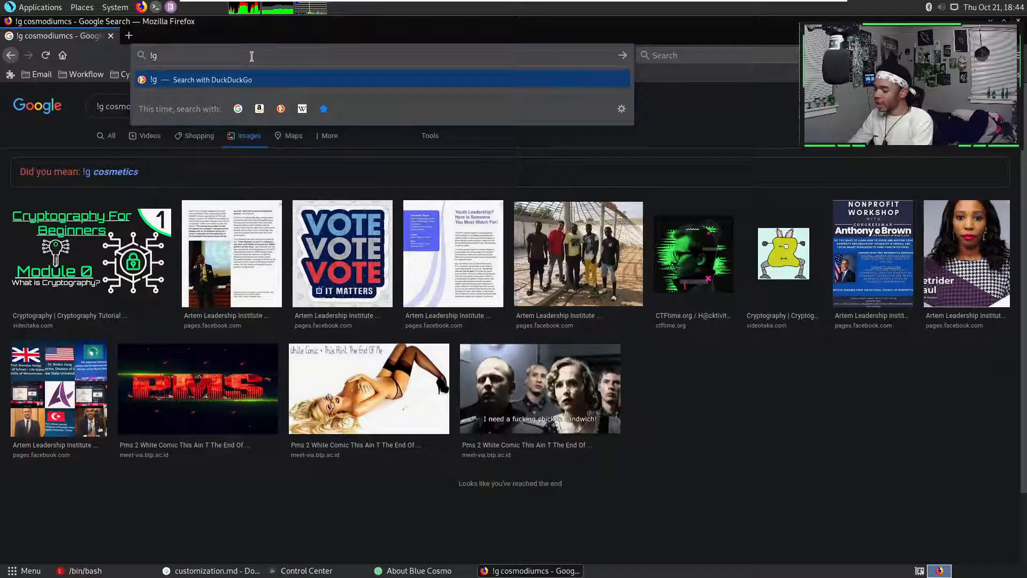
type(" cosmodiumcs")
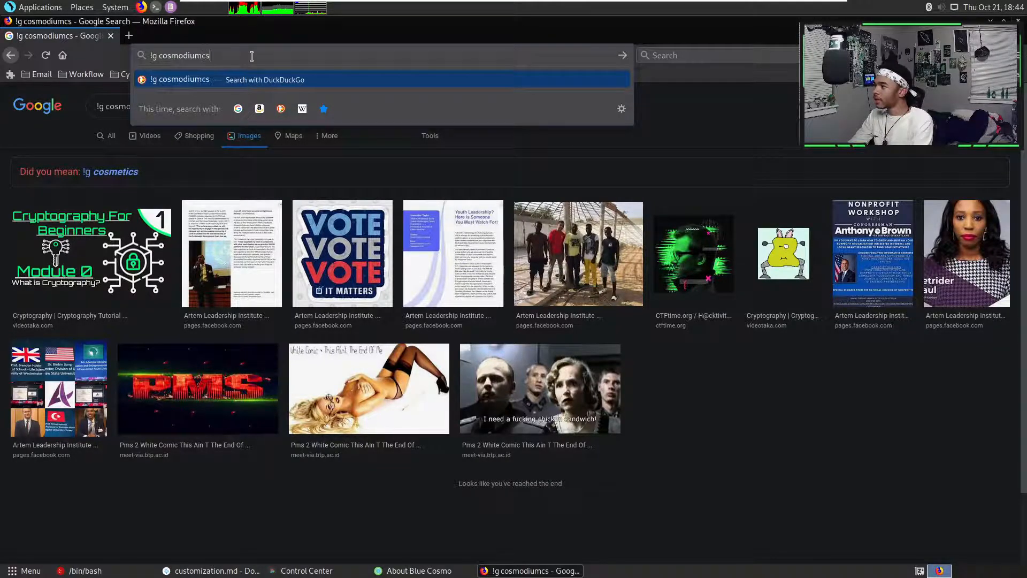
key("Return")
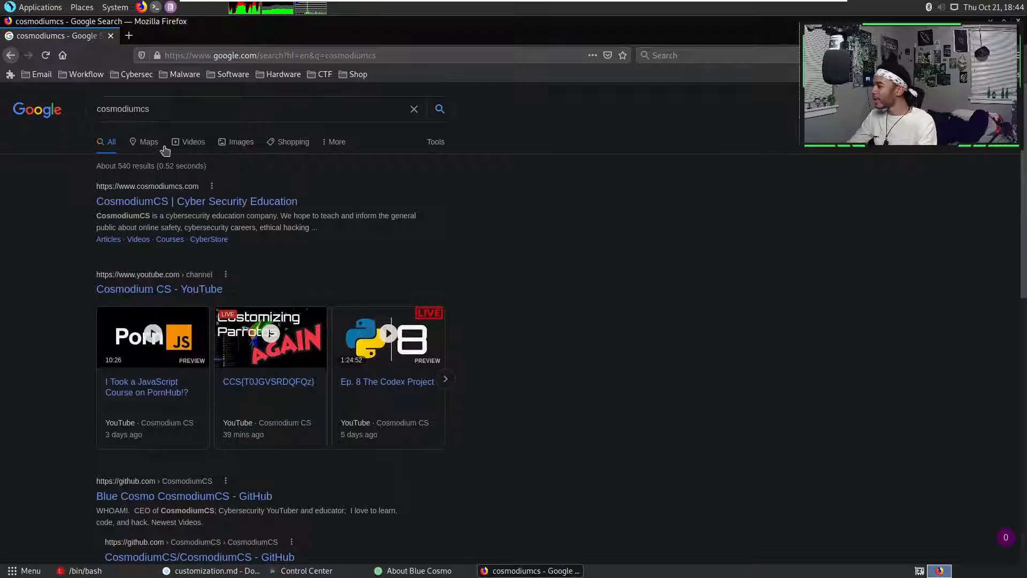
- Switch to image results and search for the exact term cosmodiumcs instead of the suggested spelling
left_click(241, 142)
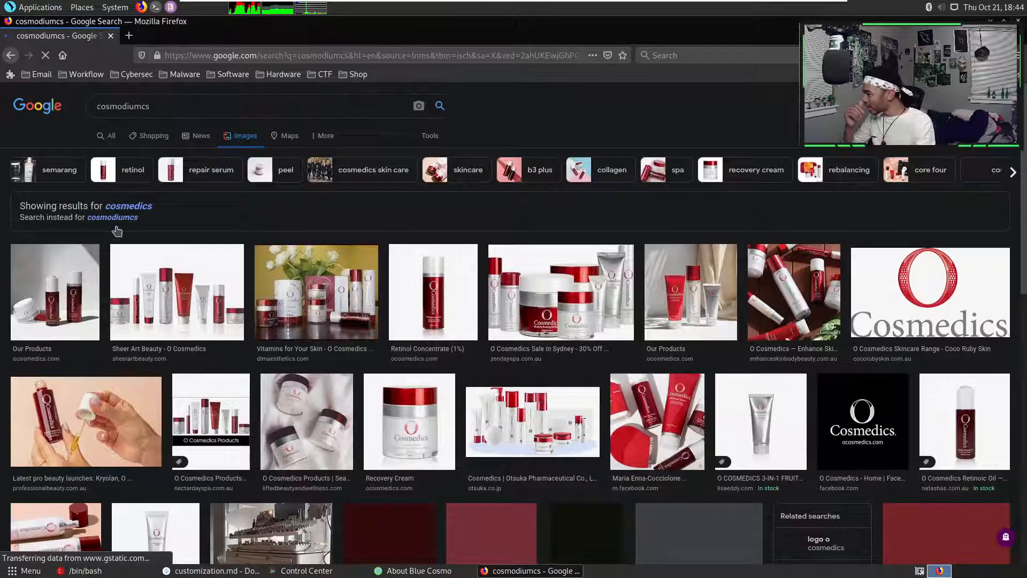
left_click(119, 218)
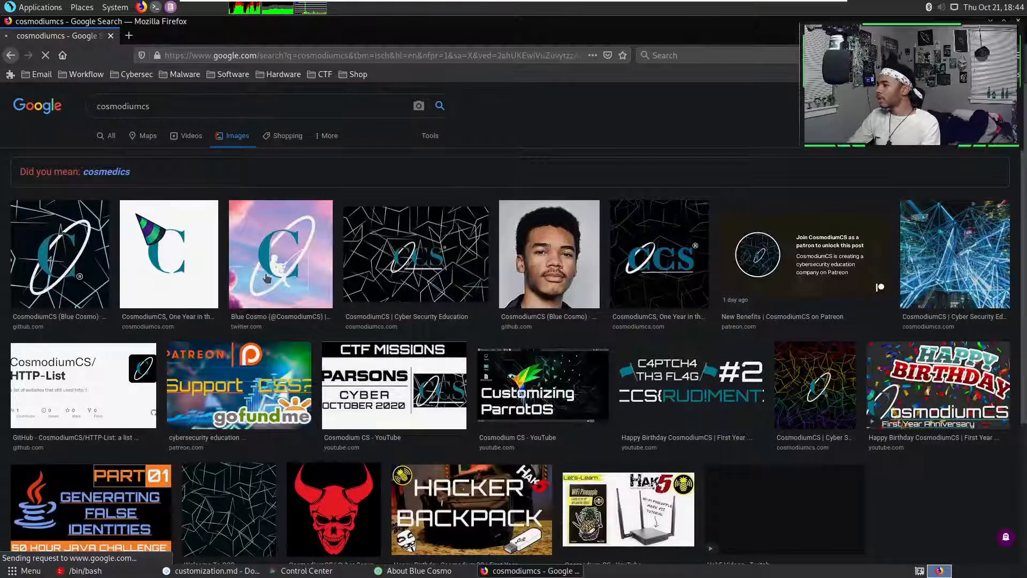
scroll(498, 251, "down", 3)
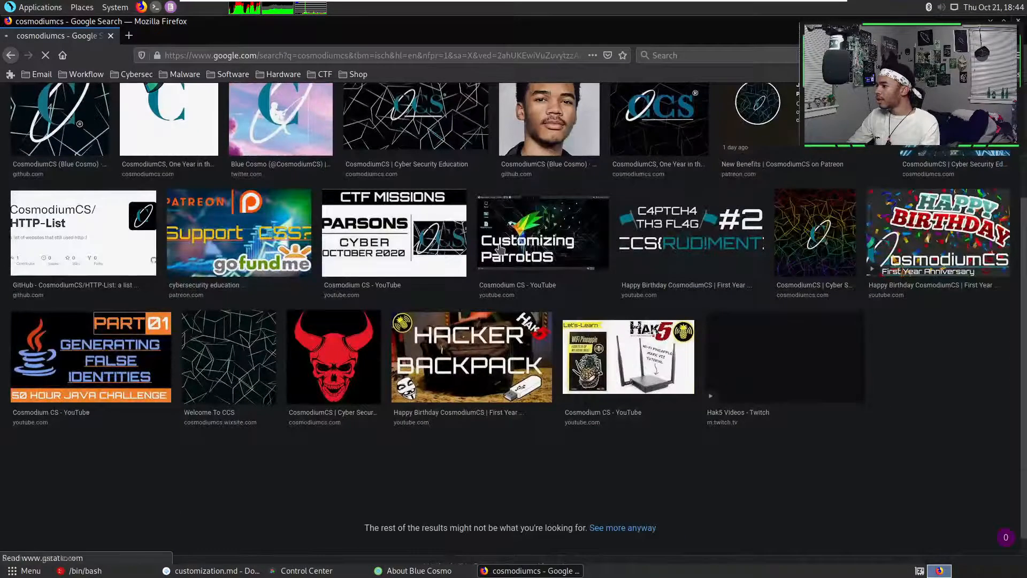
scroll(500, 249, "up", 2)
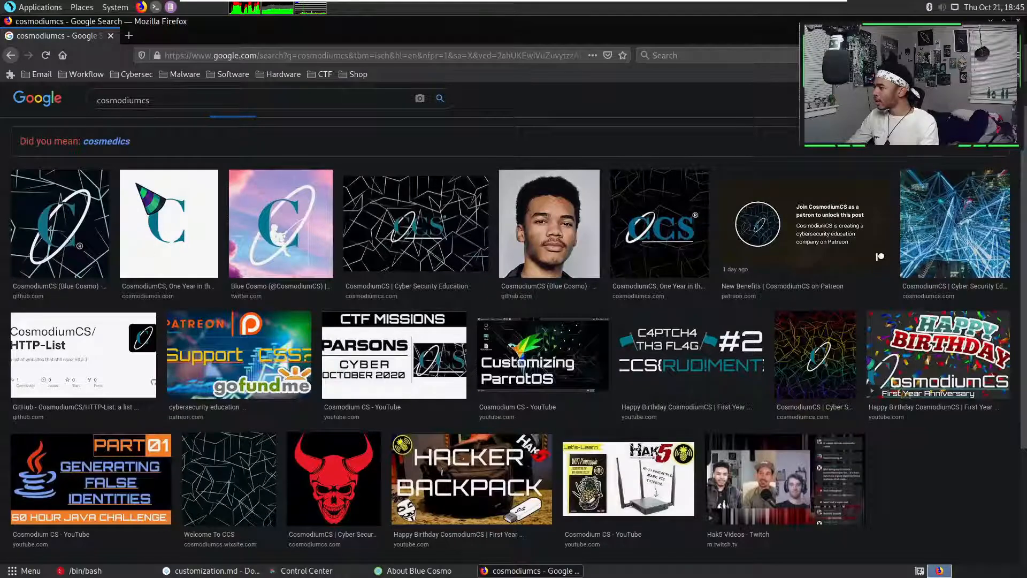
- Save the CosmodiumCS logo with the pink and blue sky to Downloads as phishing-logo.jpeg and close the search tab
left_click(284, 250)
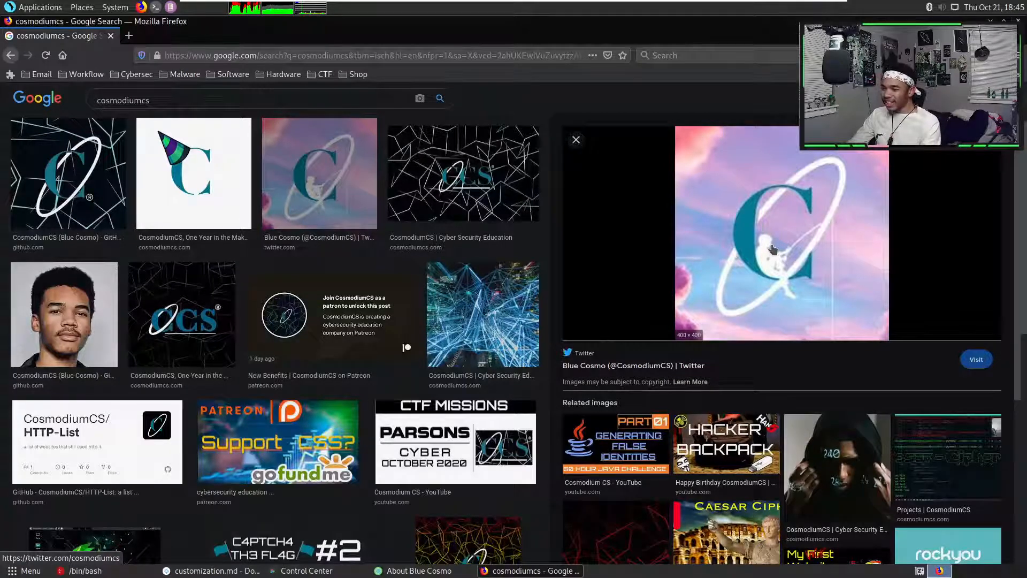
right_click(772, 248)
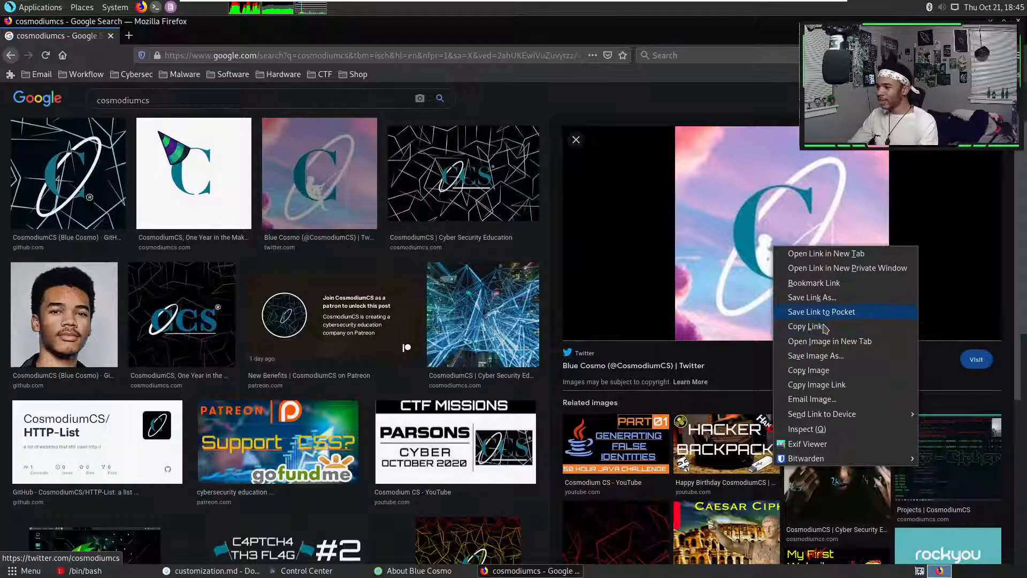
left_click(824, 361)
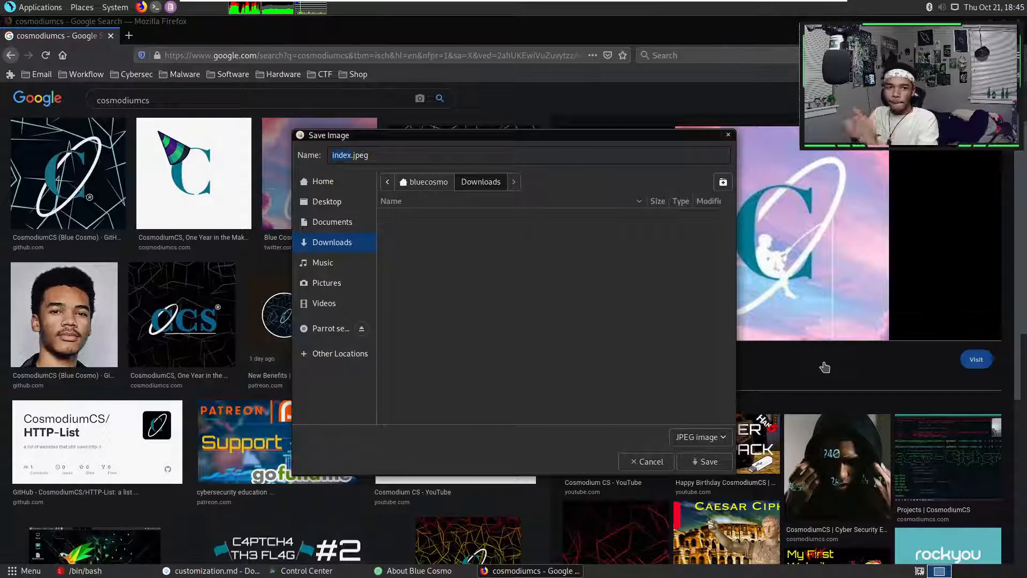
type("phishing-")
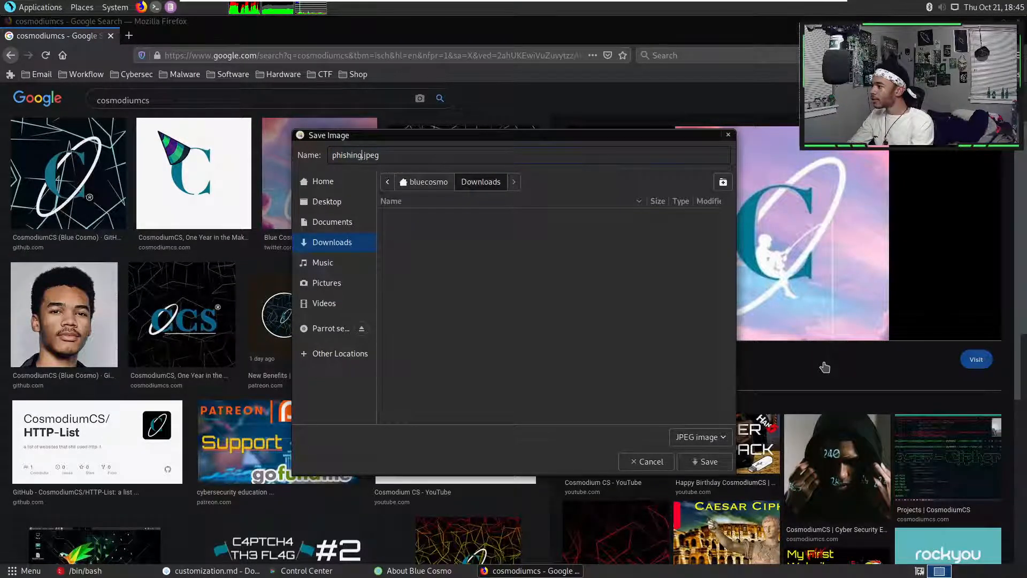
type("logo")
key("Return")
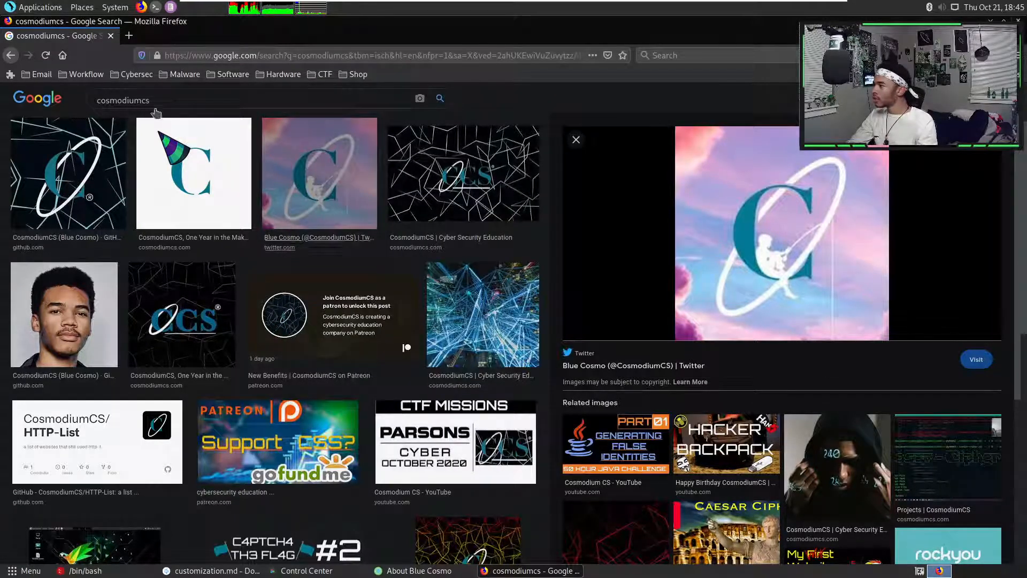
left_click(110, 35)
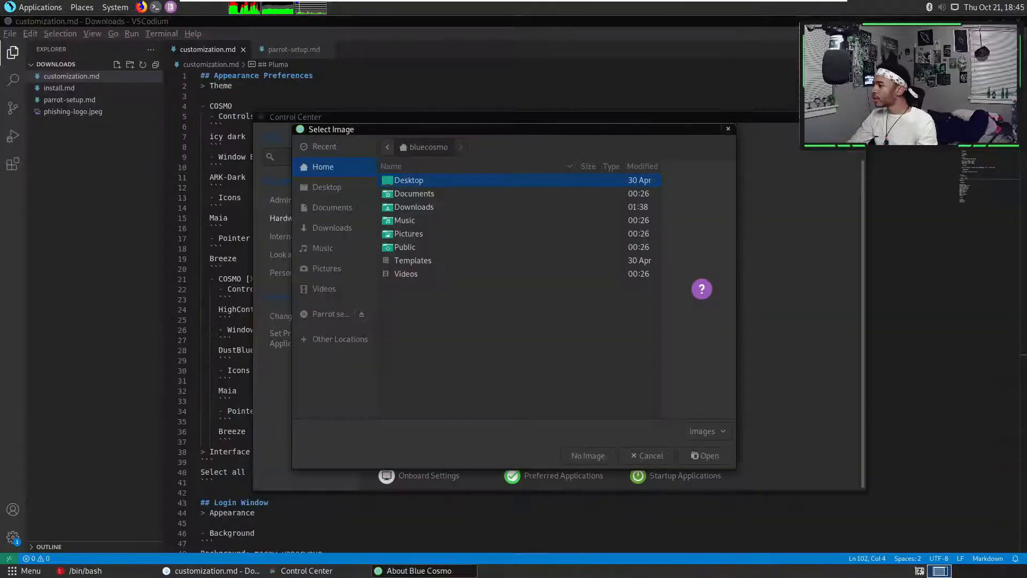
- Set phishing-logo.jpeg from the Downloads folder as the account's profile picture and close the account details
double_click(425, 208)
double_click(511, 183)
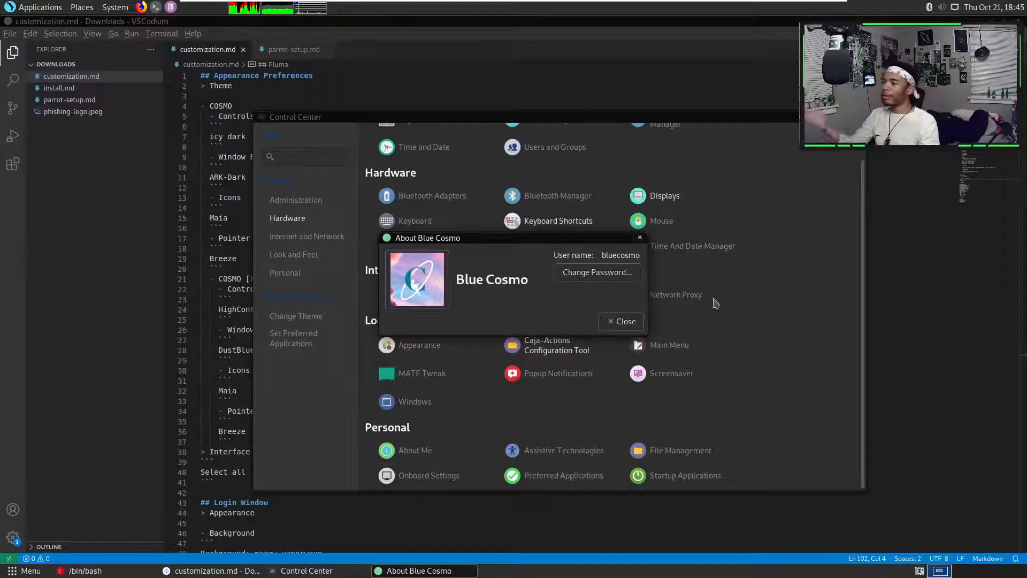
left_click(630, 324)
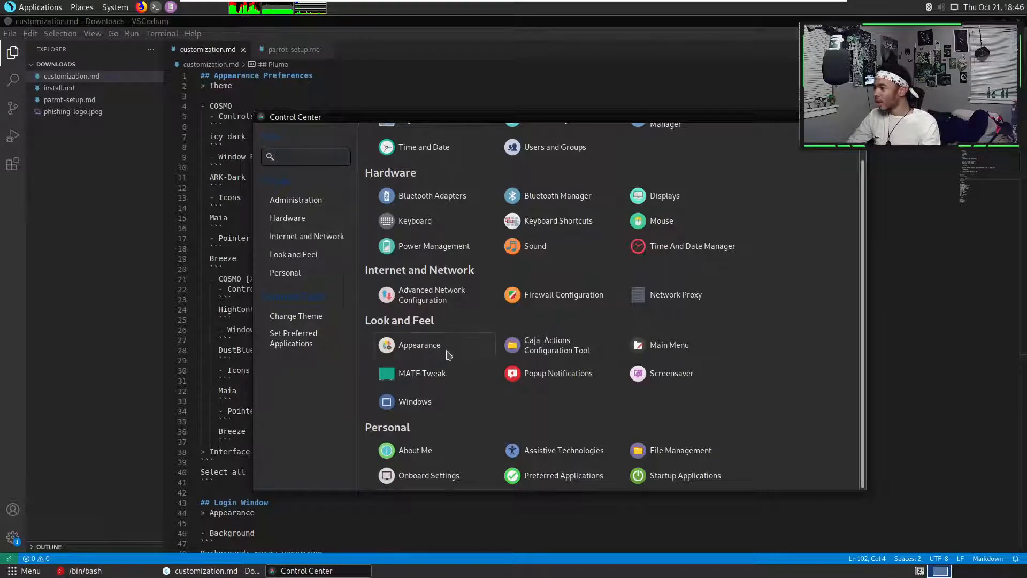
- Review the Assistive Technologies preferences and the File Management preferences from views and behavior through media and extensions
left_click(564, 450)
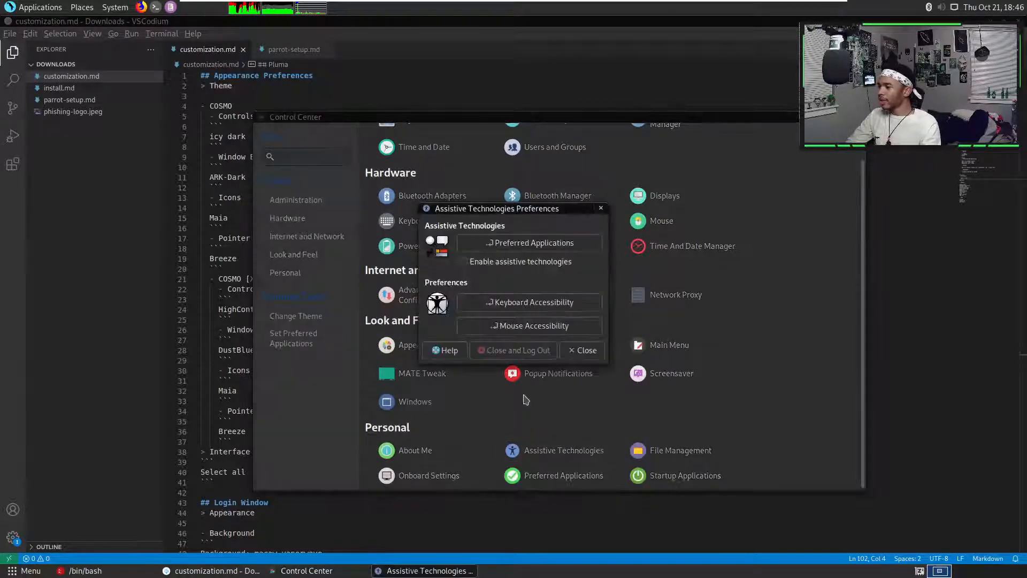
left_click(586, 351)
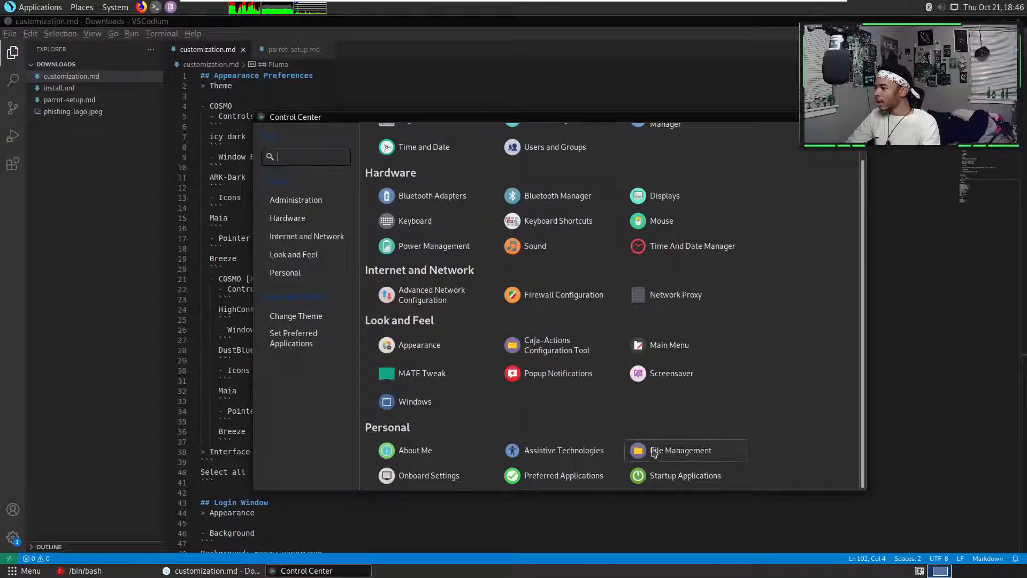
left_click(655, 451)
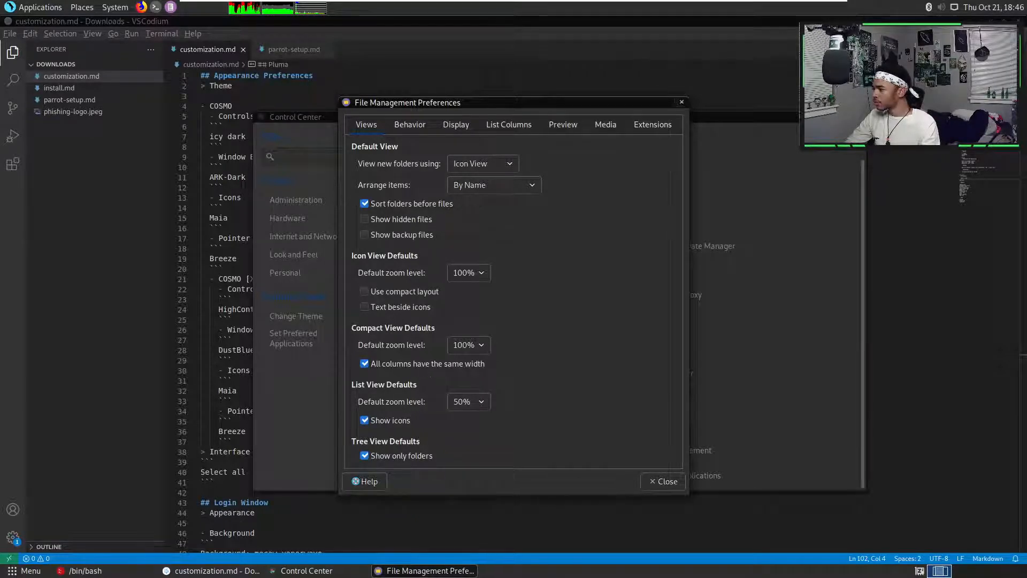
left_click(399, 223)
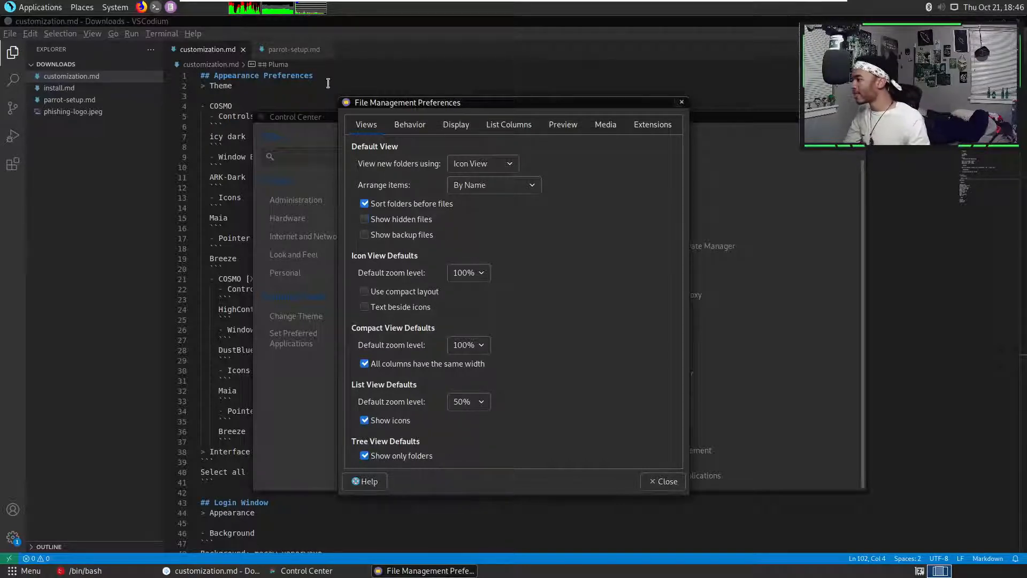
left_click(412, 130)
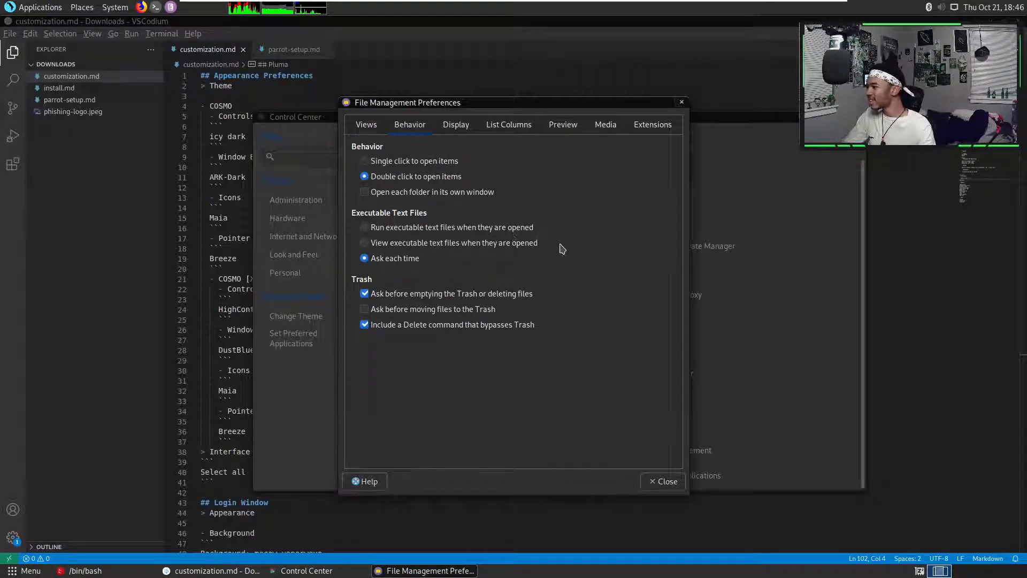
left_click(467, 128)
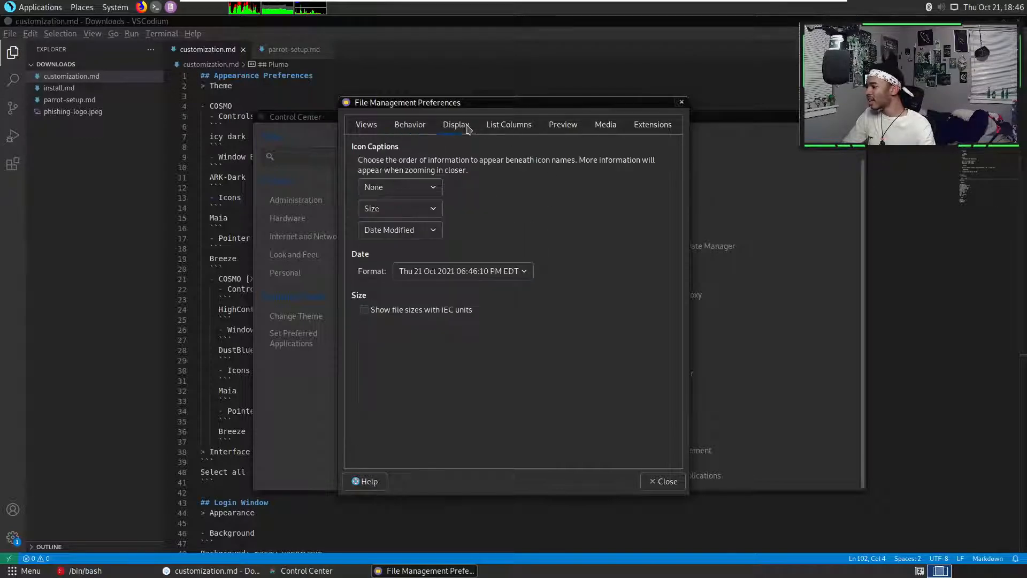
left_click(520, 128)
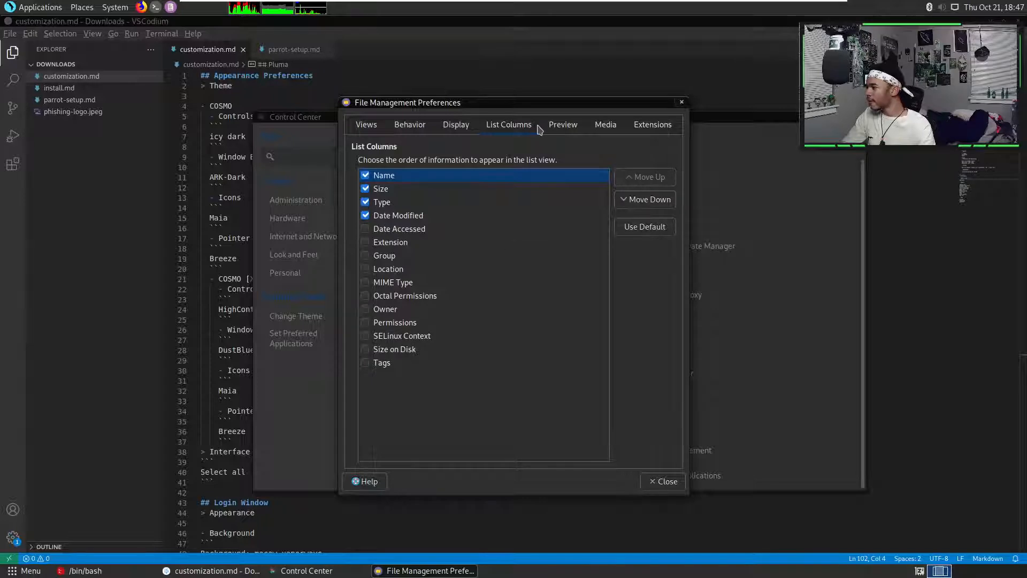
left_click(562, 126)
left_click(607, 127)
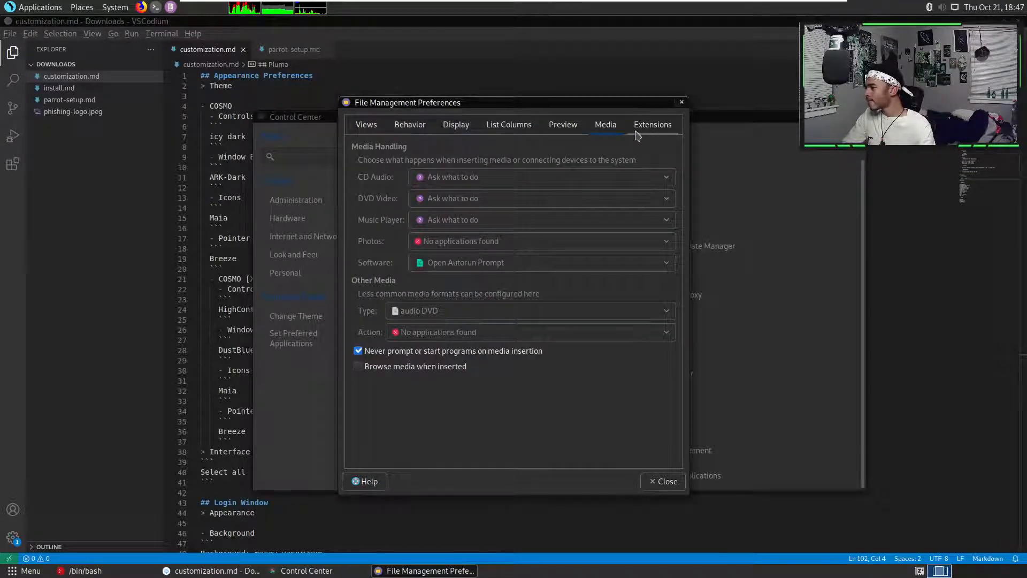
left_click(637, 134)
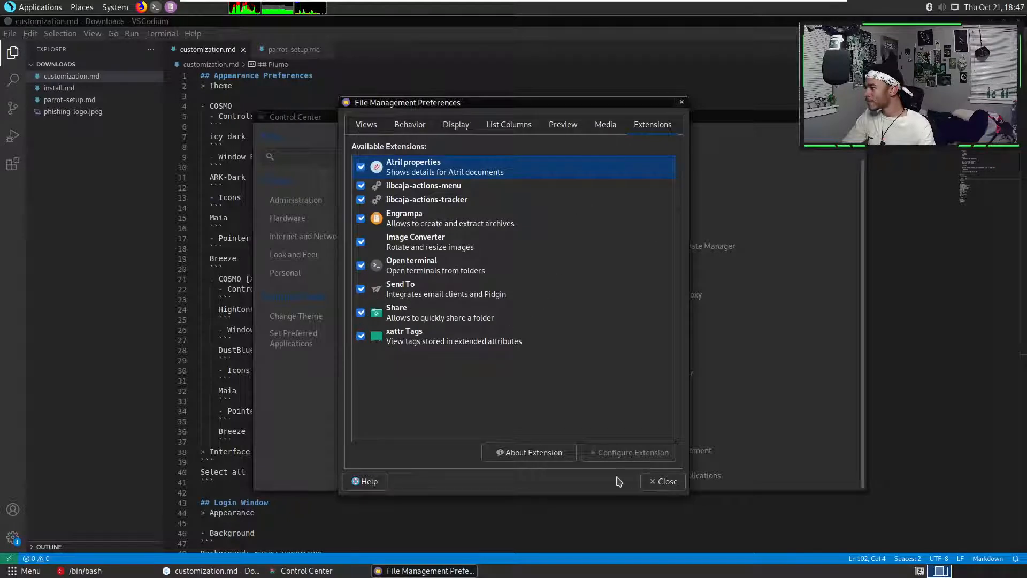
left_click(663, 483)
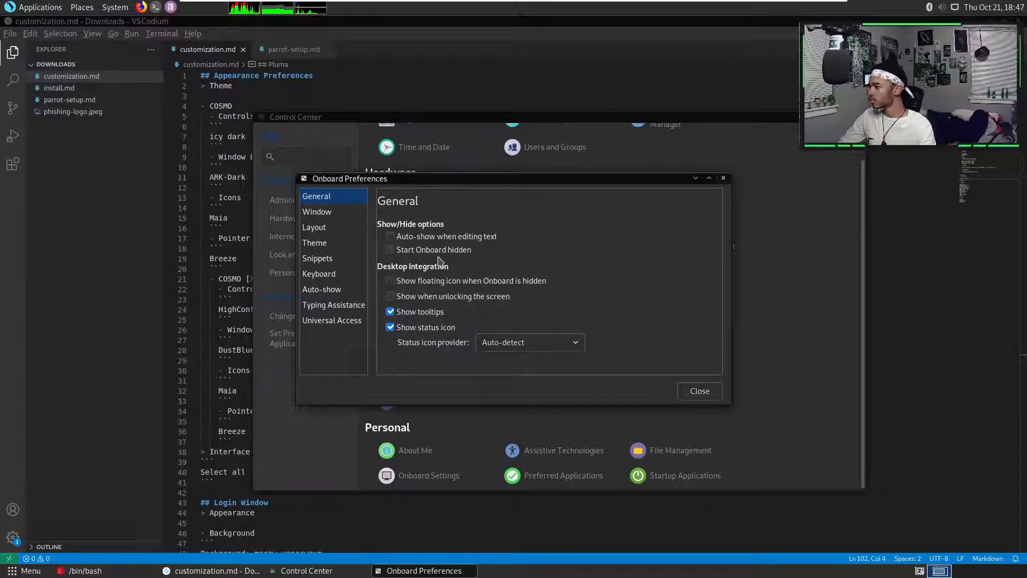
- Review the Onboard on-screen keyboard preferences from window, layout and theme through universal access, and close them
left_click(345, 215)
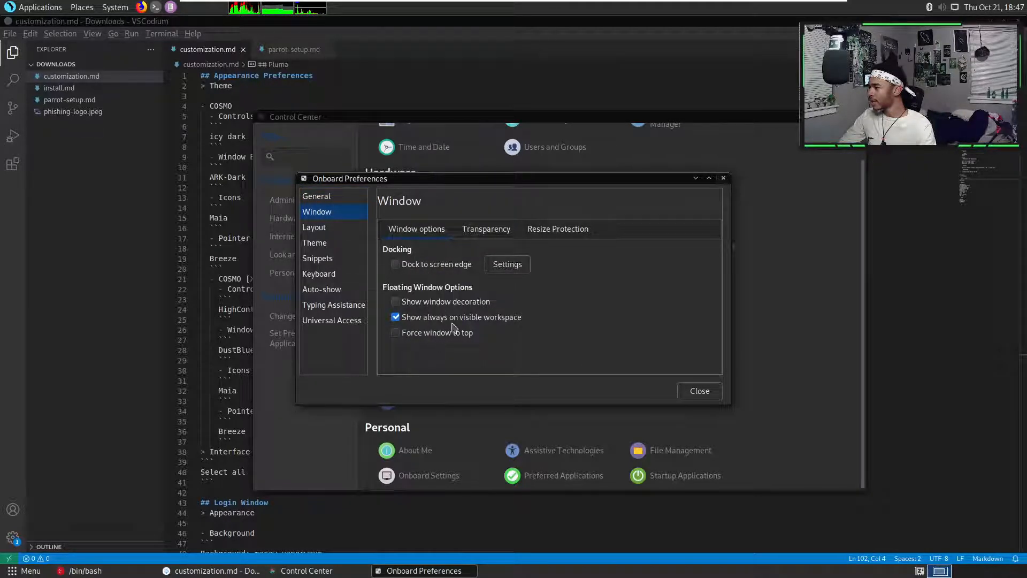
left_click(476, 235)
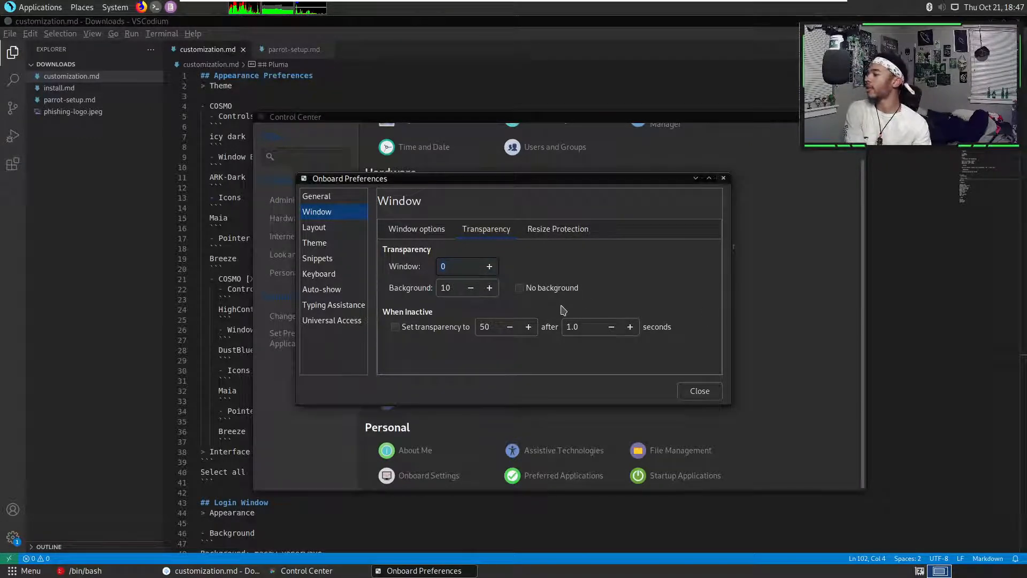
left_click(567, 234)
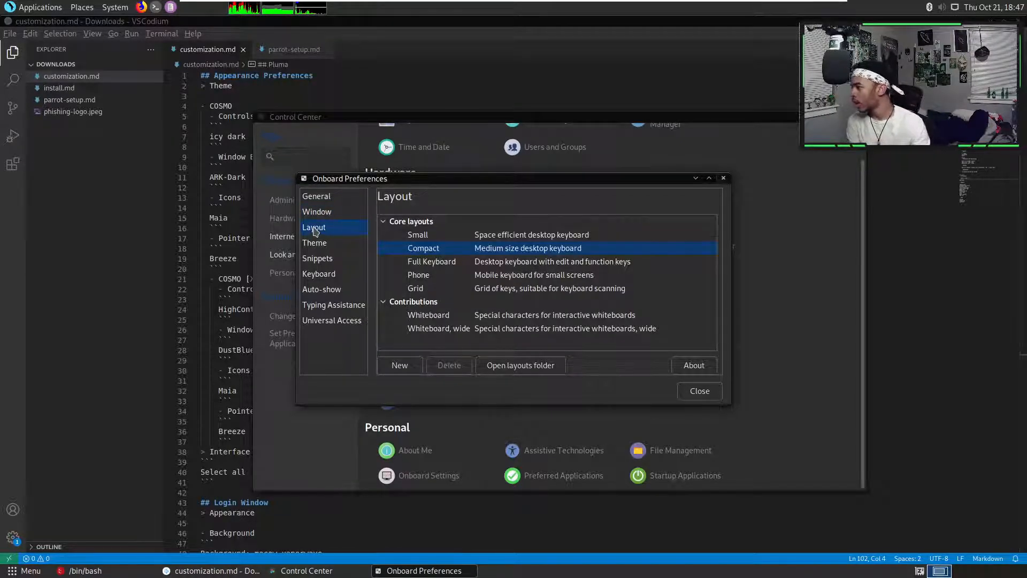
left_click(335, 245)
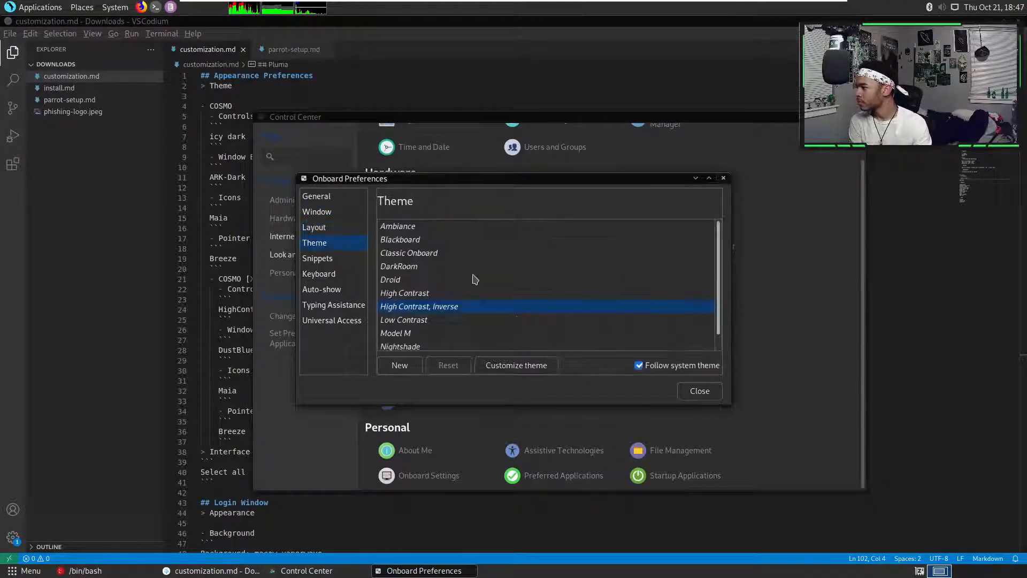
scroll(468, 277, "down", 1)
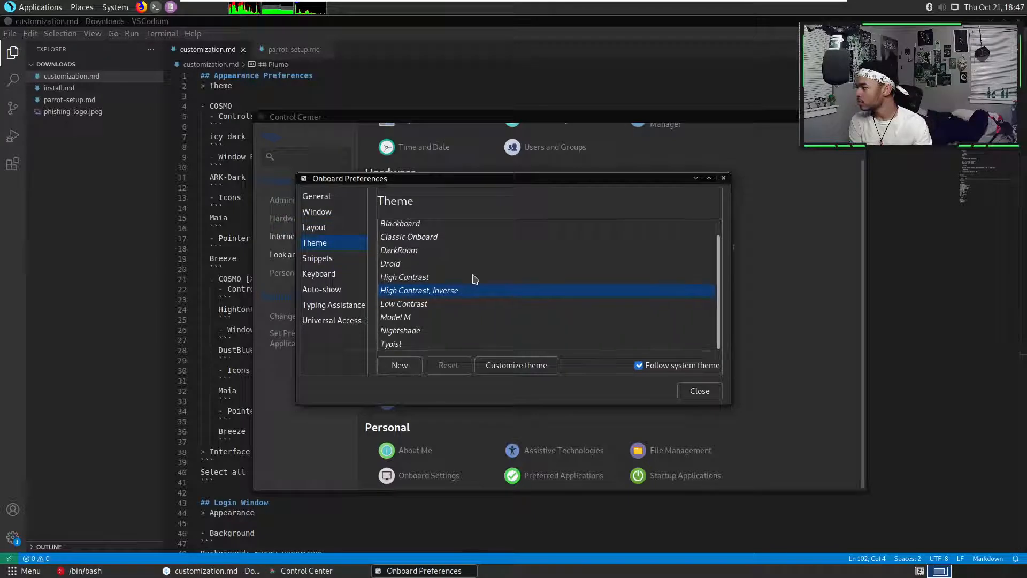
left_click(327, 259)
left_click(332, 275)
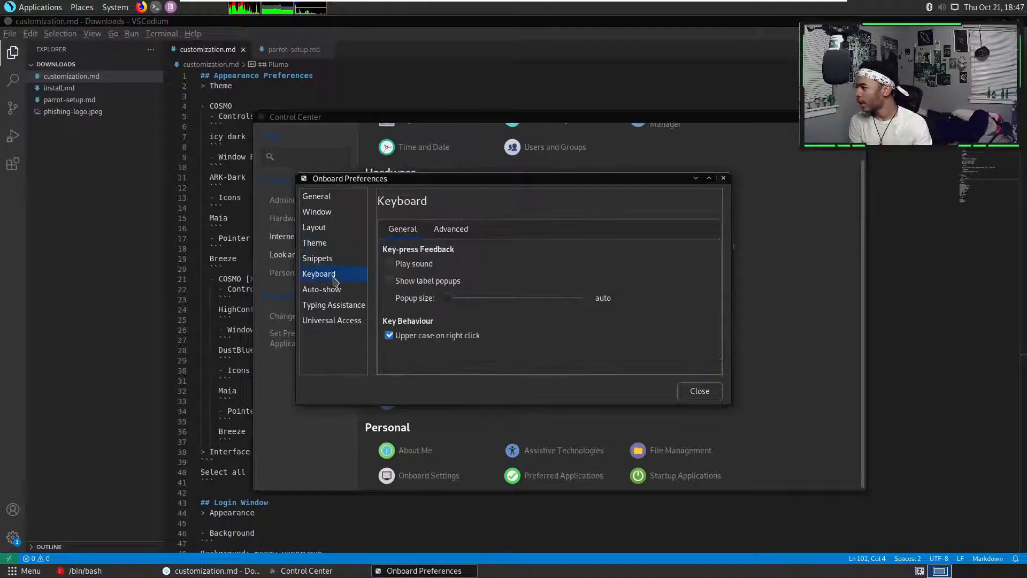
left_click(335, 290)
left_click(333, 305)
left_click(329, 322)
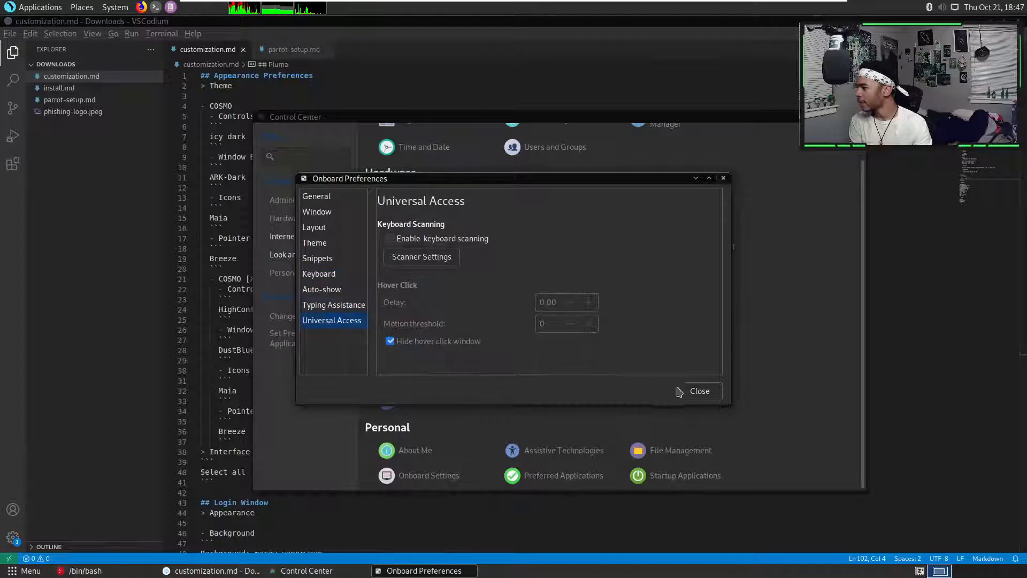
left_click(699, 390)
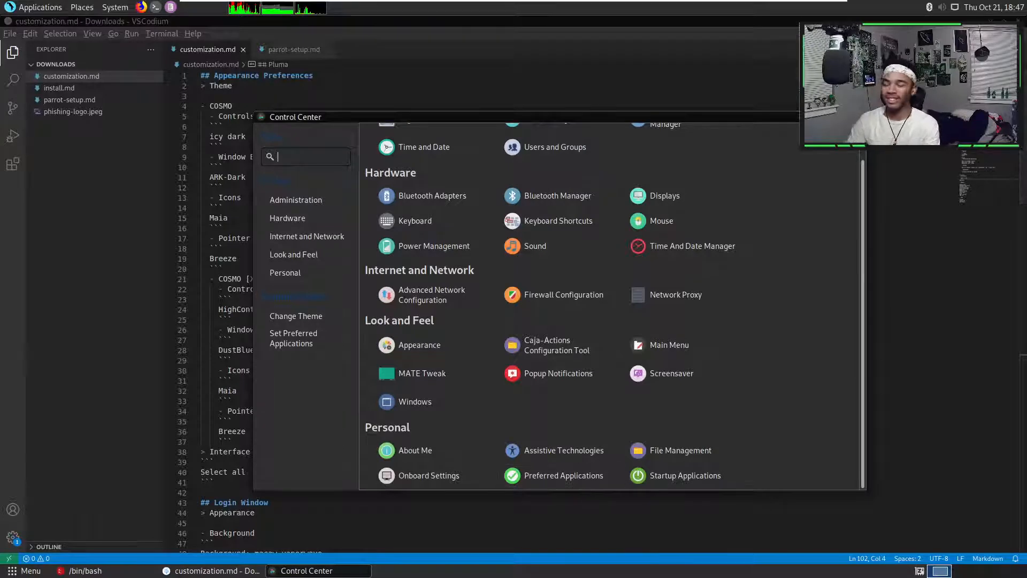
- Check the preferred internet and multimedia applications, and set the preferred terminal emulator to Terminator
left_click(555, 475)
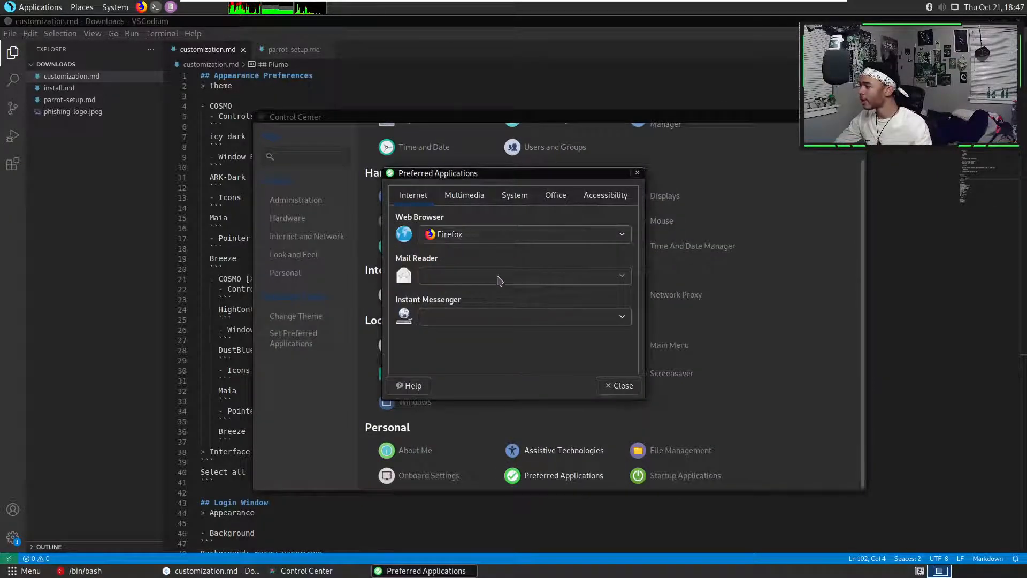
left_click(561, 322)
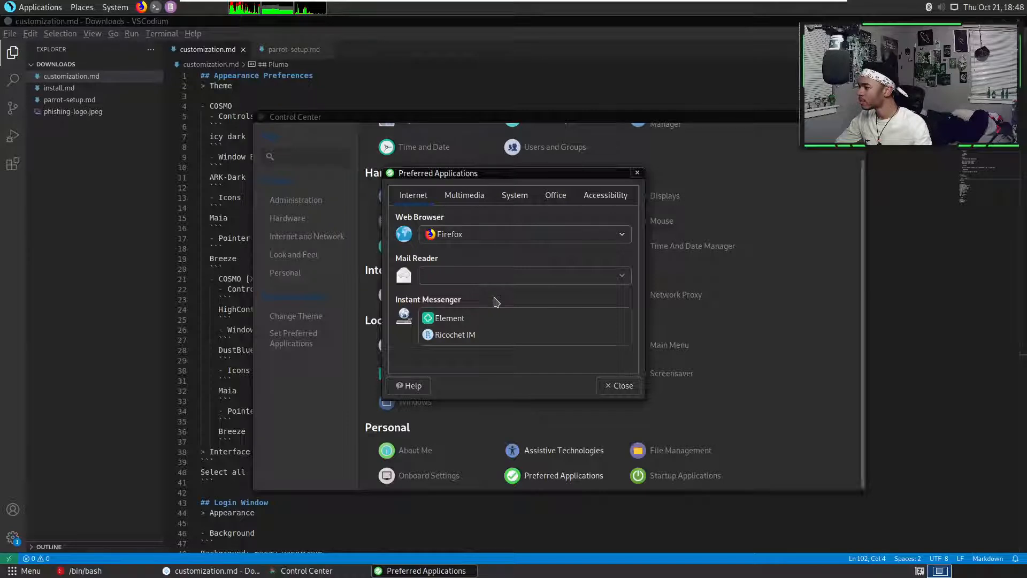
left_click(496, 302)
left_click(463, 196)
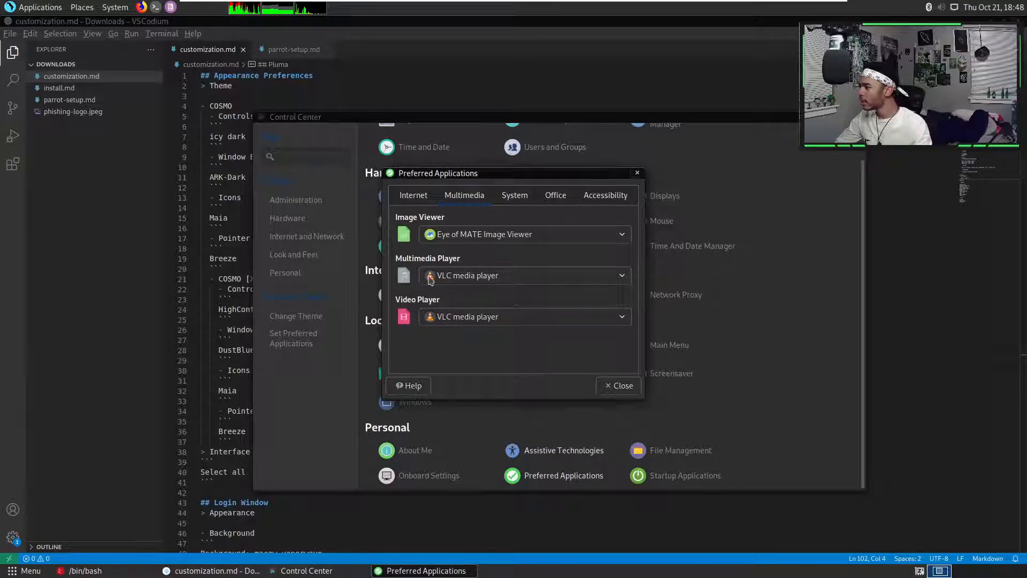
left_click(509, 205)
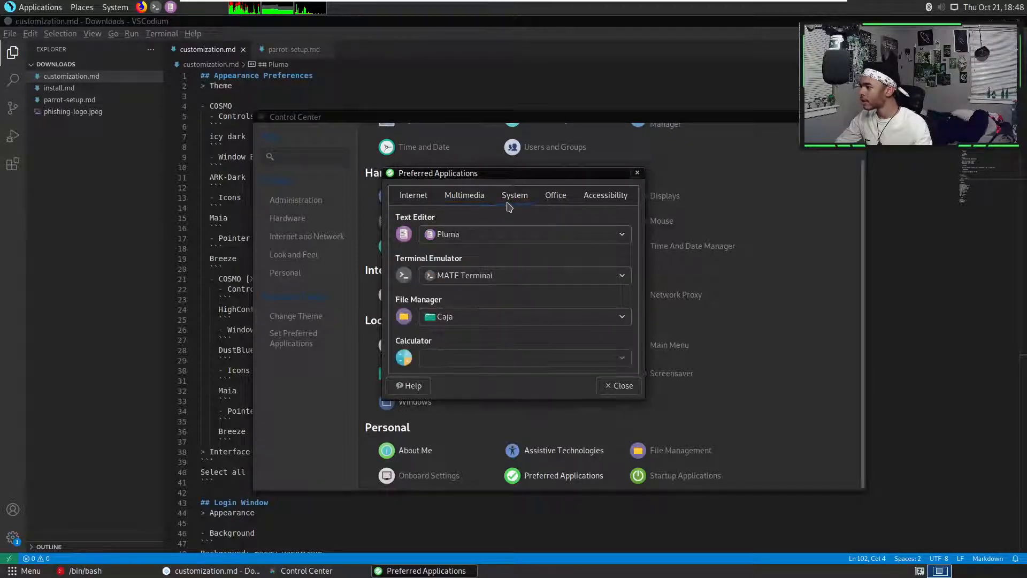
left_click(483, 276)
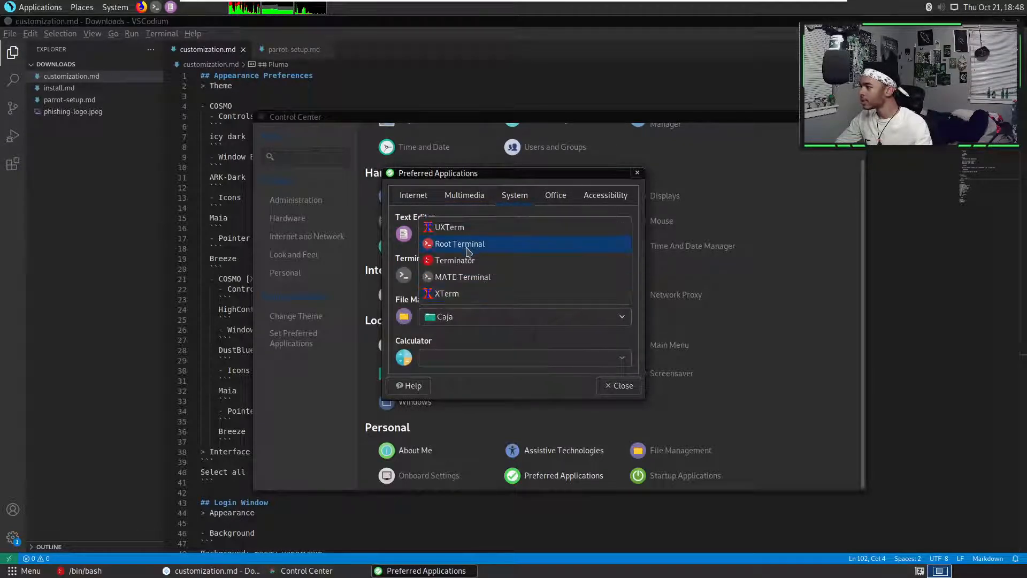
left_click(468, 261)
scroll(516, 312, "down", 1)
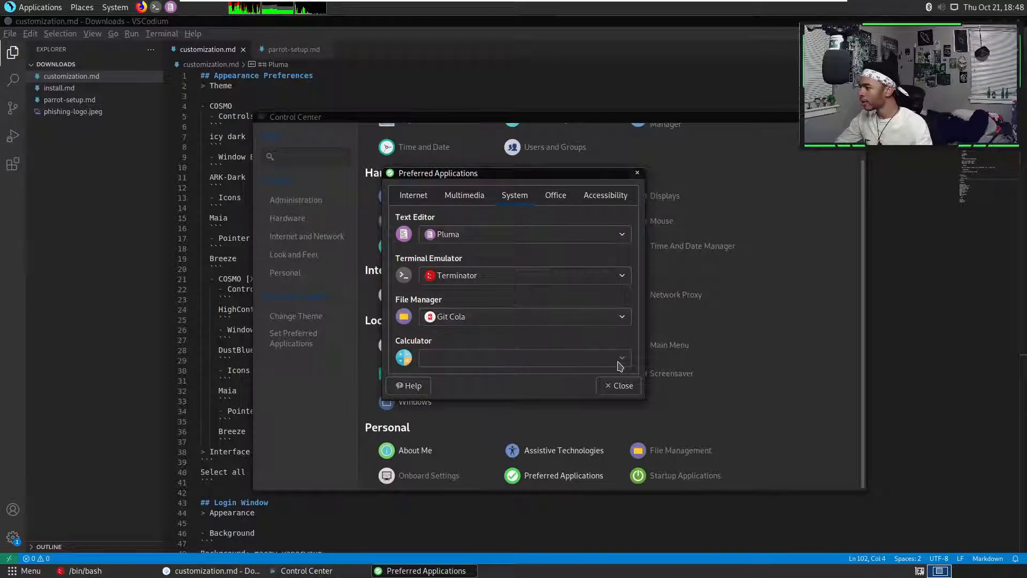
left_click(470, 319)
left_click(466, 301)
left_click(466, 320)
left_click(460, 300)
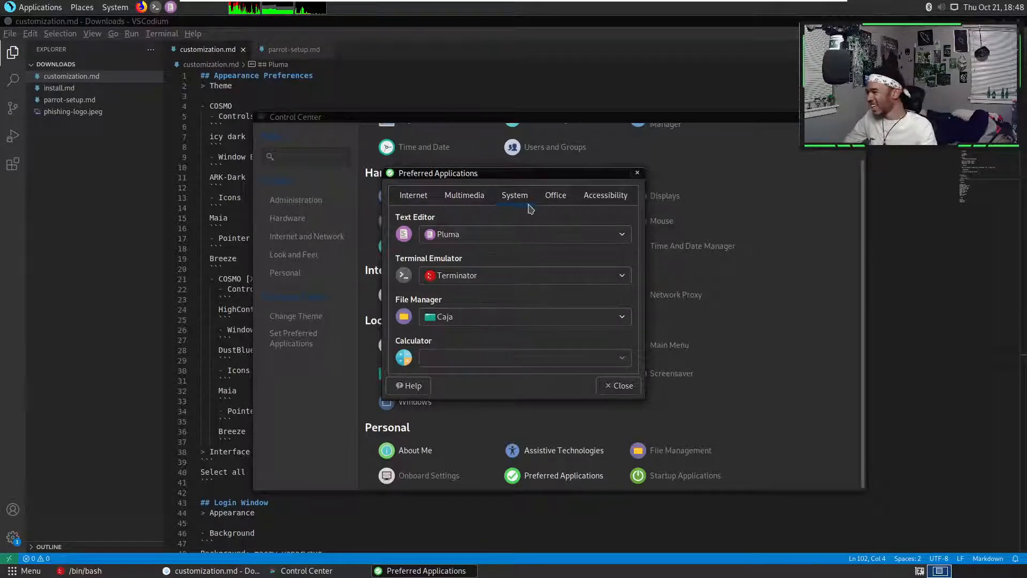
- Review the preferred office and accessibility applications, and close the Preferred Applications settings
left_click(546, 203)
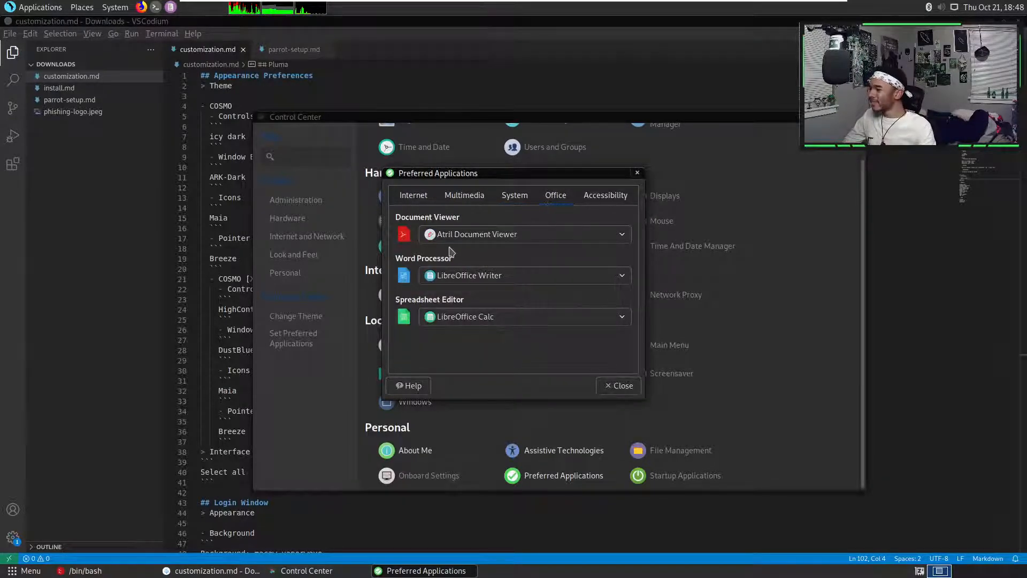
left_click(606, 201)
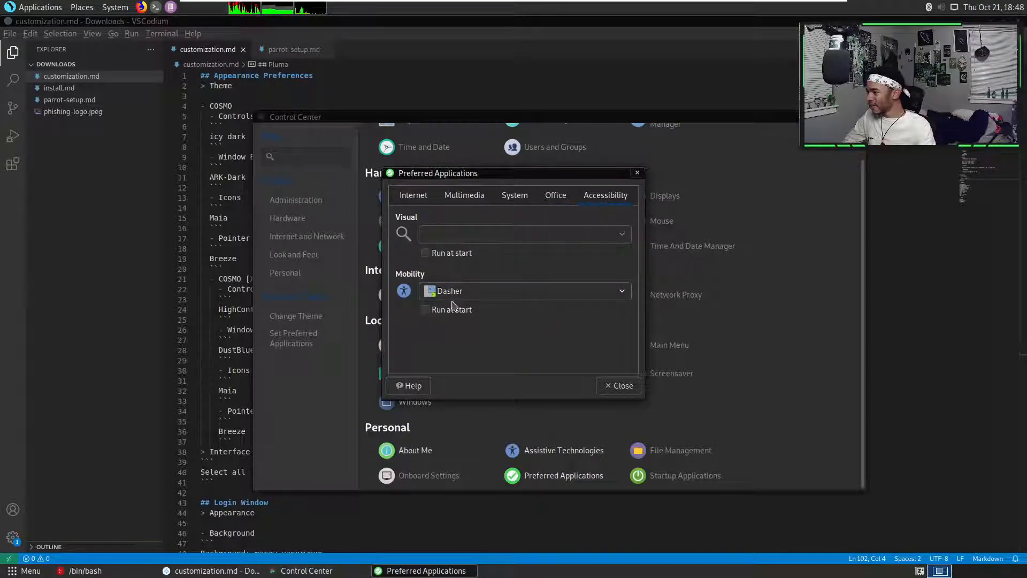
left_click(619, 387)
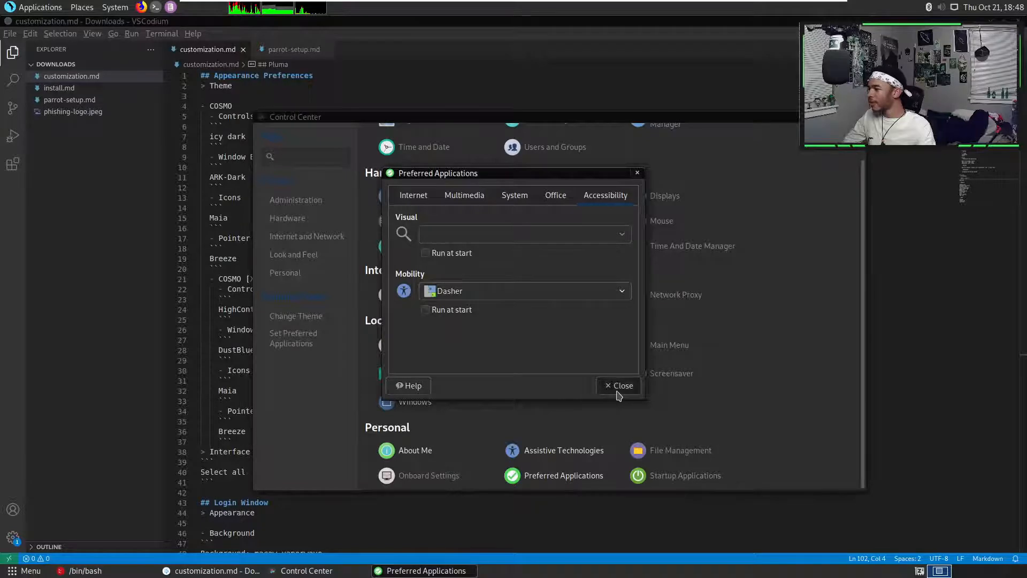
- Review the list of startup programs and the startup options, and close the Startup Applications preferences
left_click(674, 483)
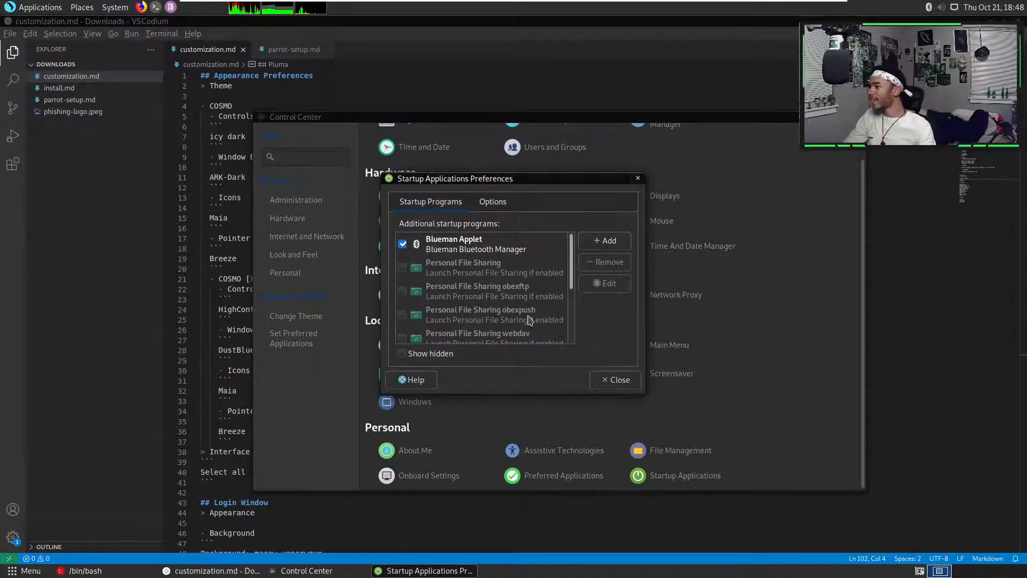
scroll(510, 273, "down", 3)
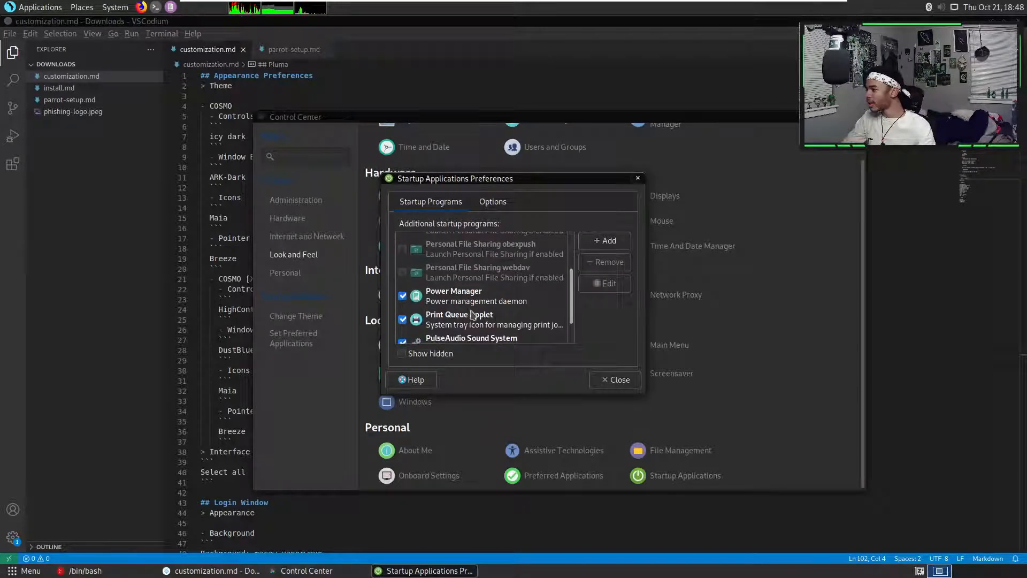
scroll(473, 329, "down", 2)
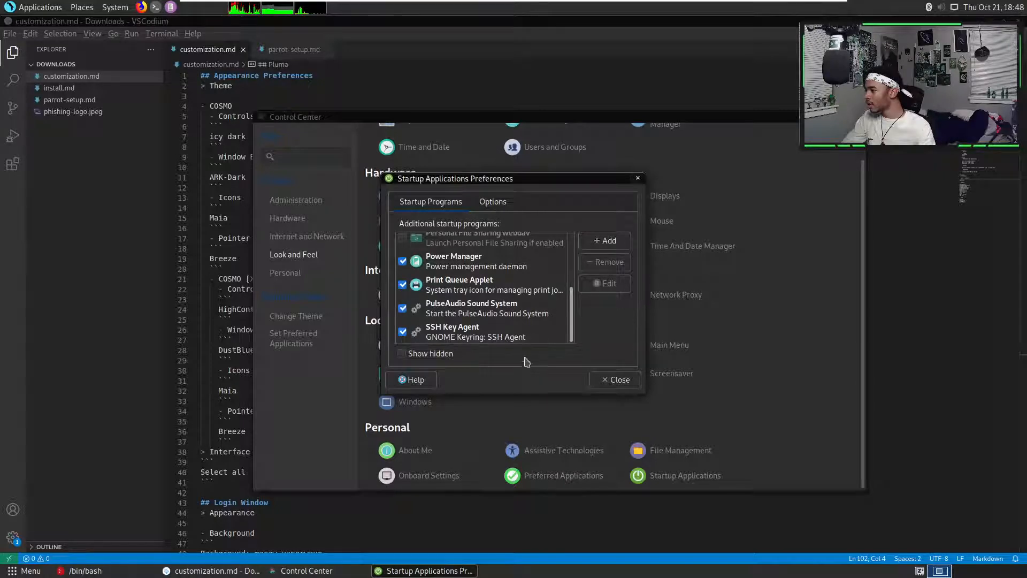
scroll(520, 327, "up", 5)
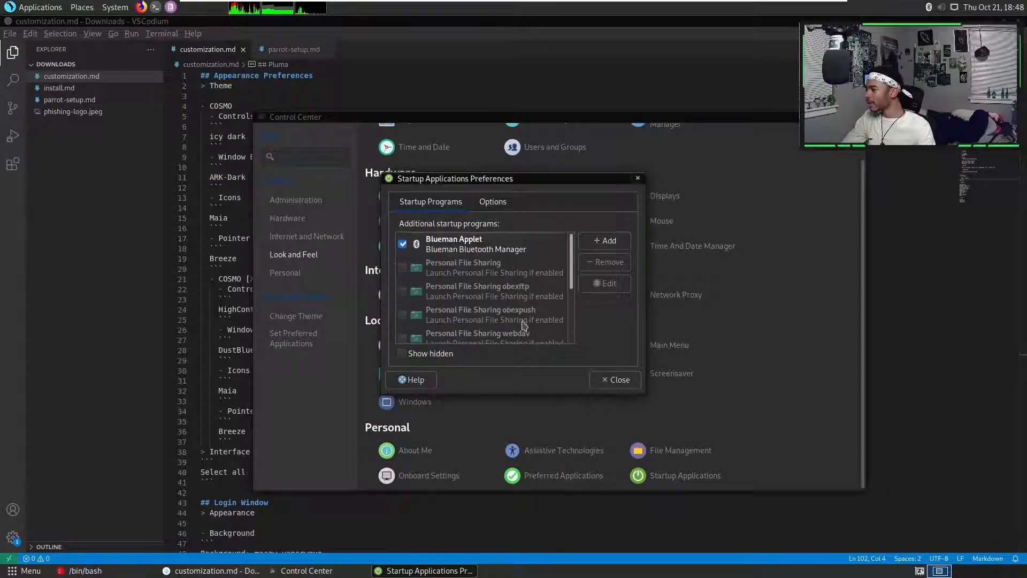
left_click(474, 205)
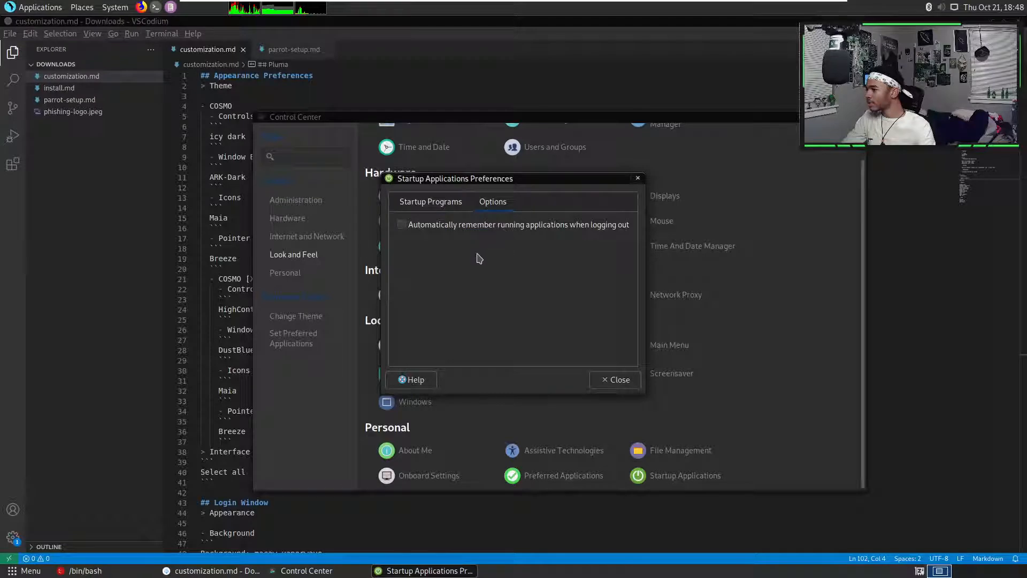
left_click(620, 380)
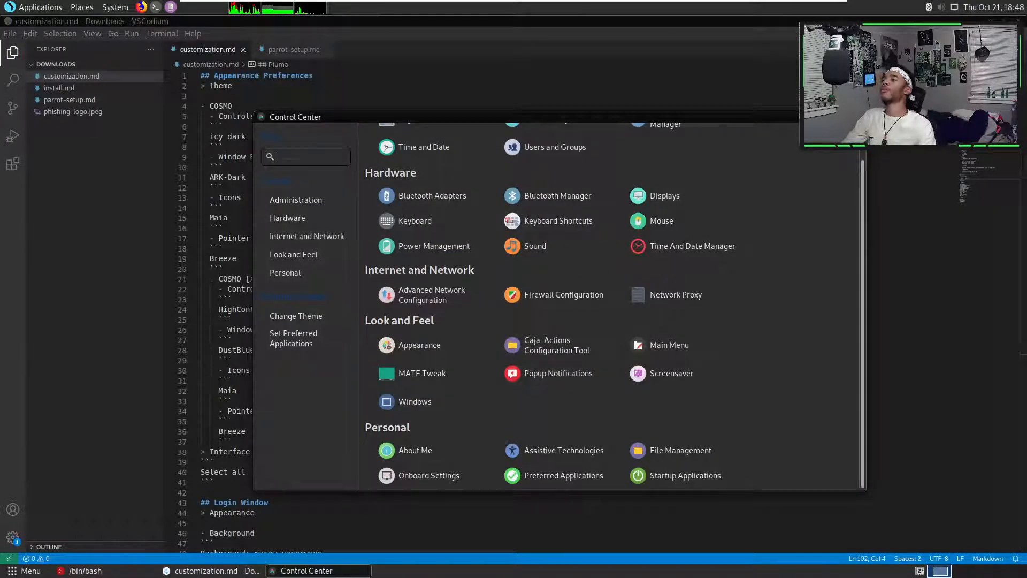
- Clear away the Control Center and terminal, and review the desktop, favorites, panels and shortcuts notes in parrot-setup.md before returning to the desktop
left_click(858, 117)
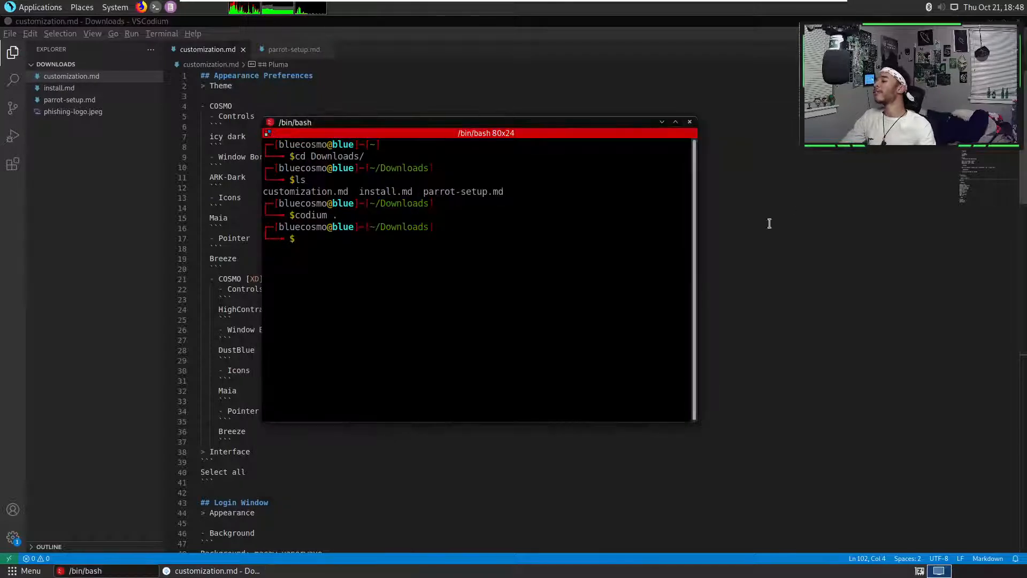
left_click(662, 123)
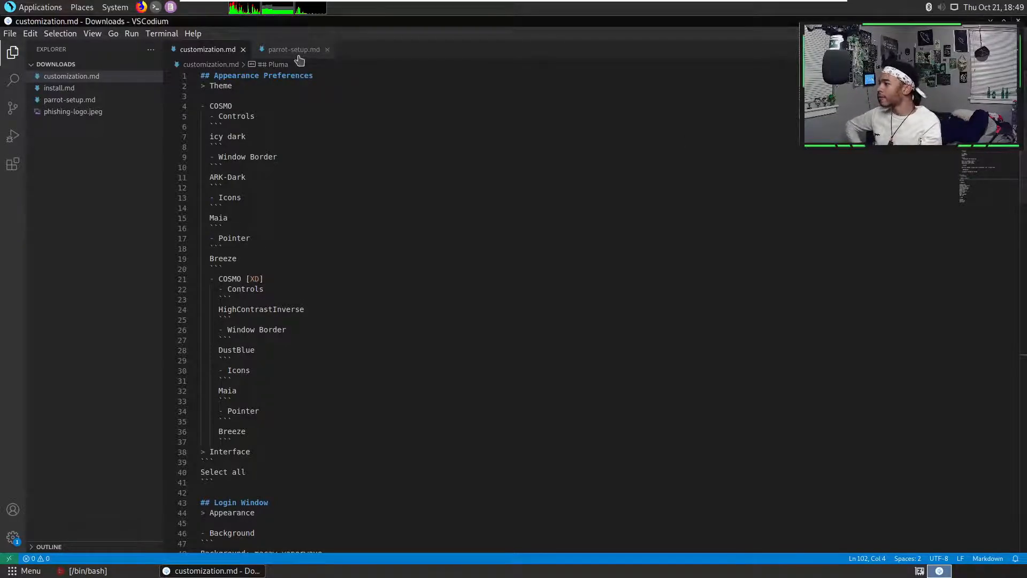
key("ctrl+Tab")
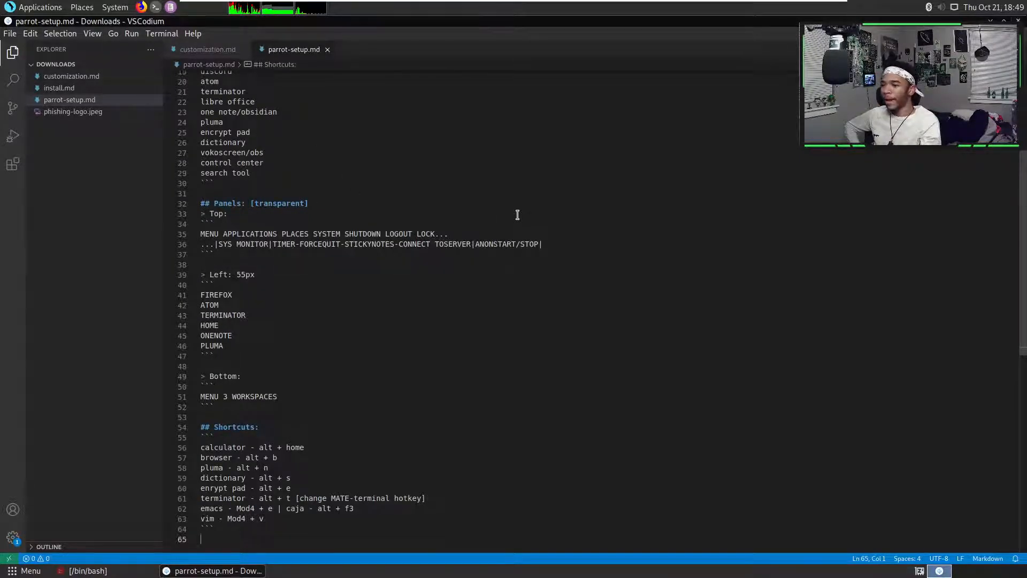
scroll(517, 215, "up", 6)
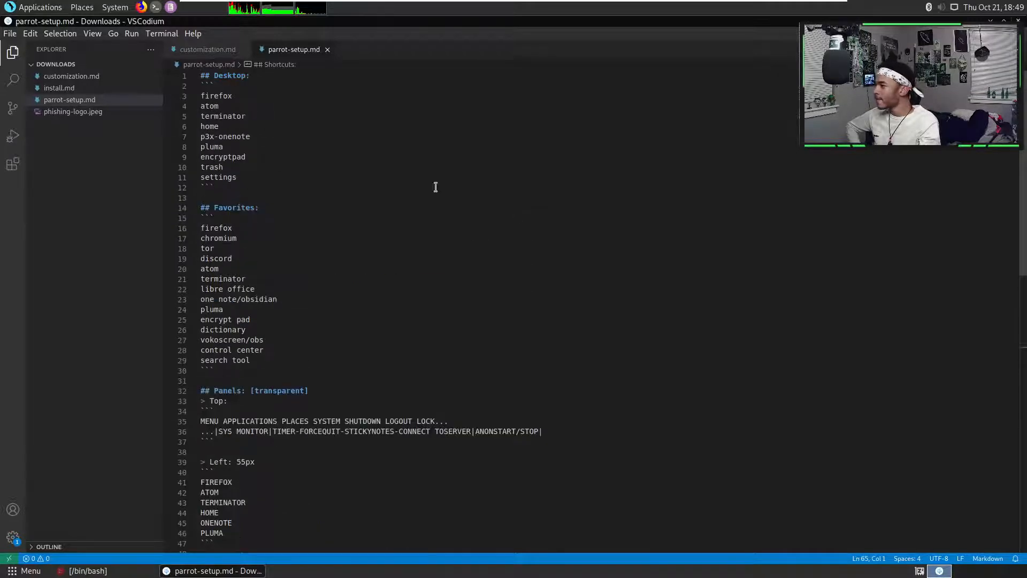
scroll(224, 106, "down", 3)
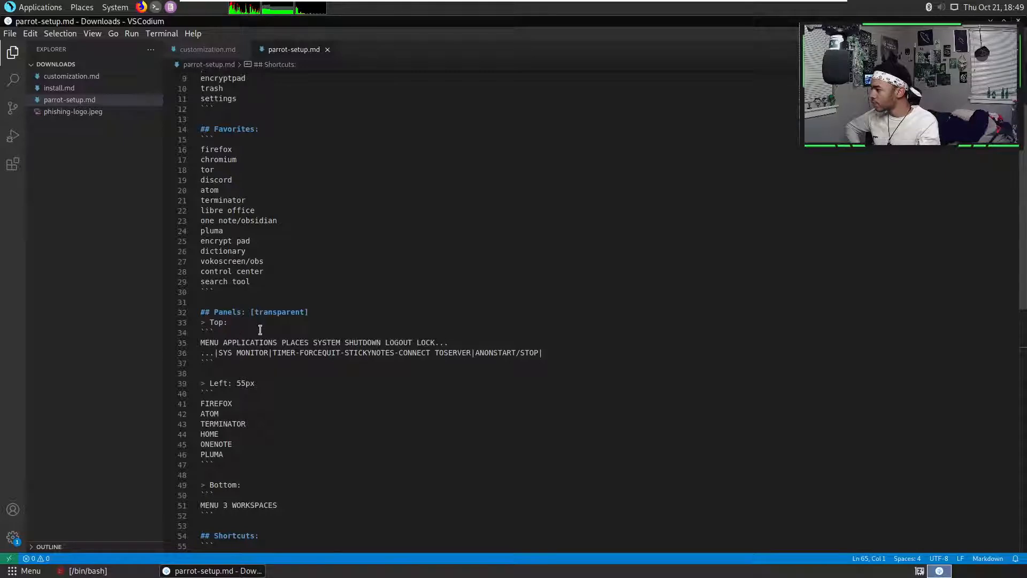
scroll(260, 329, "down", 6)
scroll(371, 313, "up", 3)
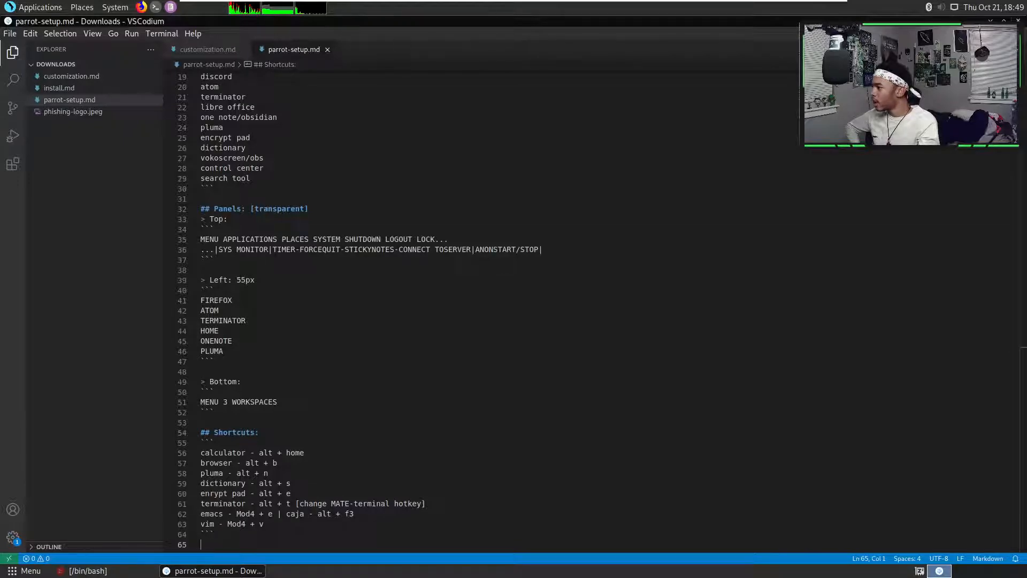
left_click(990, 21)
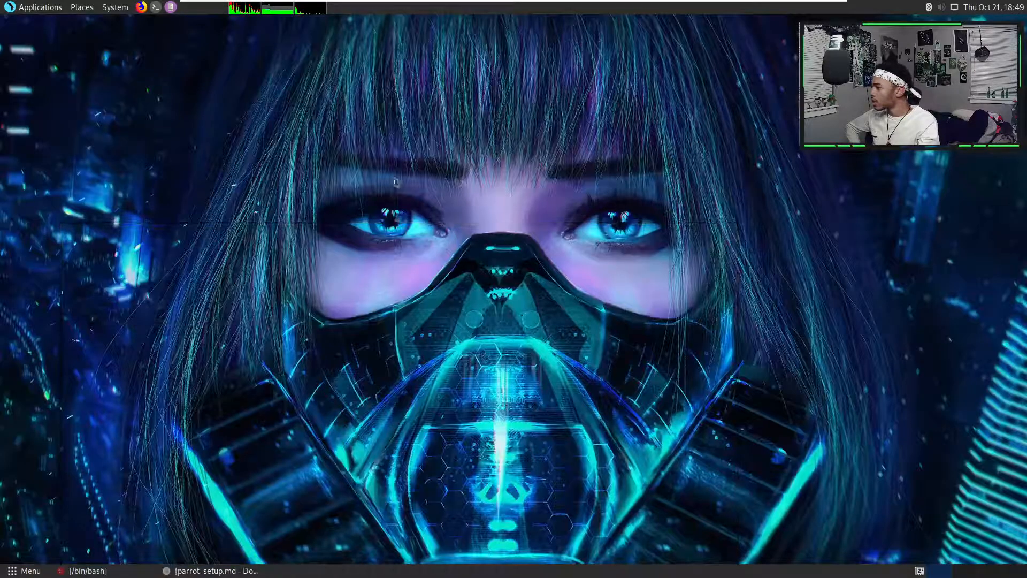
- Remove the system monitor graphs from the top panel
right_click(390, 15)
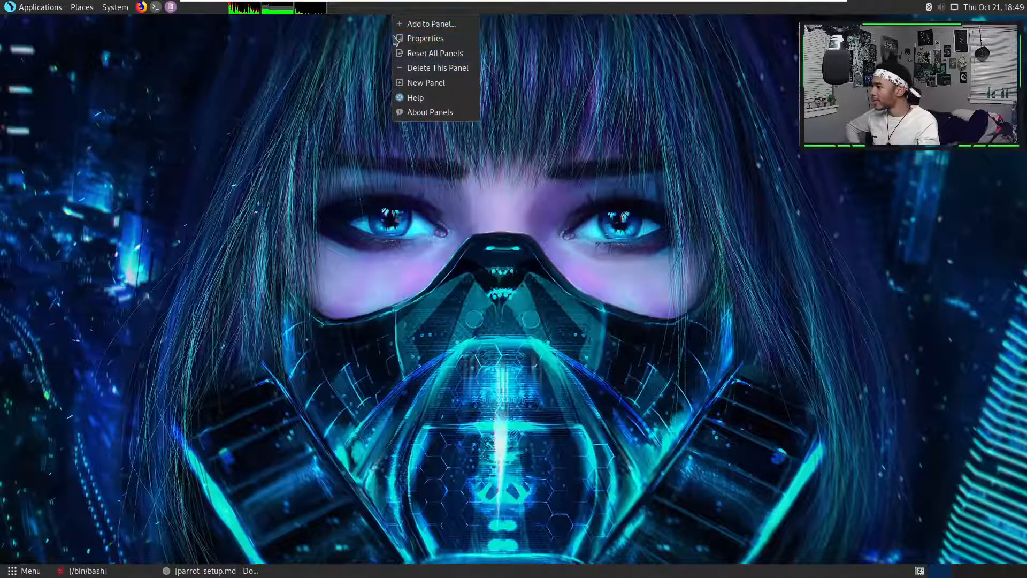
right_click(316, 12)
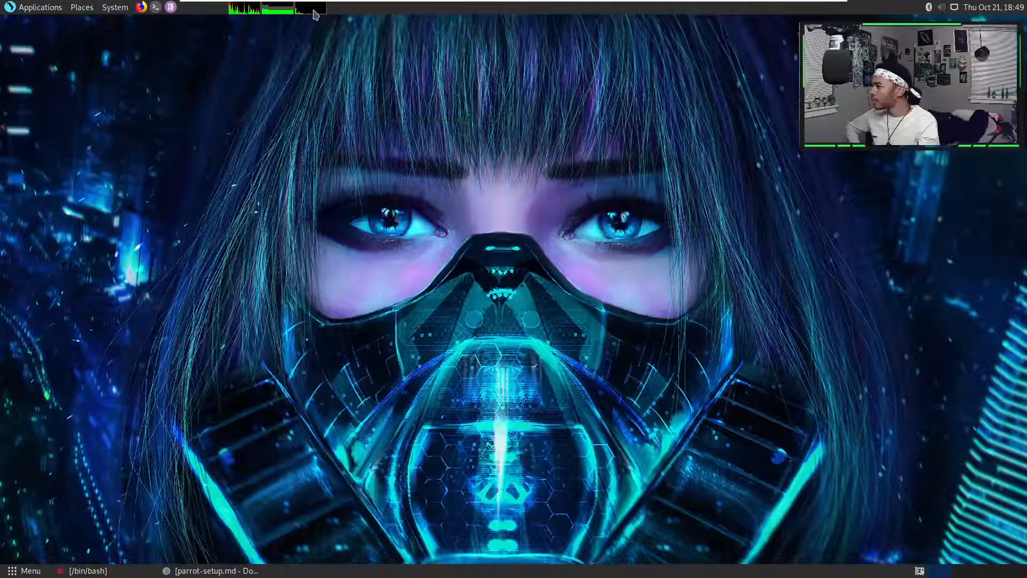
right_click(317, 11)
left_click(286, 86)
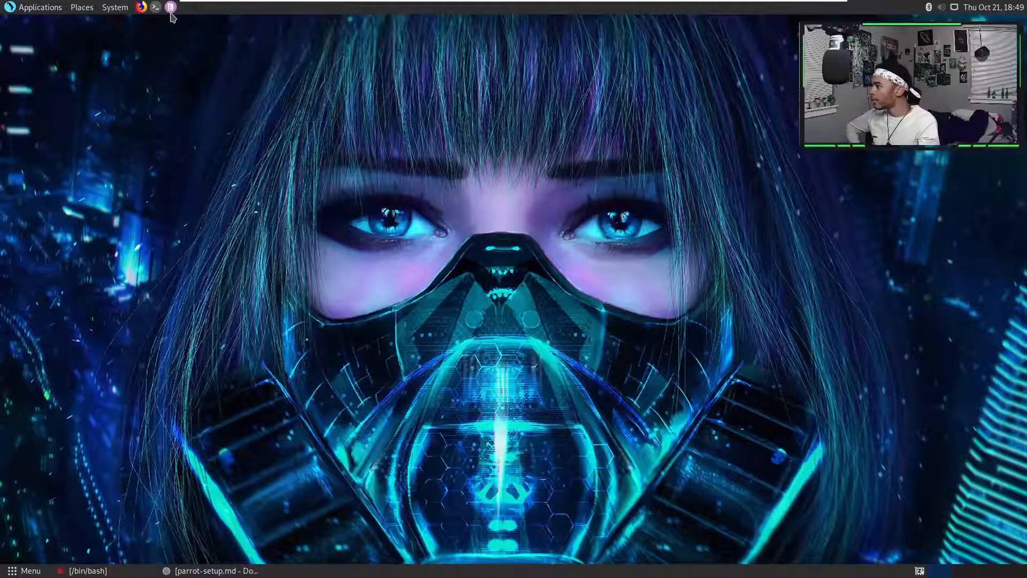
- Remove the text editor, terminal and Firefox launchers and the Applications/Places/System menu bar from the top panel
right_click(170, 7)
left_click(202, 56)
right_click(155, 7)
left_click(185, 53)
right_click(141, 7)
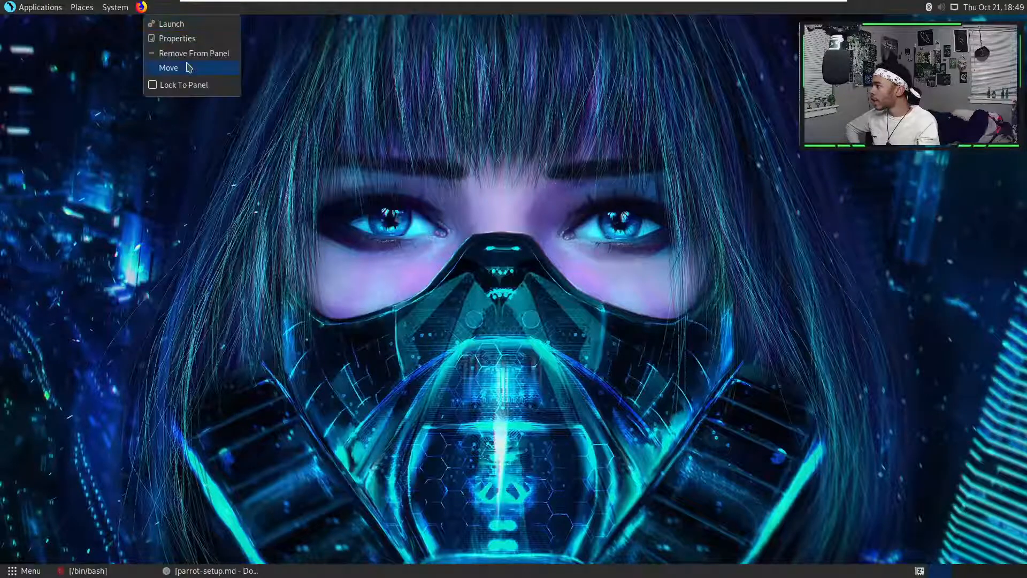
left_click(190, 53)
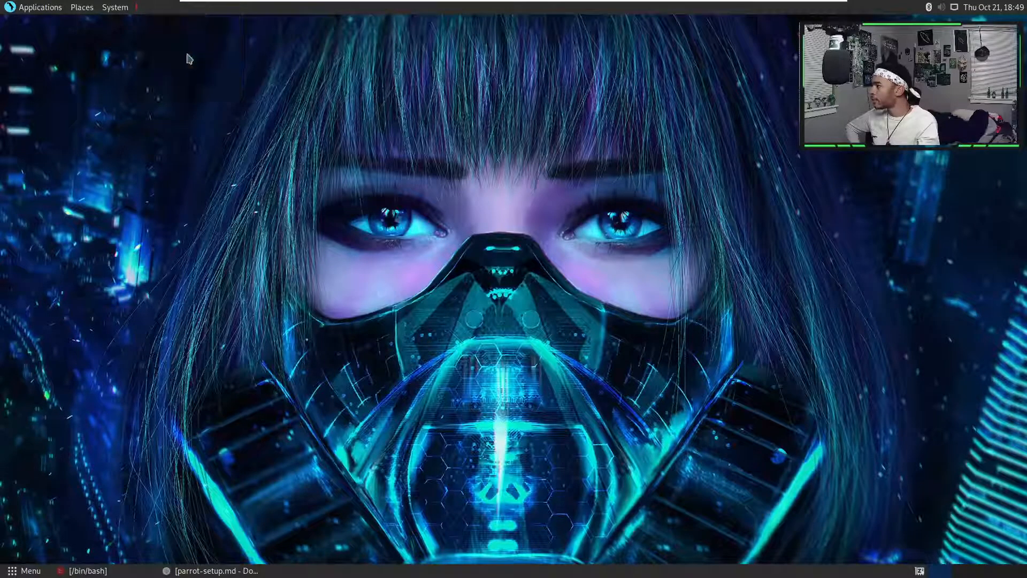
right_click(99, 9)
left_click(148, 53)
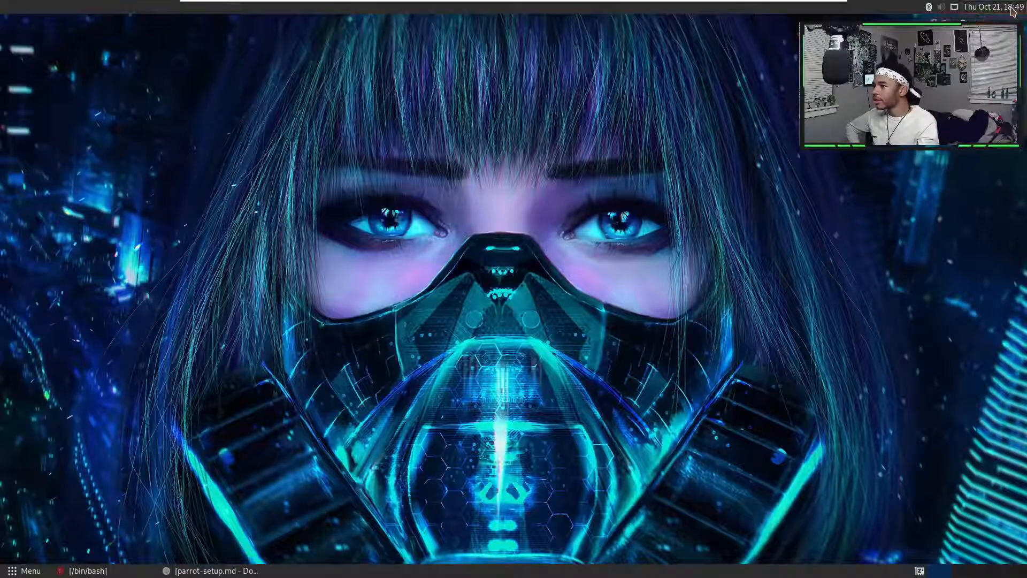
- Move the clock to the centre of the top panel
left_click(960, 120)
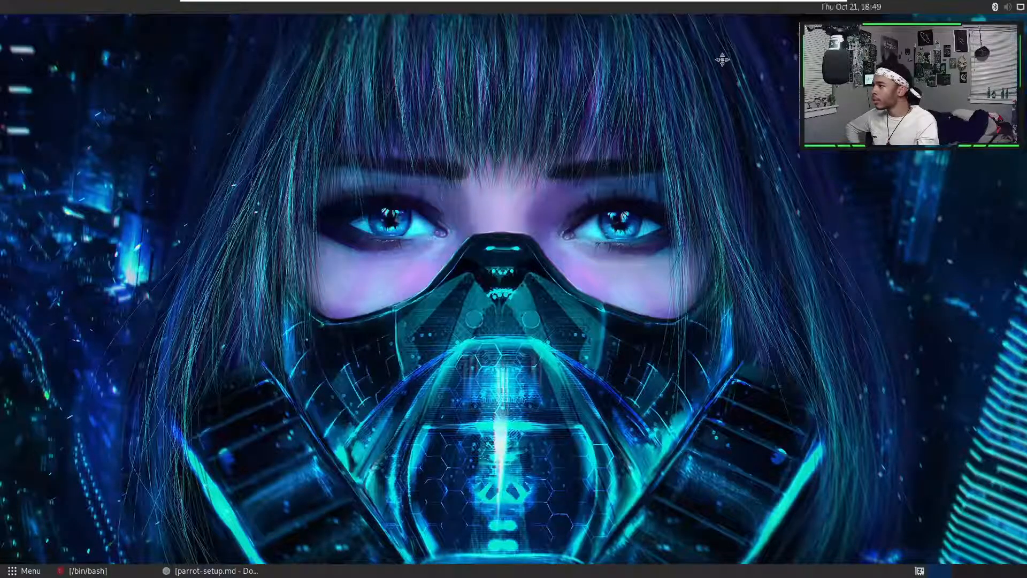
left_click(504, 30)
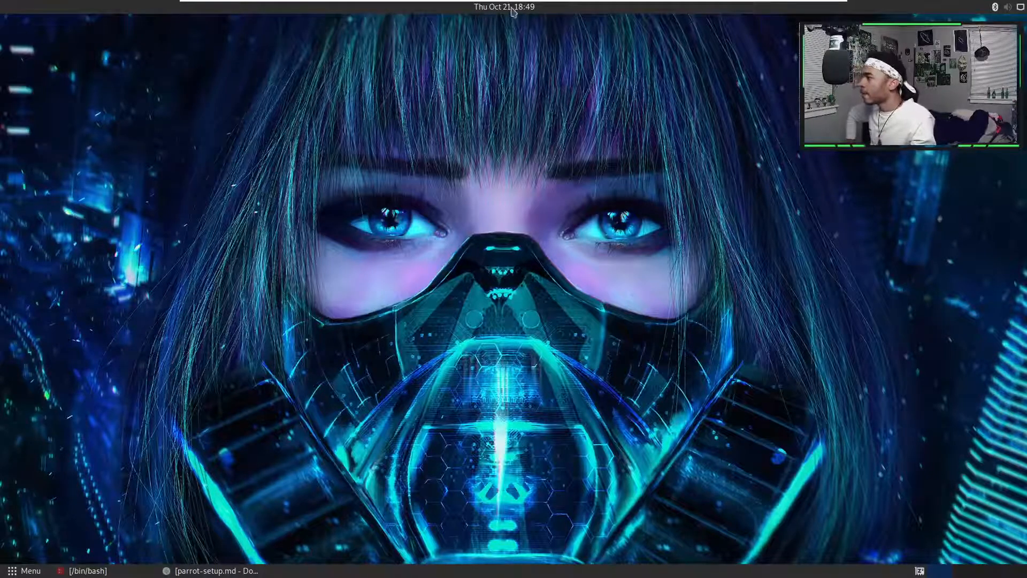
right_click(995, 7)
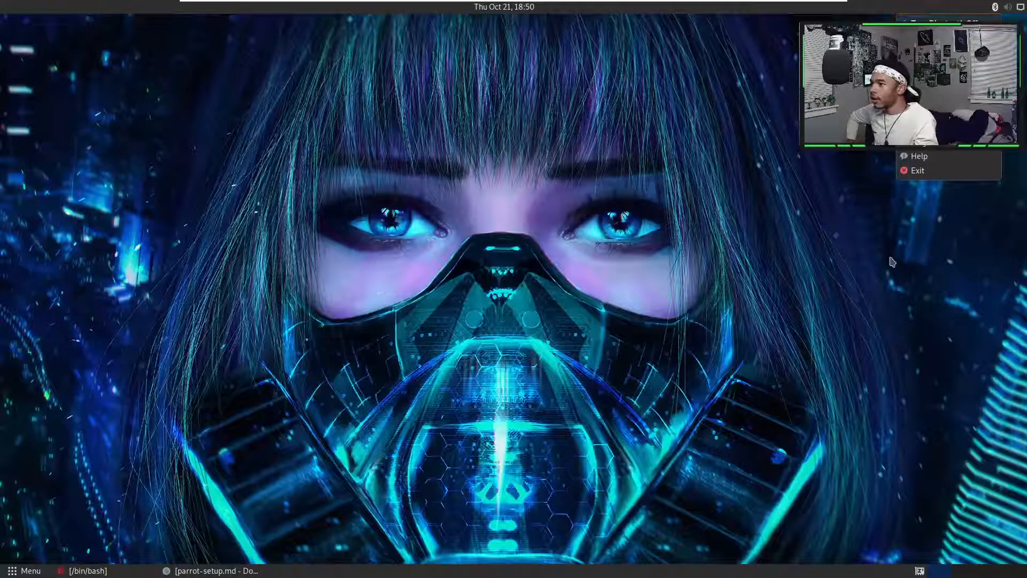
left_click(857, 253)
right_click(987, 11)
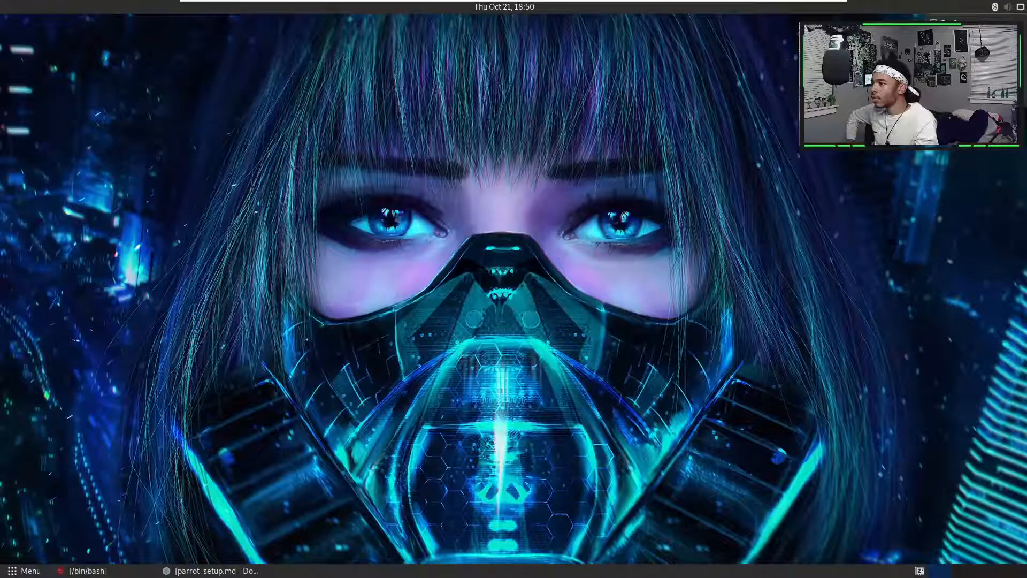
left_click(624, 97)
right_click(6, 12)
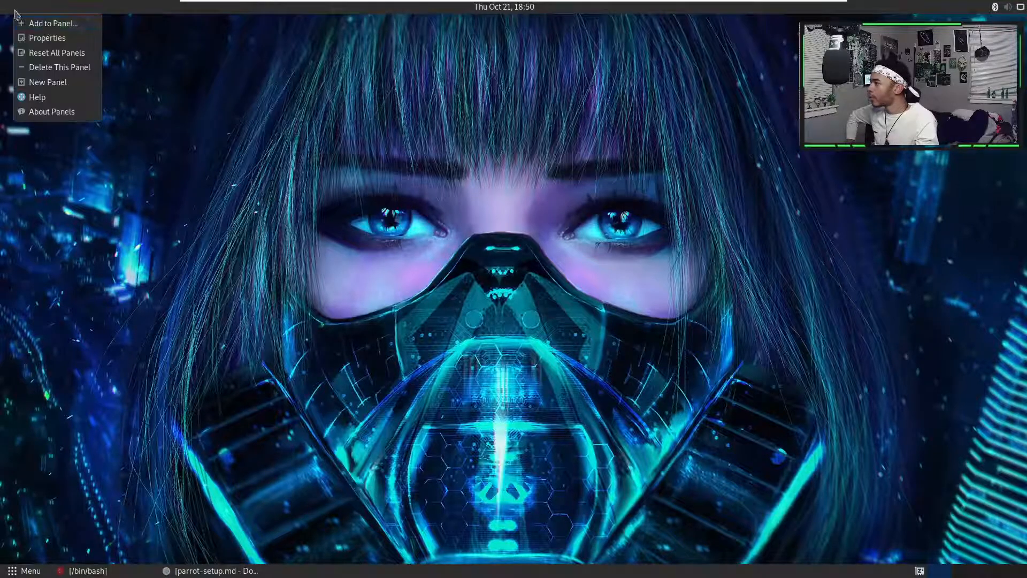
left_click(50, 23)
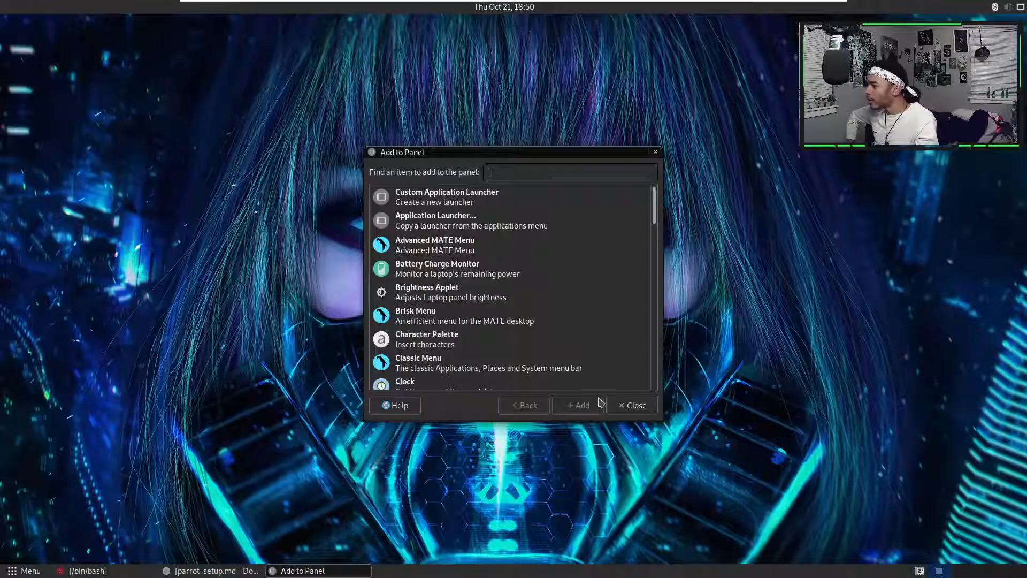
left_click(631, 405)
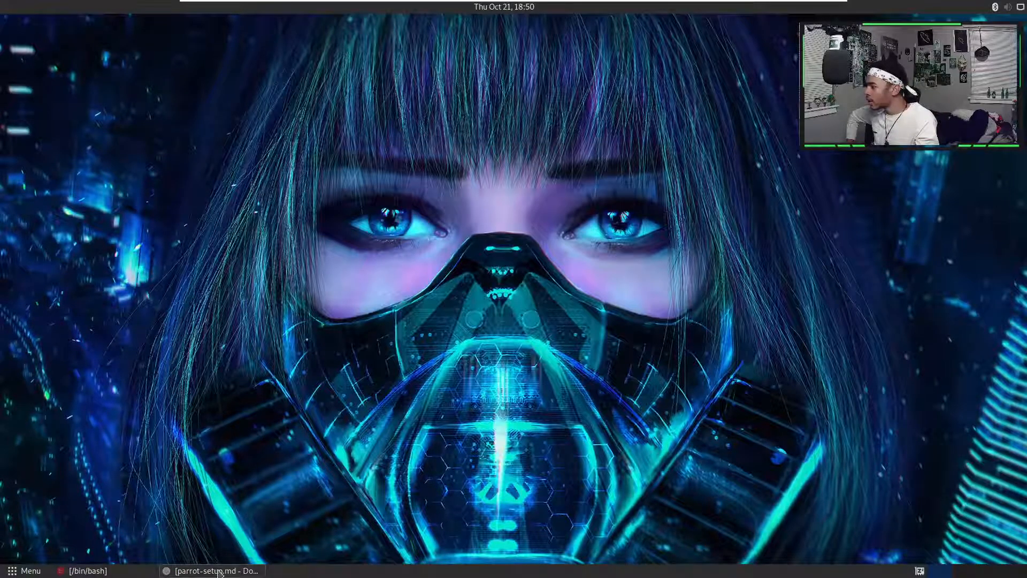
- Delete the bottom panel from the desktop, including its settings
right_click(313, 574)
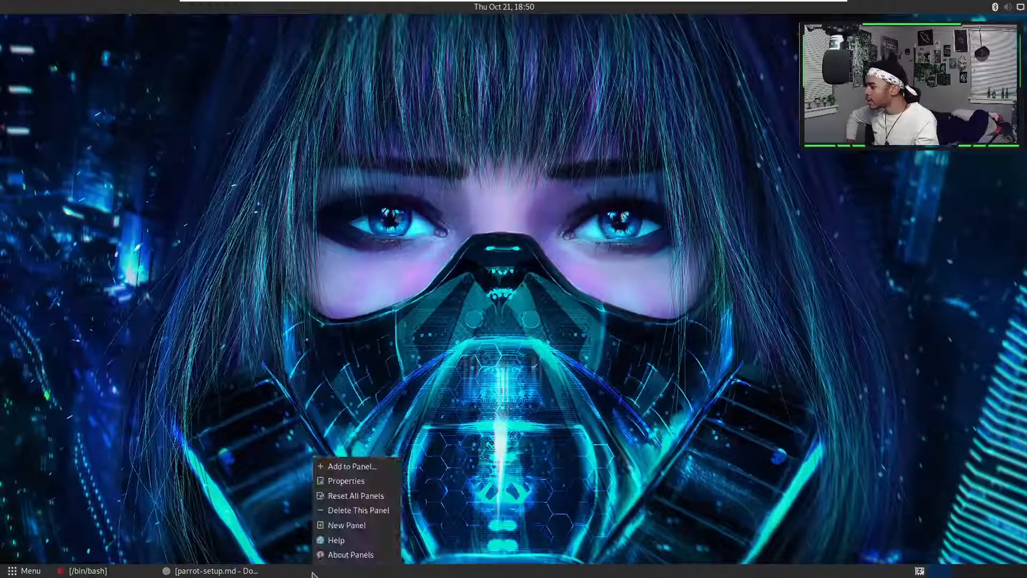
left_click(372, 515)
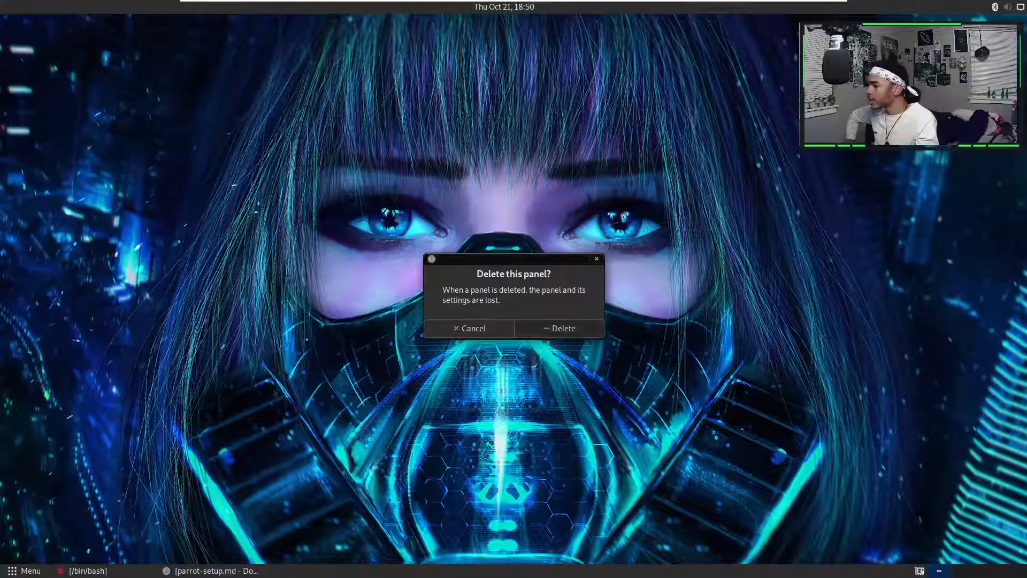
left_click(561, 331)
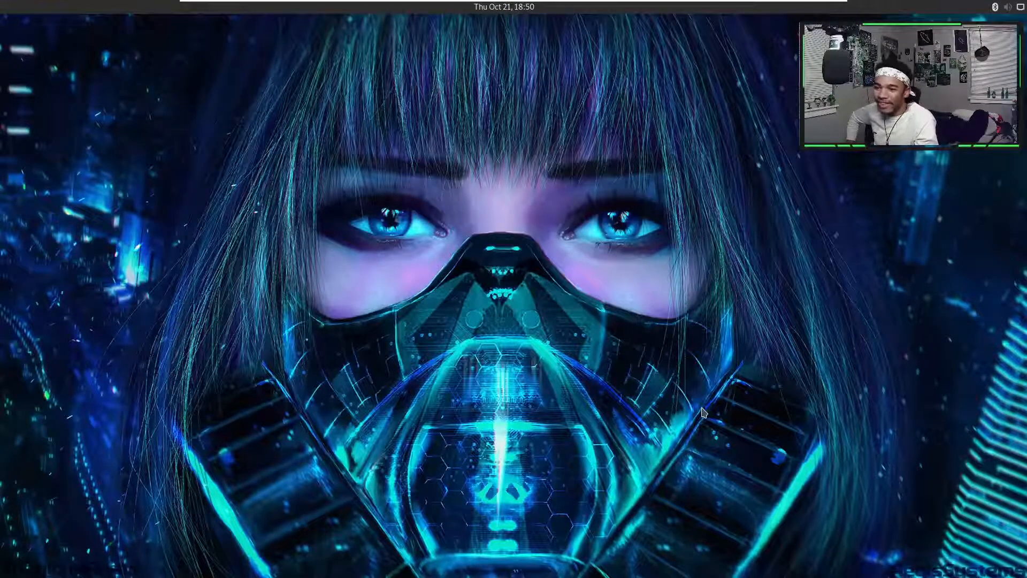
- Add the Advanced MATE Menu to the free area of the top panel between the clock and the tray icons
right_click(703, 11)
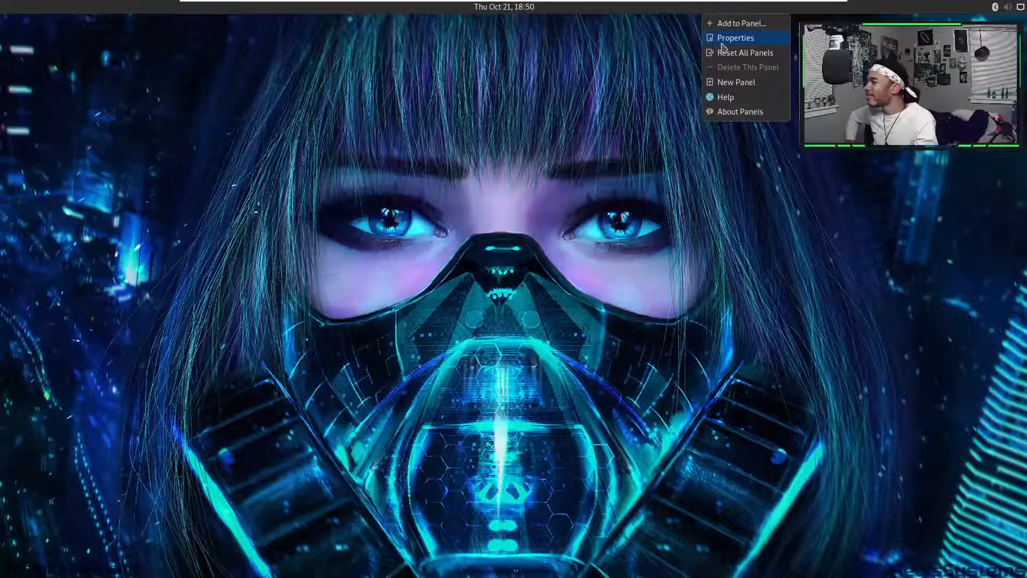
left_click(754, 24)
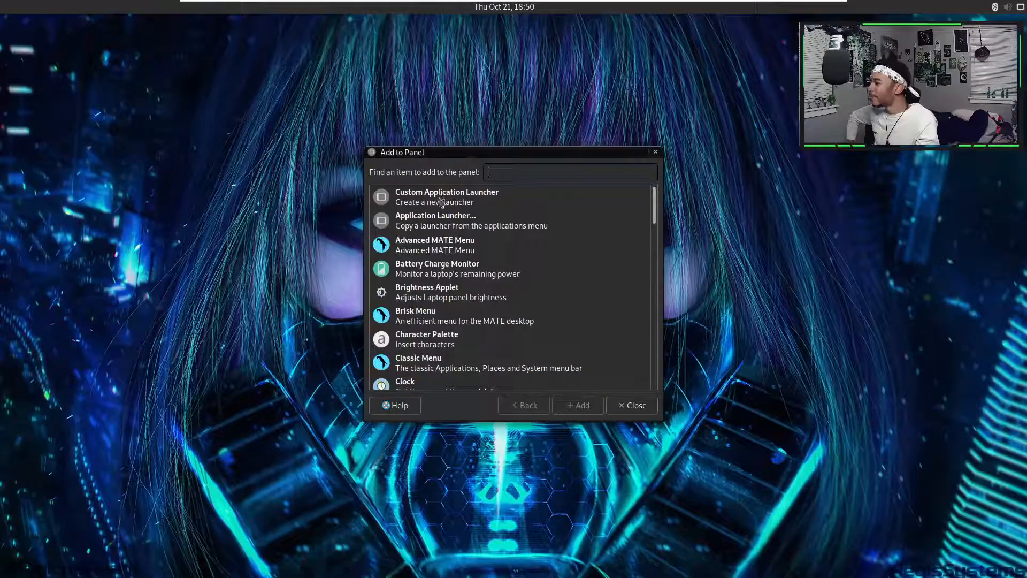
left_click(462, 253)
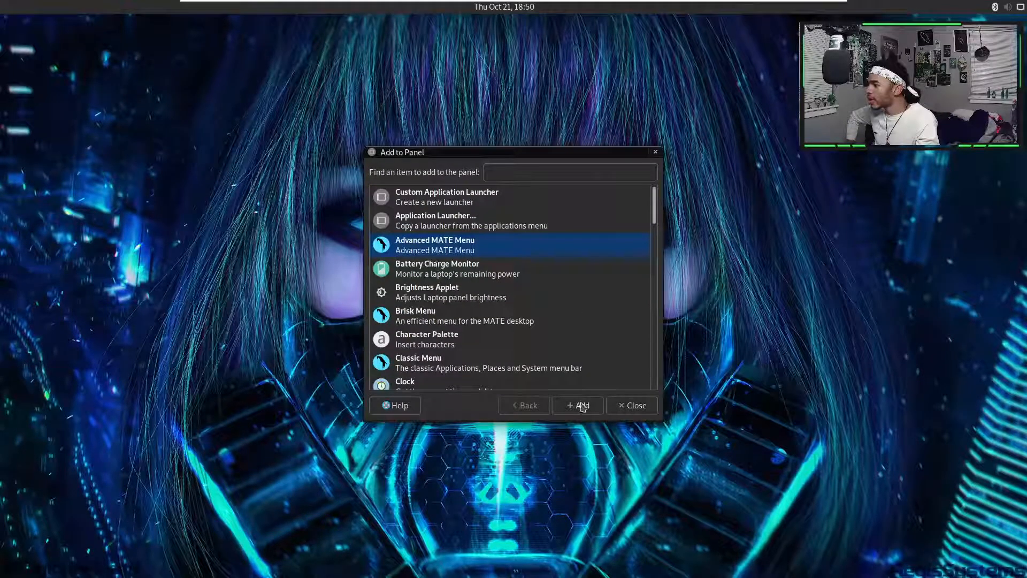
left_click(635, 407)
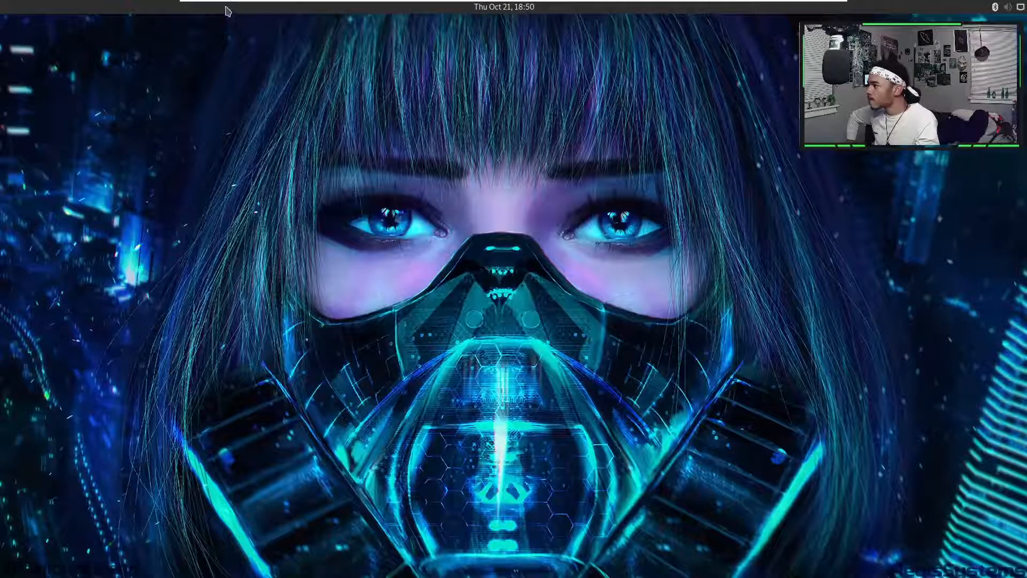
- Add the Advanced MATE Menu, Brisk Menu and Classic Menu to the top panel before the clock, and preview an Advanced MATE Menu
right_click(169, 10)
left_click(203, 24)
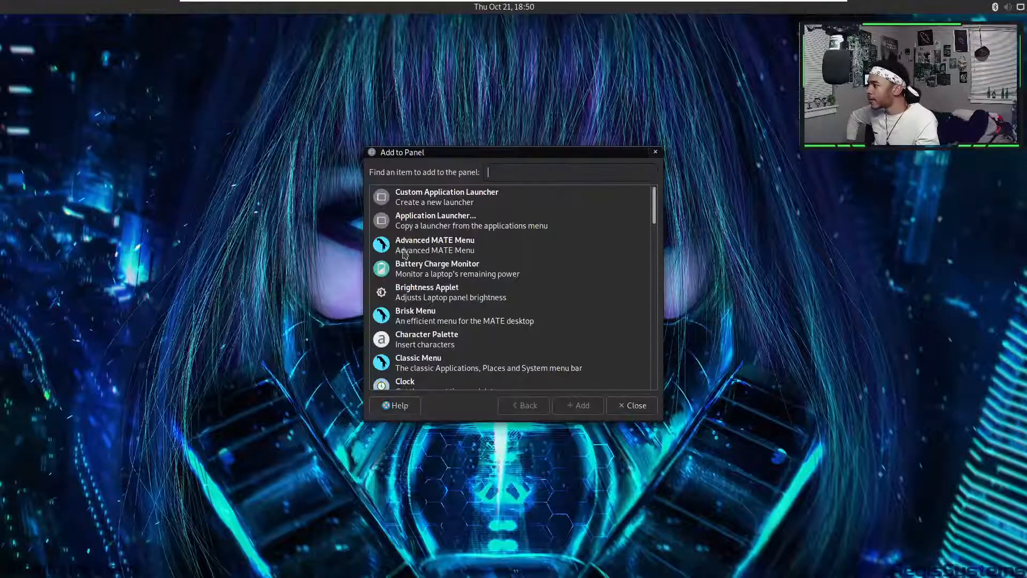
left_click(426, 253)
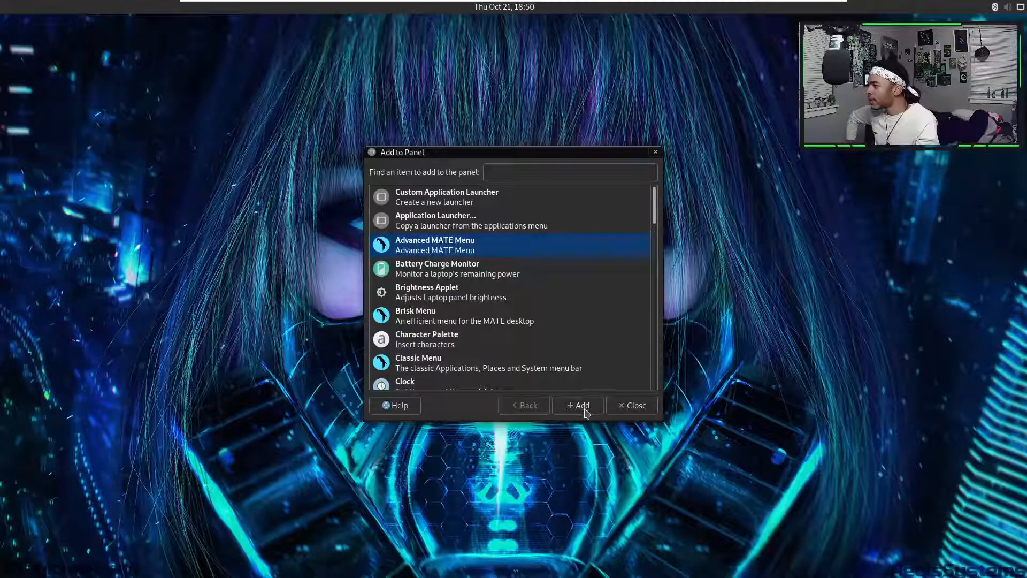
left_click(435, 320)
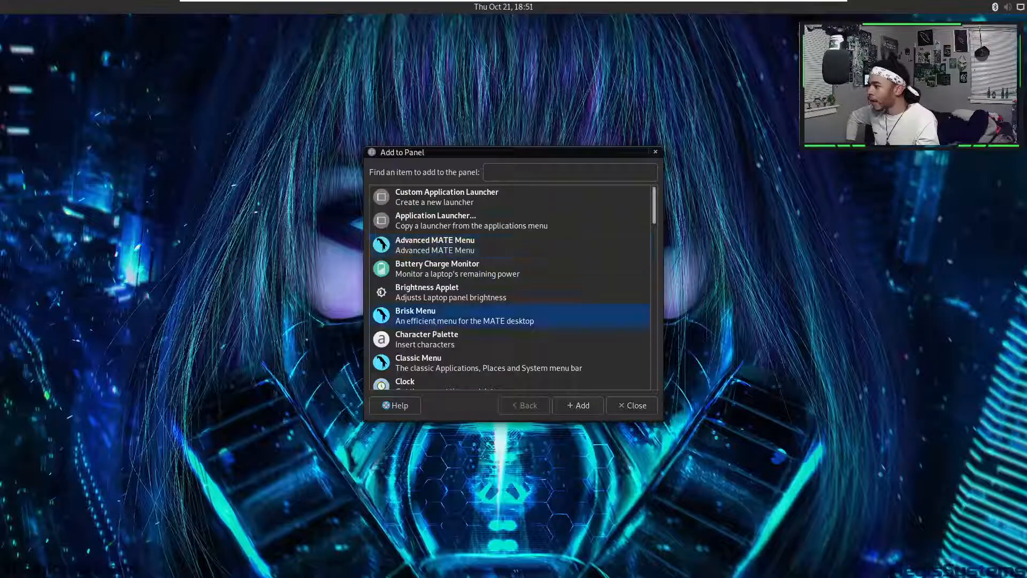
left_click(583, 407)
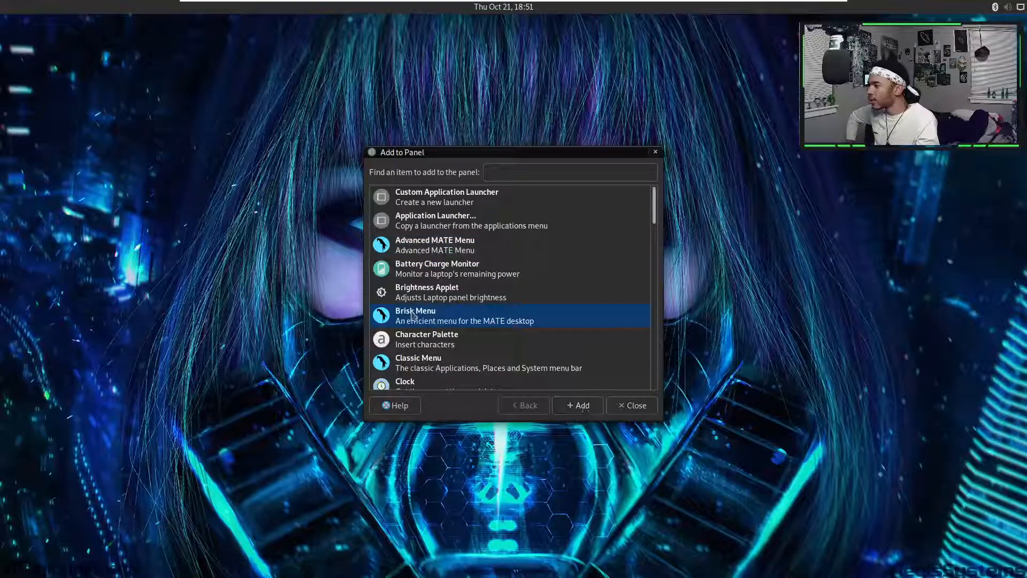
double_click(428, 366)
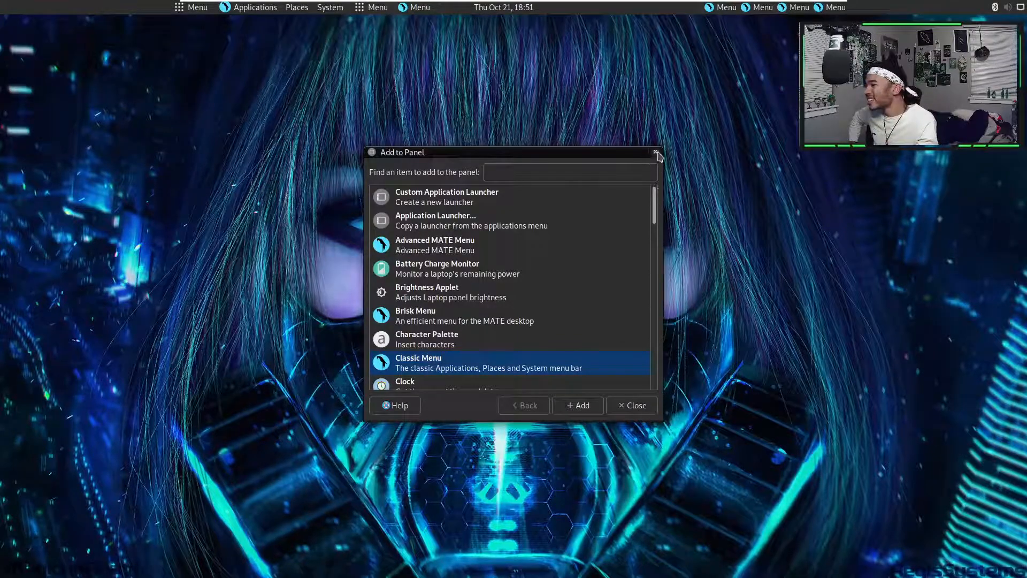
left_click(631, 406)
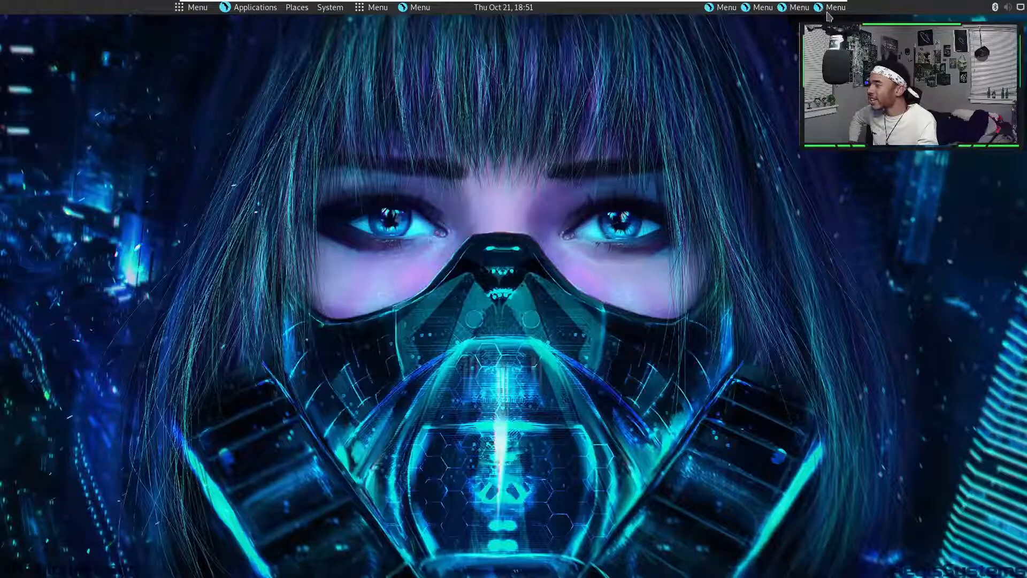
left_click(827, 9)
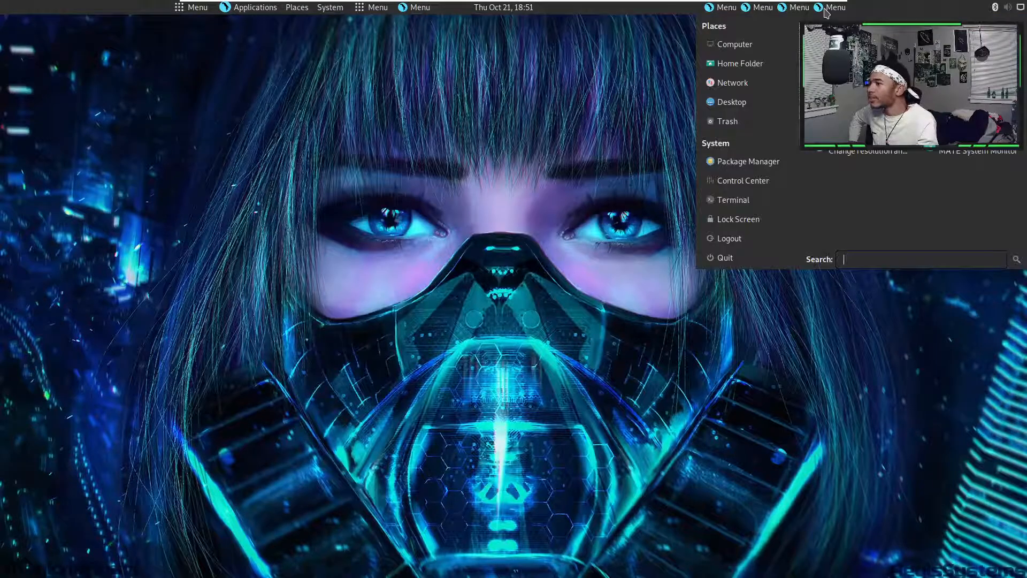
left_click(827, 9)
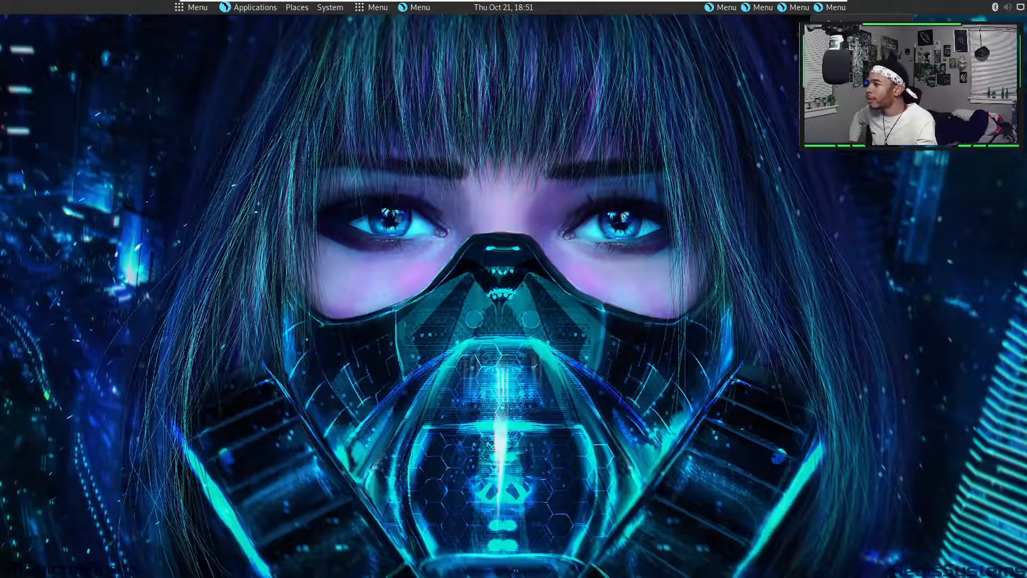
- Move an Advanced MATE Menu to the far left end of the top panel, ahead of the other menus
left_click(838, 66)
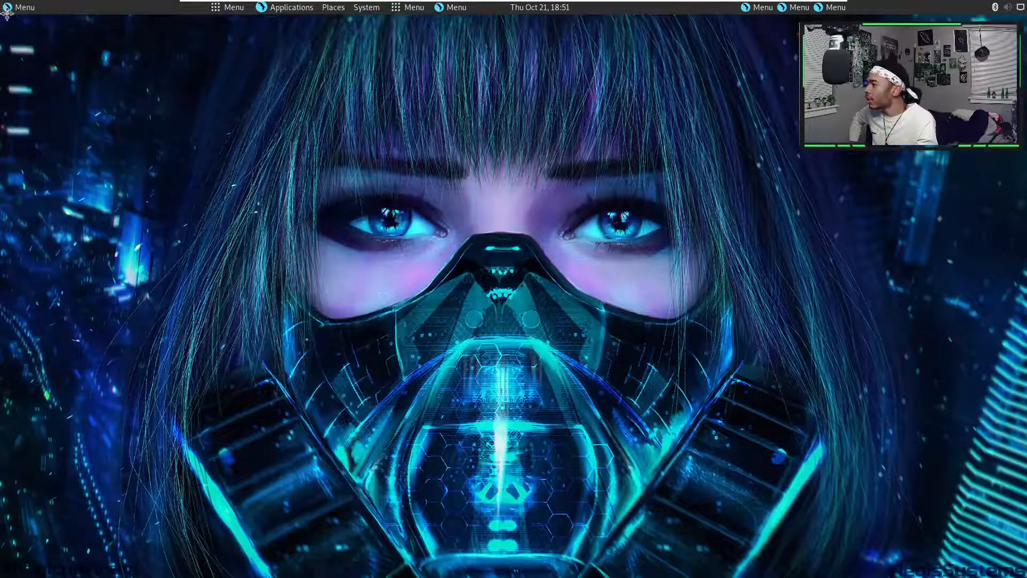
left_click(228, 7)
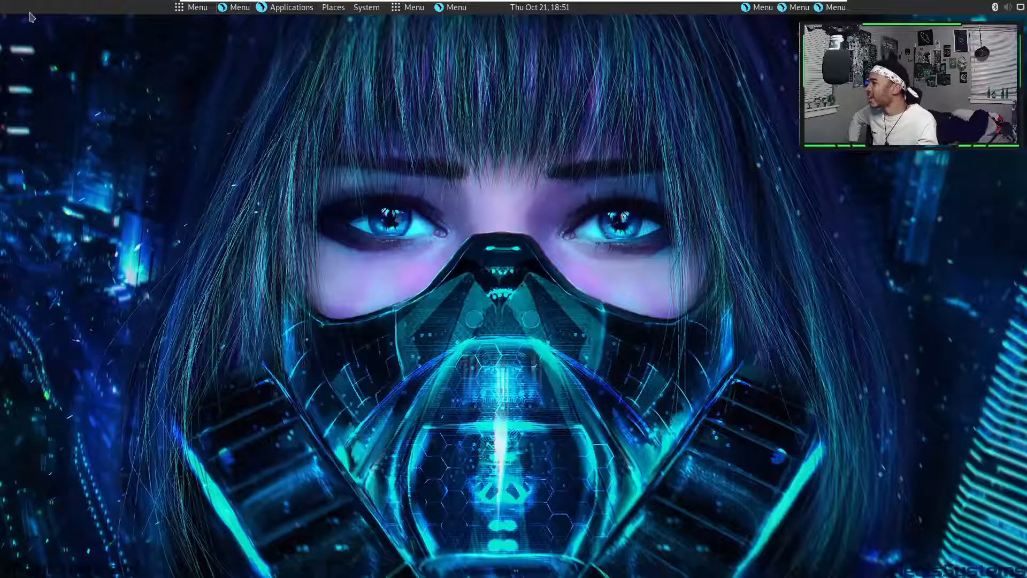
right_click(237, 9)
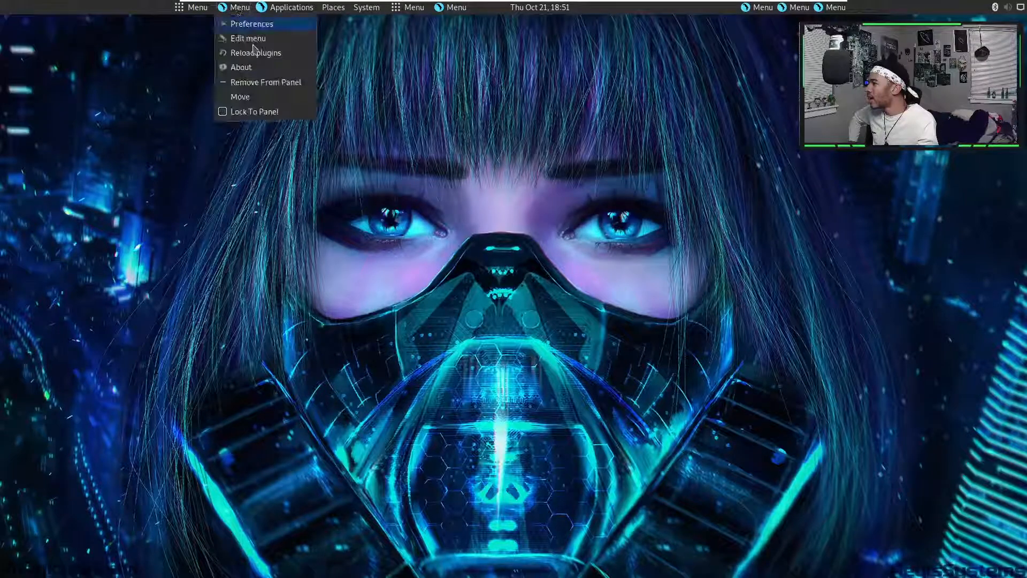
left_click(257, 99)
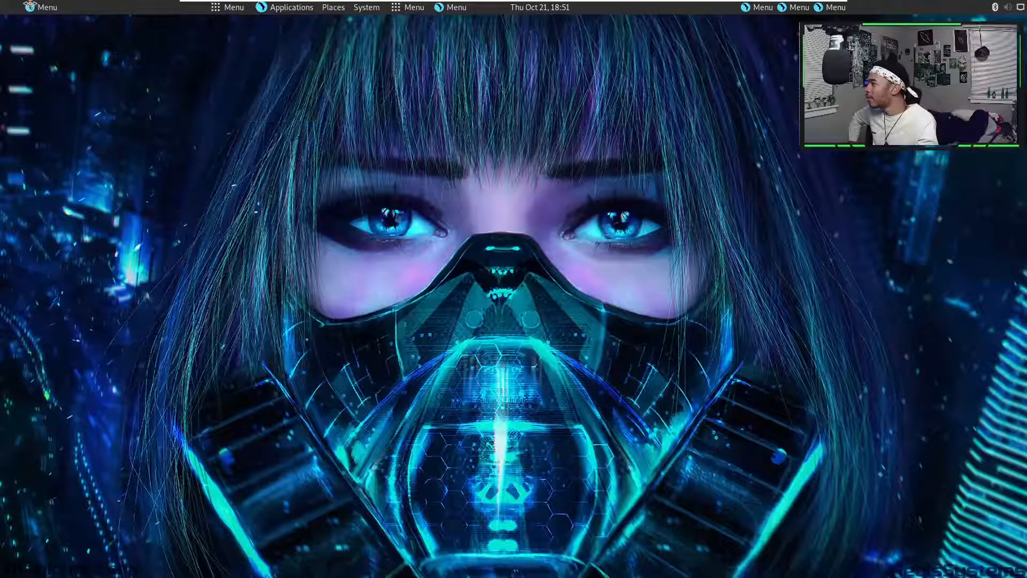
left_click(10, 9)
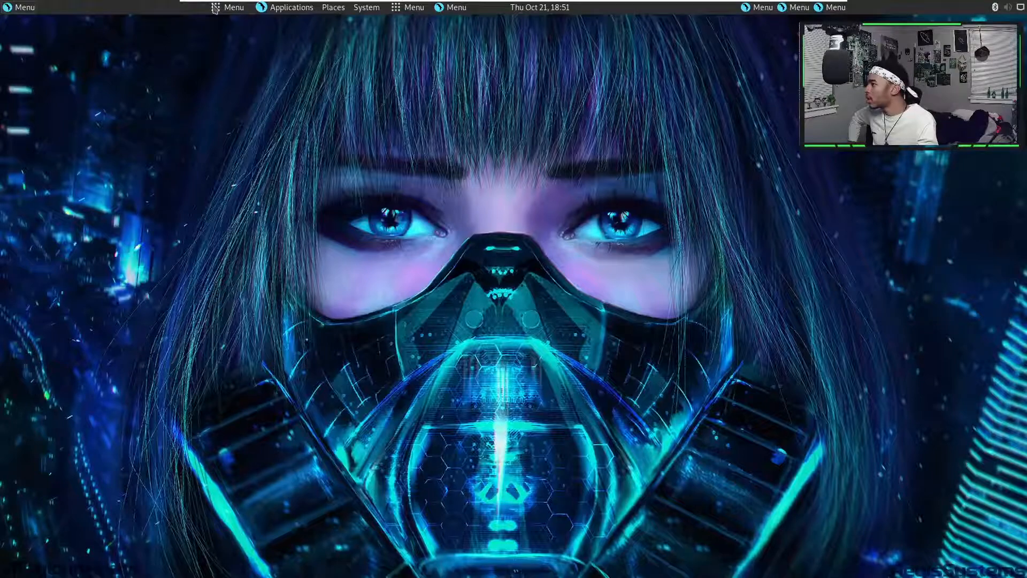
- Remove both Brisk Menus, the Classic Menu and the Advanced MATE Menu nearest the clock from the area before the clock
right_click(216, 9)
left_click(240, 54)
right_click(263, 9)
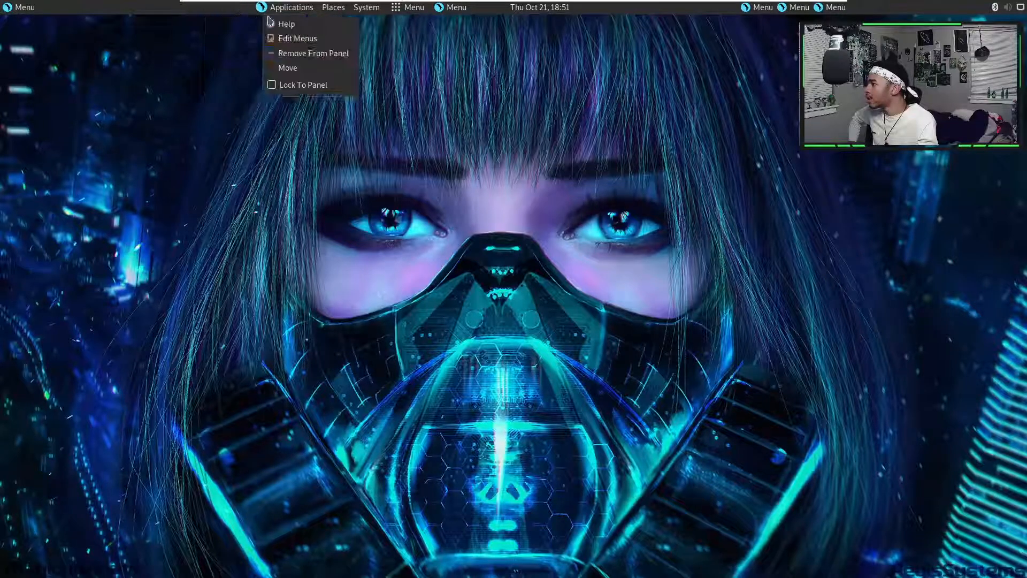
left_click(297, 52)
right_click(402, 15)
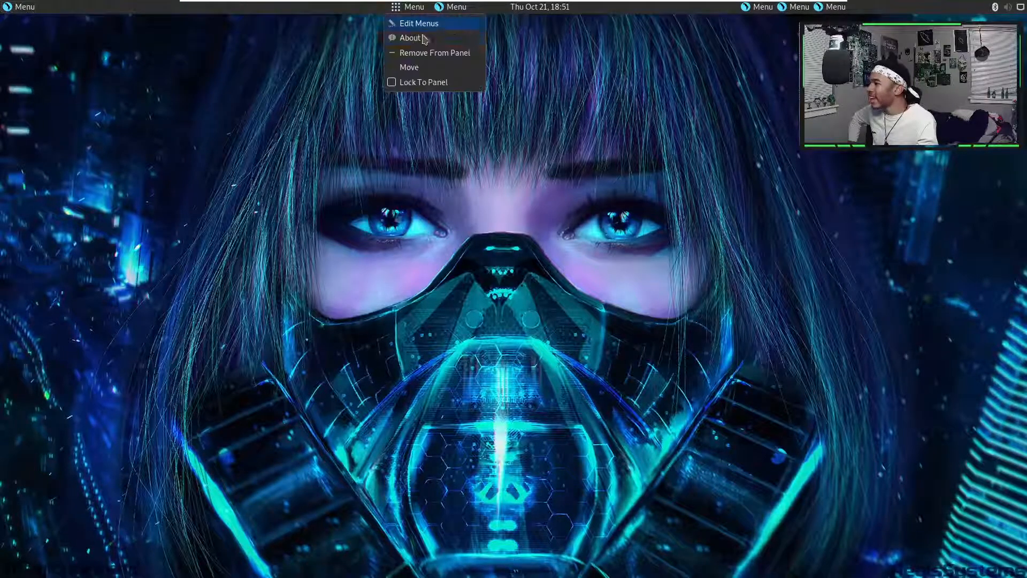
left_click(428, 51)
right_click(435, 9)
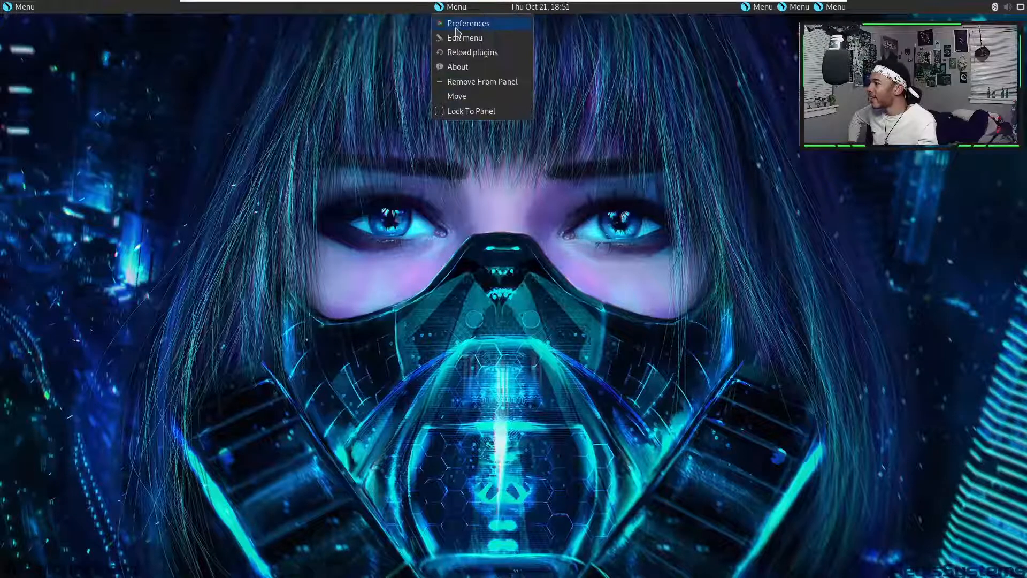
left_click(475, 85)
- Remove the three Advanced MATE Menus between the clock and the tray icons from the top panel
right_click(759, 7)
left_click(786, 83)
right_click(795, 7)
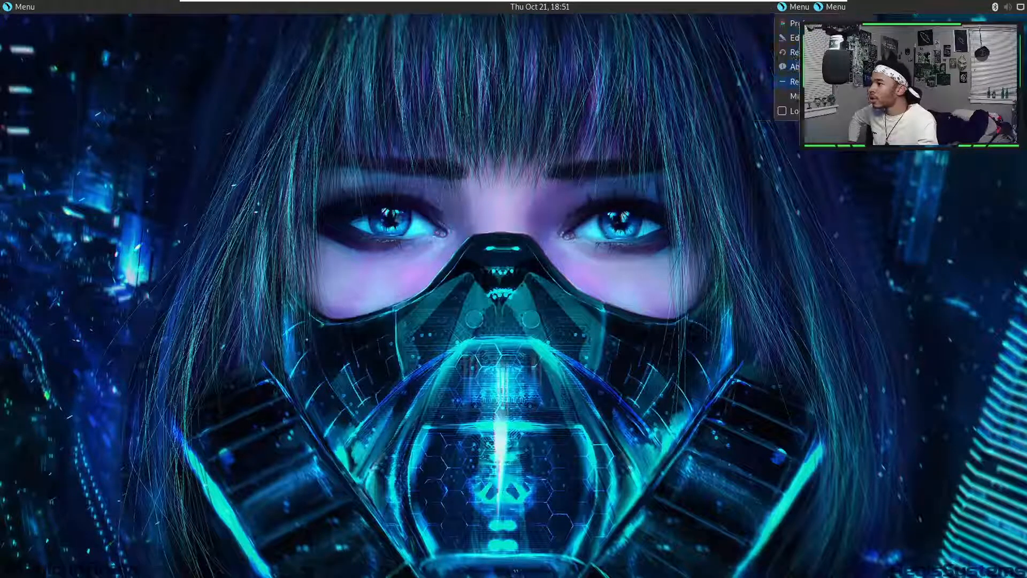
left_click(792, 81)
right_click(828, 9)
left_click(834, 81)
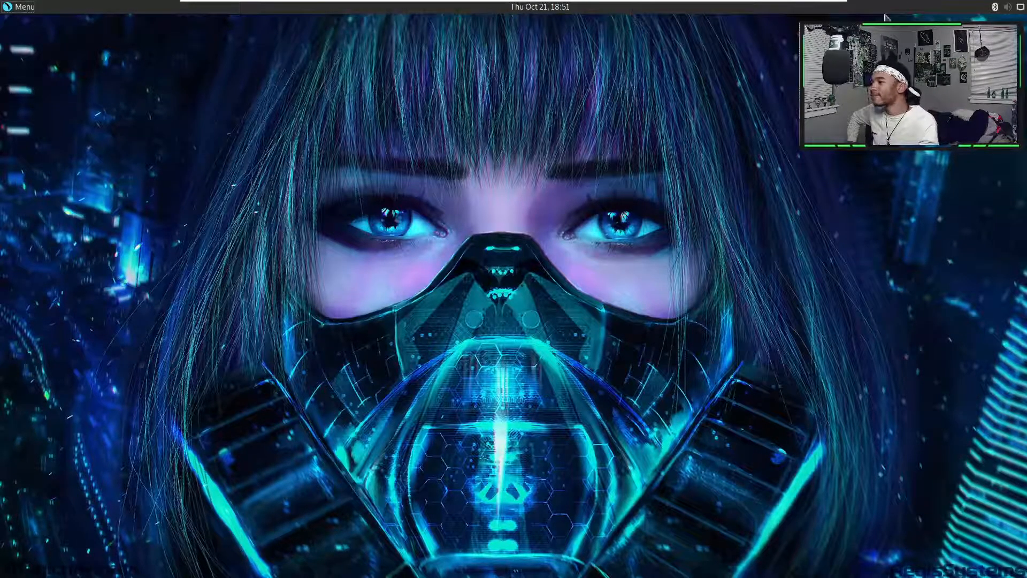
- View the menu editor of the remaining Advanced MATE Menu and close it
right_click(29, 10)
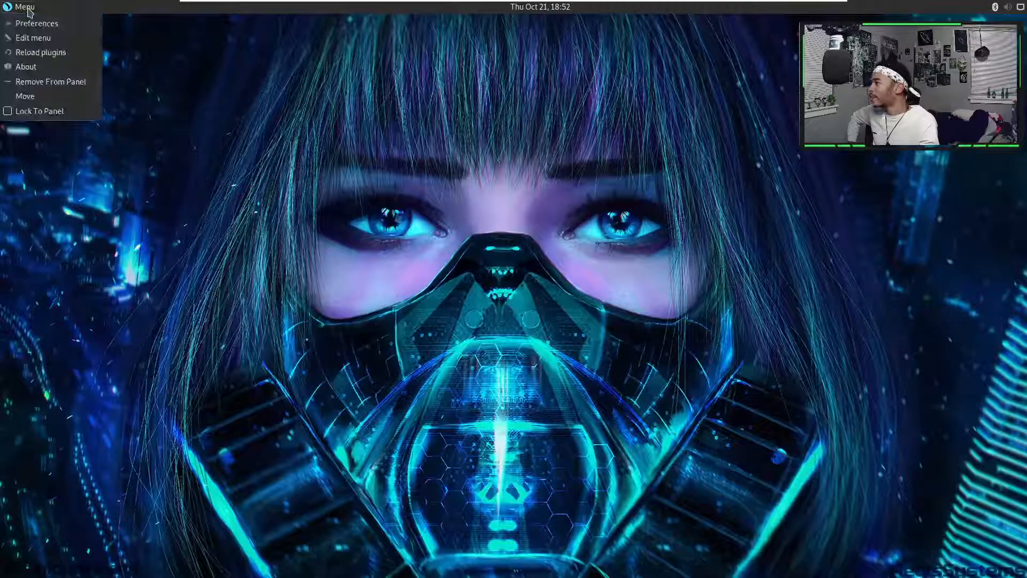
left_click(59, 38)
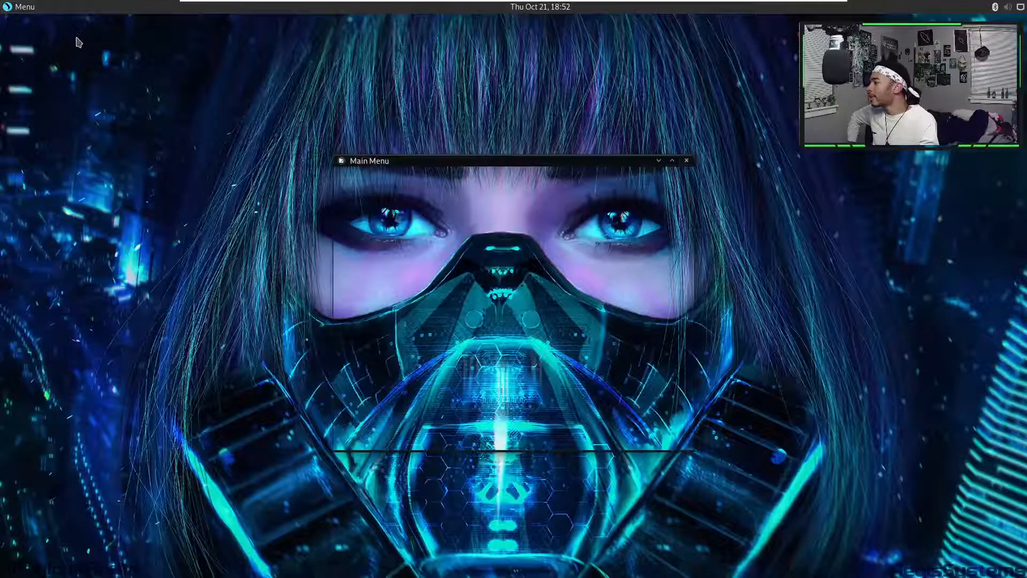
left_click(687, 160)
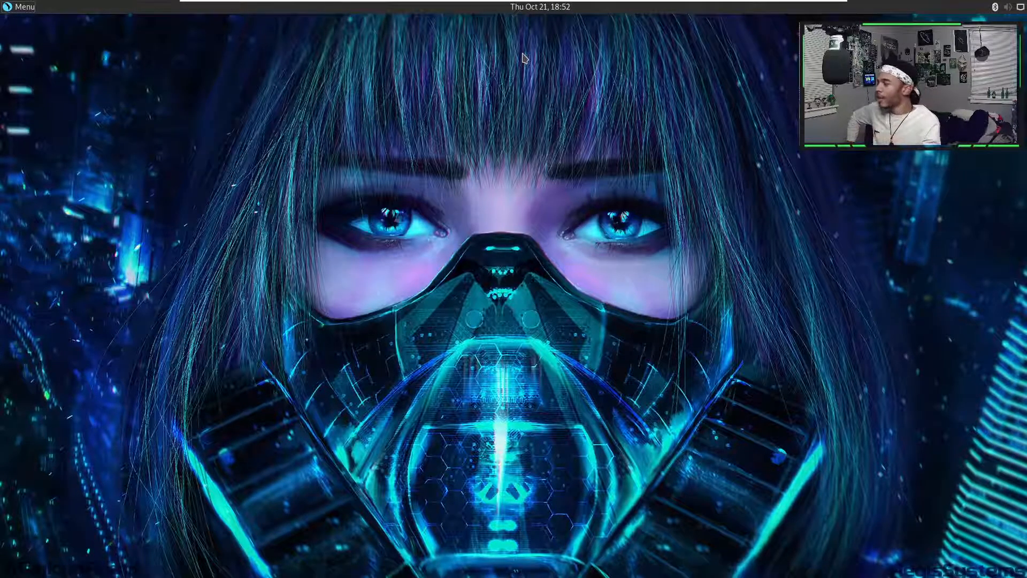
- Set the button text of the Advanced MATE Menu to CosmodiumCS in its preferences
right_click(12, 7)
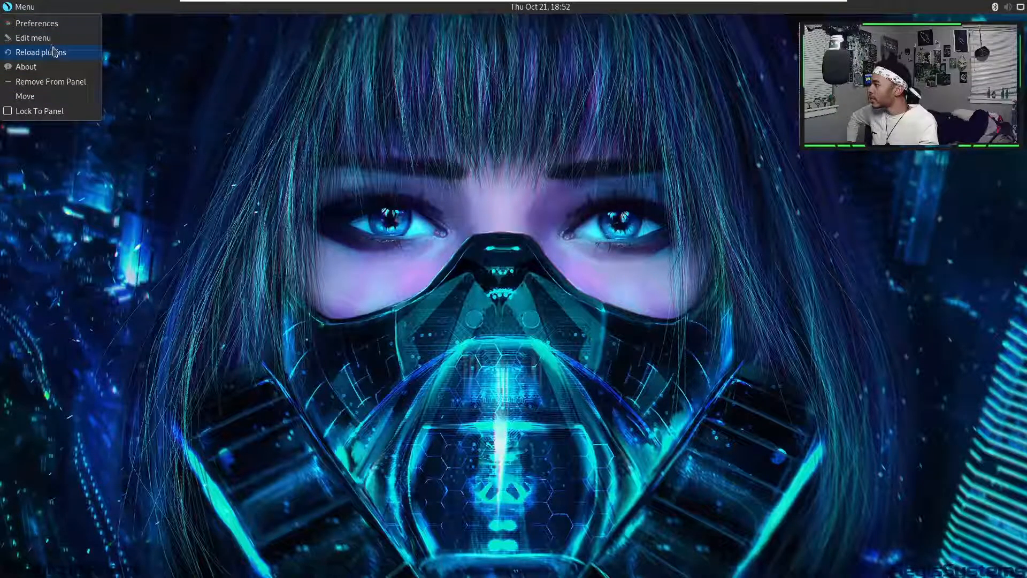
left_click(62, 22)
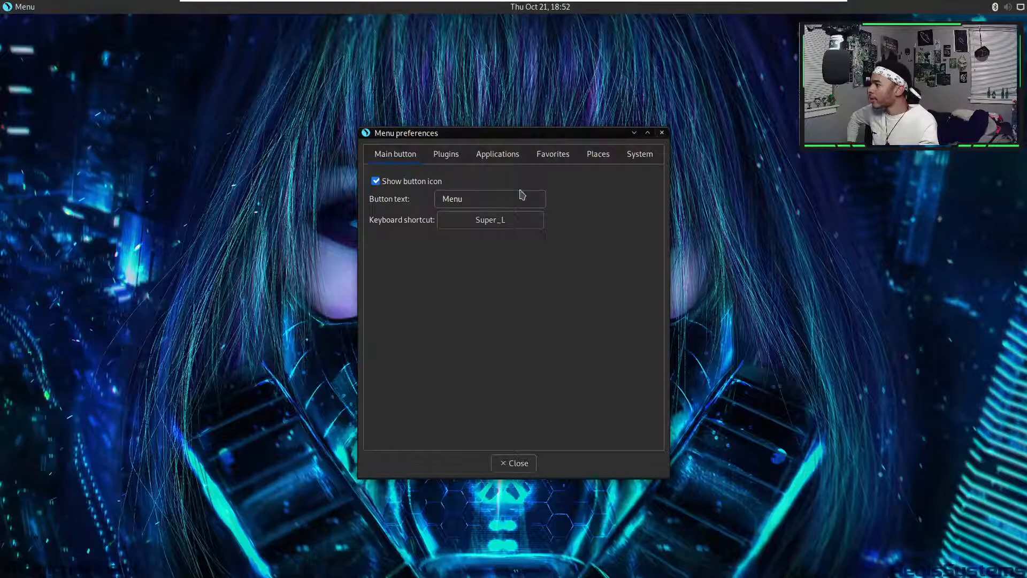
left_click_drag(476, 199, 373, 188)
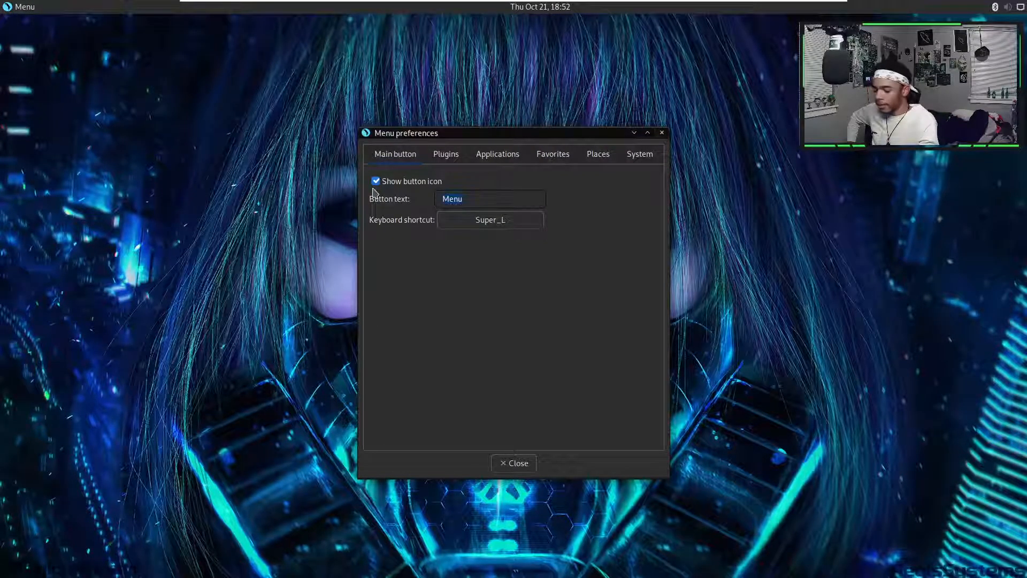
key("BackSpace")
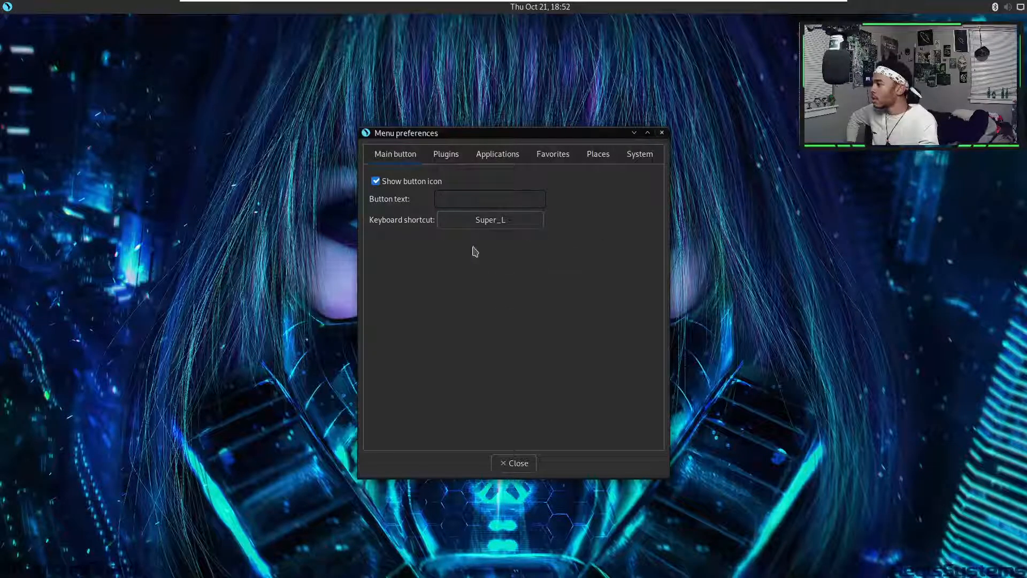
type("Cosmo")
type(" is cool")
key("BackSpace")
key("BackSpace")
key("BackSpace")
key("BackSpace")
key("BackSpace")
key("BackSpace")
key("BackSpace")
type("diumCS")
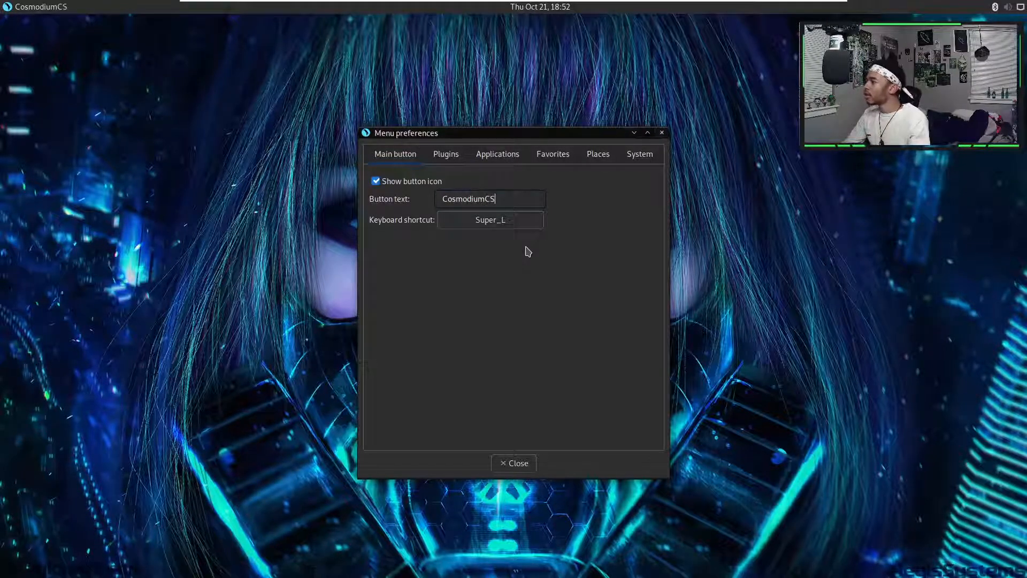
- Review the menu's plugin, application, favorites, places and system preferences, and close the preferences
left_click(451, 162)
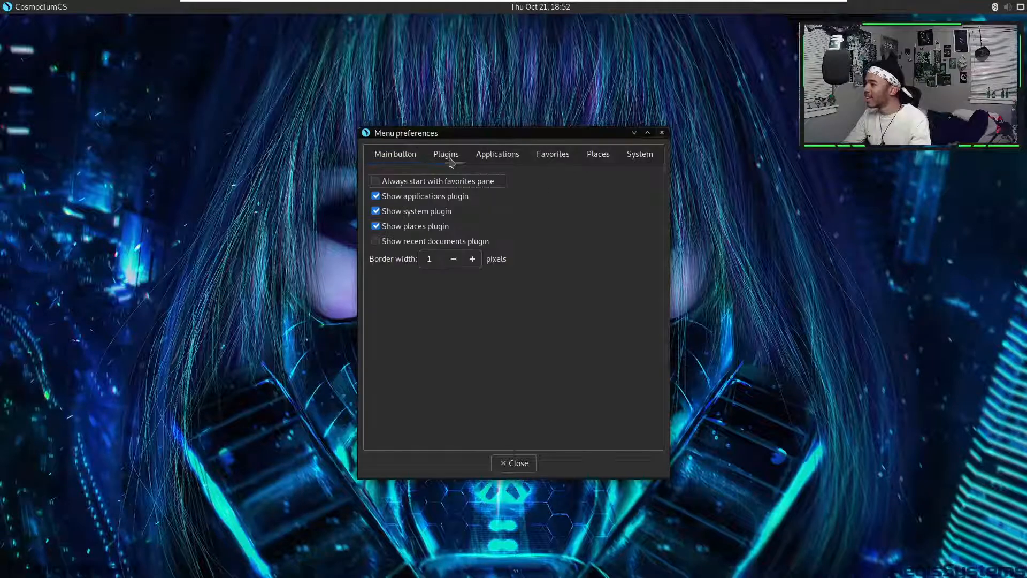
left_click(501, 157)
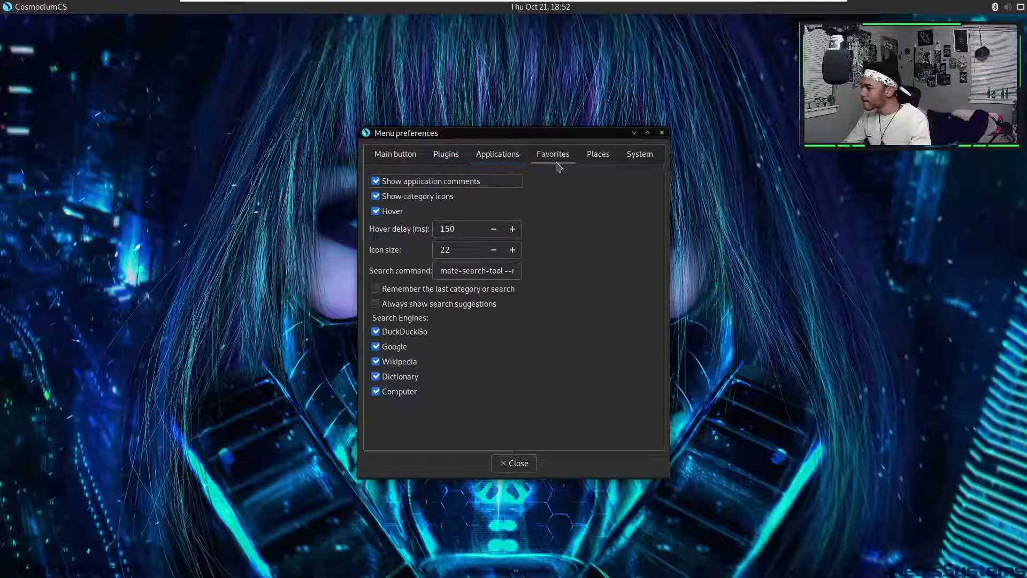
left_click(557, 165)
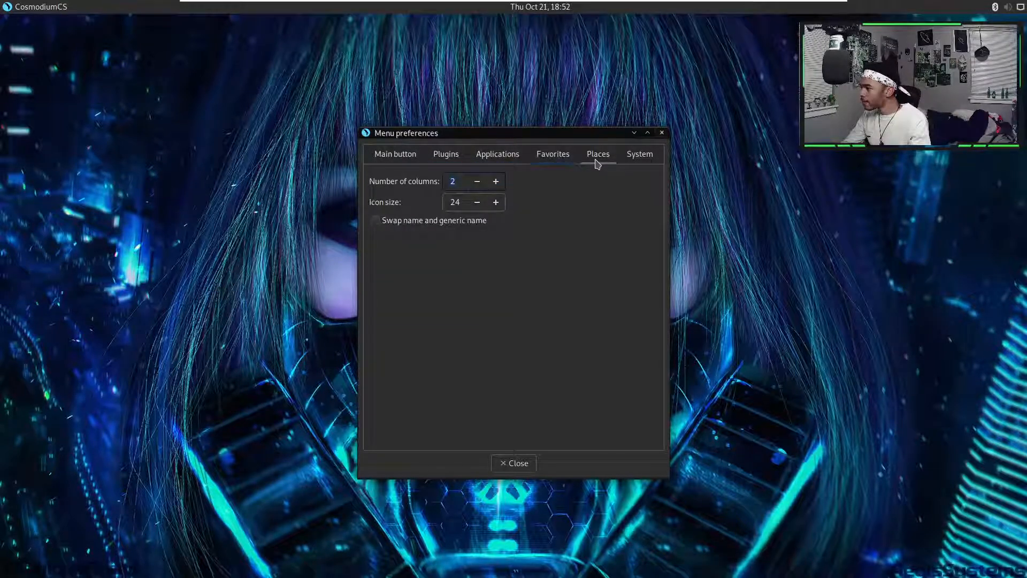
left_click(598, 163)
left_click(648, 165)
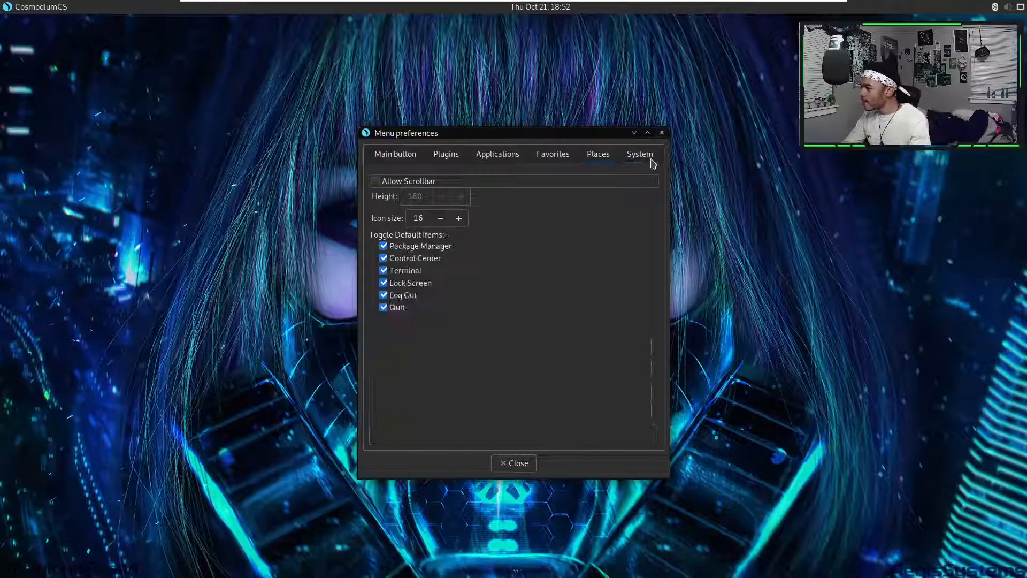
left_click(662, 132)
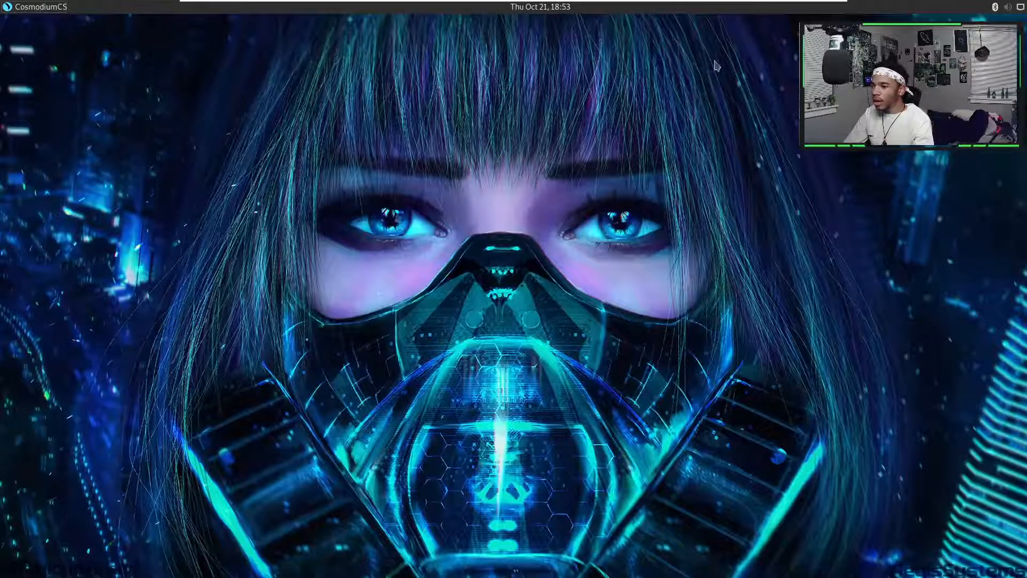
- Add a Window List and a Window Selector to the top panel between the CosmodiumCS menu and the clock
right_click(231, 12)
left_click(262, 23)
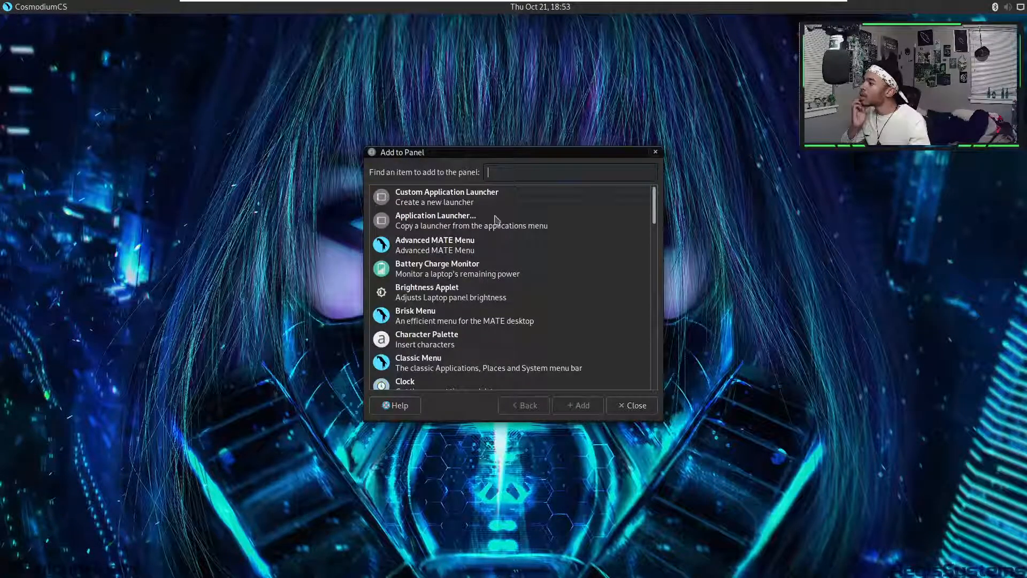
scroll(495, 219, "down", 2)
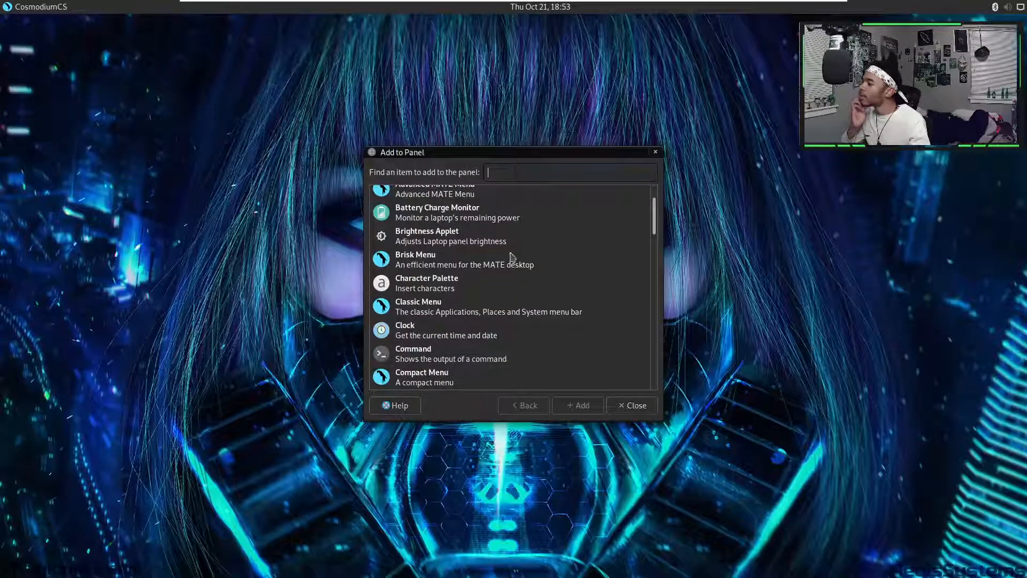
scroll(503, 244, "down", 3)
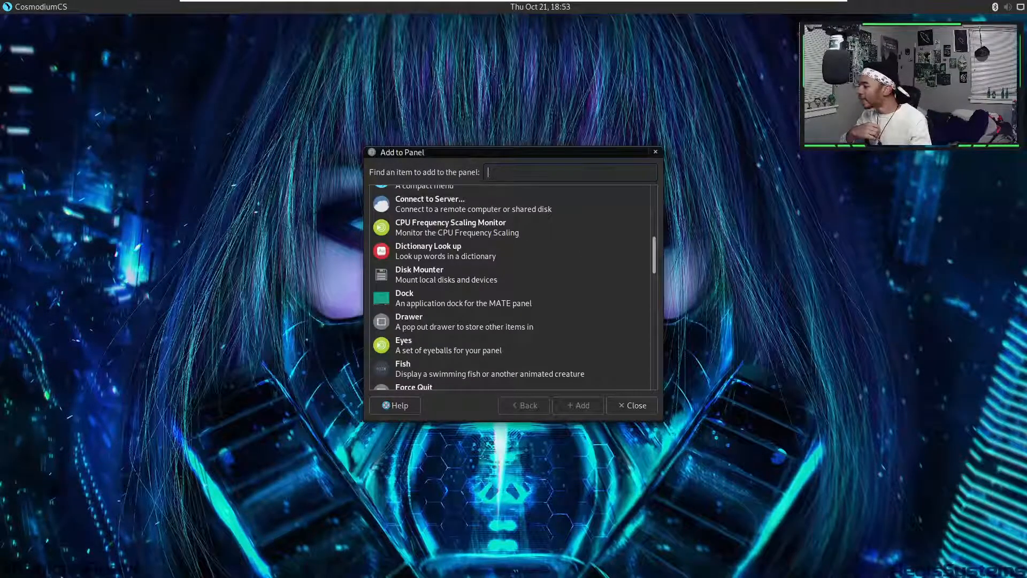
key("alt+Tab")
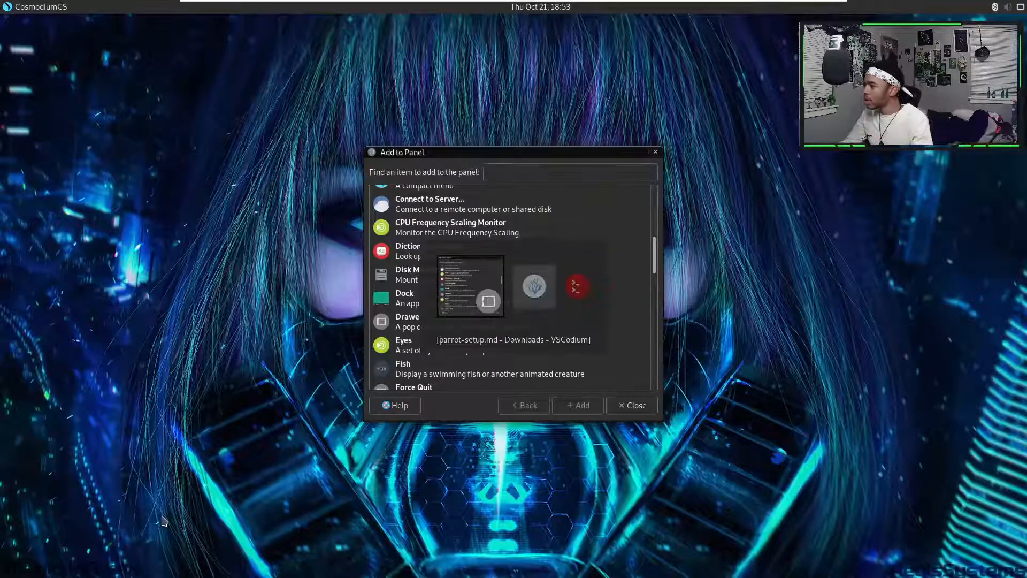
key("alt+Tab")
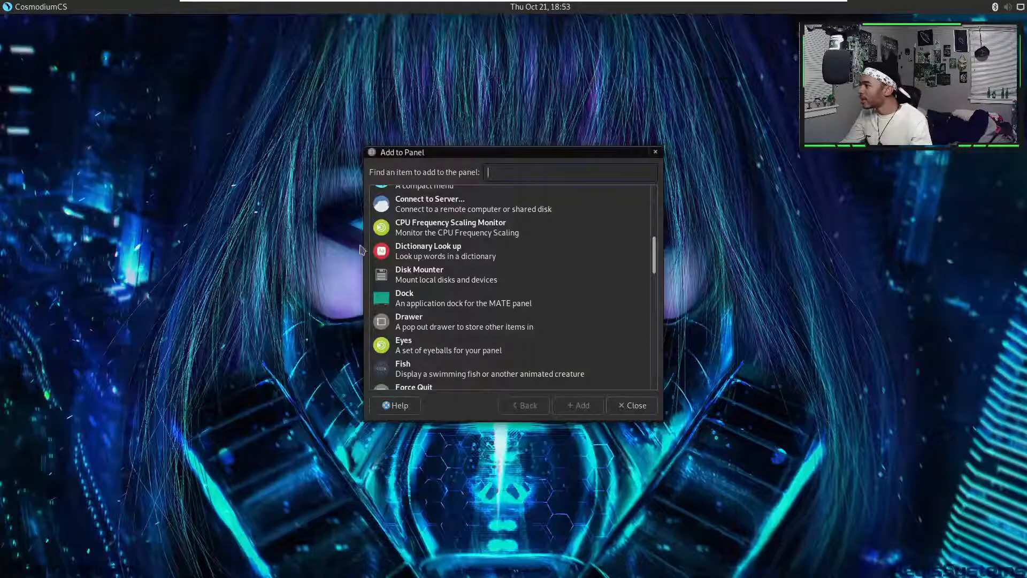
scroll(528, 291, "down", 2)
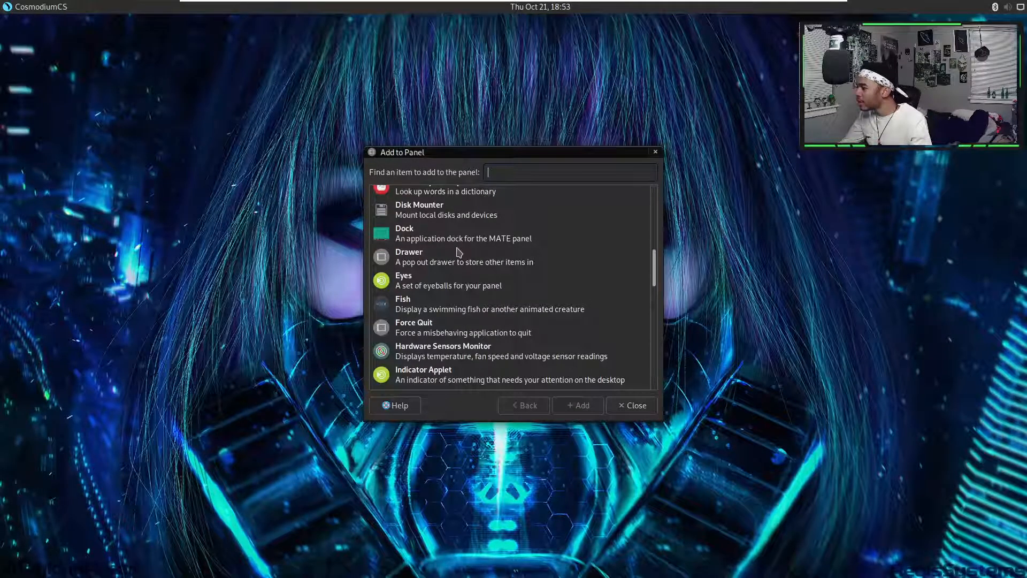
scroll(459, 253, "down", 10)
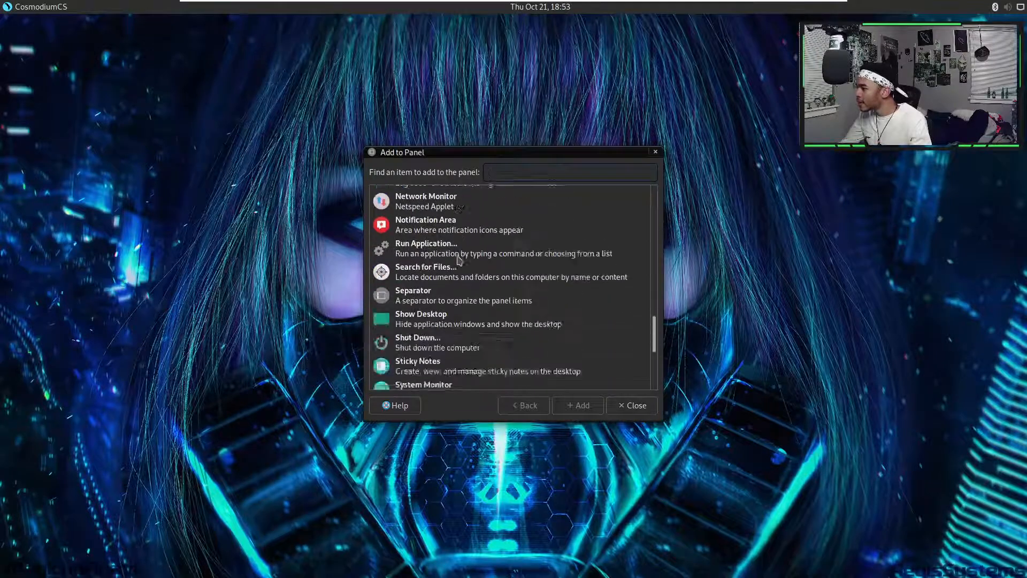
scroll(463, 267, "down", 1)
scroll(522, 325, "down", 1)
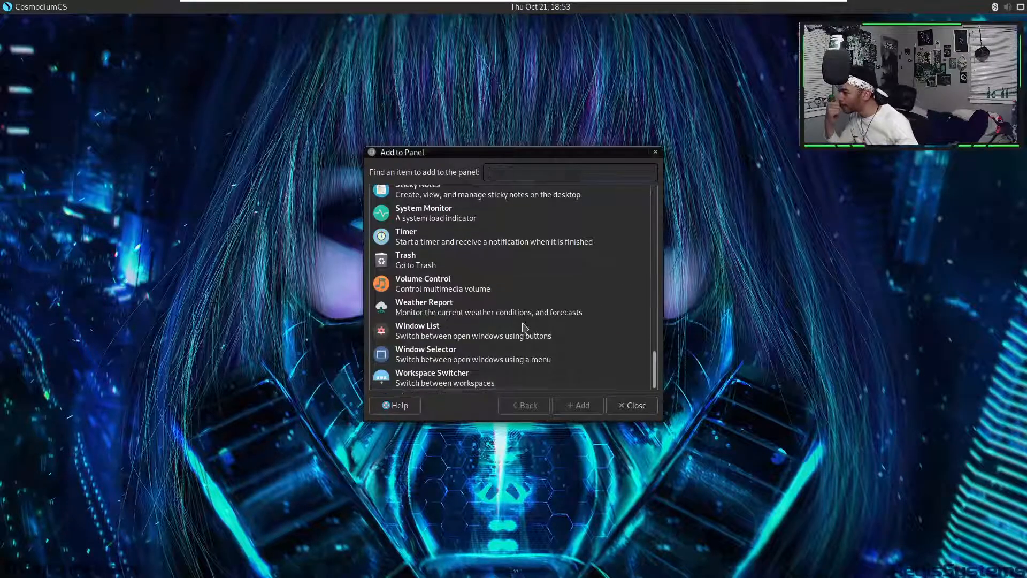
left_click(413, 331)
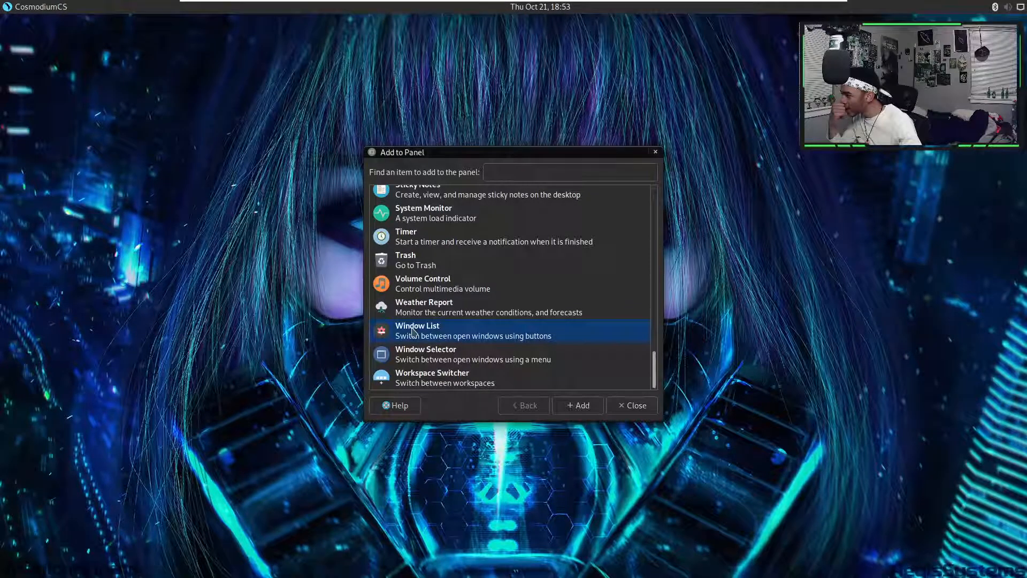
left_click(580, 405)
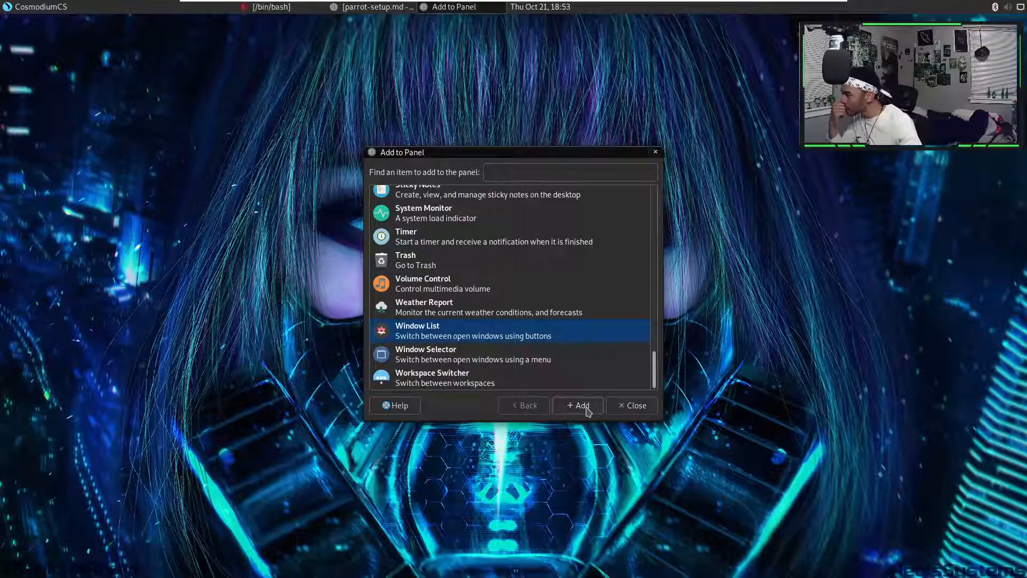
left_click(480, 363)
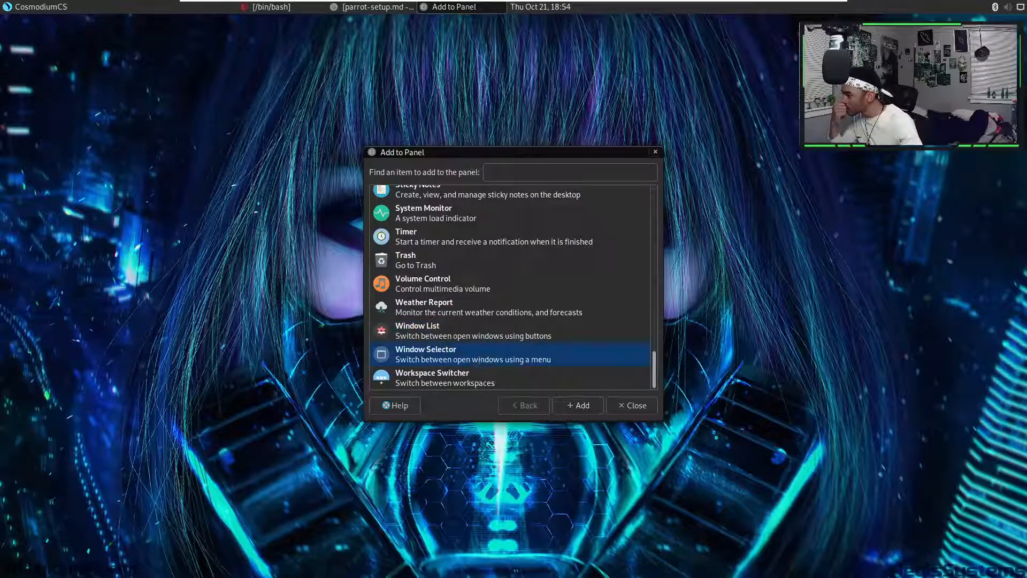
left_click(573, 411)
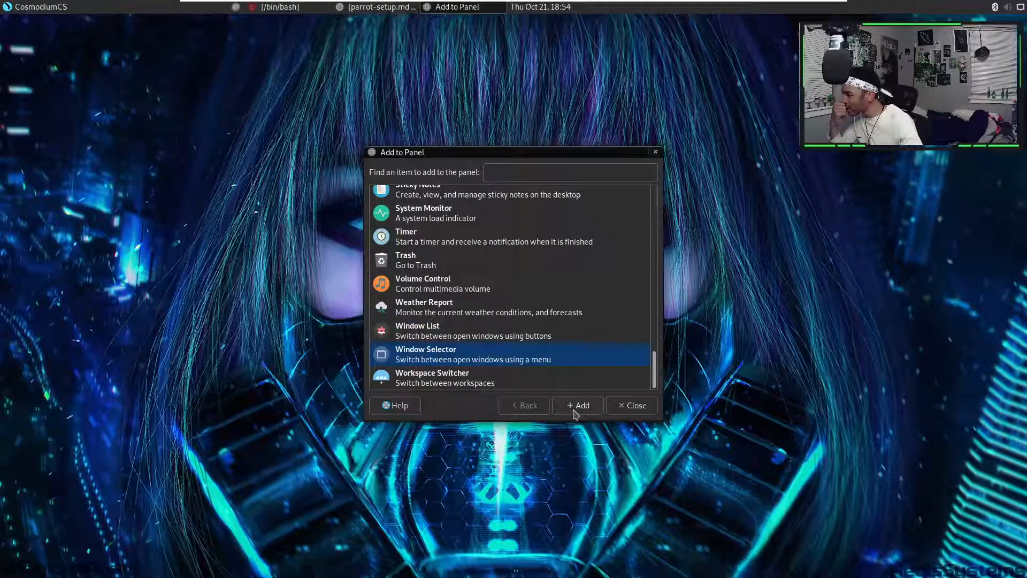
- Test the Window Selector by switching to the /bin/bash terminal, the parrot-setup.md editor and back to the Add to Panel dialog
left_click(237, 8)
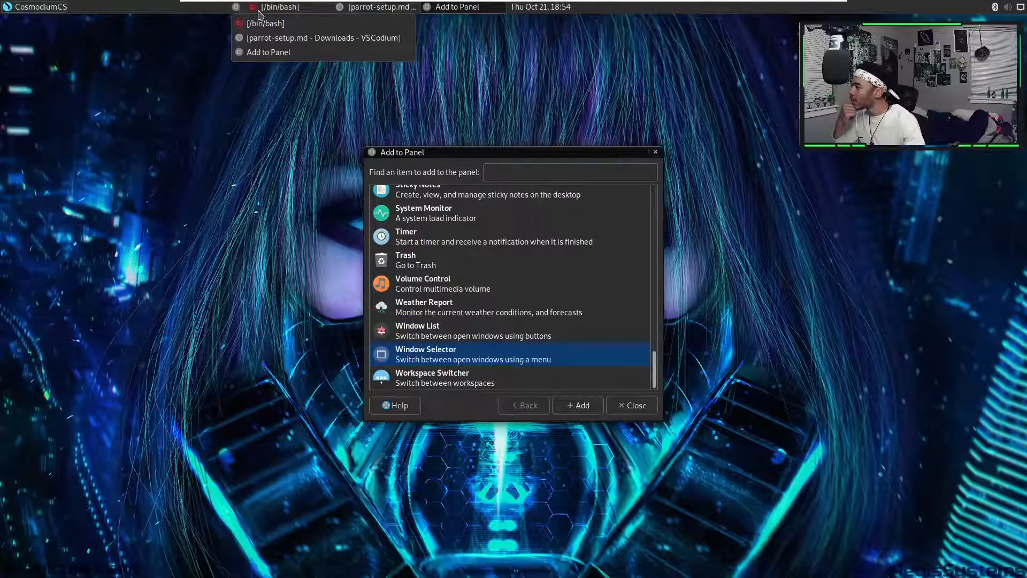
left_click(247, 23)
left_click(237, 8)
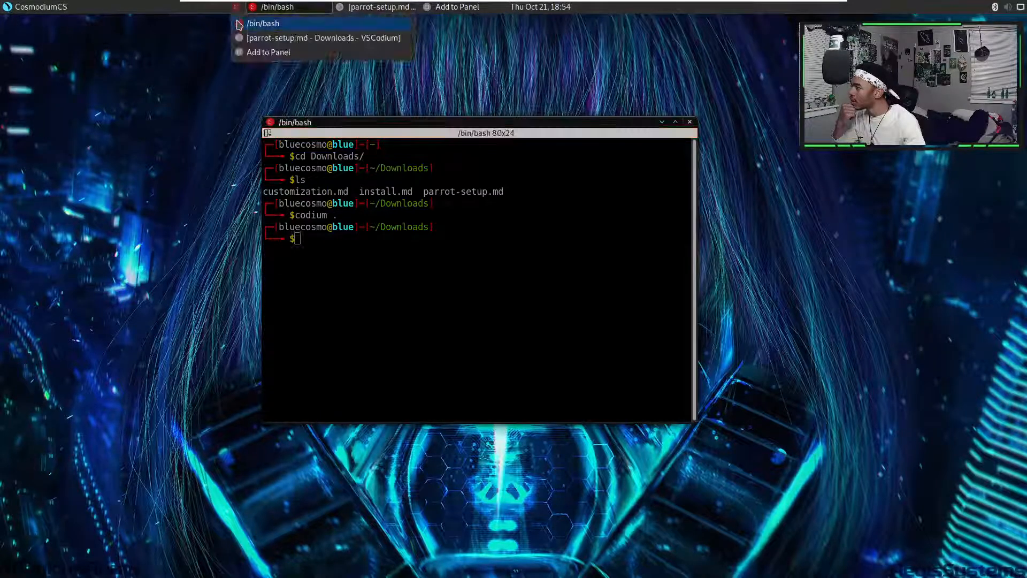
left_click(250, 39)
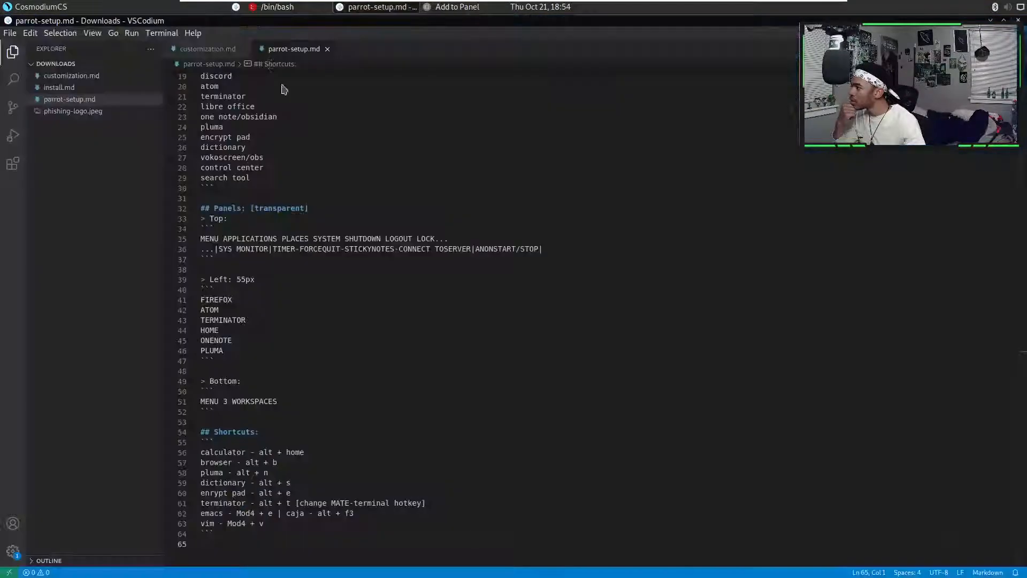
right_click(237, 8)
left_click(237, 26)
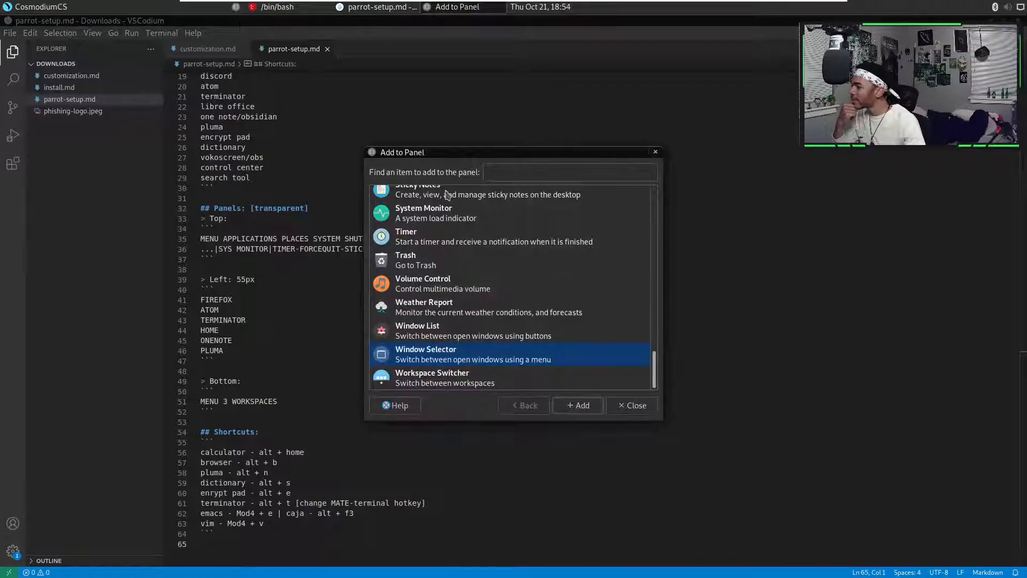
- Search the items that can be added to the panel for window
type("wido")
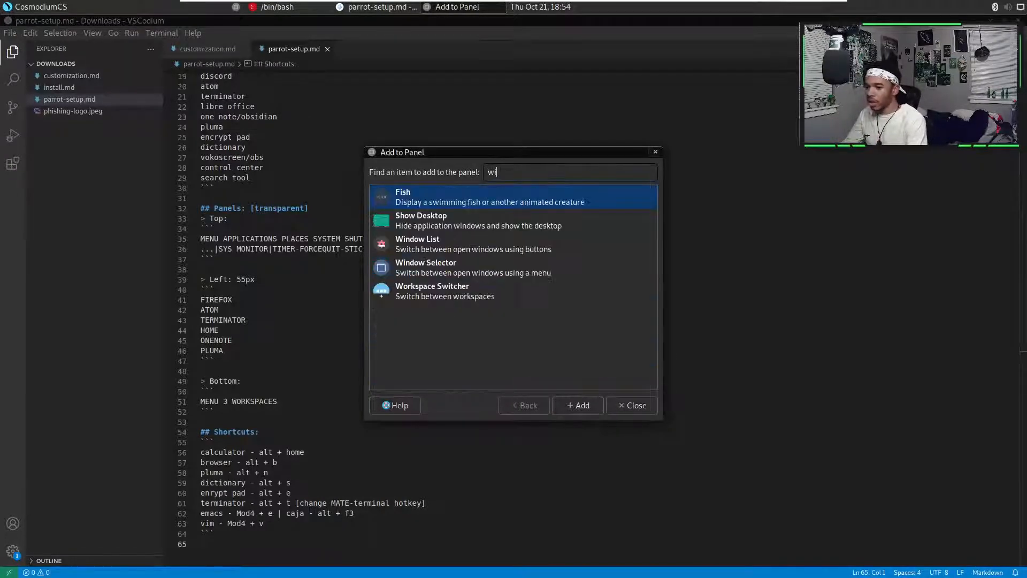
key("BackSpace")
type("ndow")
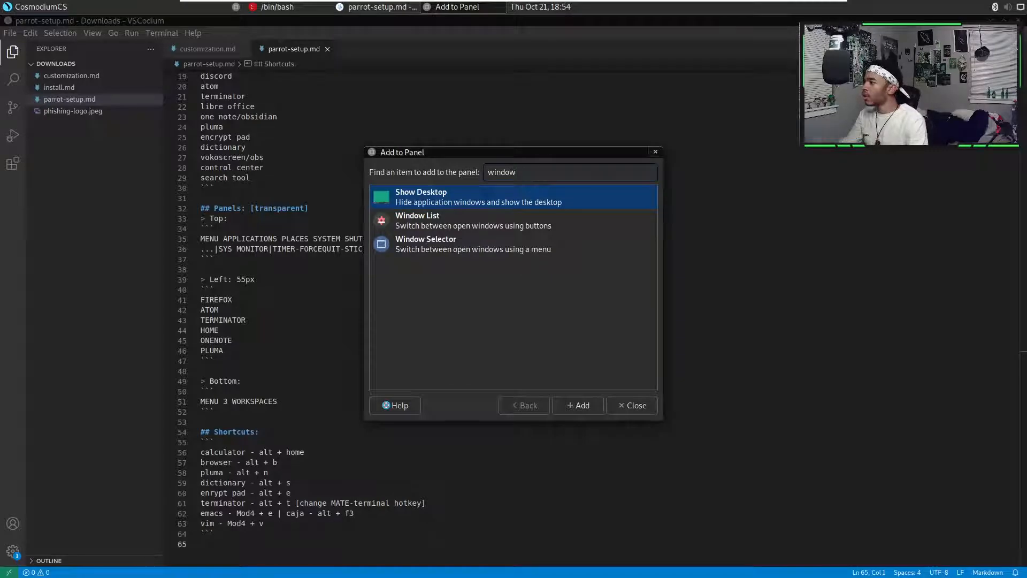
- Review the Window List preferences for content, thumbnails and grouping, and close them
right_click(362, 7)
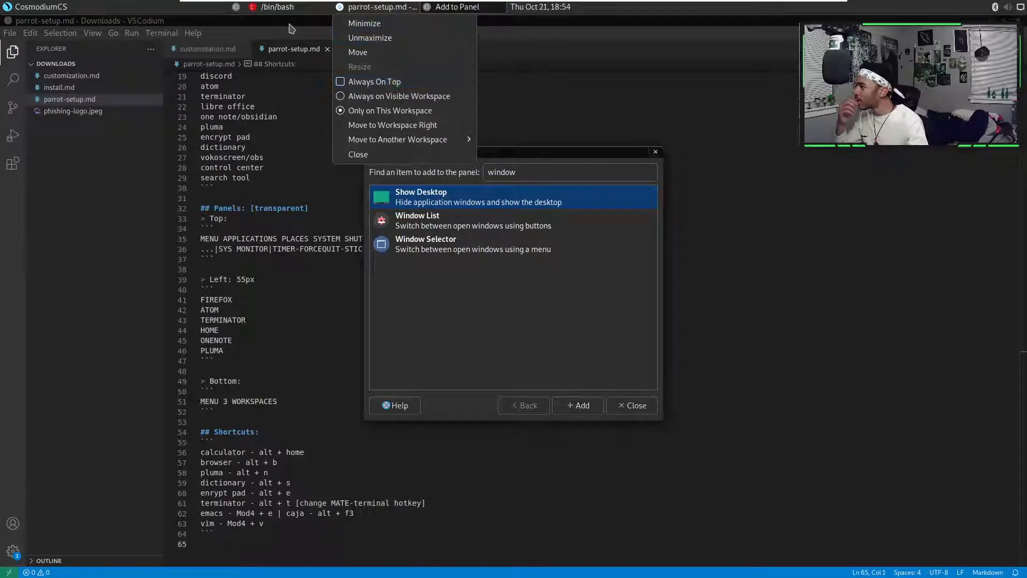
right_click(246, 16)
right_click(245, 12)
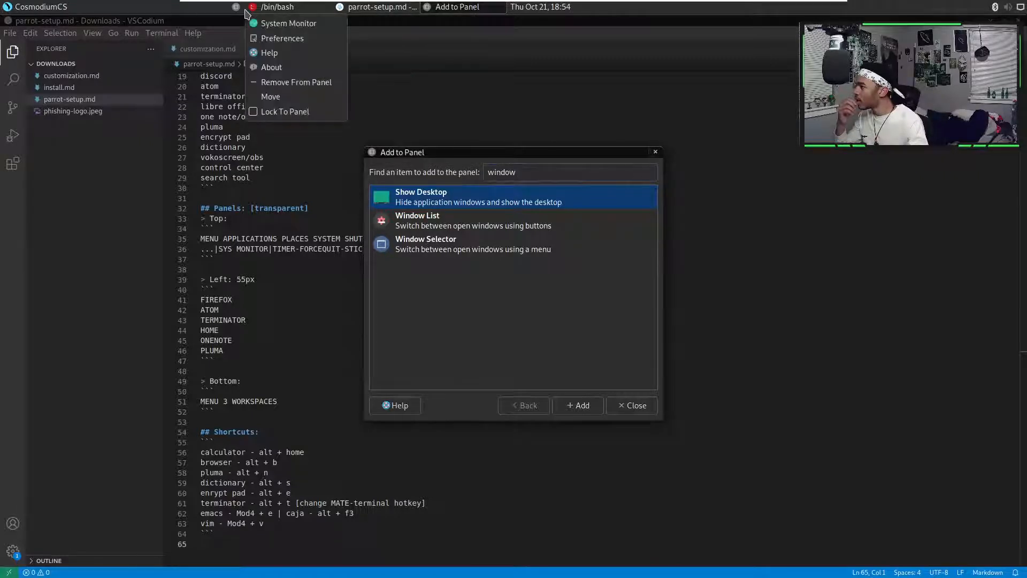
left_click(281, 38)
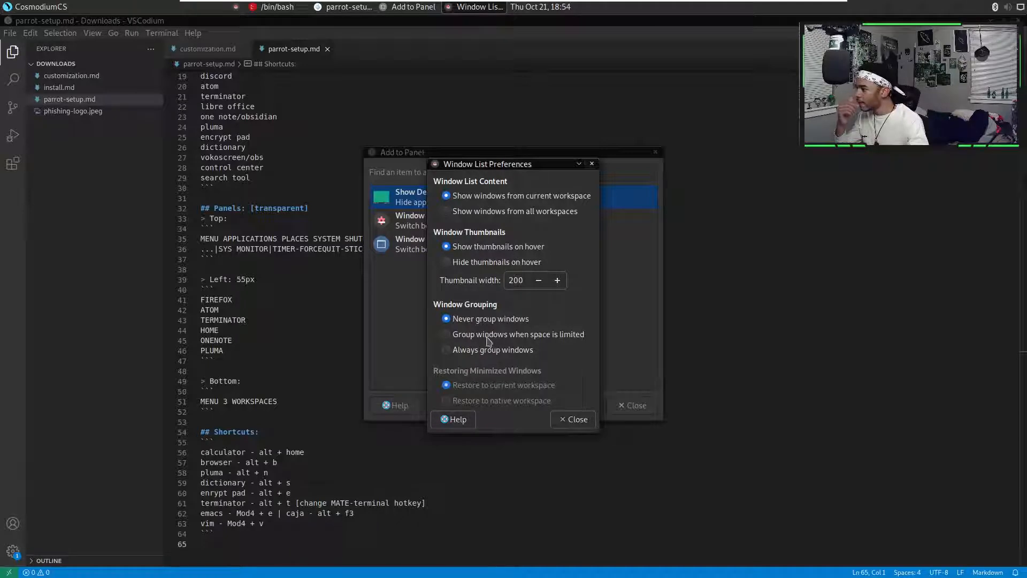
left_click(566, 420)
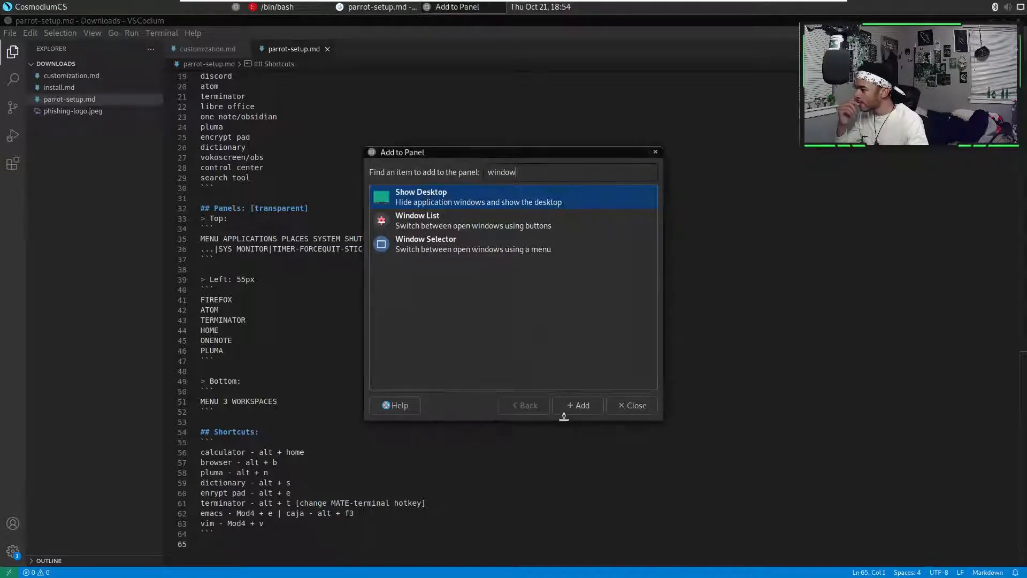
- Remove the Window List and the Window Selector from the top panel
mouse_move(314, 12)
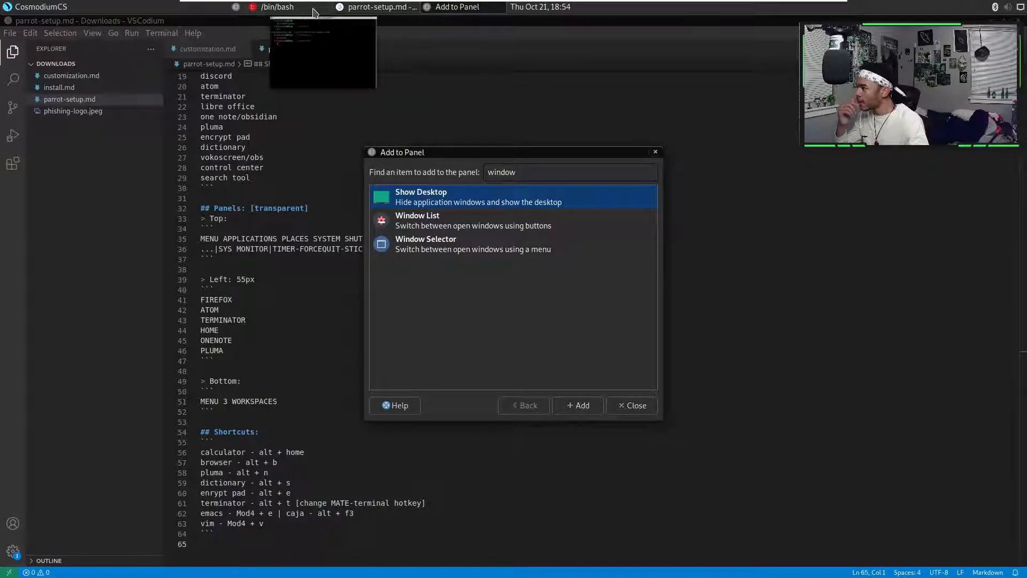
right_click(251, 10)
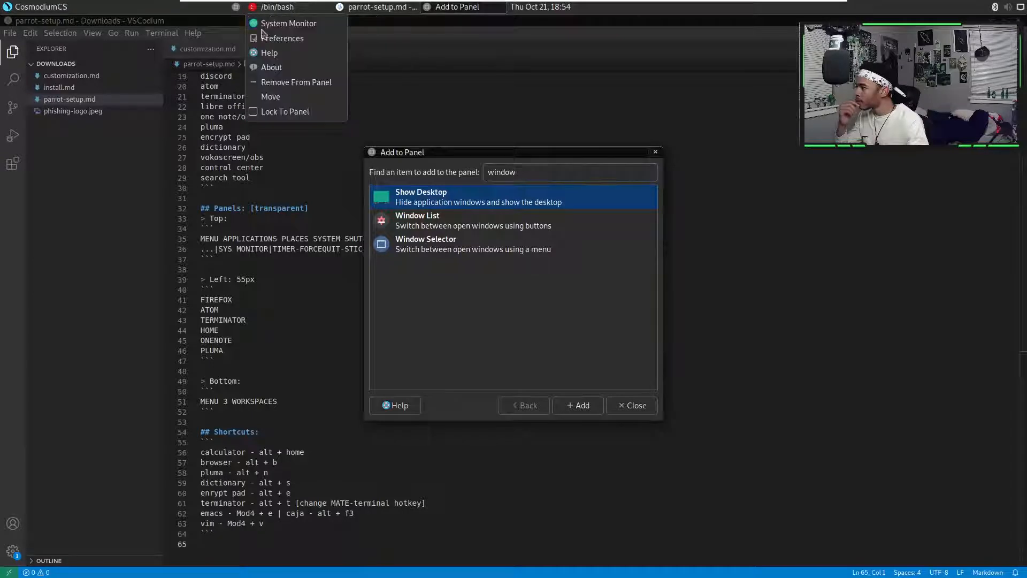
left_click(289, 83)
right_click(236, 8)
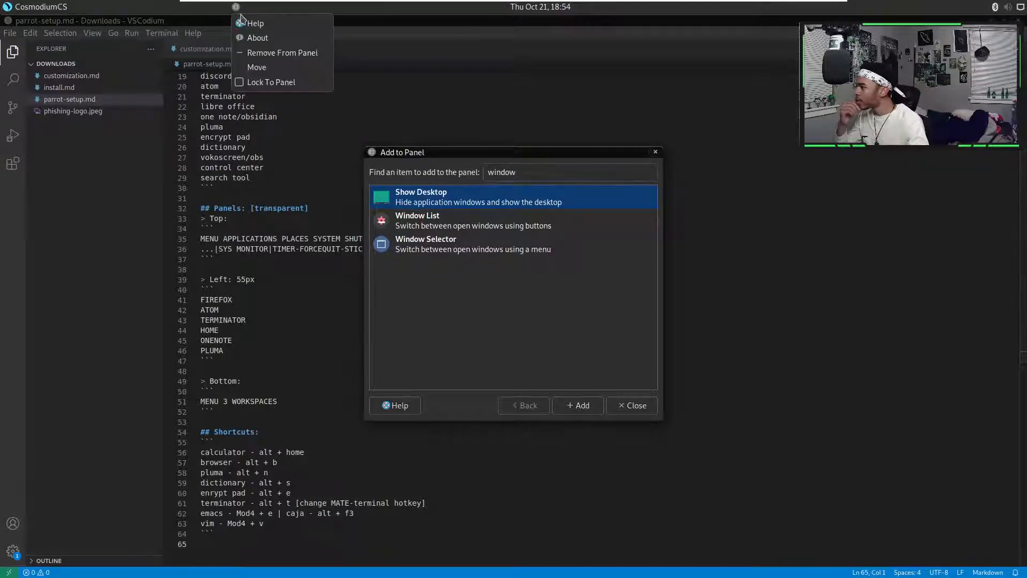
left_click(257, 67)
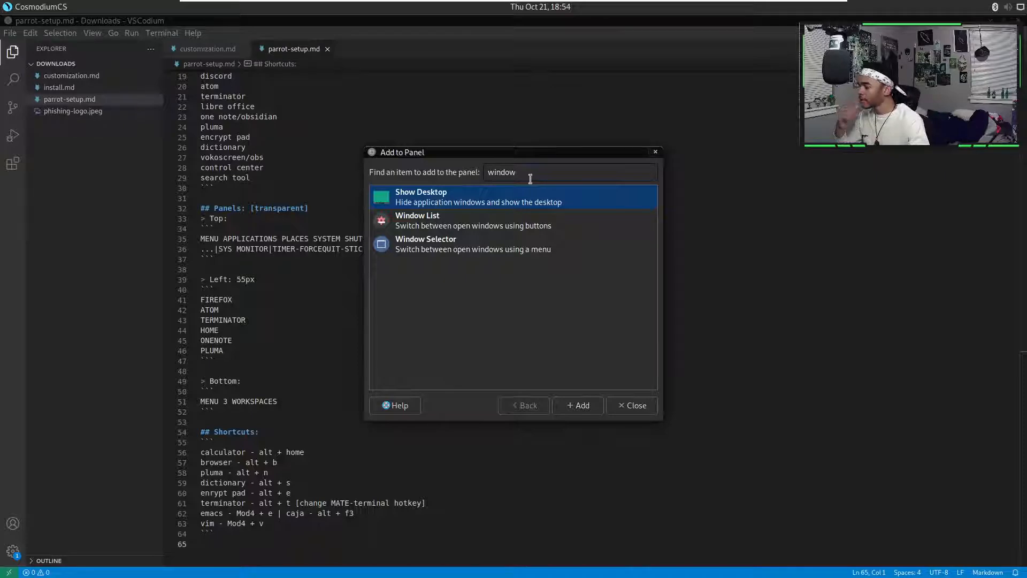
- Search the available panel items for app and look through the matching applets
key("BackSpace")
key("BackSpace")
key("BackSpace")
key("BackSpace")
key("BackSpace")
key("BackSpace")
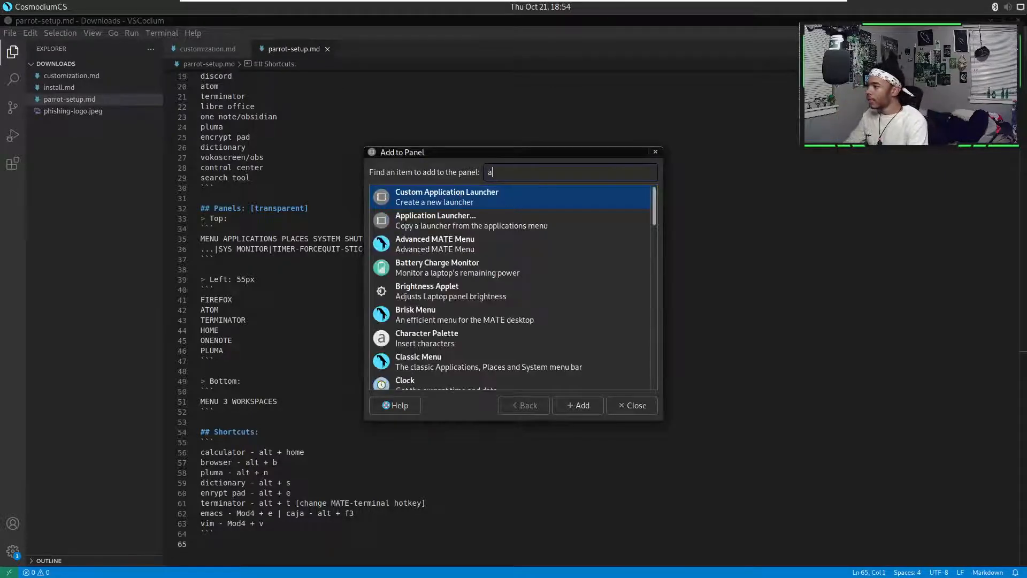
type("app")
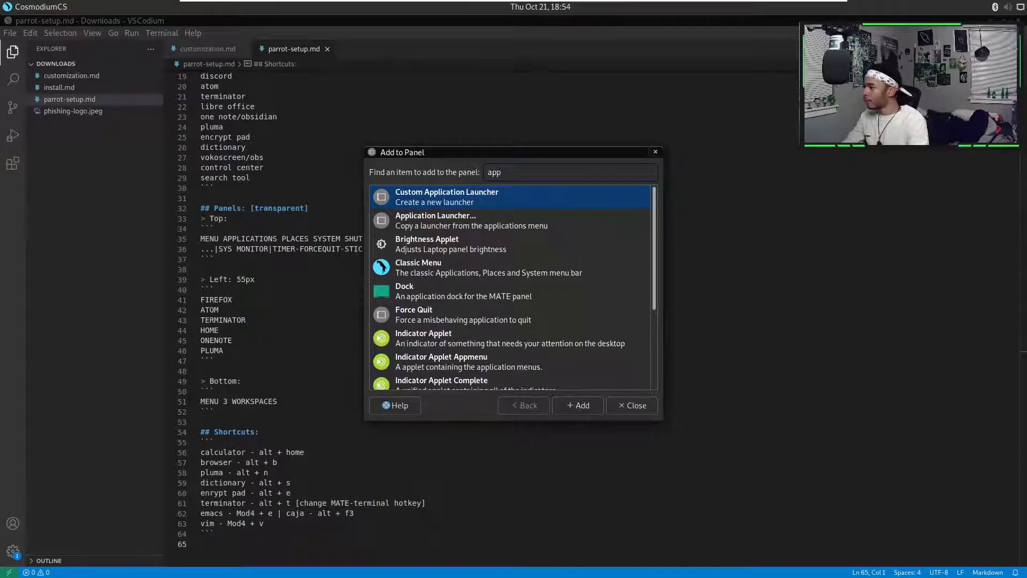
scroll(470, 276, "down", 1)
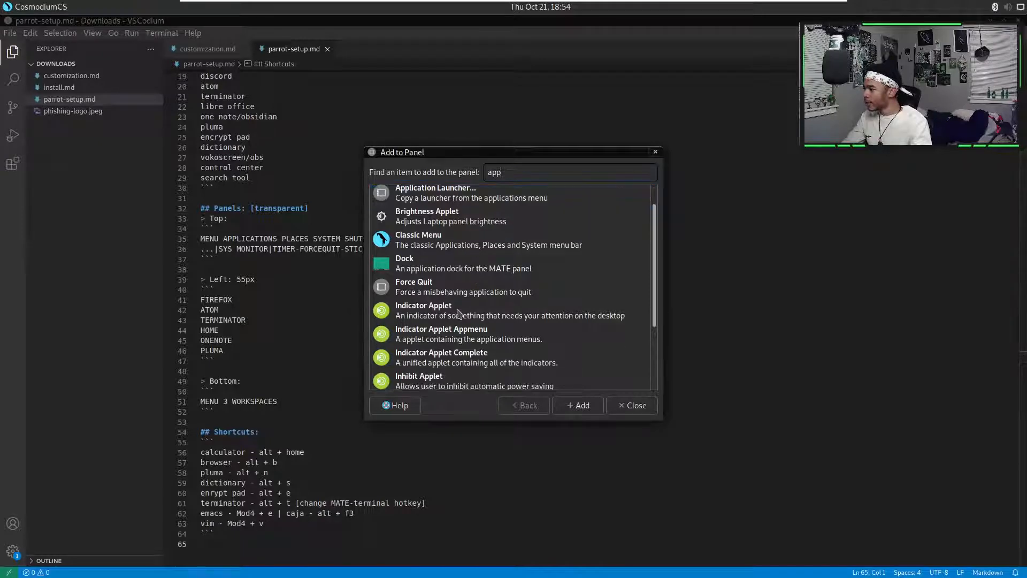
scroll(454, 313, "down", 4)
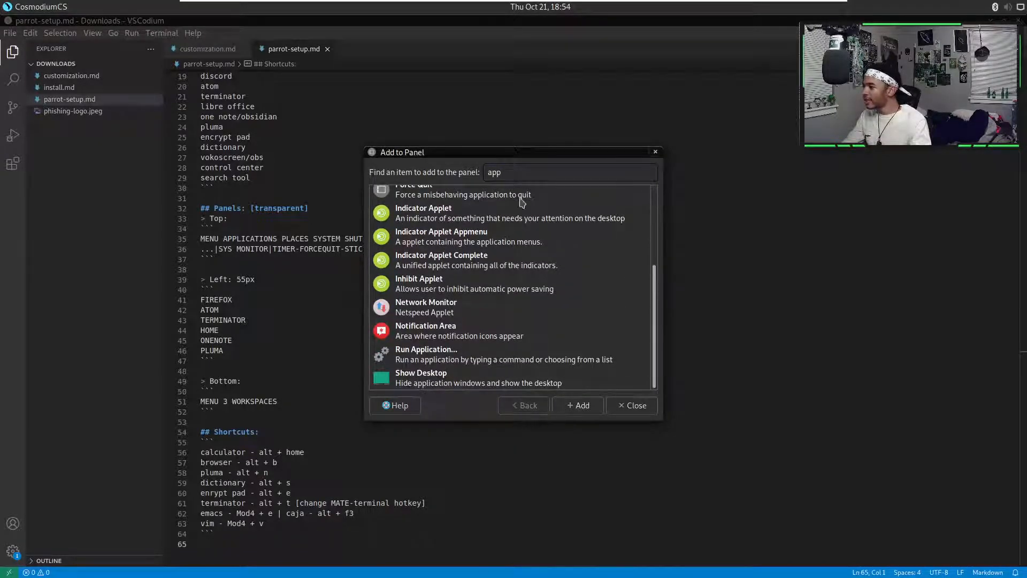
- Clear the item search and add the Dock applet to the top panel
key("BackSpace")
key("BackSpace")
key("BackSpace")
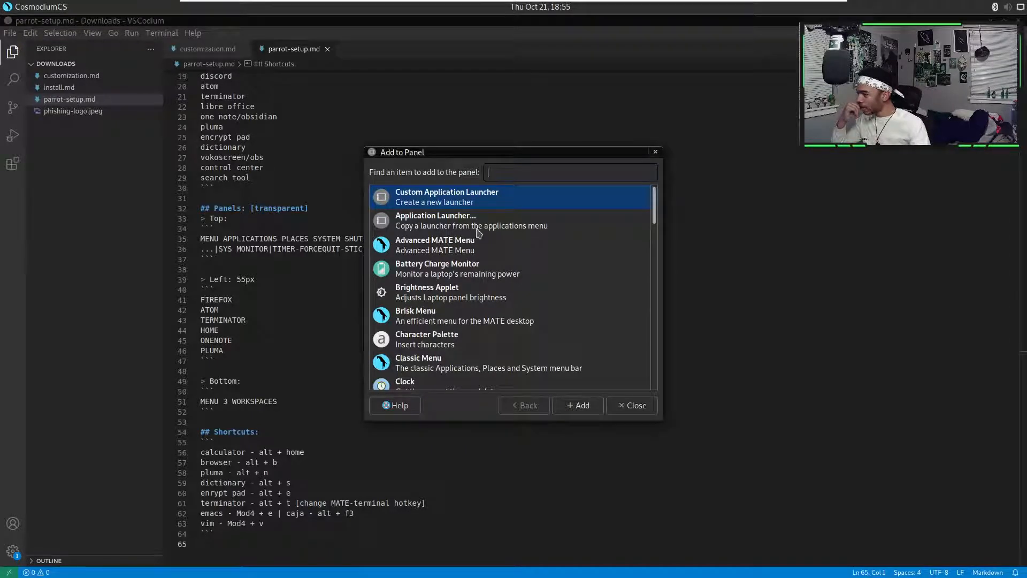
scroll(480, 231, "down", 1)
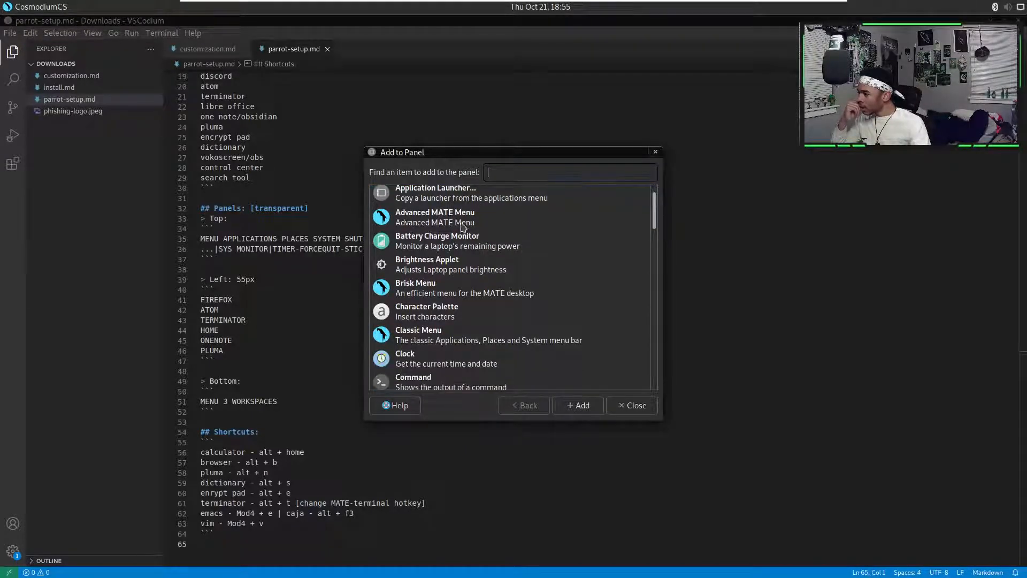
scroll(503, 262, "down", 1)
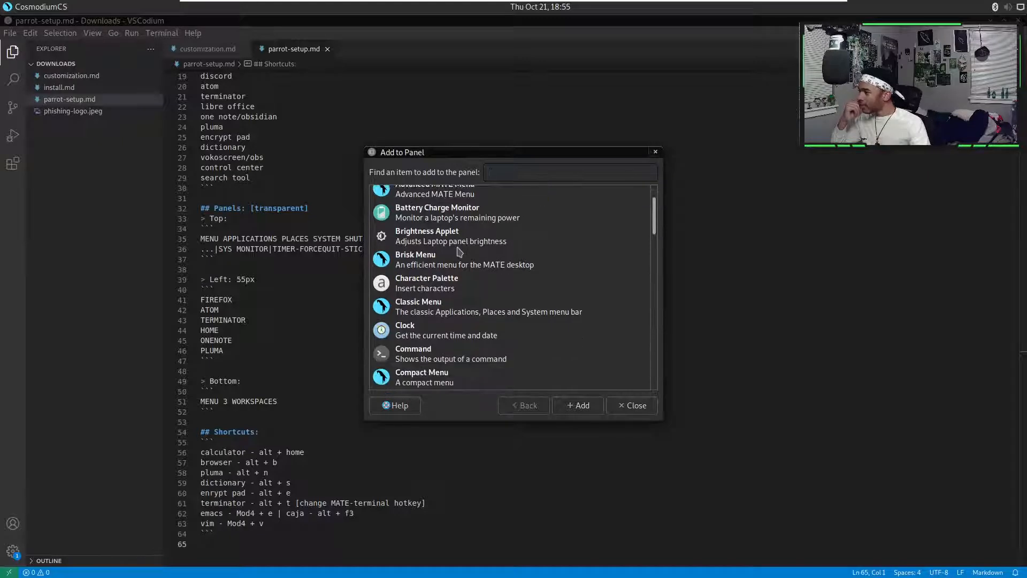
scroll(458, 253, "down", 2)
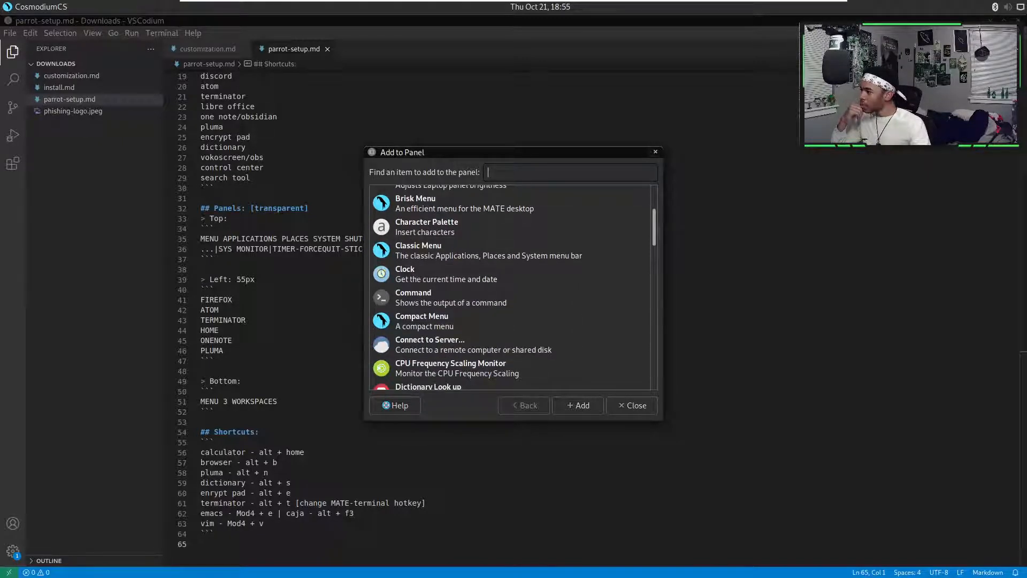
scroll(433, 265, "down", 1)
scroll(426, 289, "down", 1)
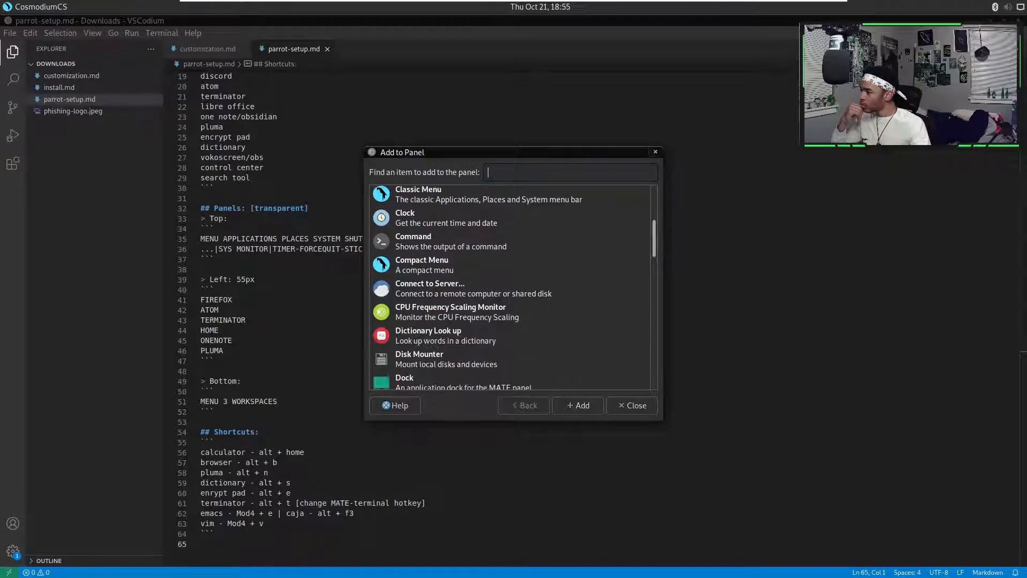
scroll(420, 299, "down", 1)
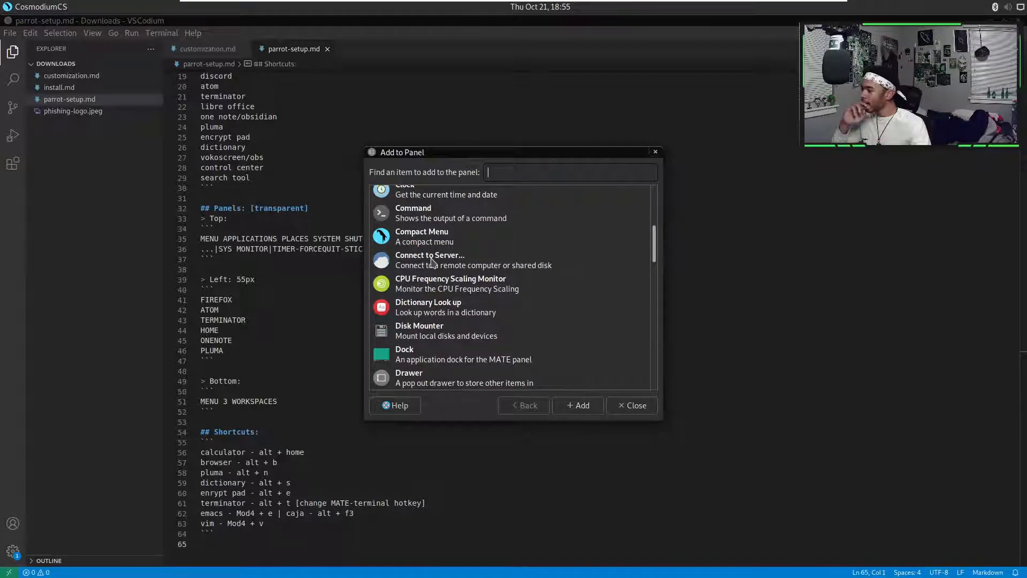
scroll(458, 303, "down", 1)
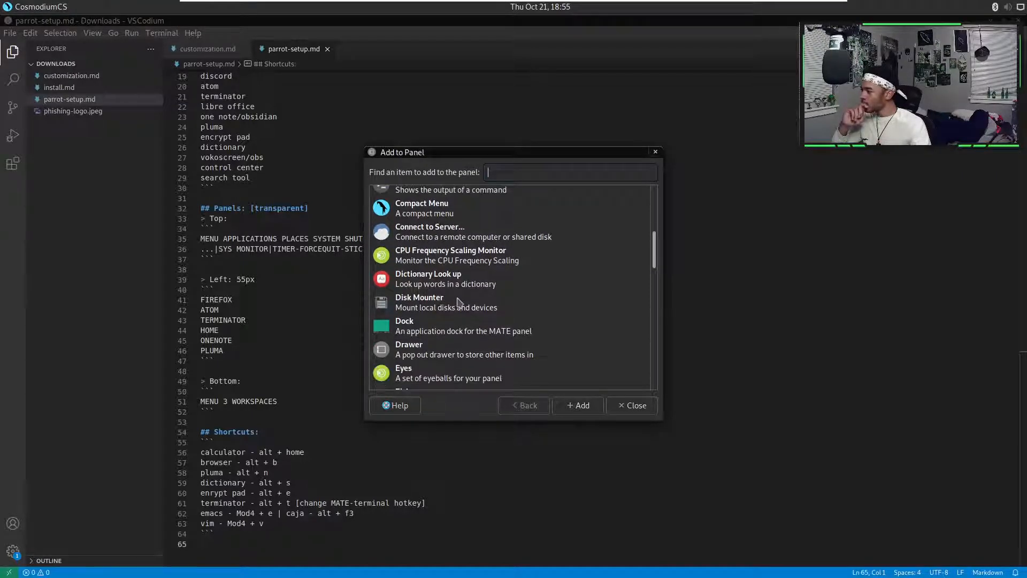
left_click(452, 336)
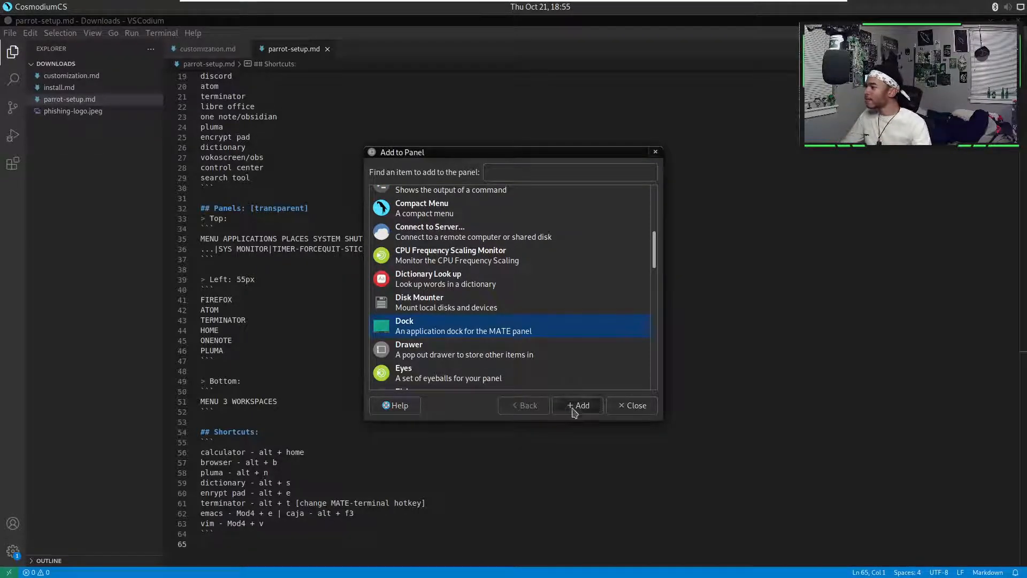
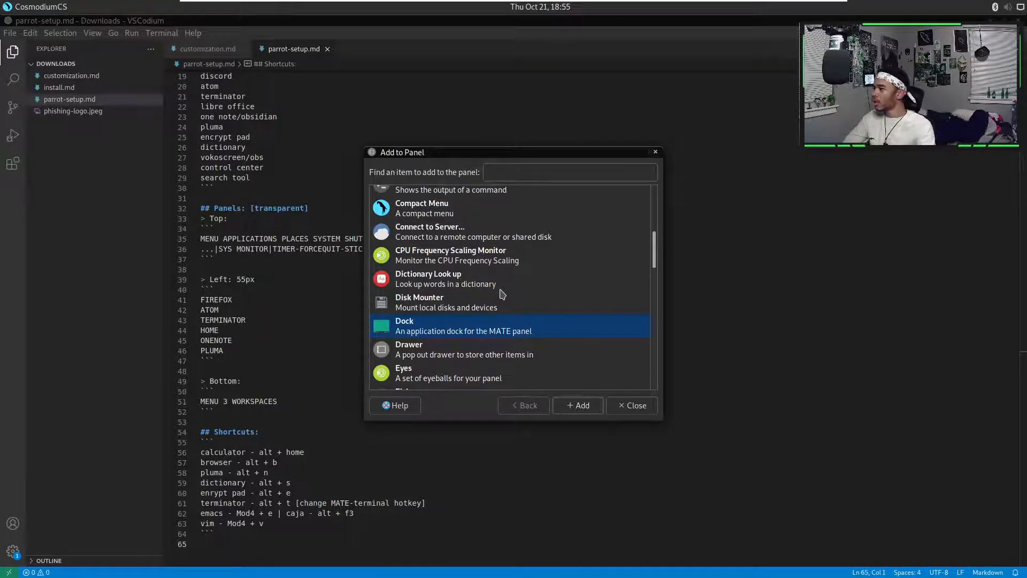
scroll(501, 293, "down", 5)
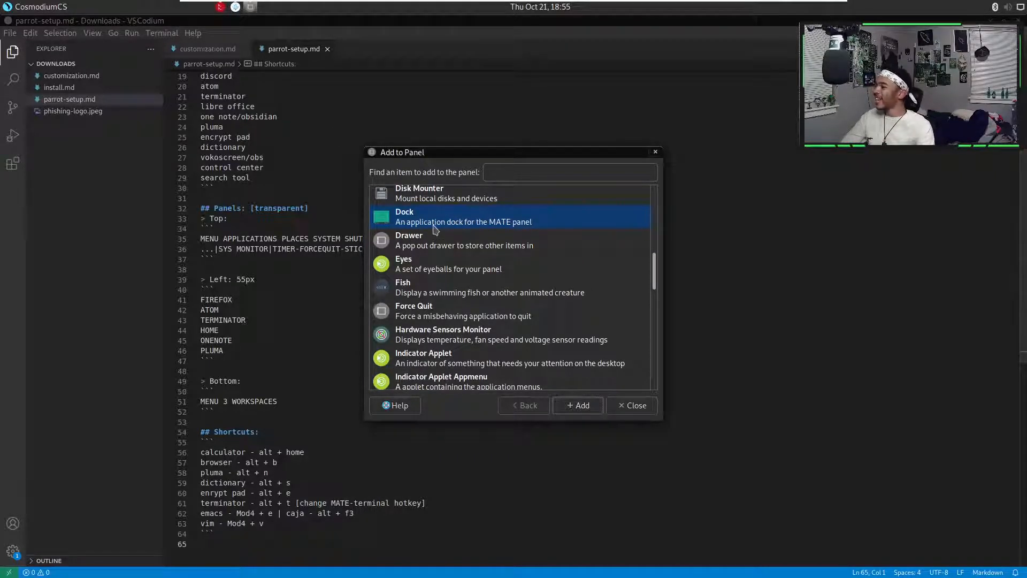
- Move the Dock along the top panel so it sits directly beside the CosmodiumCS menu
right_click(230, 12)
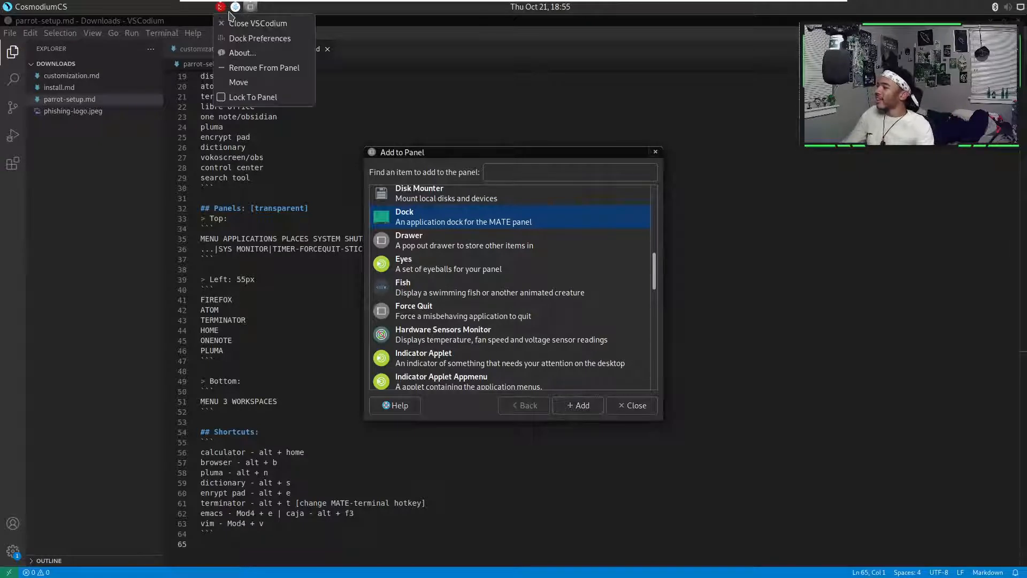
left_click(263, 81)
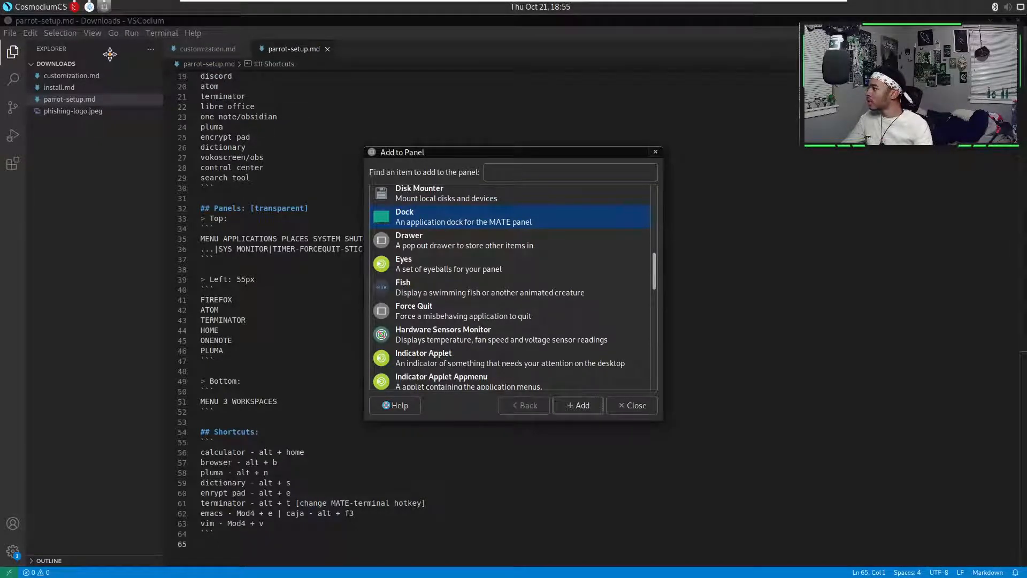
left_click(123, 55)
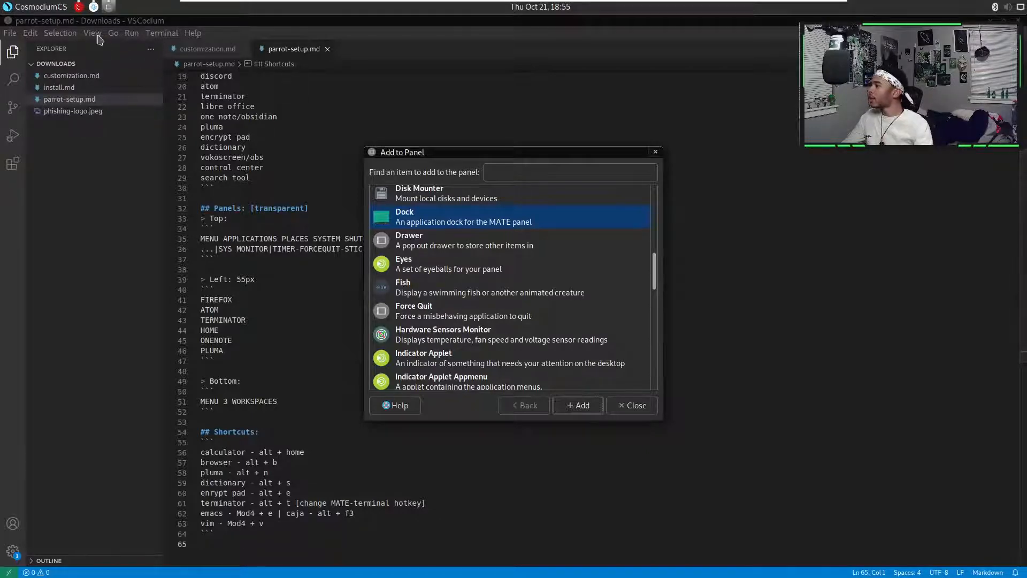
- Lock the CosmodiumCS menu and the Dock to the top panel
right_click(8, 7)
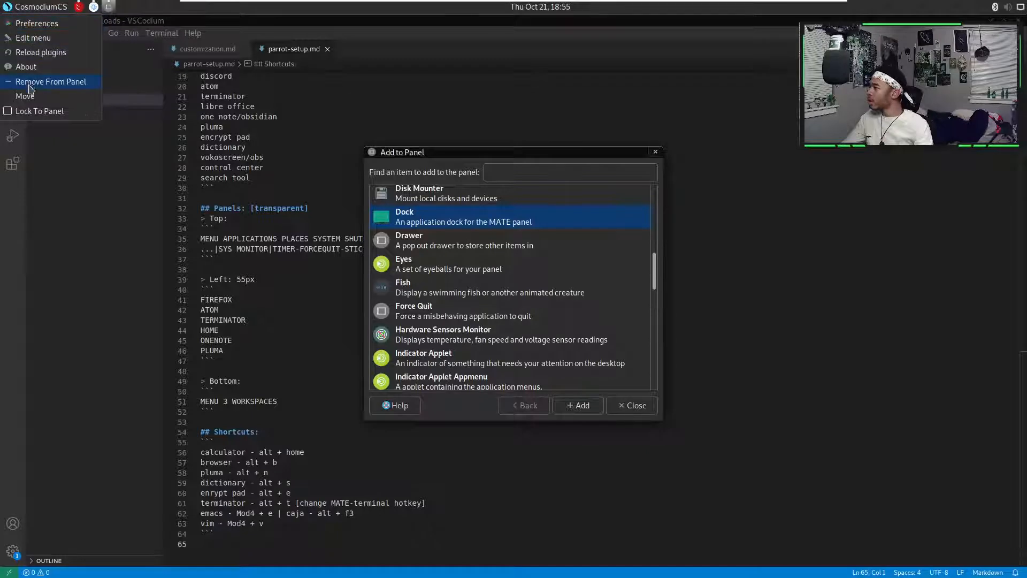
left_click(36, 110)
right_click(93, 5)
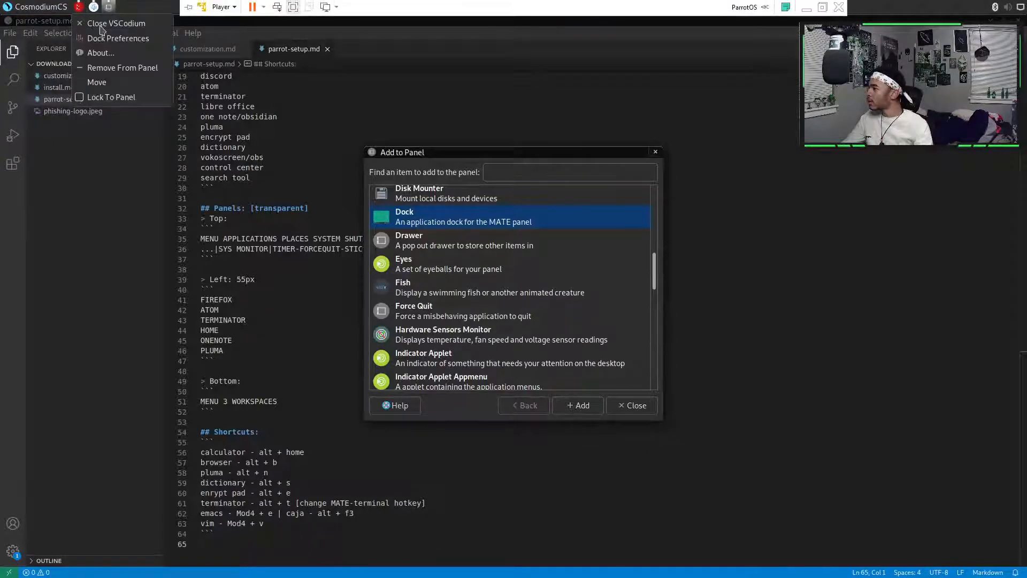
left_click(121, 98)
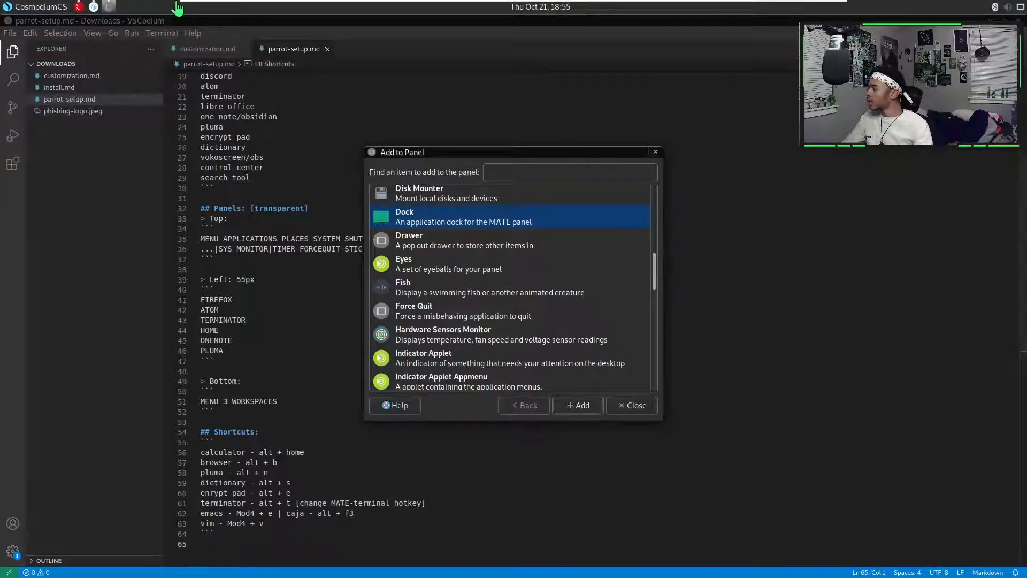
- Move the clock slightly along the top panel to centre it and lock it to the panel
right_click(529, 11)
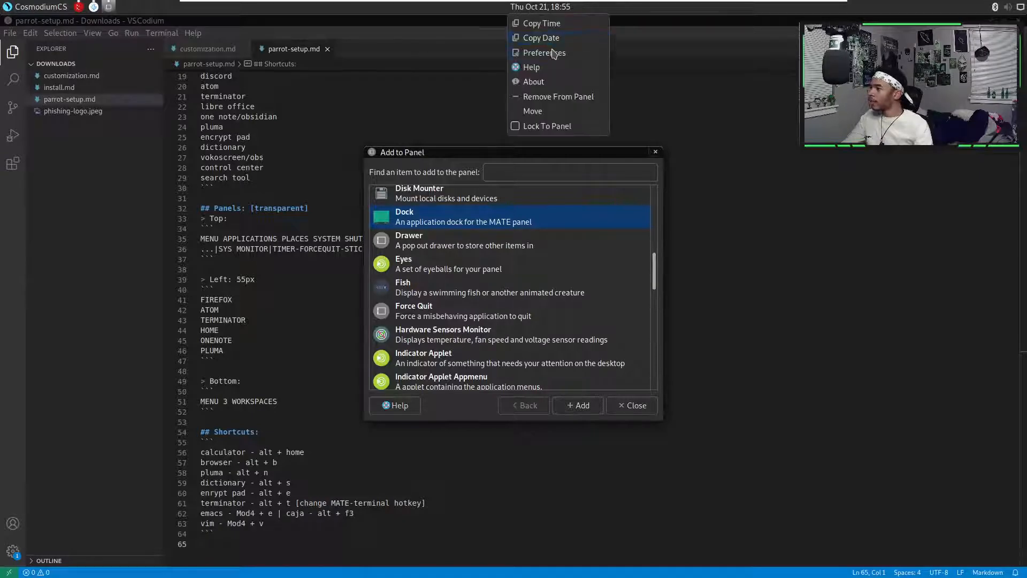
left_click(535, 106)
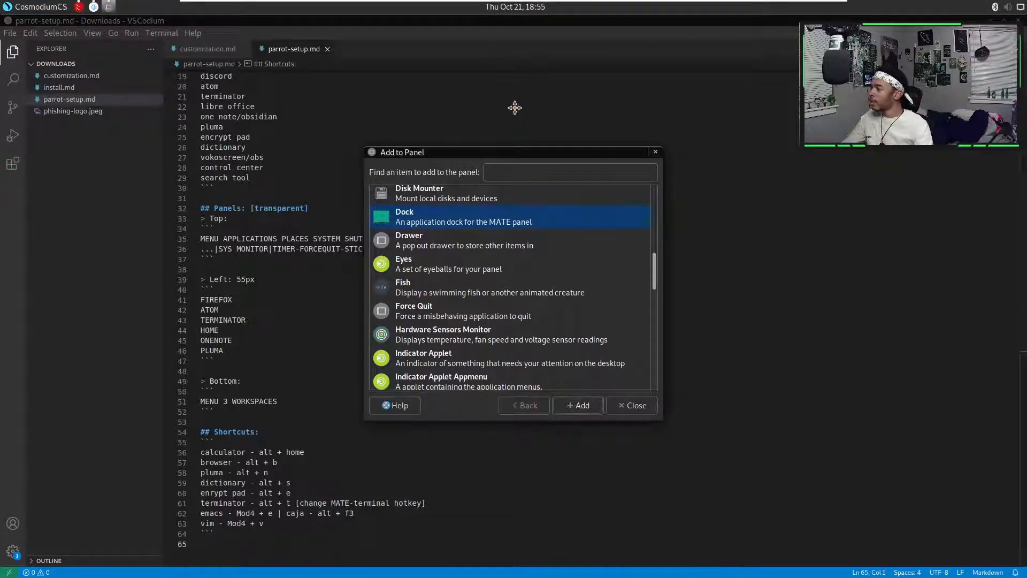
left_click(515, 109)
right_click(515, 14)
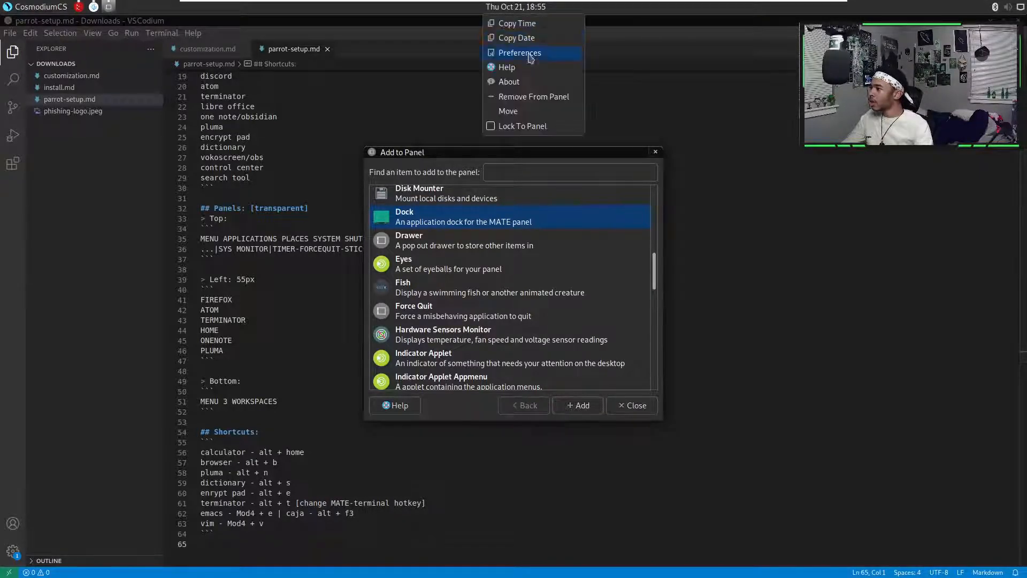
left_click(514, 127)
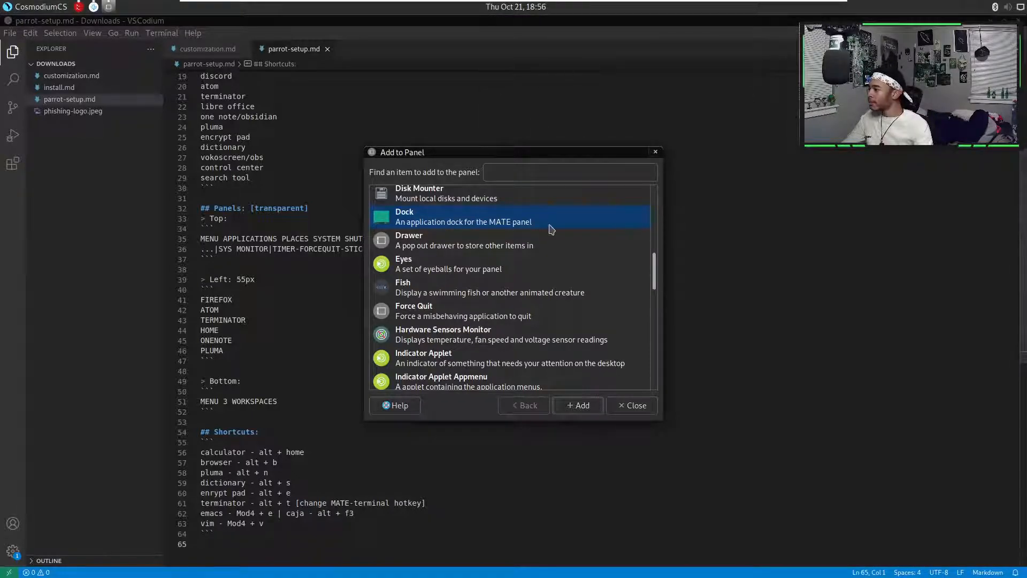
- Add the Brightness Applet to the top panel
scroll(551, 229, "up", 5)
scroll(551, 229, "down", 3)
scroll(551, 229, "up", 3)
left_click(423, 293)
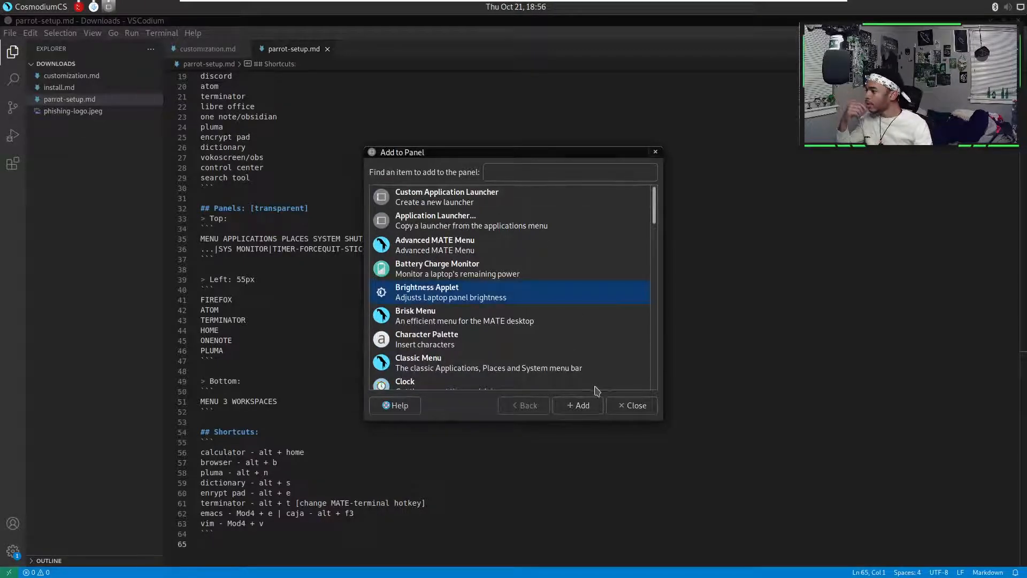
left_click(578, 405)
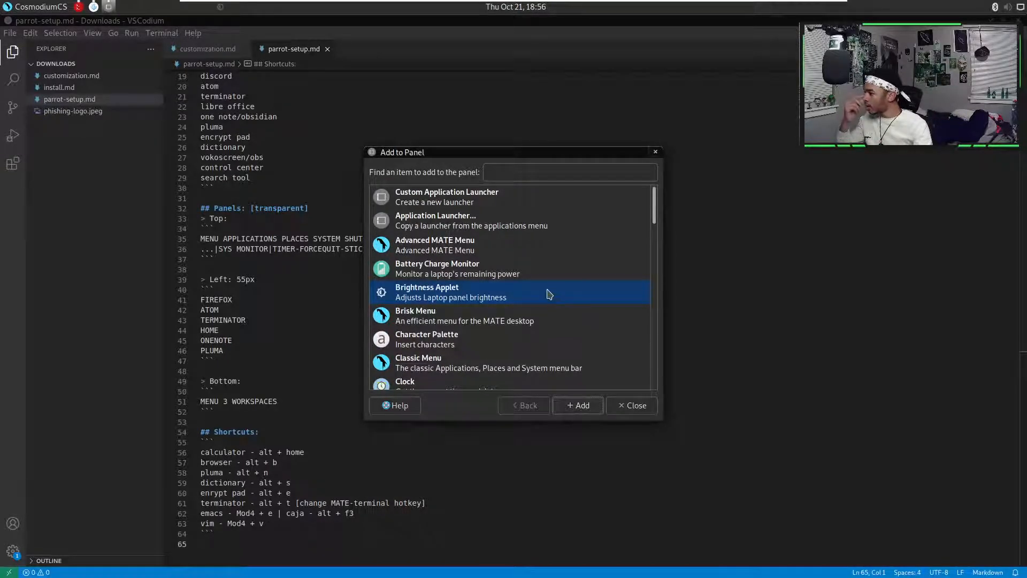
left_click(504, 275)
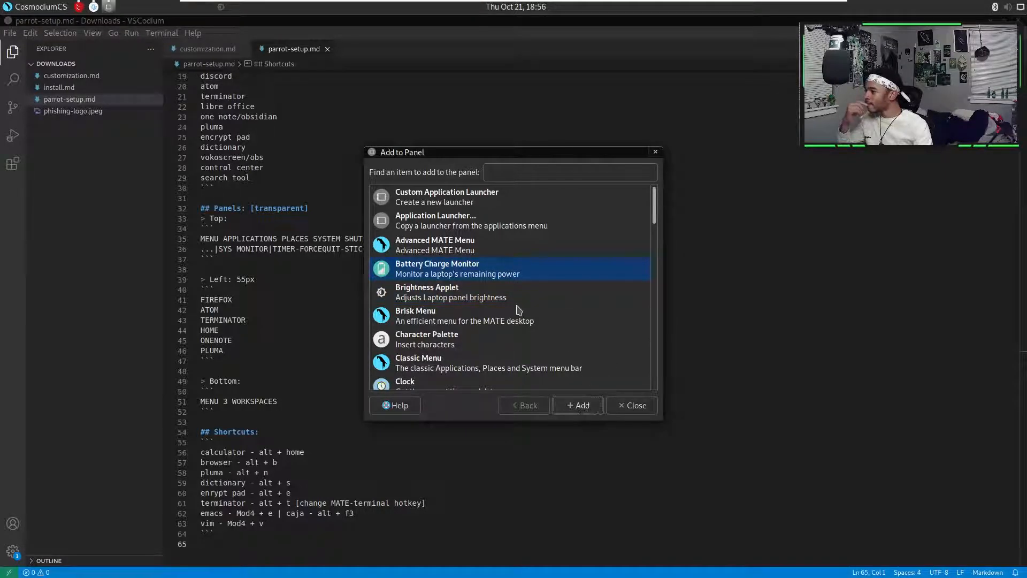
scroll(518, 310, "down", 2)
scroll(499, 298, "down", 1)
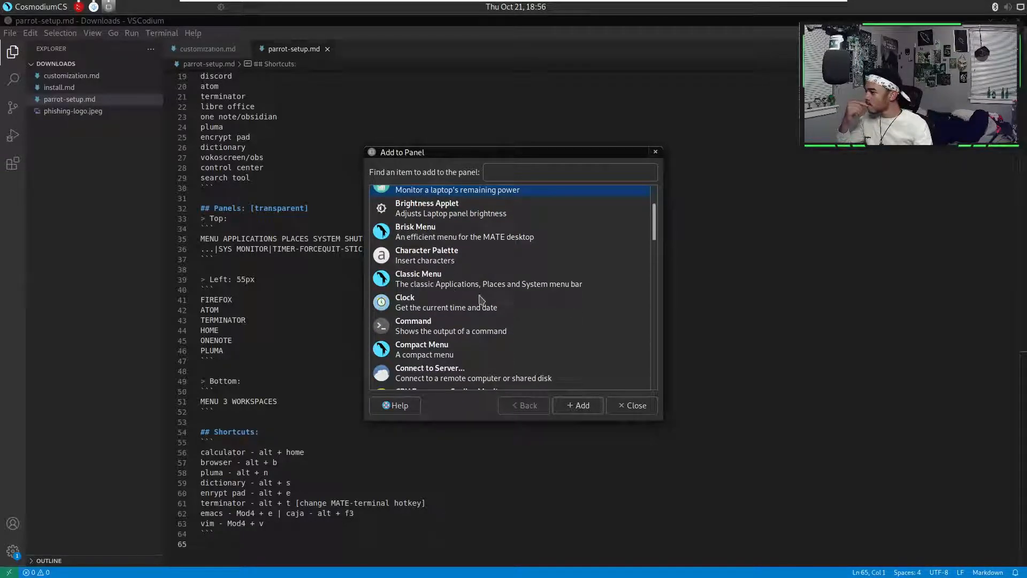
scroll(482, 300, "down", 2)
left_click(421, 242)
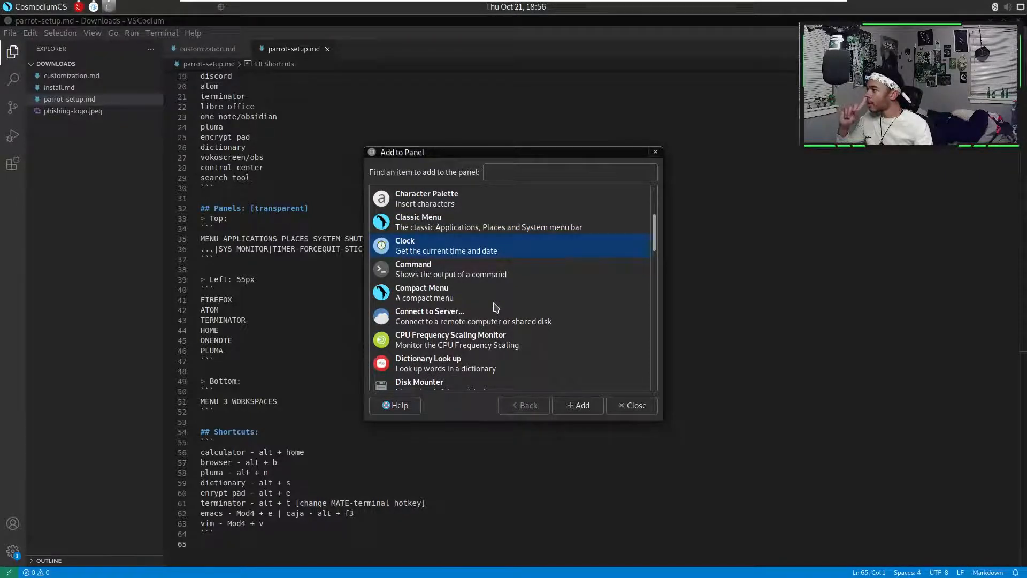
scroll(496, 307, "down", 3)
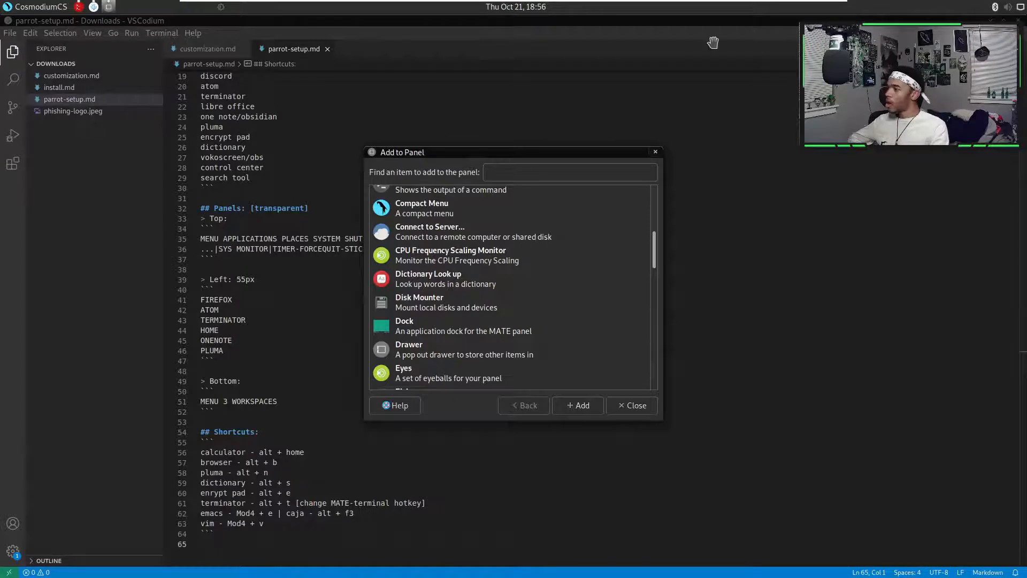
- Move the Brightness Applet along the top panel to just before the Bluetooth and volume icons
right_click(220, 7)
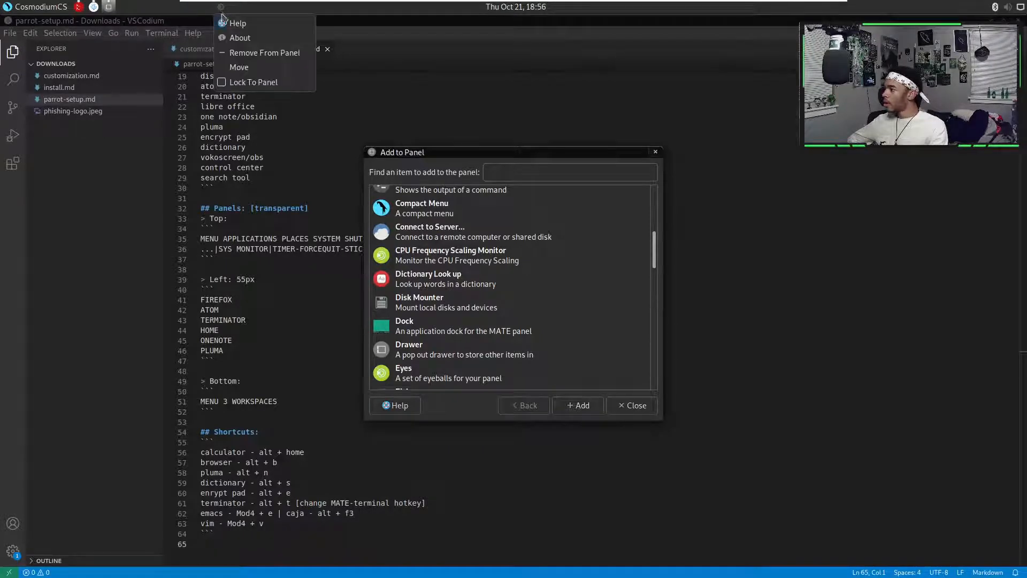
left_click(246, 67)
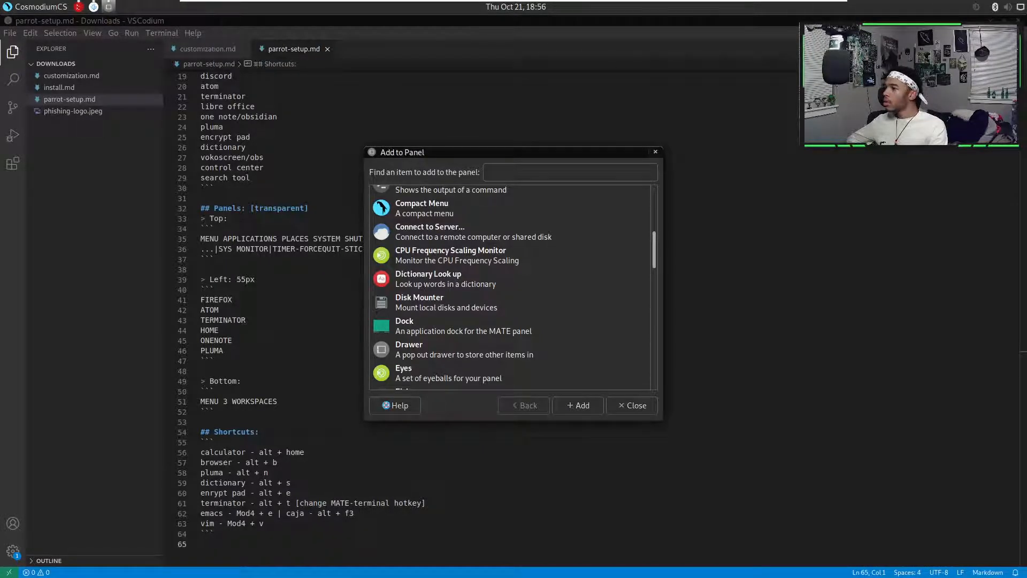
right_click(246, 11)
left_click(176, 10)
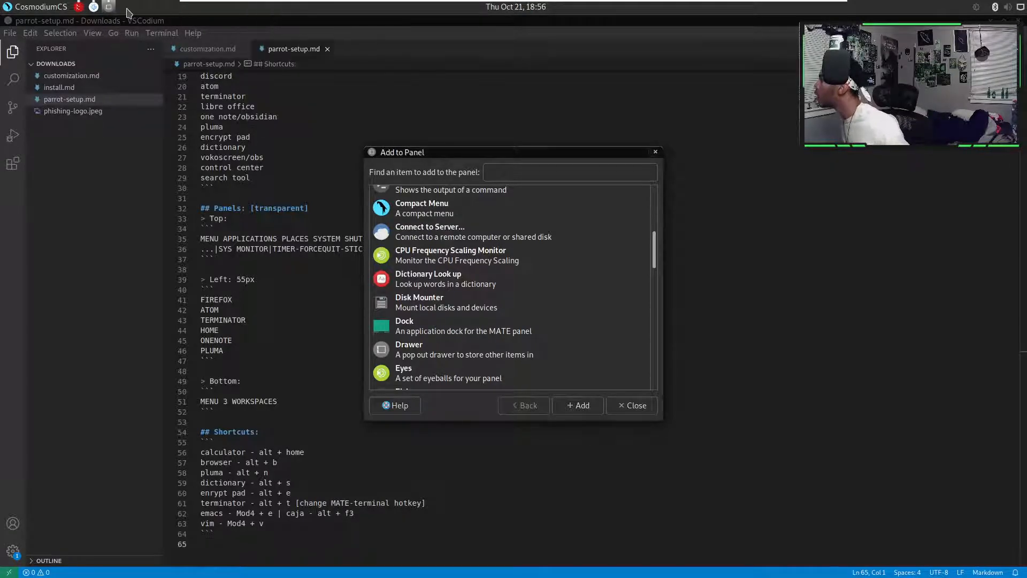
- Add the Lock Screen and Log Out items to the top panel
scroll(486, 239, "up", 5)
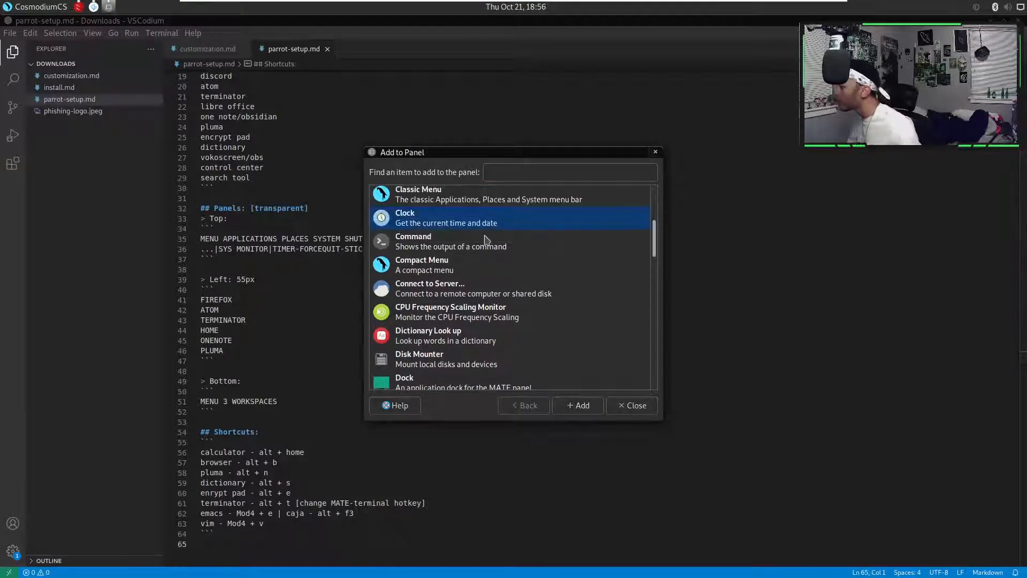
scroll(487, 239, "up", 2)
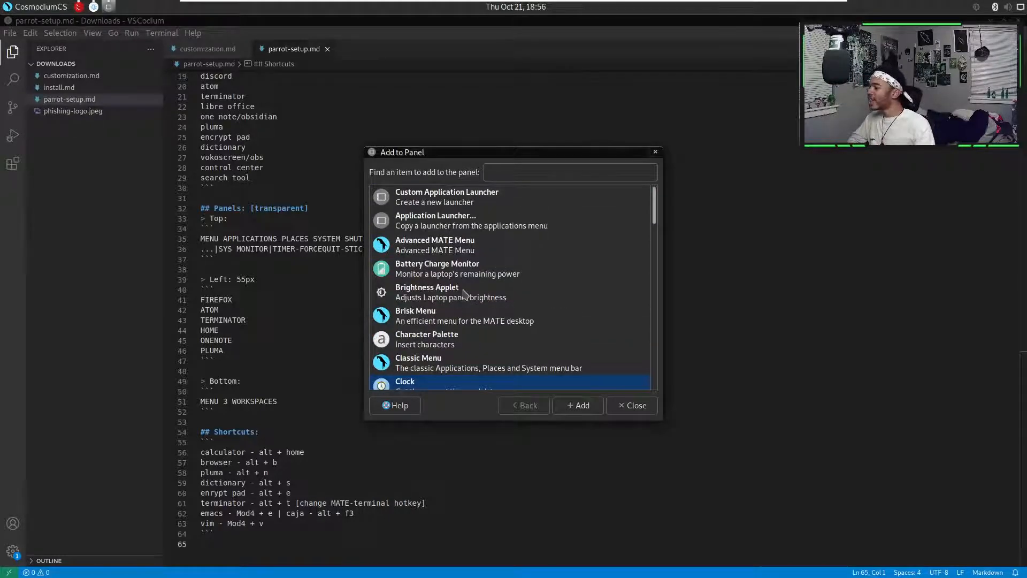
left_click(448, 269)
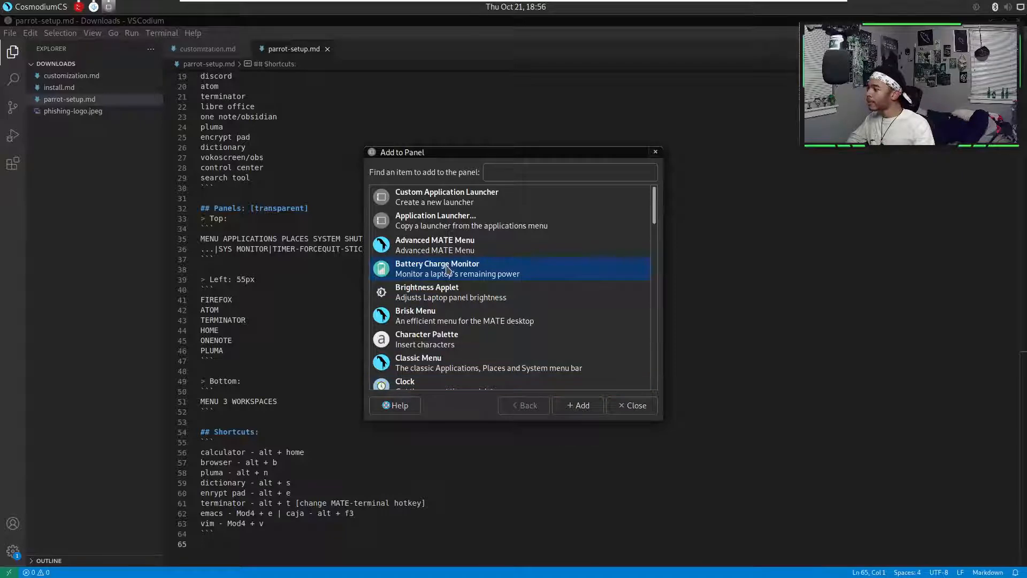
scroll(530, 275, "down", 20)
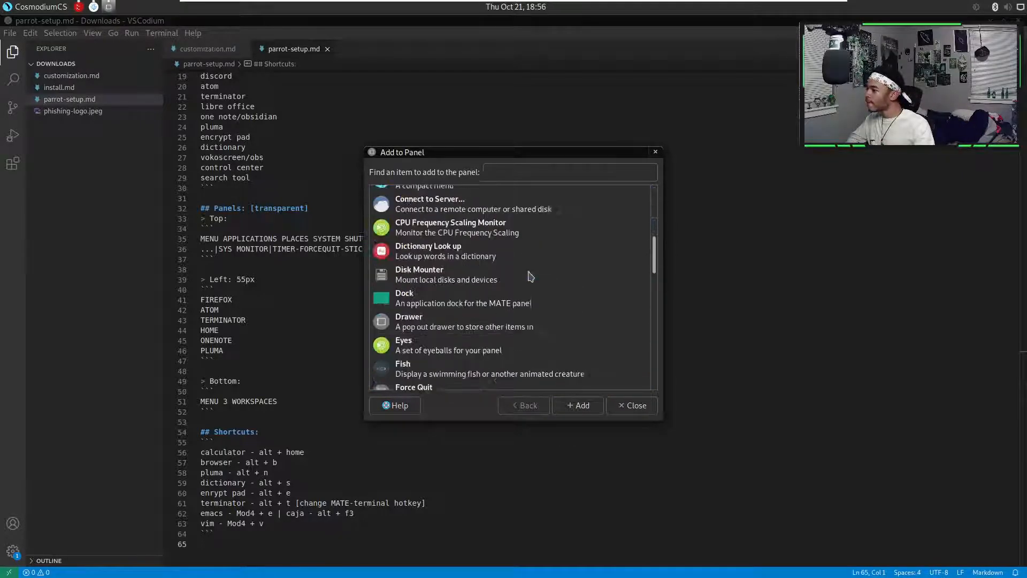
scroll(472, 277, "up", 2)
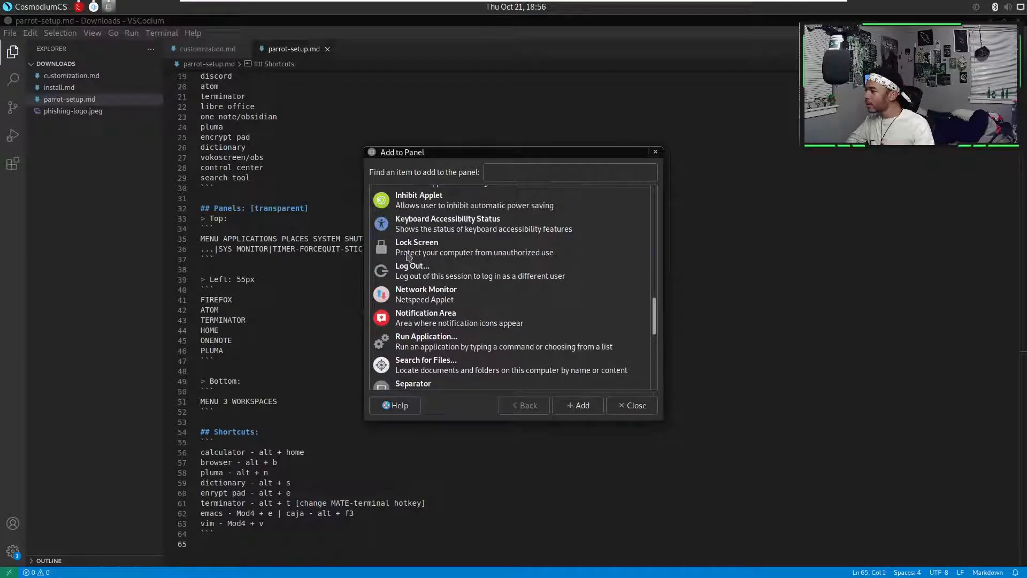
left_click(418, 277)
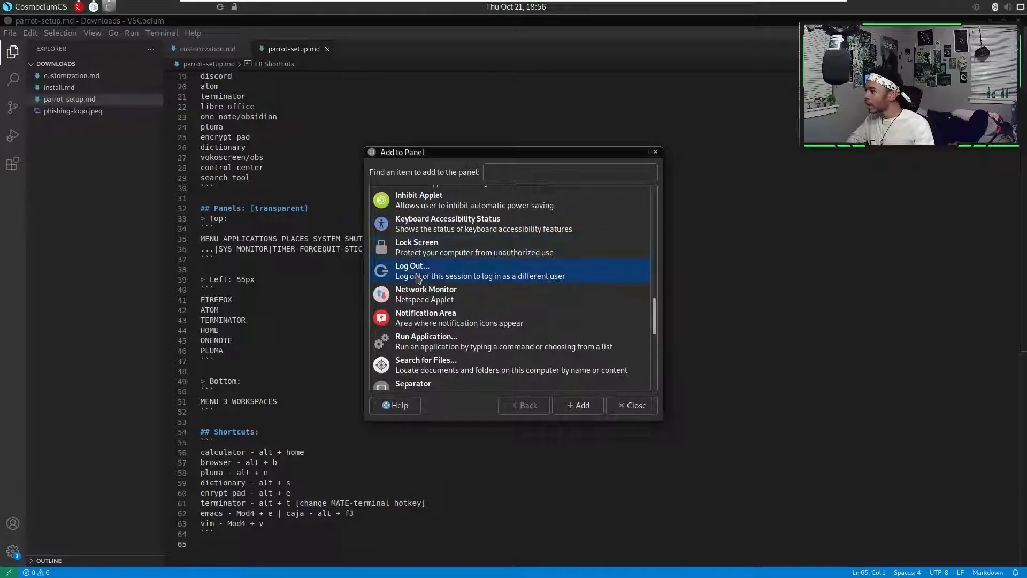
- Try a Separator on the top panel beside the Log Out icon, and remove it from the panel
scroll(418, 277, "down", 1)
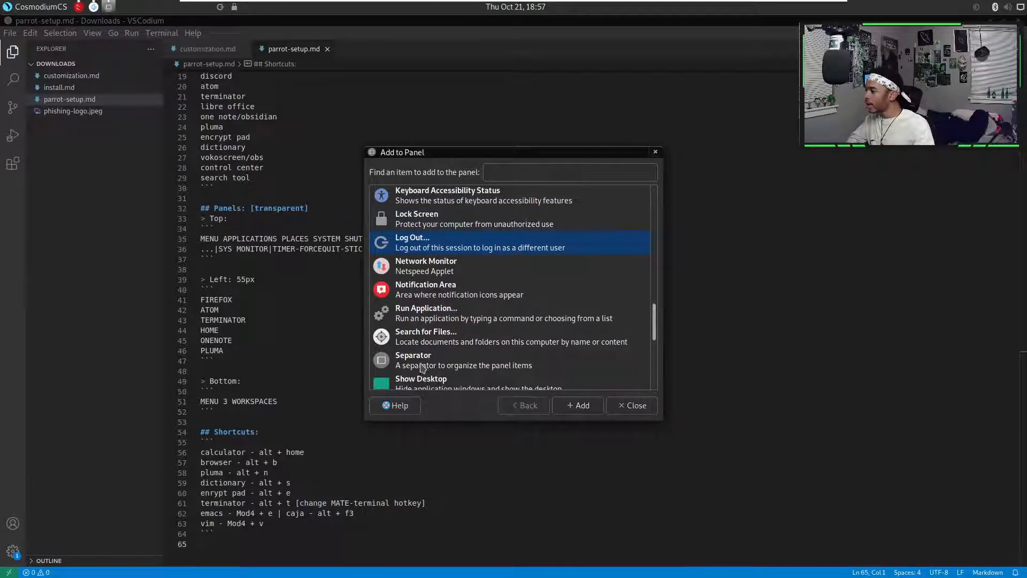
left_click(422, 367)
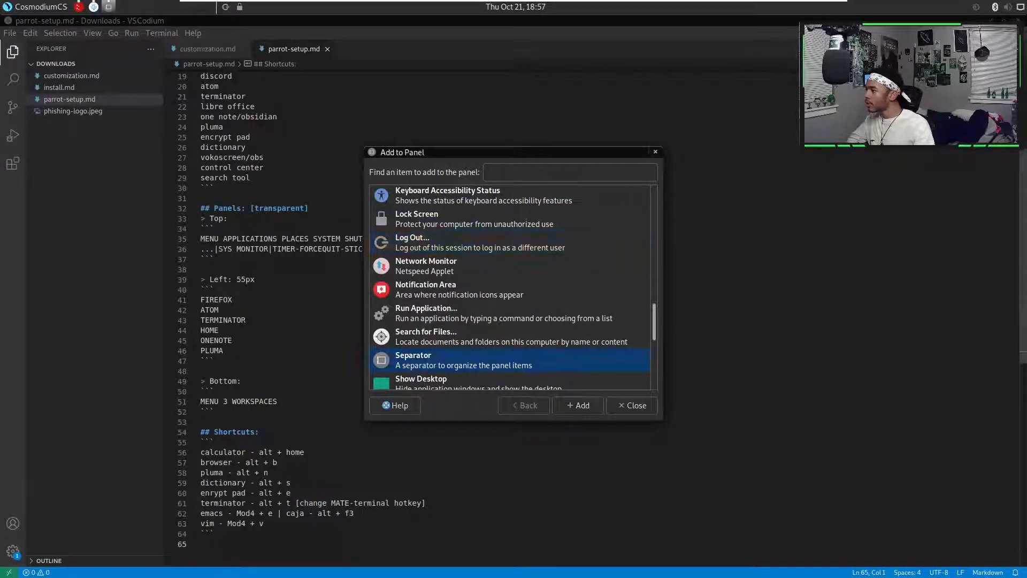
right_click(217, 9)
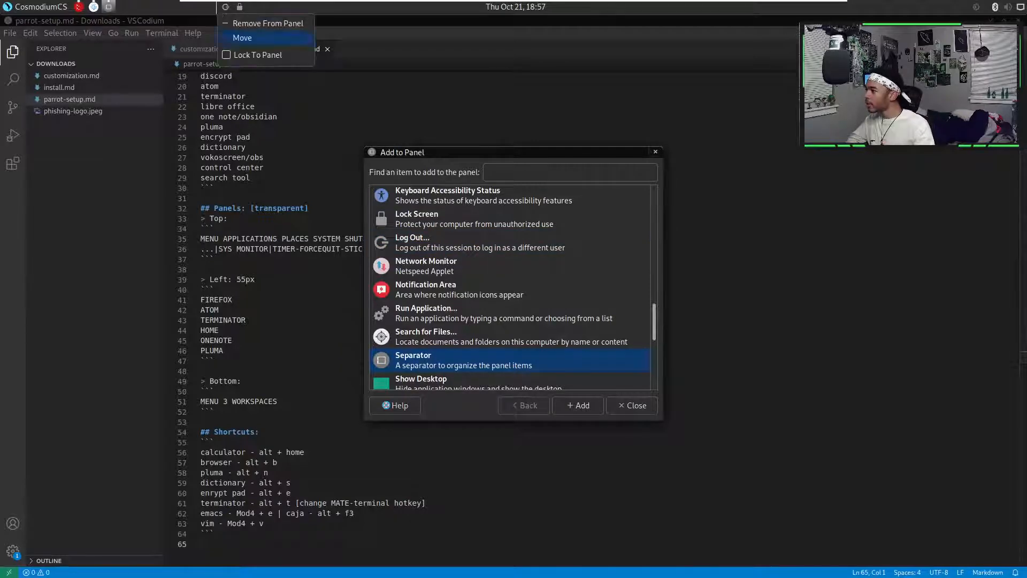
left_click(247, 21)
- Add the Shut Down and Timer items to the top panel
scroll(424, 217, "up", 5)
scroll(424, 216, "down", 5)
scroll(440, 269, "down", 5)
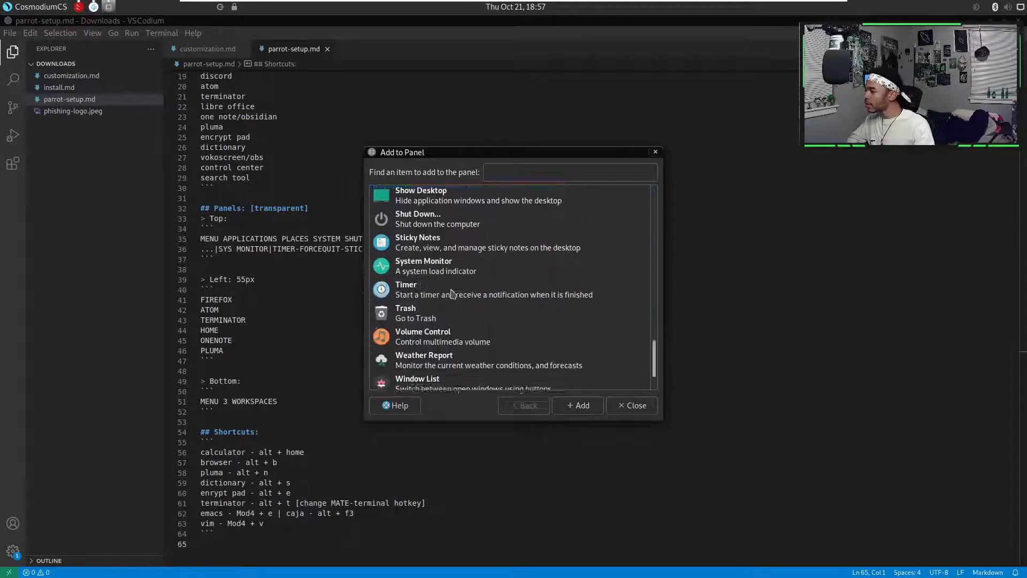
double_click(432, 207)
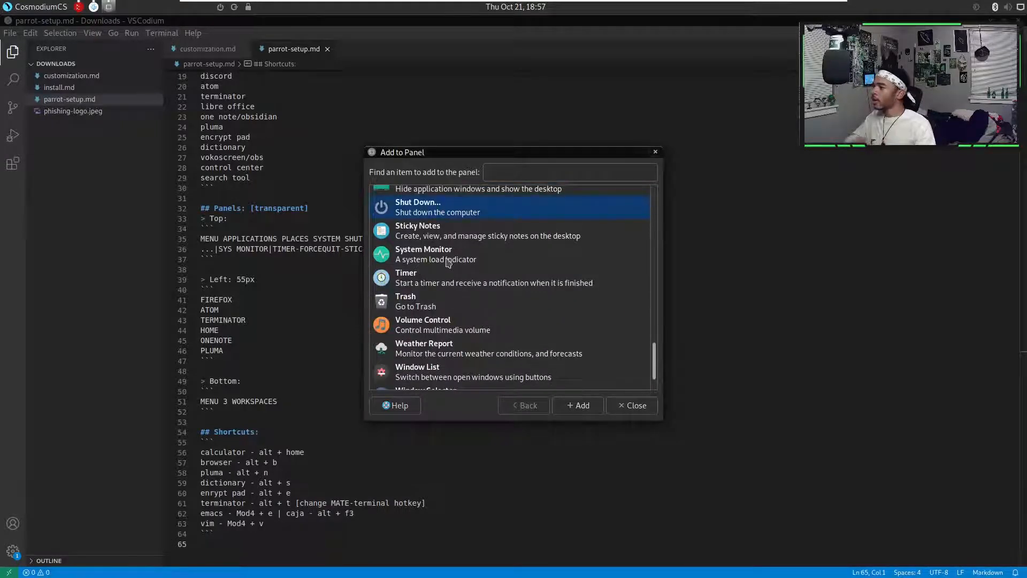
left_click(456, 284)
double_click(456, 284)
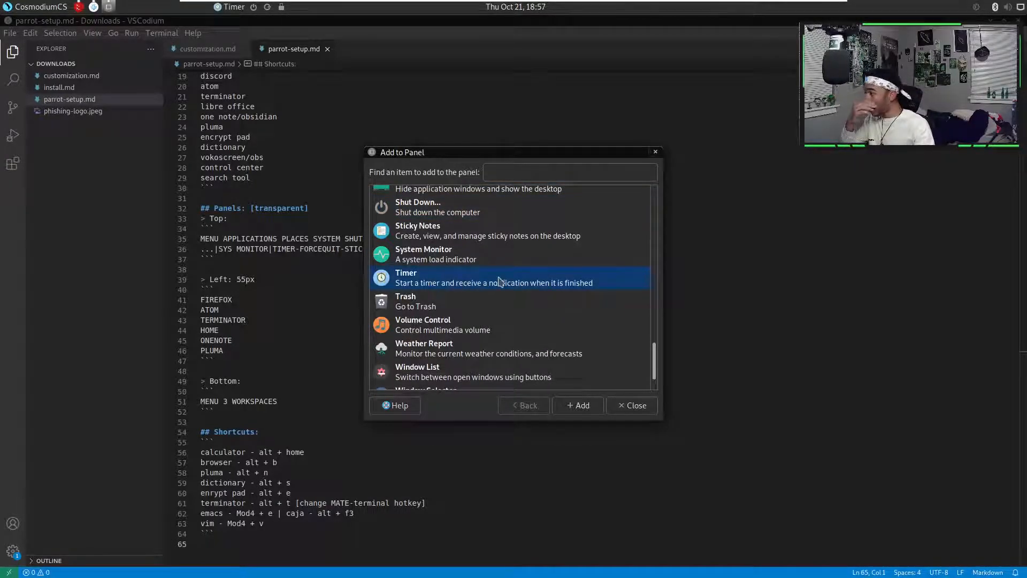
- Add the Connect to Server item to the top panel
scroll(484, 299, "down", 1)
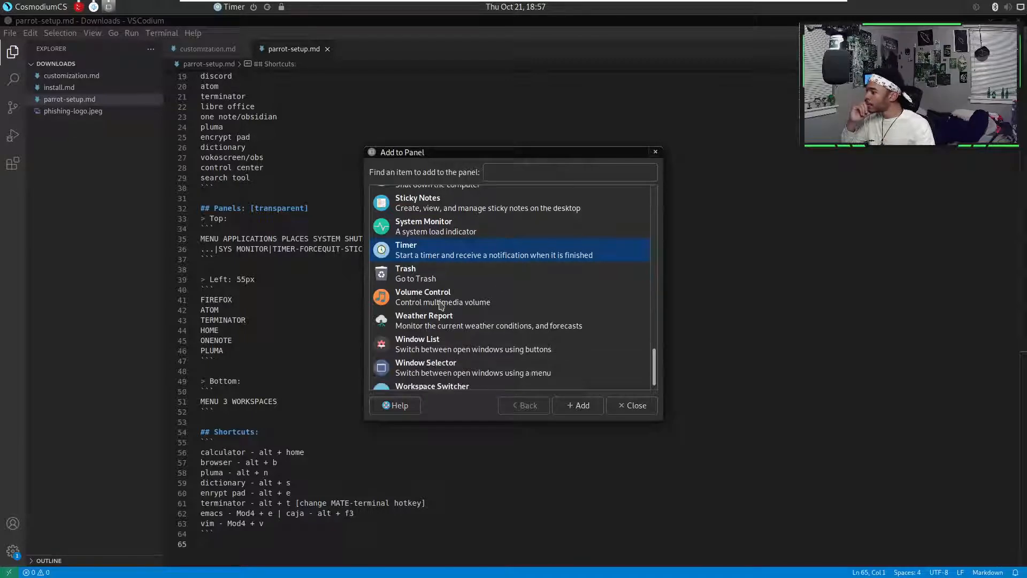
scroll(453, 327, "down", 1)
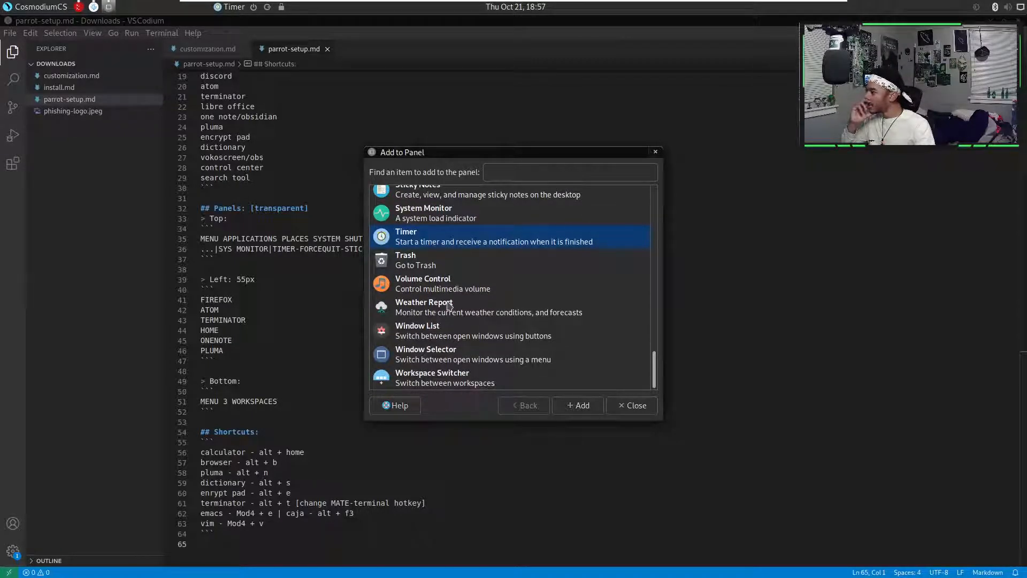
scroll(449, 305, "up", 10)
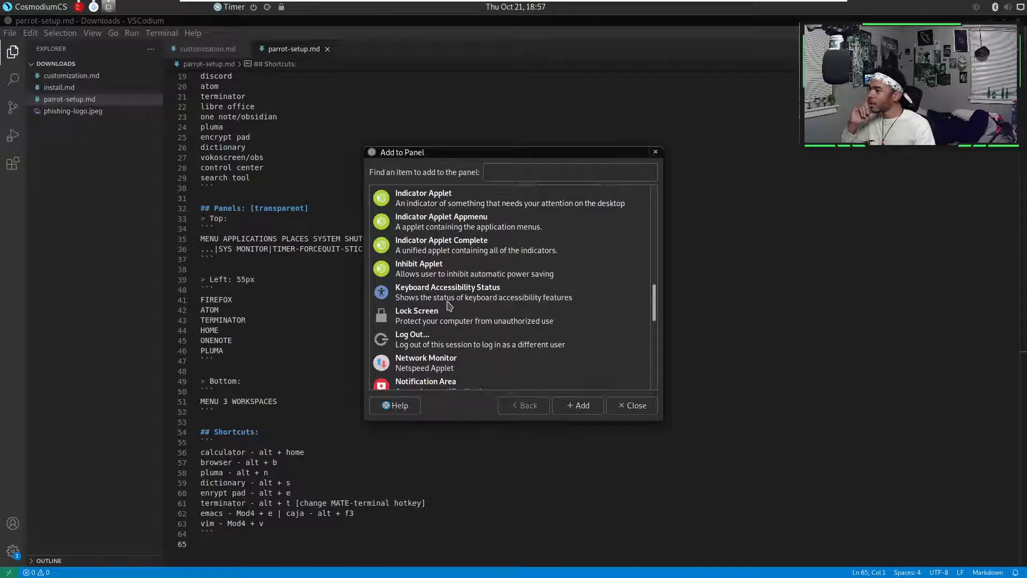
scroll(450, 307, "up", 15)
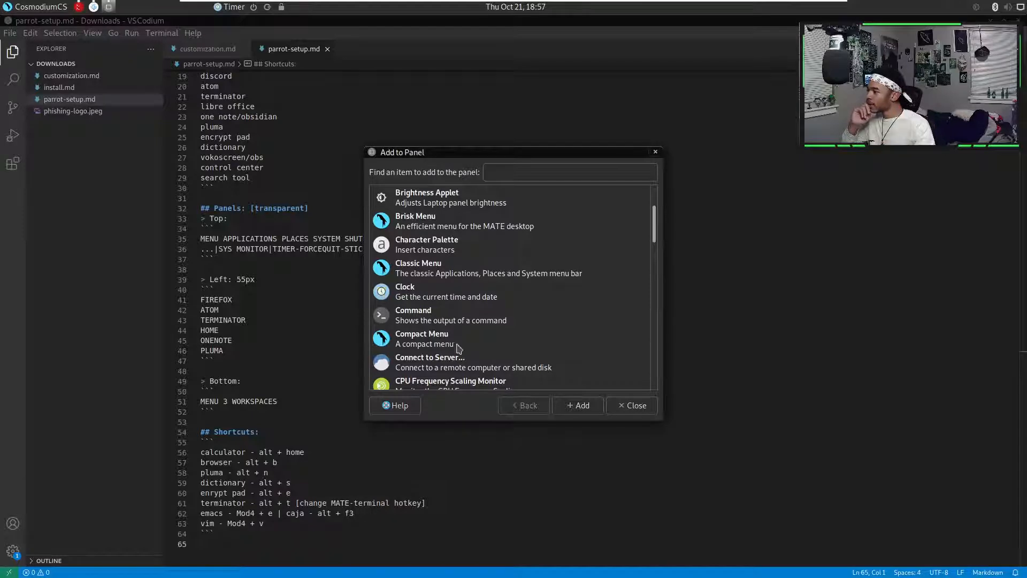
left_click(429, 367)
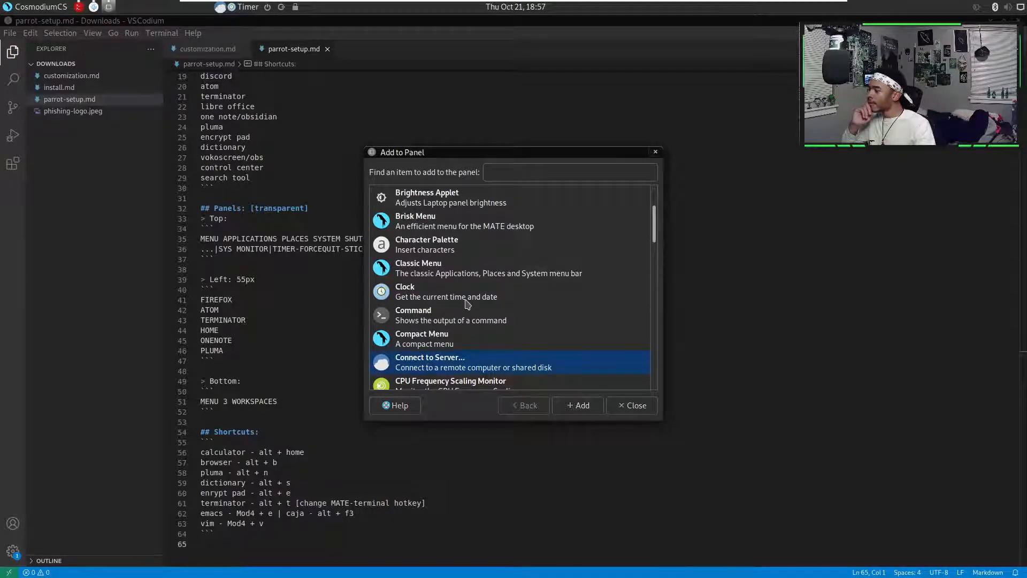
- Add the Sticky Notes applet to the top panel
scroll(467, 268, "down", 5)
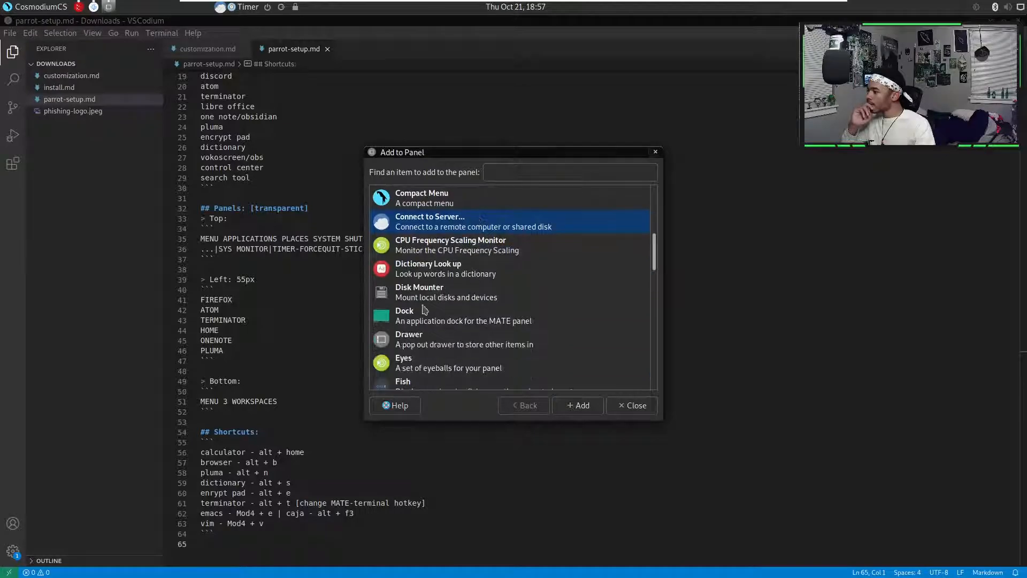
scroll(457, 294, "down", 5)
scroll(479, 284, "down", 6)
scroll(480, 284, "up", 10)
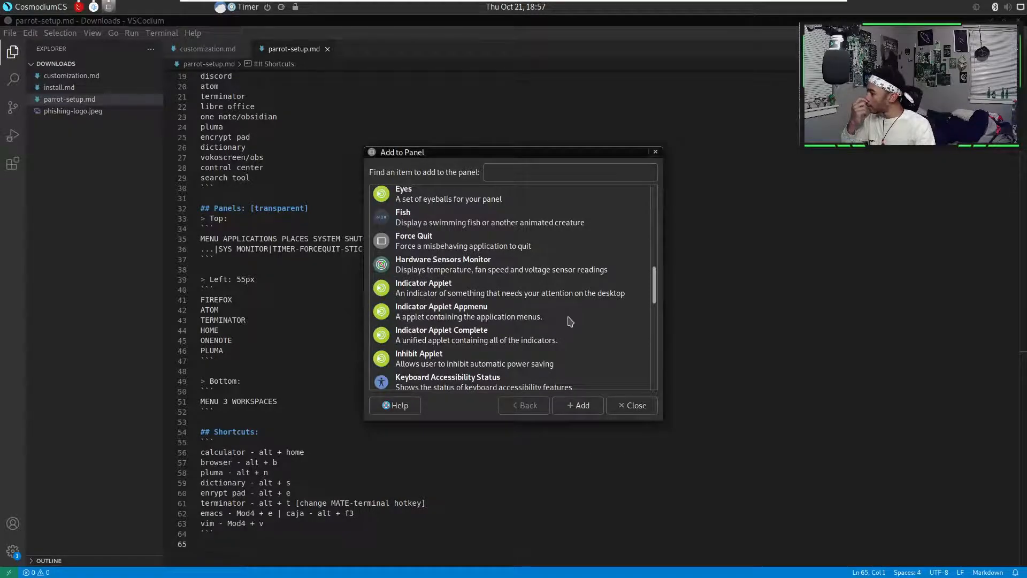
scroll(571, 321, "down", 10)
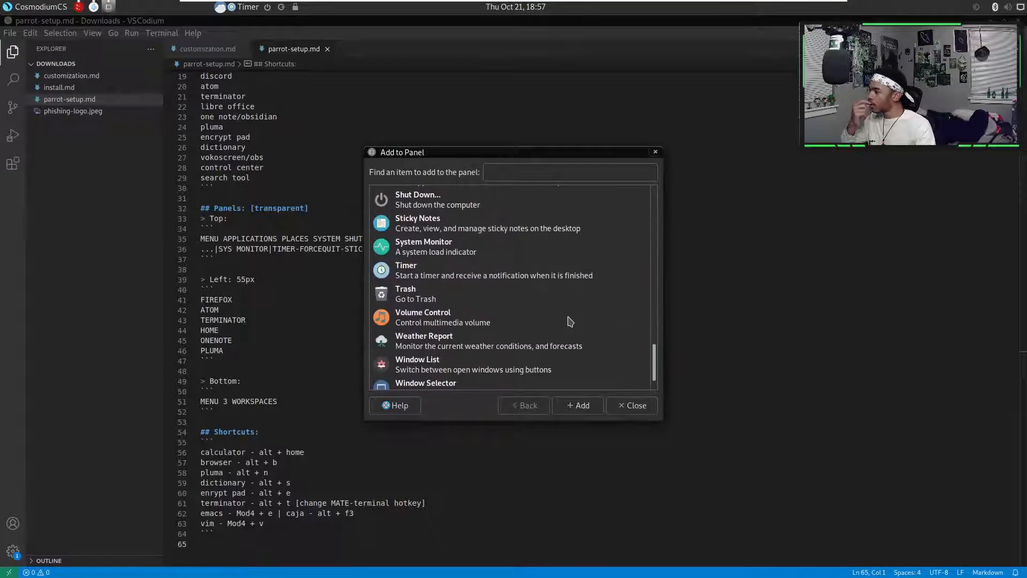
scroll(570, 321, "down", 2)
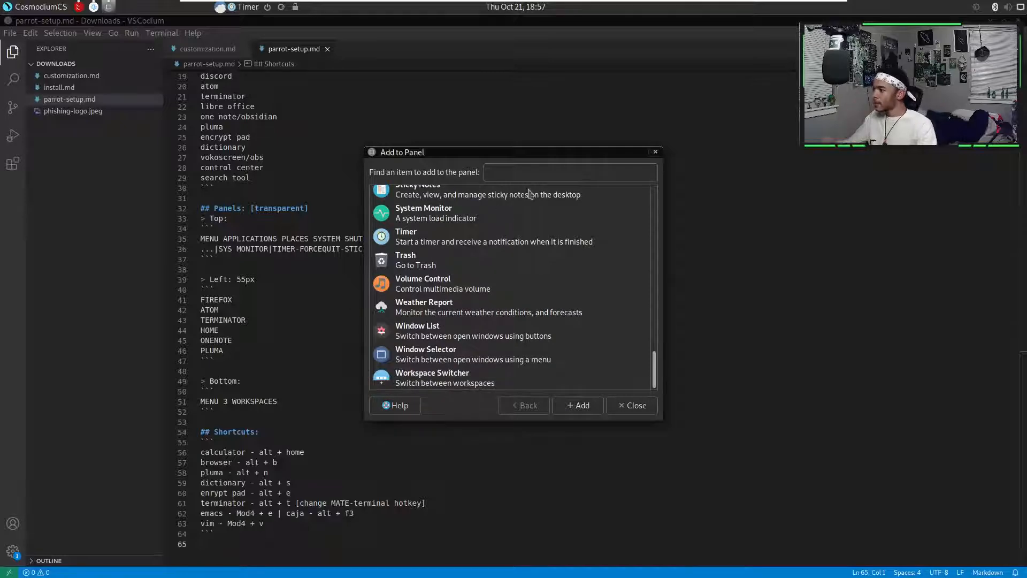
left_click(428, 199)
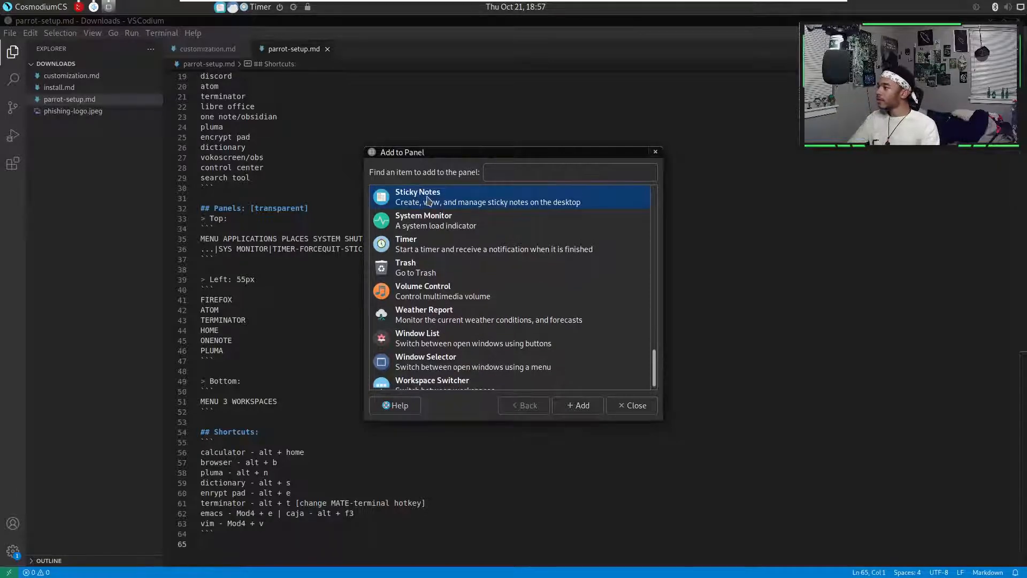
- Find the Drawer item and add it to the top panel beside the Sticky Notes applet
scroll(501, 227, "up", 10)
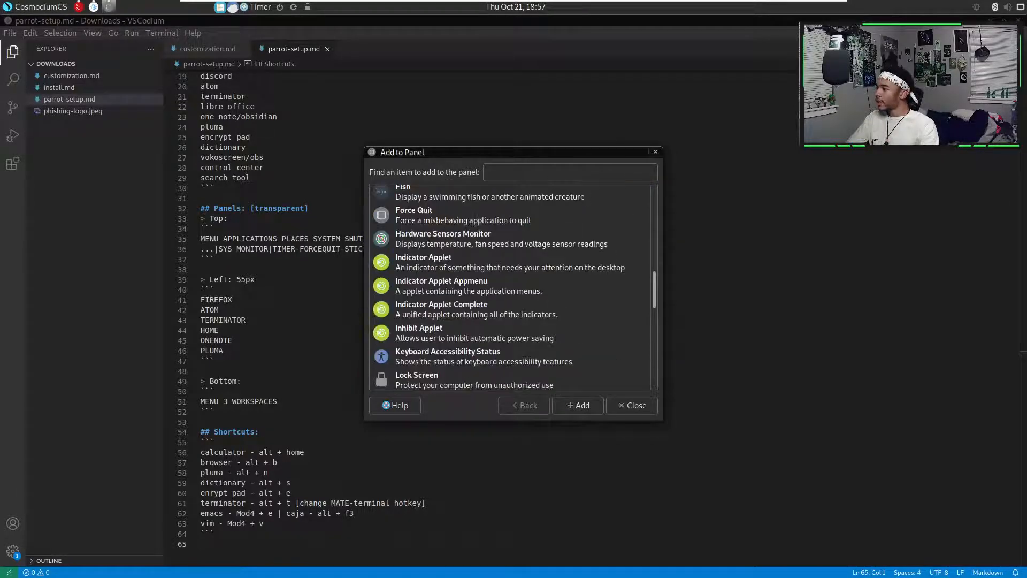
left_click(612, 176)
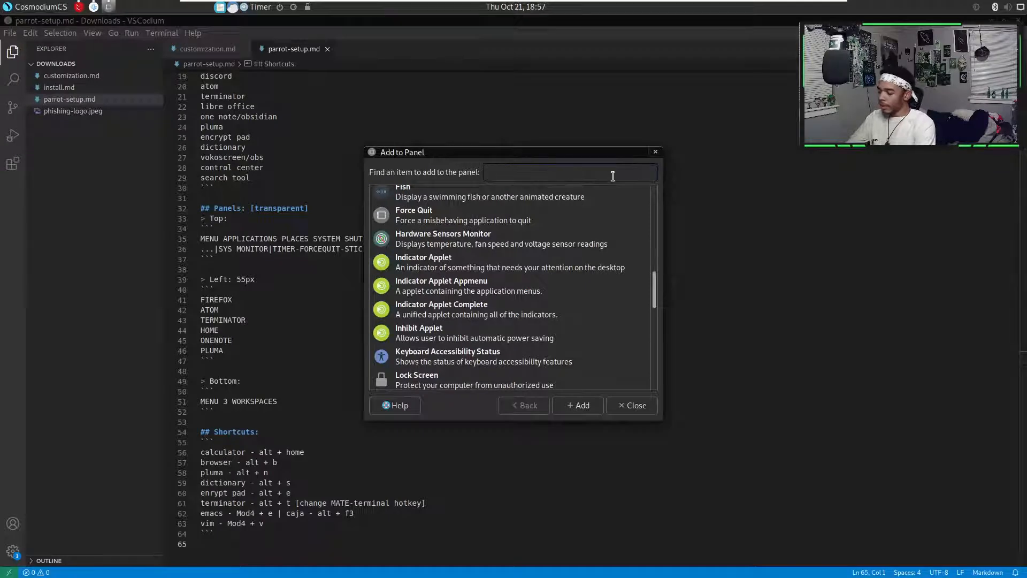
type("dro")
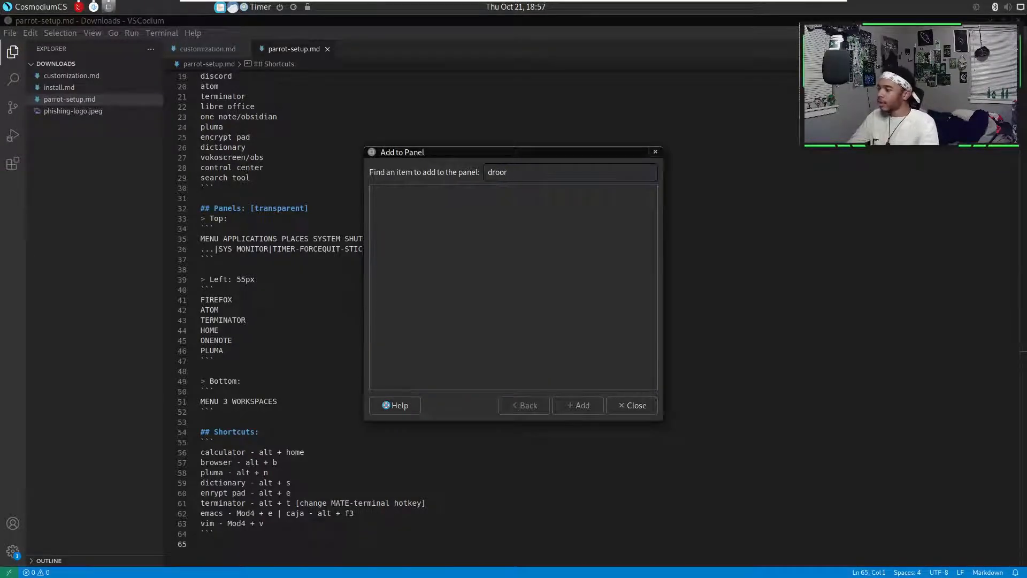
key("BackSpace")
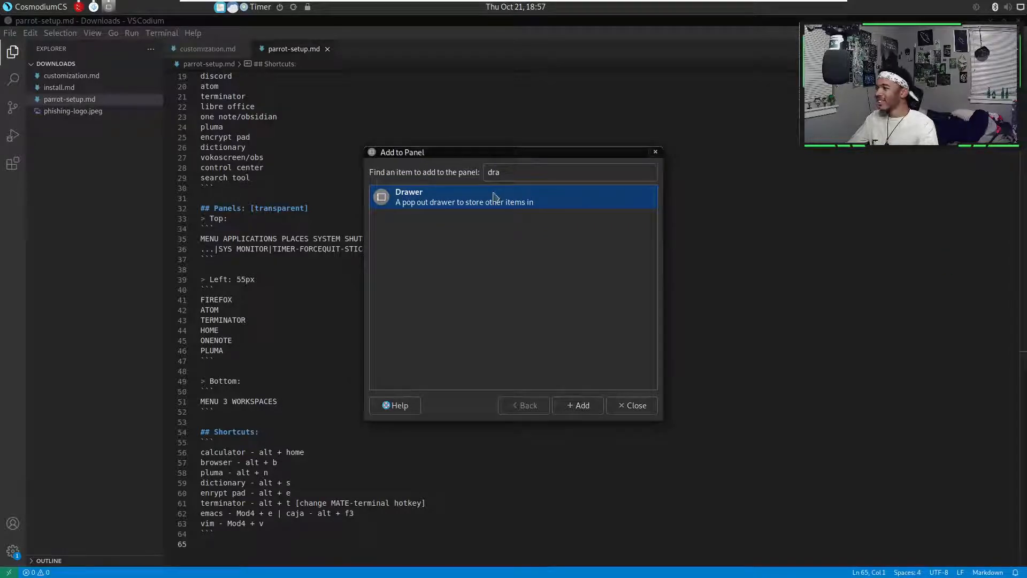
left_click_drag(476, 199, 220, 14)
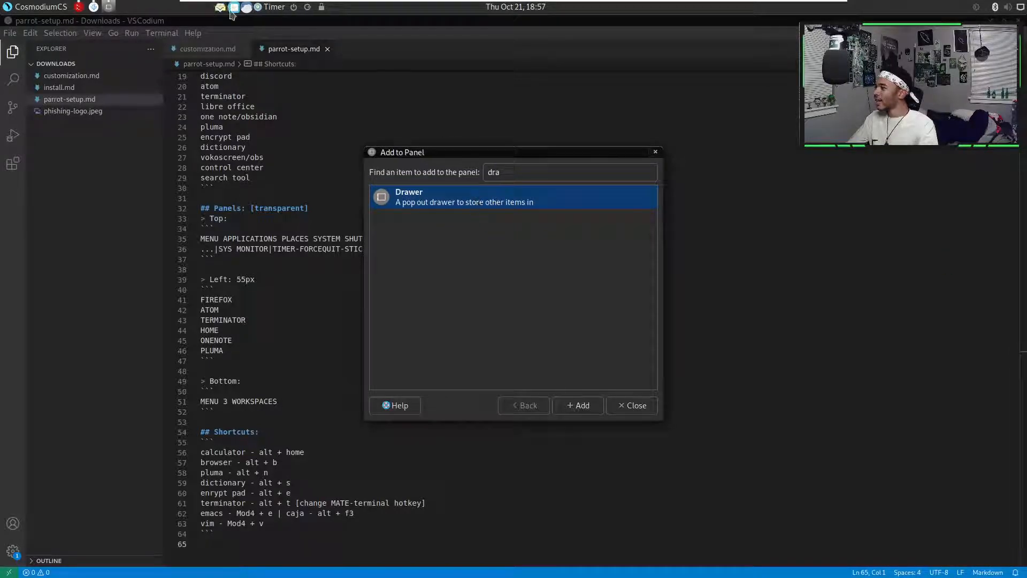
right_click(218, 11)
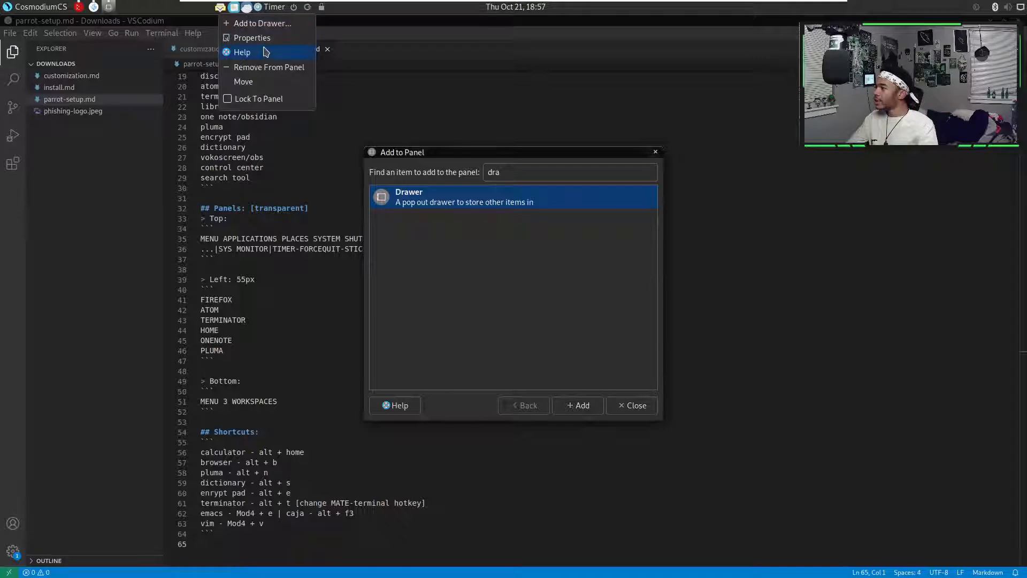
left_click(656, 153)
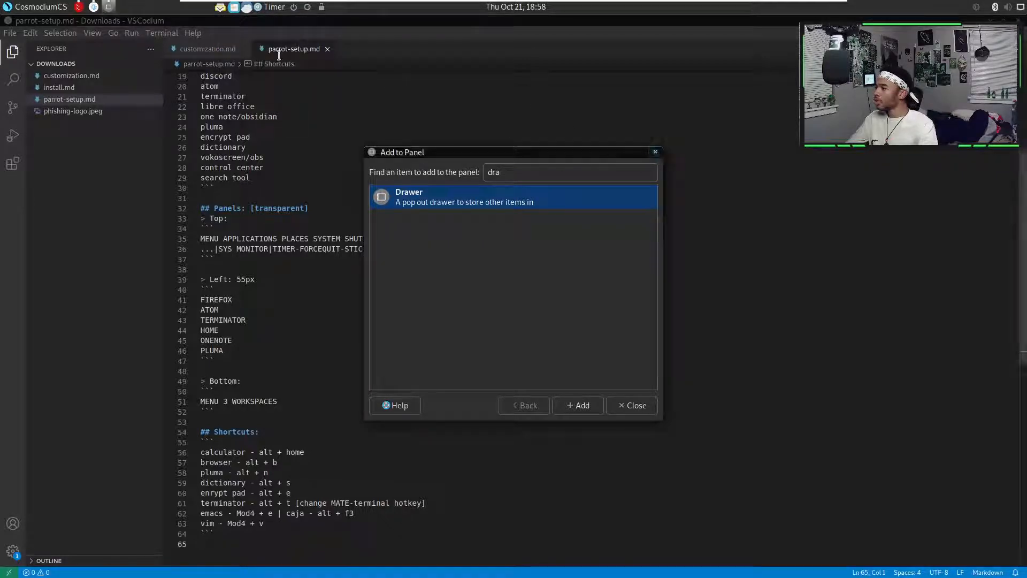
- Move the Sticky Notes applet and the Connect to Server item from the top panel into the drawer
right_click(231, 12)
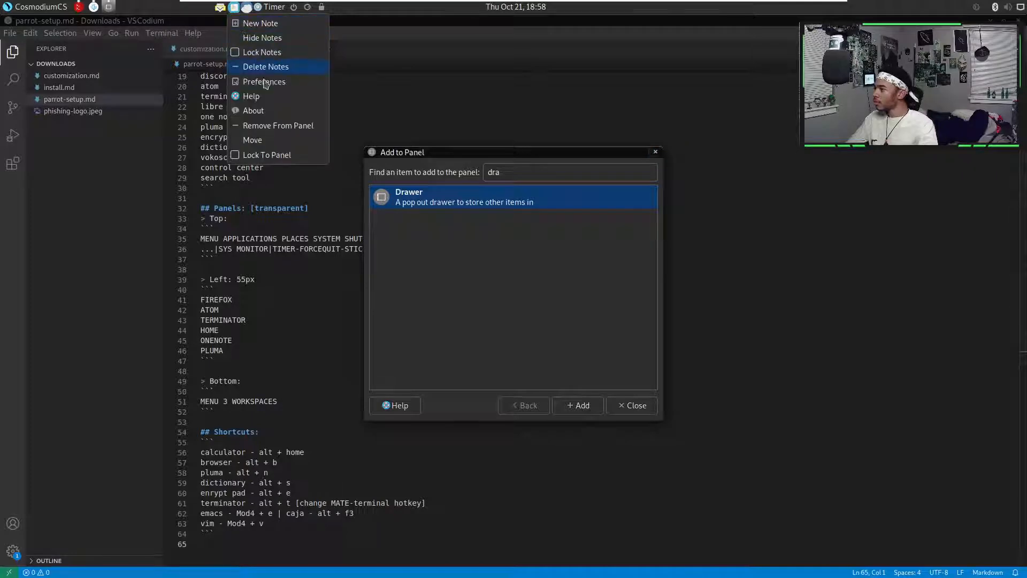
left_click(269, 138)
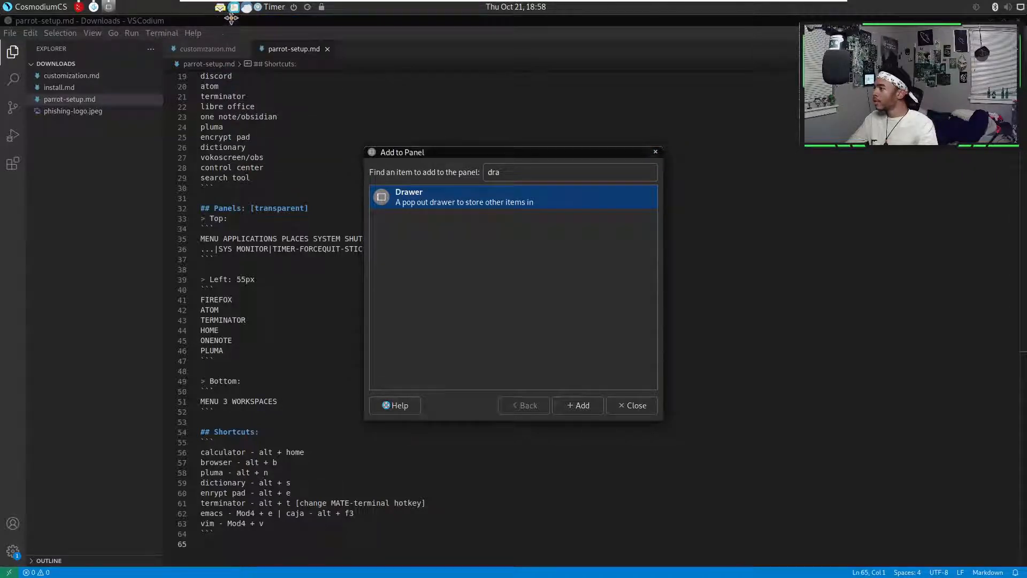
left_click(220, 8)
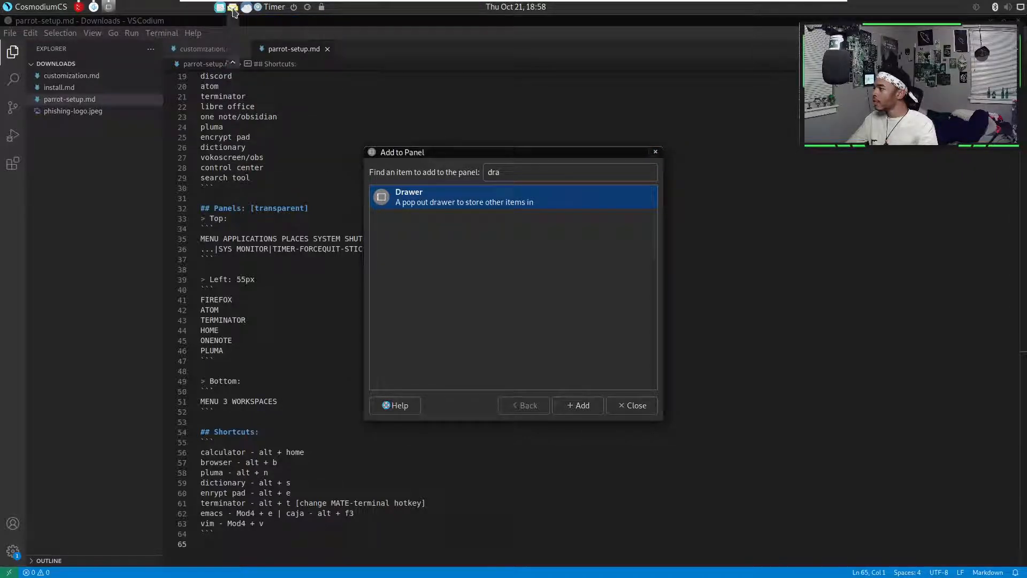
right_click(220, 10)
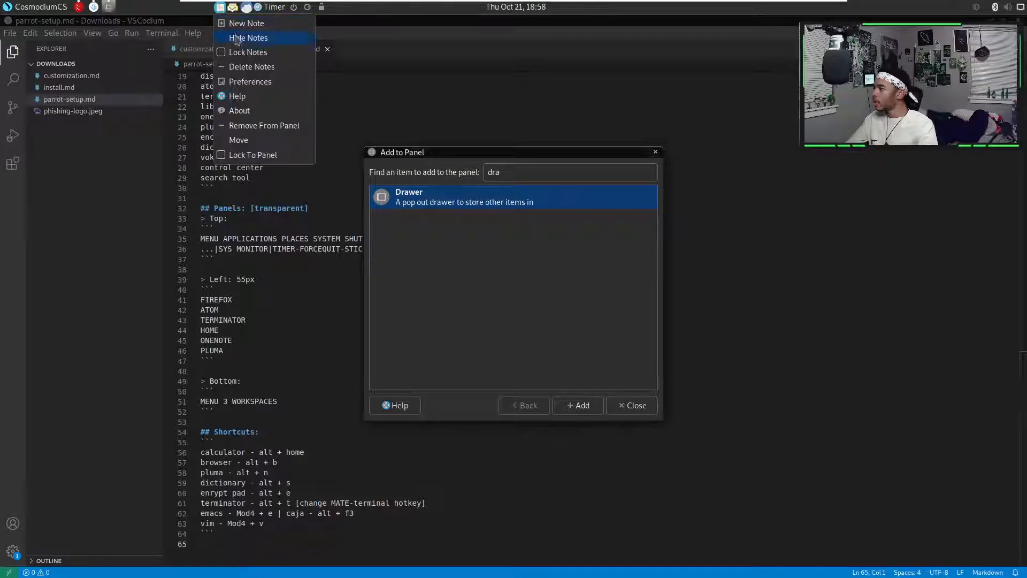
left_click(253, 139)
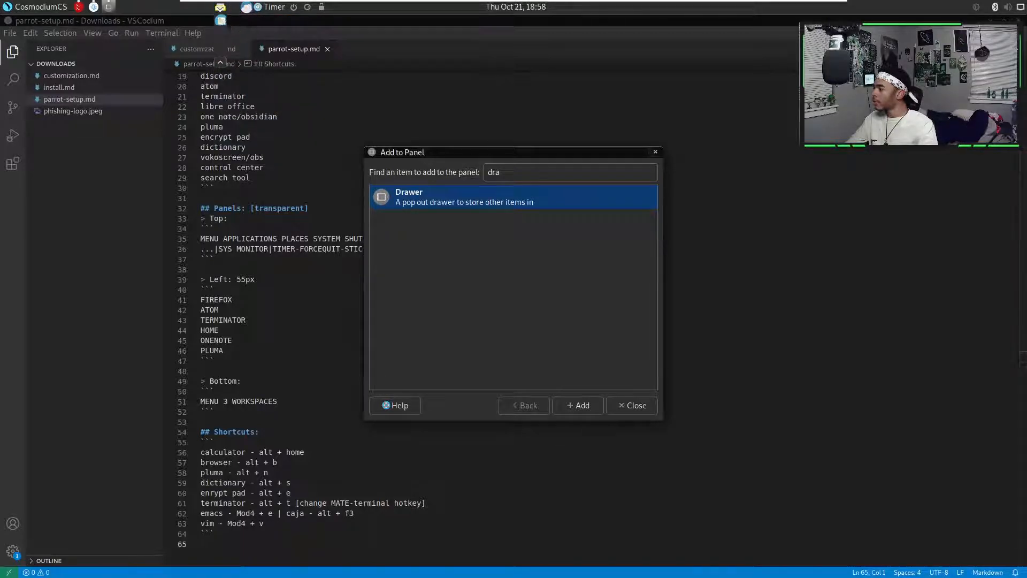
right_click(247, 8)
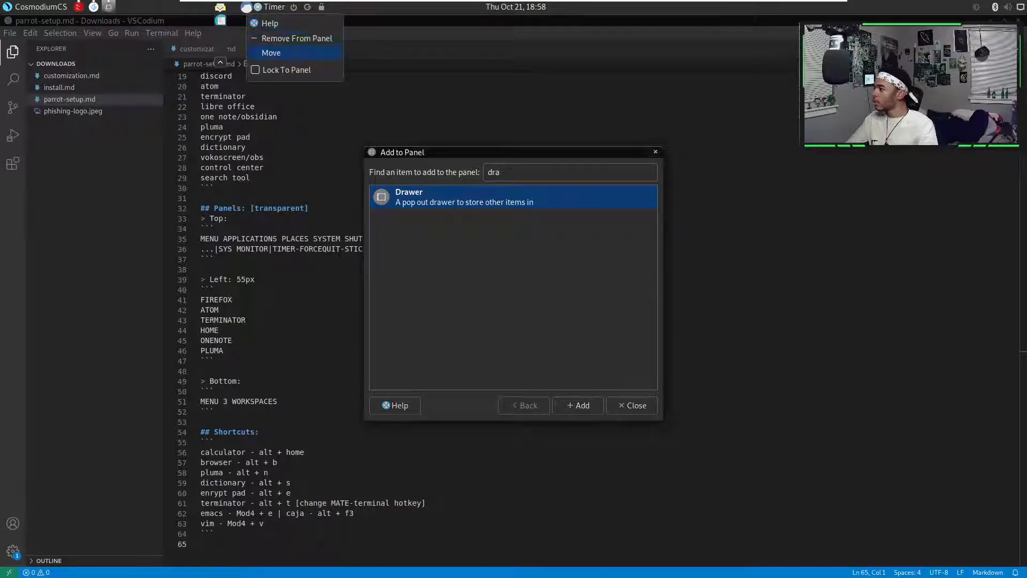
left_click(269, 53)
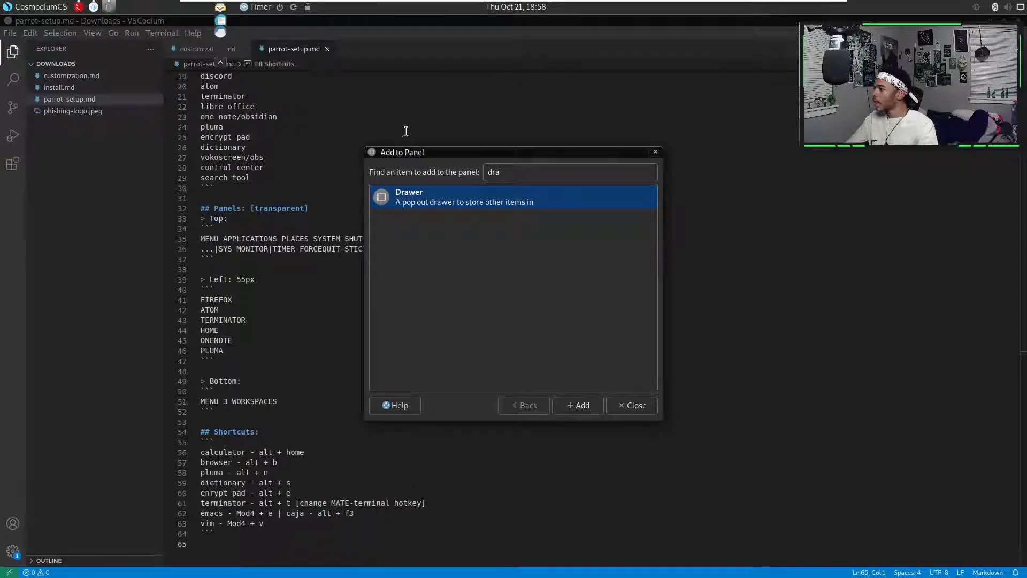
- Add the Force Quit item to the top panel and move it into the drawer
right_click(341, 11)
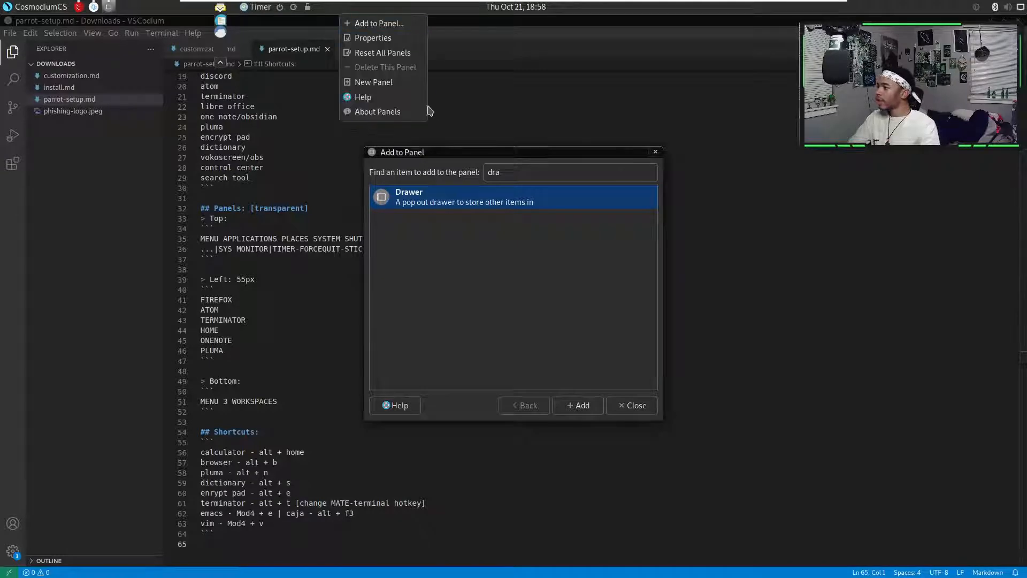
left_click(519, 247)
left_click_drag(523, 173, 490, 178)
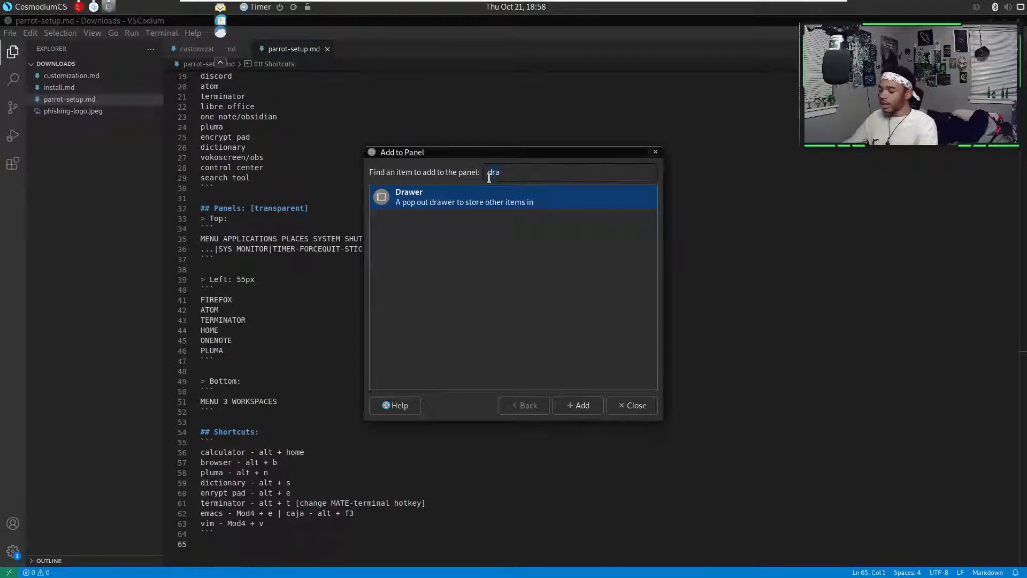
key("BackSpace")
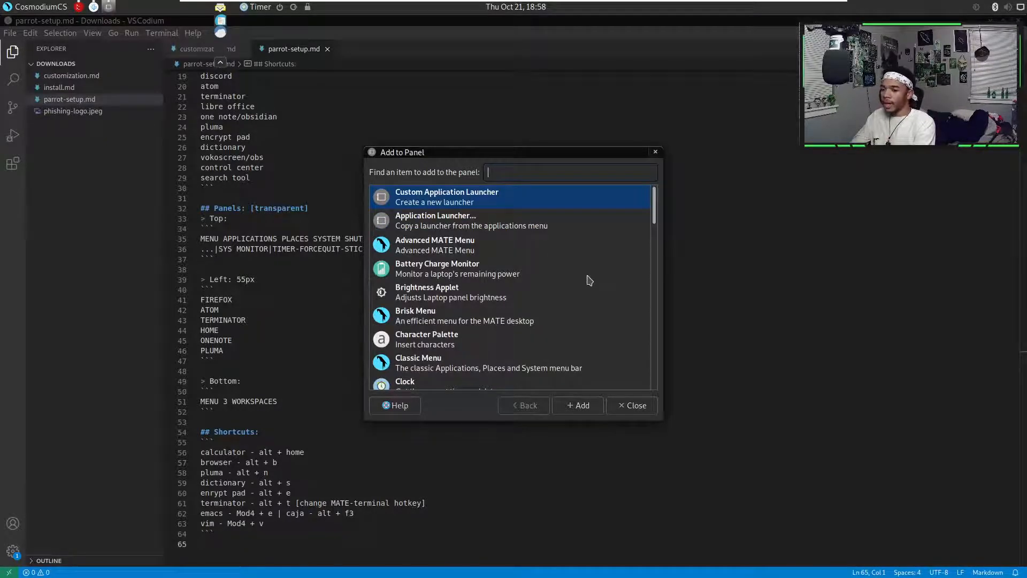
type("for")
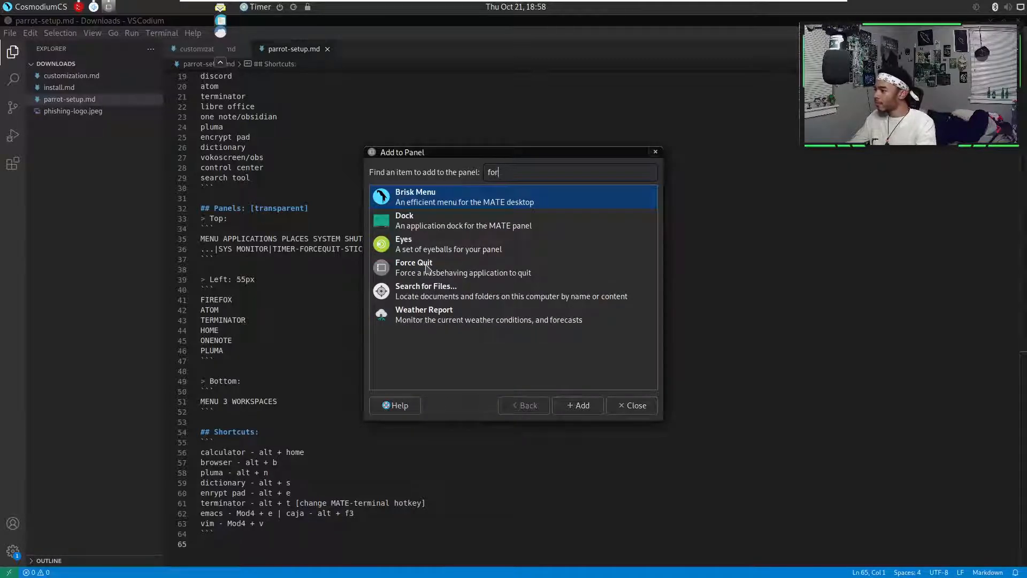
left_click(427, 269)
double_click(438, 275)
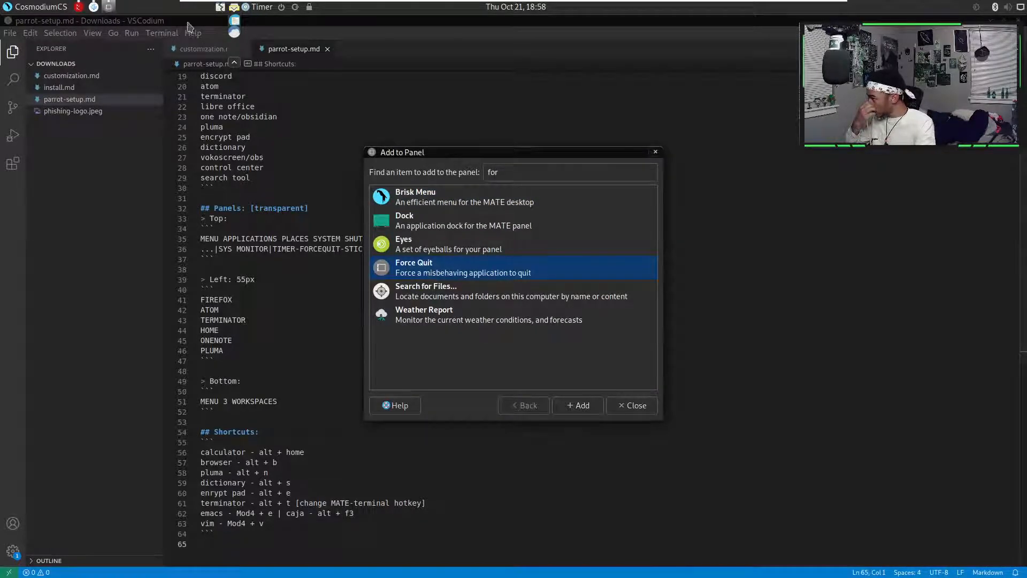
right_click(218, 12)
left_click(236, 53)
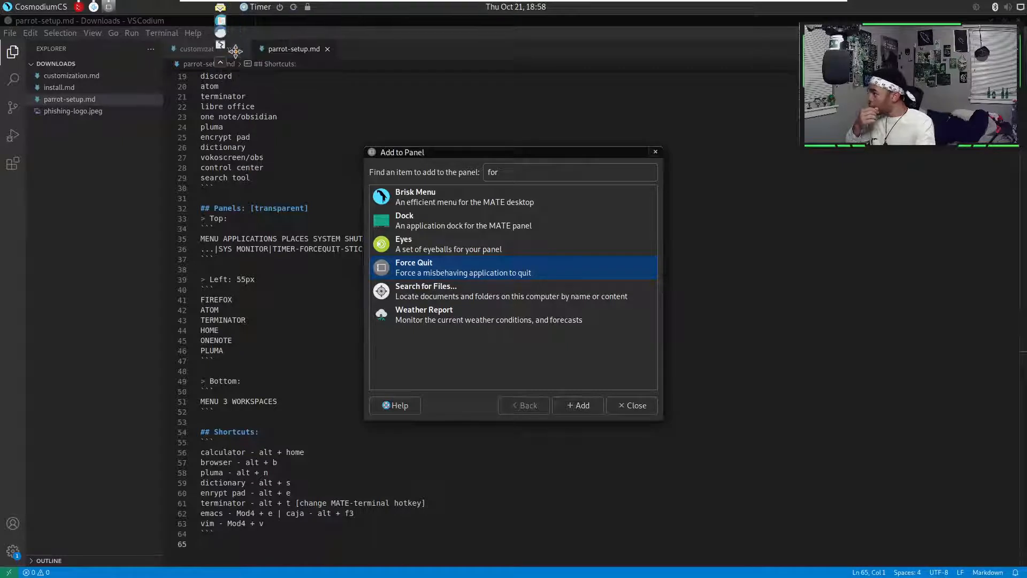
- Set the drawer's size to 30 pixels in its properties
right_click(221, 12)
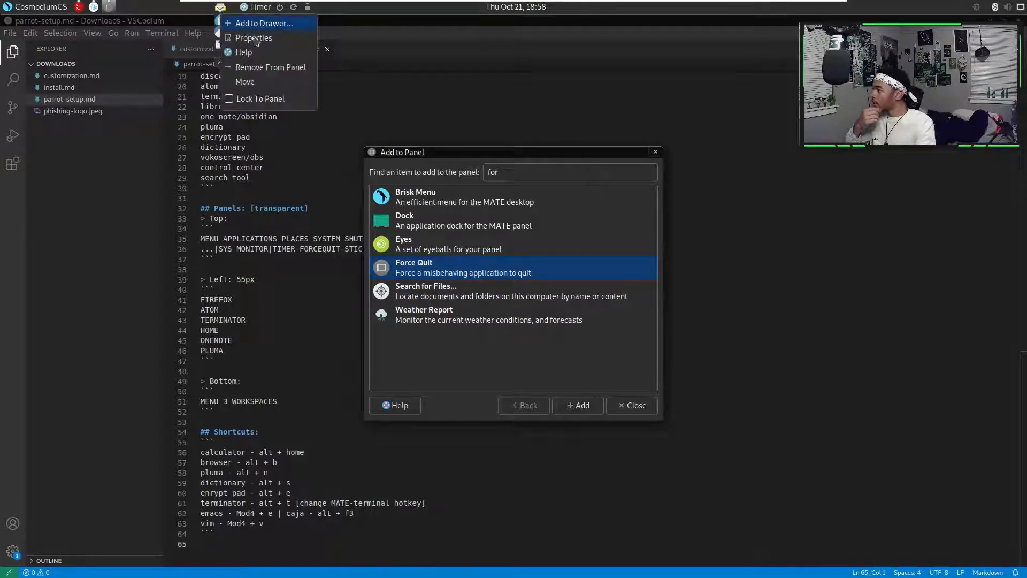
left_click(266, 38)
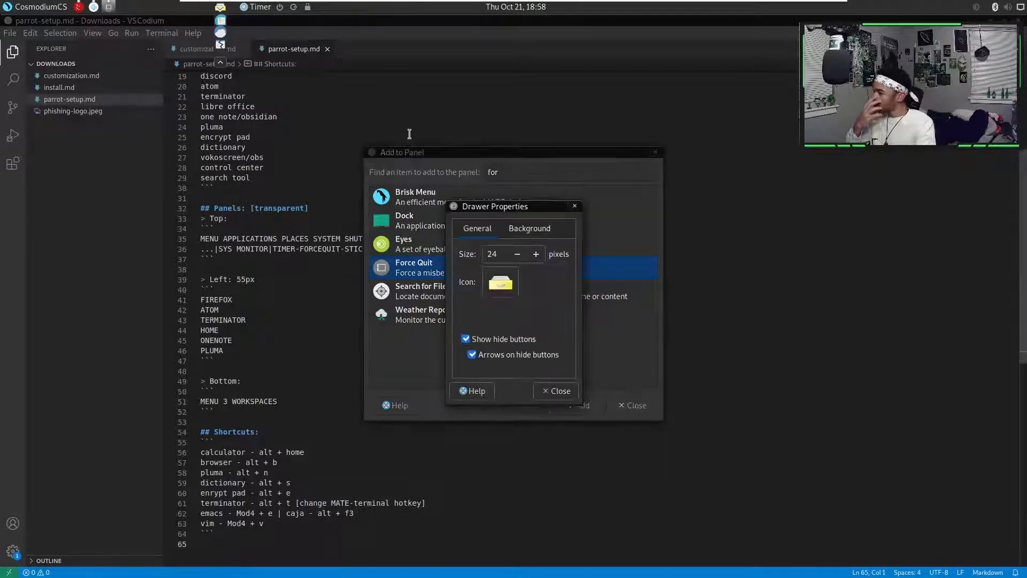
left_click(535, 254)
left_click(536, 254)
left_click(535, 254)
left_click(536, 254)
left_click(536, 254)
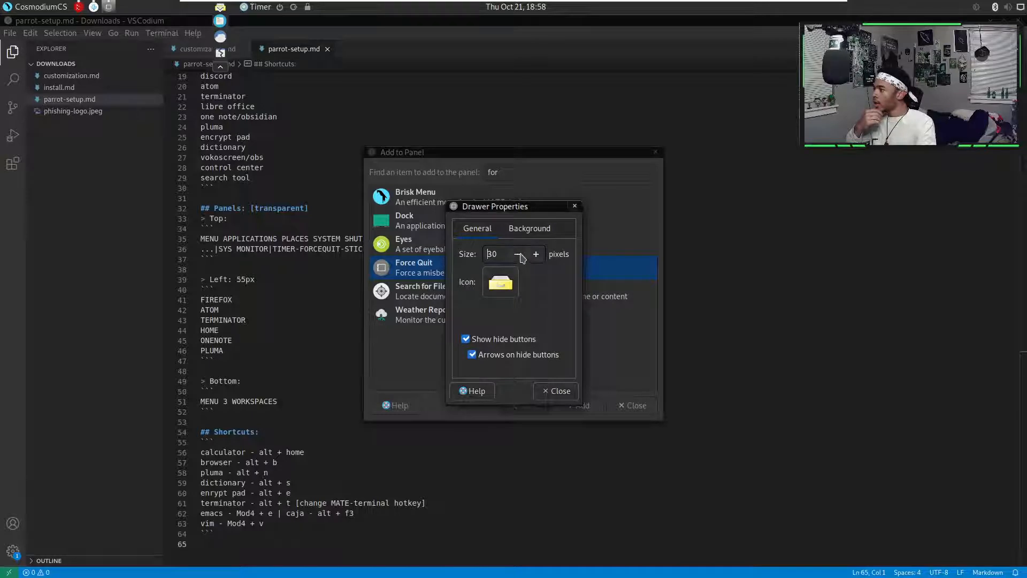
- Open the icon chooser for the drawer and preview the images in the hicolor 16x16 actions folder
left_click(498, 295)
left_click(498, 295)
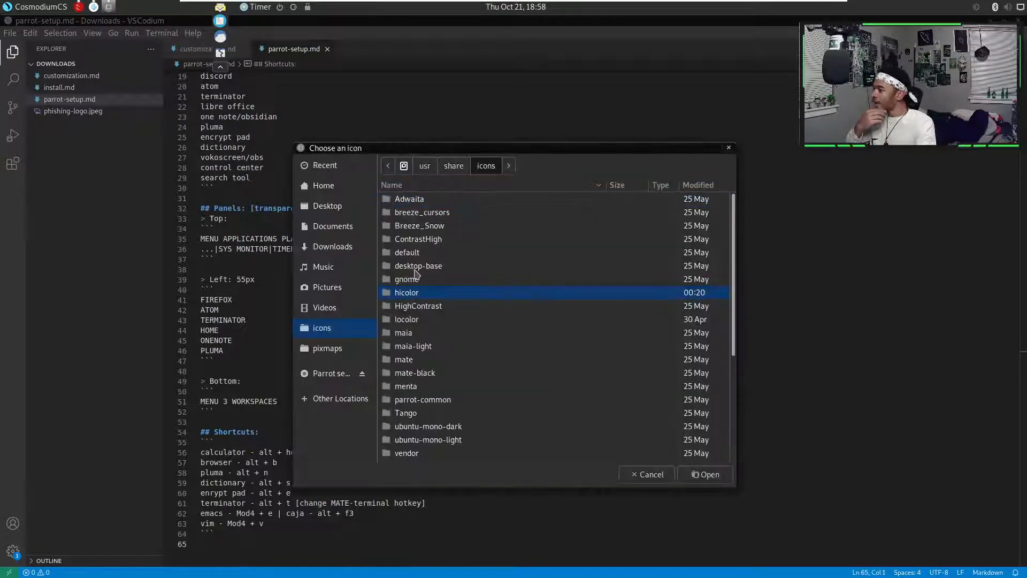
double_click(422, 298)
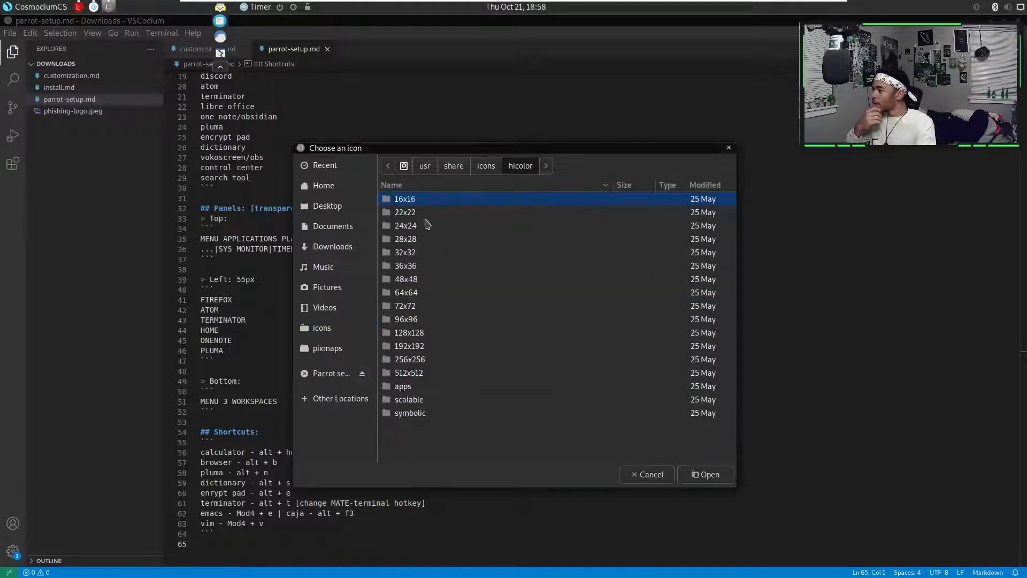
double_click(407, 199)
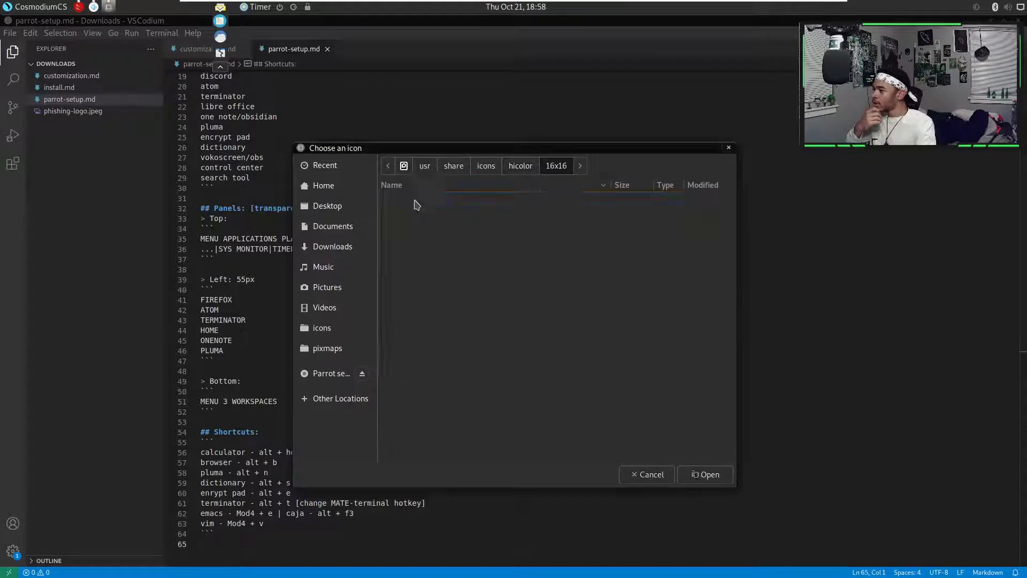
double_click(415, 201)
left_click(545, 242)
key("Down")
key("Down")
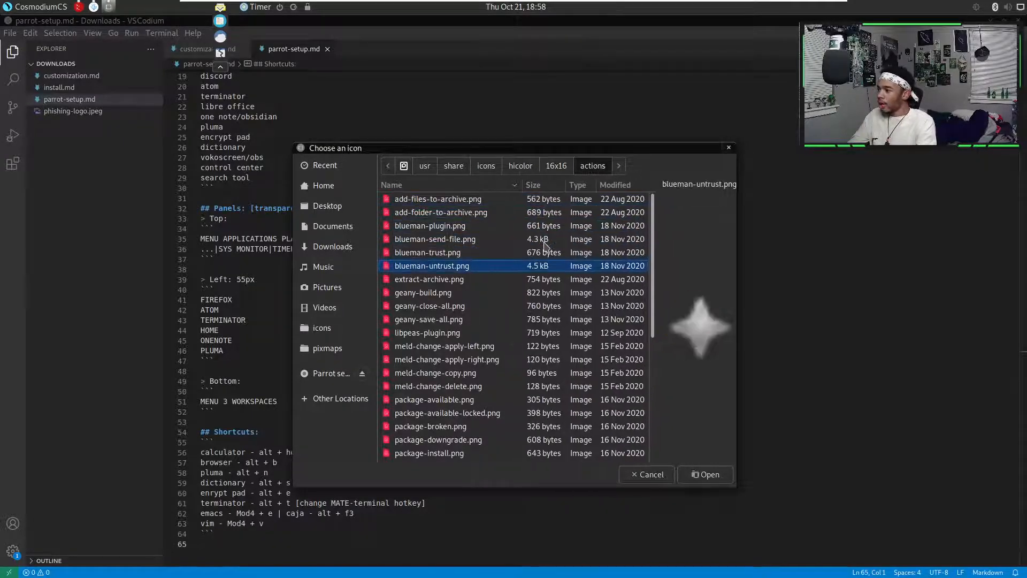
left_click(557, 166)
left_click(519, 166)
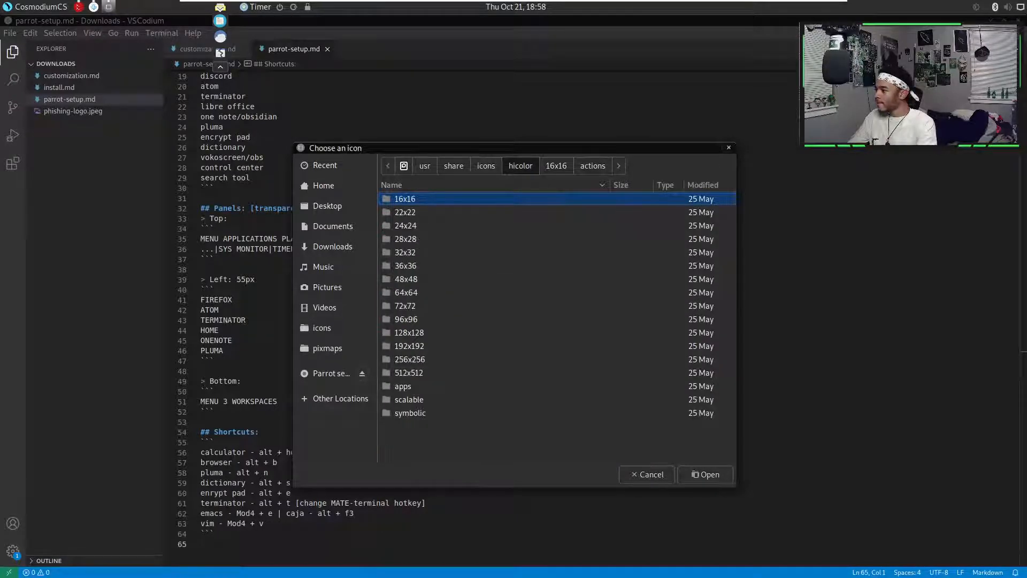
- Check the categories, emblems and places folders of the hicolor 24x24 set for a drawer icon
double_click(417, 225)
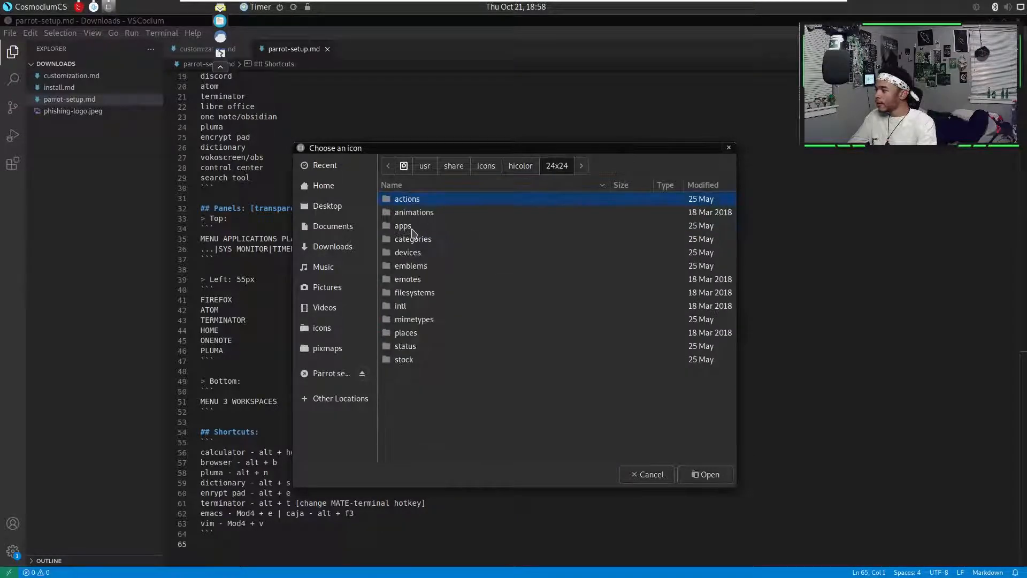
double_click(417, 241)
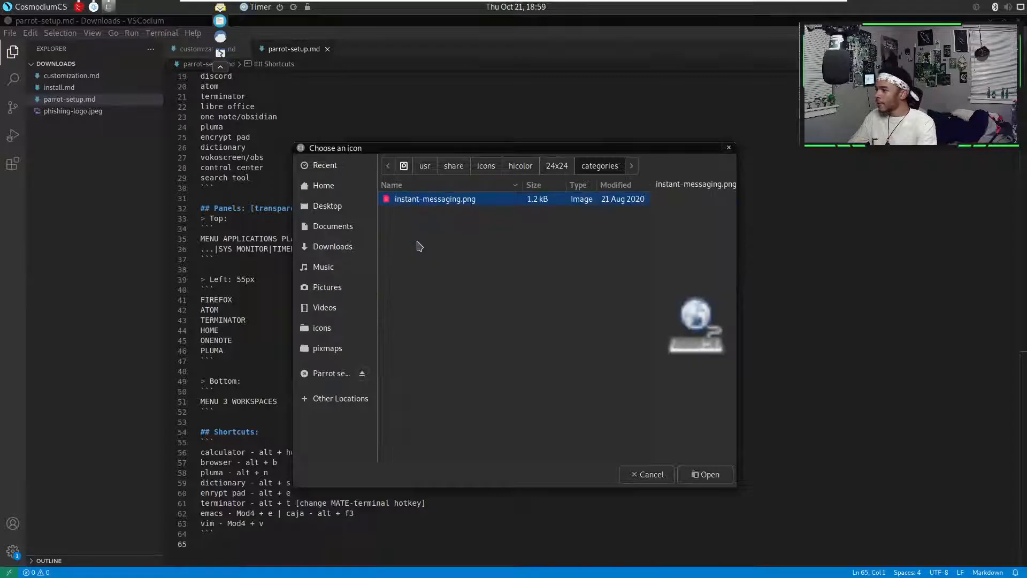
left_click(556, 167)
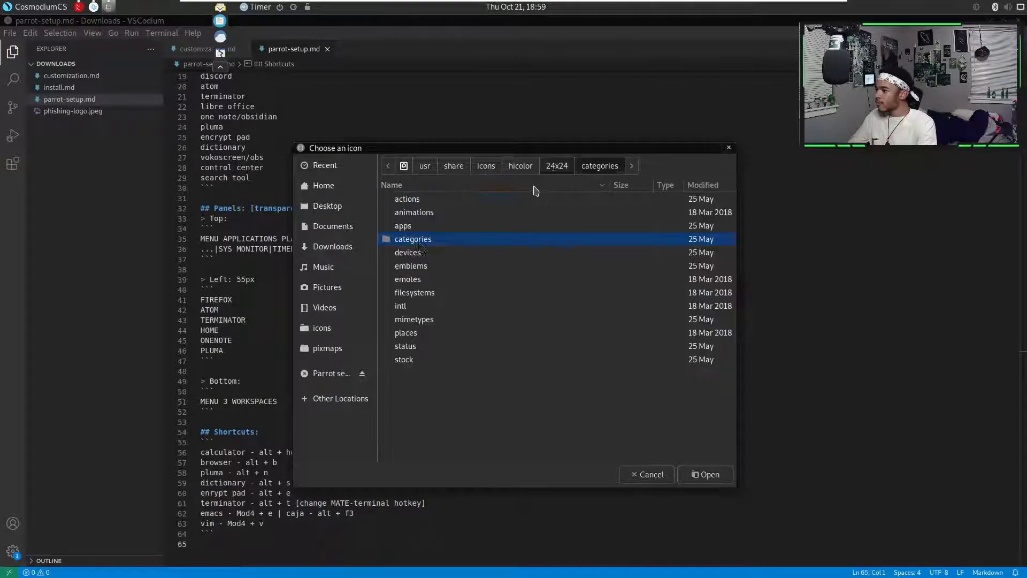
double_click(414, 273)
left_click(556, 166)
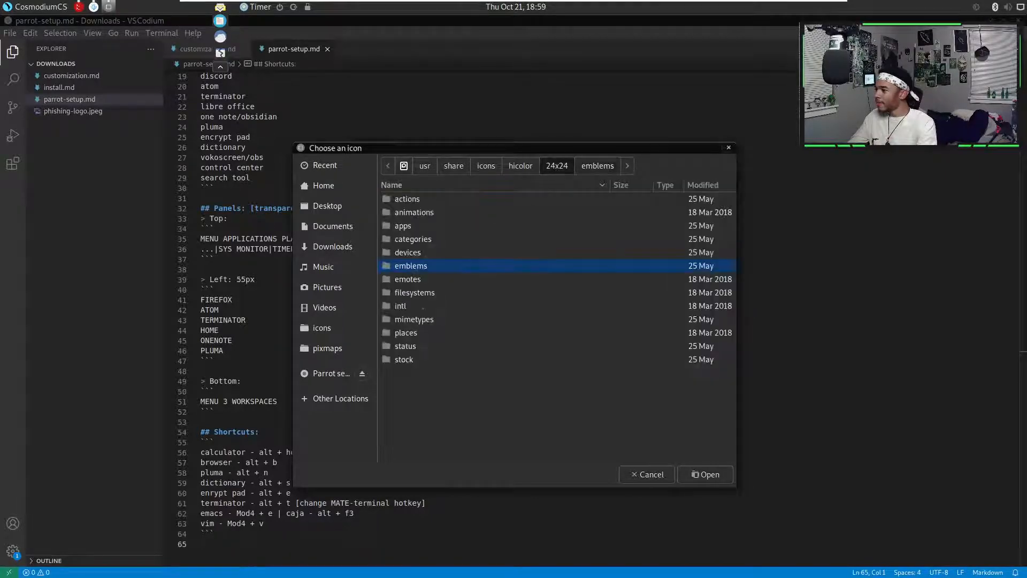
double_click(418, 338)
left_click(554, 169)
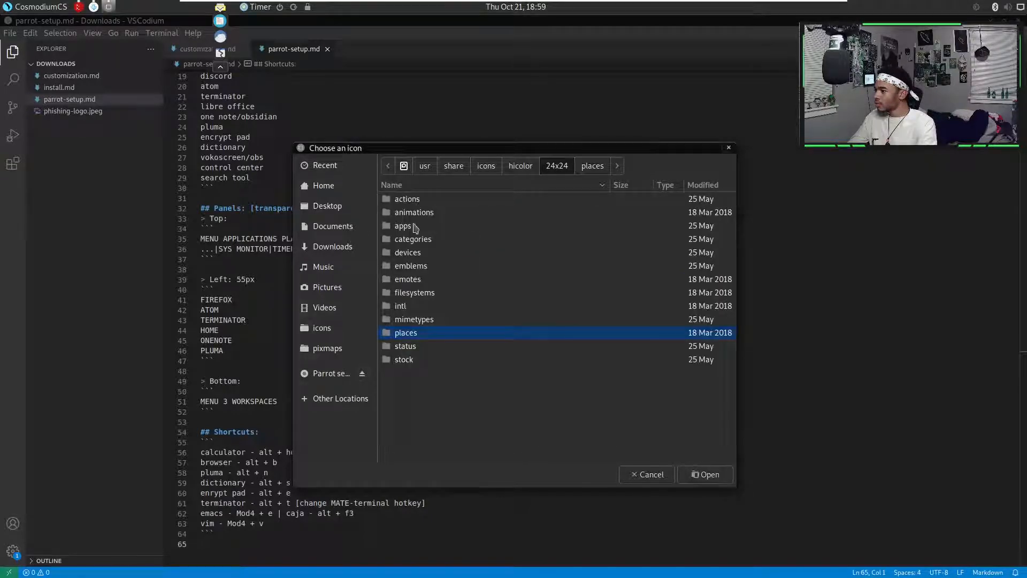
- Browse the hicolor 24x24 apps folder and set the drawer's icon to mate-ax-key-inverse.png
double_click(406, 227)
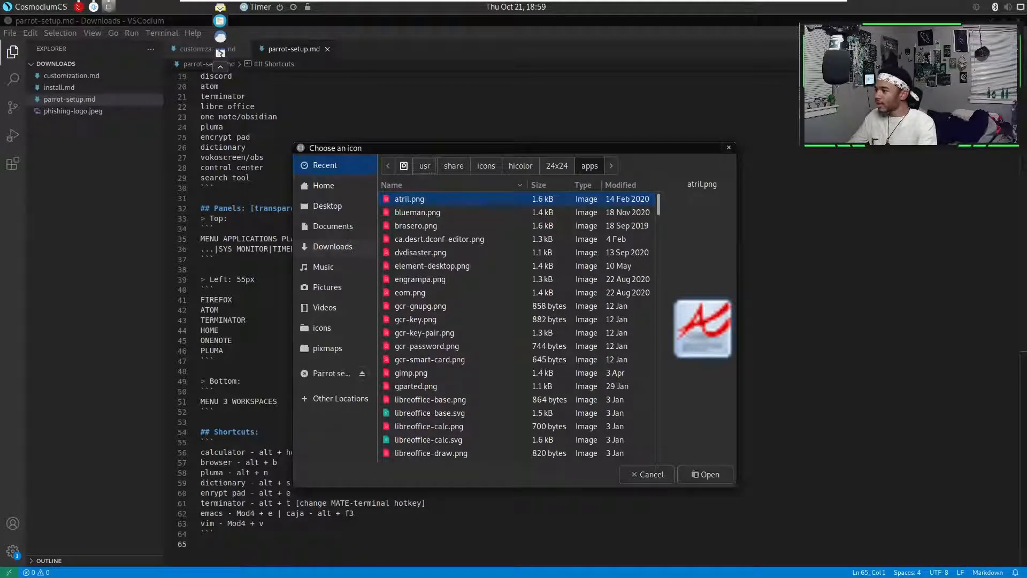
key("Down")
key("Down")
key("Down")
key("Down")
key("Down")
key("Down")
key("Down")
key("Down")
key("Down")
key("Down")
key("Down")
key("Down")
key("Down")
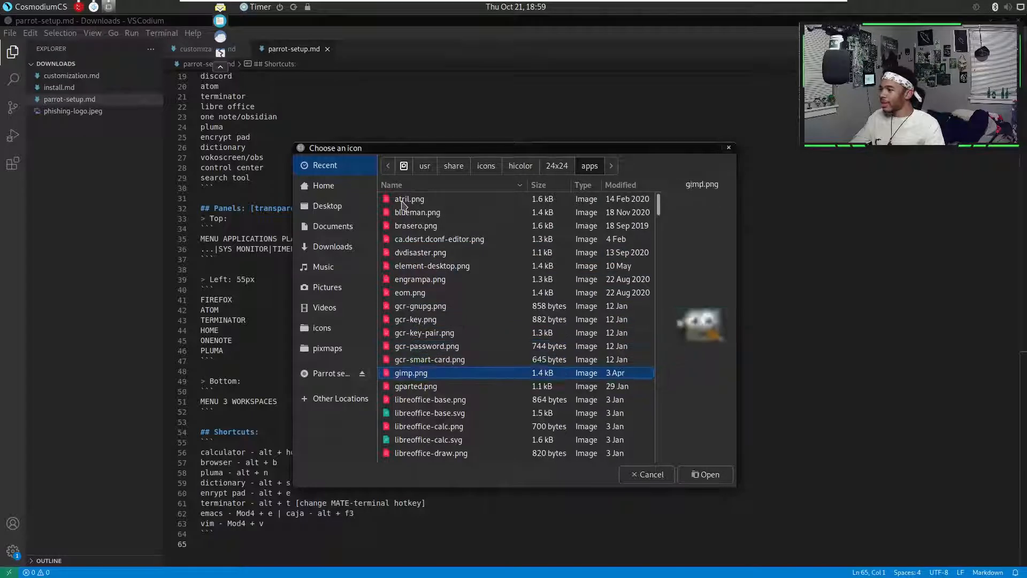
key("Down")
key("Down")
key("Down")
key("Down")
key("Down")
key("Down")
key("Down")
key("Down")
key("Down")
key("Down")
key("Down")
key("Down")
key("Down")
key("Down")
key("Down")
key("Down")
key("Down")
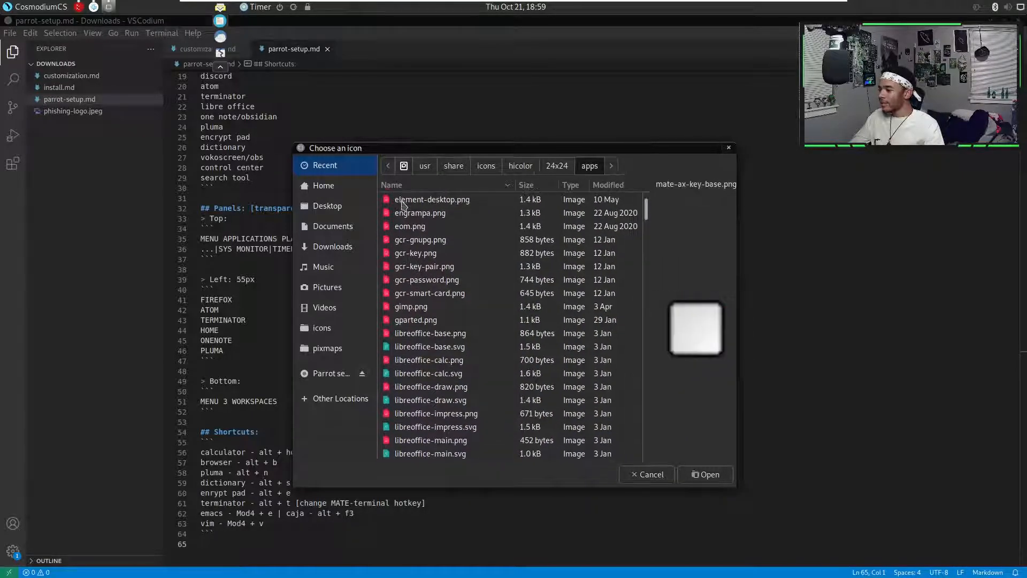
key("Up")
key("Down")
key("Down")
key("Down")
key("Down")
key("Down")
key("Down")
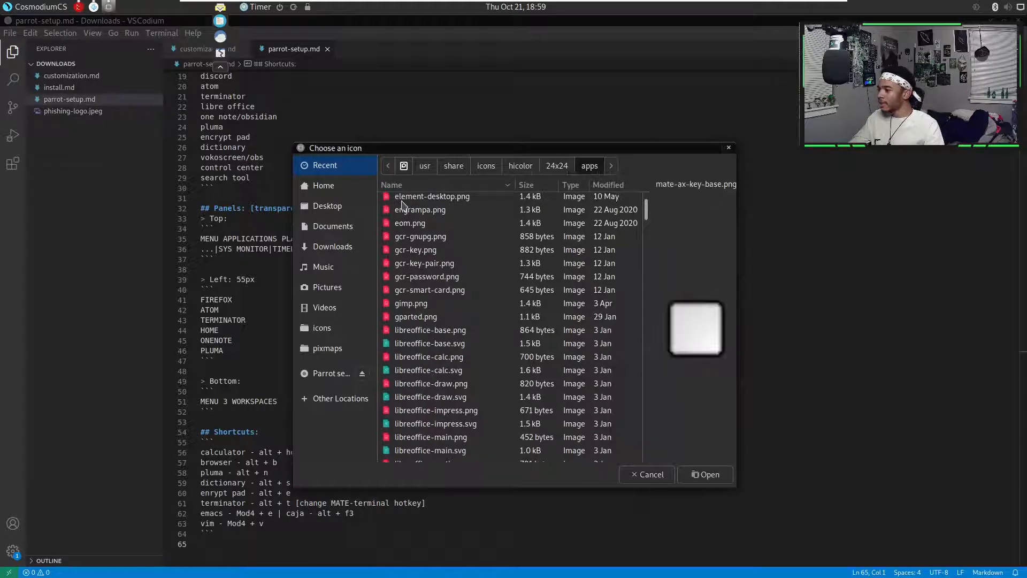
key("Up")
key("Up")
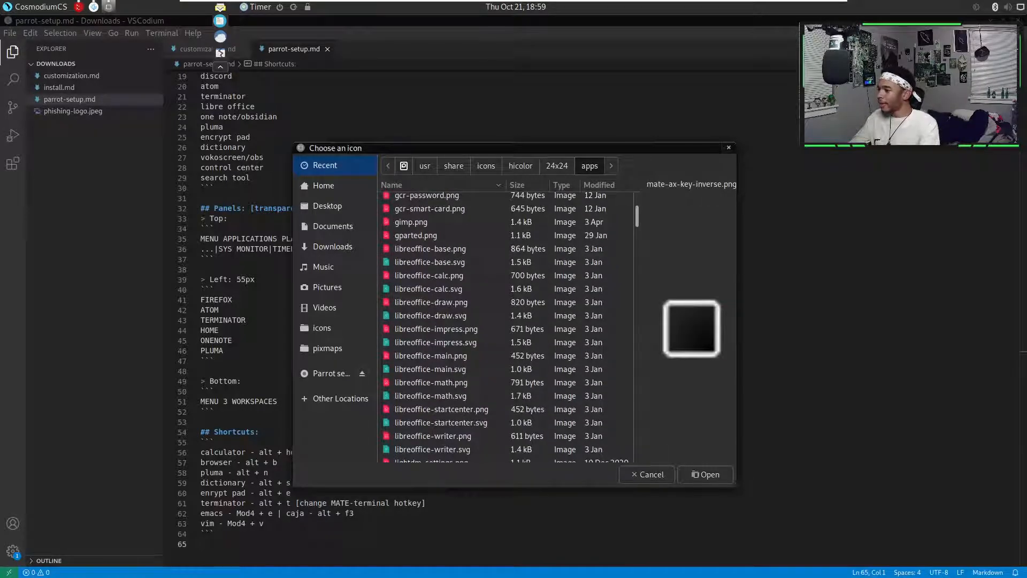
left_click(707, 475)
- Move the drawer across the top panel to beside the tray icons, and move the applet next to the Bluetooth icon to the panel's far end
right_click(219, 7)
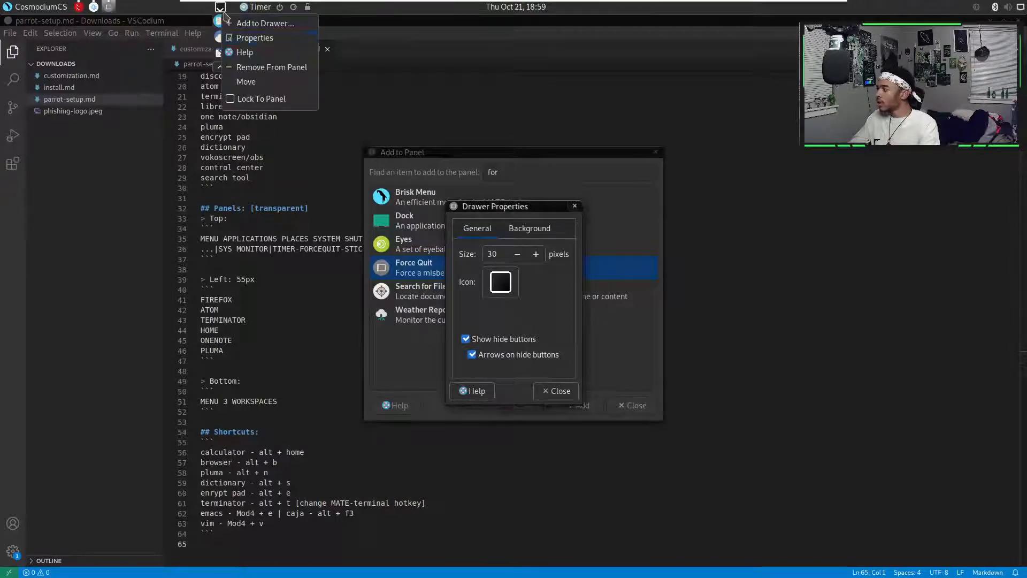
left_click(246, 81)
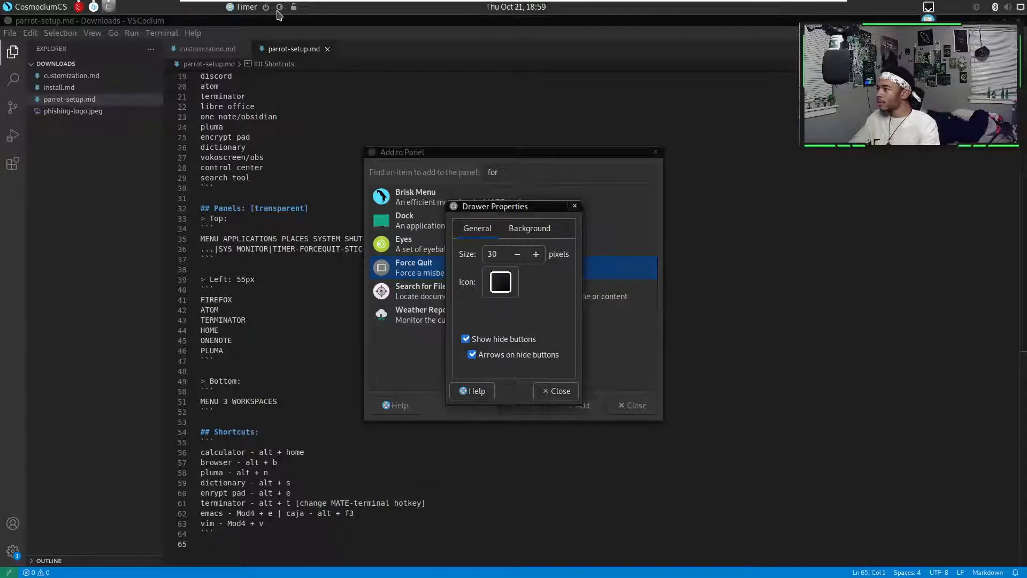
right_click(994, 8)
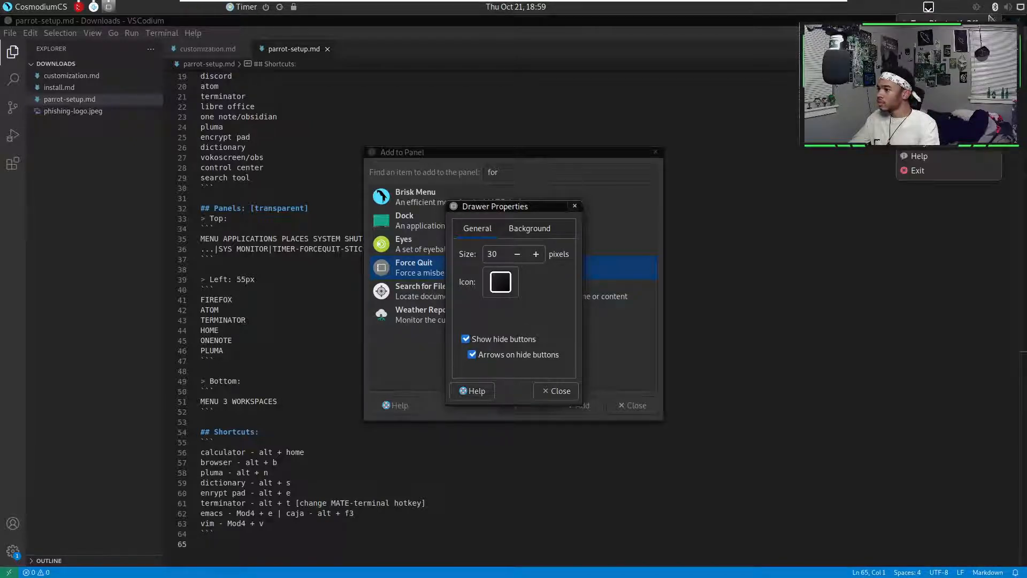
left_click(827, 11)
right_click(986, 8)
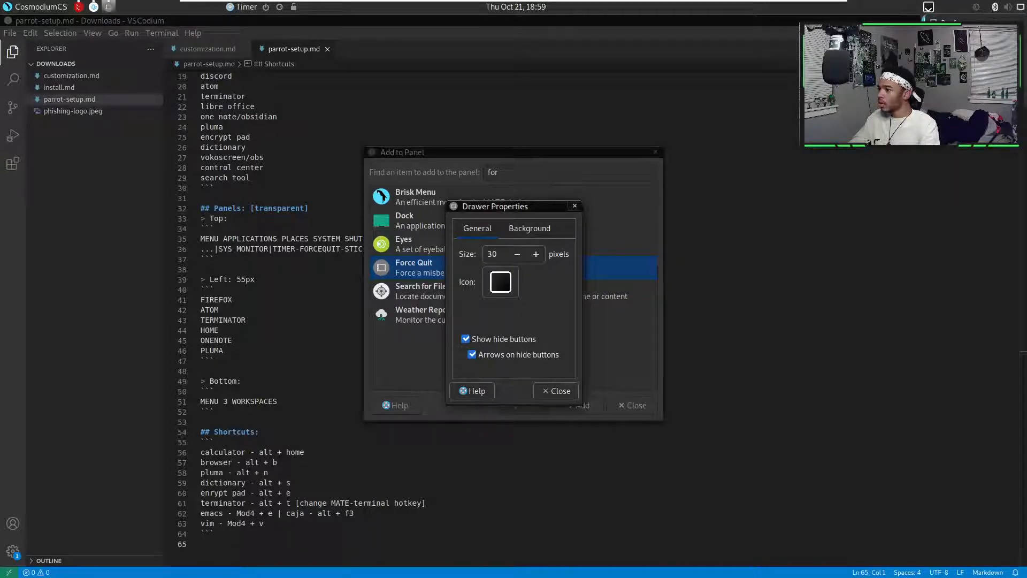
left_click(827, 10)
right_click(978, 8)
left_click(922, 72)
left_click(1020, 7)
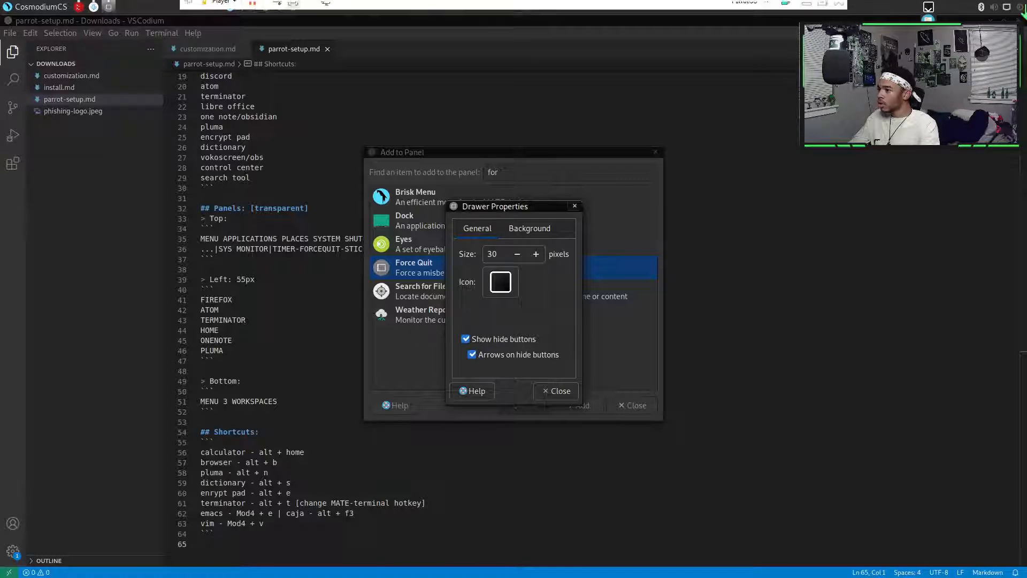
mouse_move(1020, 12)
left_mouse_down()
mouse_move(959, 21)
mouse_move(1018, 26)
left_mouse_up()
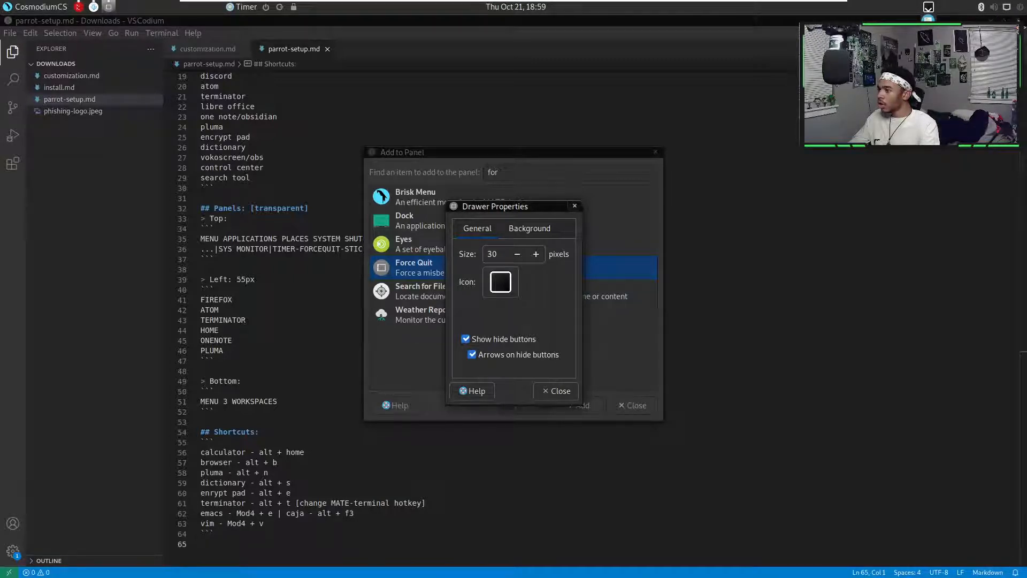
- Move the shutdown, log-out and lock-screen buttons and the Timer applet to the far end of the top panel
right_click(267, 10)
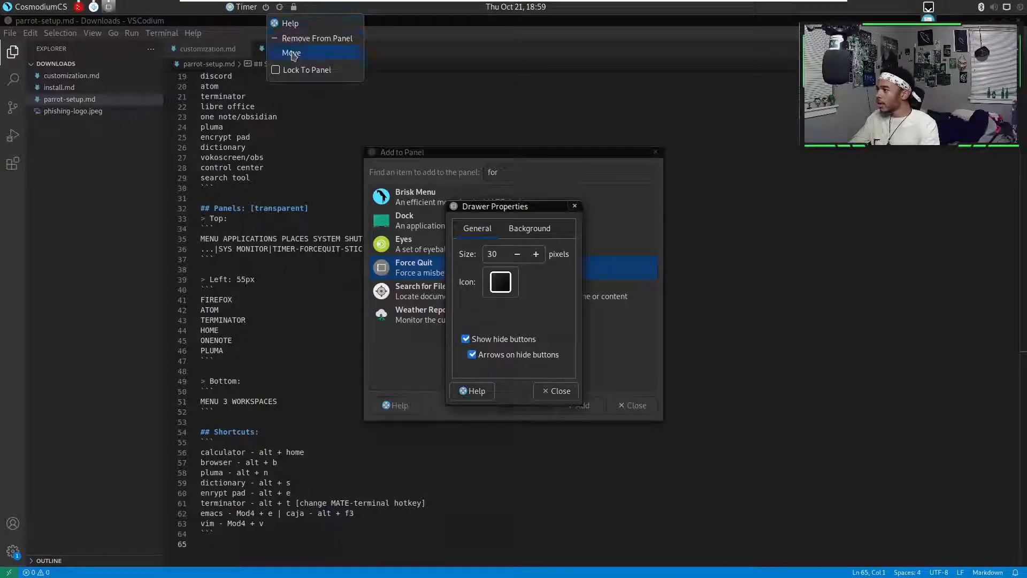
left_click(313, 38)
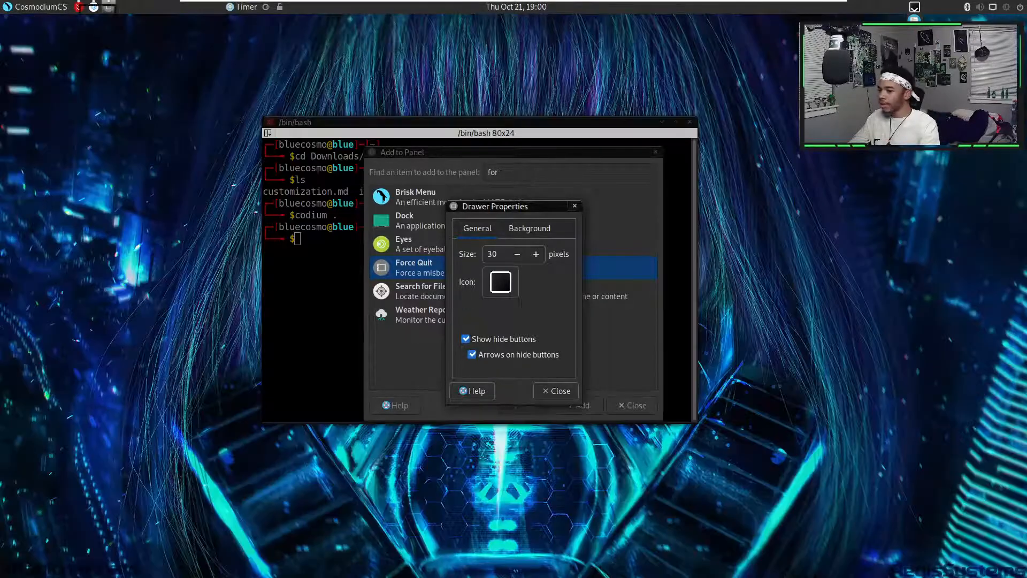
left_click(990, 20)
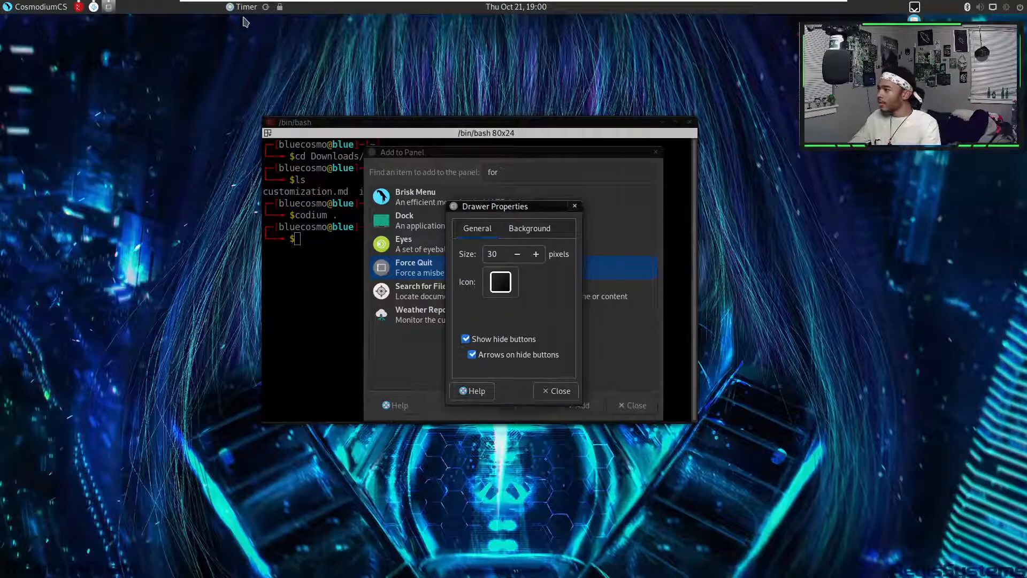
right_click(270, 11)
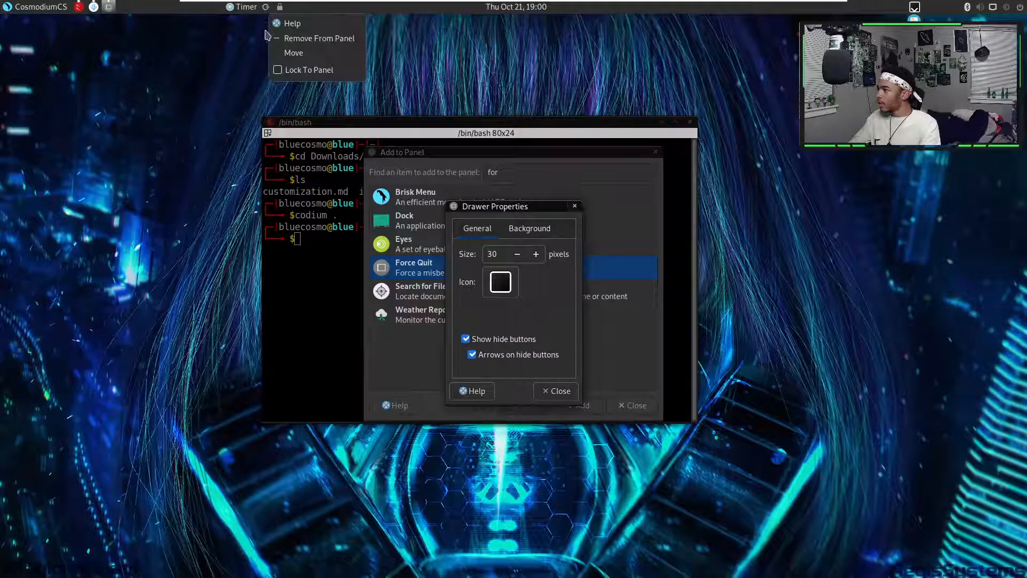
left_click(294, 53)
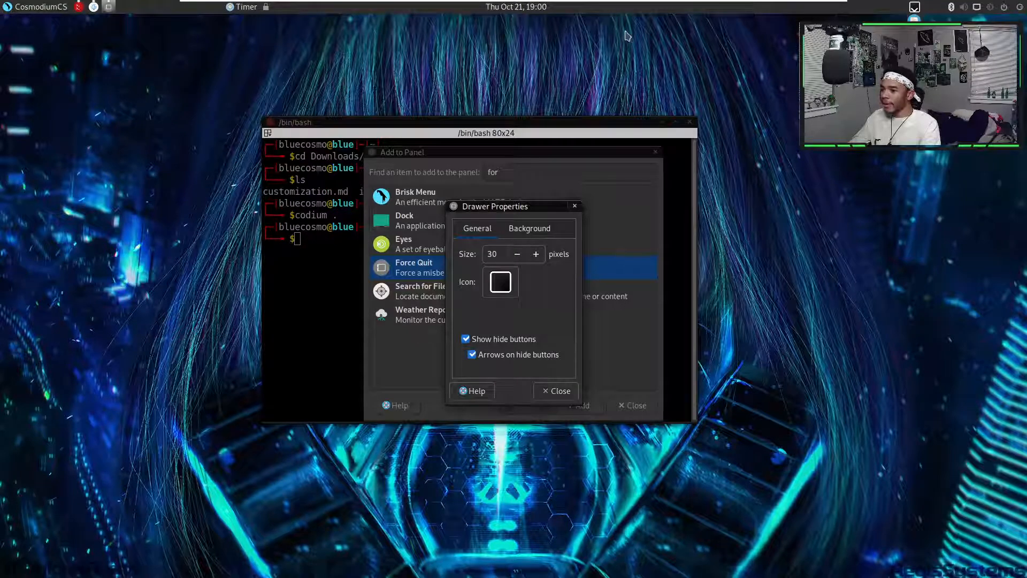
right_click(265, 7)
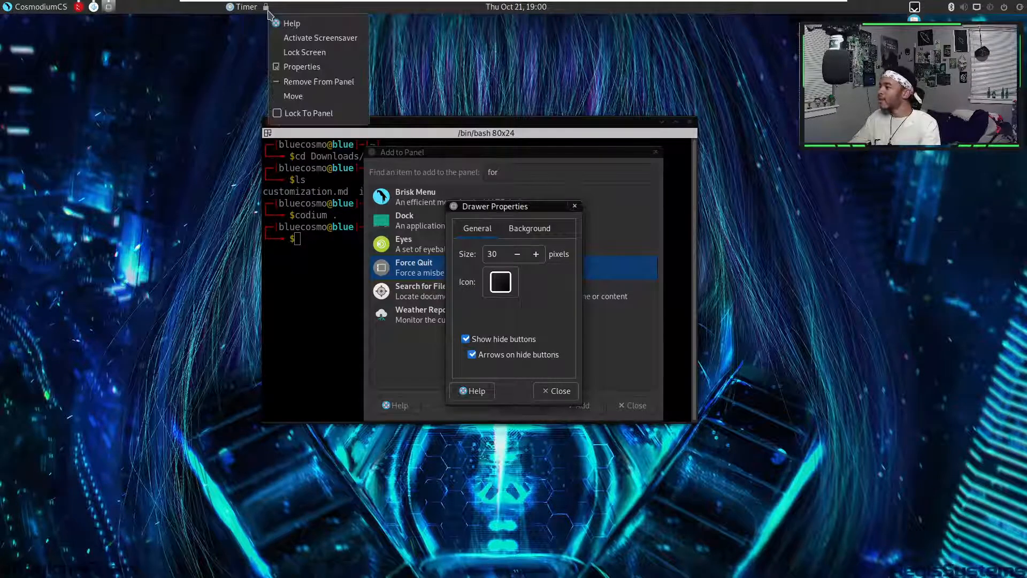
left_click(294, 96)
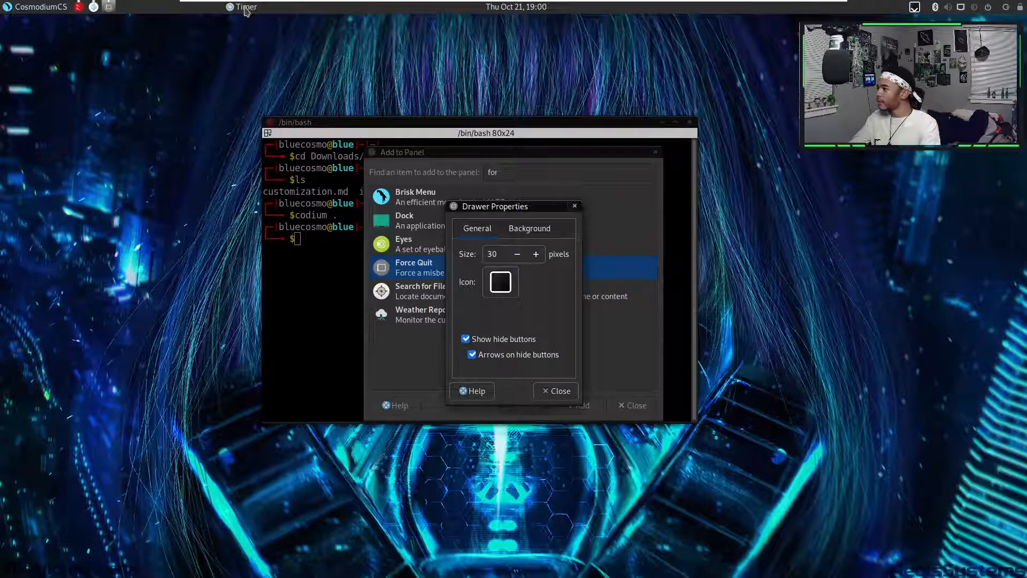
right_click(246, 8)
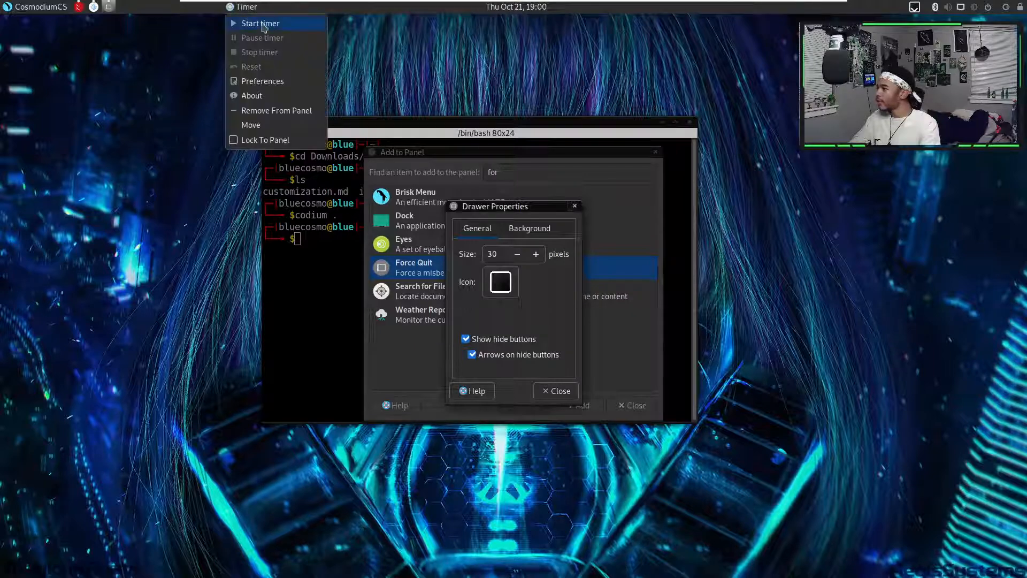
left_click(261, 125)
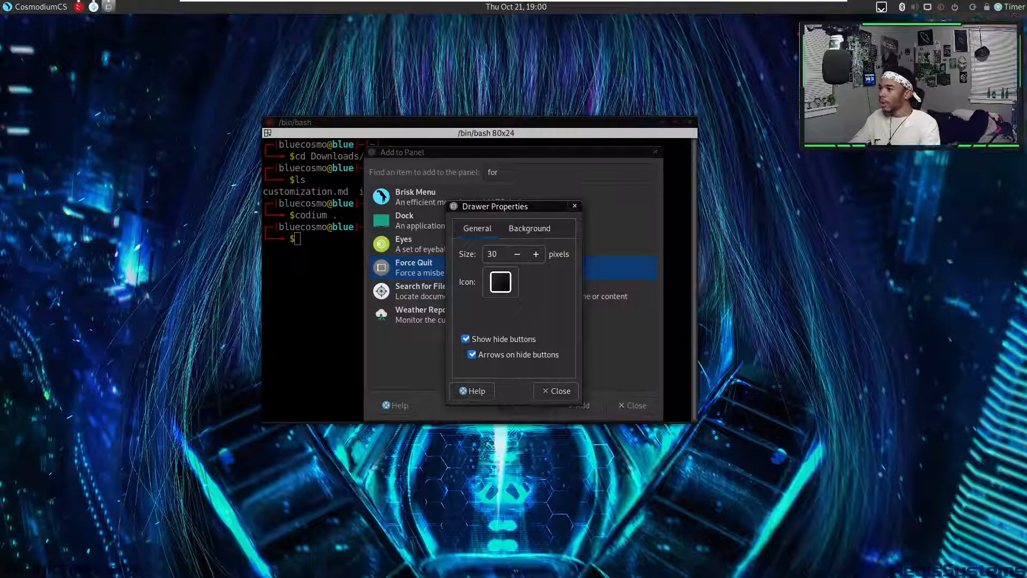
- Clear the Timer applet's name and set its duration to 1 hour in its preferences
left_click(968, 69)
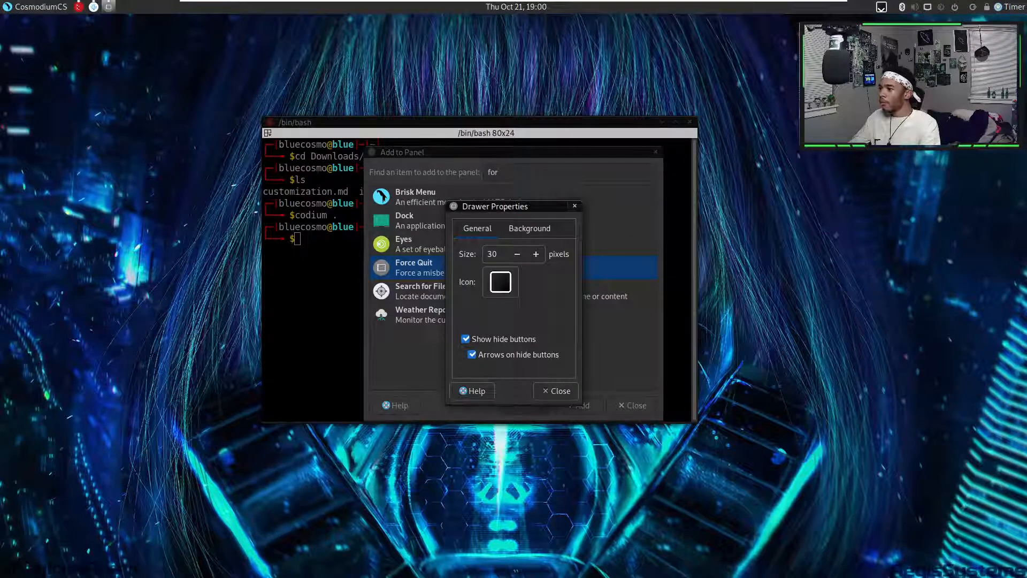
key("BackSpace")
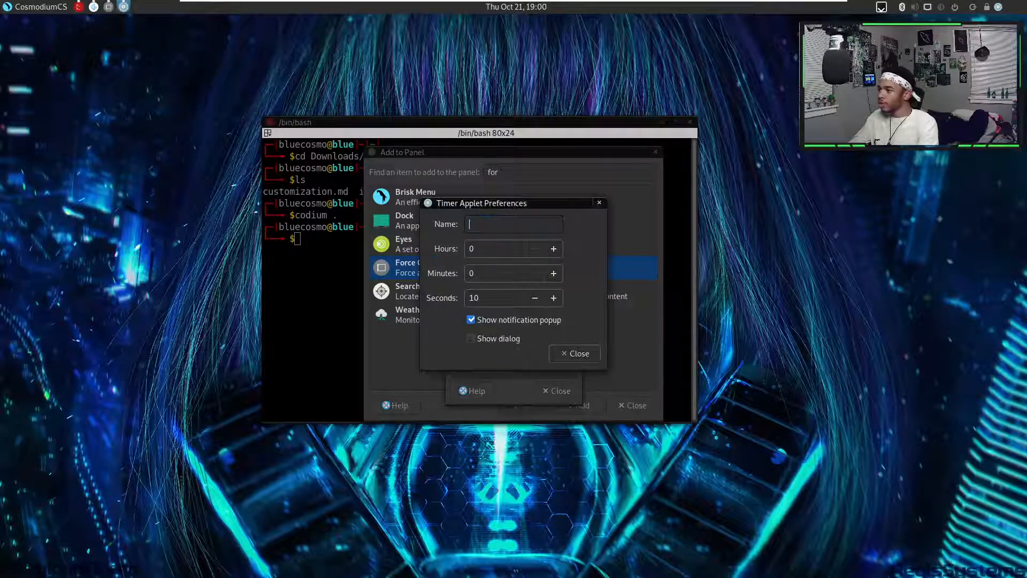
left_click(553, 248)
left_click(535, 298)
left_click(535, 298)
left_click(535, 298)
left_click(534, 302)
left_click(534, 302)
left_click(534, 302)
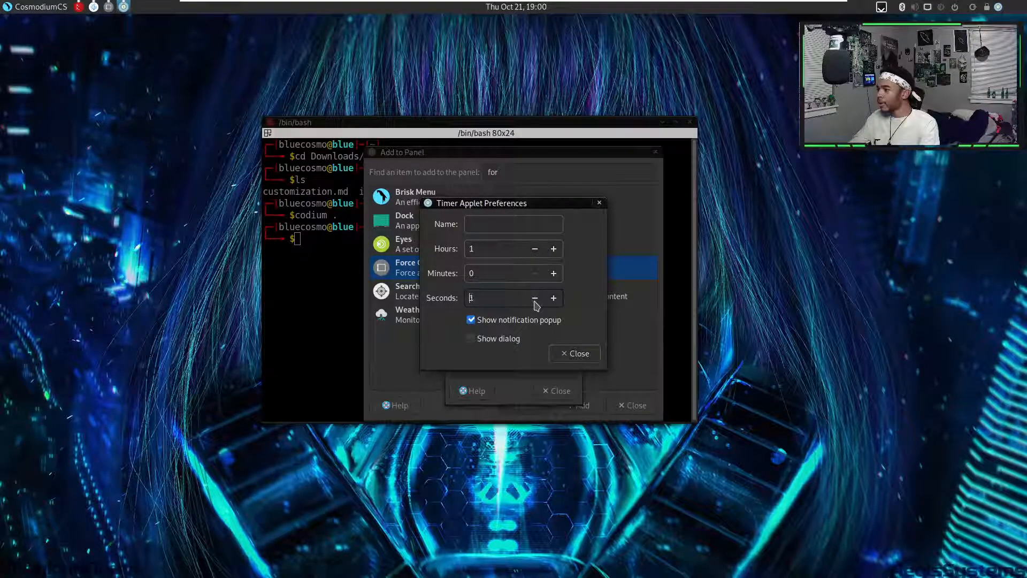
left_click(576, 357)
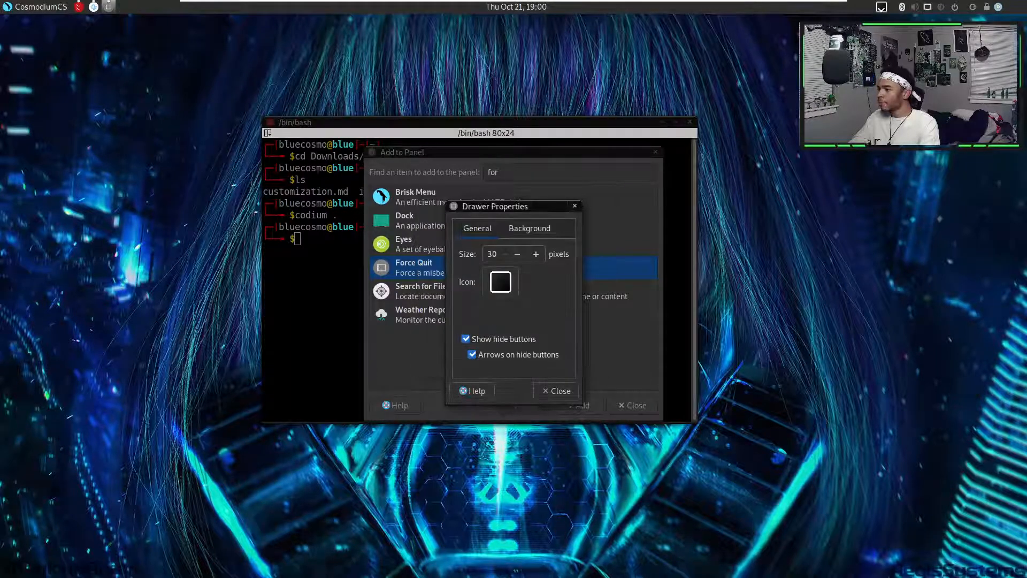
- Start the timer from the top panel and stop it again as a test
left_click(998, 8)
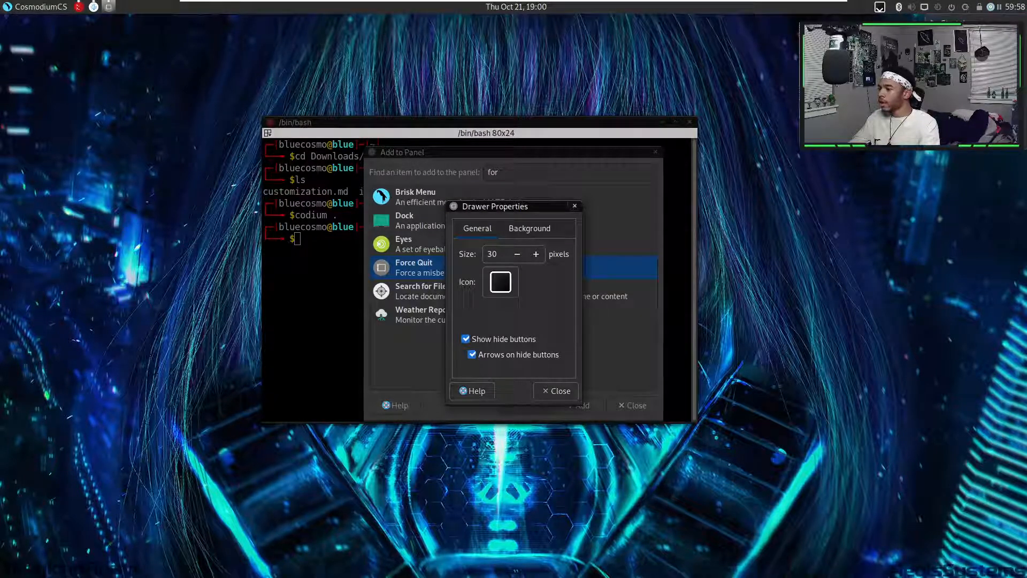
left_click(955, 49)
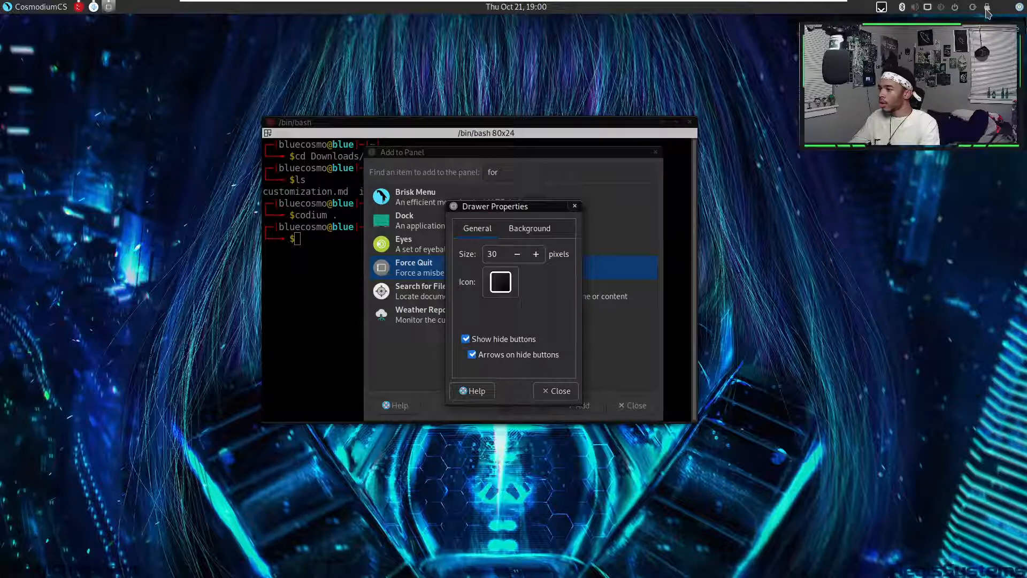
- Rearrange the panel with the lock button beside the log-out button and the drawer at the very end, and close the drawer properties
left_click_drag(986, 11, 973, 8)
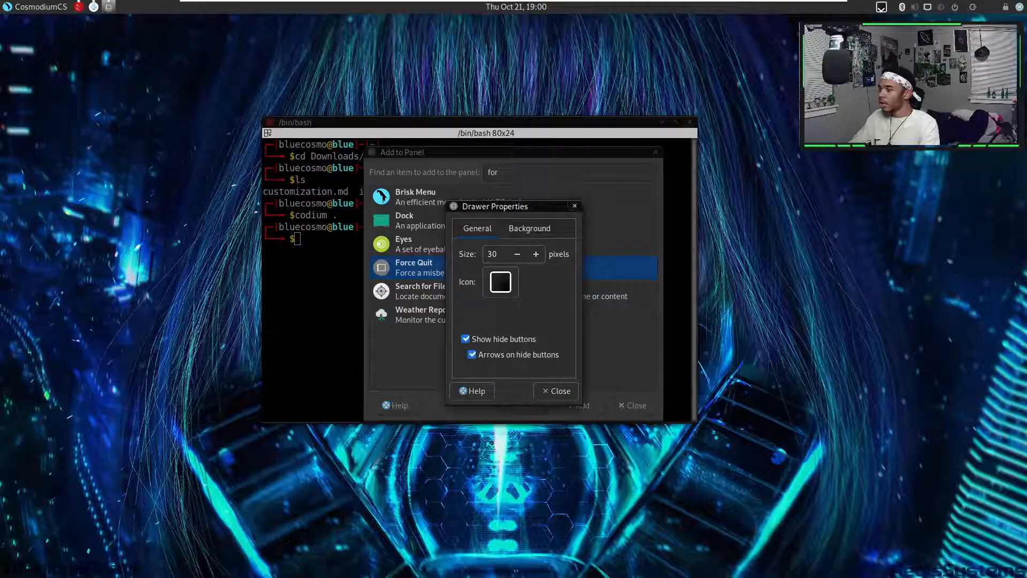
left_click_drag(1005, 7, 972, 8)
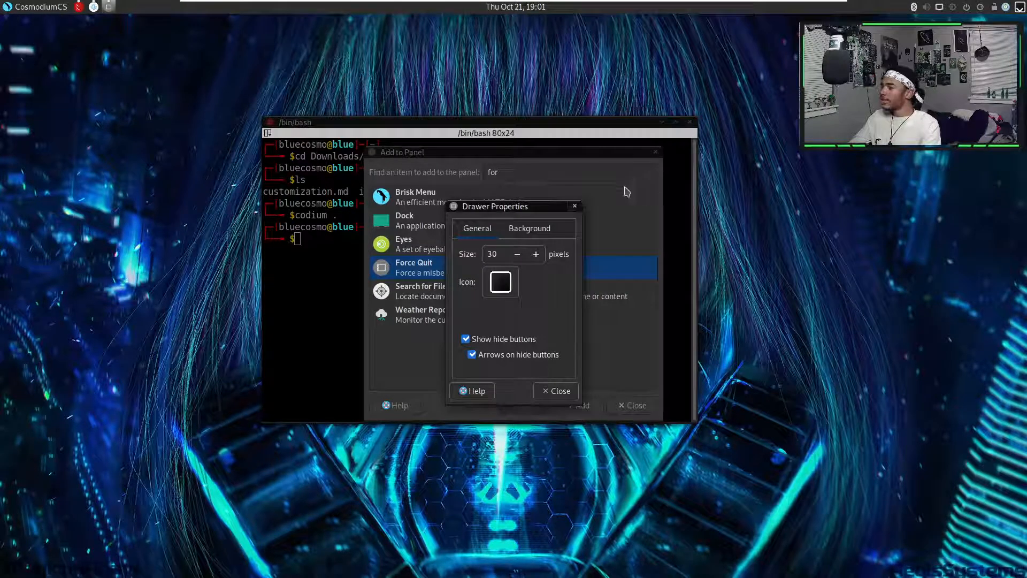
left_click(559, 395)
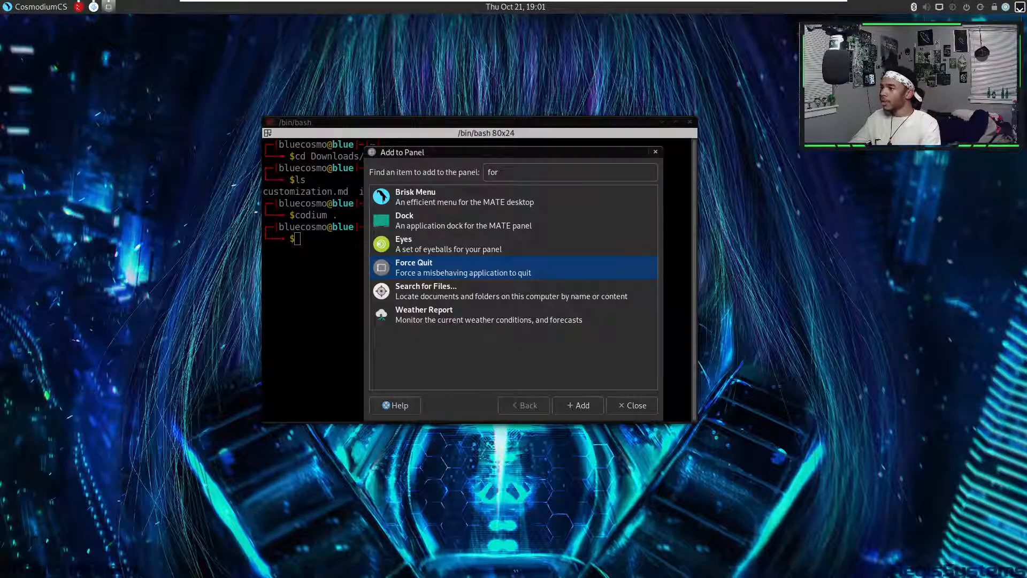
- Disable the drawer's hide buttons and their arrows in its properties, and close the remaining panel dialogs
left_click(964, 36)
left_click(465, 340)
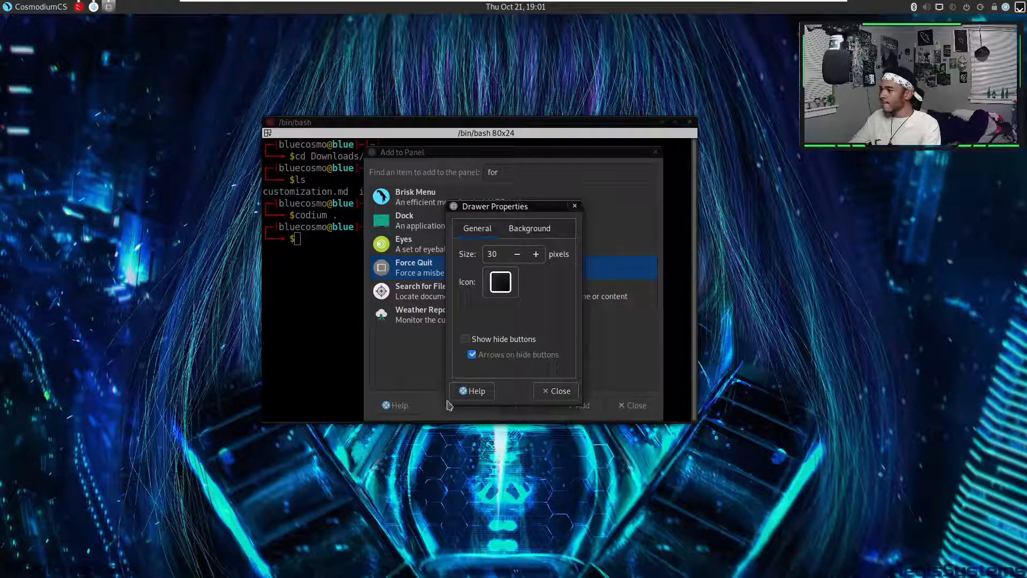
left_click(466, 338)
left_click(472, 354)
left_click(466, 338)
left_click(556, 390)
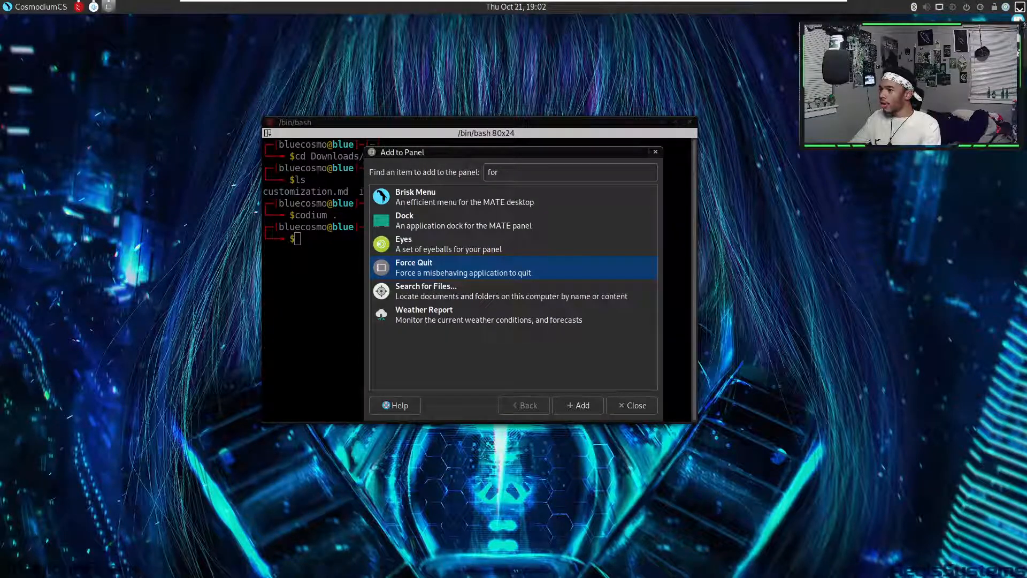
left_click(620, 406)
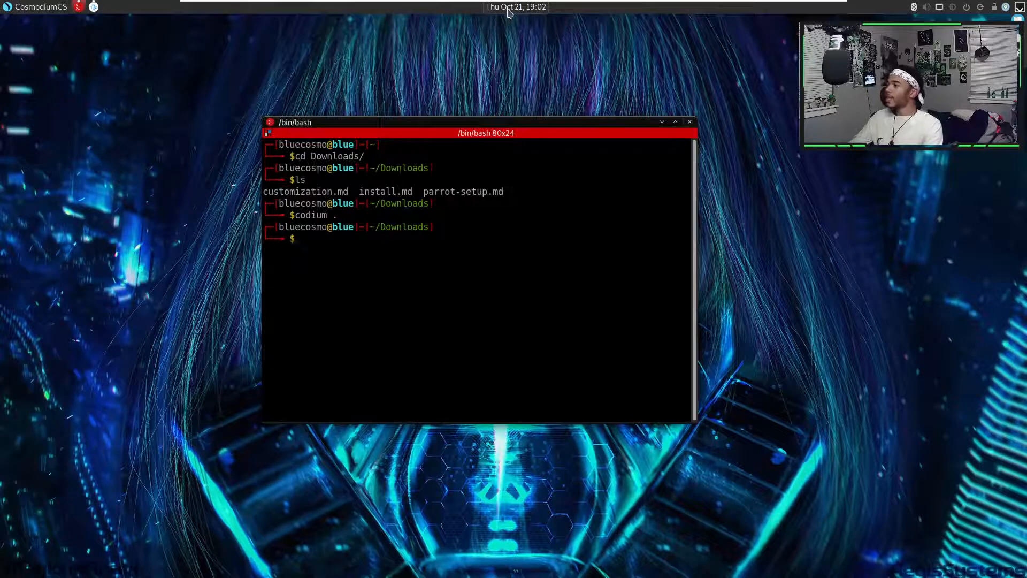
- Tile the terminal window on the left half of the screen and open the panel clock's preferences
double_click(490, 125)
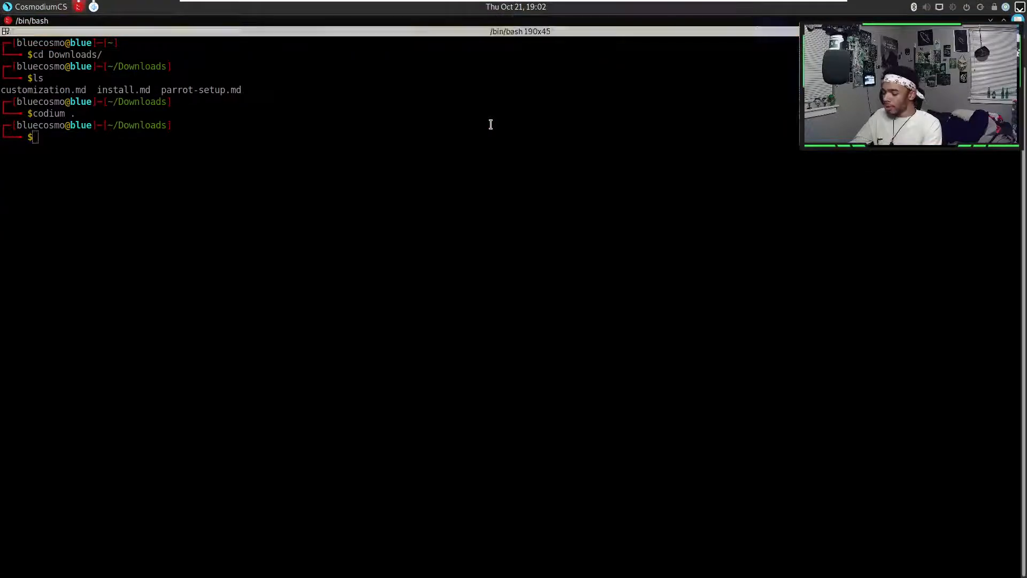
key("super+Left")
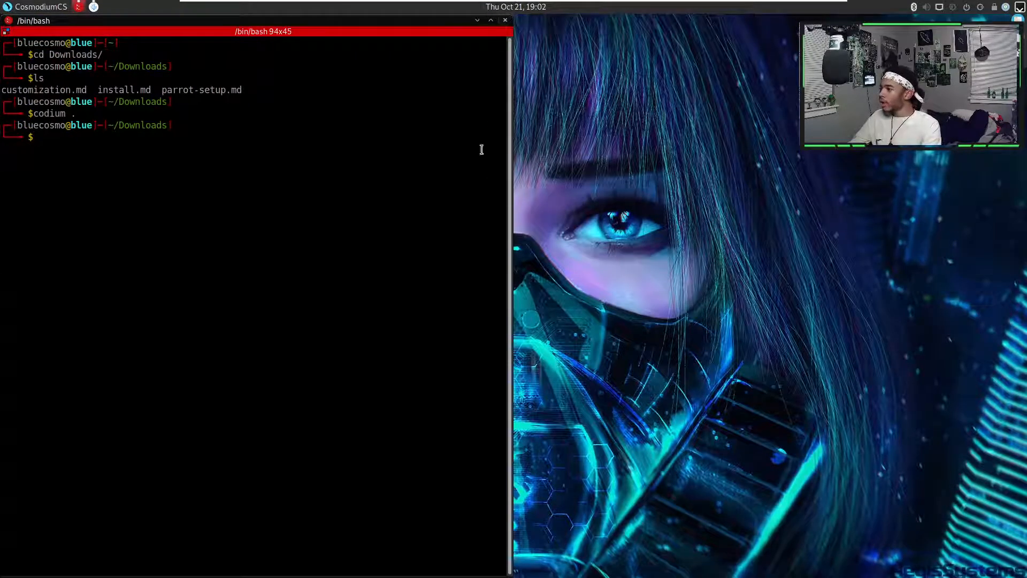
right_click(532, 6)
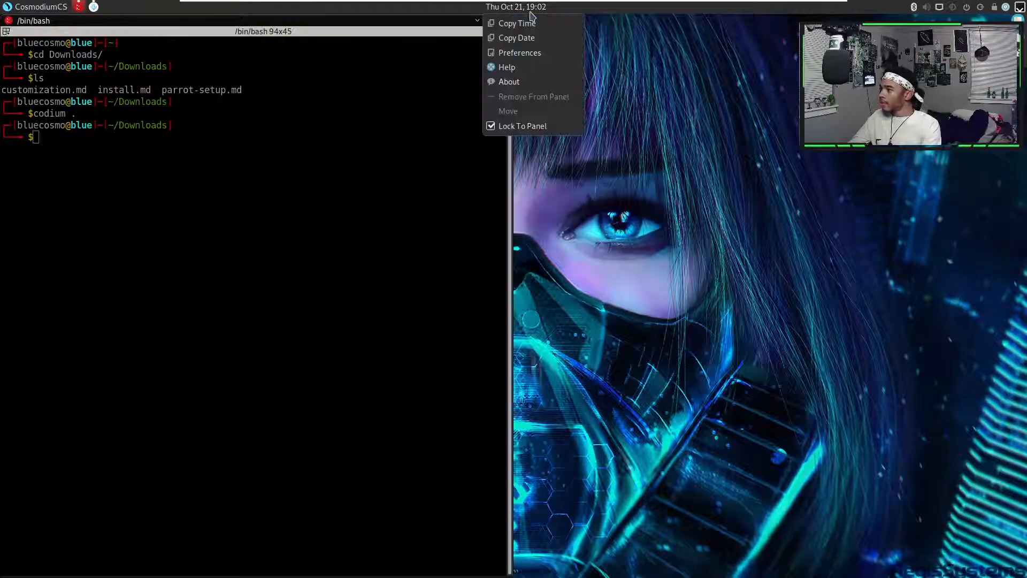
left_click(540, 53)
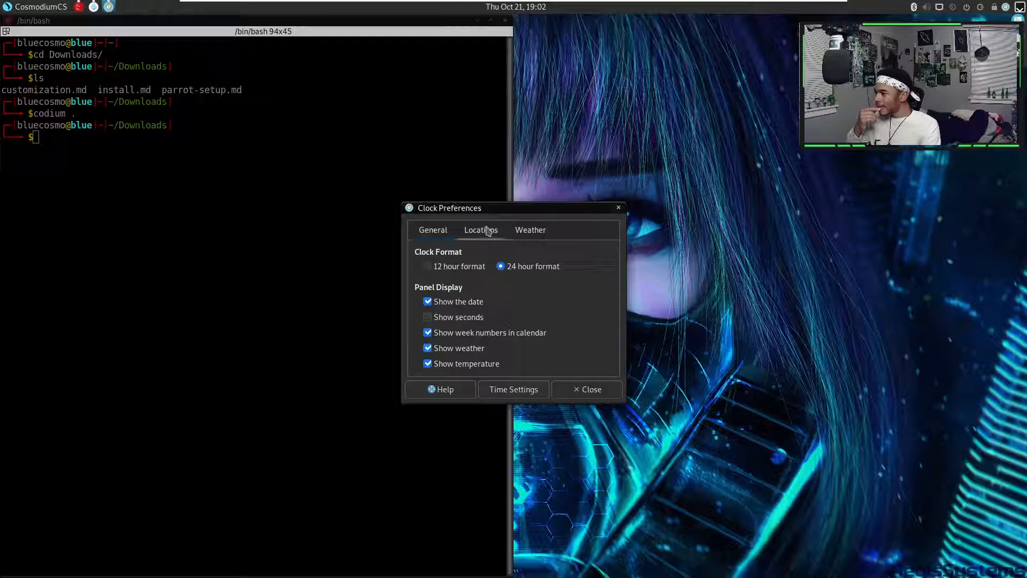
- Review the clock's location settings and weather unit options, and return to its general settings
left_click(486, 231)
left_click(515, 231)
left_click(556, 271)
left_click(556, 287)
left_click(562, 292)
left_click(556, 327)
left_click(481, 236)
left_click(443, 238)
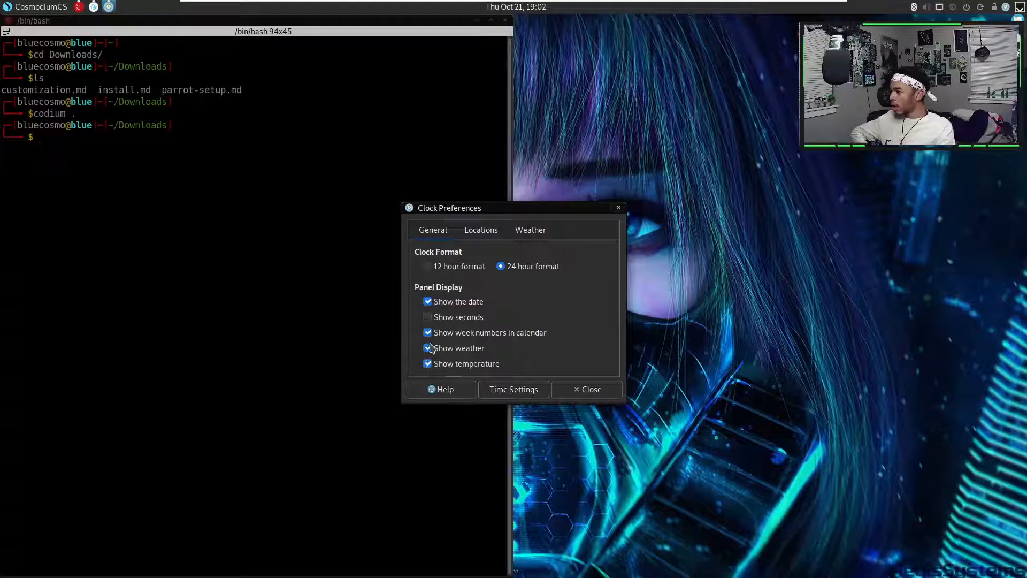
- Try the clock's weather and temperature display options, view the time settings, and close the clock preferences
left_click(427, 365)
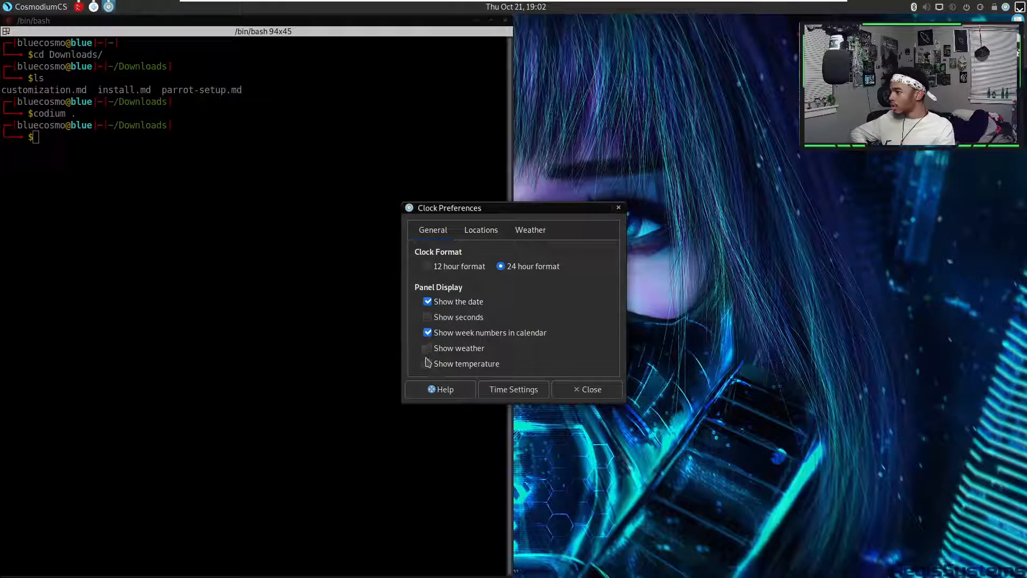
left_click(428, 348)
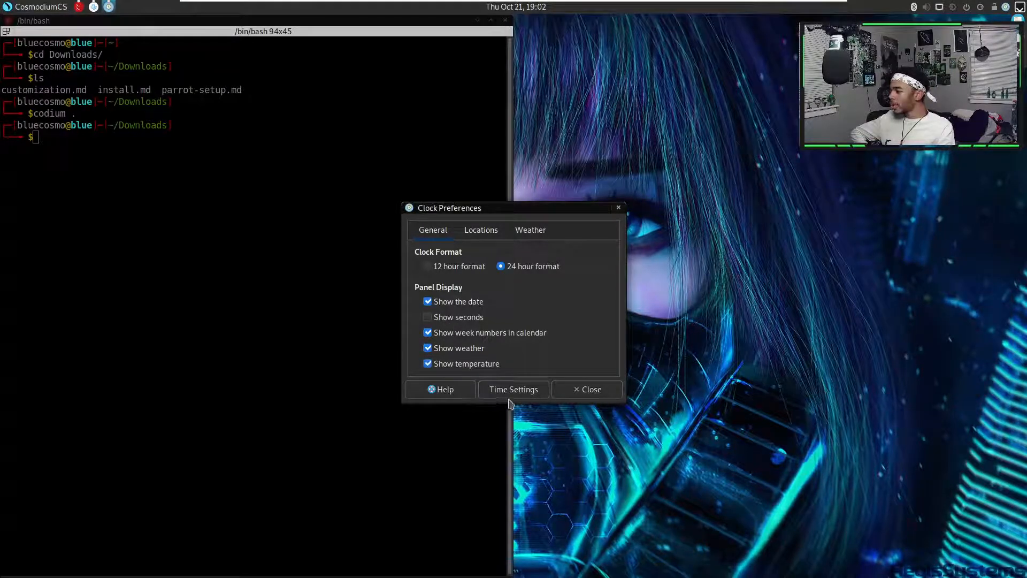
left_click(527, 391)
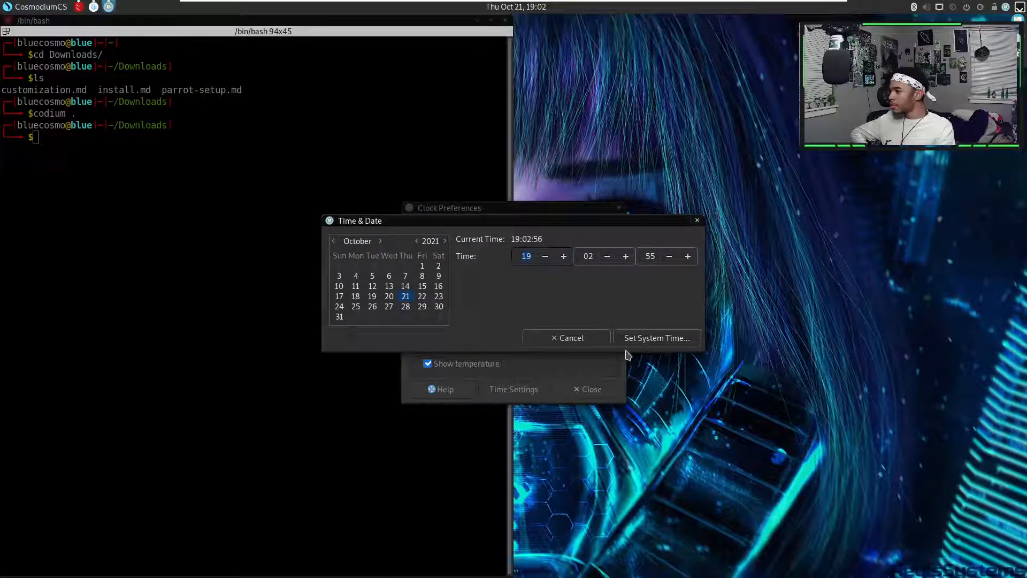
left_click(588, 344)
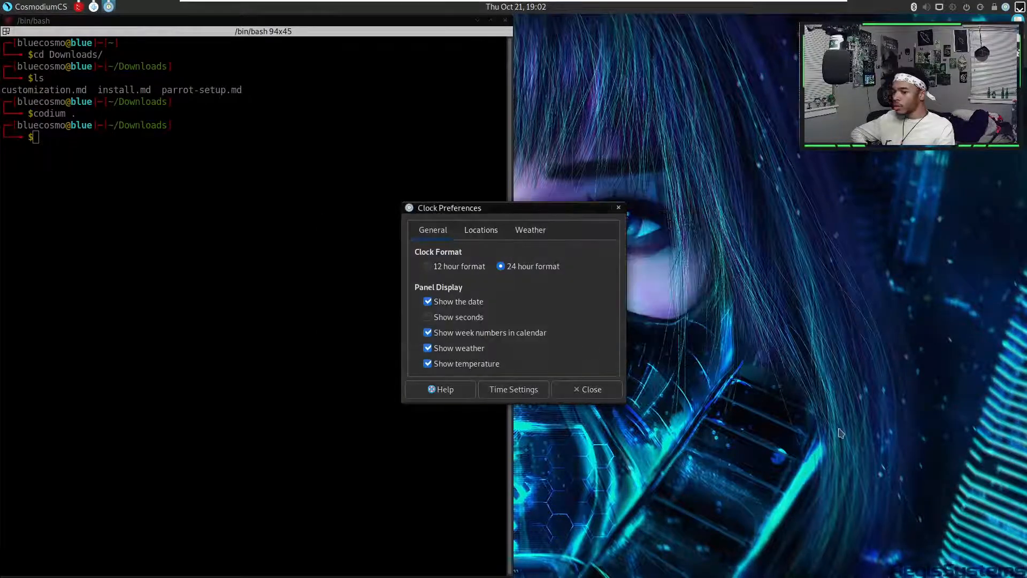
left_click(588, 389)
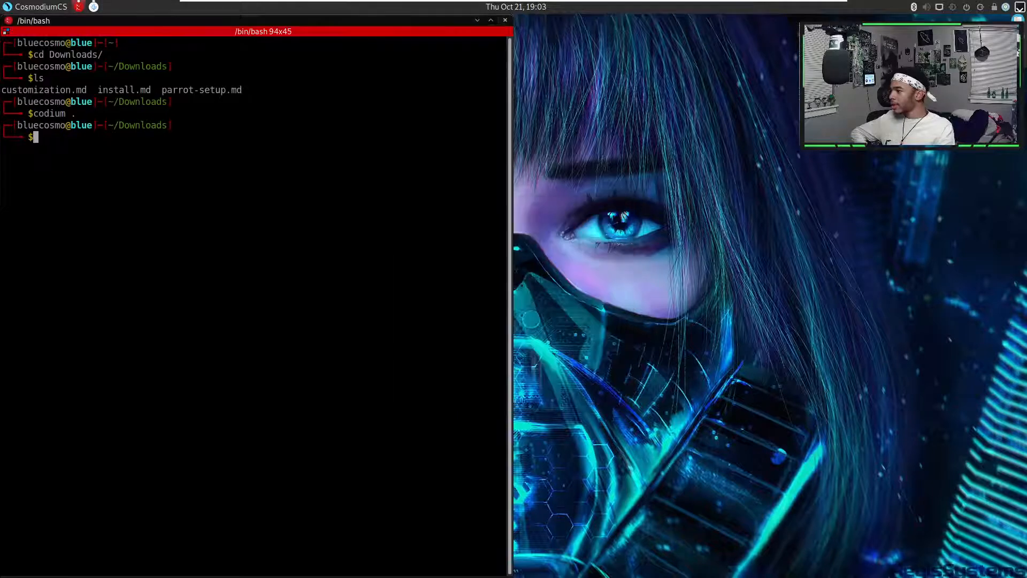
- Unlock the clock, shift it slightly towards the menu along the top panel, and lock it to the panel again
right_click(507, 9)
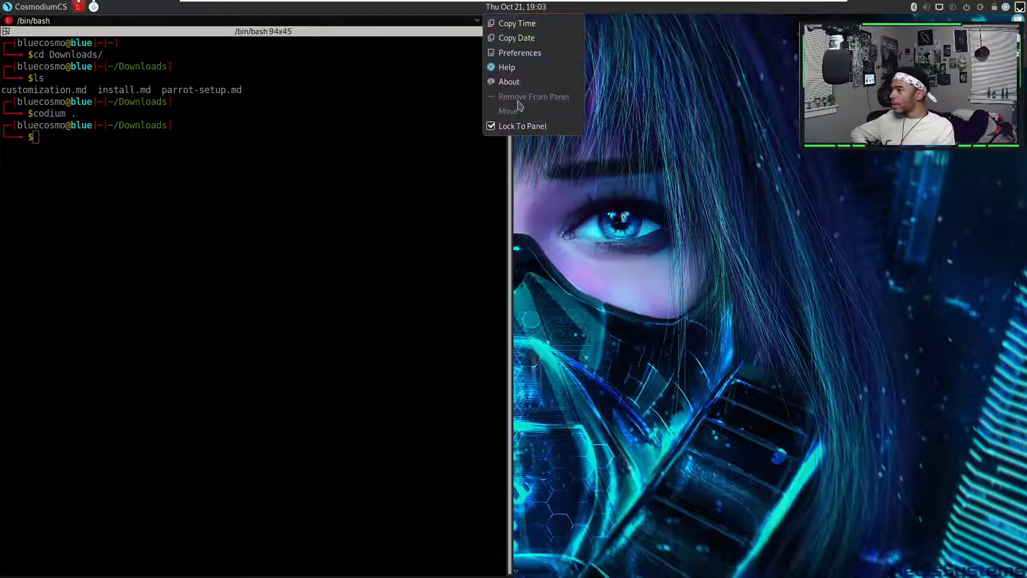
left_click(517, 127)
right_click(519, 8)
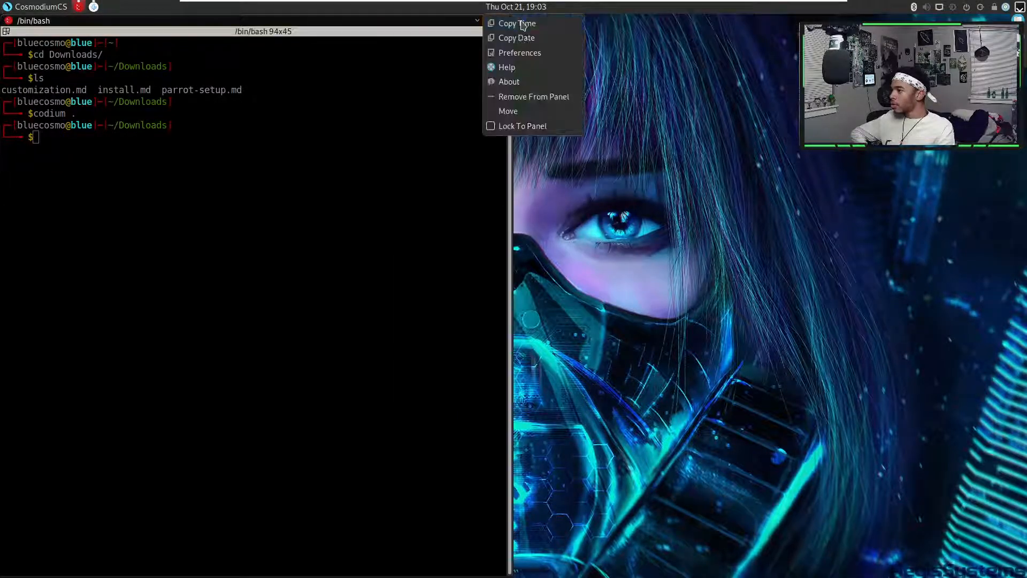
left_click(508, 112)
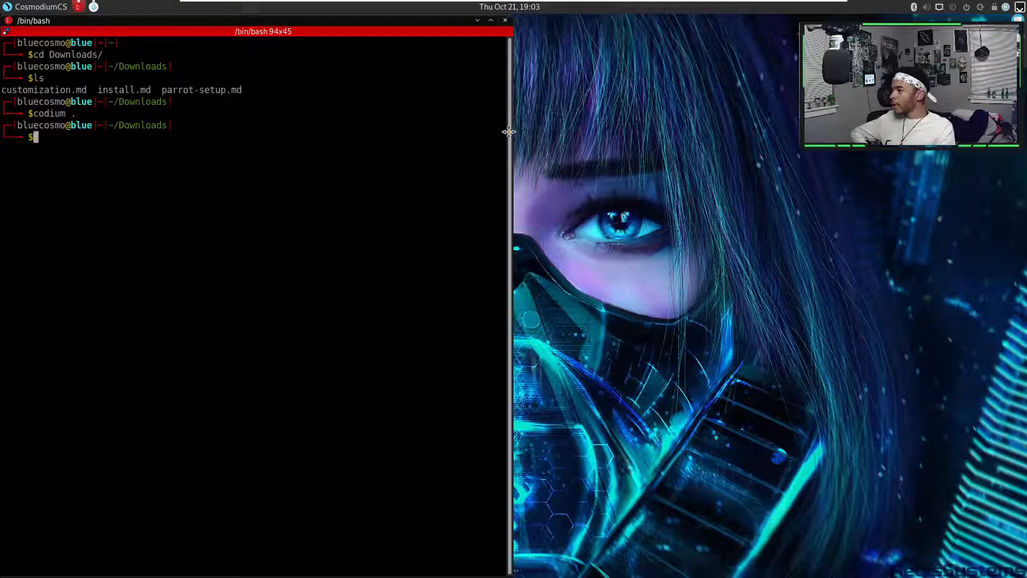
right_click(509, 7)
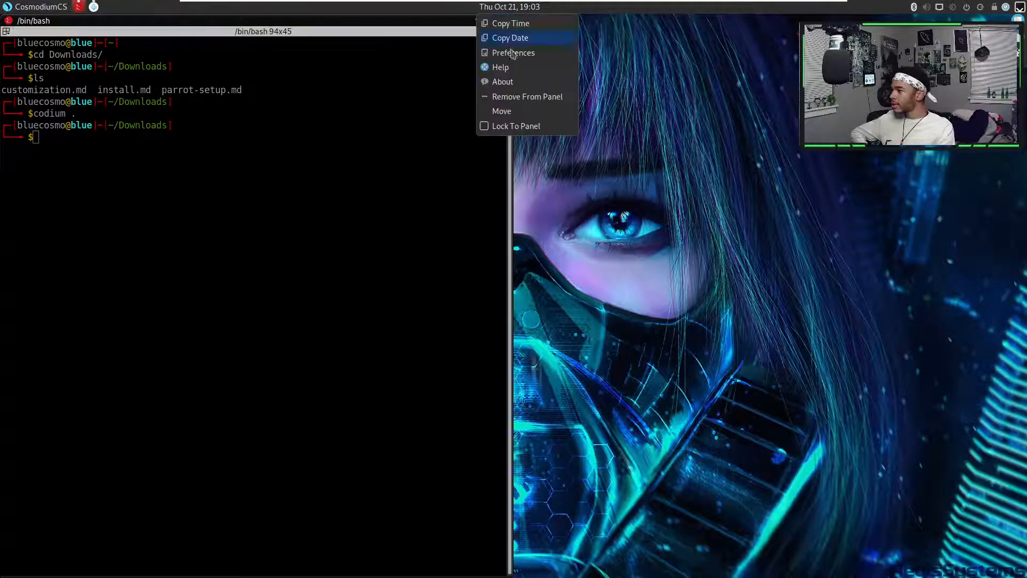
left_click(514, 126)
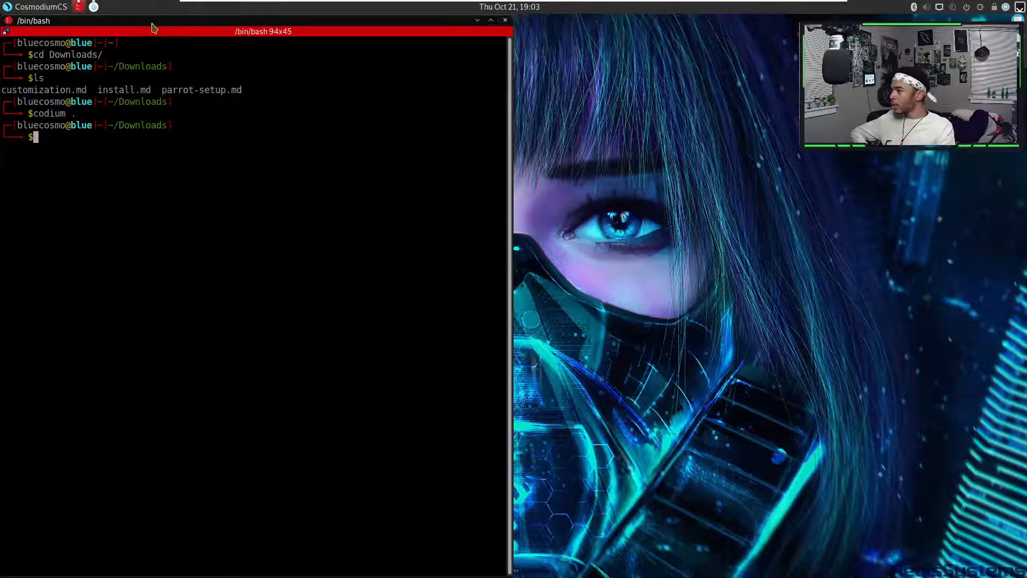
- Check whether the main menu, dock and notification tray are locked to the top panel
left_click(8, 8)
left_click(133, 7)
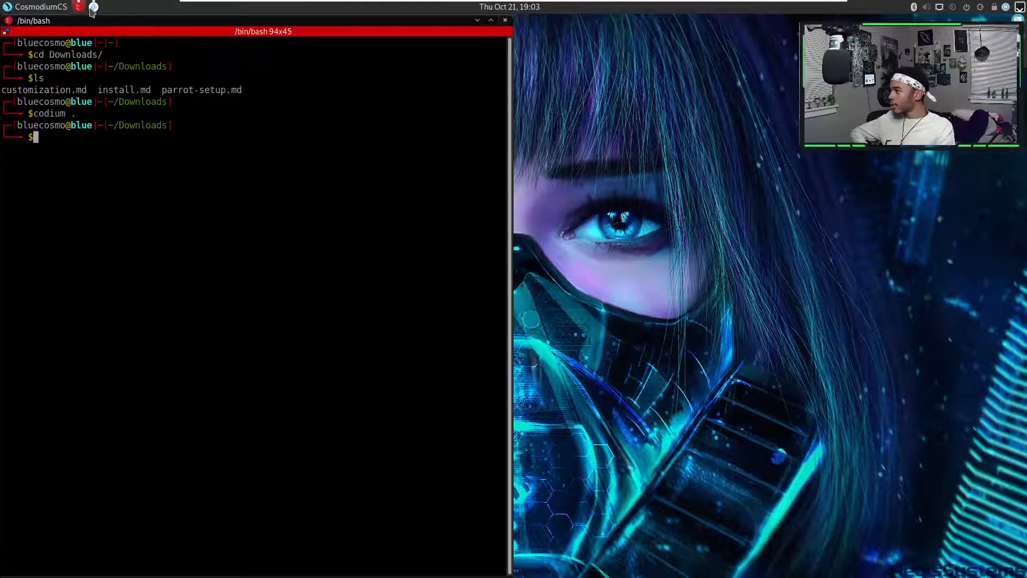
right_click(76, 8)
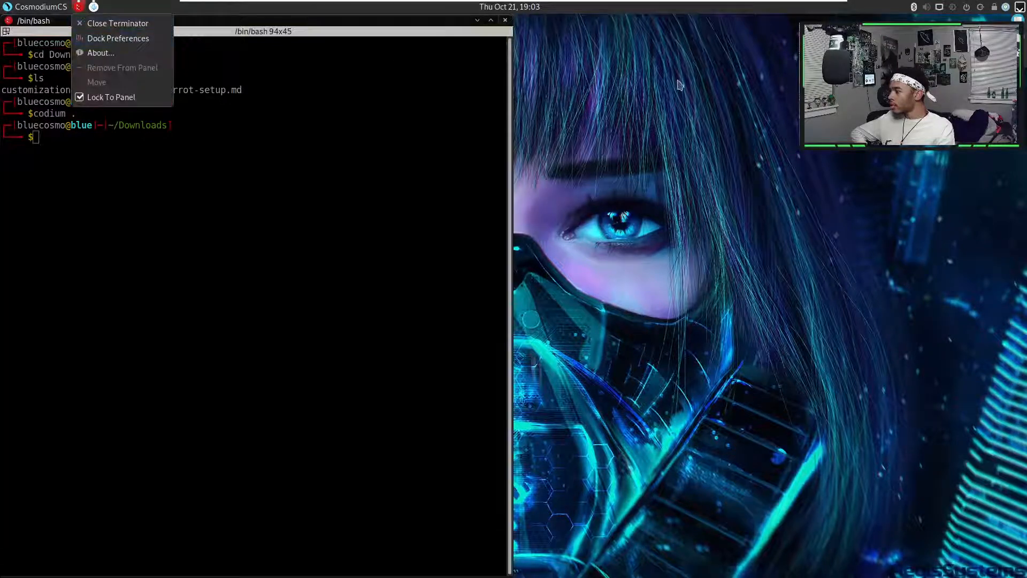
left_click(244, 8)
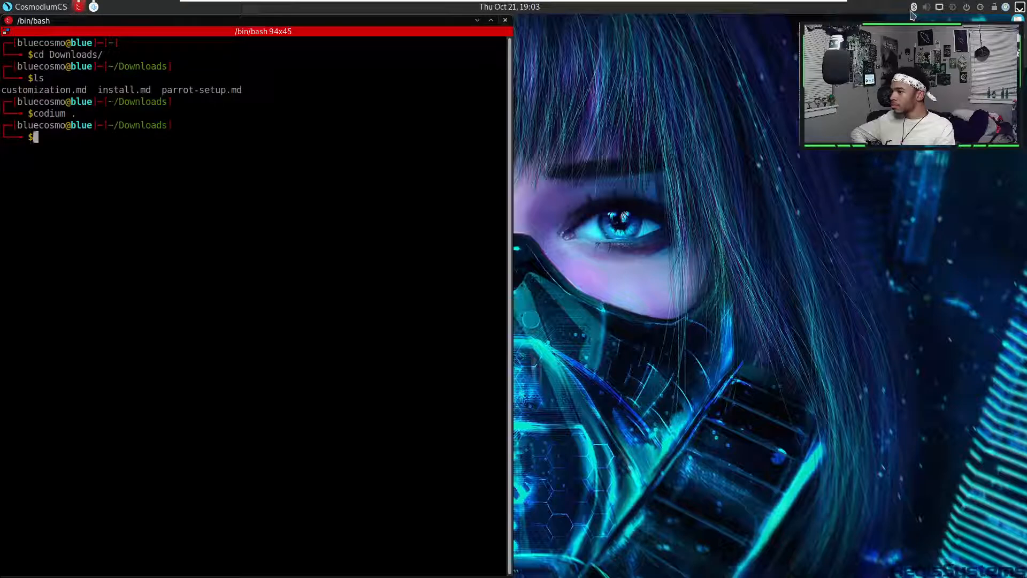
right_click(913, 8)
left_click(903, 10)
right_click(905, 9)
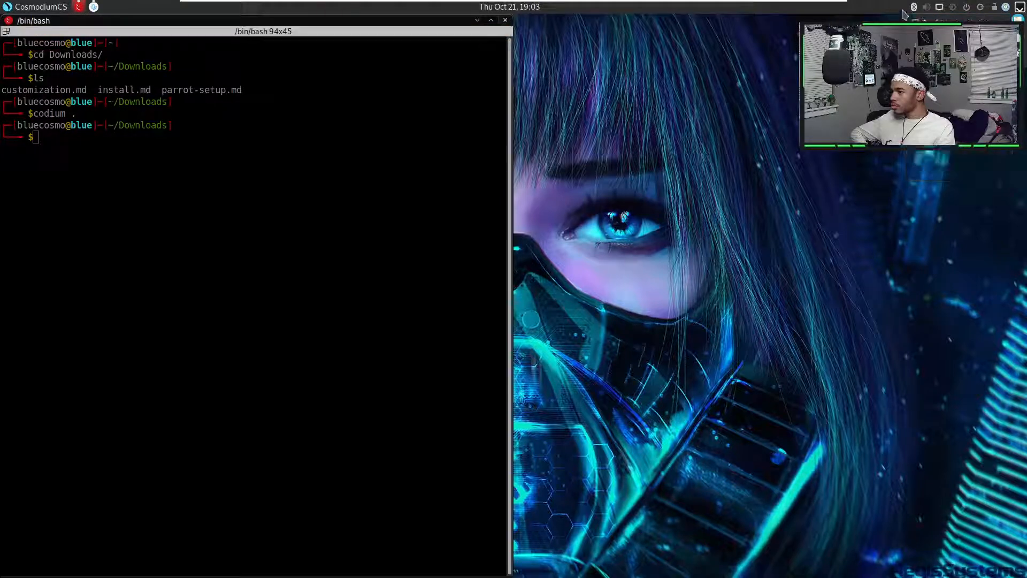
left_click(911, 9)
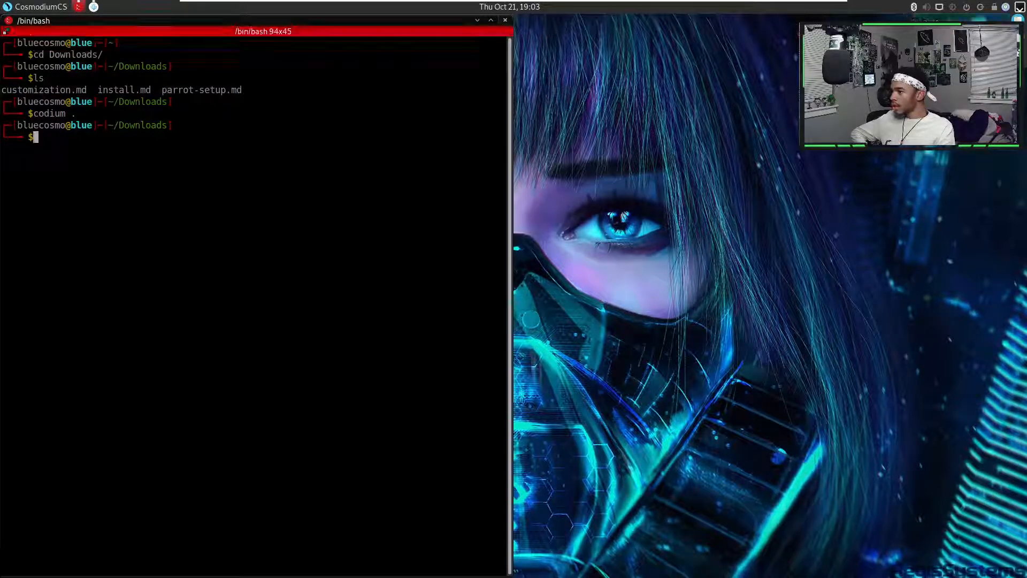
- Check whether the session buttons, lock button, timer and drawer are locked to the top panel
right_click(952, 10)
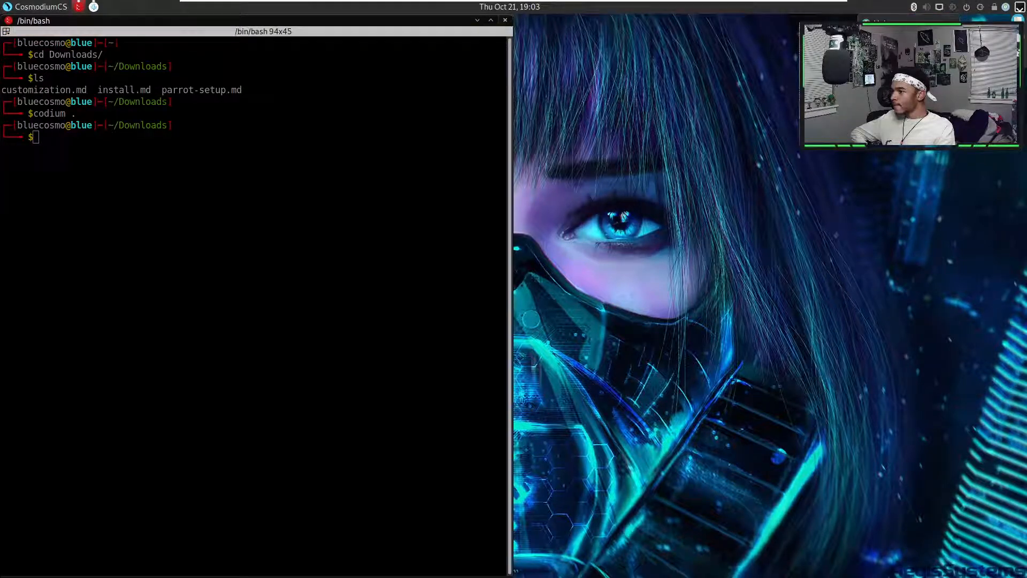
left_click(960, 16)
right_click(970, 12)
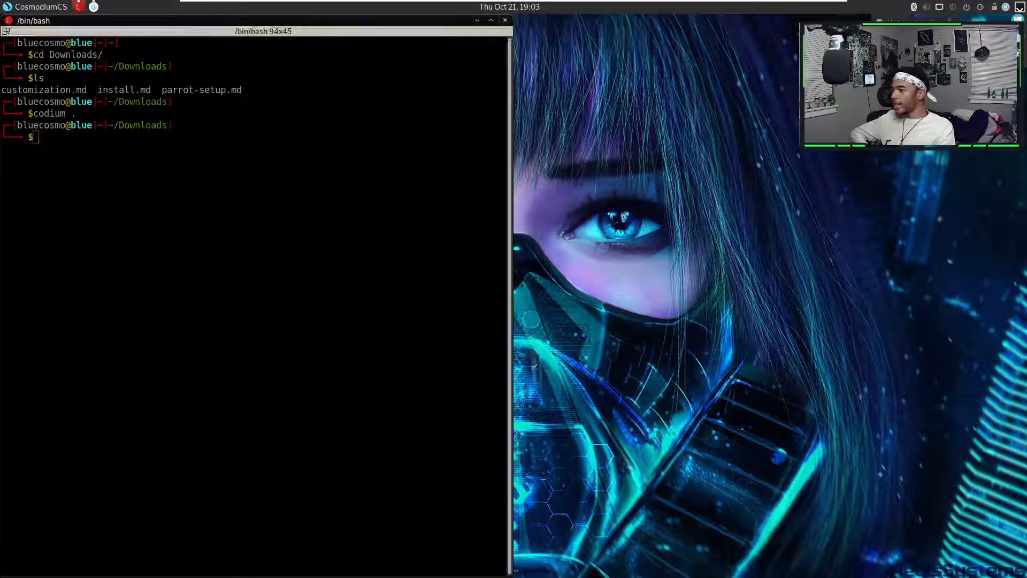
left_click(976, 22)
right_click(982, 9)
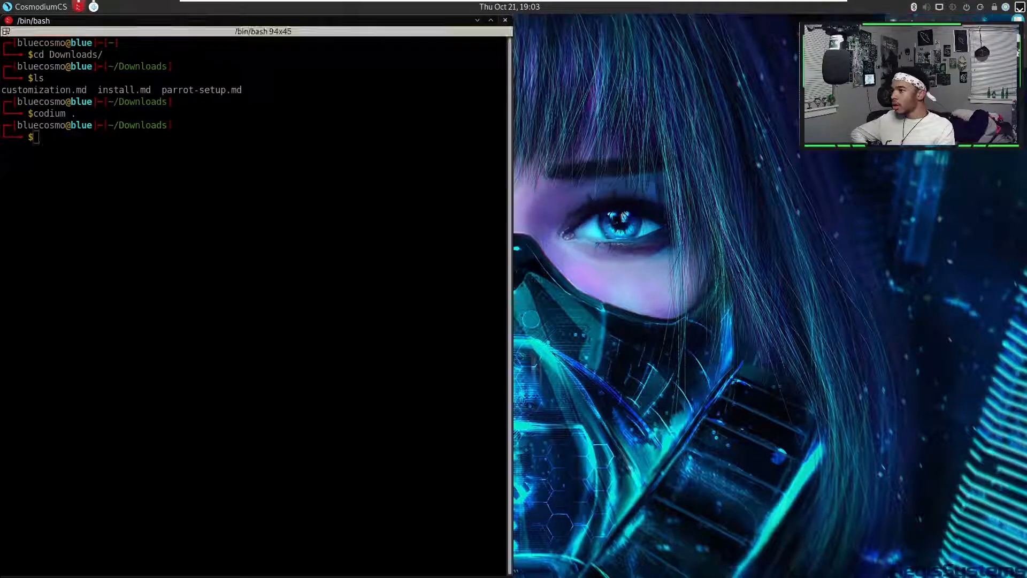
left_click(989, 21)
right_click(997, 10)
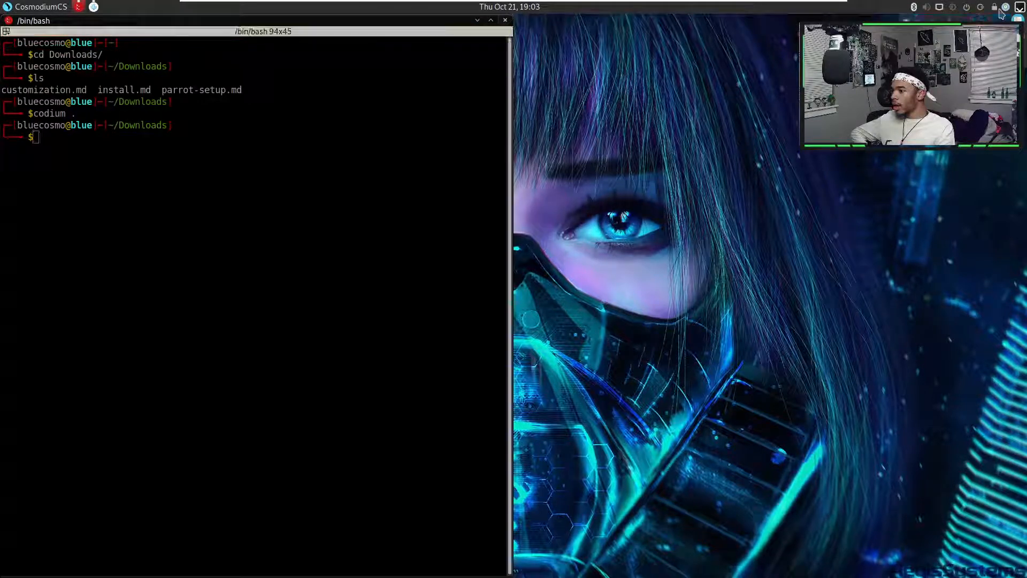
left_click(1003, 21)
right_click(1008, 10)
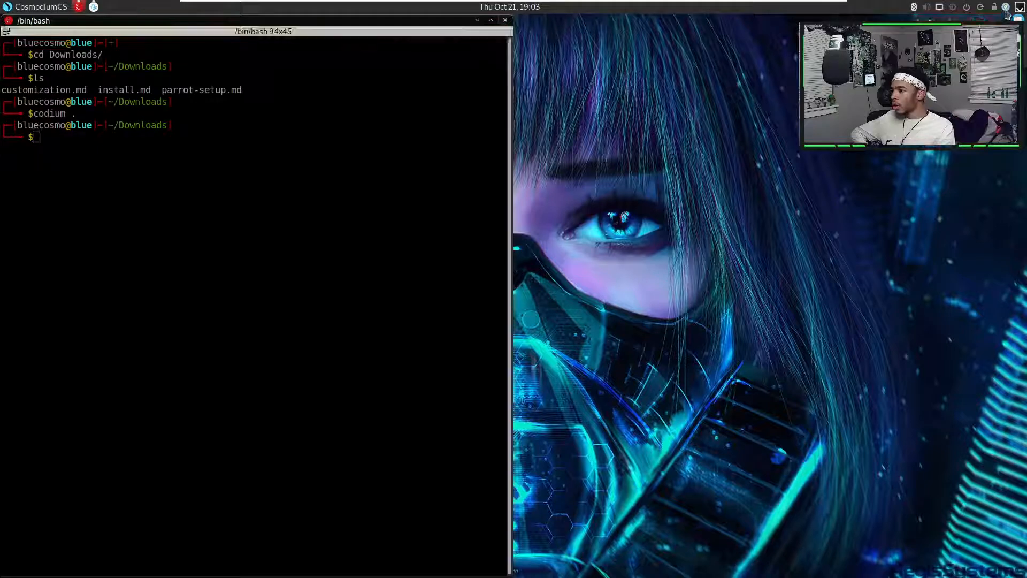
left_click(1018, 51)
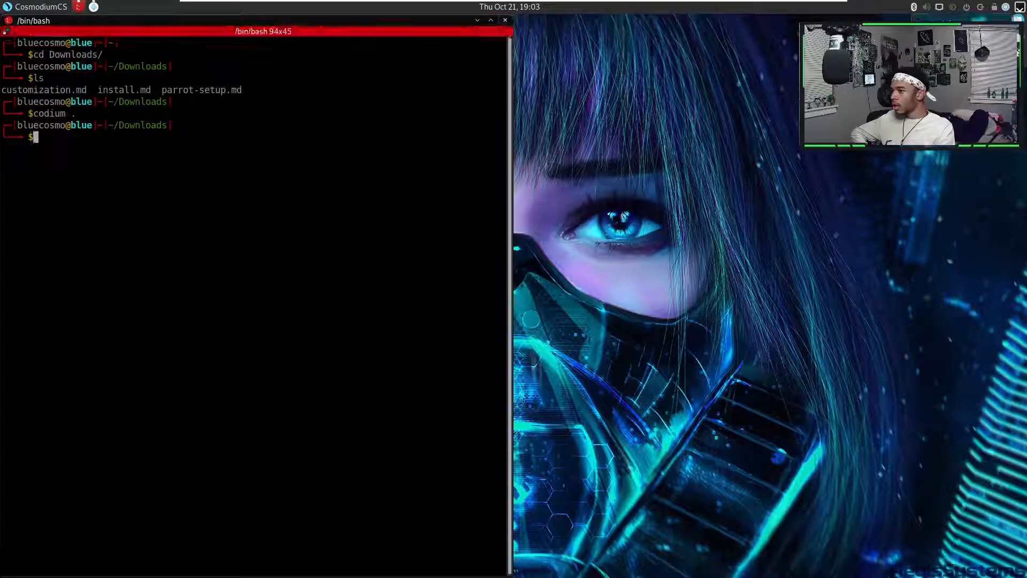
right_click(1022, 10)
left_click(1014, 21)
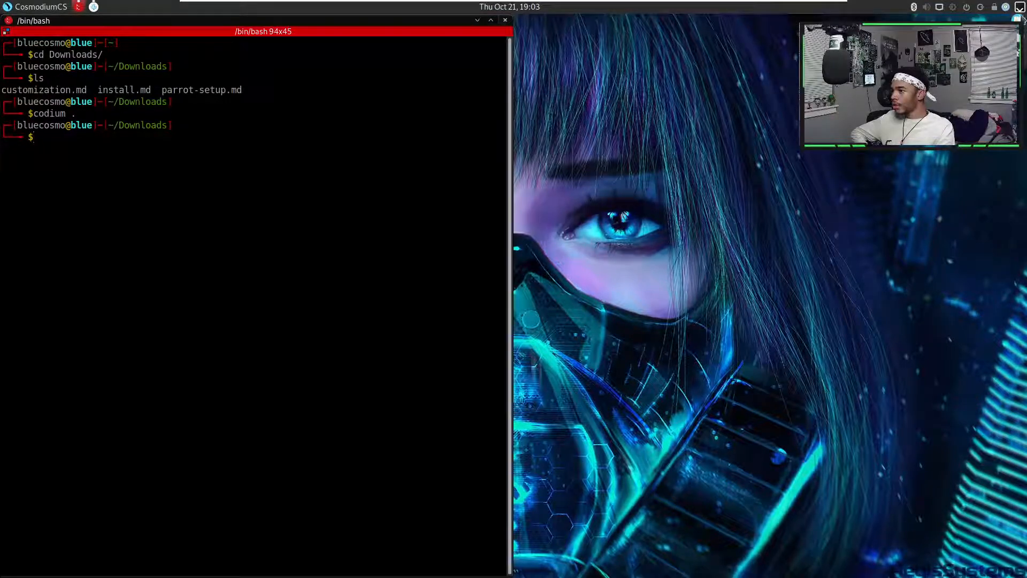
- Enable the drawer's hide buttons and the arrows on them in its properties
right_click(1021, 12)
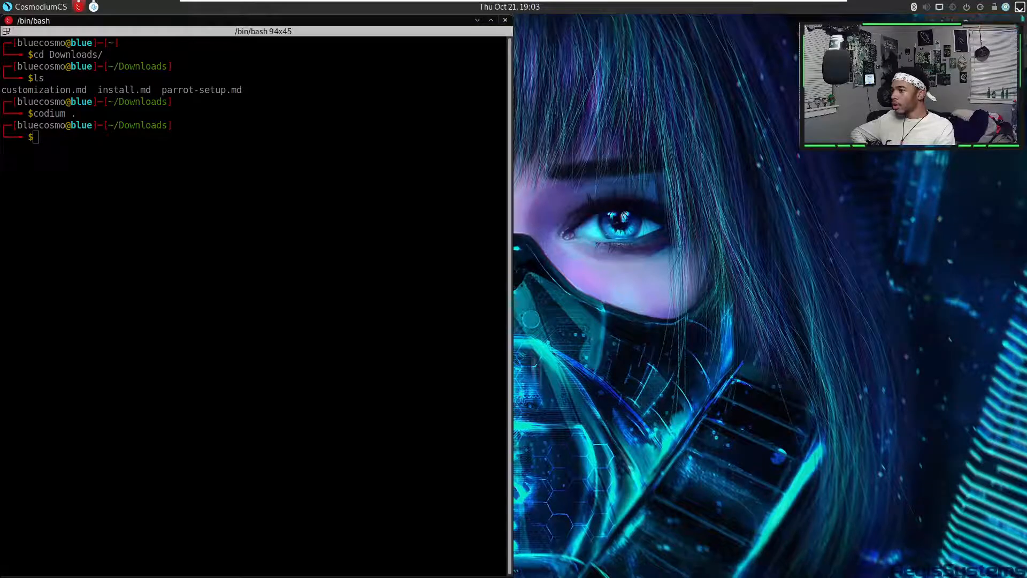
left_click(1012, 34)
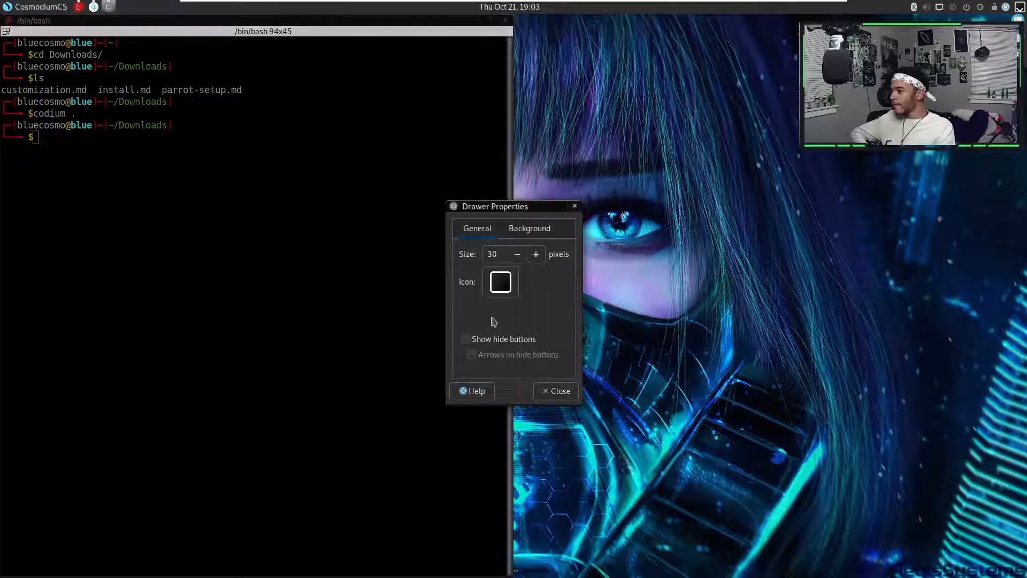
left_click(466, 339)
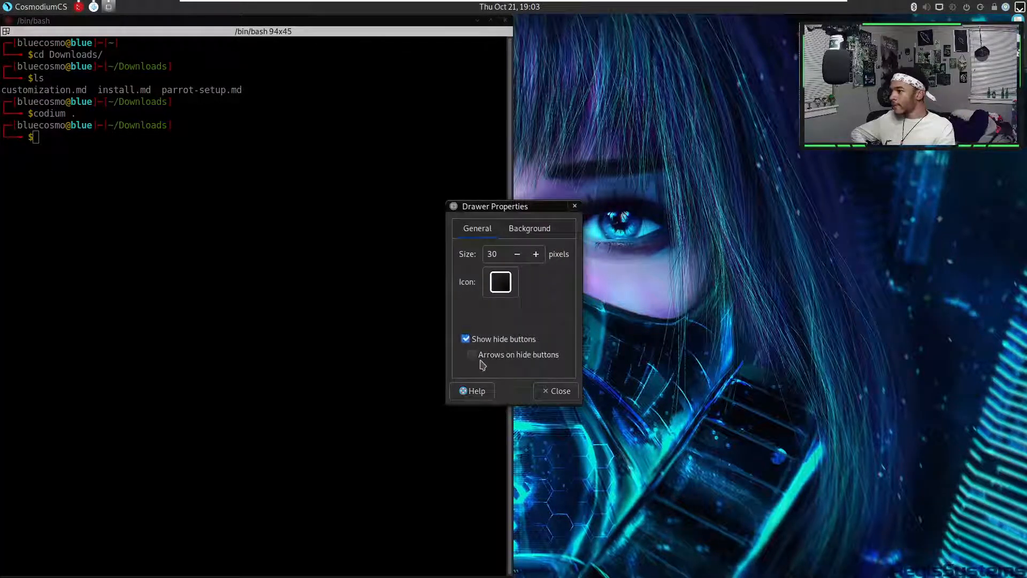
left_click(472, 355)
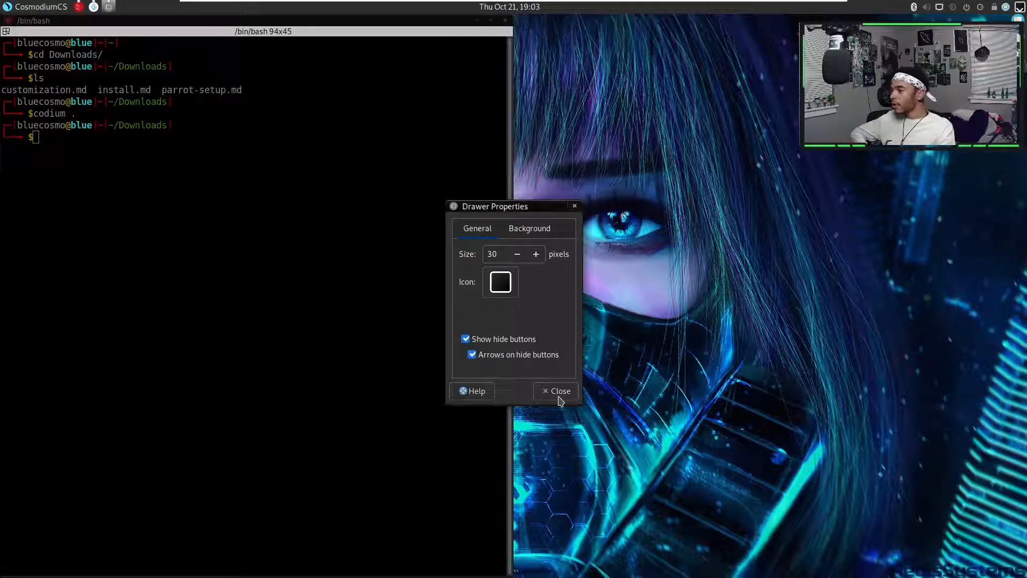
- Try a drawer size of 32 pixels and restore it to 30 pixels
left_click(536, 254)
left_click(537, 255)
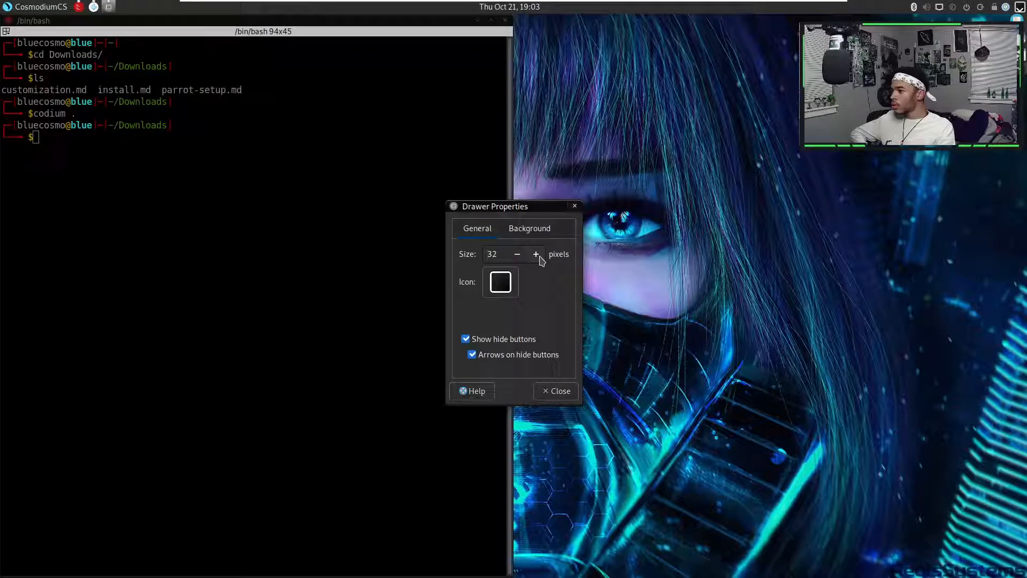
left_click(518, 254)
left_click(517, 255)
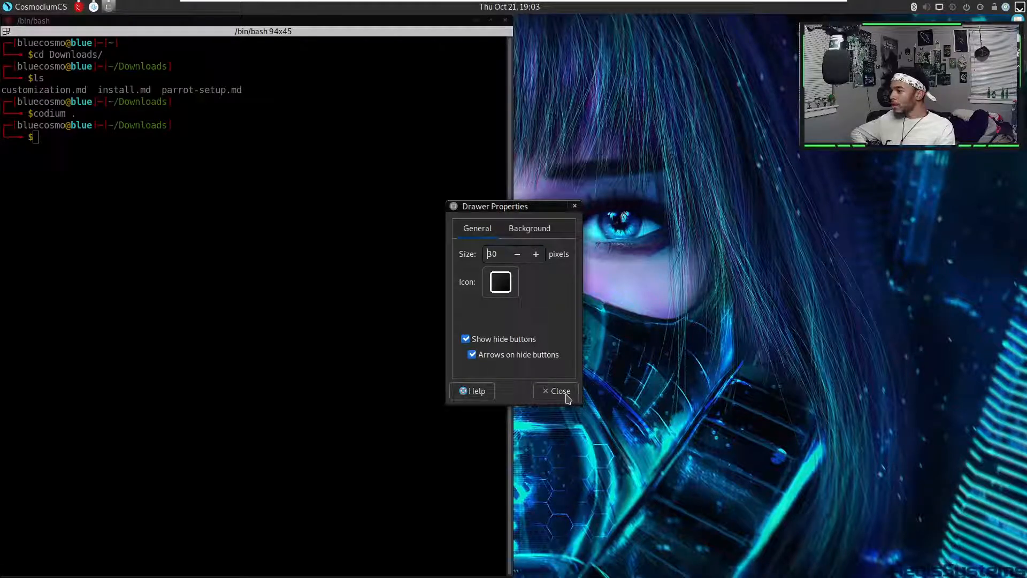
- Give the drawer a solid black background color and set its style to fully transparent
left_click(533, 233)
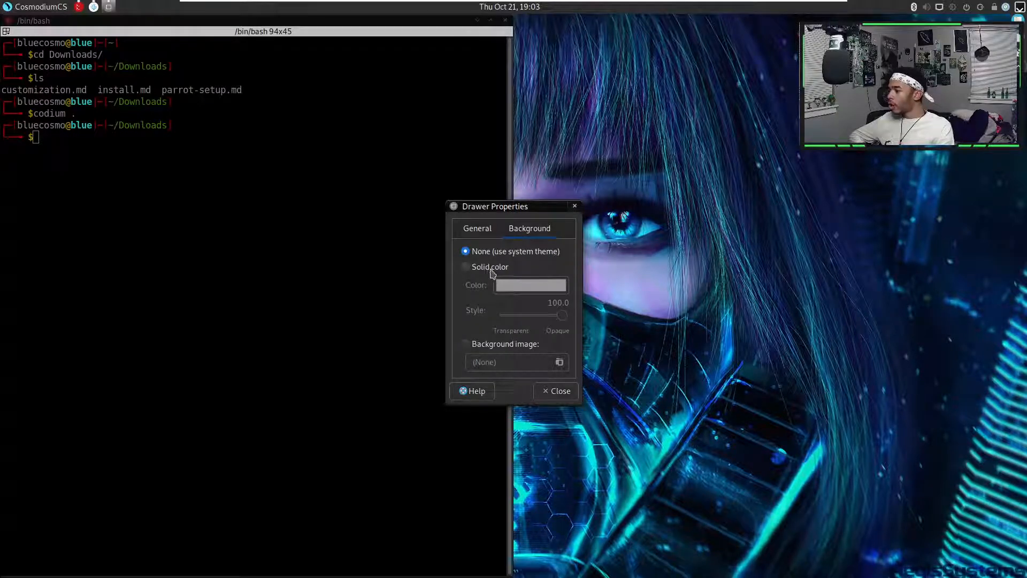
left_click(492, 272)
left_click(517, 288)
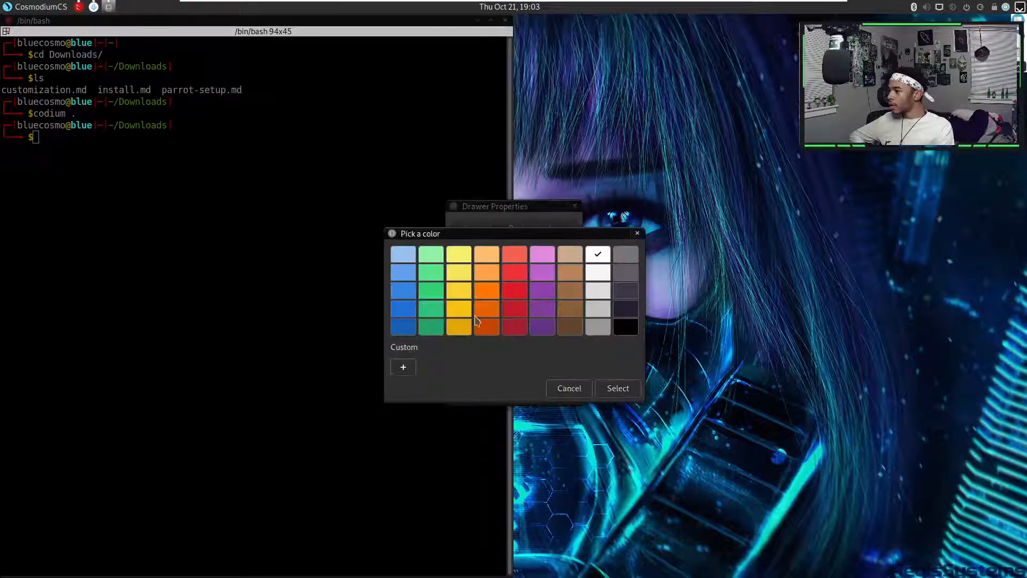
left_click(624, 327)
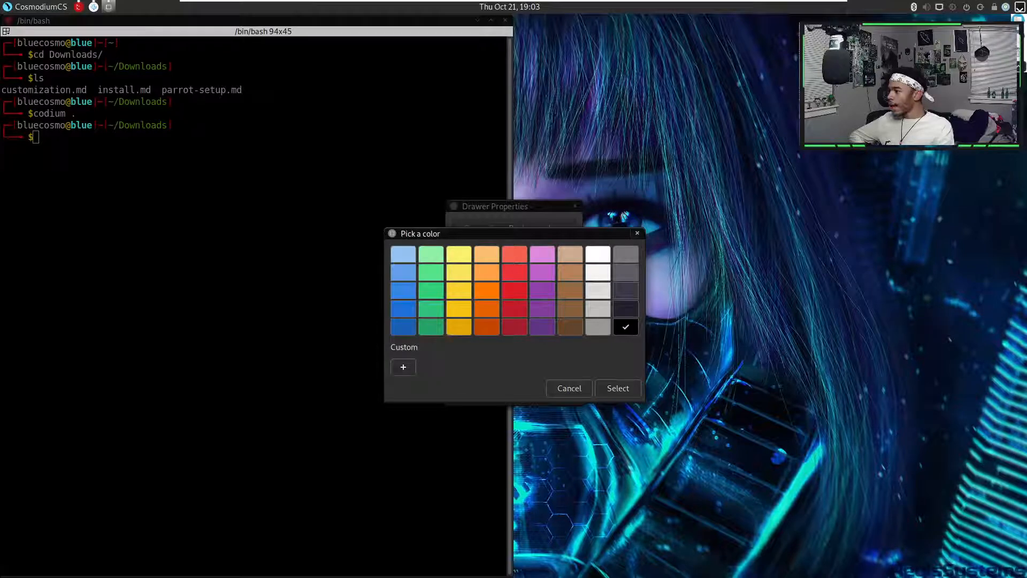
left_click(612, 394)
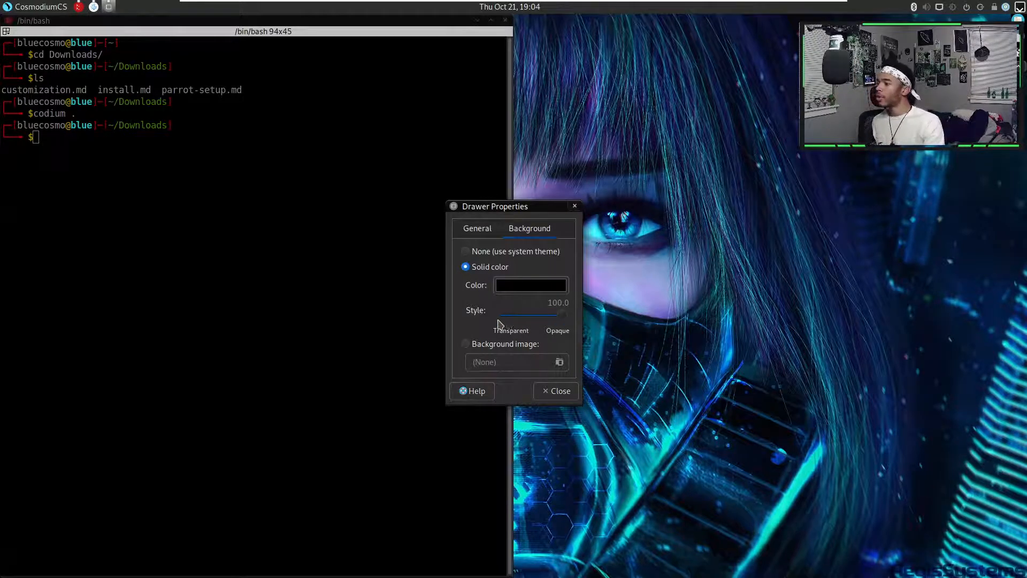
left_click_drag(503, 319, 494, 322)
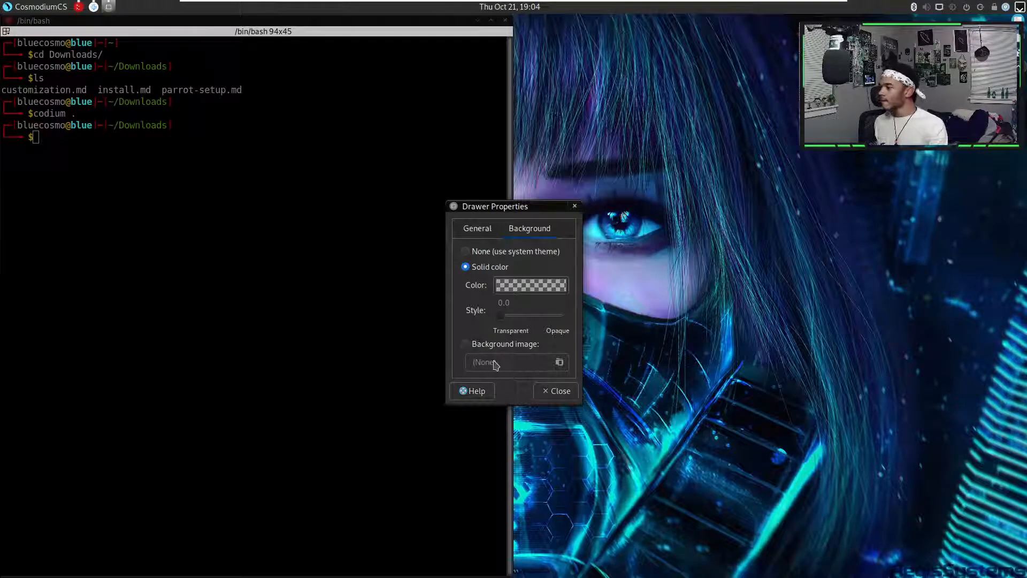
left_click(553, 395)
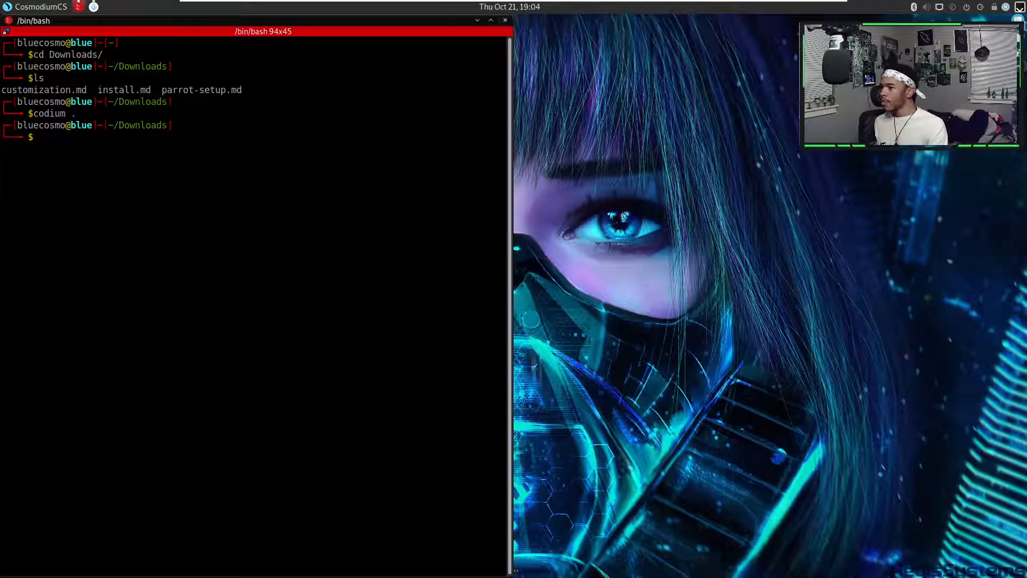
- Turn off the drawer's hide buttons in its properties
right_click(1020, 8)
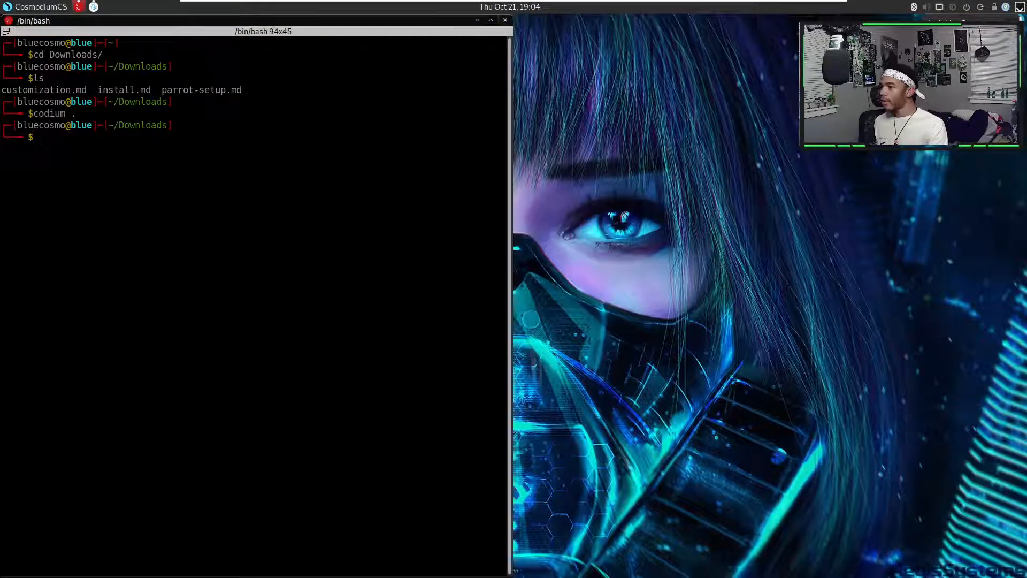
left_click(954, 36)
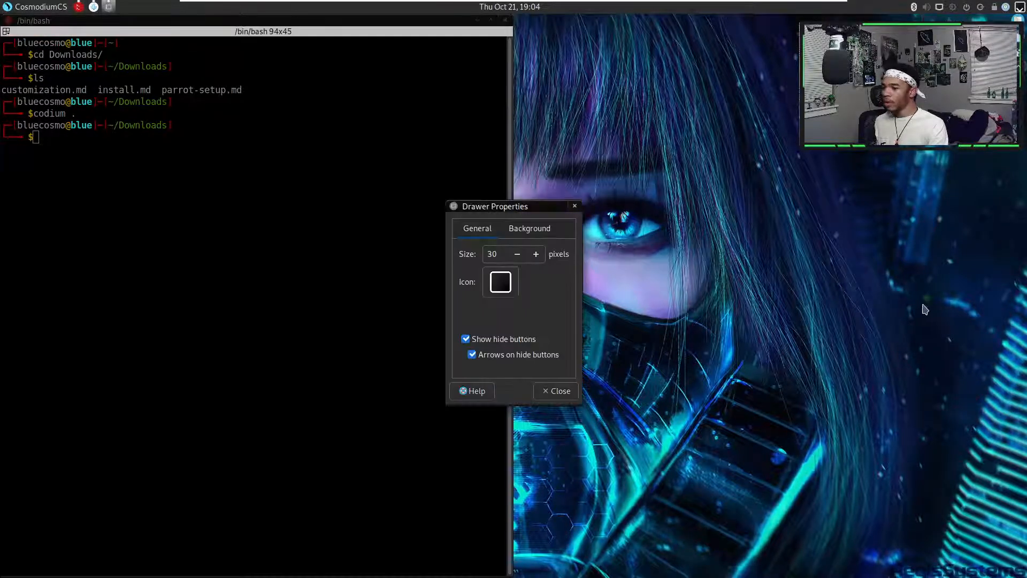
left_click(465, 339)
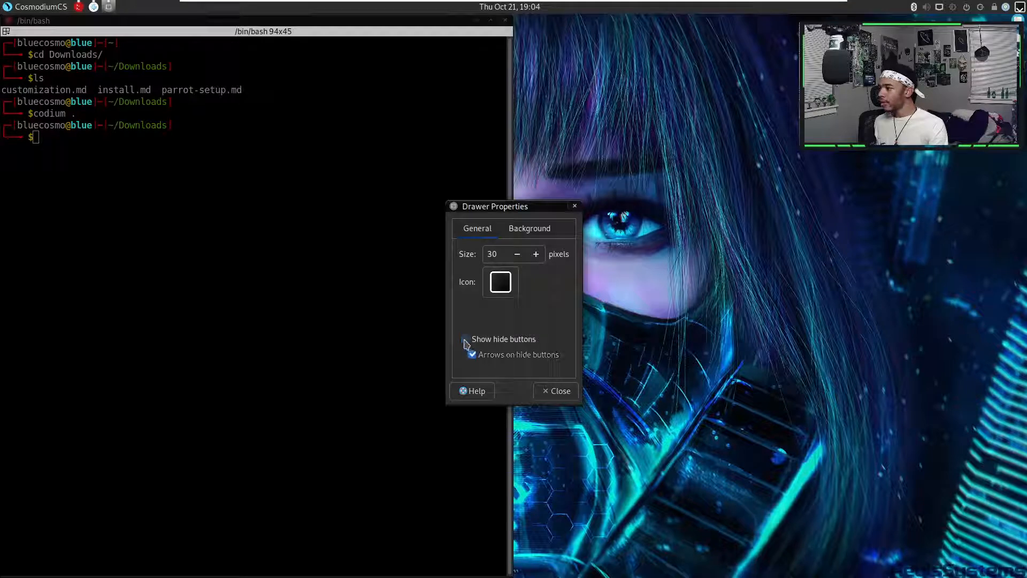
left_click(549, 396)
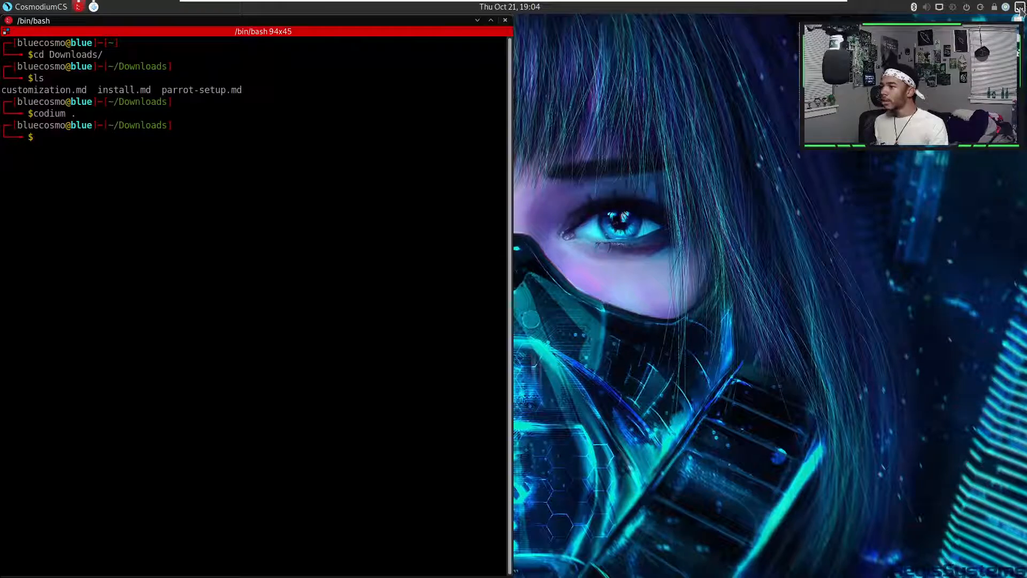
- Maximize the terminal window and minimize it to clear the desktop
left_click_drag(365, 27, 478, 77)
left_click_drag(763, 79, 683, 7)
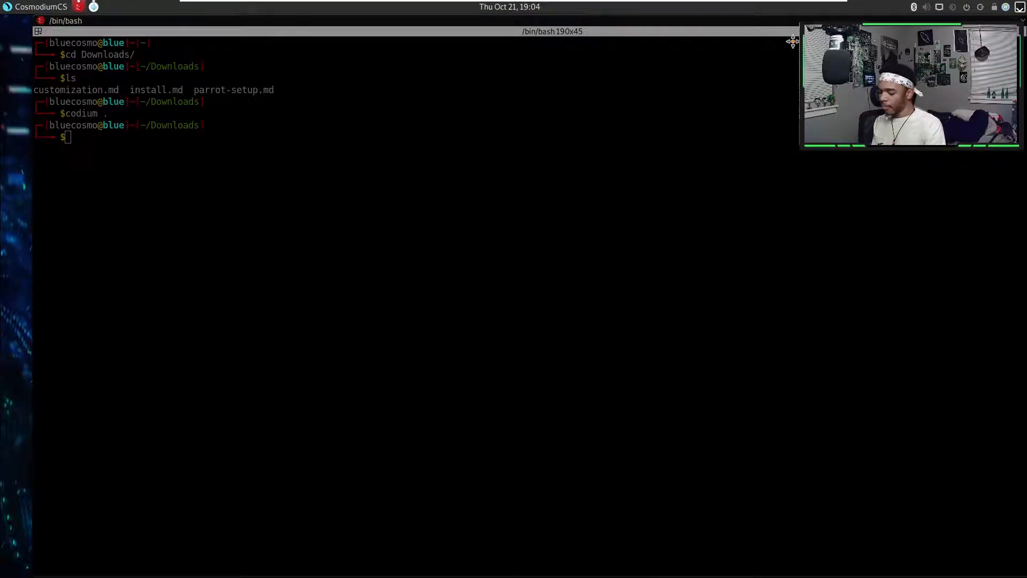
key("super+Page_Up")
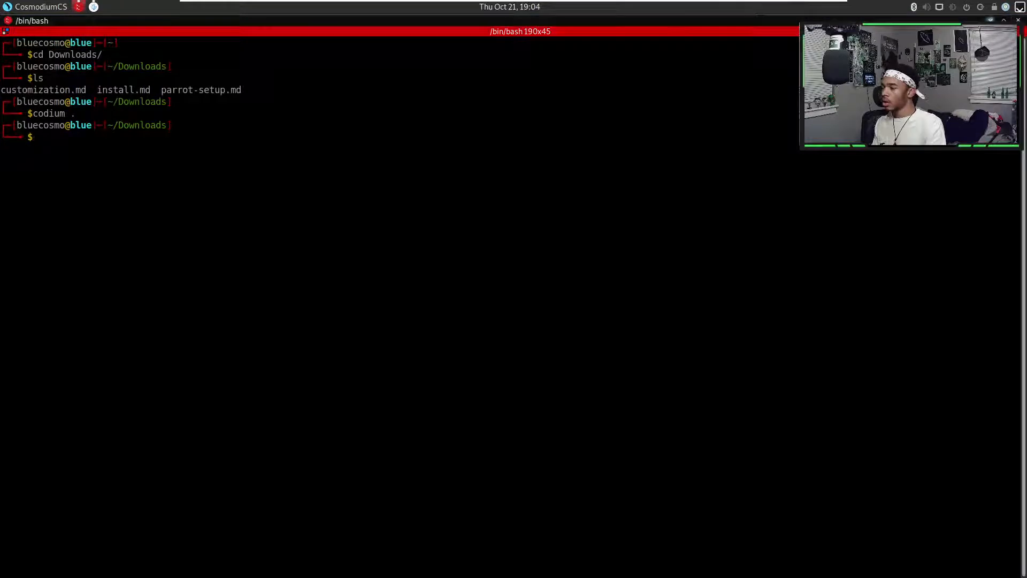
left_click(990, 20)
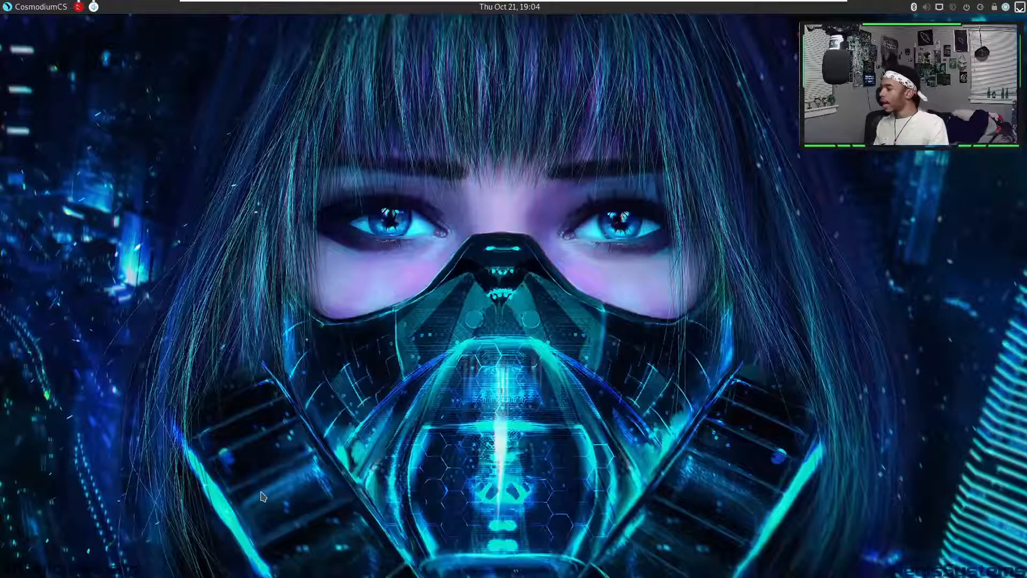
- Create a new panel at the bottom of the desktop and give it a fully transparent solid color background
right_click(440, 10)
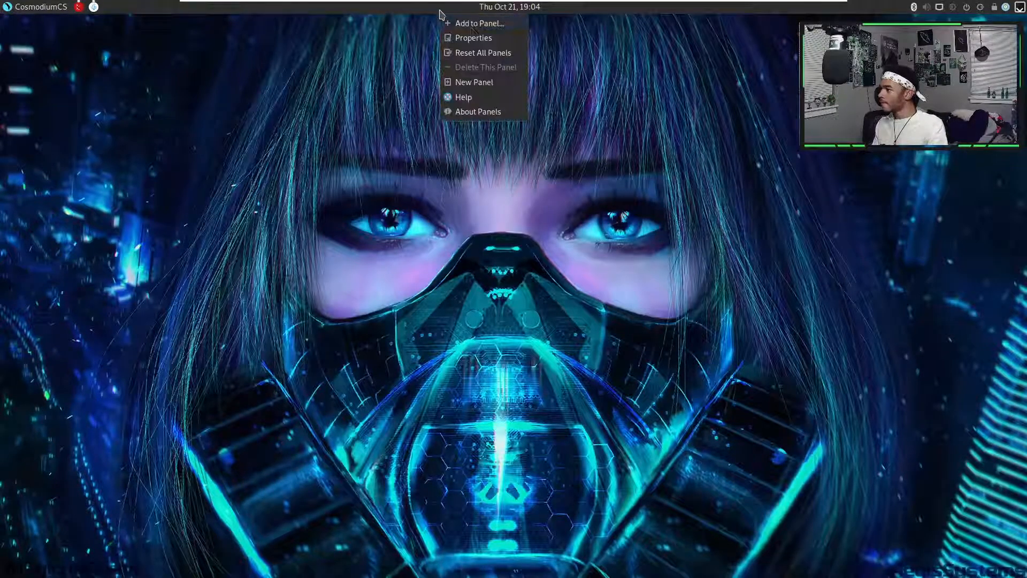
left_click(478, 89)
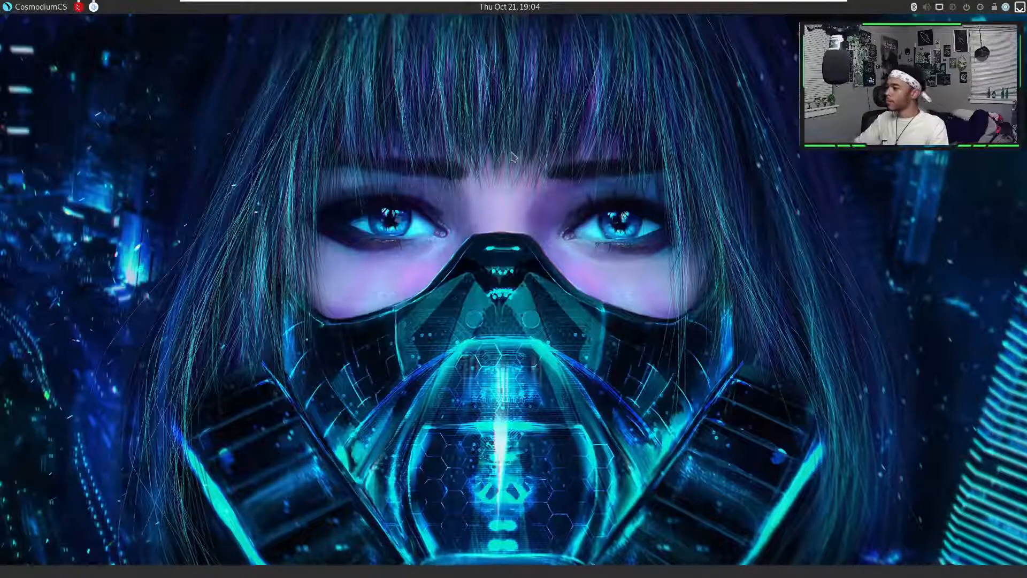
right_click(391, 574)
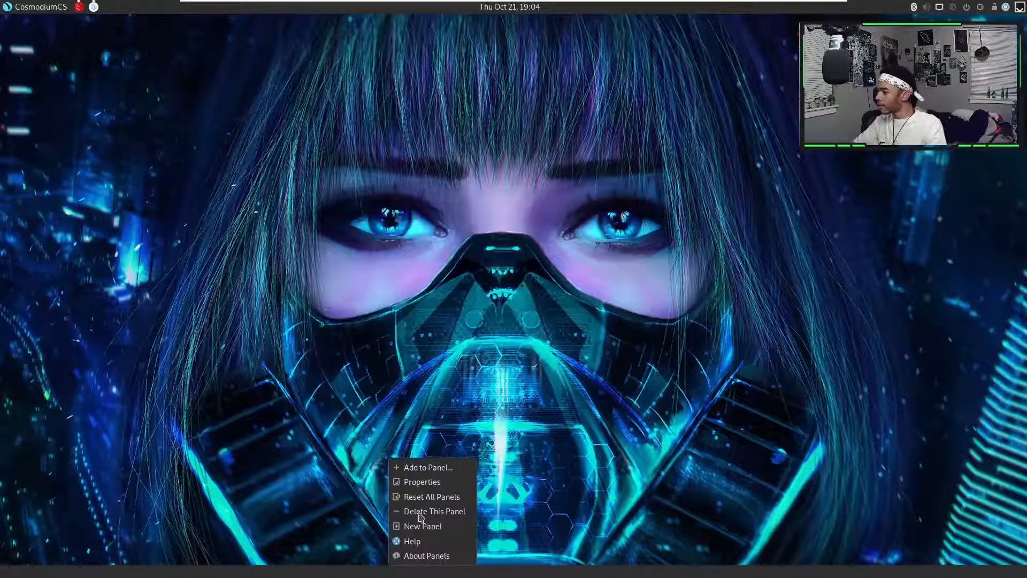
left_click(418, 485)
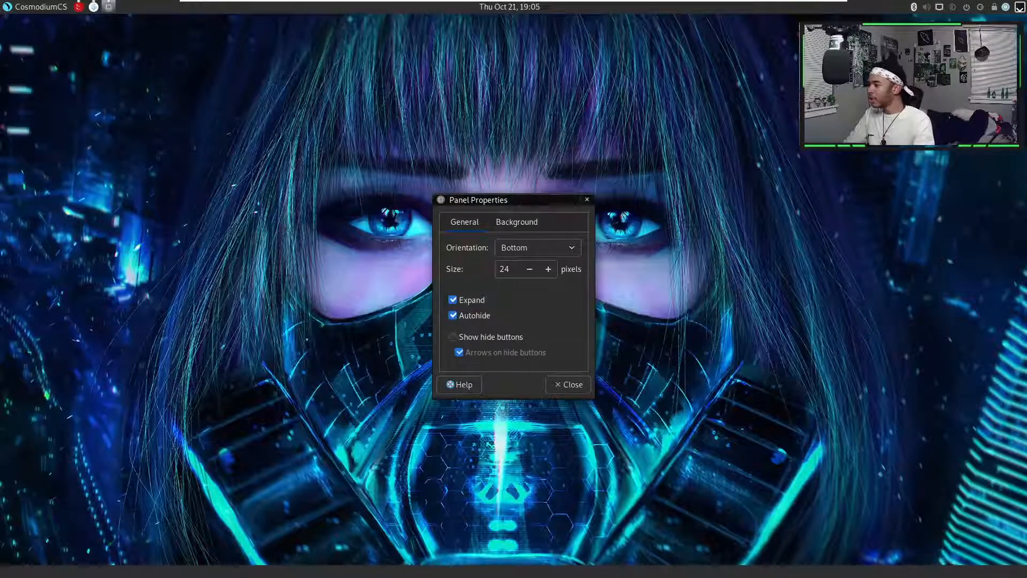
left_click(517, 228)
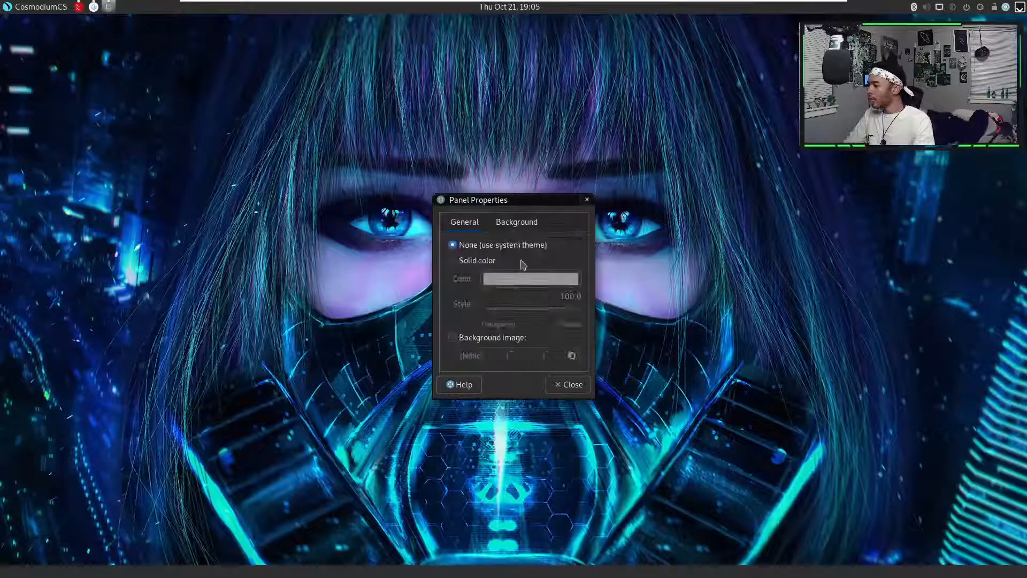
left_click(486, 262)
left_click(507, 279)
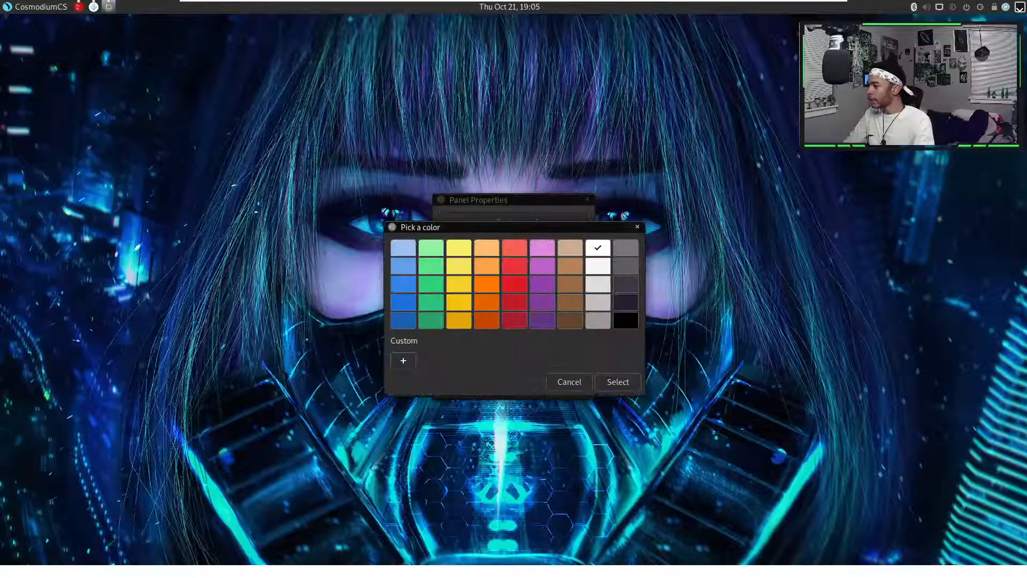
left_click(569, 382)
left_click_drag(576, 309, 483, 320)
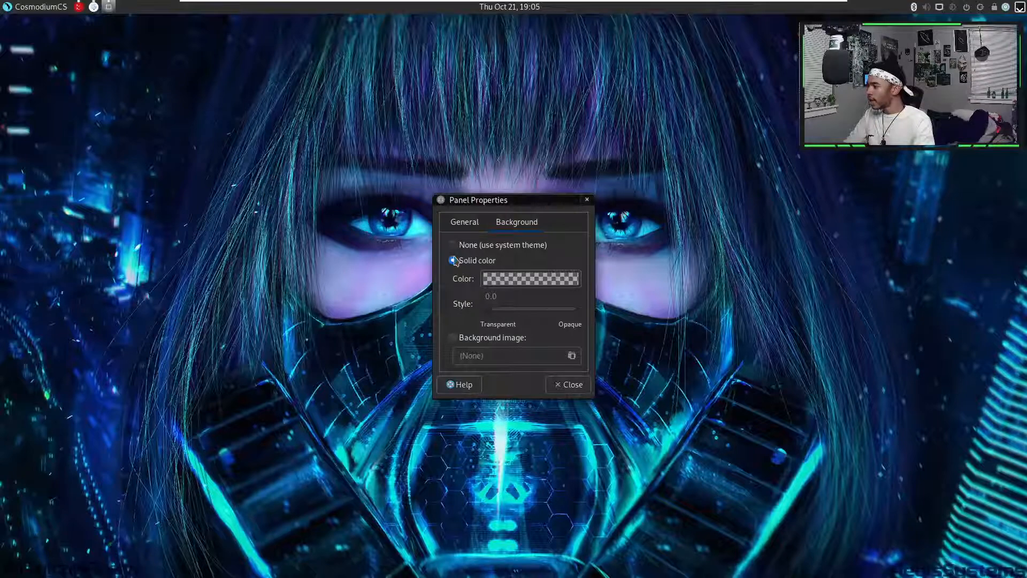
left_click(464, 222)
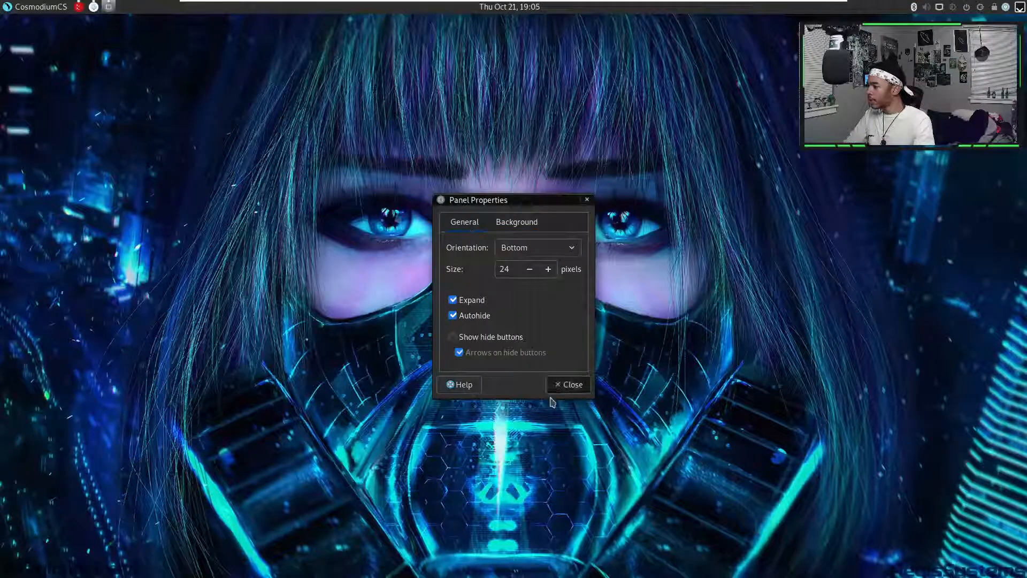
left_click(565, 389)
- Add the Classic Menu to the bottom panel
right_click(236, 575)
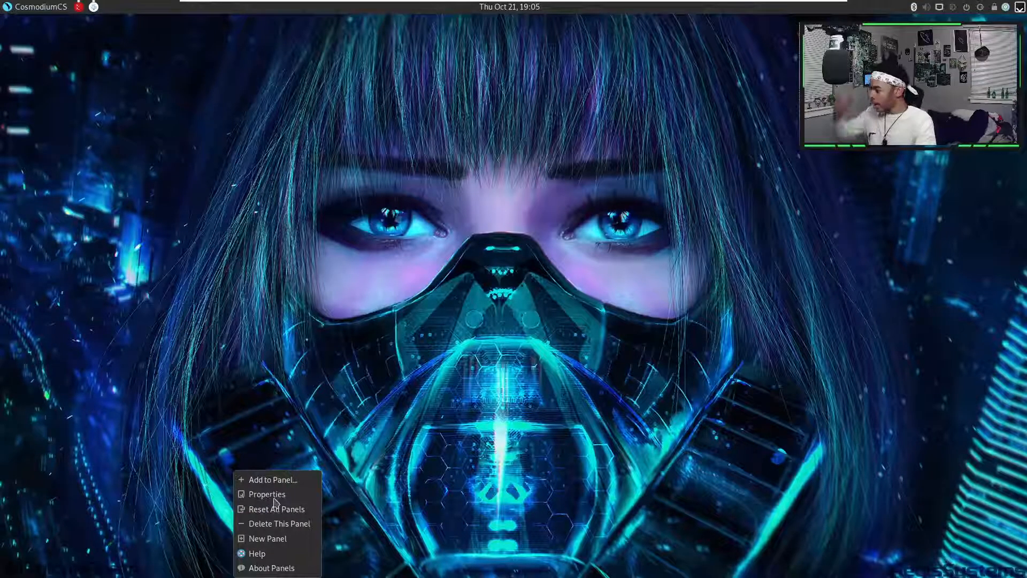
left_click(274, 479)
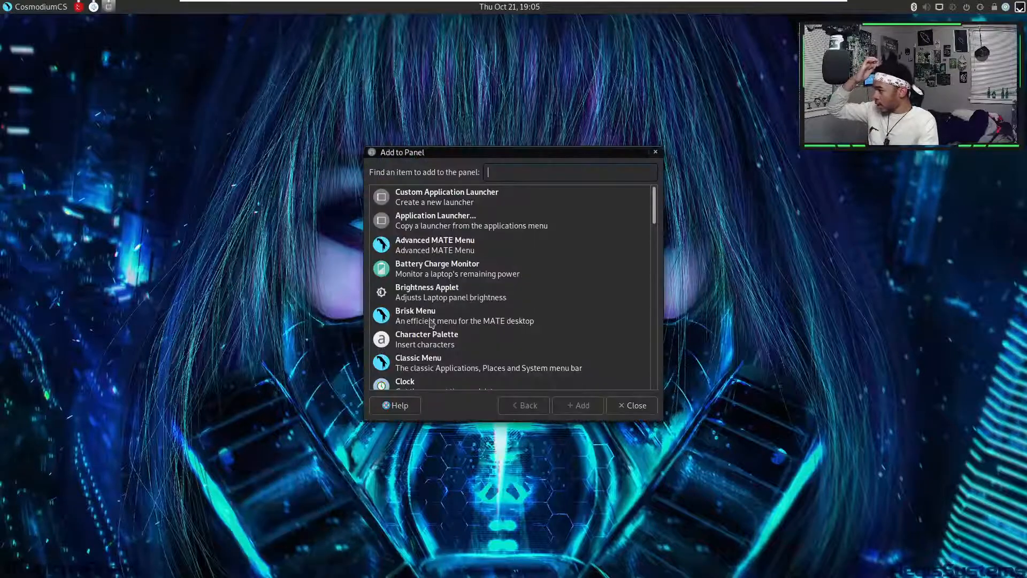
left_click(485, 368)
left_click(584, 408)
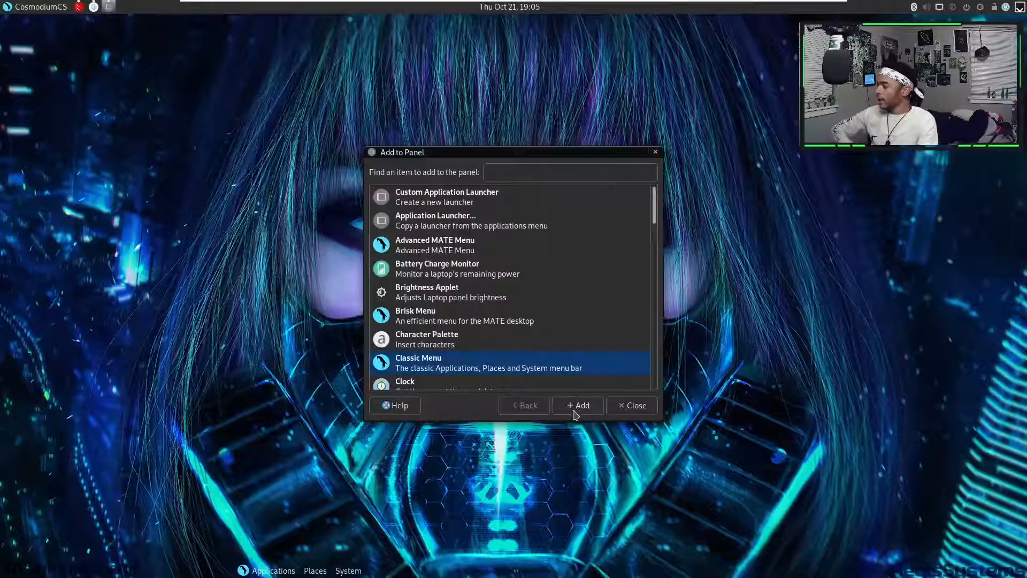
- Add the Workspace Switcher to the bottom panel and finish adding items
scroll(494, 318, "down", 1)
scroll(494, 318, "down", 15)
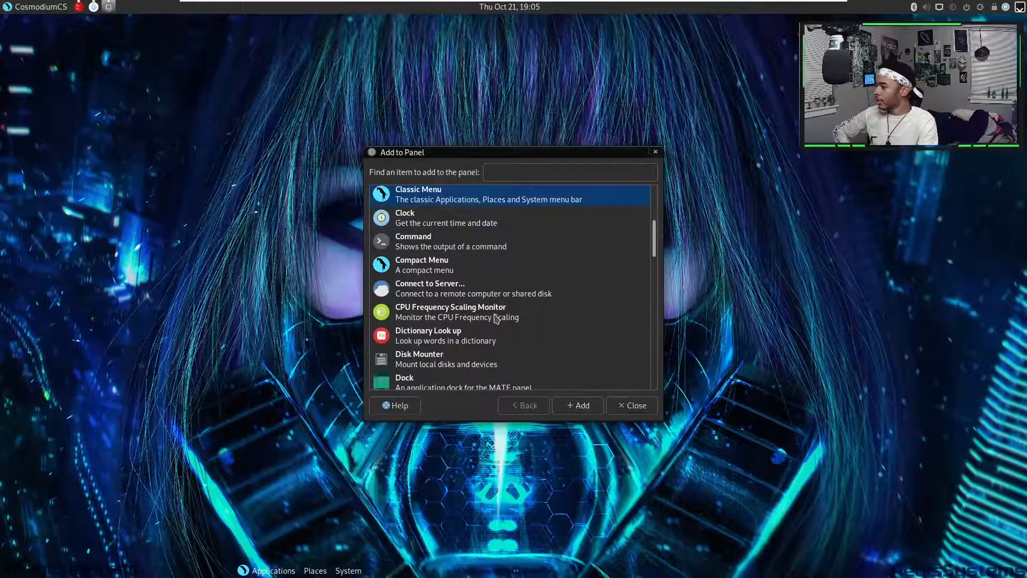
scroll(495, 318, "down", 5)
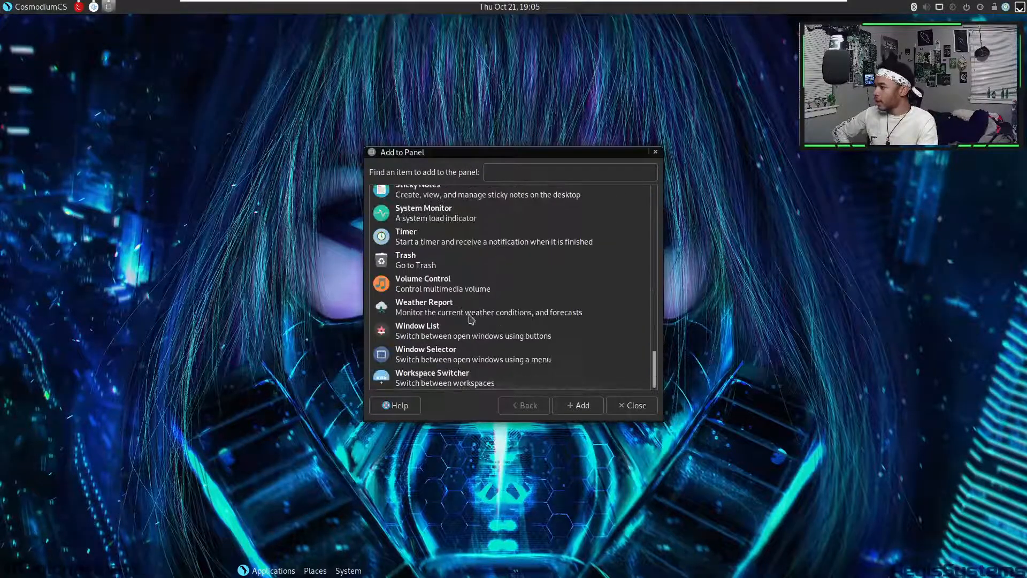
double_click(456, 382)
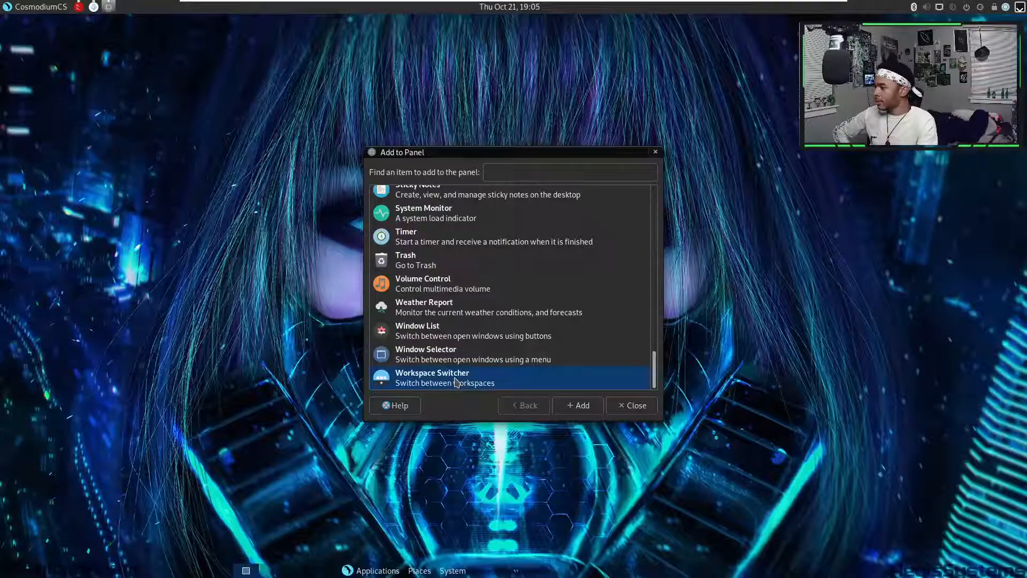
left_click(633, 406)
- Move the Classic Menu to the left end of the bottom panel
right_click(350, 573)
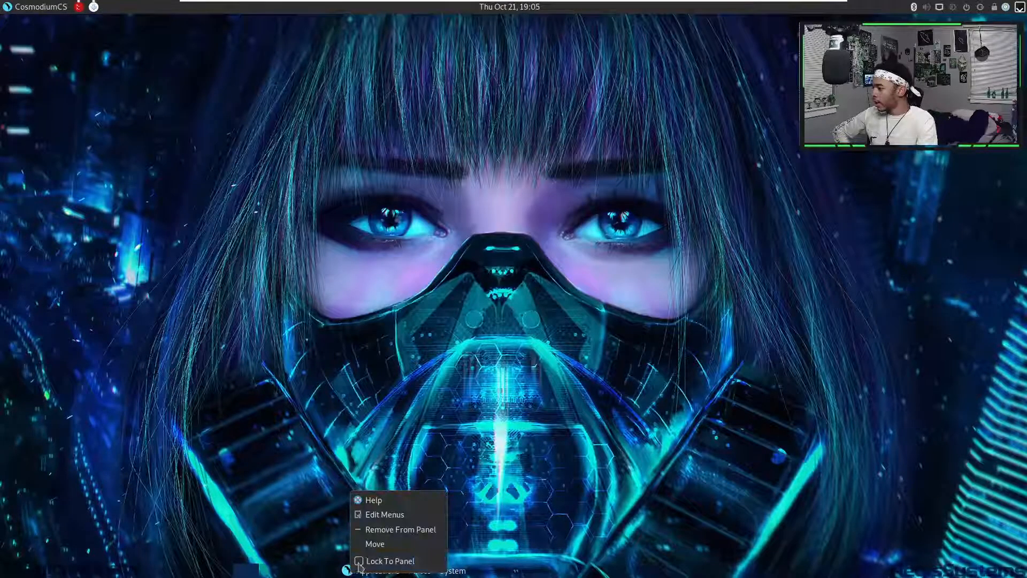
left_click(369, 544)
left_click(38, 557)
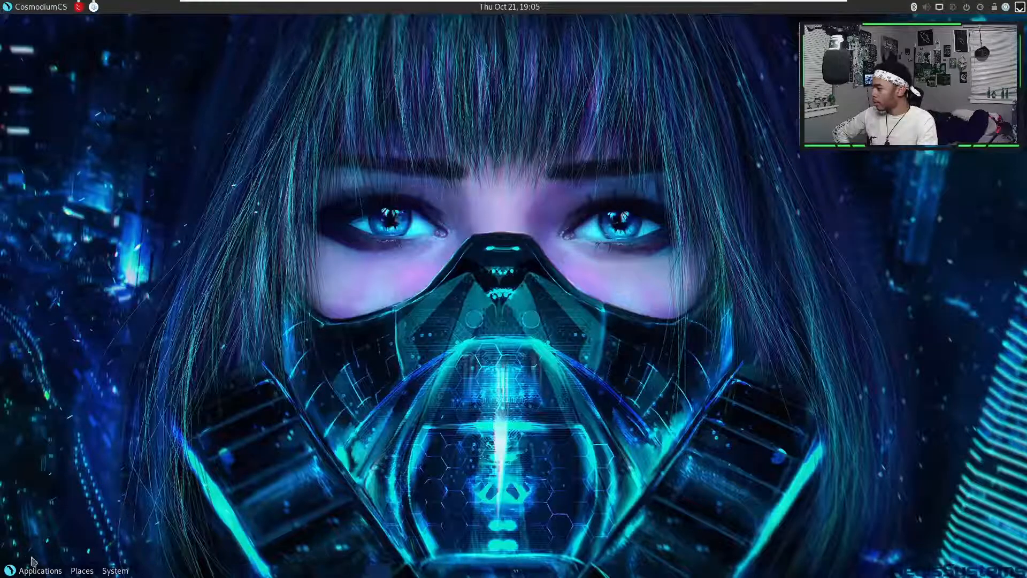
right_click(352, 574)
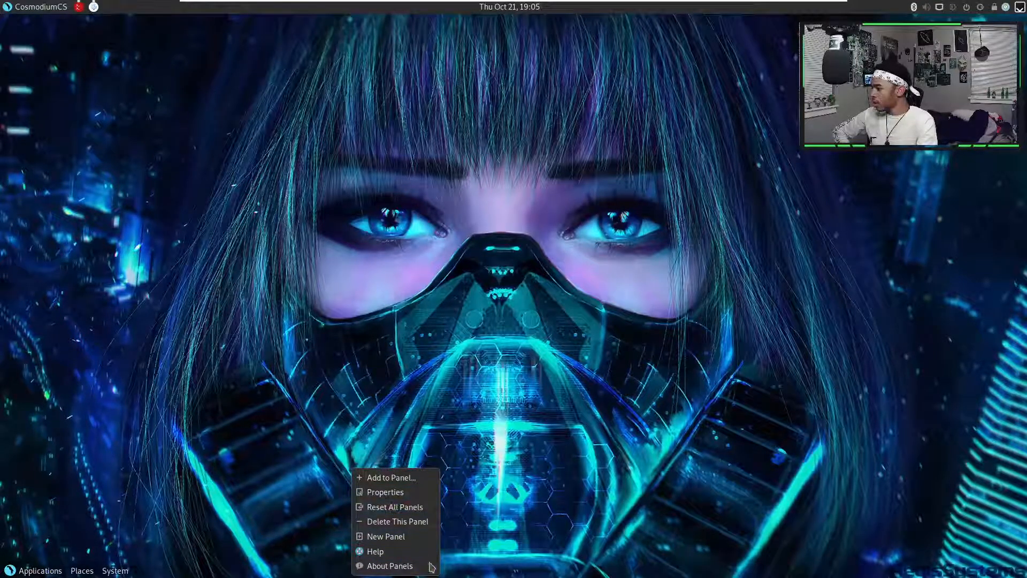
left_click(497, 566)
right_click(342, 574)
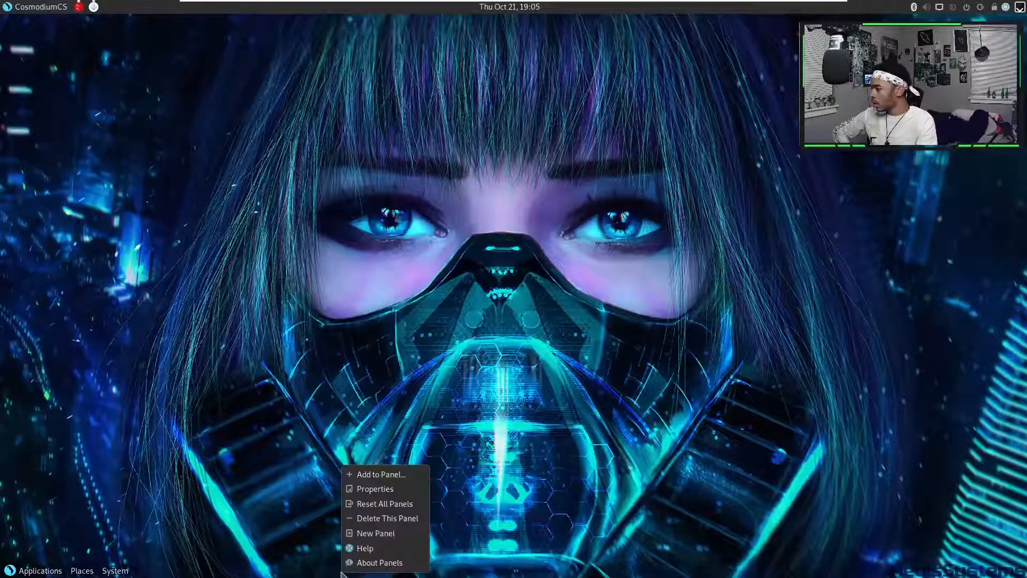
left_click(333, 569)
right_click(339, 573)
left_click(336, 571)
right_click(334, 571)
left_click(331, 573)
right_click(321, 572)
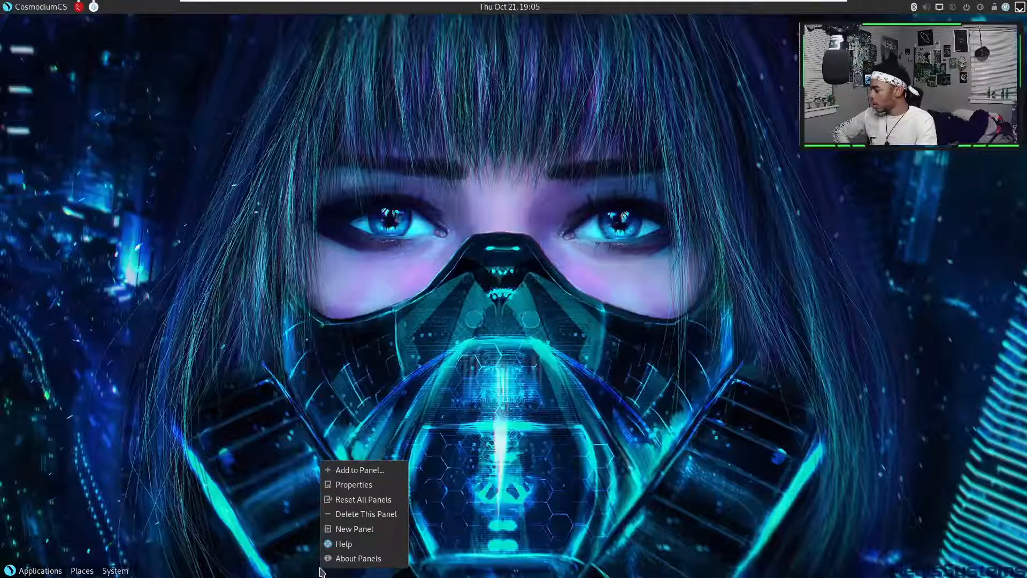
left_click(321, 571)
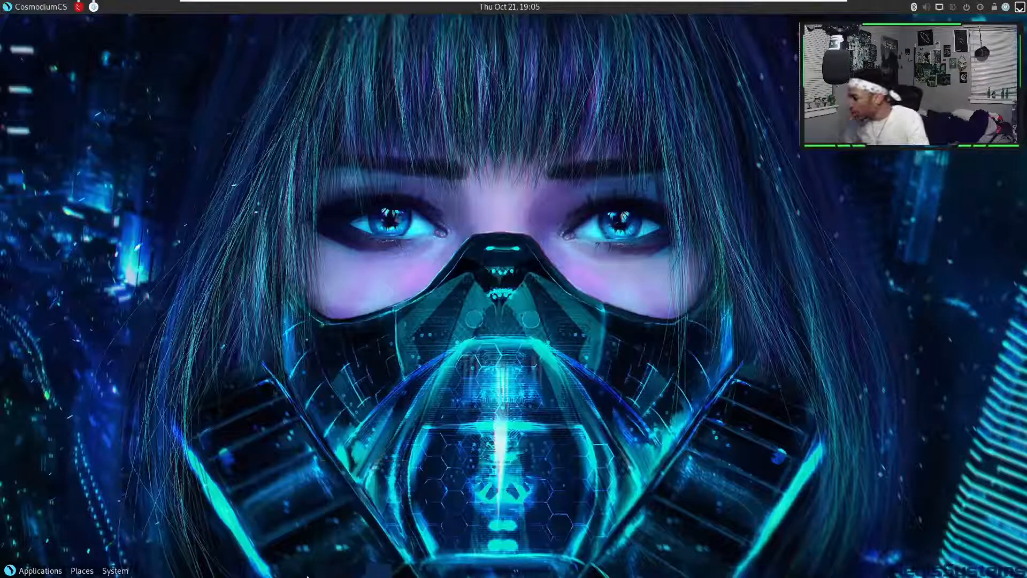
- Move the Workspace Switcher to the right end of the bottom panel
right_click(370, 575)
left_click(369, 574)
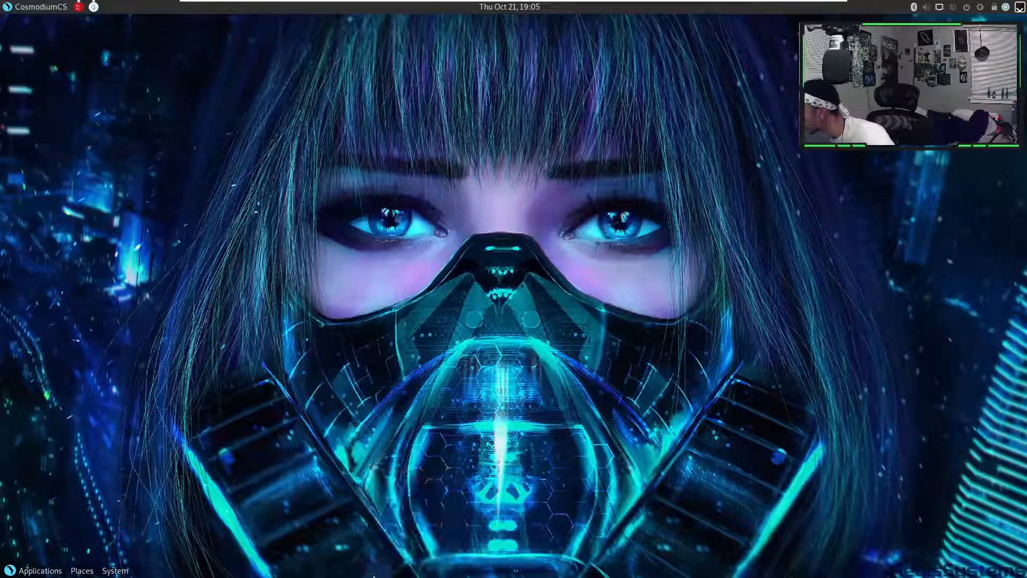
right_click(369, 573)
left_click(389, 539)
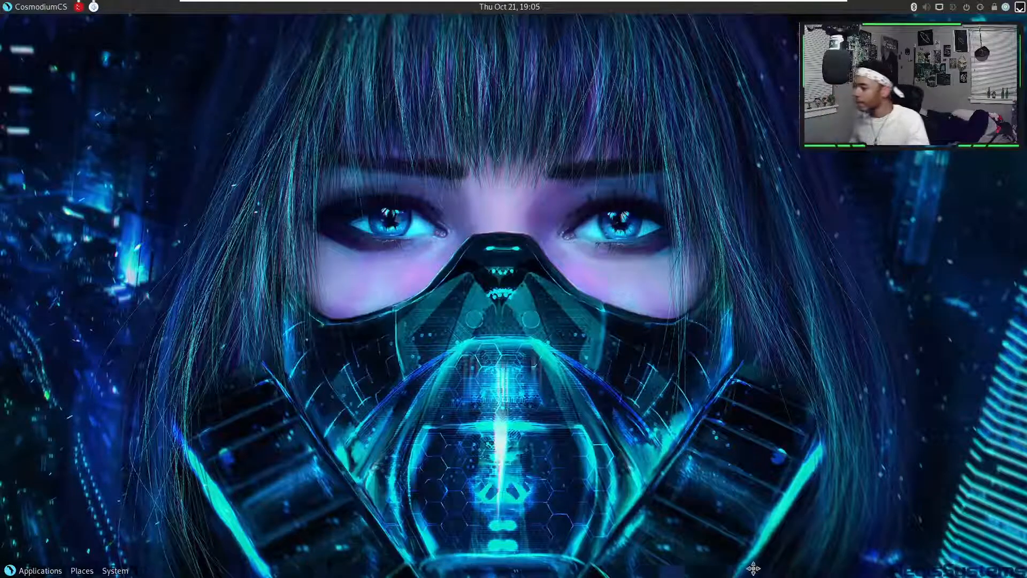
left_click(1011, 563)
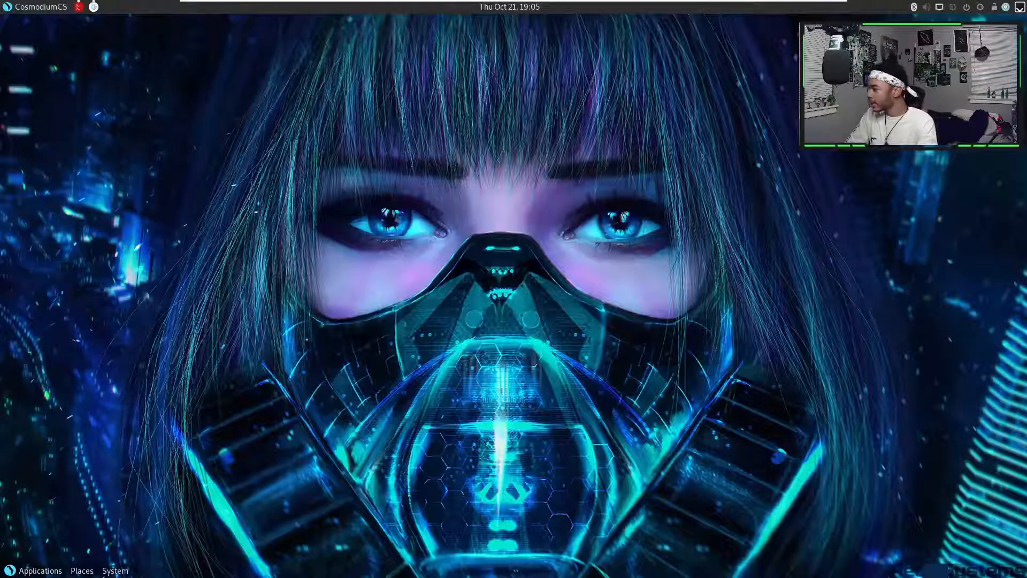
- Lock the Classic Menu and the Workspace Switcher in place on the bottom panel
right_click(60, 574)
left_click(99, 558)
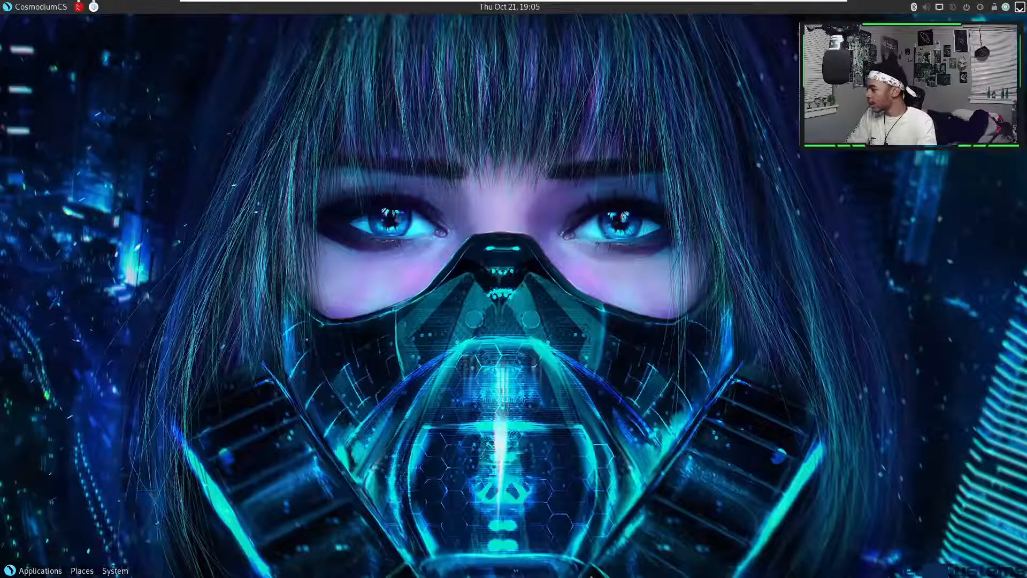
right_click(949, 574)
left_click(955, 556)
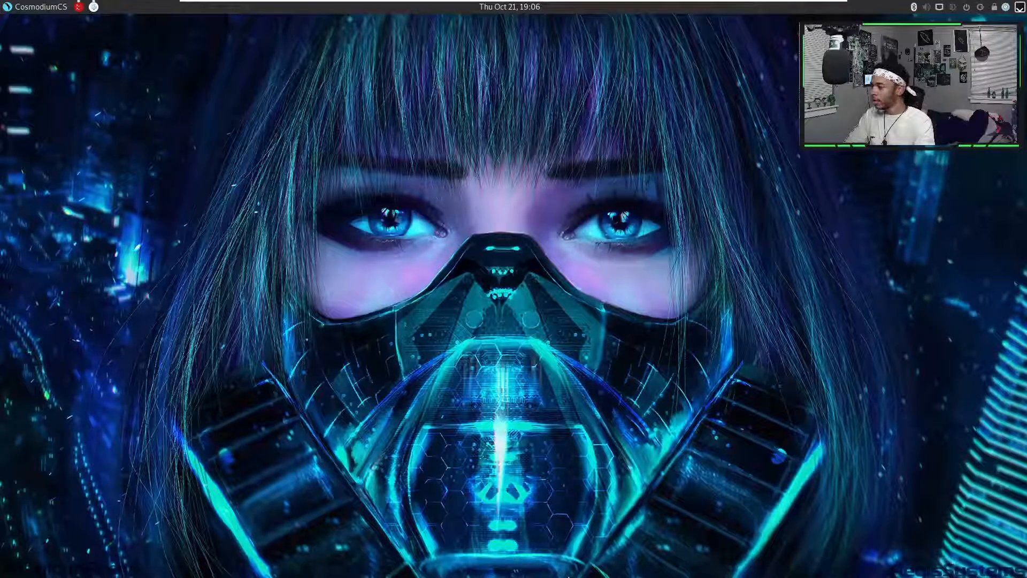
mouse_move(589, 575)
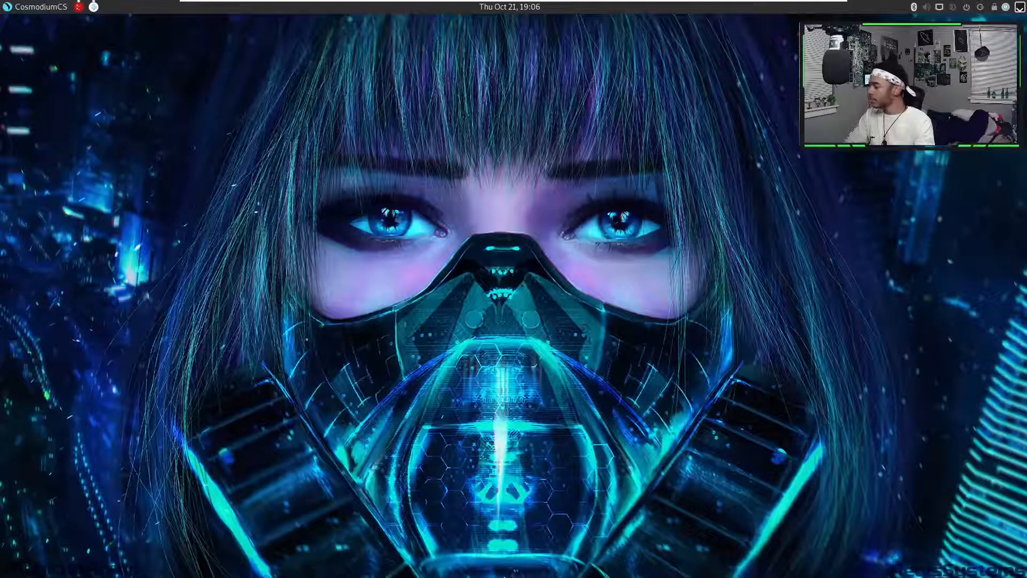
- Set the top panel's solid background color to black and close its properties
right_click(353, 8)
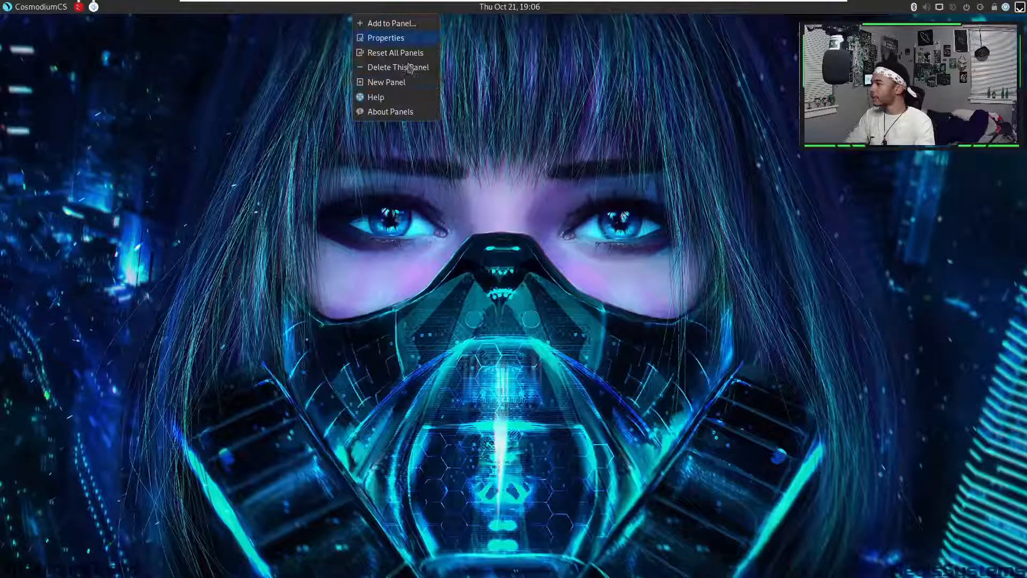
left_click(400, 38)
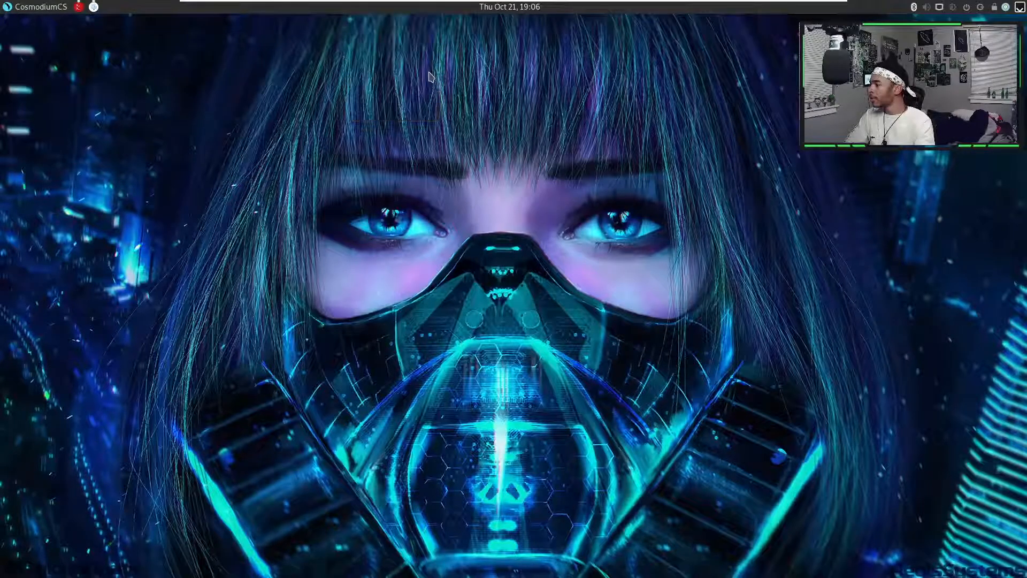
left_click(517, 228)
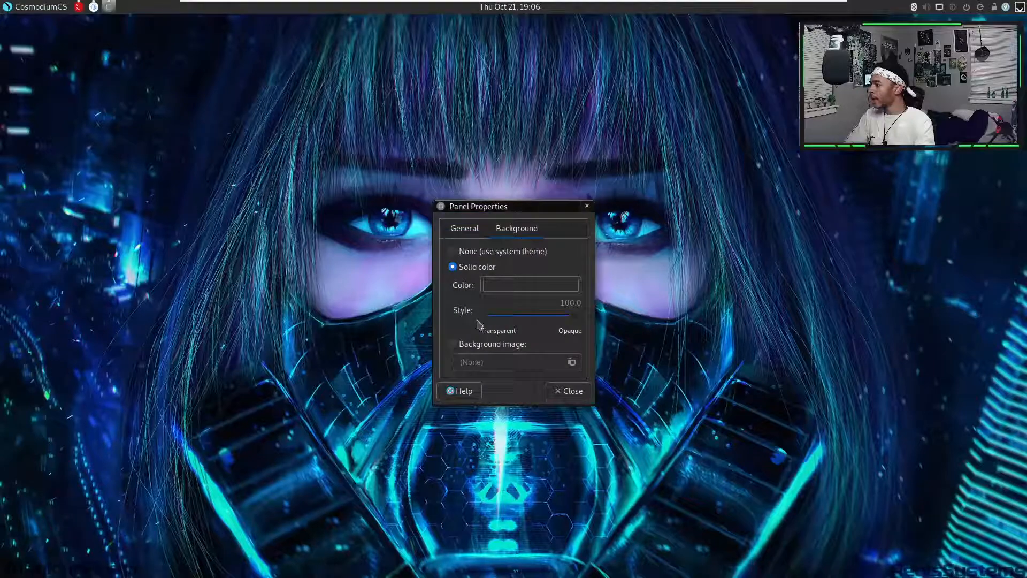
left_click(499, 290)
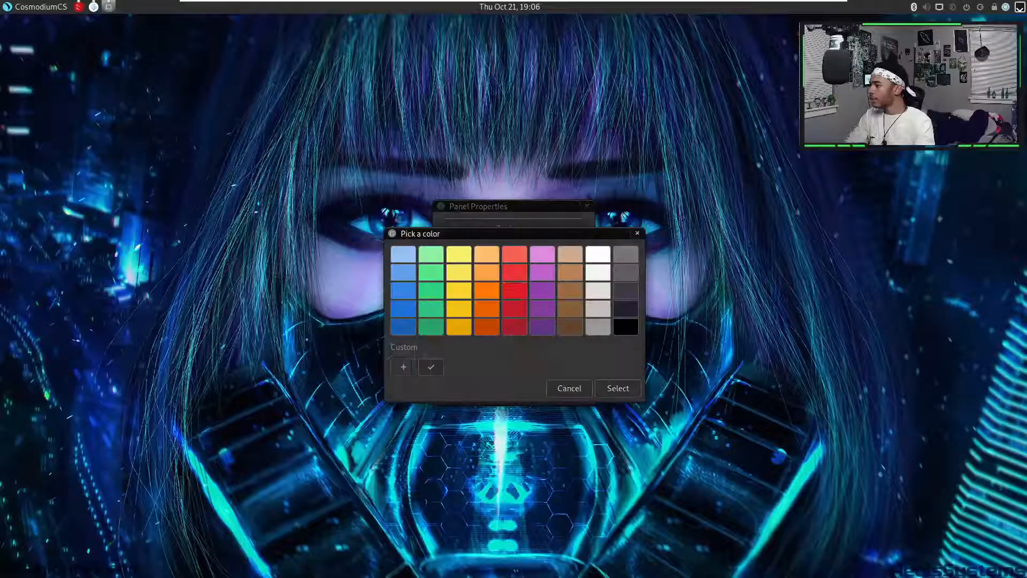
left_click(616, 395)
left_click(582, 396)
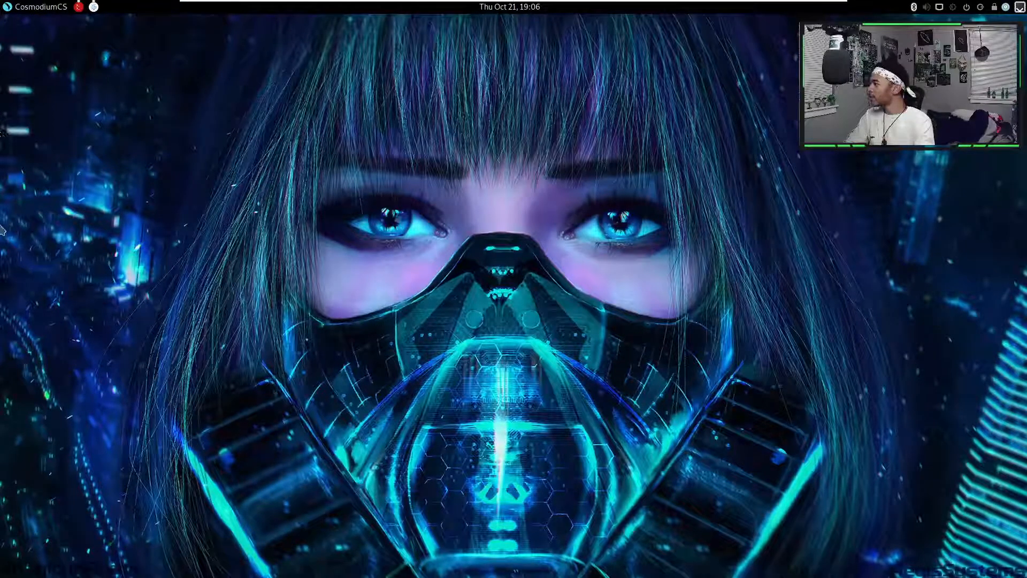
- Create a new panel and set its orientation to Left
right_click(275, 11)
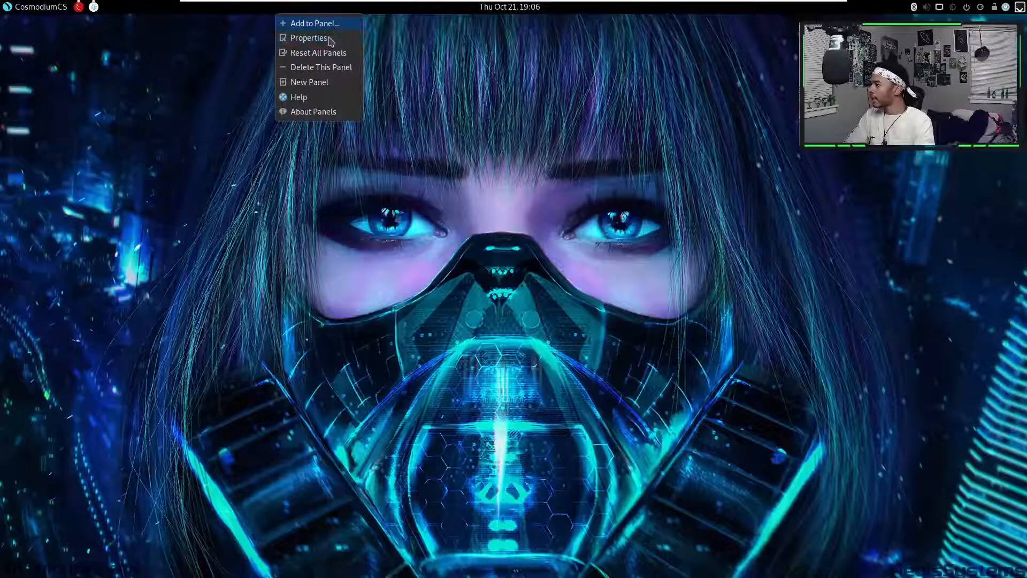
left_click(323, 86)
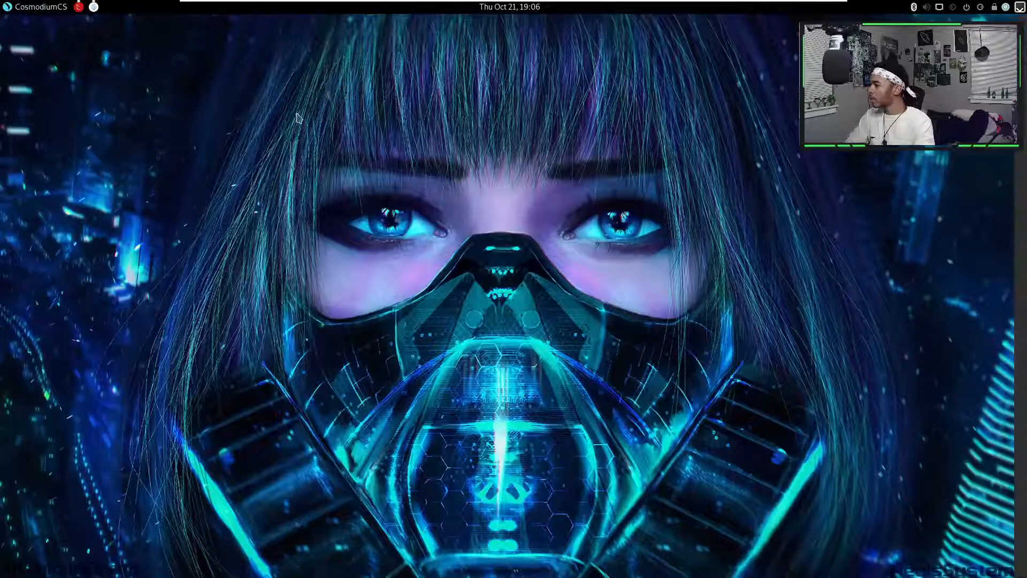
right_click(1017, 200)
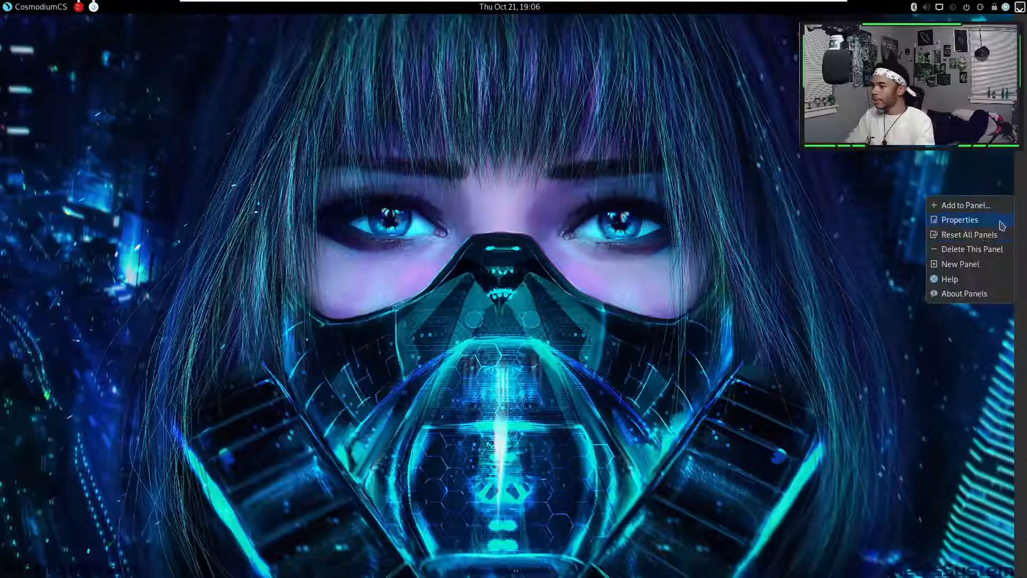
left_click(962, 220)
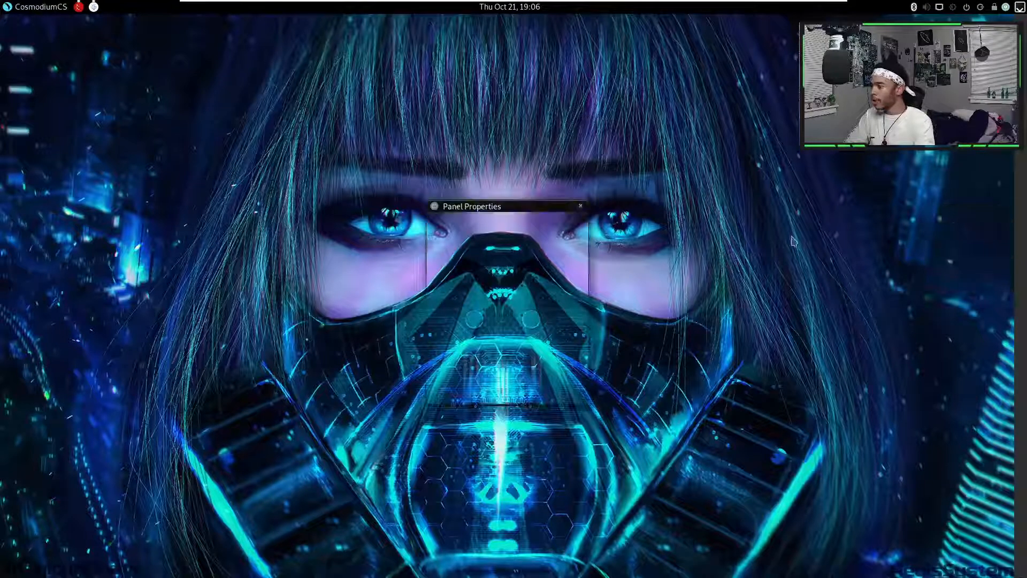
left_click(531, 256)
left_click(511, 239)
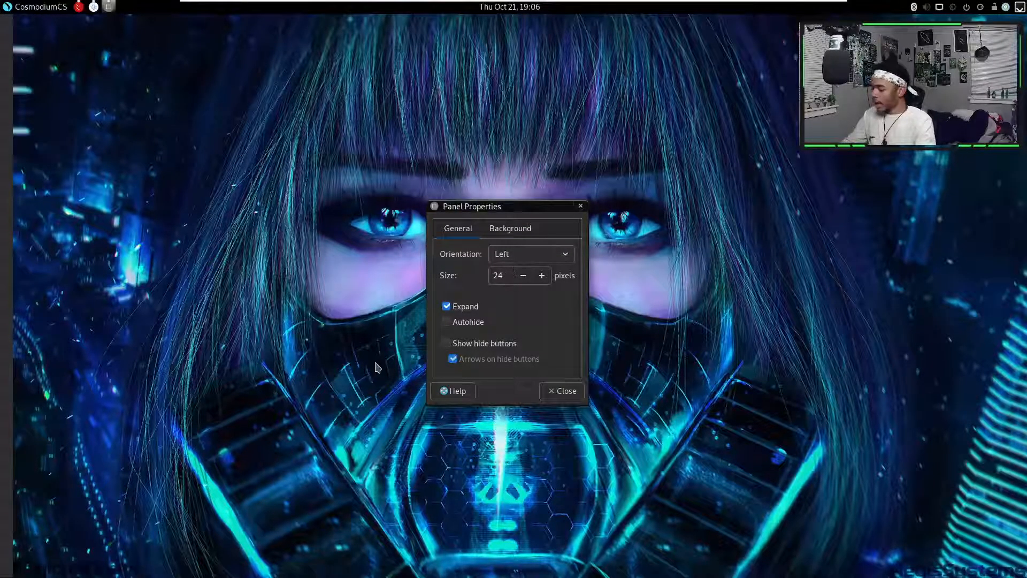
- Check the left panel size in parrot-setup.md, set the new panel's size to 55 pixels, and enable autohide
key("alt+Tab")
key("alt+Tab")
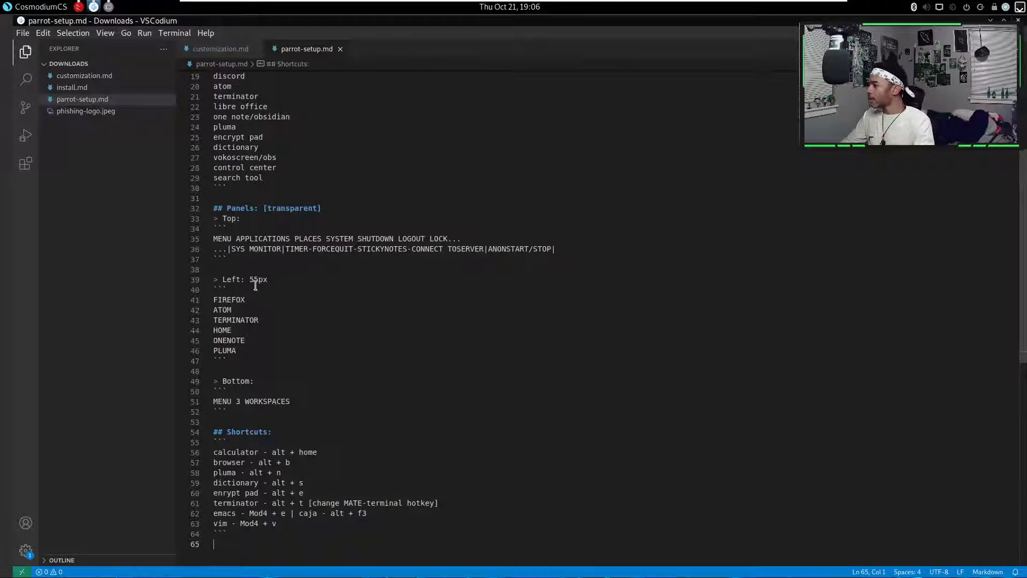
key("alt+Tab")
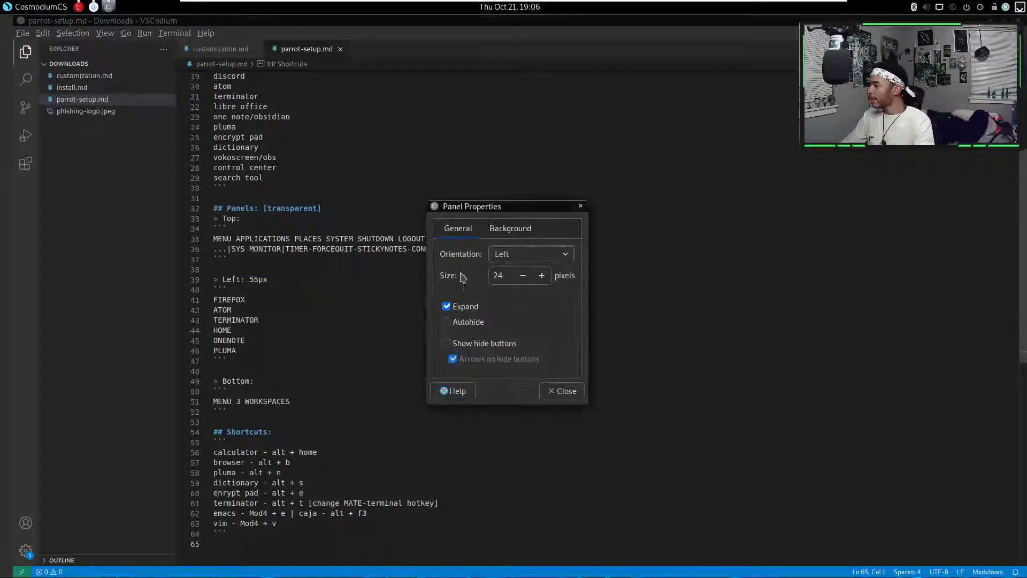
left_click(503, 274)
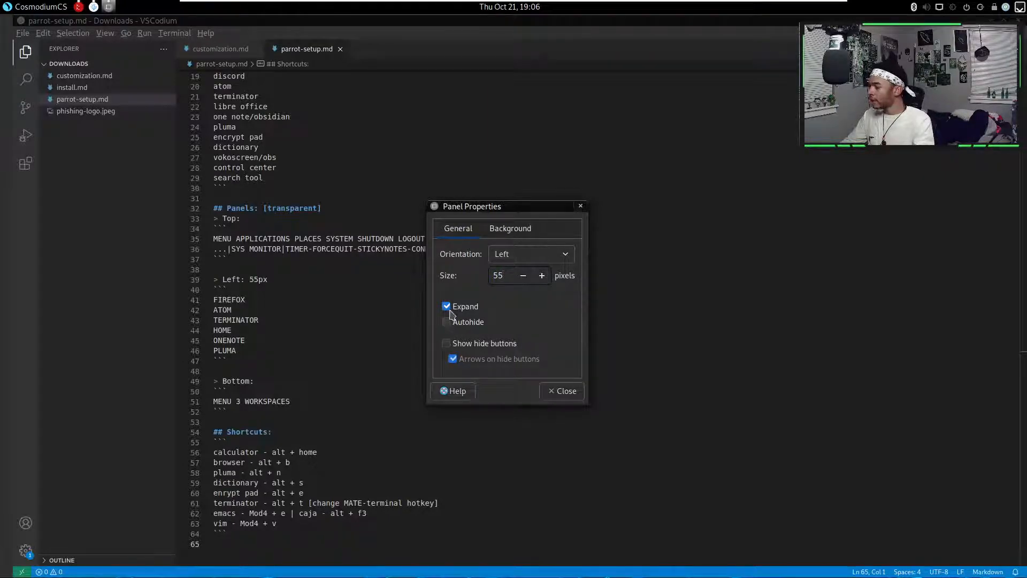
left_click(446, 322)
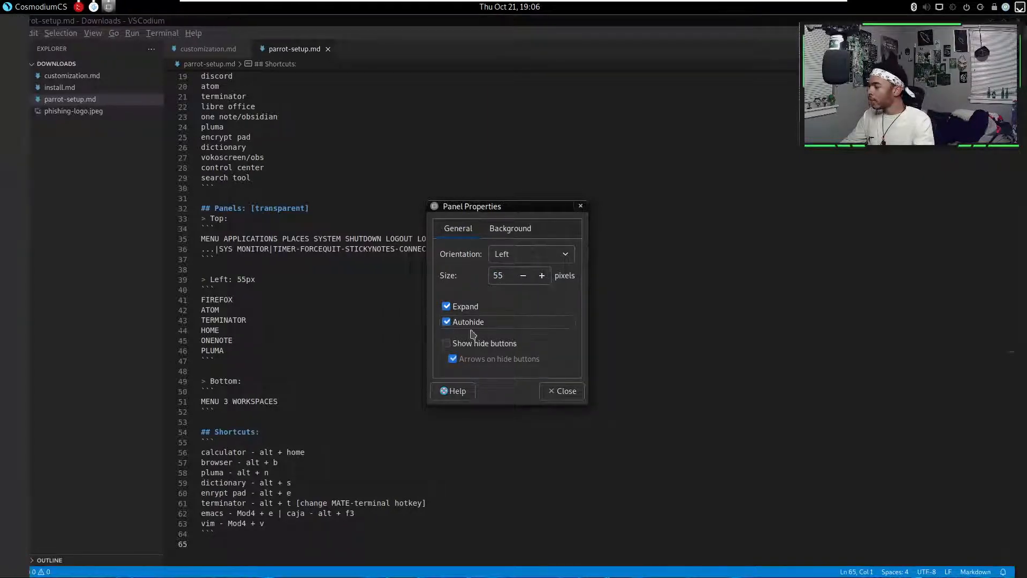
- Give the left panel a solid color background with fully transparent style
left_click(511, 229)
left_click(469, 269)
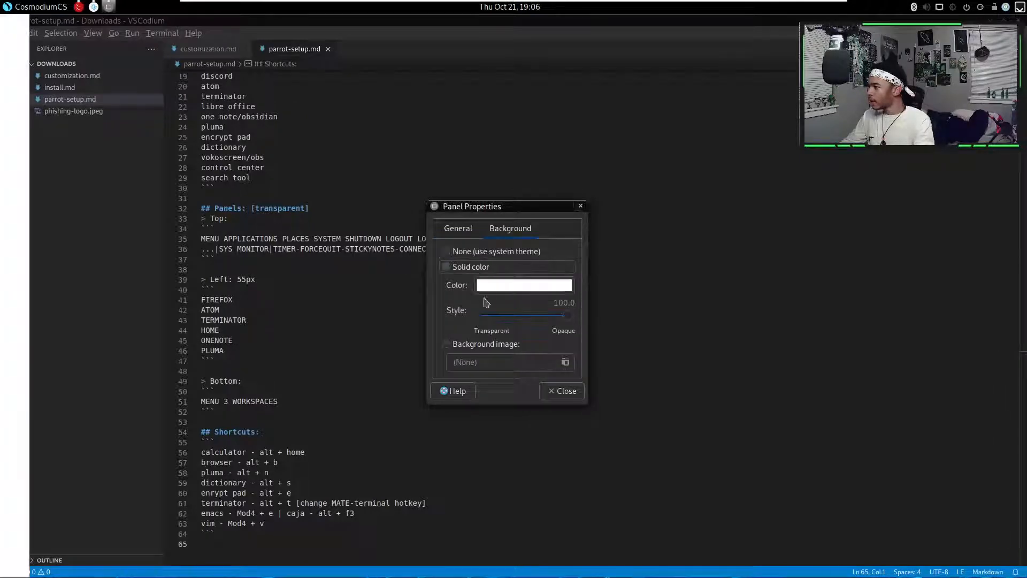
left_click_drag(568, 321, 424, 321)
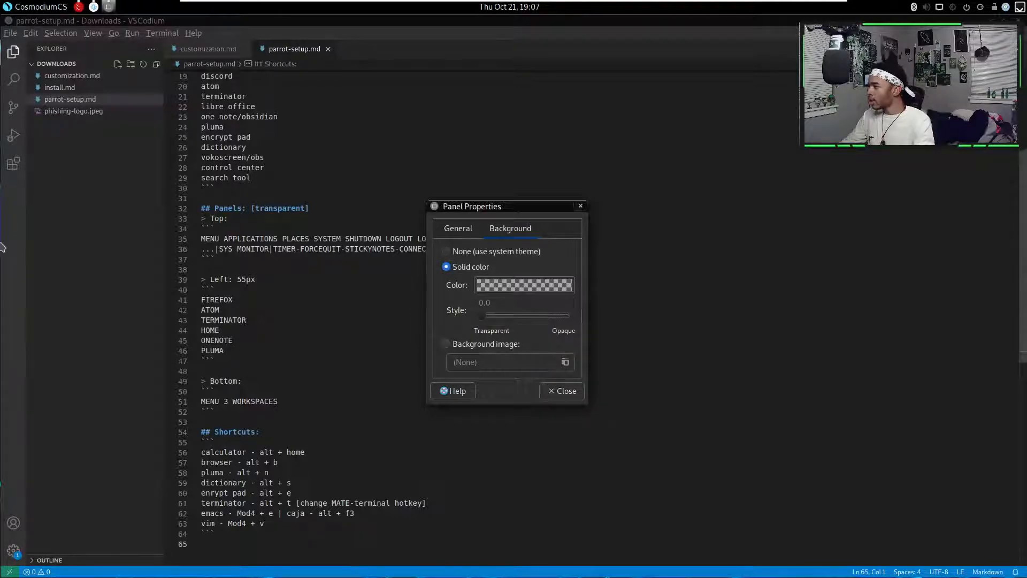
right_click(2, 267)
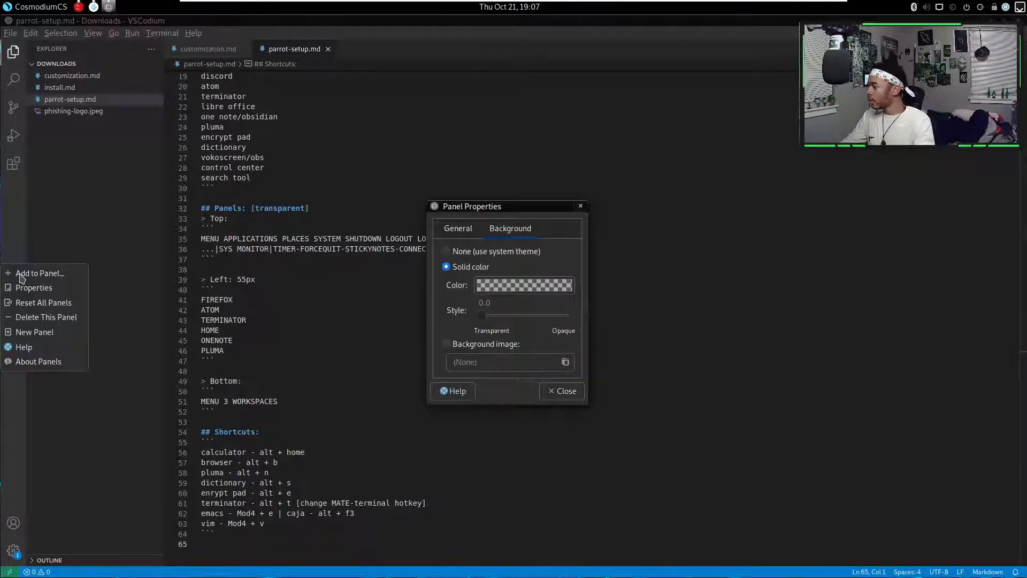
left_click(21, 274)
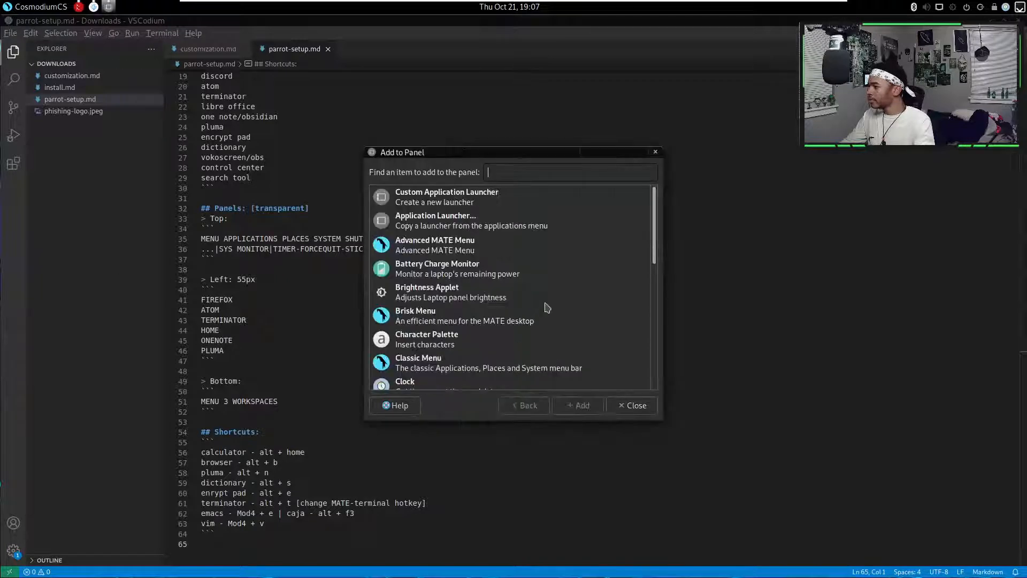
left_click(629, 408)
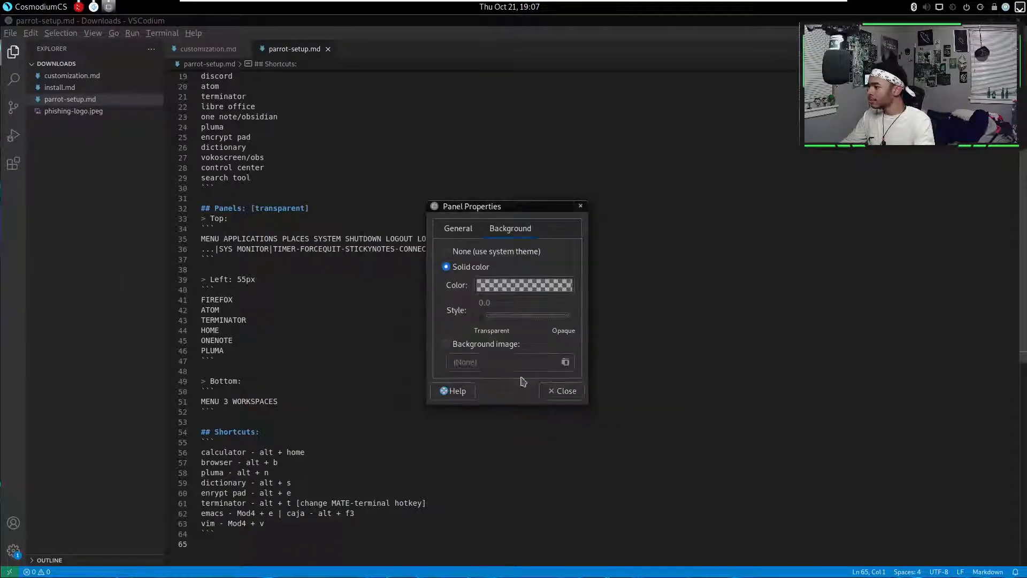
- Close the panel properties and try to add the Firefox launcher from the menu favorites to the left panel
left_click(560, 391)
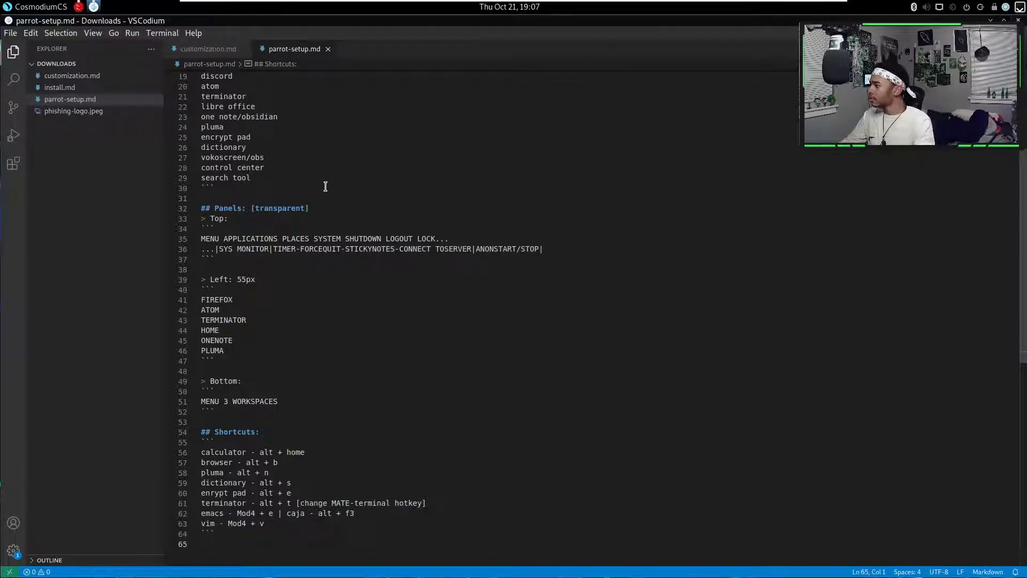
key("super")
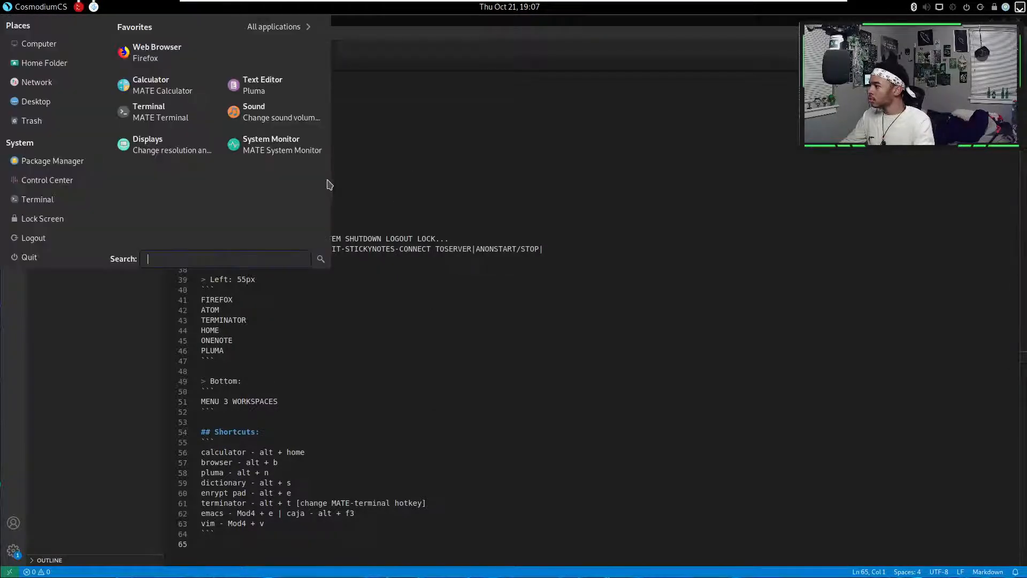
left_click_drag(148, 52, 3, 315)
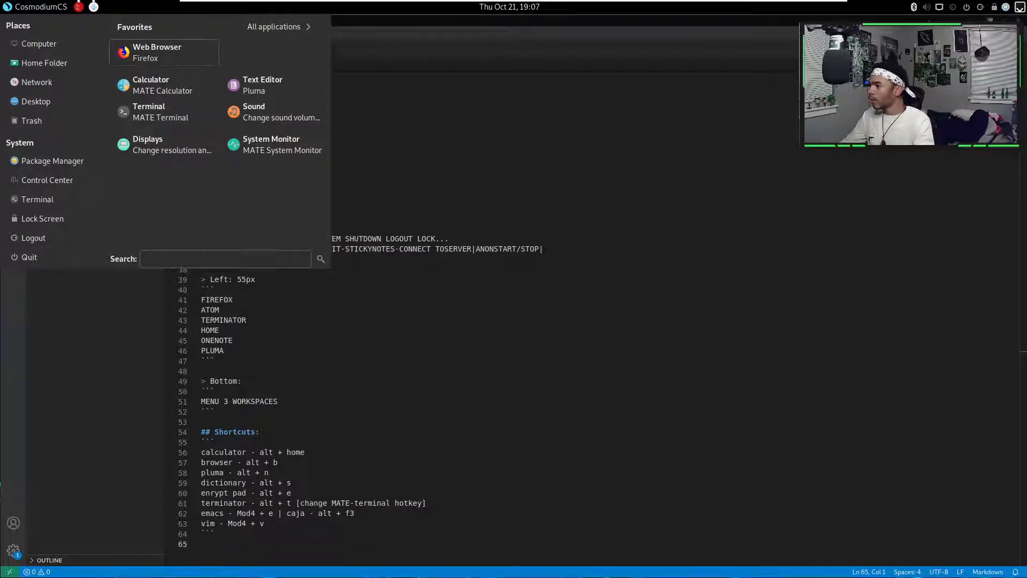
- Show the desktop and turn off autohide for the left panel
left_click(1020, 7)
right_click(2, 403)
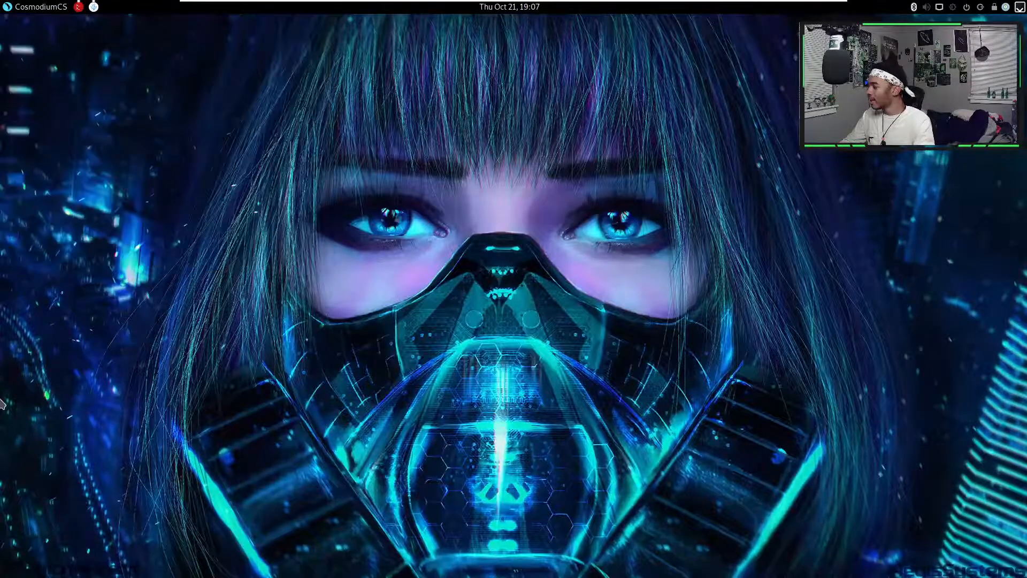
left_click(34, 423)
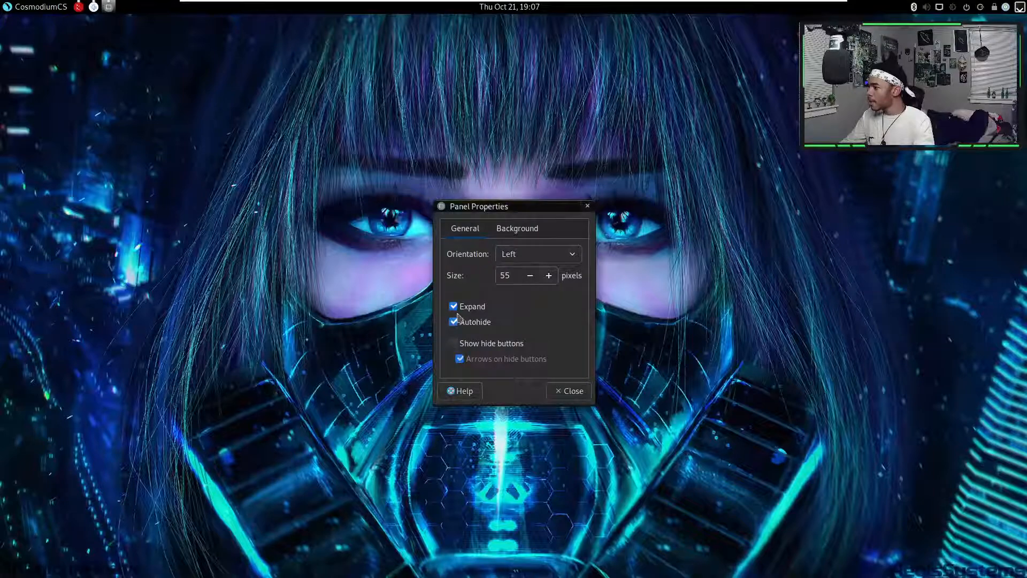
left_click(453, 322)
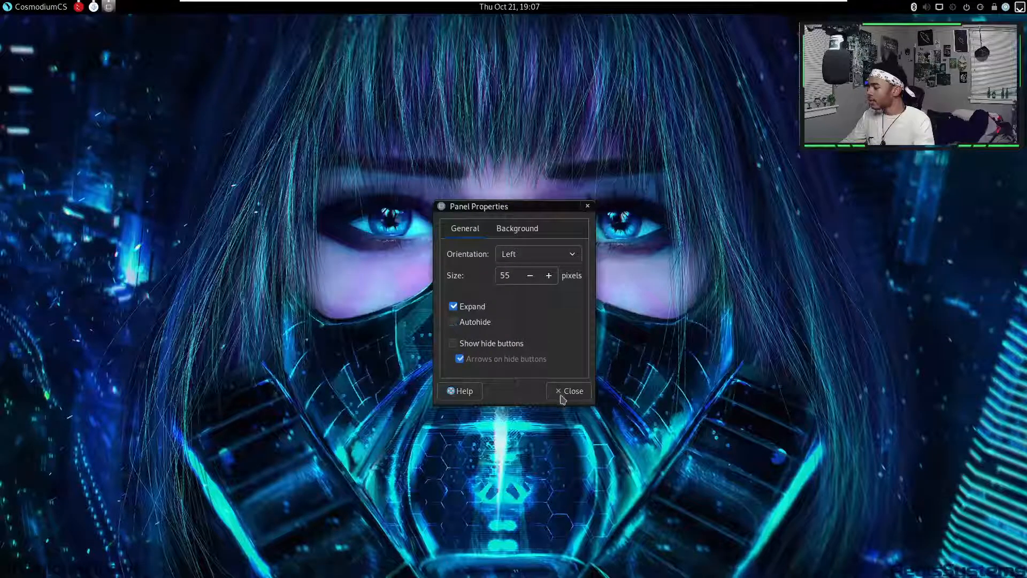
left_click(568, 391)
- Add the Firefox and Pluma launchers from the menu favorites to the left panel
right_click(11, 307)
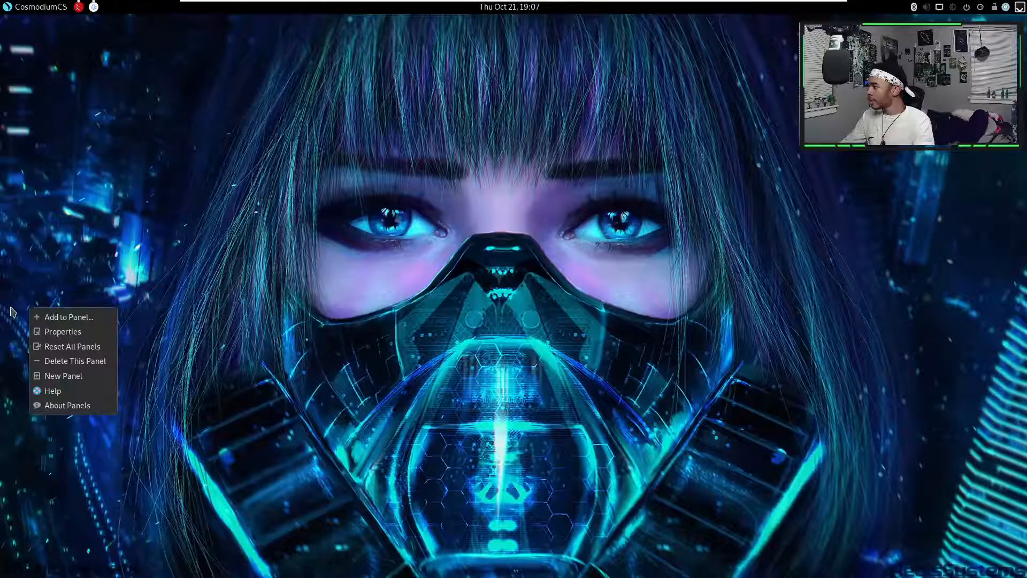
left_click(47, 318)
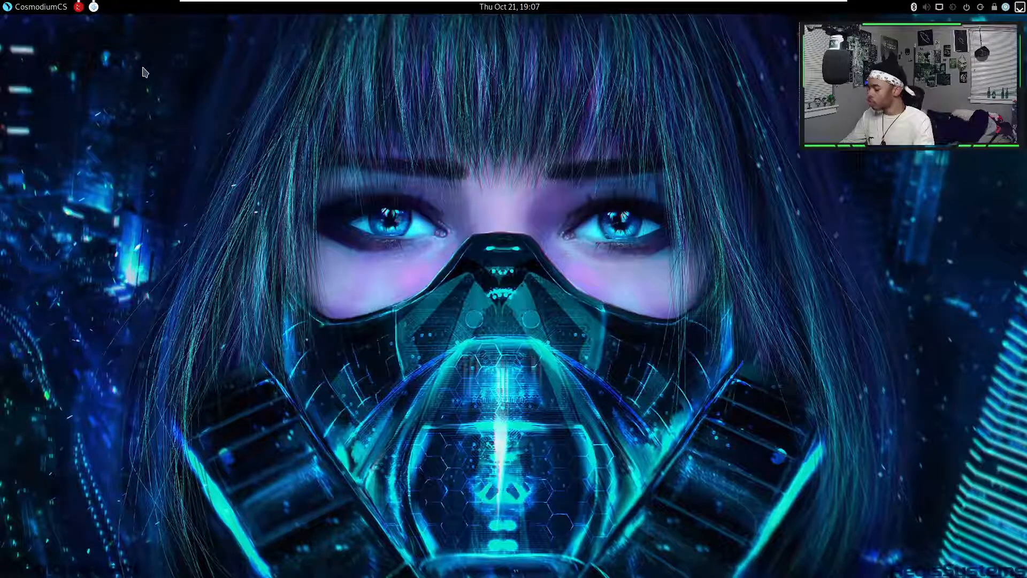
key("super")
left_click_drag(150, 53, 9, 338)
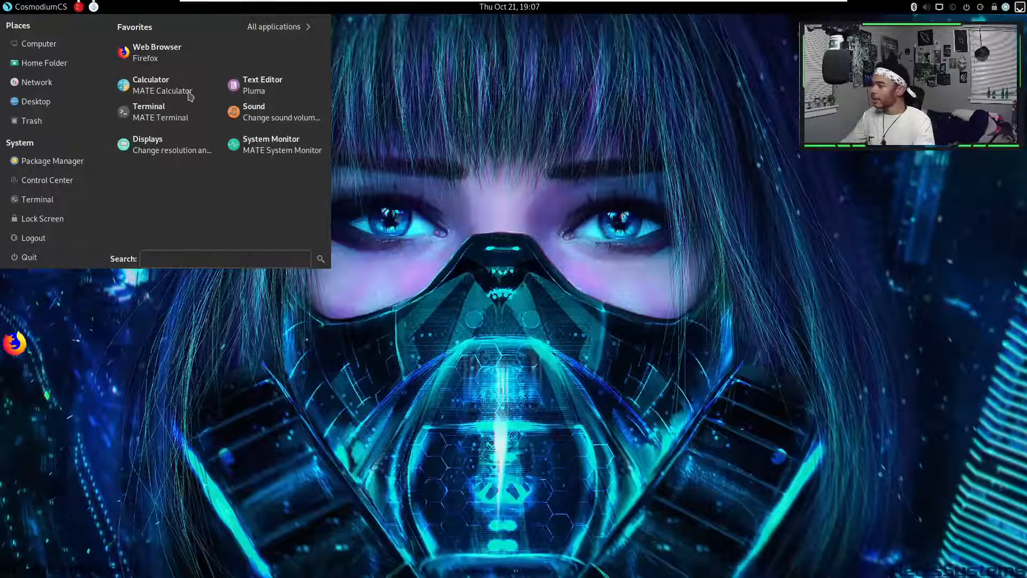
left_click_drag(263, 86, 13, 379)
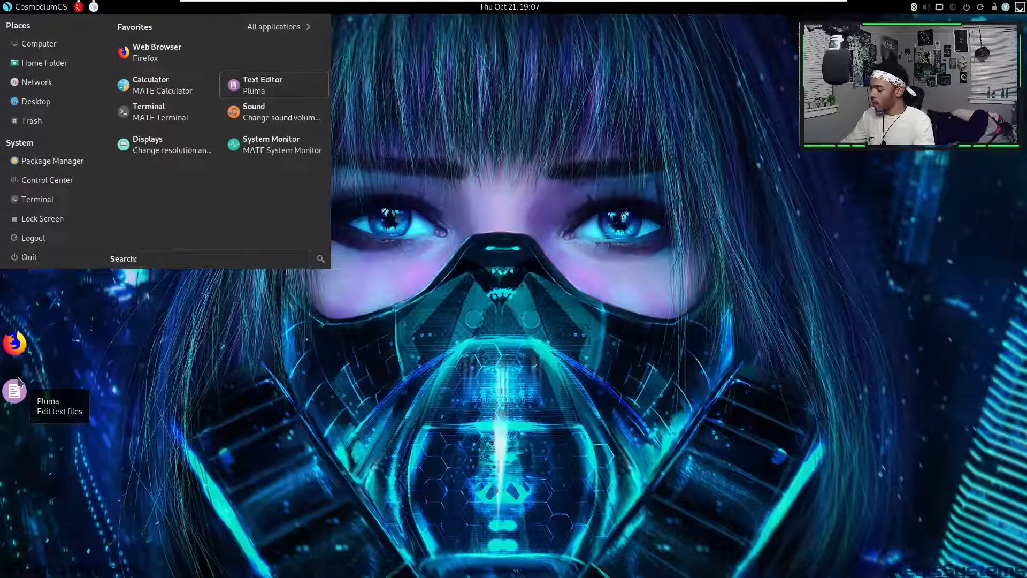
- Check the launcher list in parrot-setup.md and add the VSCodium launcher from the application menu to the left panel below Pluma
key("alt+Tab")
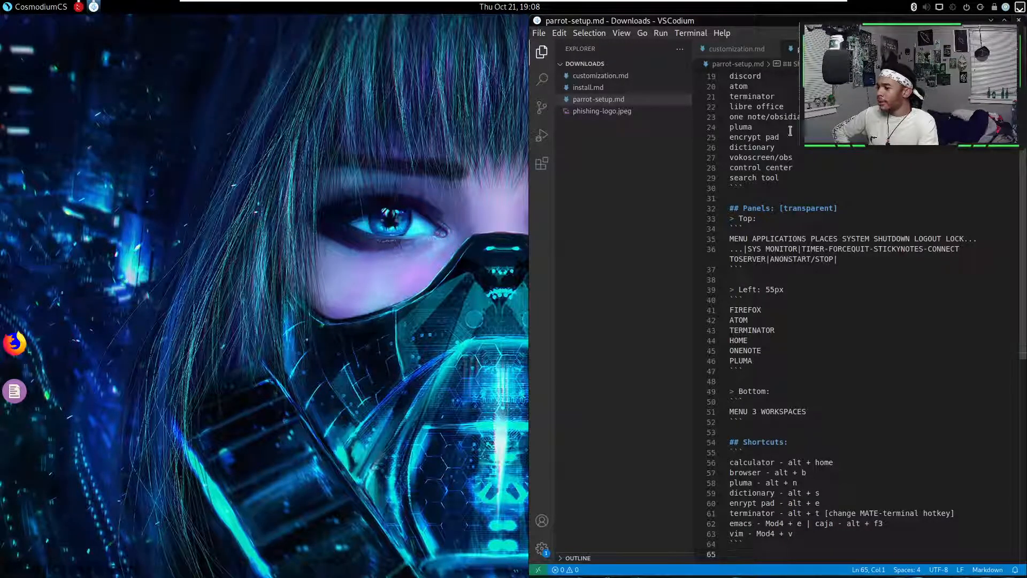
scroll(786, 122, "up", 6)
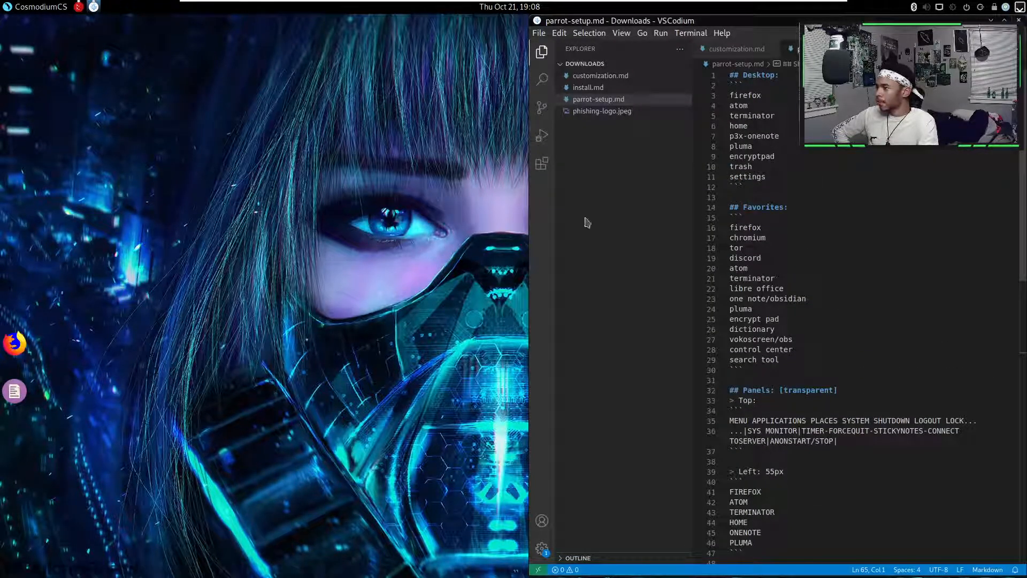
scroll(800, 351, "down", 3)
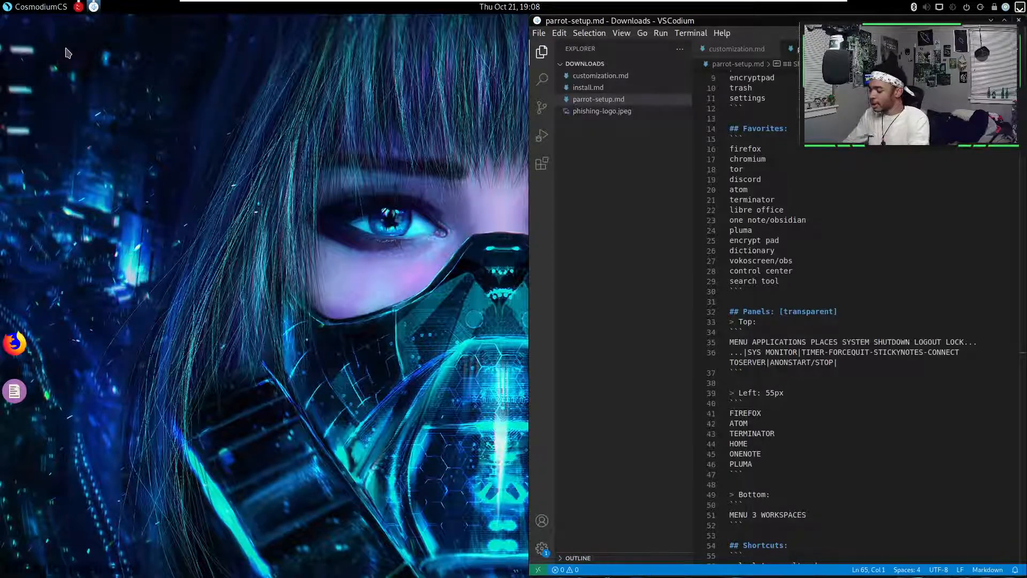
key("super")
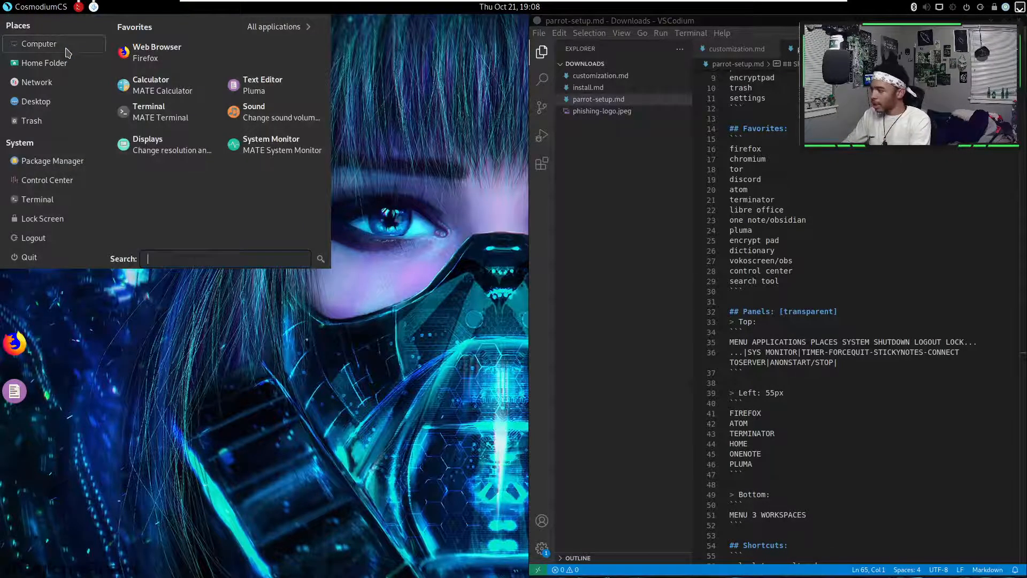
type("codium")
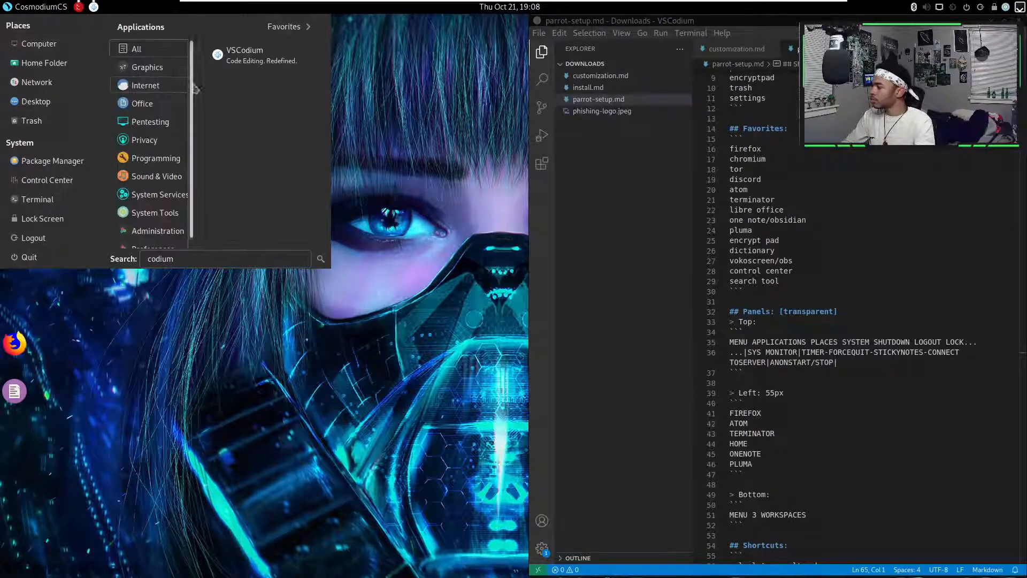
left_click(144, 67)
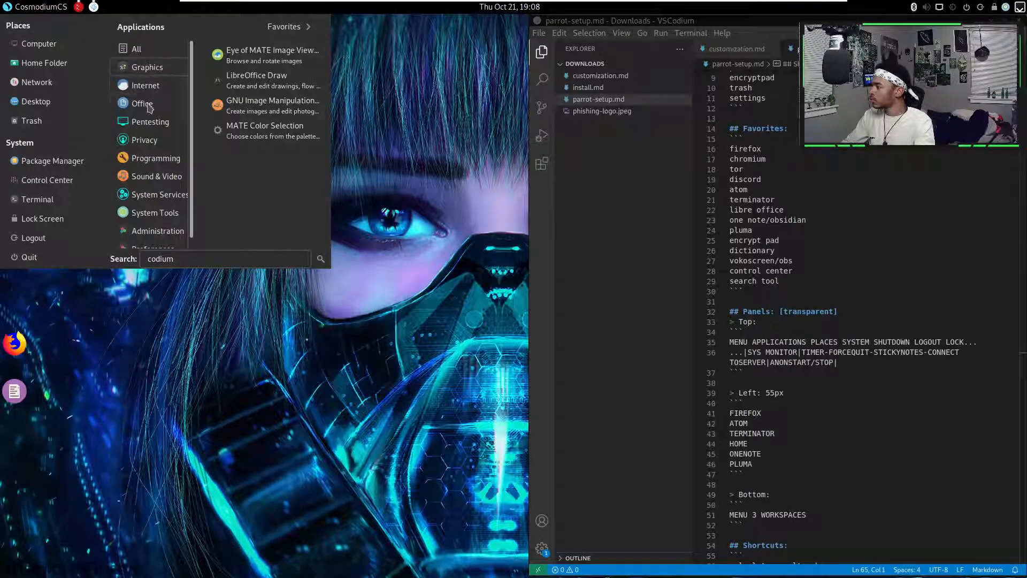
mouse_move(147, 104)
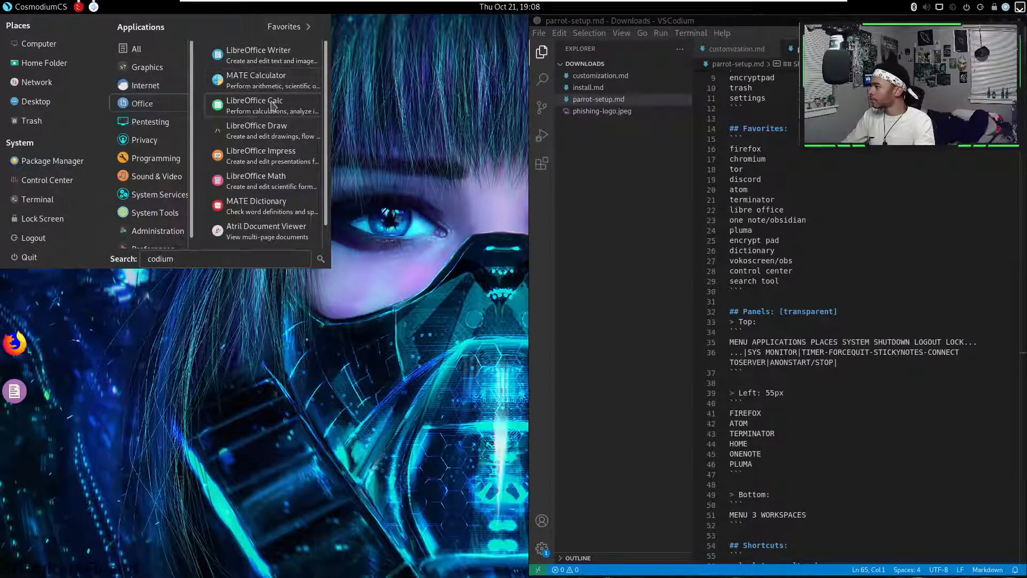
scroll(271, 103, "down", 1)
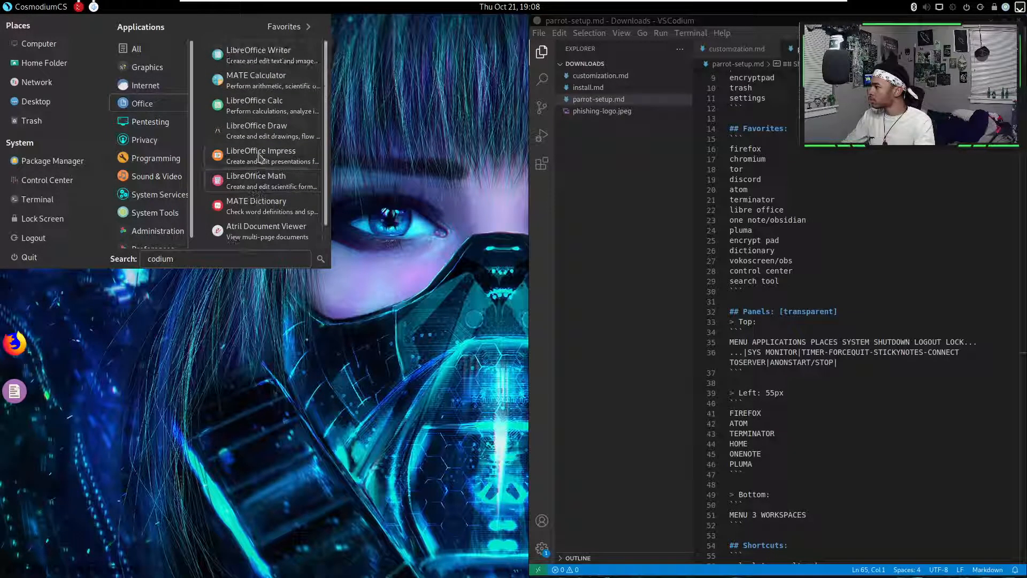
left_click(216, 259)
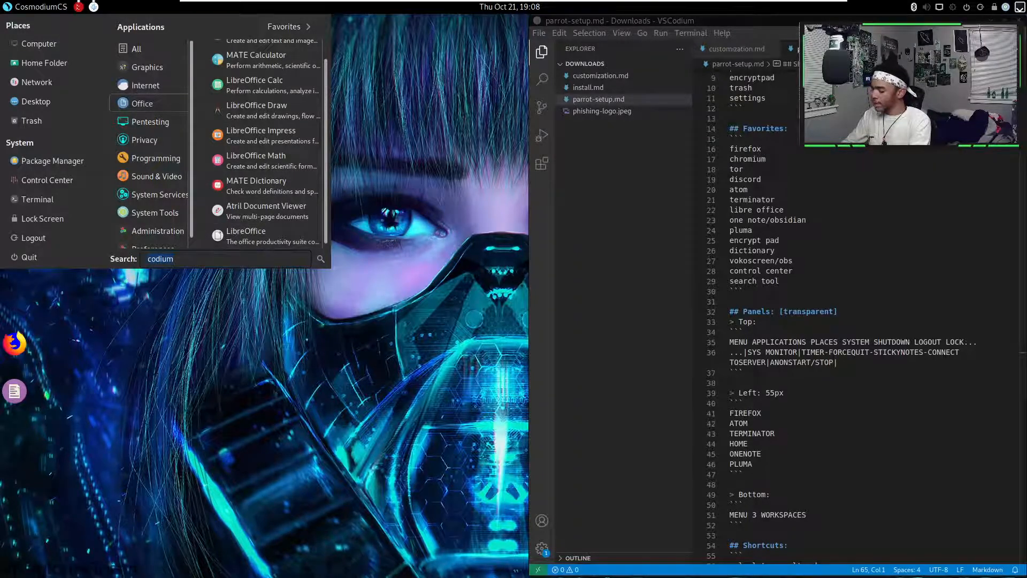
type("vscod")
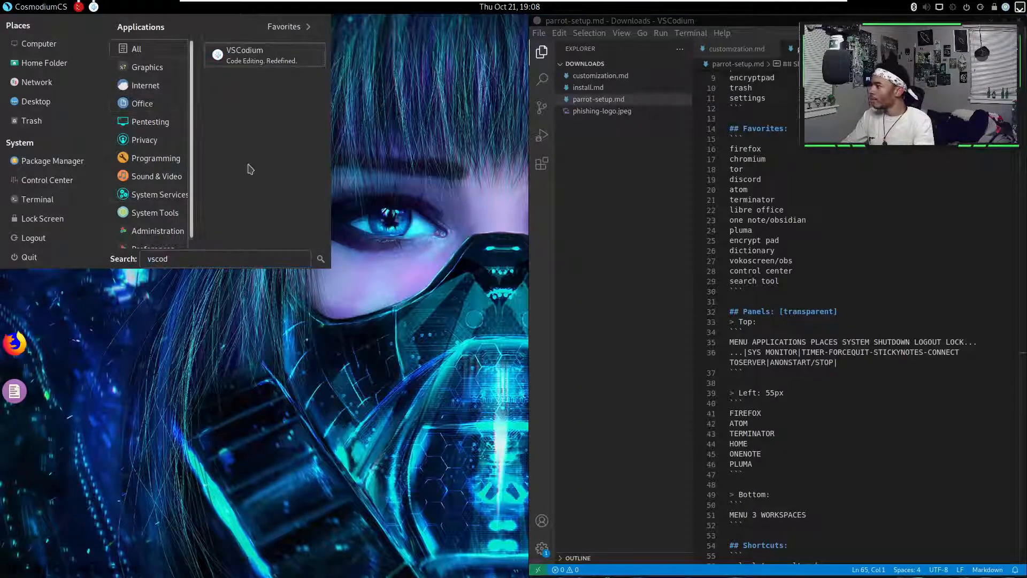
left_click_drag(271, 61, 10, 426)
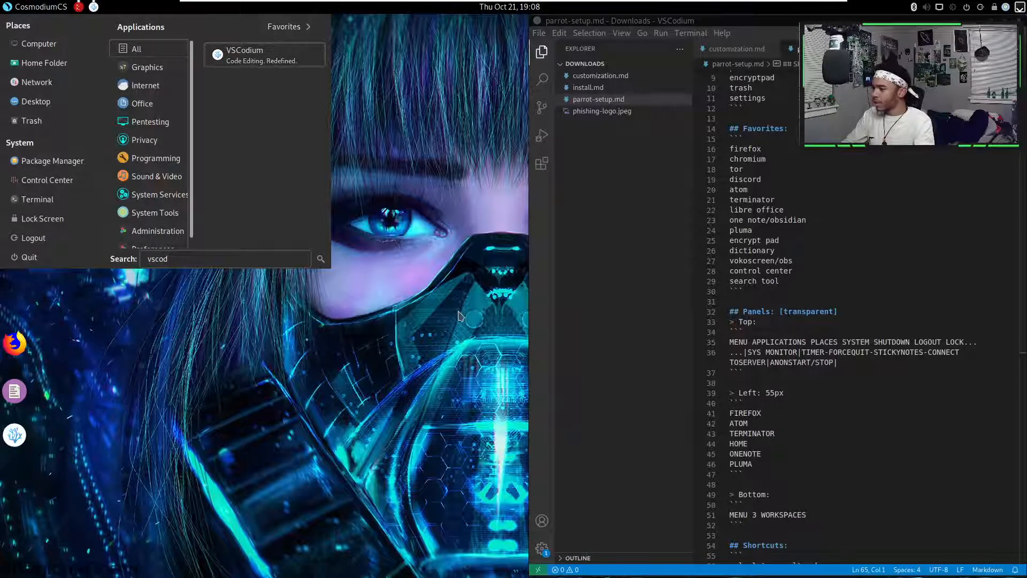
- Find Terminator in the application menu and add its launcher to the left panel below VSCodium
double_click(208, 260)
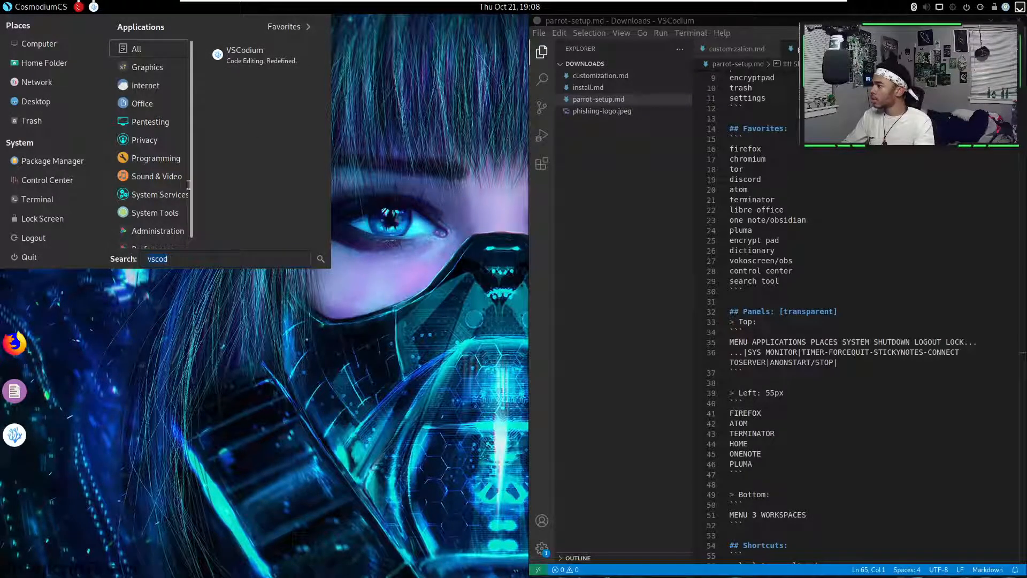
type("termina")
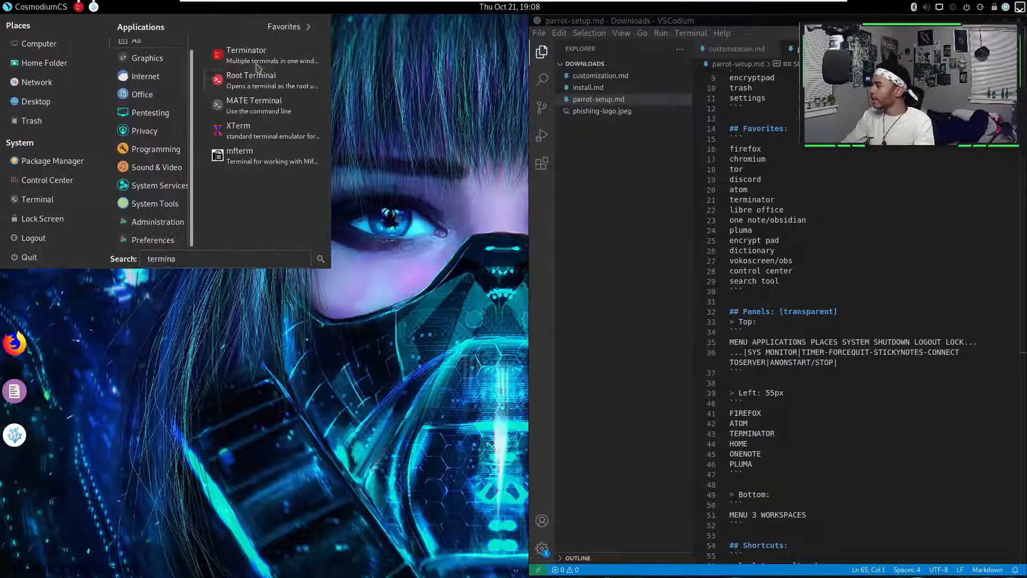
left_click_drag(266, 63, 21, 451)
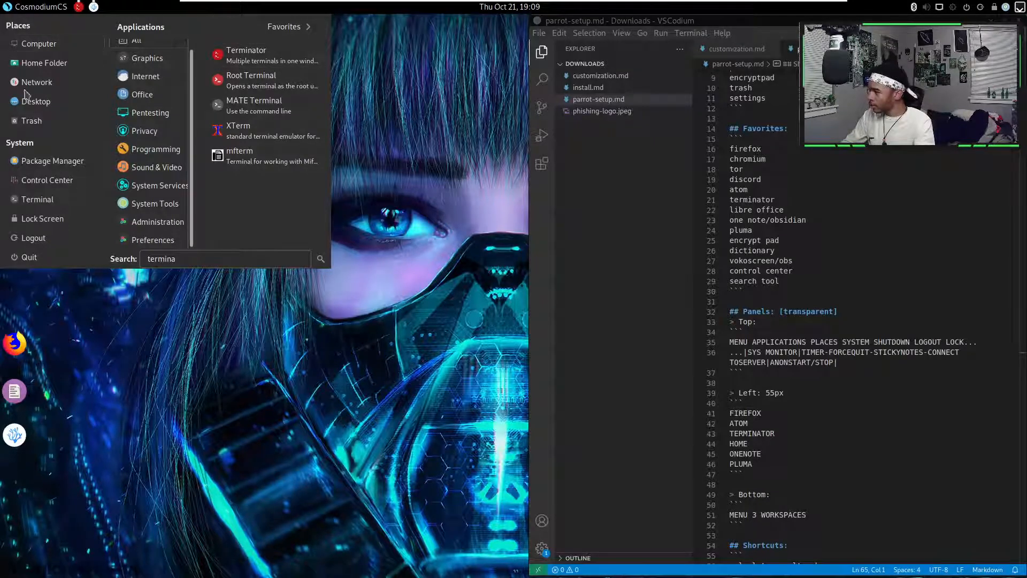
left_click_drag(245, 162, 11, 484)
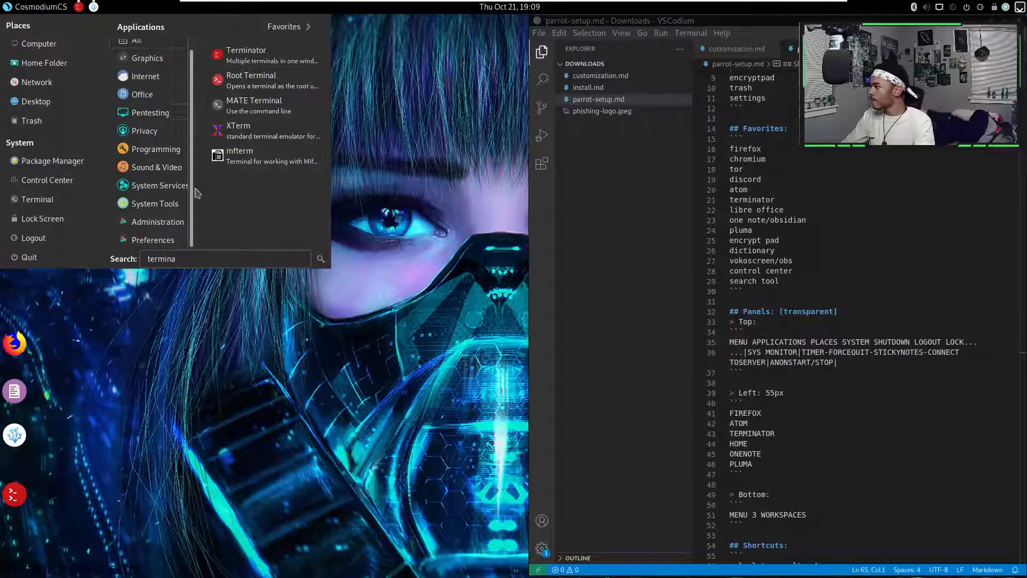
- Find the Caja file manager in the application menu and add its launcher to the left panel above Firefox
double_click(196, 263)
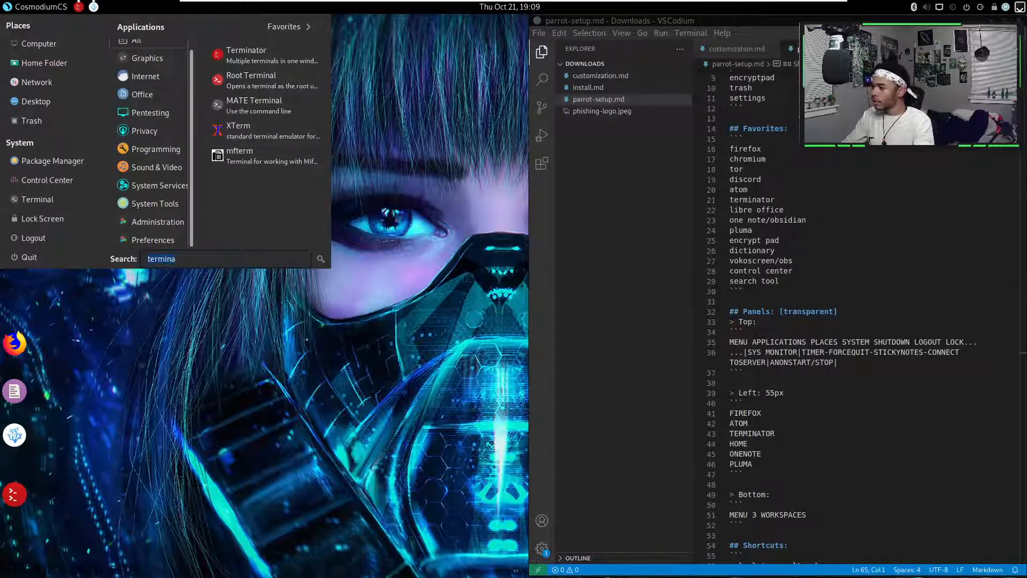
type("caja")
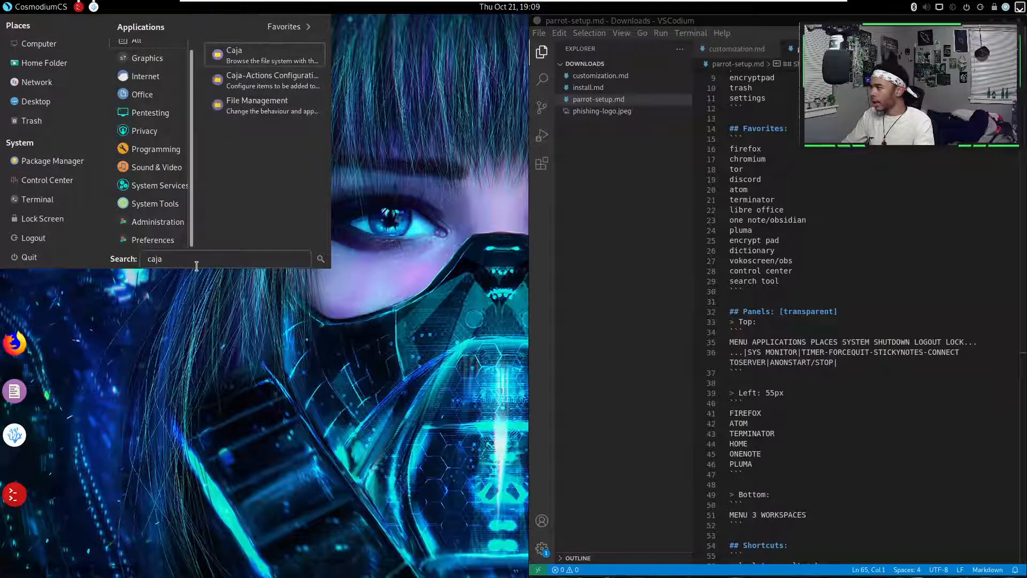
left_click_drag(243, 54, 8, 291)
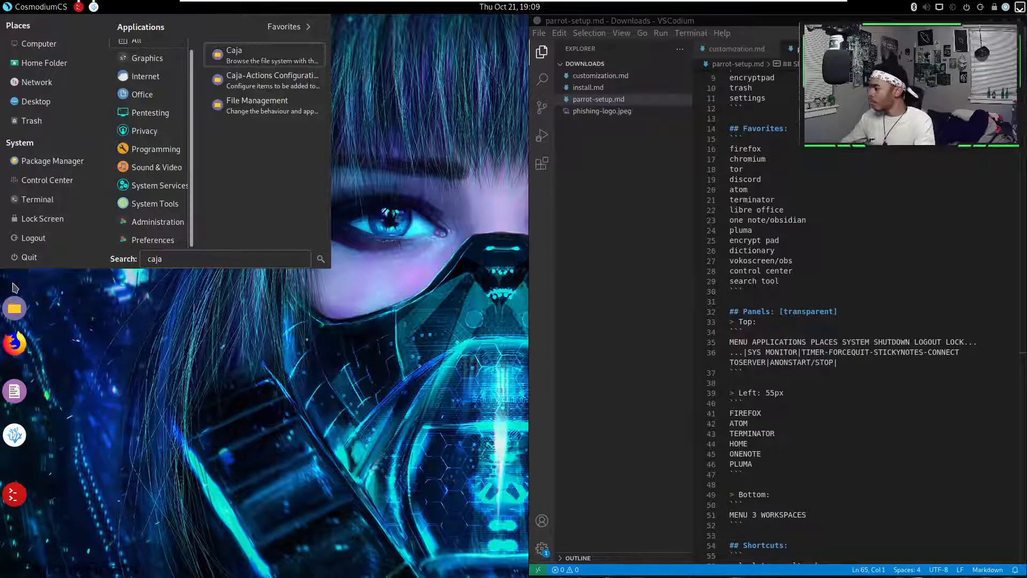
- Look for Obsidian in the application menu by browsing the Preferences category and searching for "obsidian" and "ob"
mouse_move(179, 238)
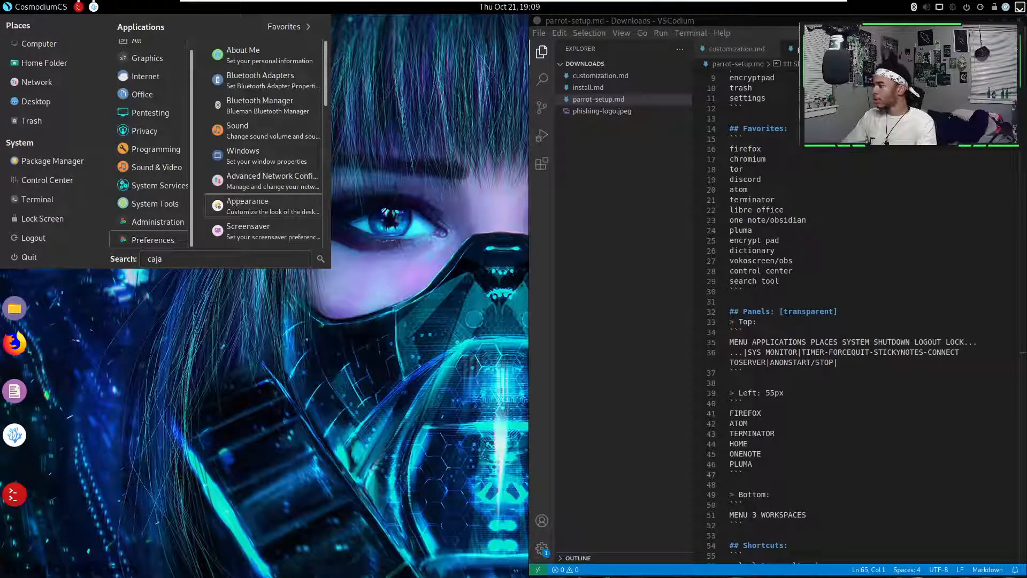
scroll(231, 212, "down", 1)
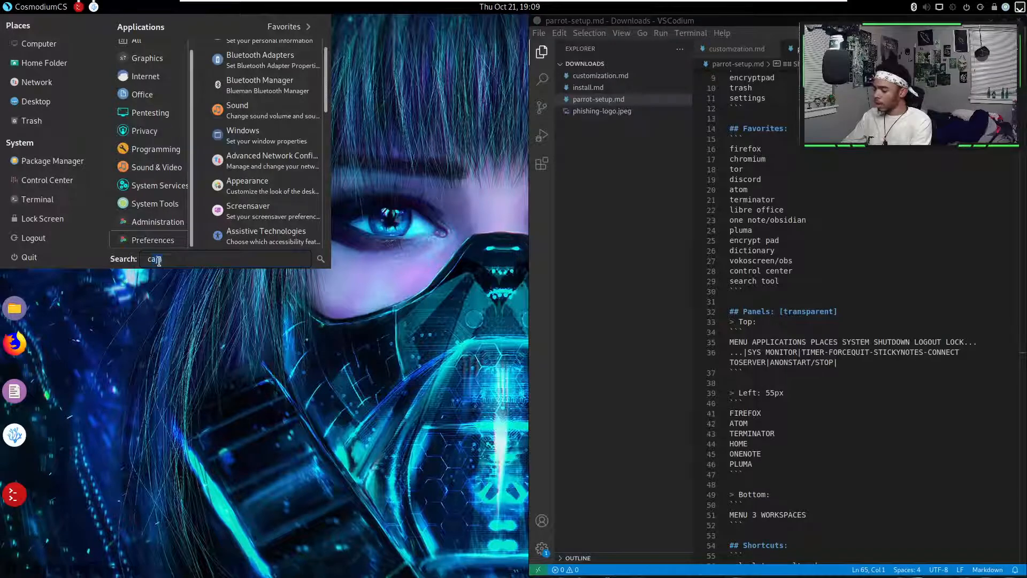
key("BackSpace")
type("obsidian")
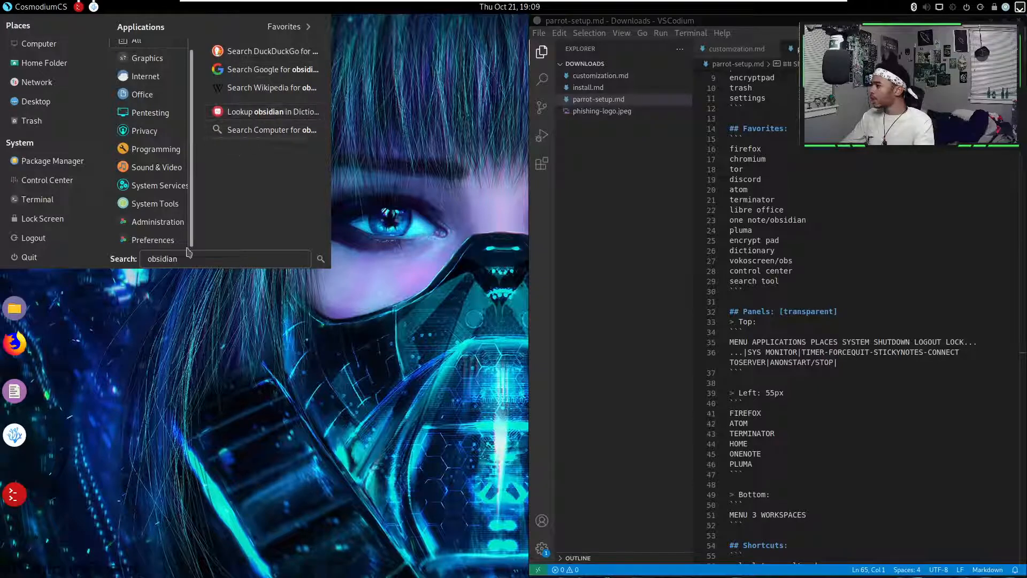
left_click(205, 264)
key("BackSpace")
key("BackSpace")
key("BackSpace")
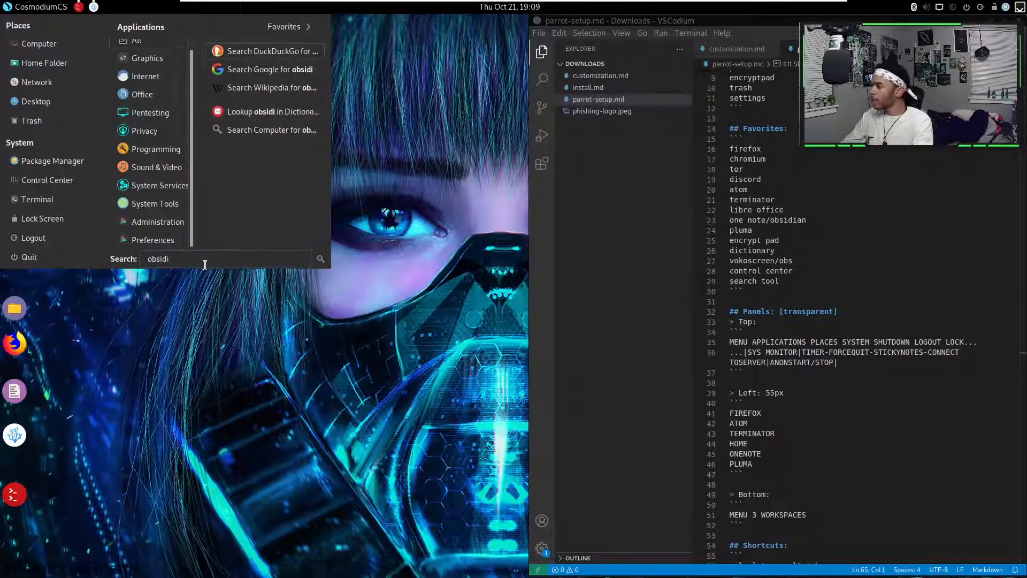
key("BackSpace")
key("BackSpace")
key("BackSpace")
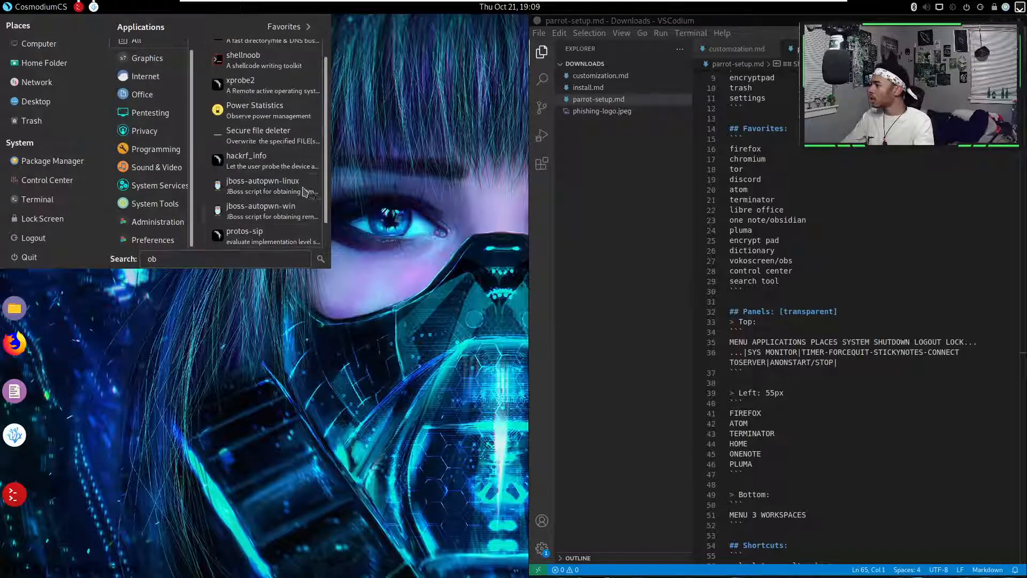
scroll(299, 176, "down", 2)
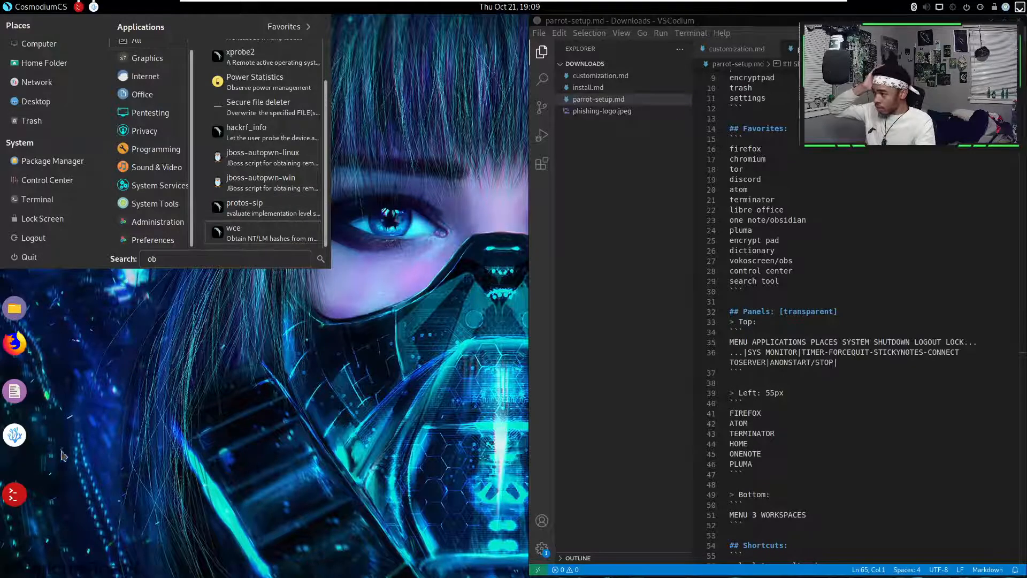
- Start a custom application launcher for the left panel with name Obsdian, command obsidian and a comment describing it as a markdown editor
right_click(24, 462)
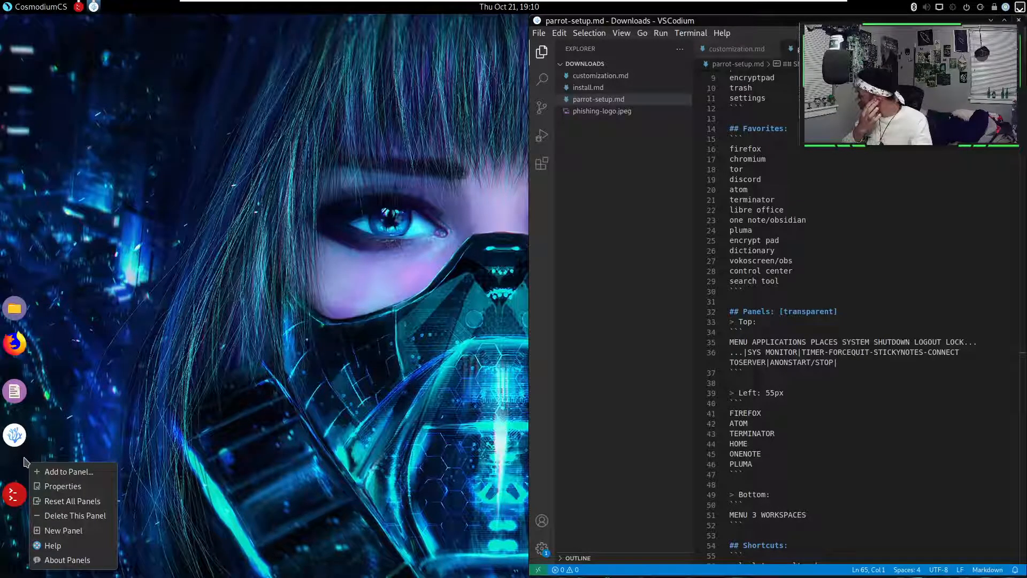
left_click(54, 474)
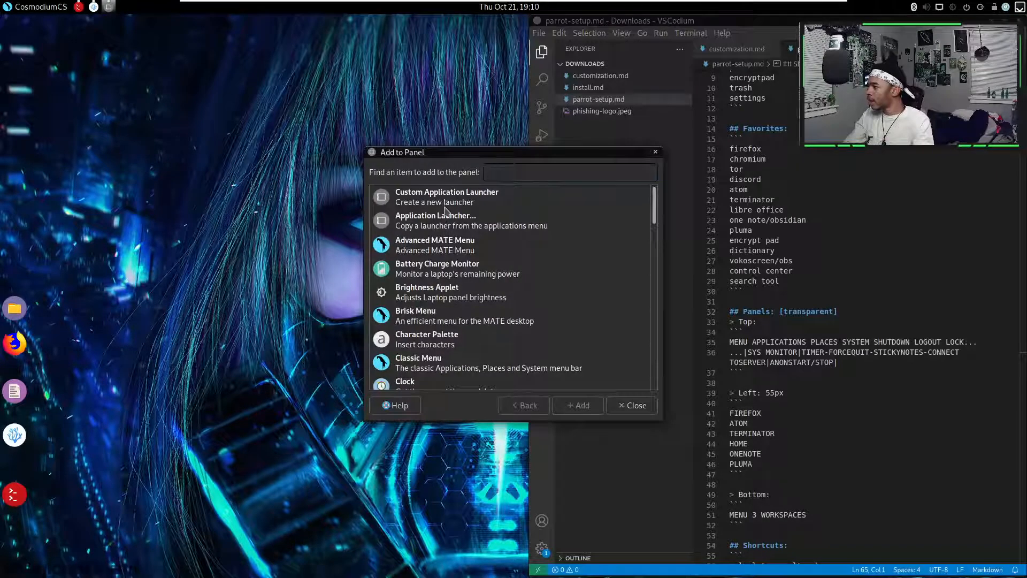
left_click(450, 207)
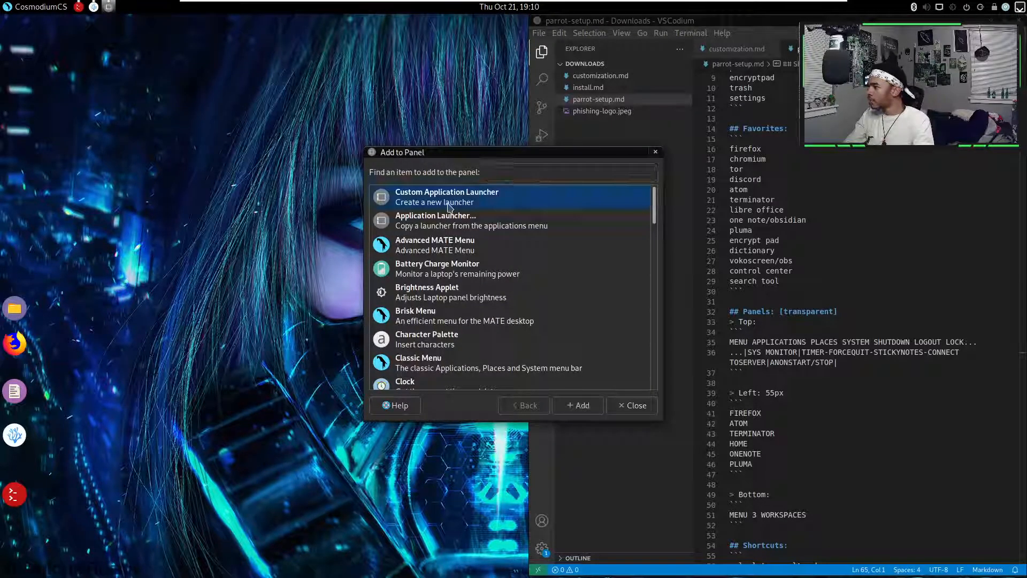
double_click(448, 208)
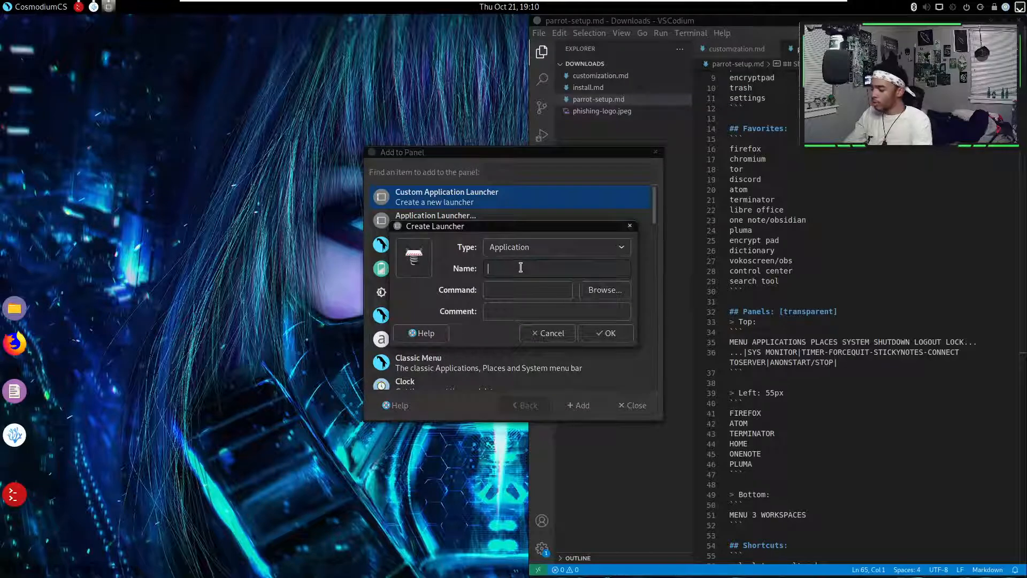
type("Obsdian")
left_click(540, 289)
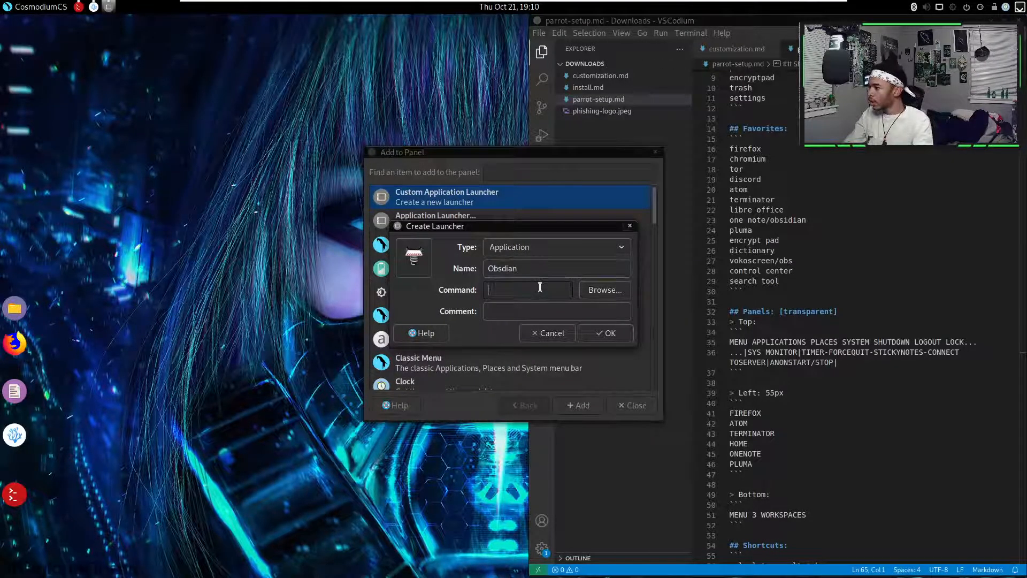
type("obsidian")
left_click(523, 313)
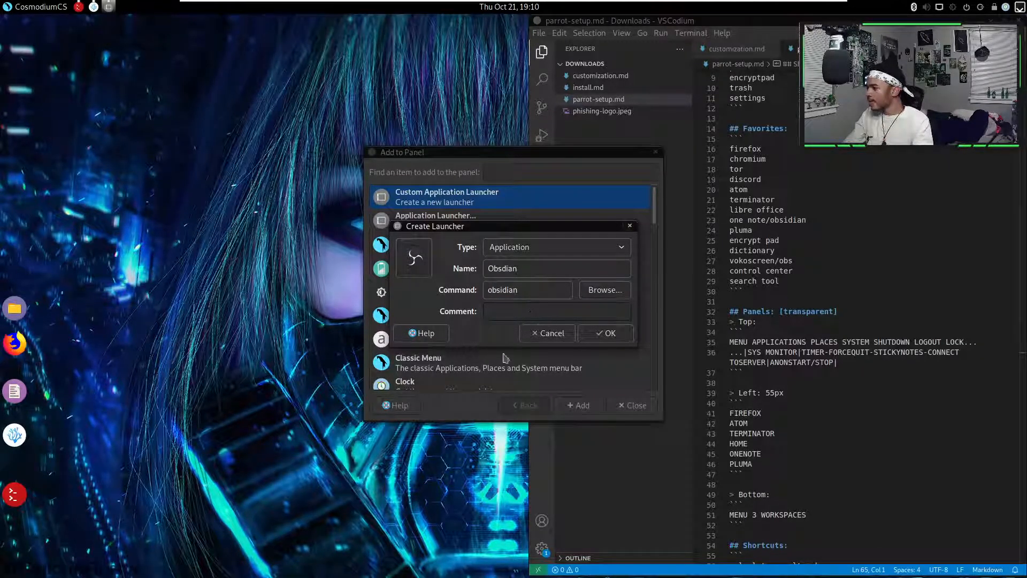
type("markdwown editio")
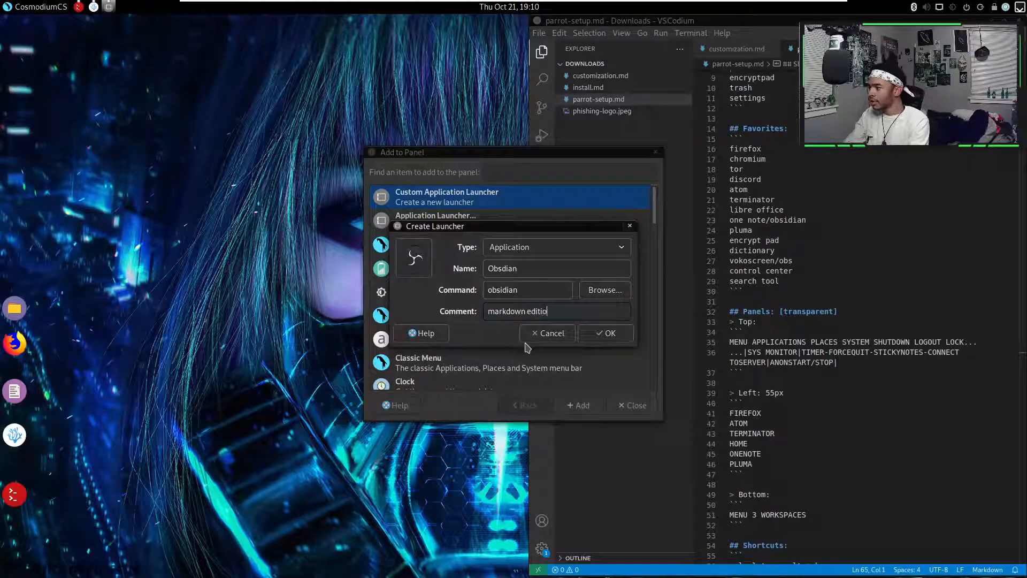
type("r")
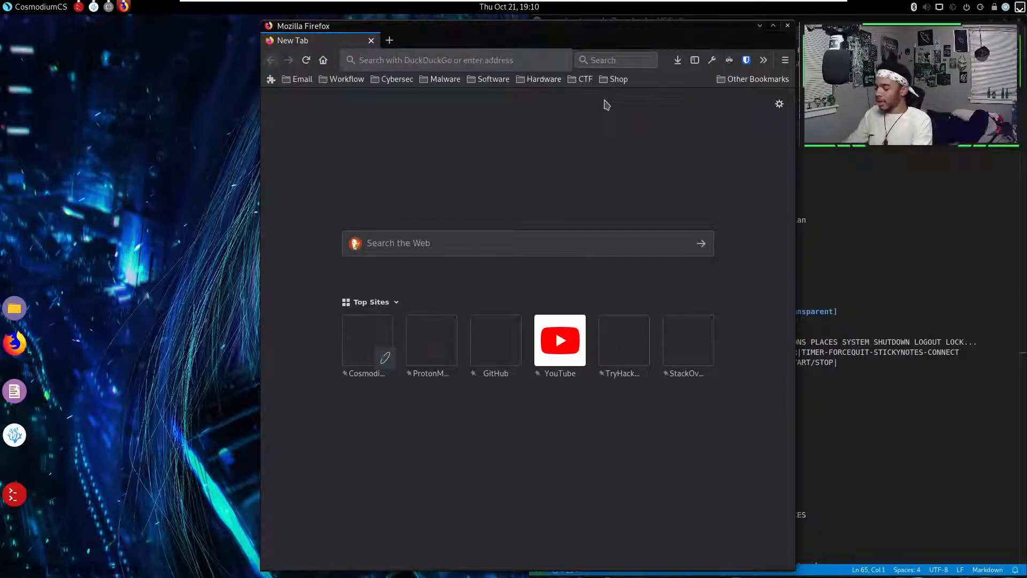
- Switch to Firefox and search the web for "obsidian png" images
type("obsidian png")
key("Return")
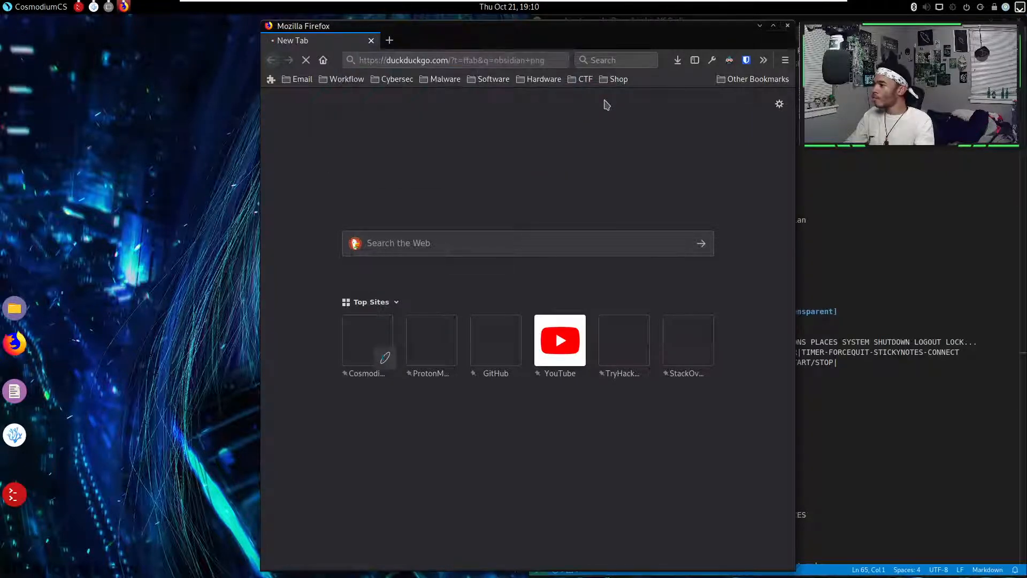
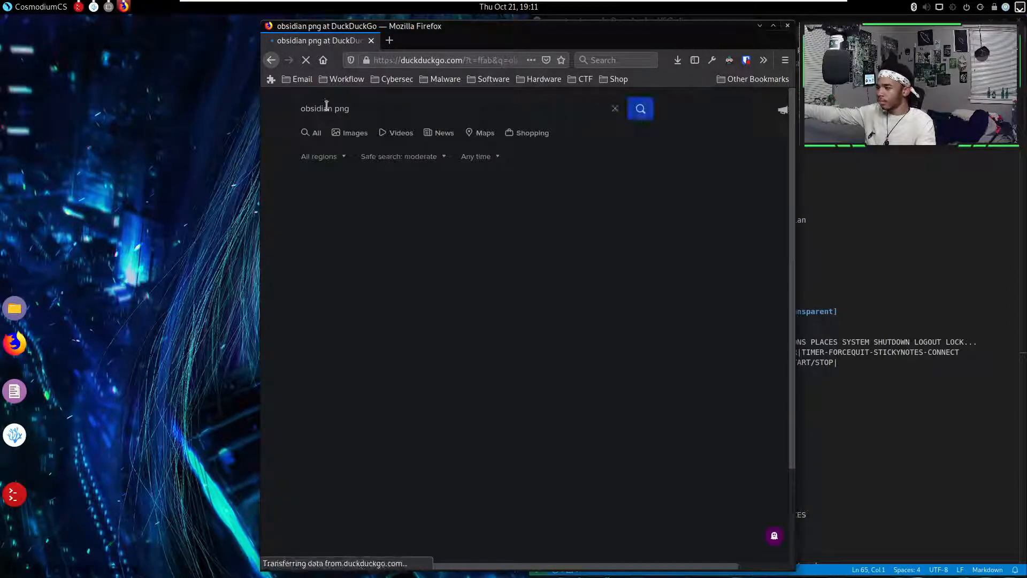
left_click(347, 138)
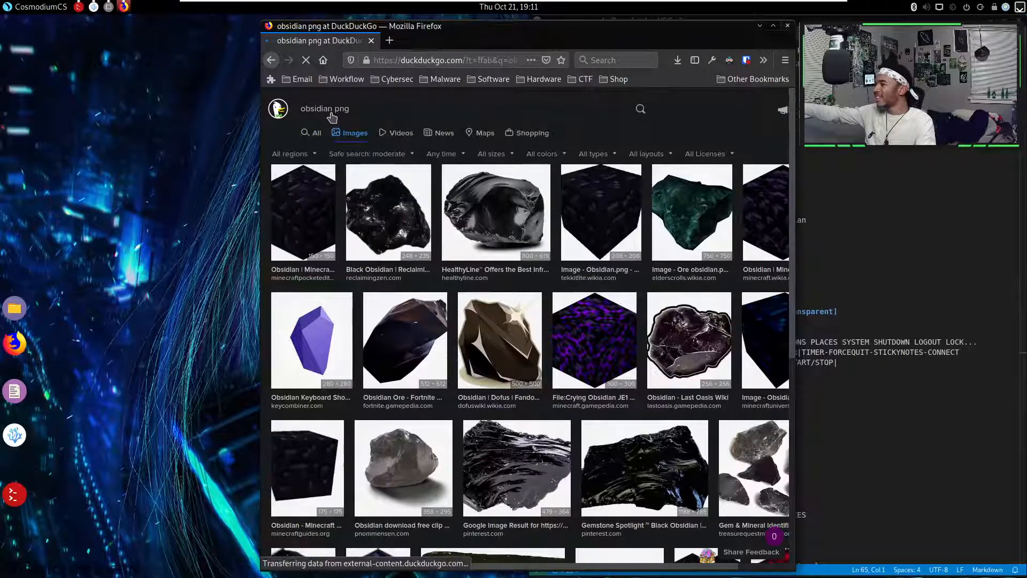
- Open the purple crystal image from the Obsidian Keyboard Shortcuts result and save it as obsidian.png in the home directory's hidden .obsidian folder
left_click(314, 344)
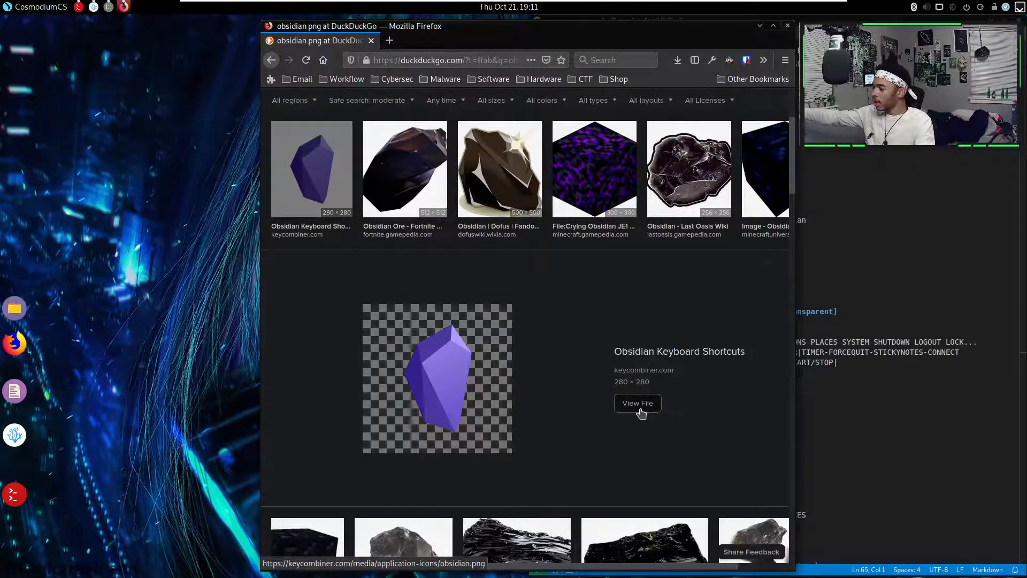
left_click(637, 403)
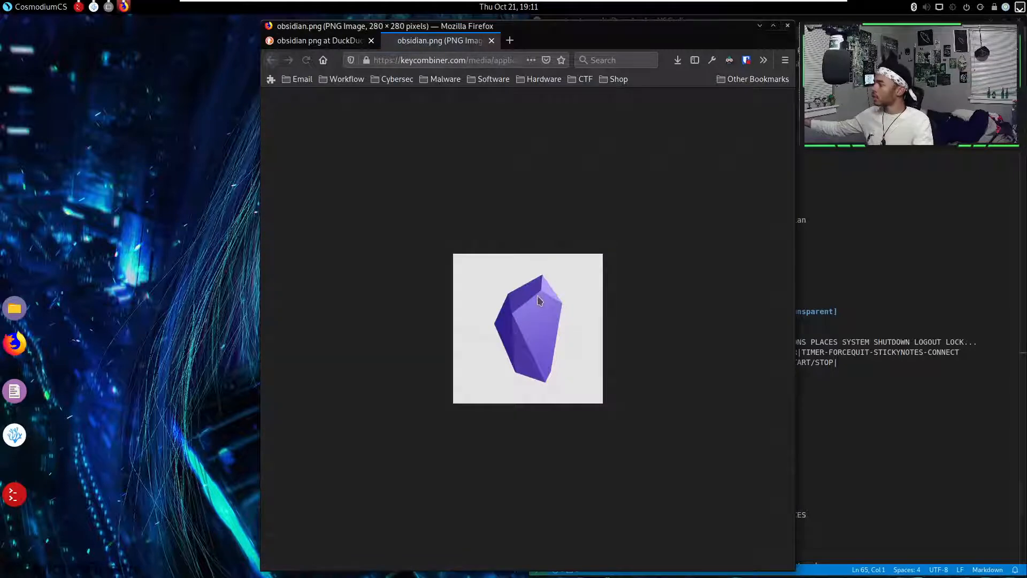
right_click(538, 299)
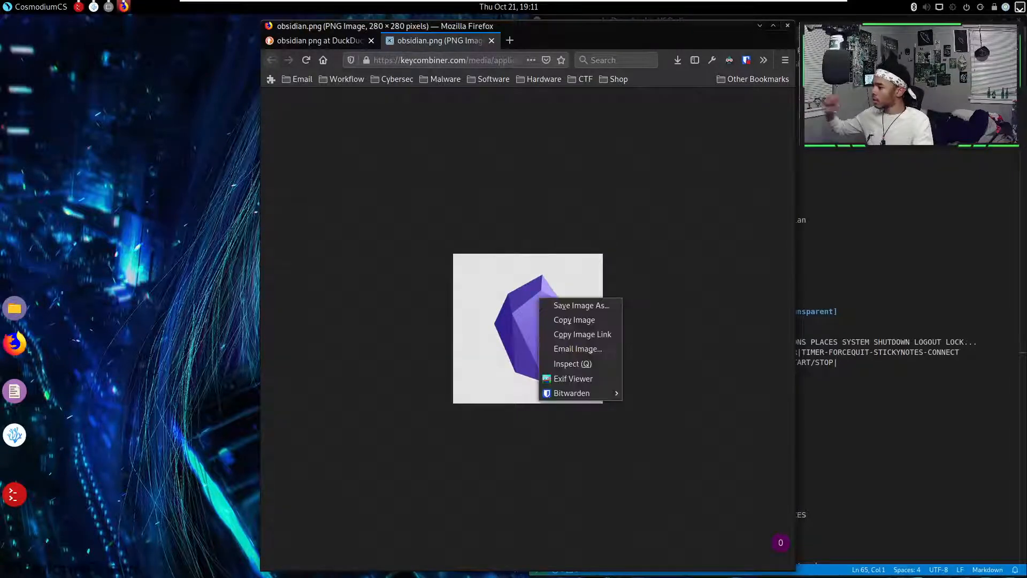
left_click(579, 306)
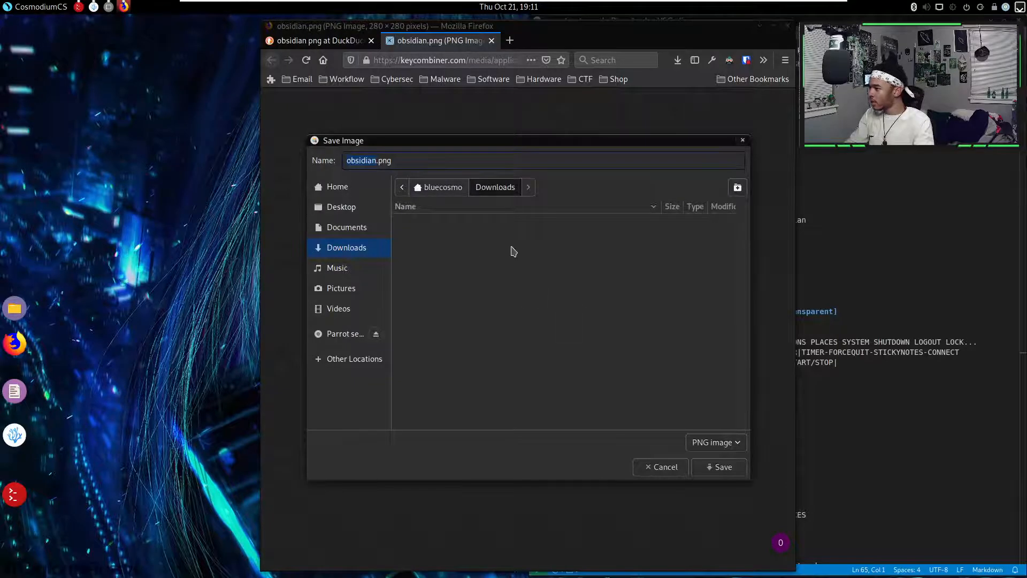
left_click(456, 190)
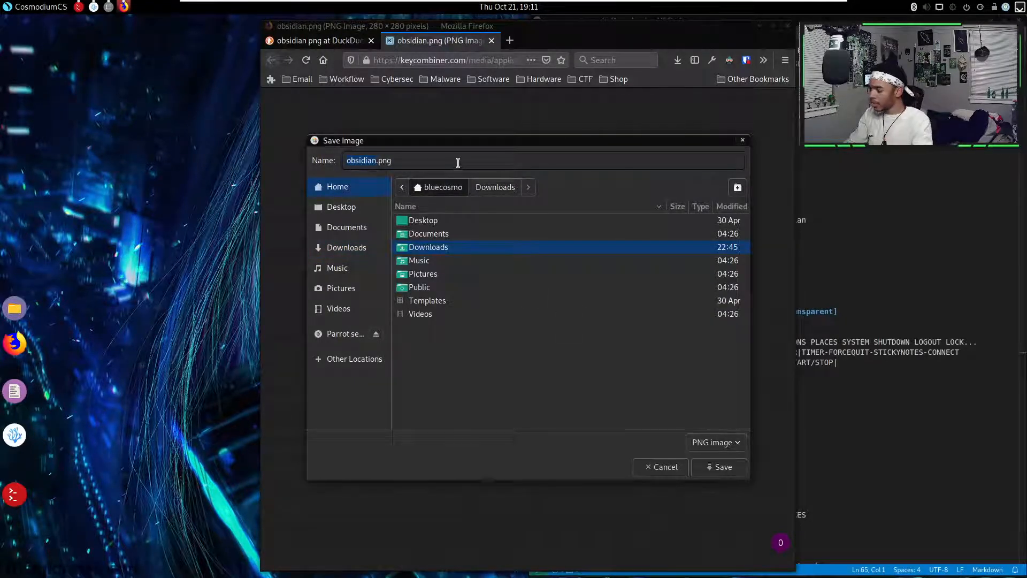
right_click(613, 367)
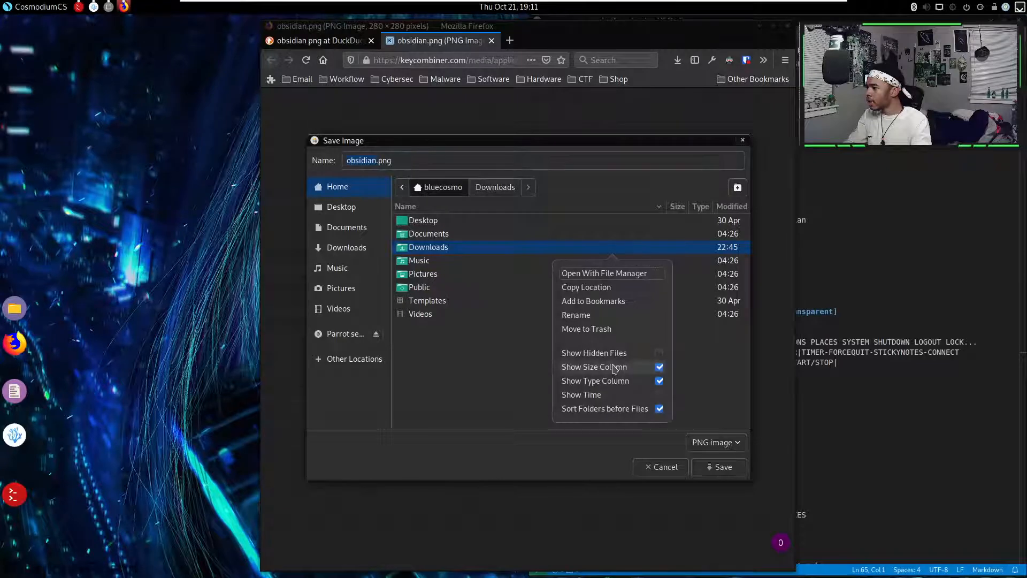
left_click(658, 354)
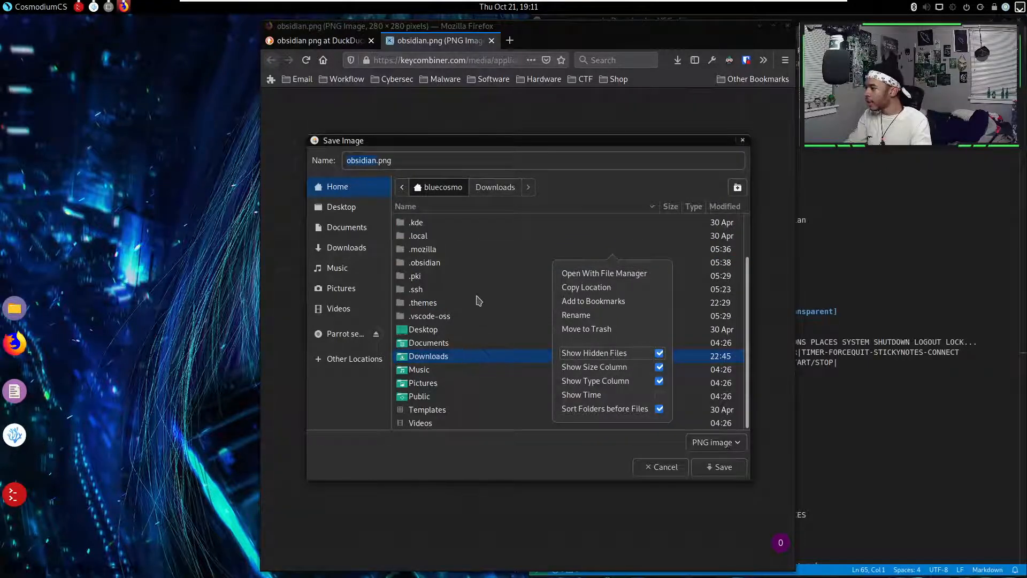
left_click(484, 313)
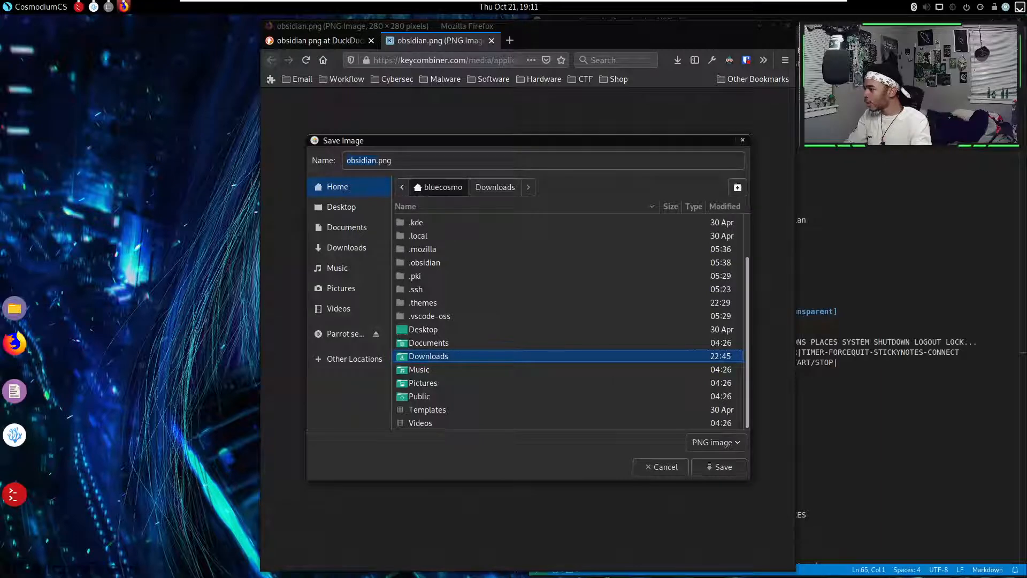
double_click(423, 263)
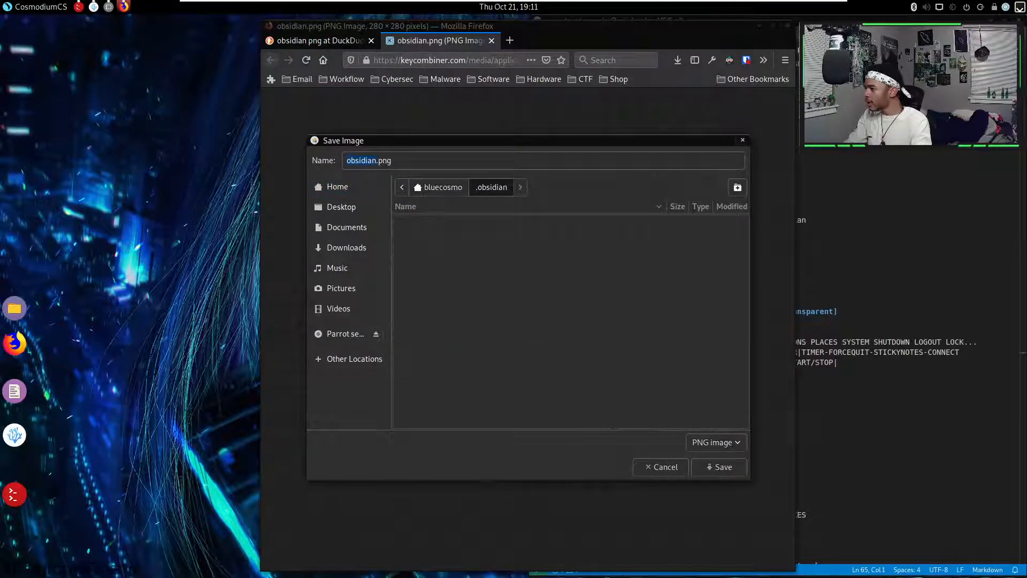
left_click(715, 467)
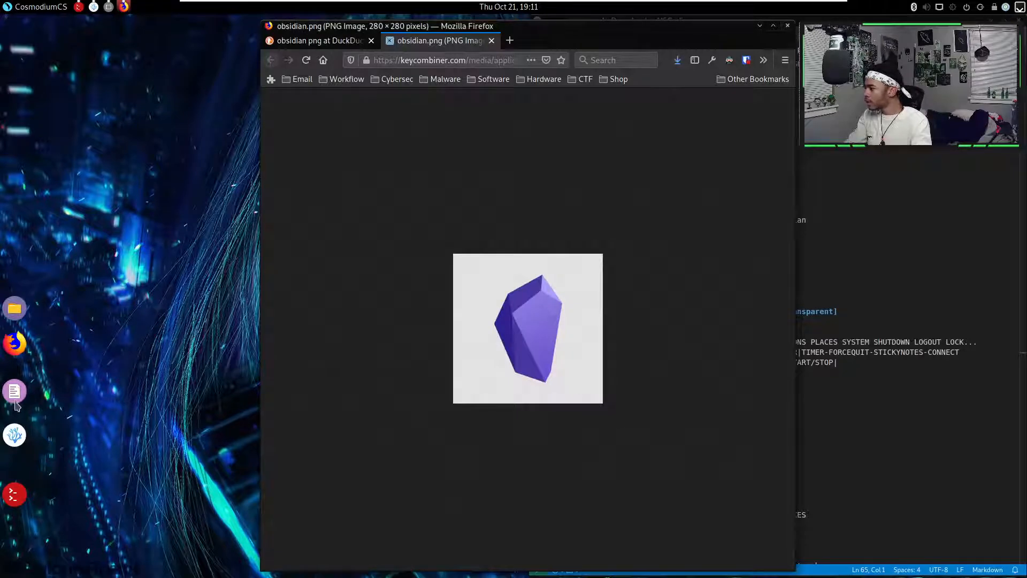
- Return to the unfinished Obsdian launcher, set its icon to obsidian.png from the home directory's .obsidian folder, and create it
left_click(109, 7)
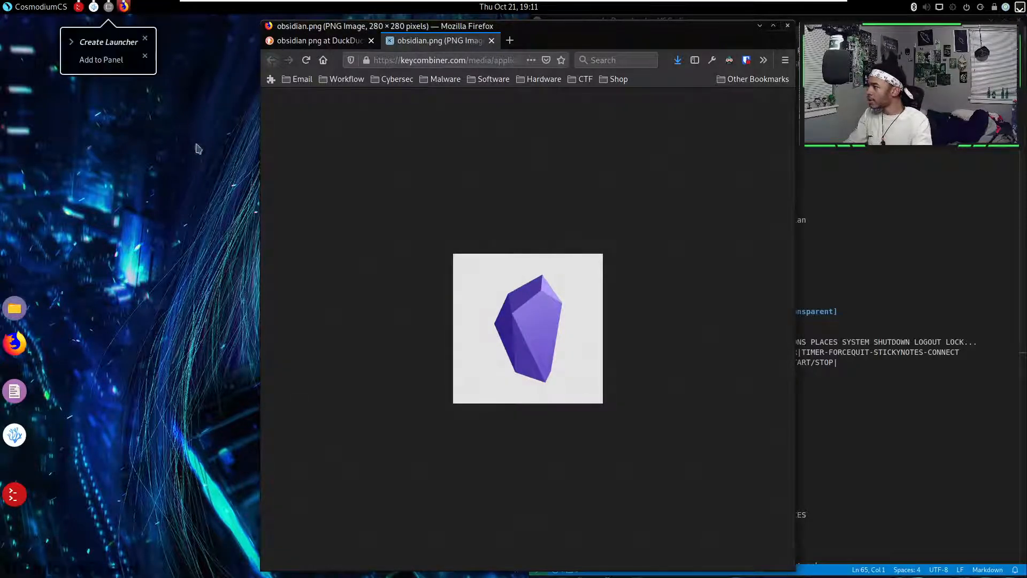
left_click(110, 43)
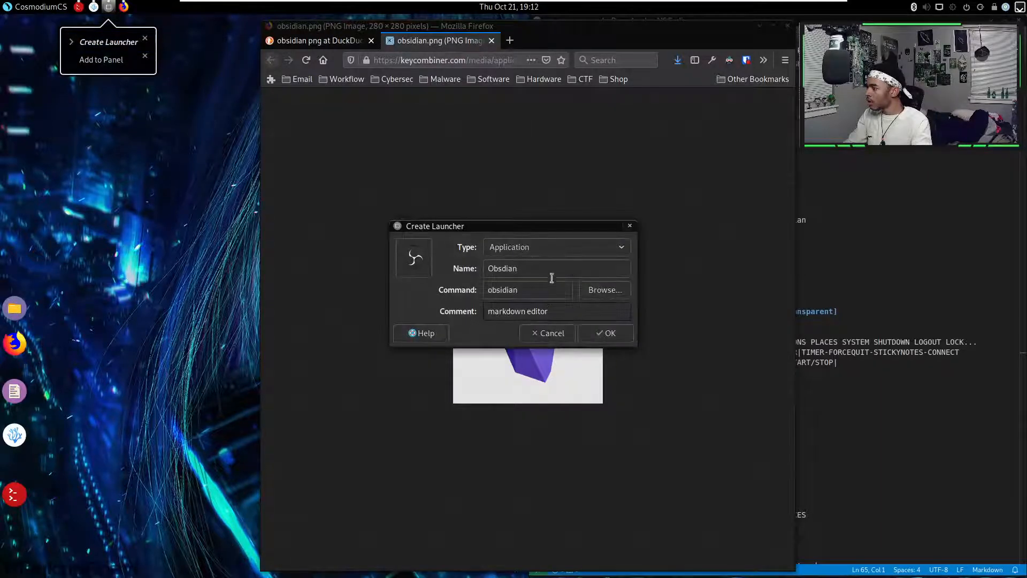
left_click(413, 261)
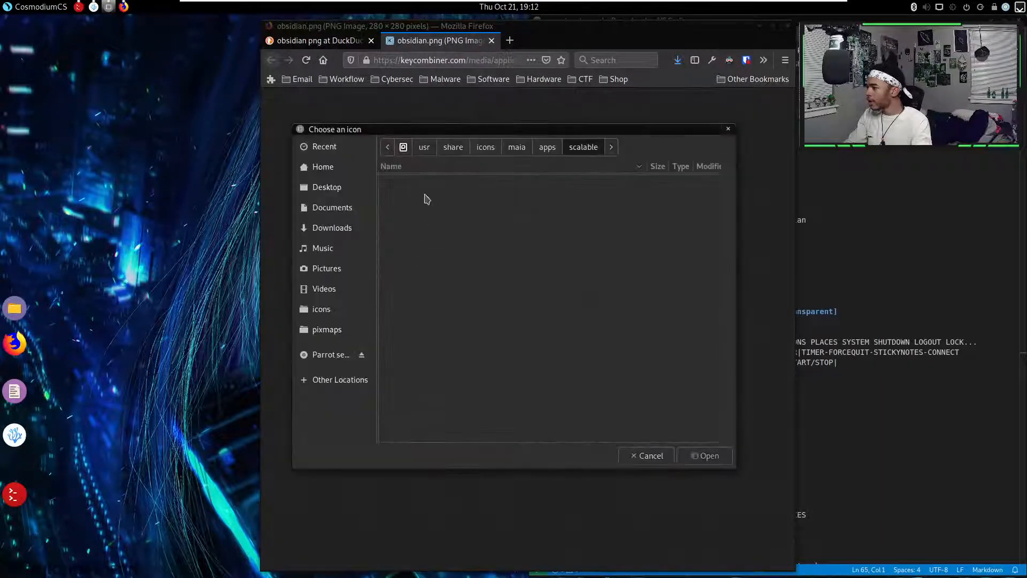
left_click(334, 169)
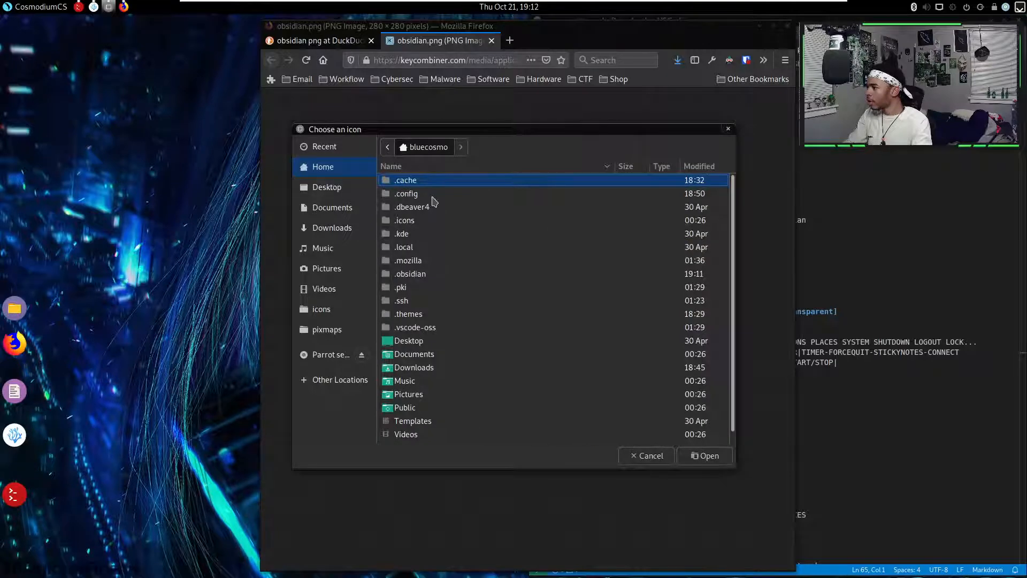
double_click(417, 274)
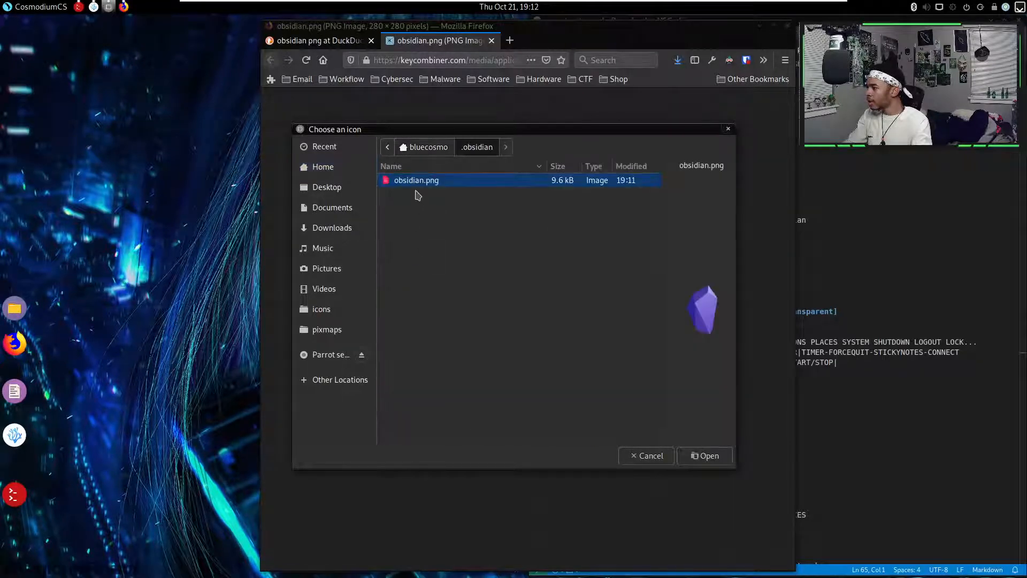
left_click(704, 455)
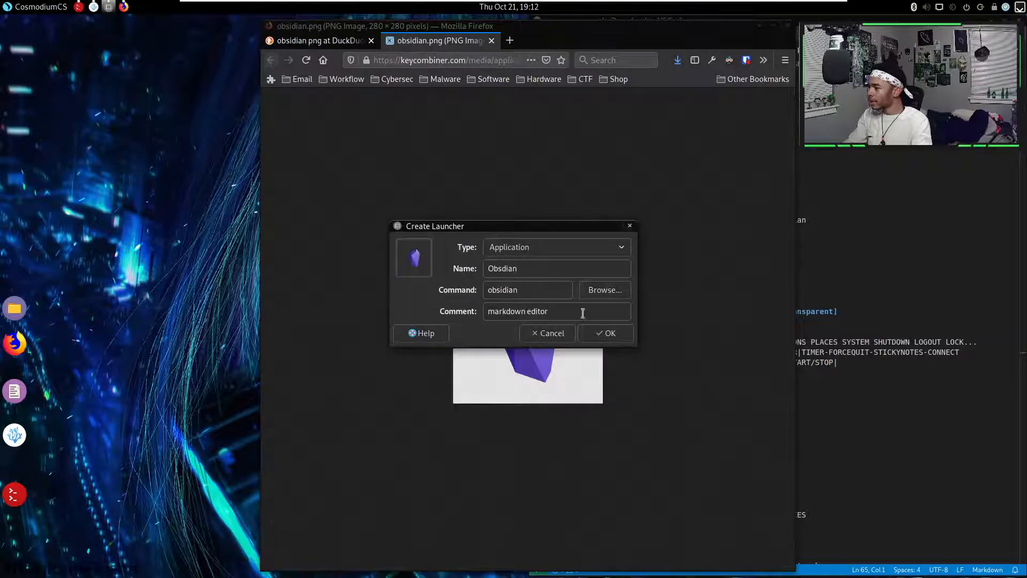
left_click(608, 336)
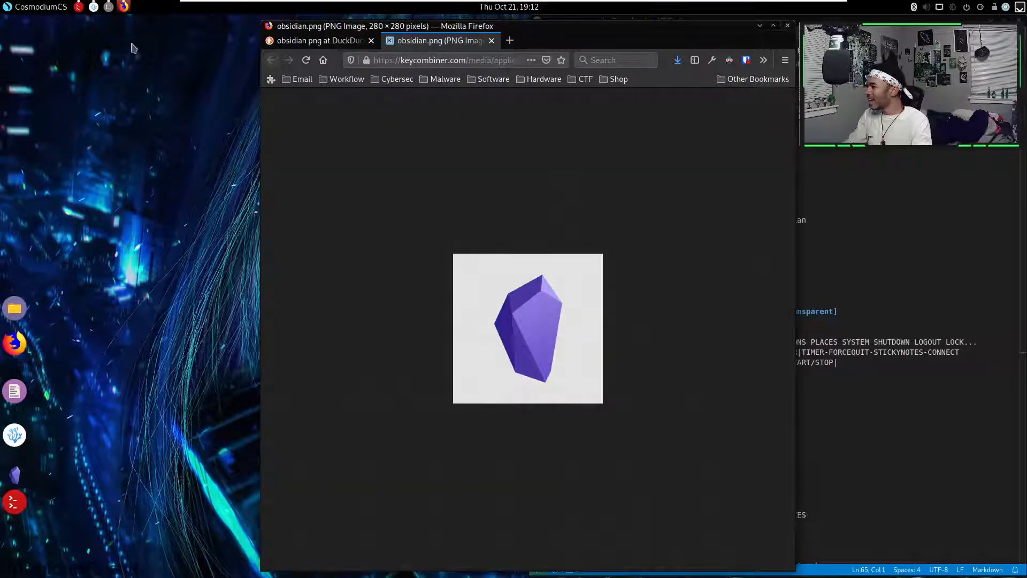
- Close the Add to Panel dialog and the Firefox window
left_click(108, 7)
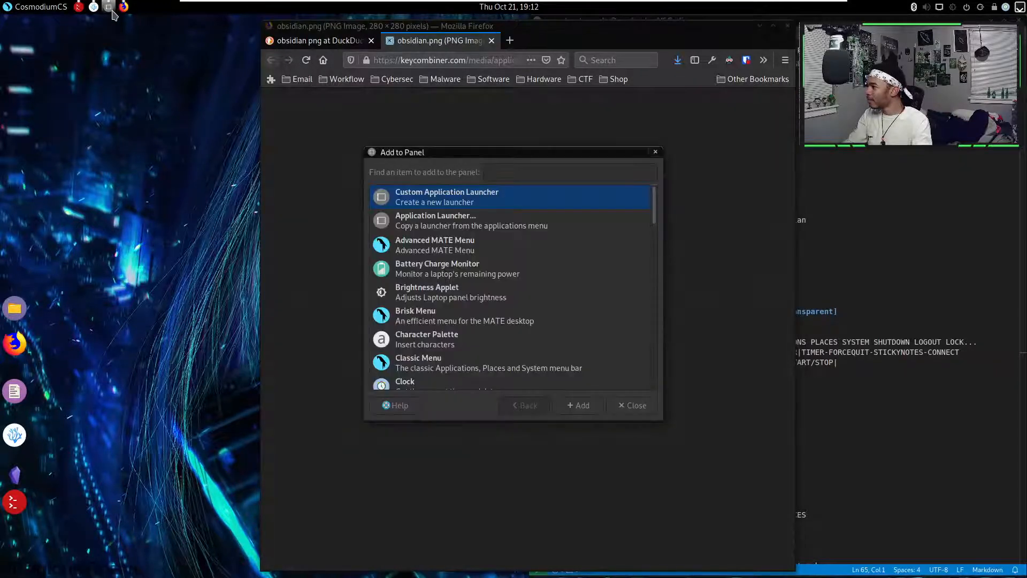
left_click(621, 406)
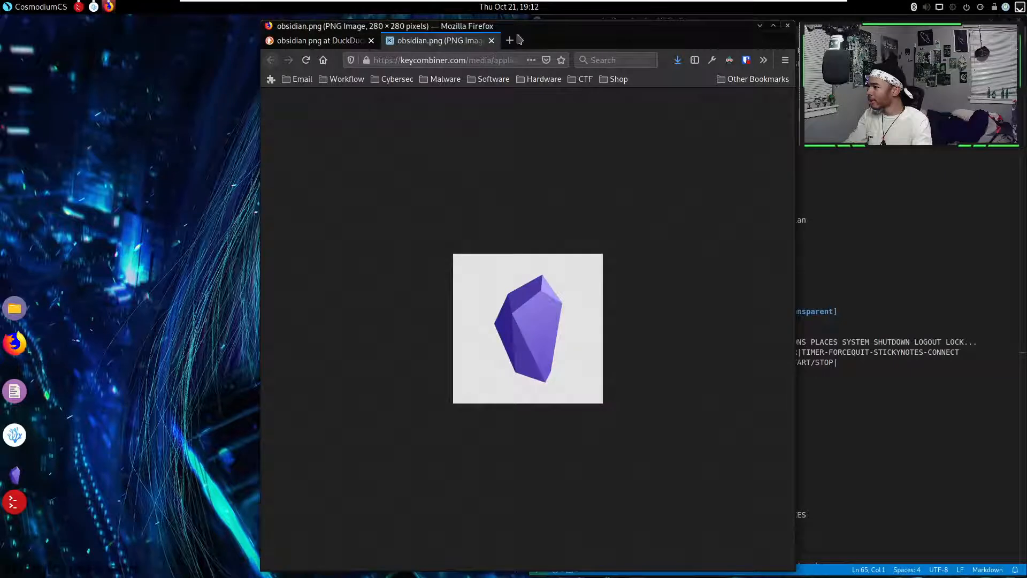
left_click(788, 27)
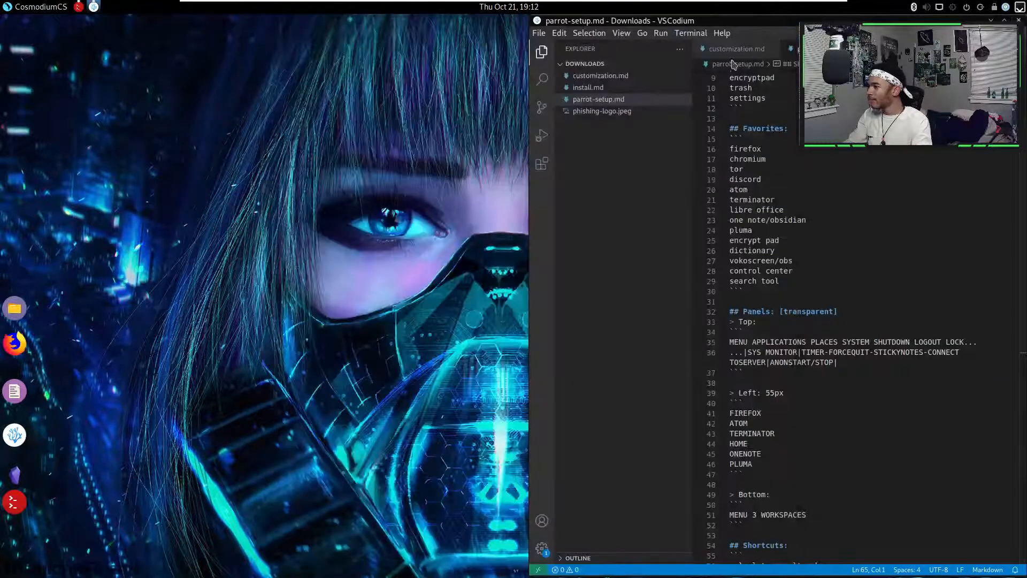
- Open the properties of the new Obsdian launcher and replace its command with a path starting with ~/
right_click(17, 479)
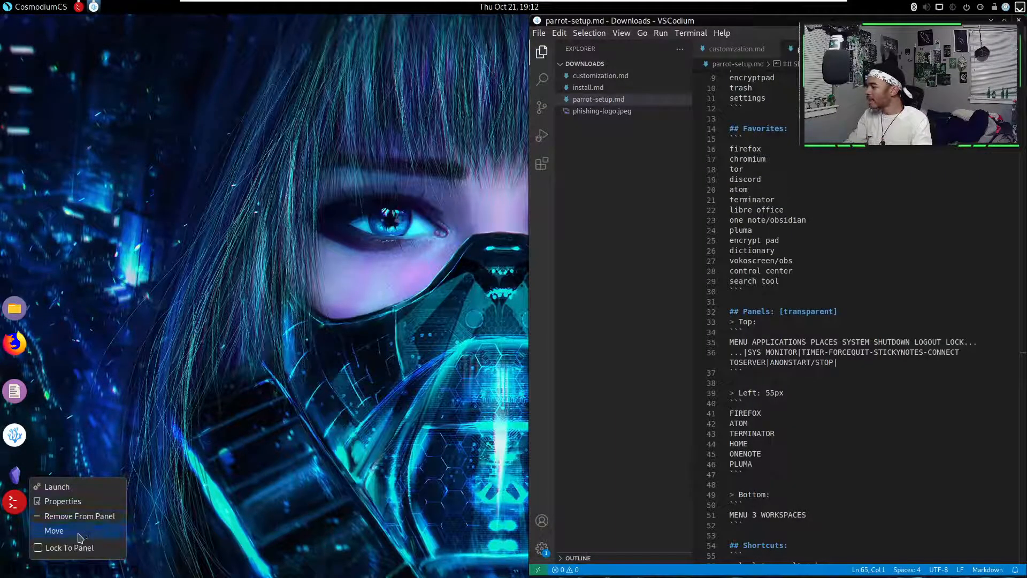
left_click(71, 509)
left_click(543, 290)
key("BackSpace")
type("~")
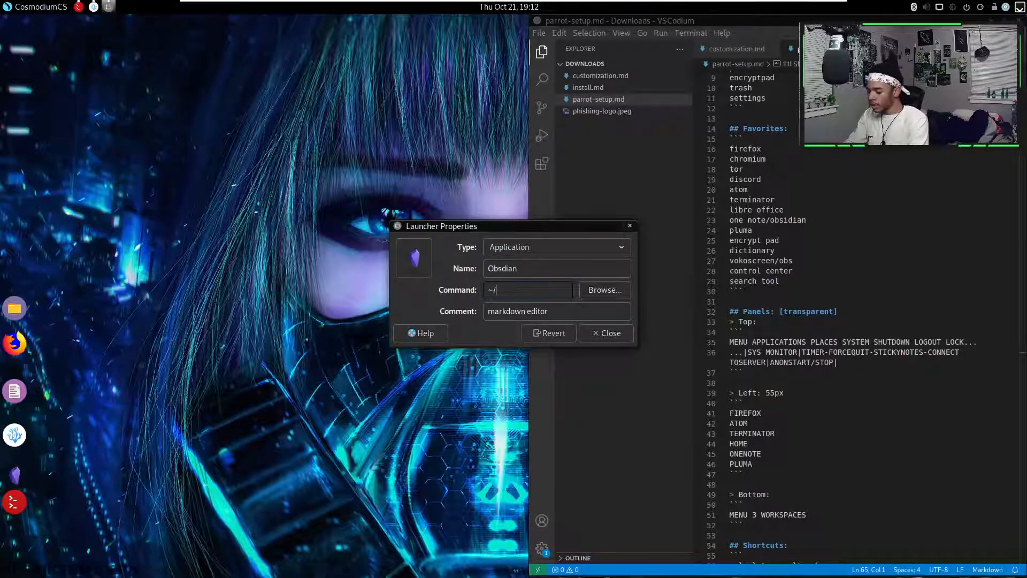
- Set the Obsidian launcher's command to the application file in the home folder's .obsidian directory, and close the launched Obsidian window
type("/.obs")
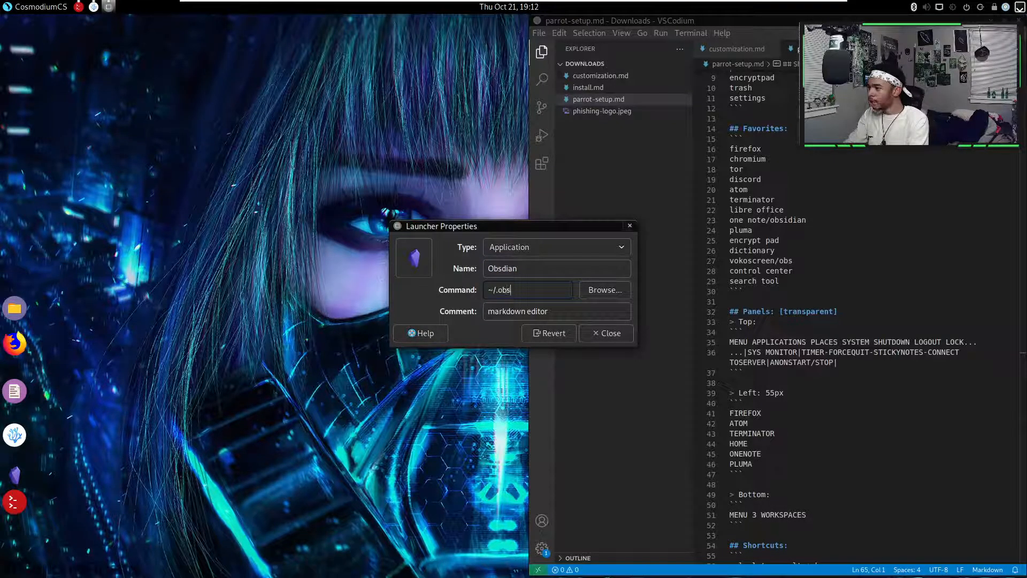
type("idian")
left_click(619, 295)
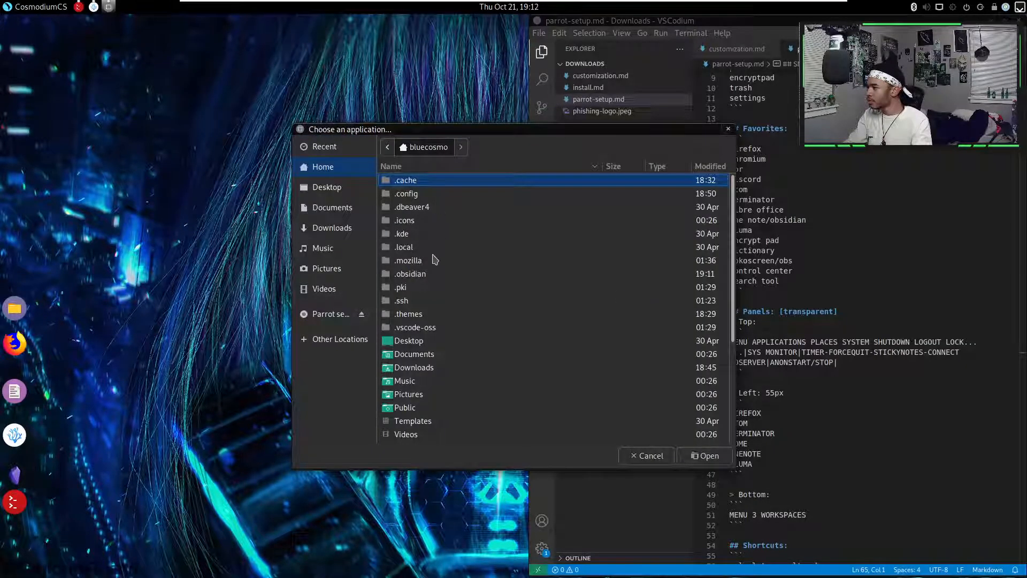
double_click(417, 274)
double_click(434, 197)
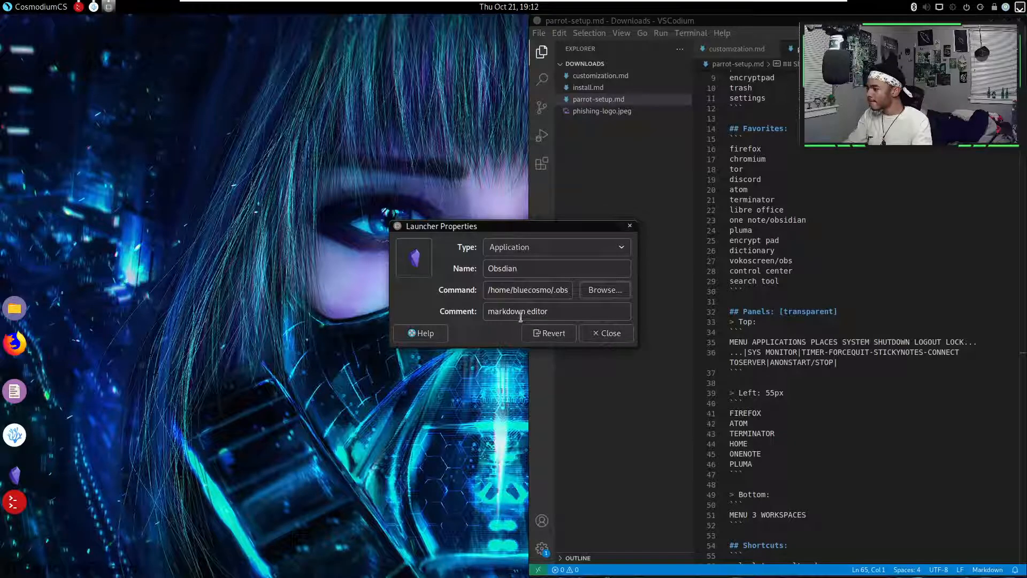
left_click(608, 341)
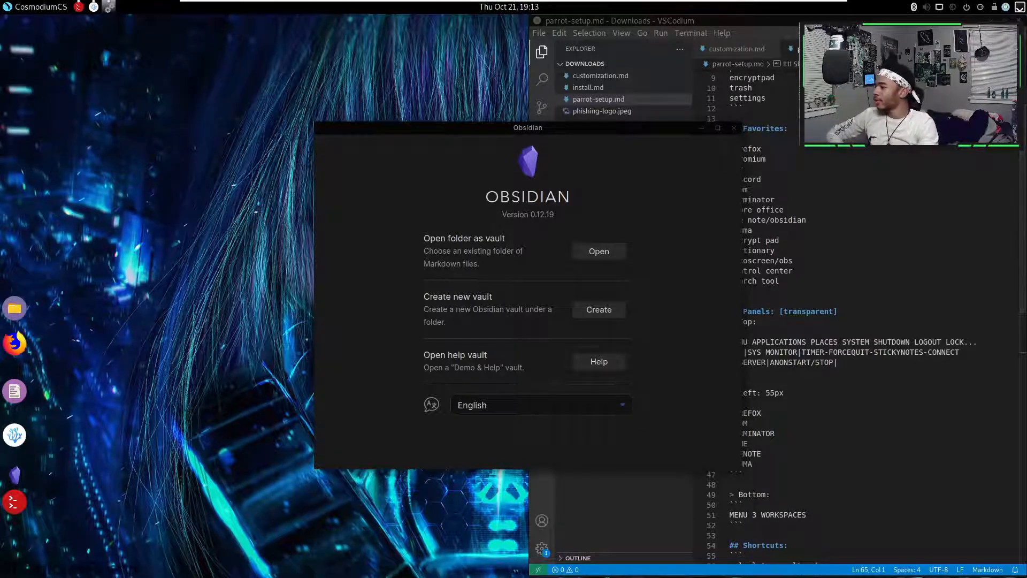
left_click(734, 128)
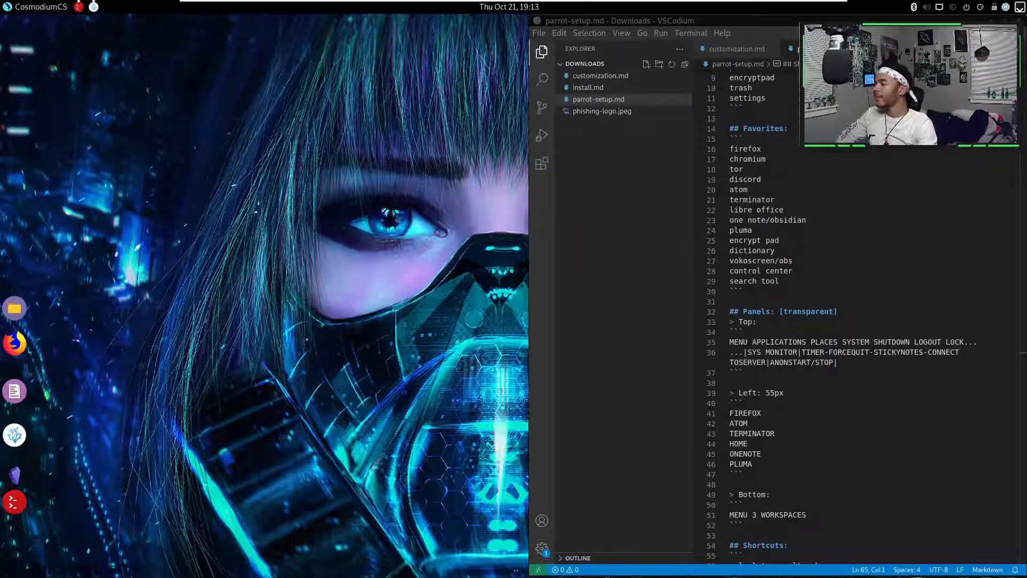
left_click(8, 6)
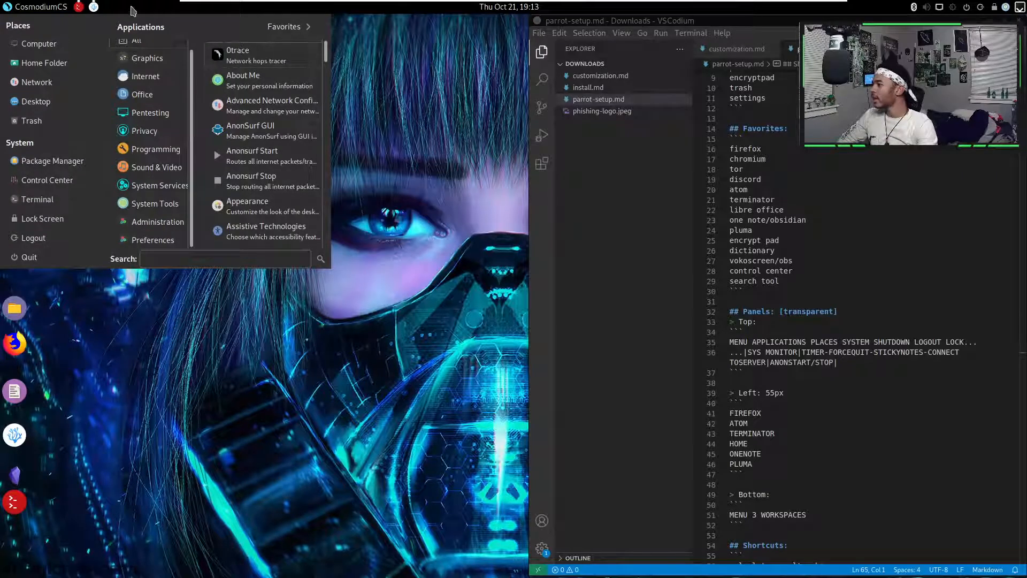
right_click(162, 10)
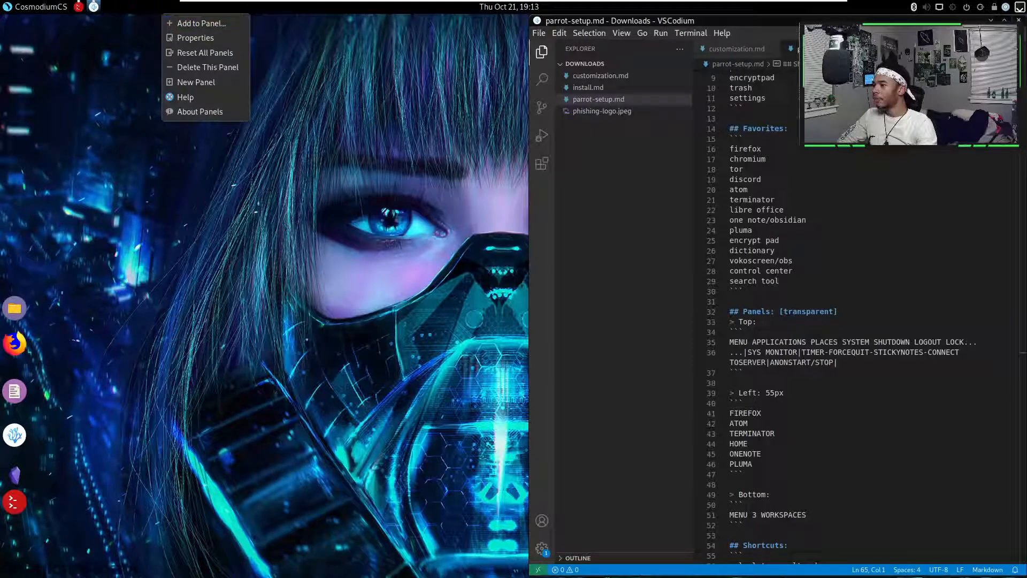
left_click(231, 215)
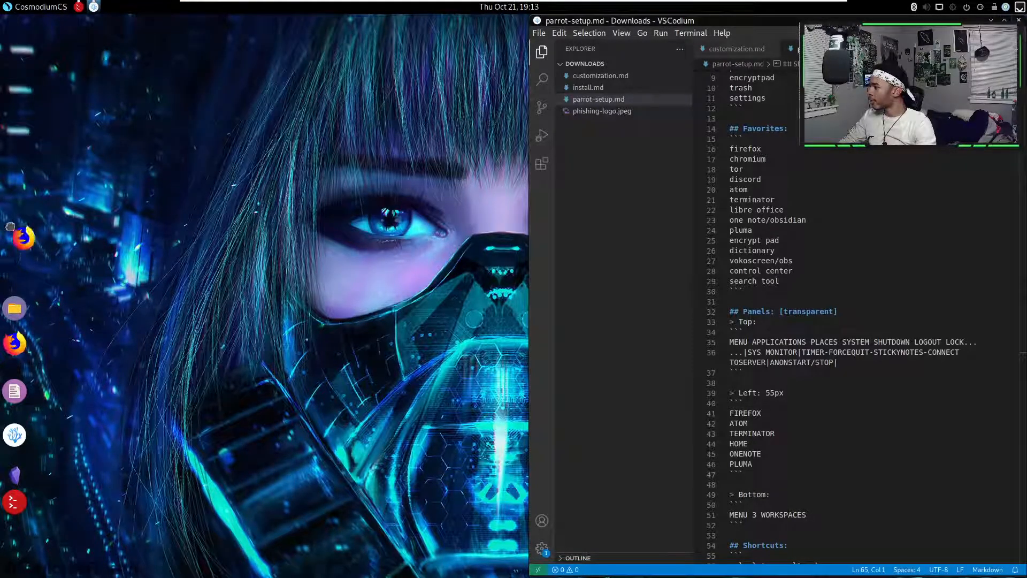
- Reorder the side panel's launchers from top to bottom as Firefox, VSCodium, Terminator, home folder, Obsidian and Pluma
left_click_drag(4, 222, 5, 222)
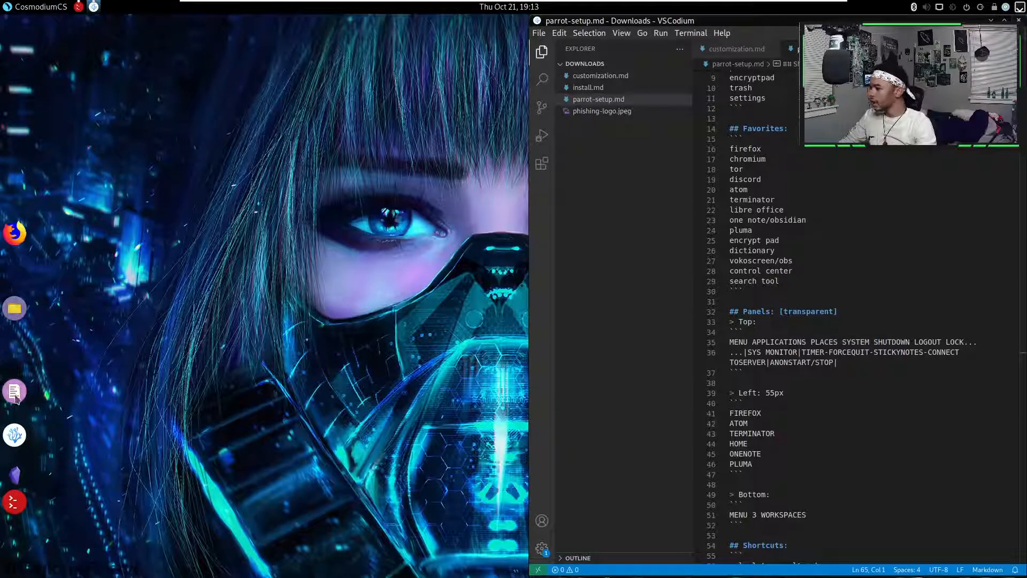
left_click_drag(14, 435, 5, 265)
left_click_drag(10, 316, 8, 353)
left_click_drag(14, 502, 8, 322)
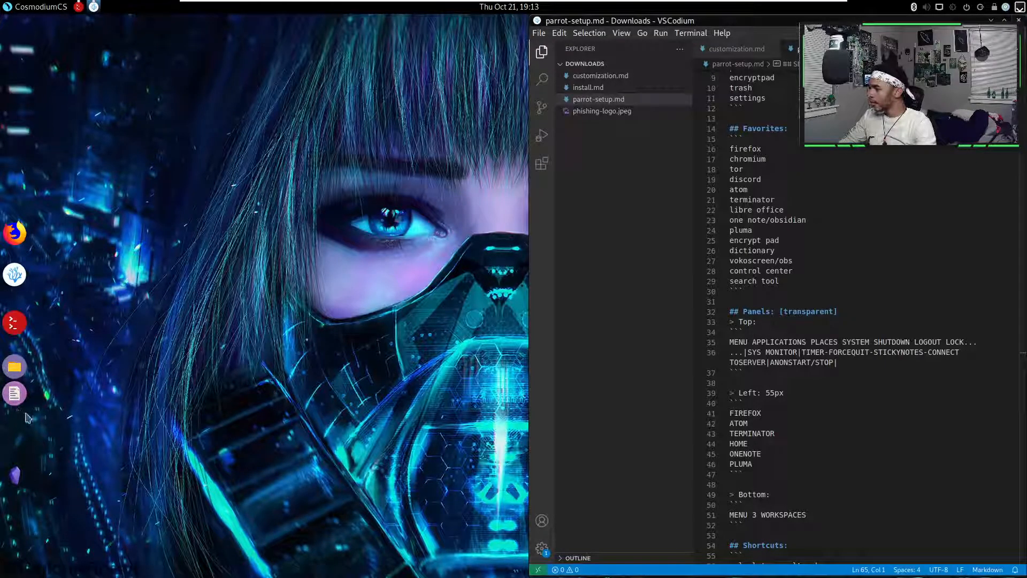
left_click_drag(14, 396, 5, 432)
left_click_drag(15, 475, 8, 403)
- Turn on Autohide and turn off Expand for the side panel, check its background settings and close the properties
right_click(12, 174)
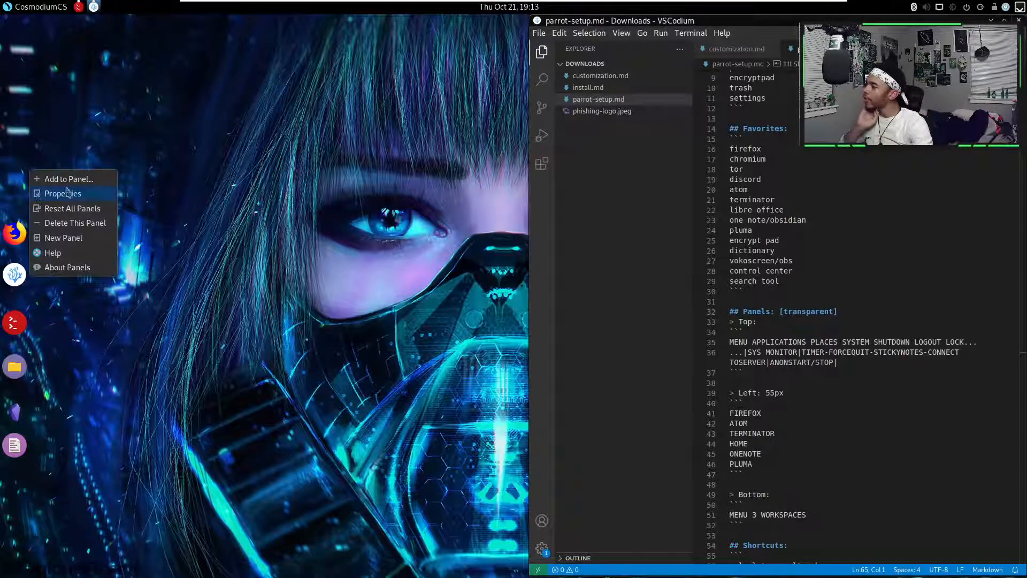
left_click(80, 198)
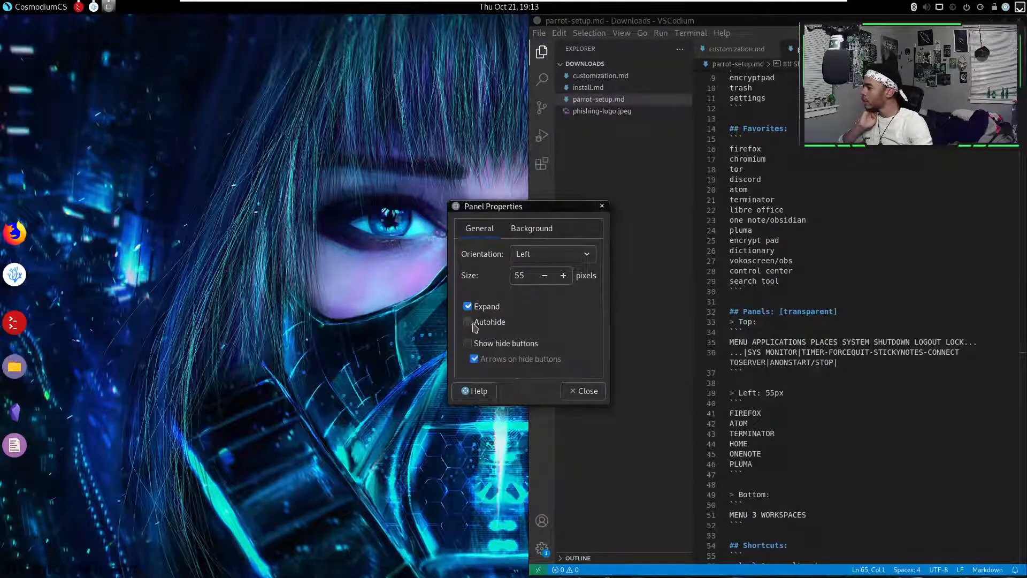
left_click(469, 322)
left_click(468, 307)
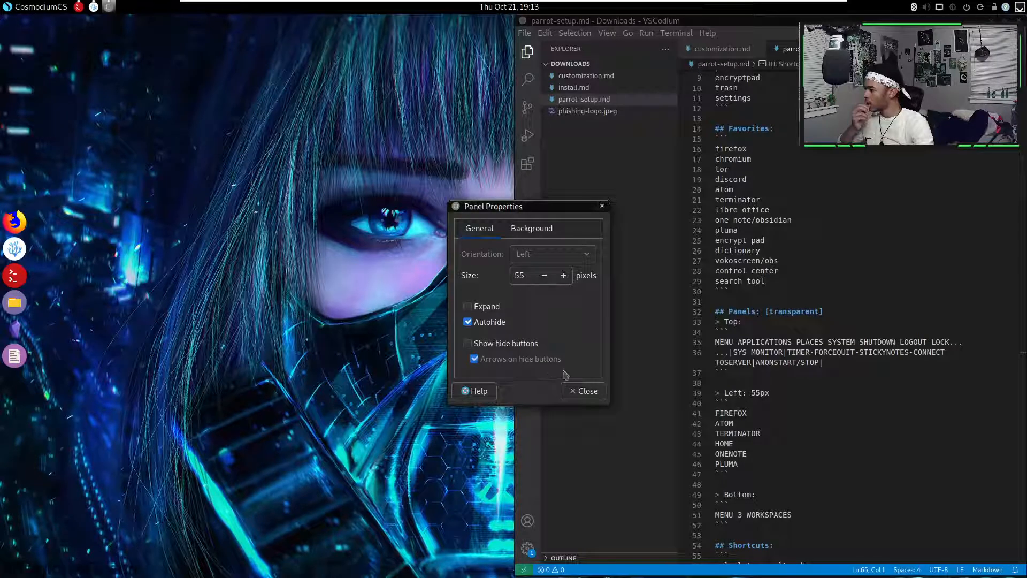
left_click(540, 229)
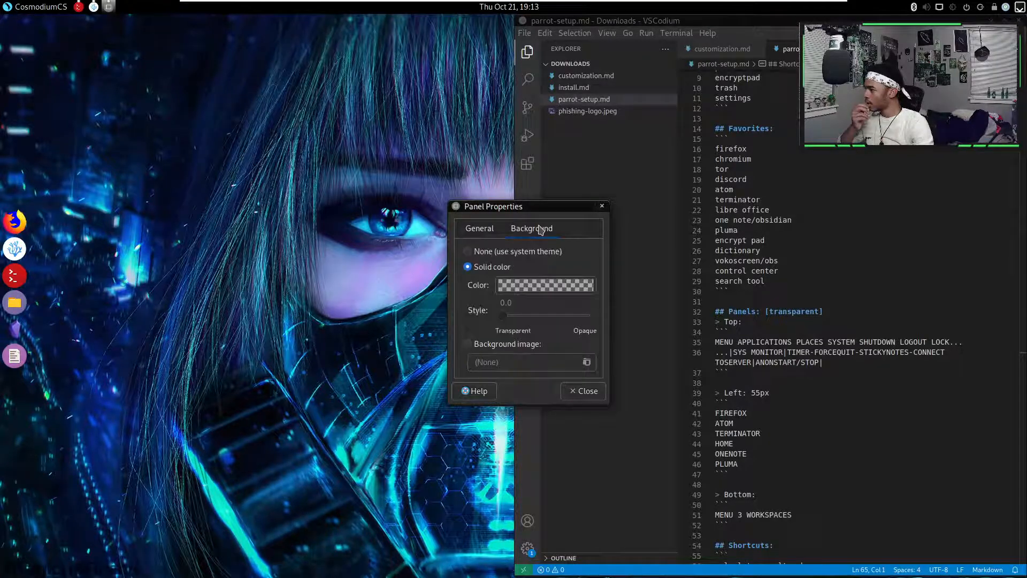
left_click(583, 391)
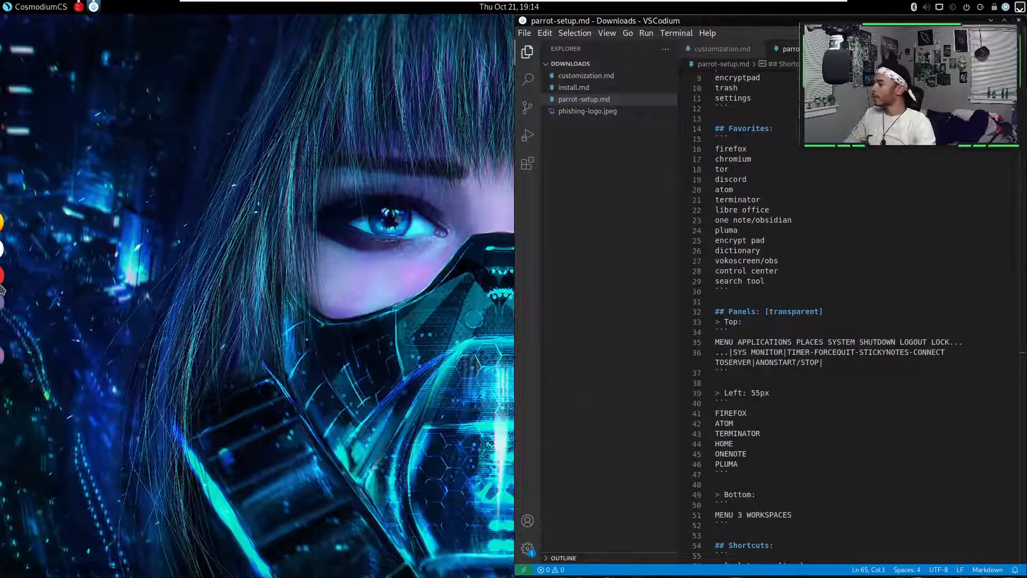
mouse_move(3, 295)
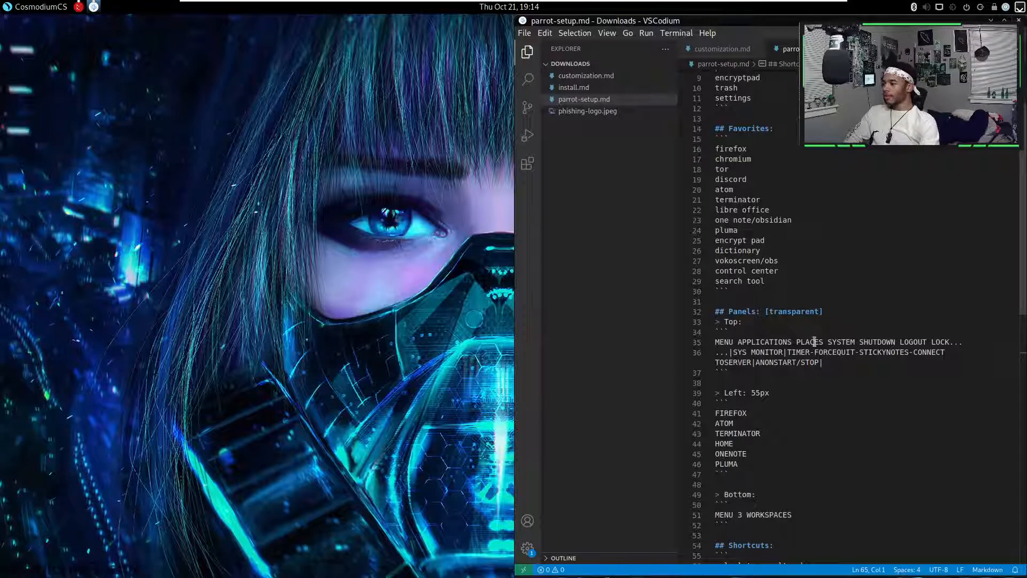
- Review the panel notes in parrot-setup.md and minimize the editor window to expose the desktop
scroll(816, 311, "down", 3)
scroll(803, 257, "up", 6)
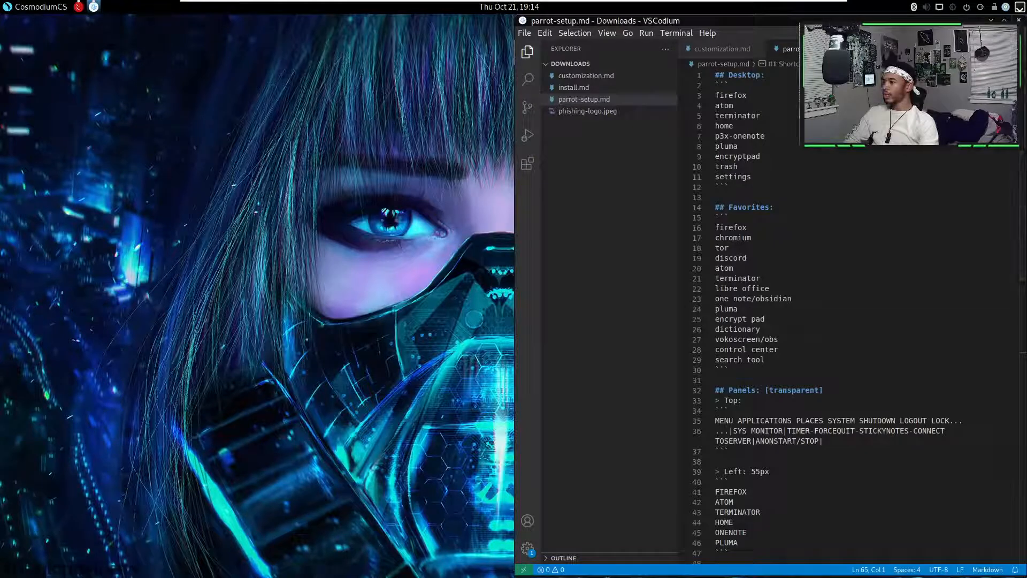
left_click(991, 20)
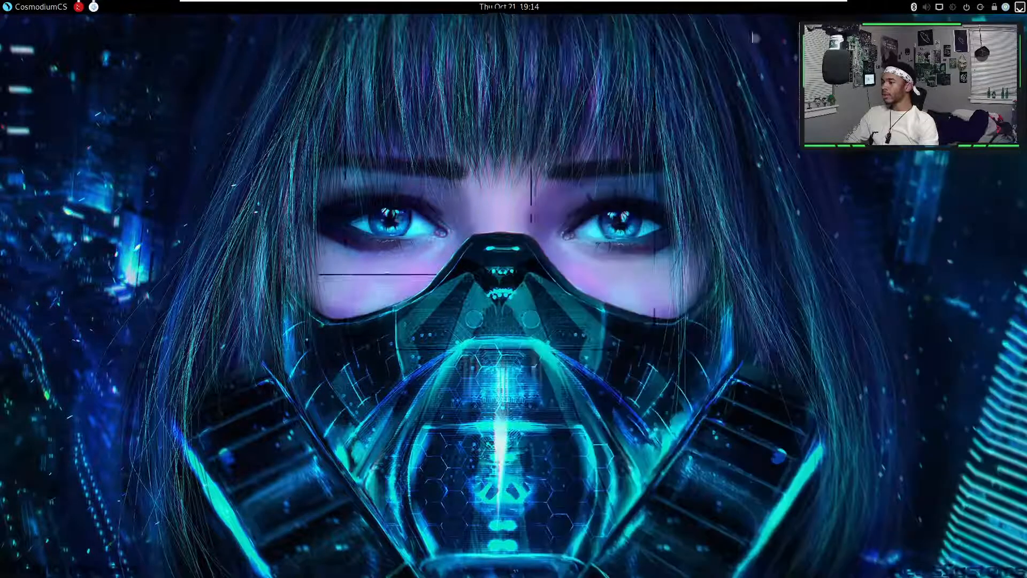
- Add the Brisk Menu to the top panel and view its contents and options
right_click(191, 10)
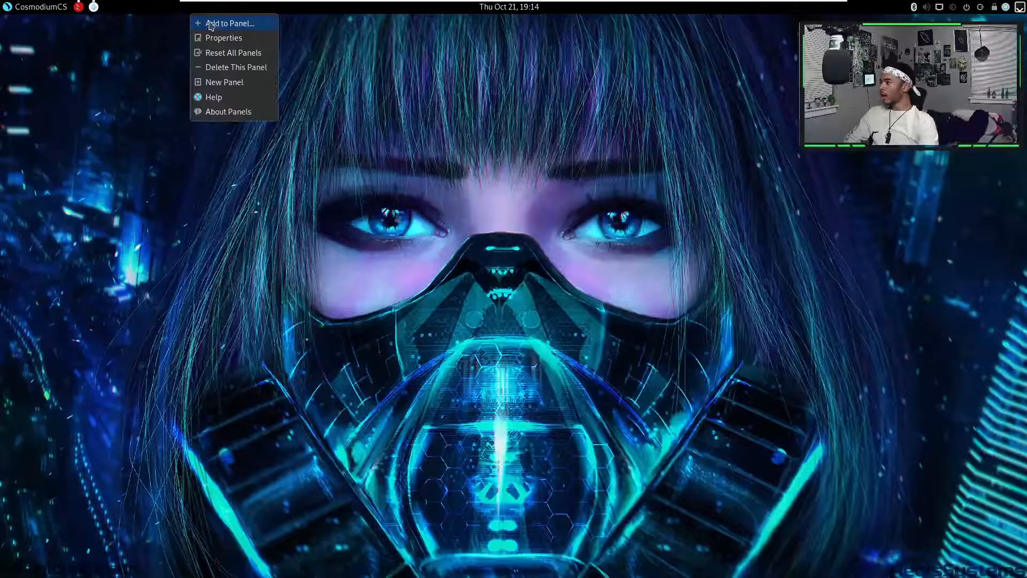
left_click(211, 23)
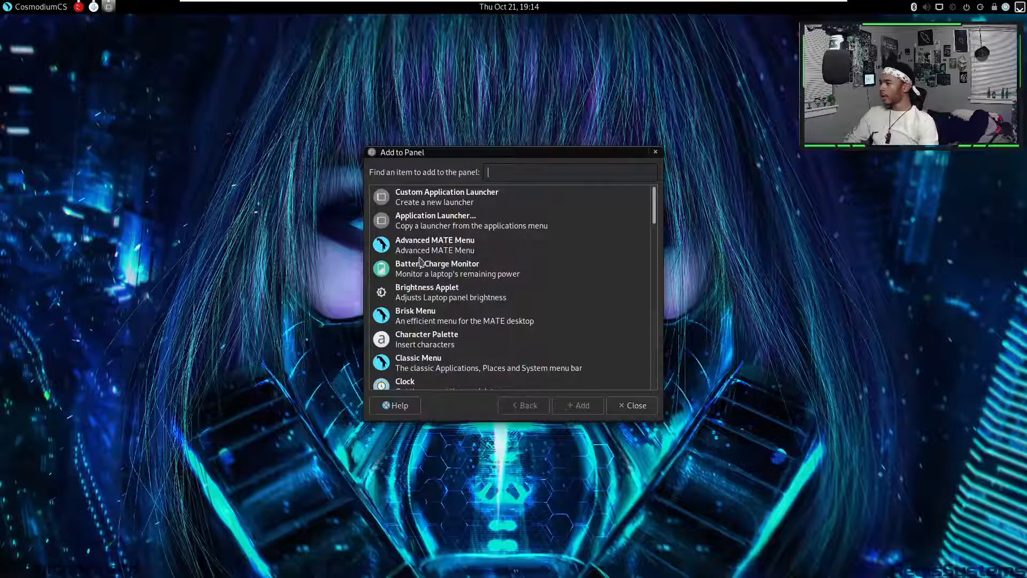
left_click(428, 319)
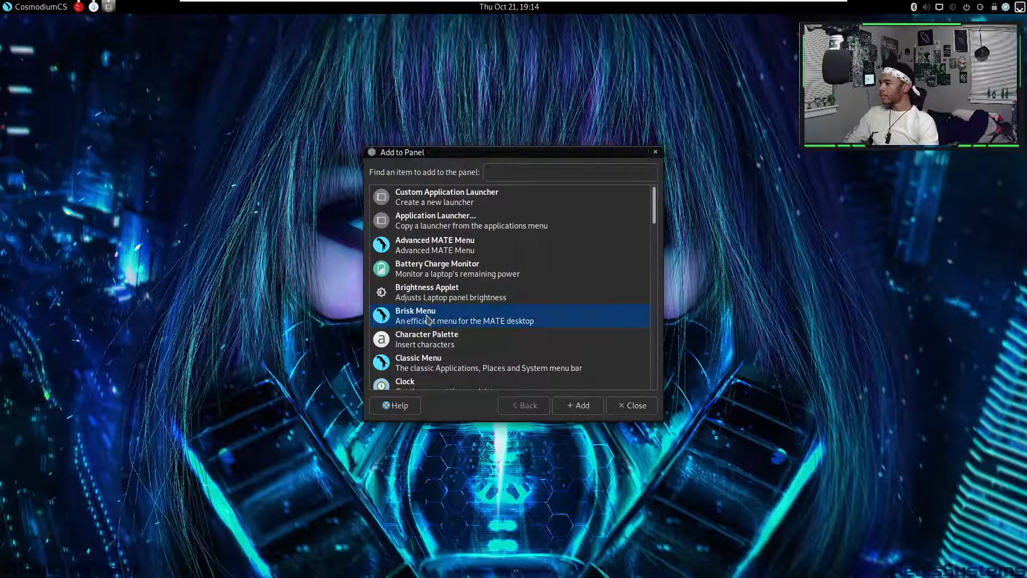
left_click(577, 408)
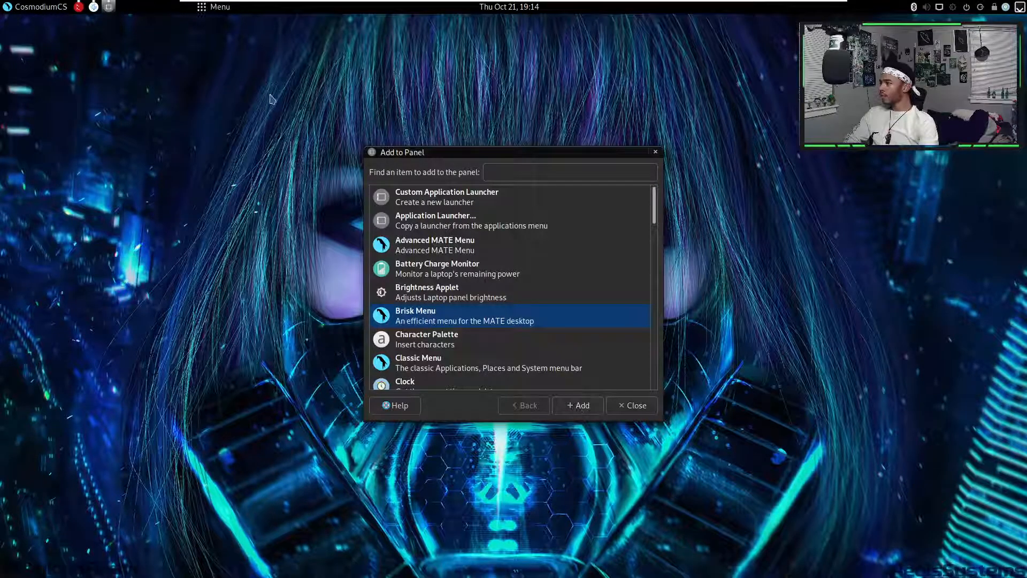
left_click(214, 6)
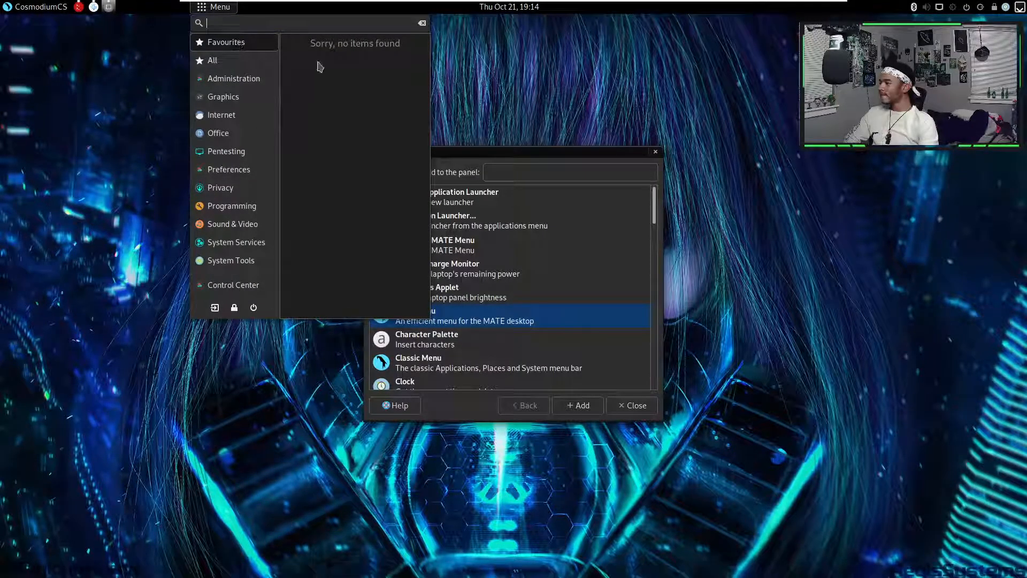
left_click(224, 8)
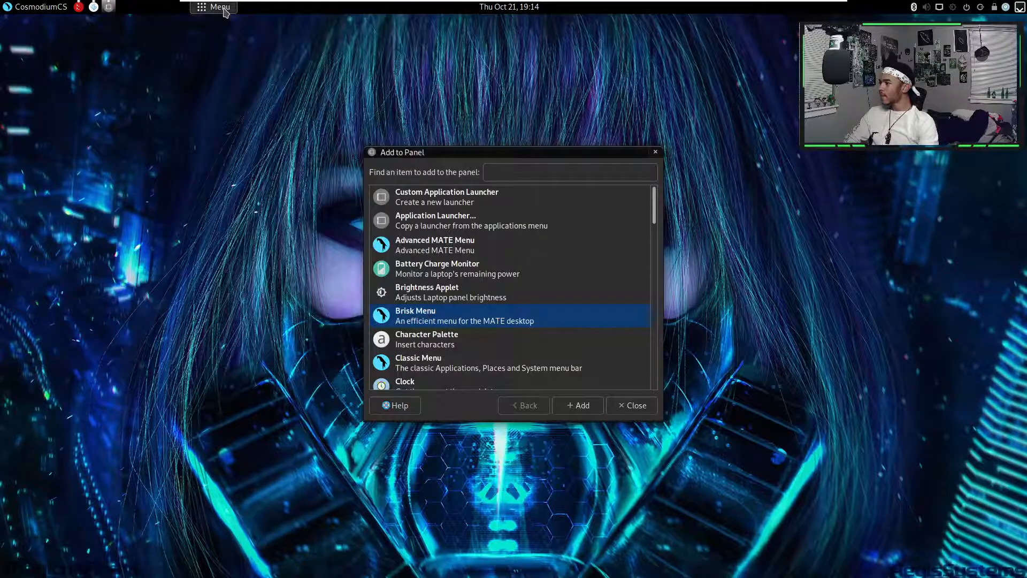
right_click(223, 7)
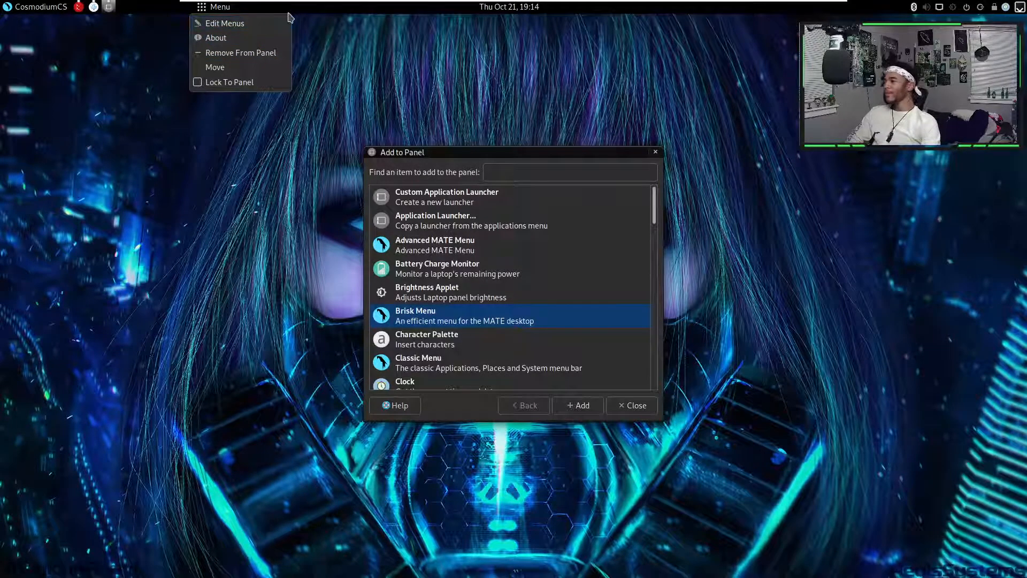
left_click(436, 363)
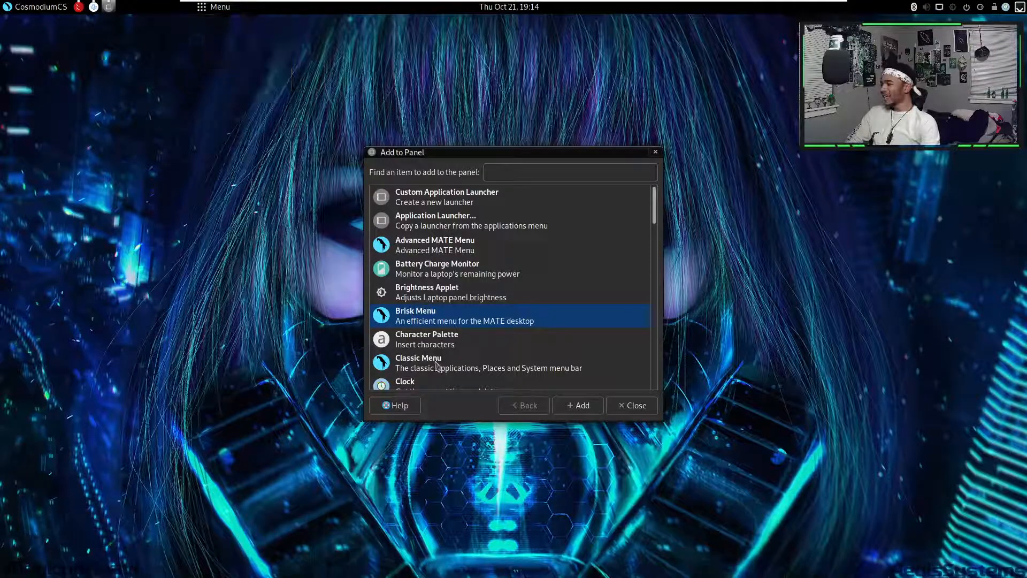
- Add the Compact Menu to the top panel and view its categories
scroll(460, 346, "down", 3)
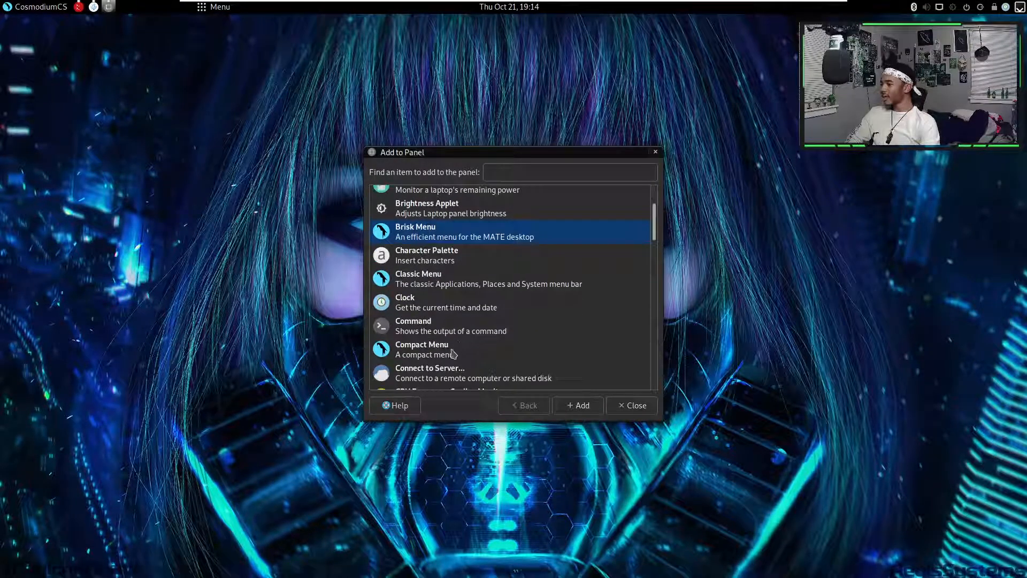
left_click(435, 355)
left_click(578, 406)
left_click(196, 8)
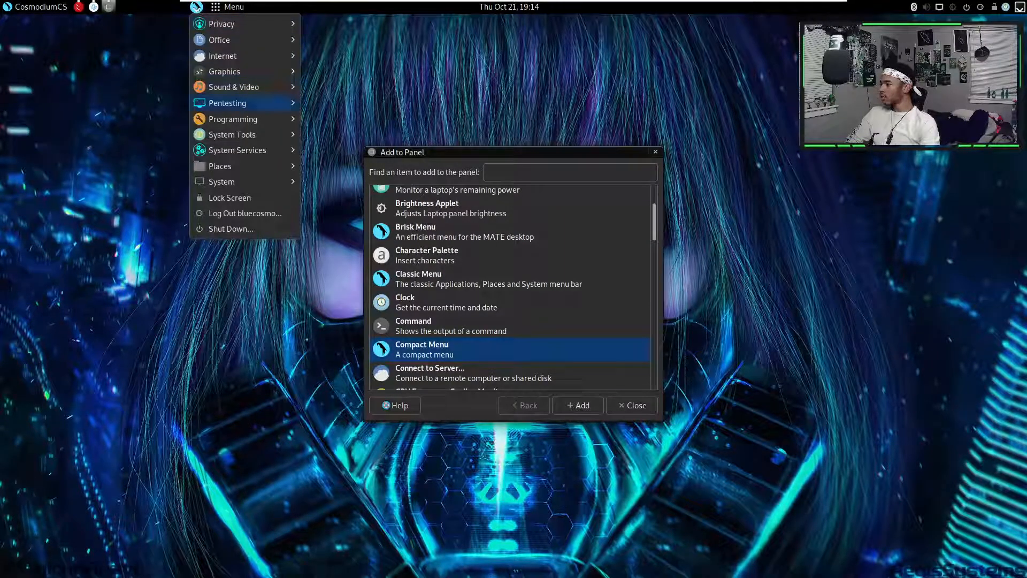
mouse_move(246, 30)
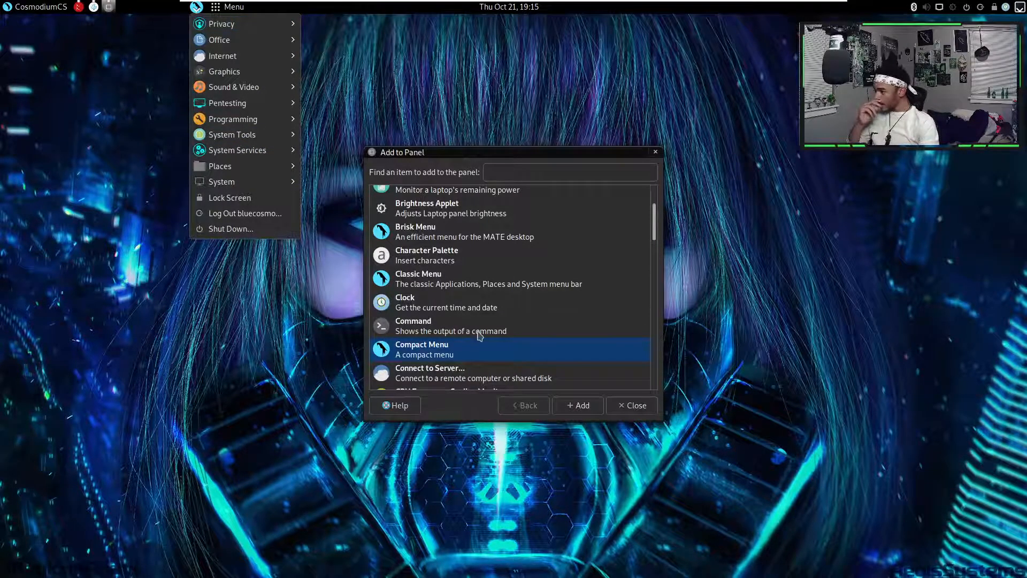
left_click(565, 267)
- Look through the remaining available panel items and close the Add to Panel dialog
scroll(564, 267, "down", 3)
scroll(564, 267, "down", 10)
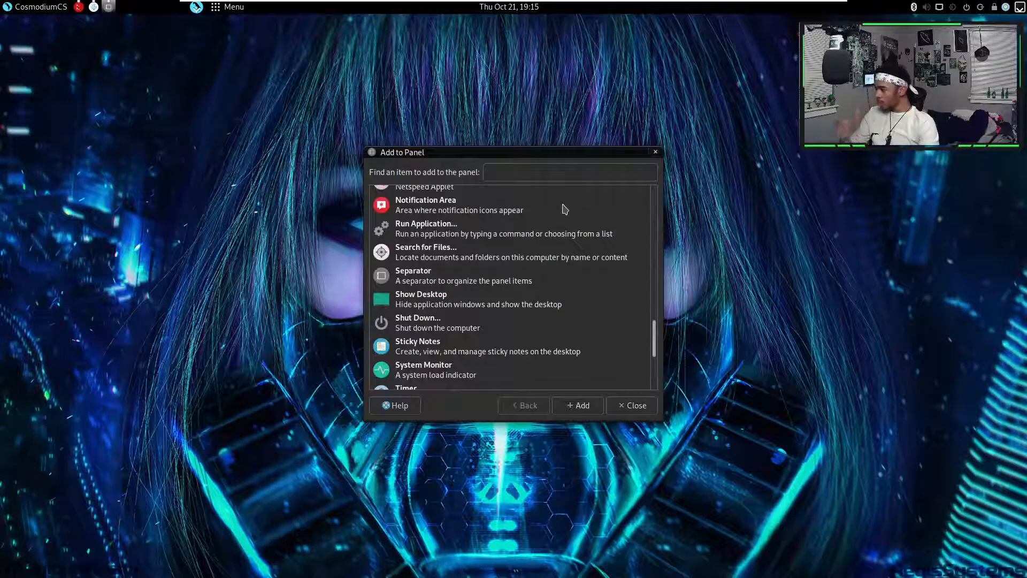
scroll(564, 209, "down", 3)
scroll(564, 210, "up", 4)
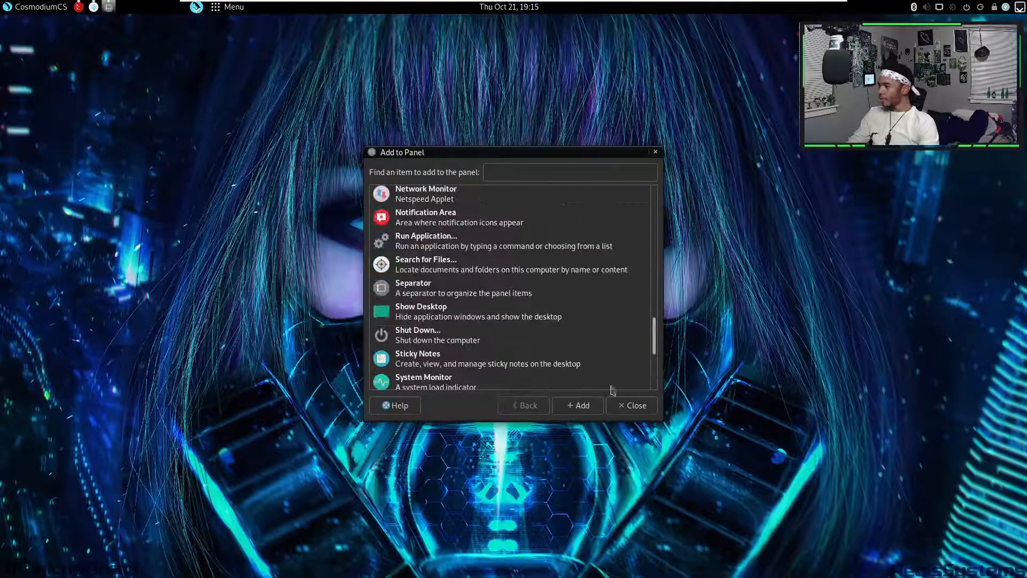
left_click(630, 406)
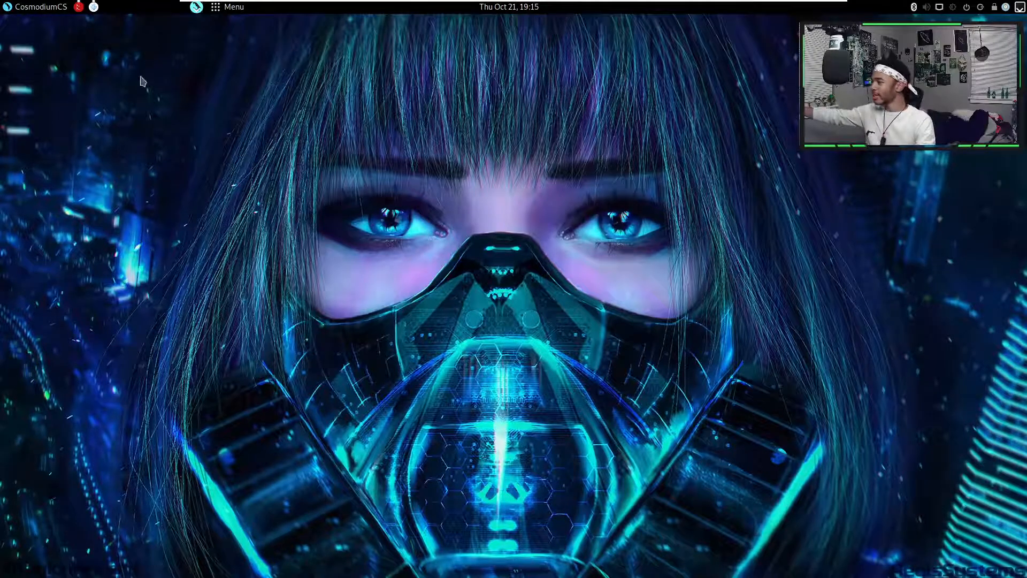
- Remove the Compact Menu from the top panel
right_click(202, 11)
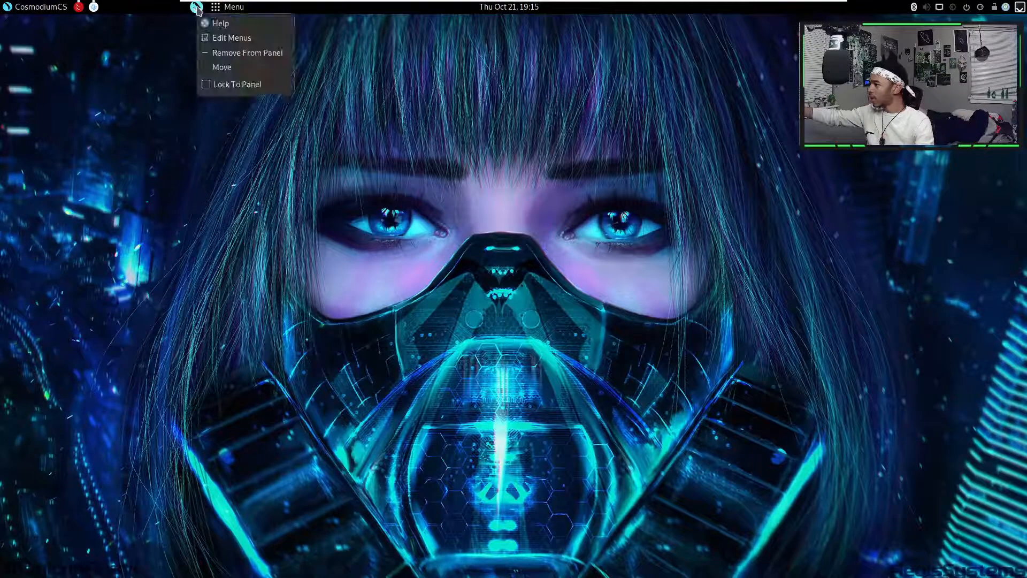
left_click(223, 54)
- Search for "hello" in both the original applications menu and the Brisk Menu to compare their search features
key("super")
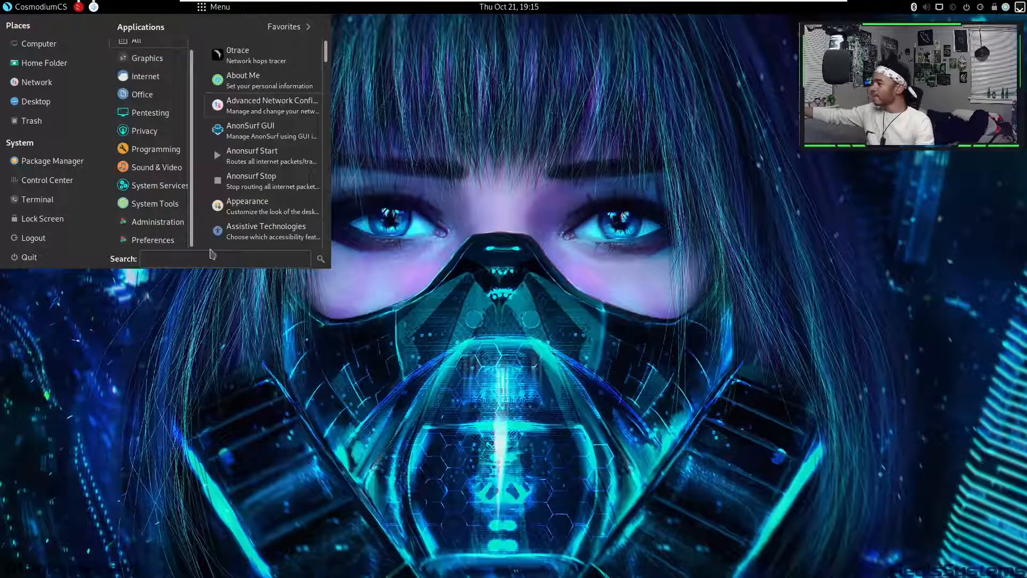
scroll(212, 249, "down", 1)
left_click(227, 260)
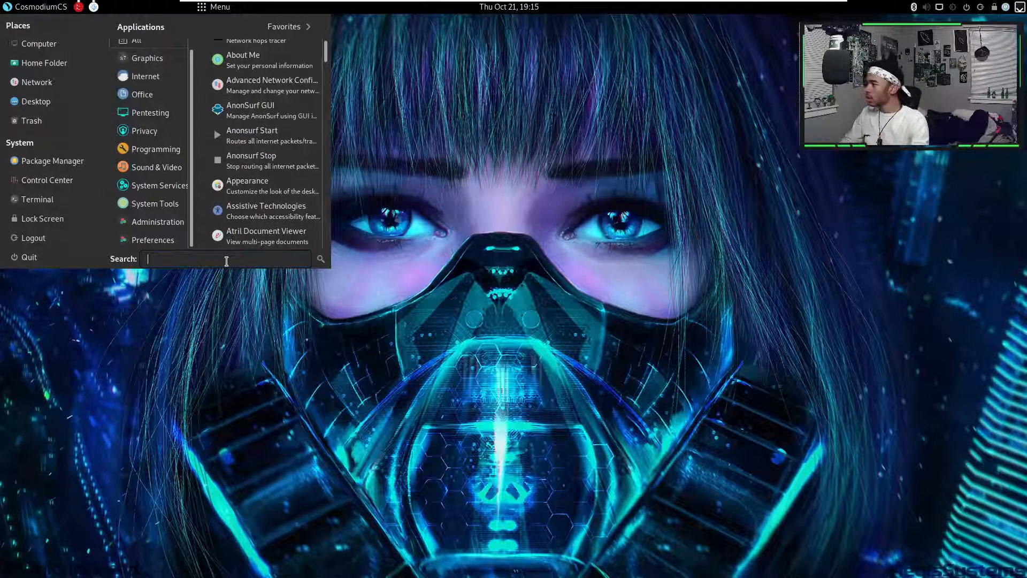
type("hello")
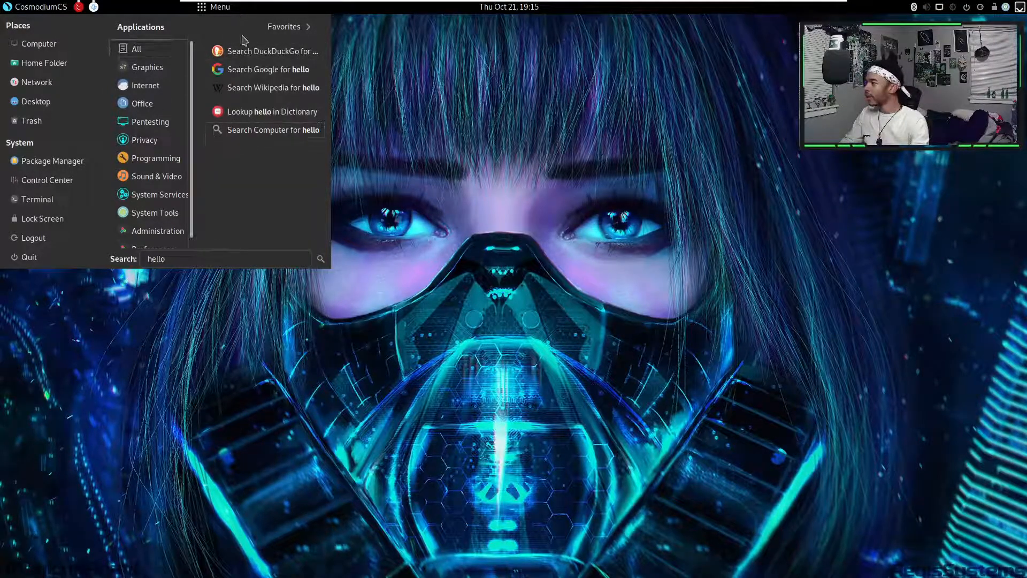
left_click(215, 7)
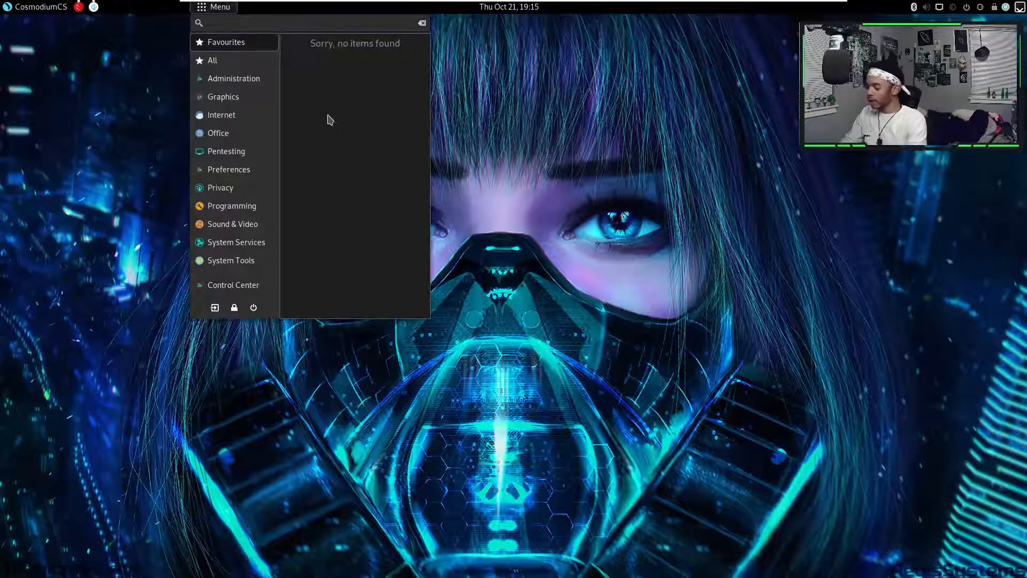
type("hello")
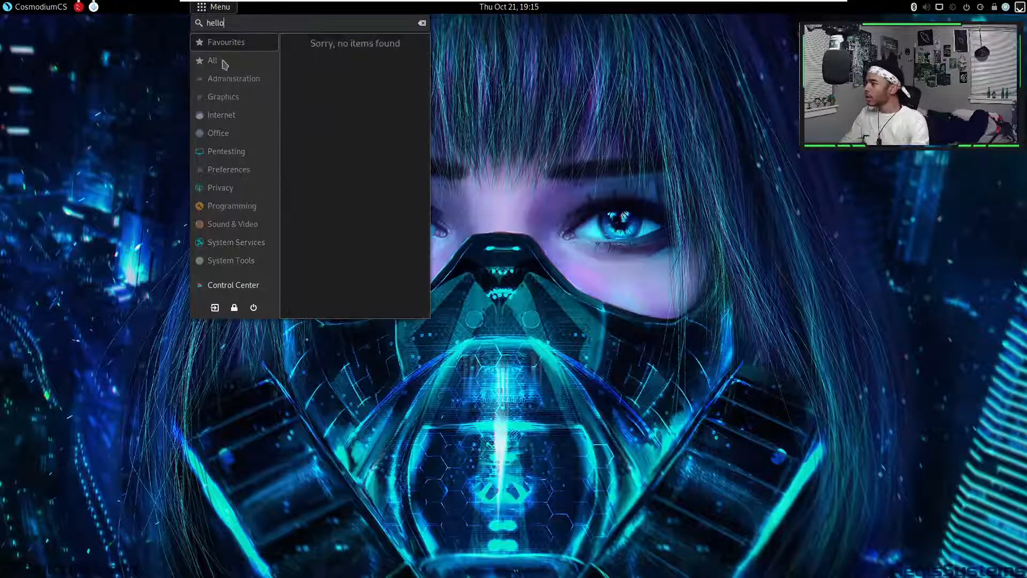
left_click(101, 47)
- Unlock the original applications menu from the top panel and remove it
right_click(37, 7)
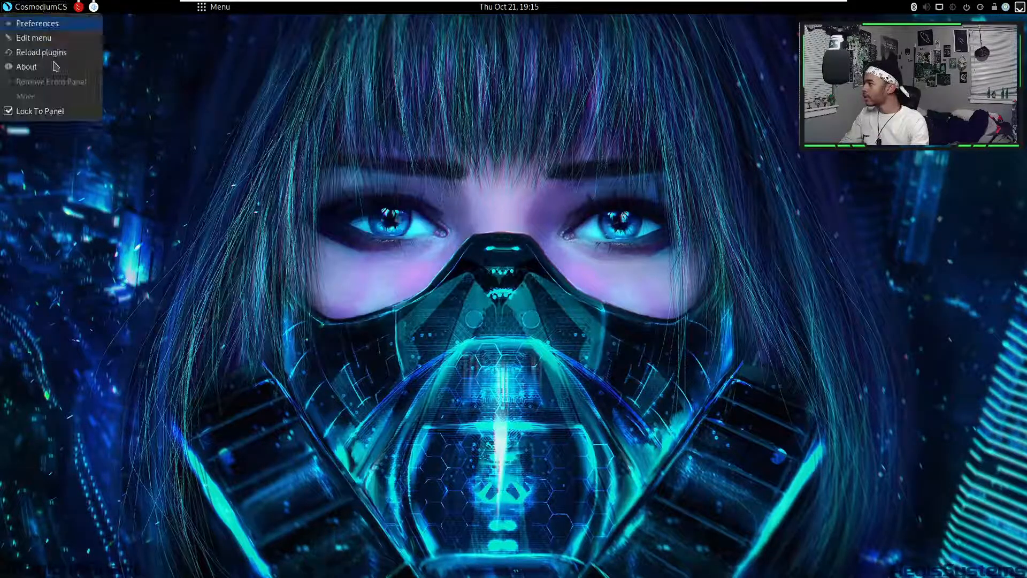
left_click(38, 111)
right_click(32, 9)
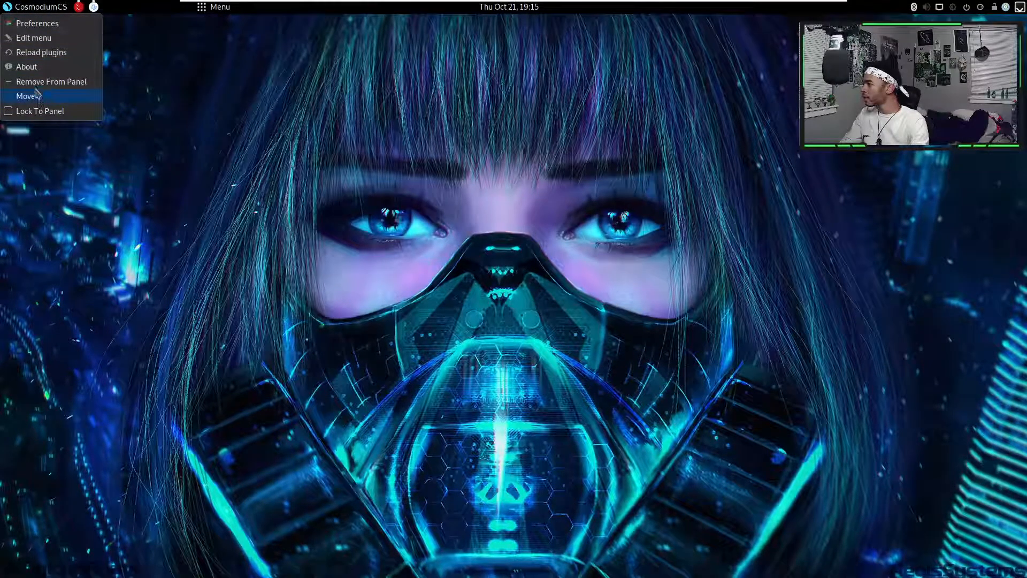
left_click(47, 82)
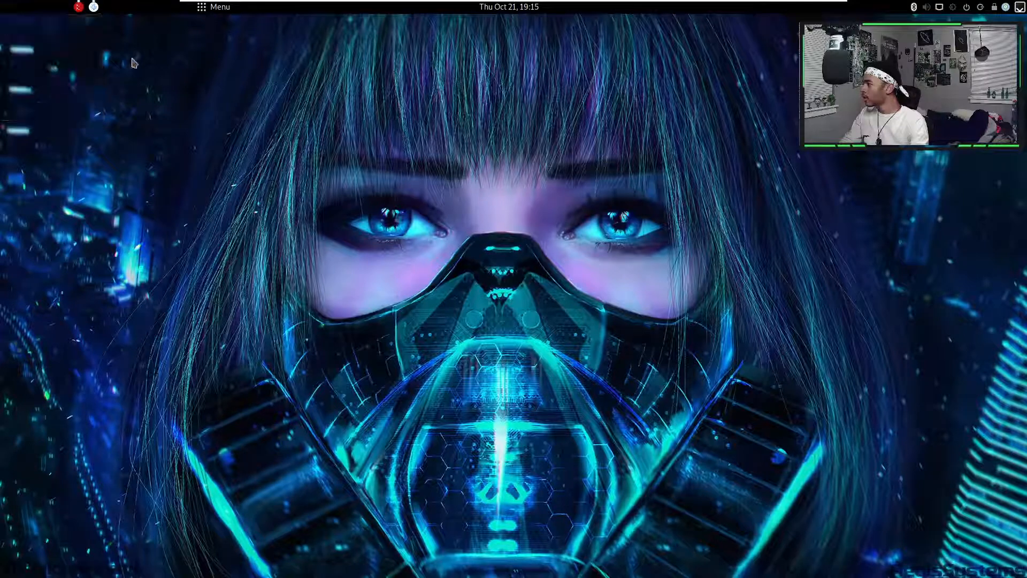
- Move the Brisk Menu to the far left end of the top panel
right_click(218, 9)
left_click(214, 67)
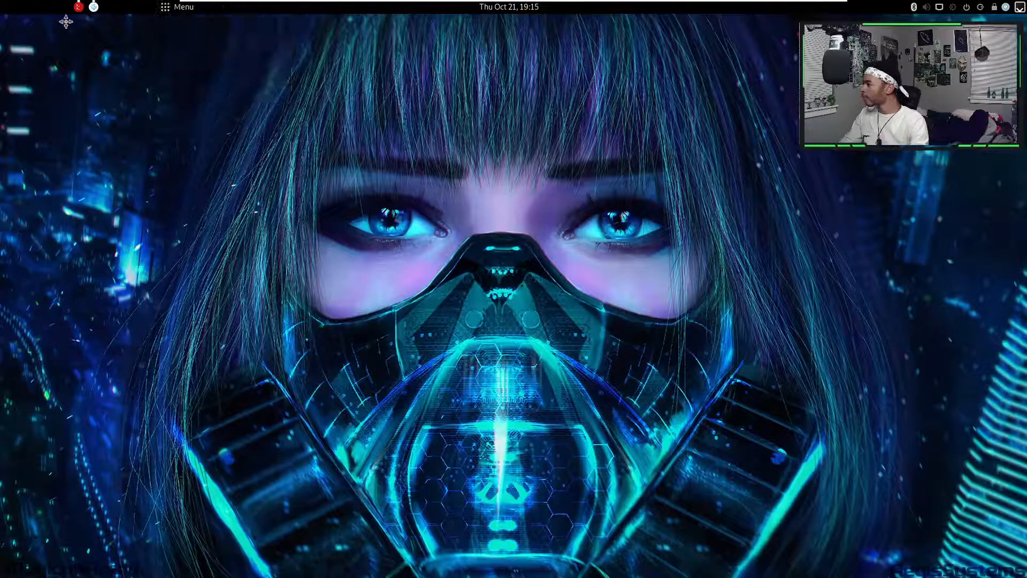
left_click(10, 19)
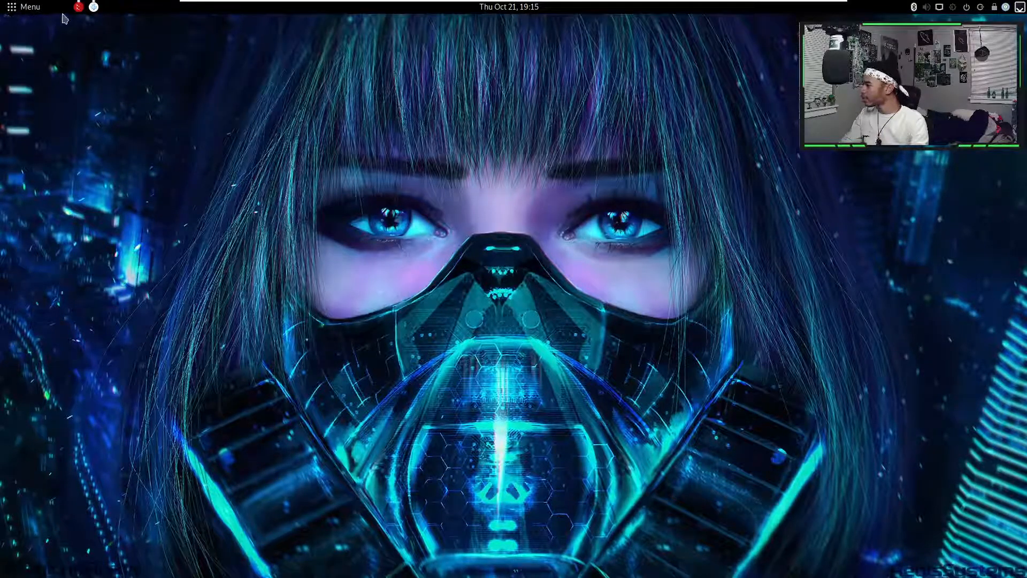
- Unlock the dock applet and move it directly beside the Brisk Menu on the top panel
right_click(77, 7)
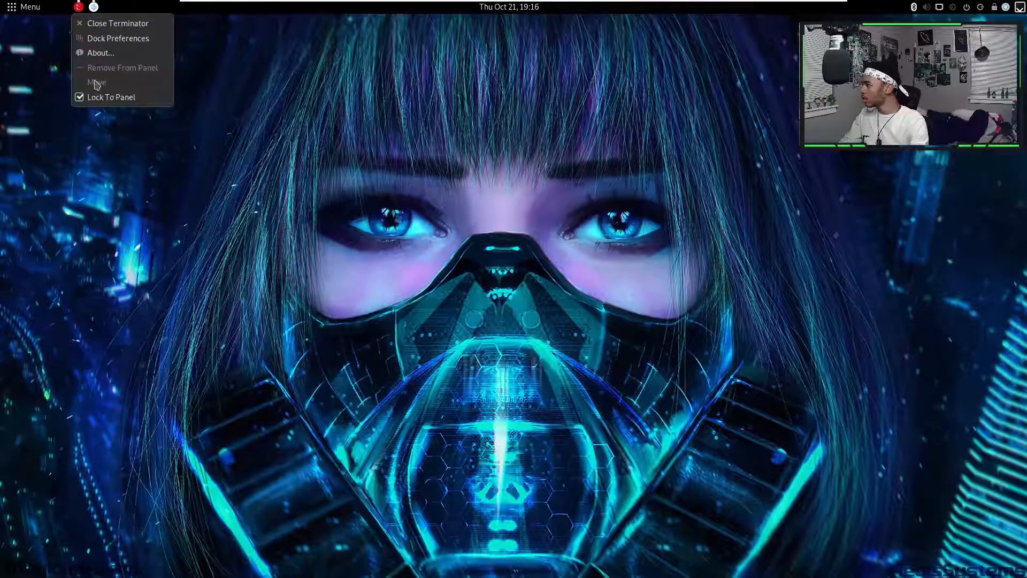
left_click(82, 98)
right_click(75, 11)
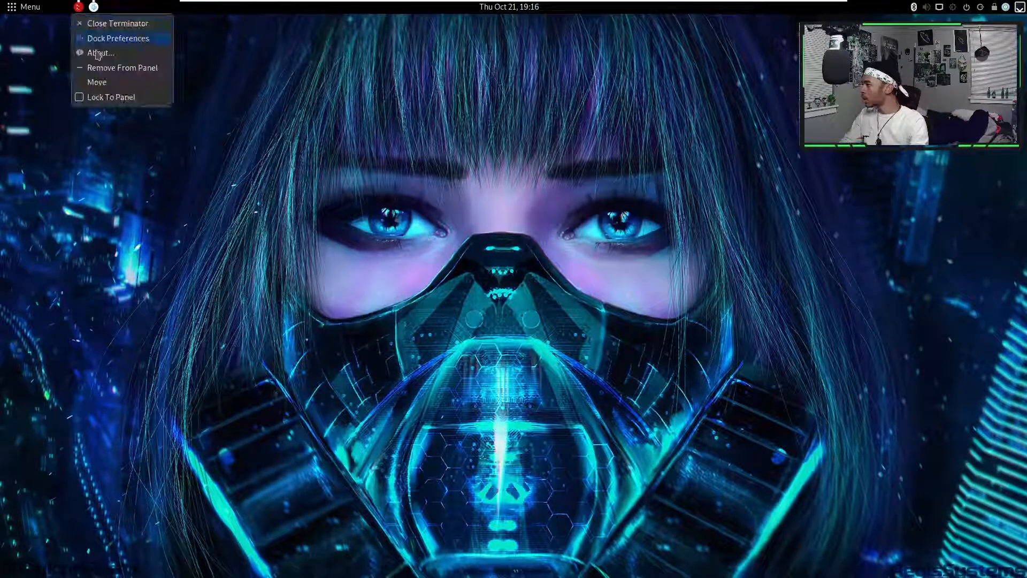
left_click(99, 80)
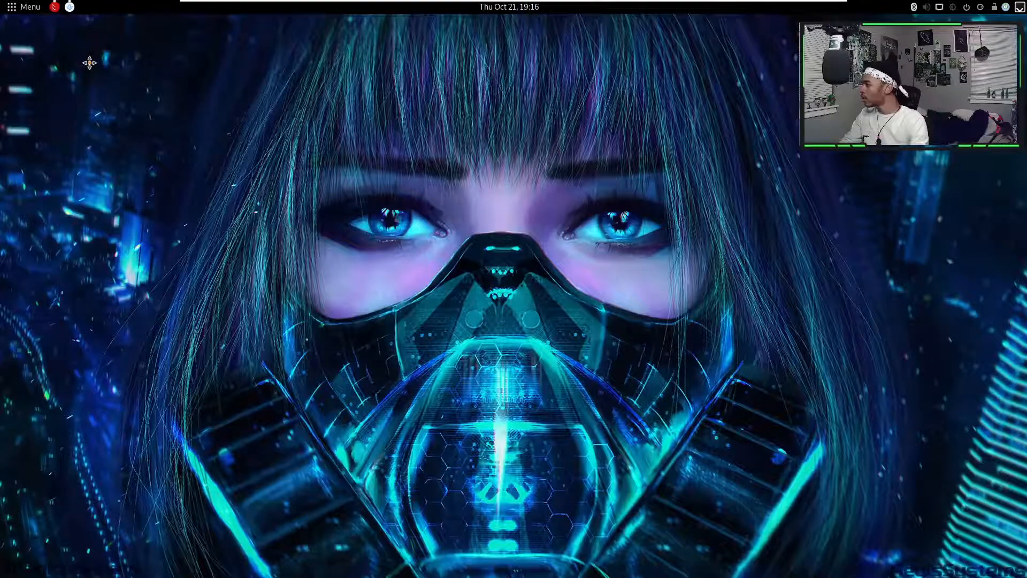
- Lock both the Brisk Menu and the dock applet to the top panel
right_click(27, 10)
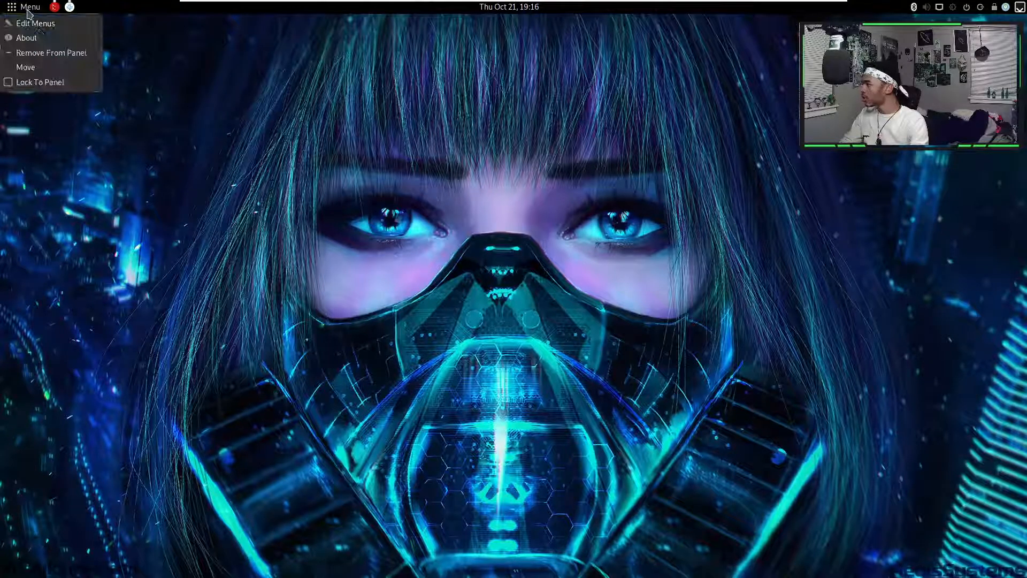
left_click(53, 86)
right_click(69, 8)
left_click(81, 100)
right_click(55, 9)
left_click(28, 86)
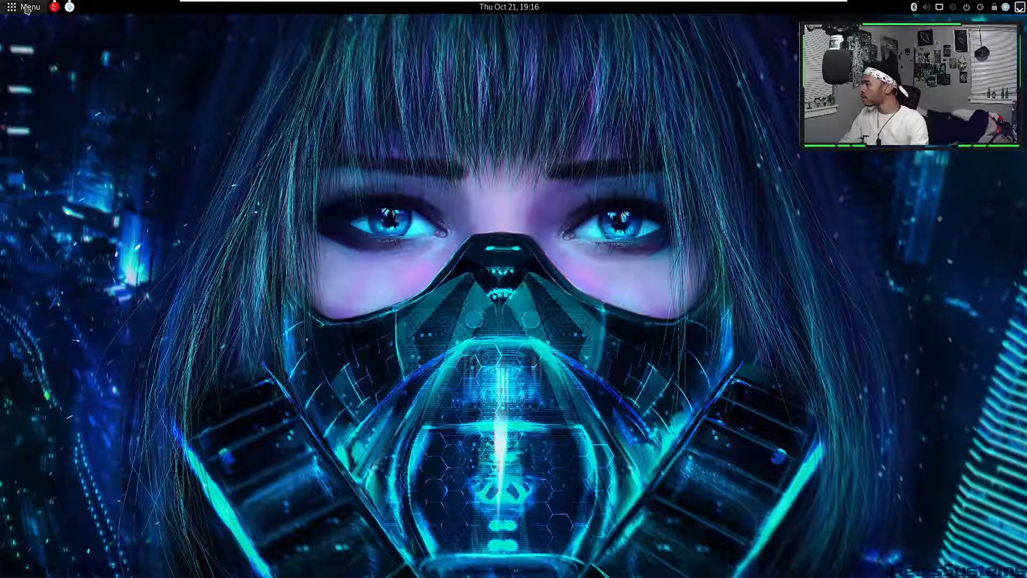
- View the Brisk Menu's categories and examine its entries in the Main Menu editor
left_click(27, 6)
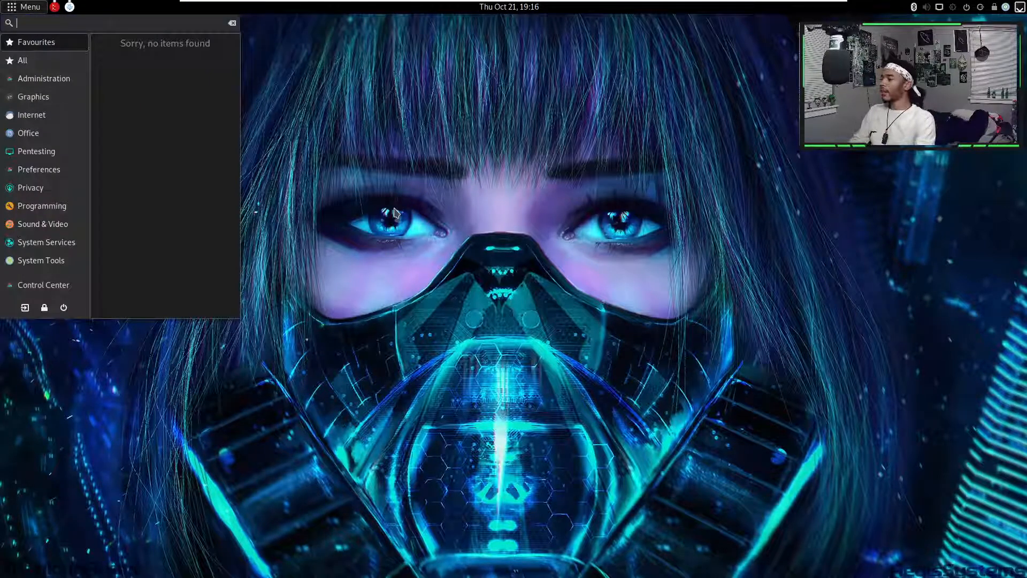
left_click(395, 212)
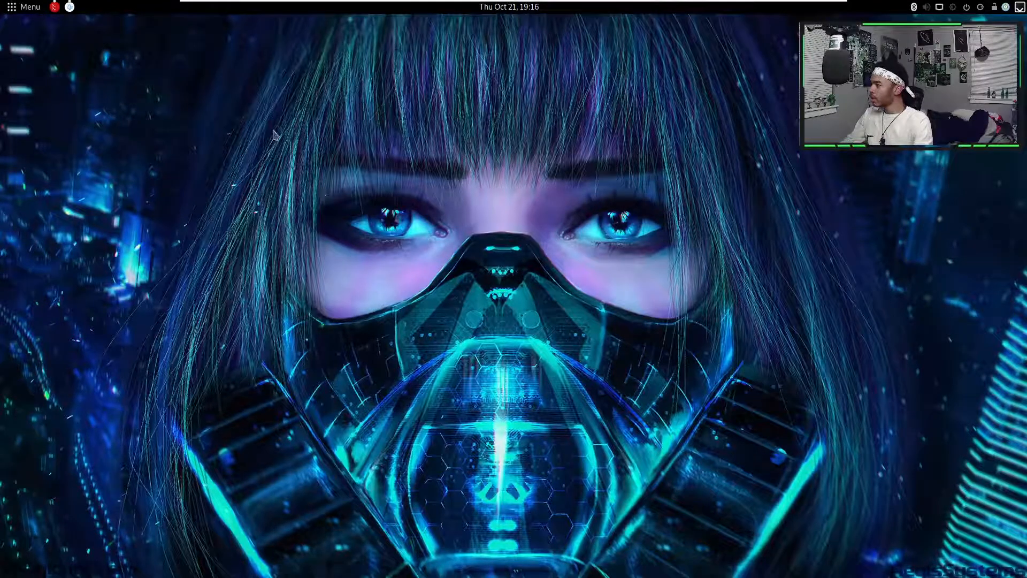
right_click(18, 12)
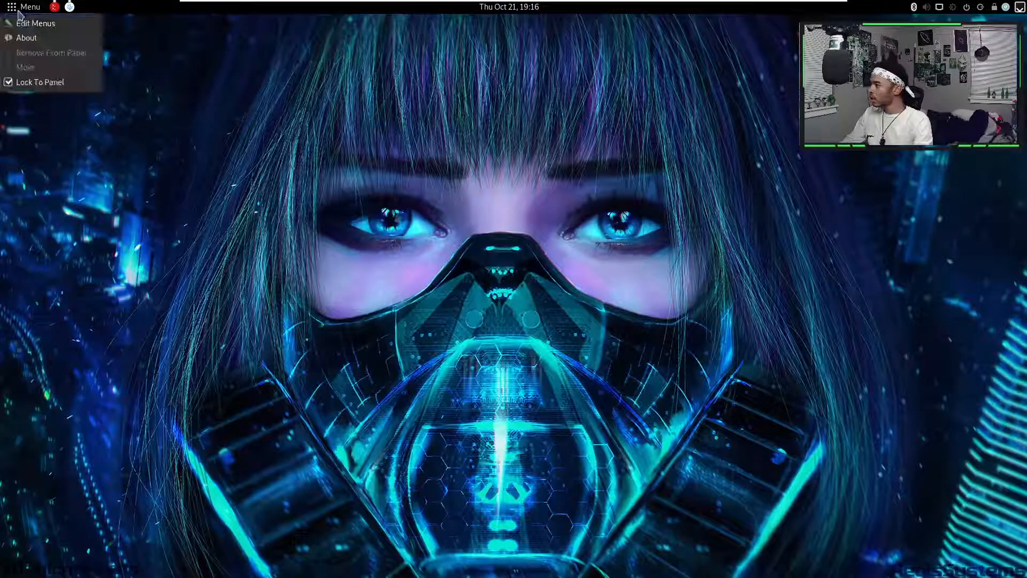
left_click(46, 28)
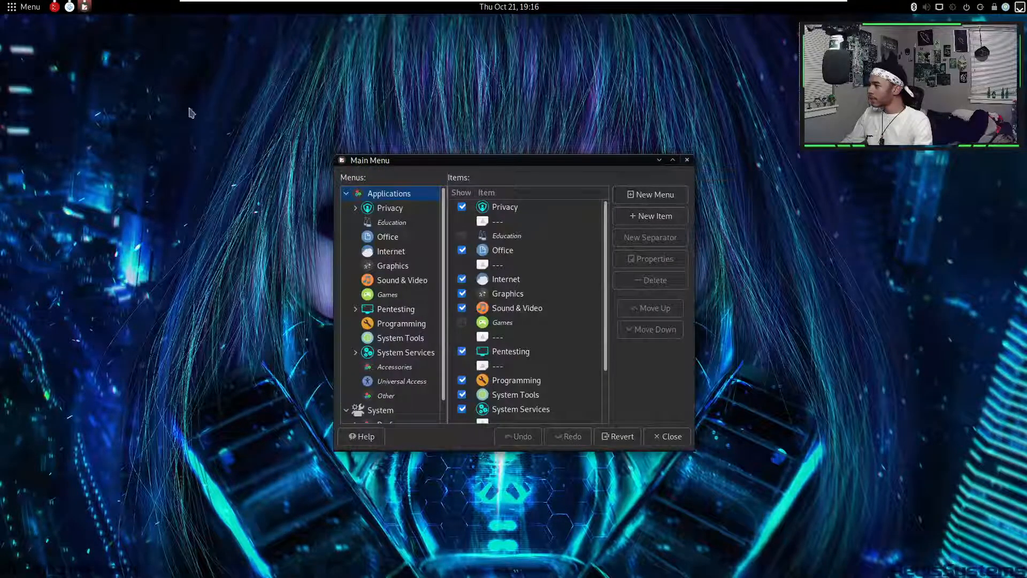
left_click(686, 159)
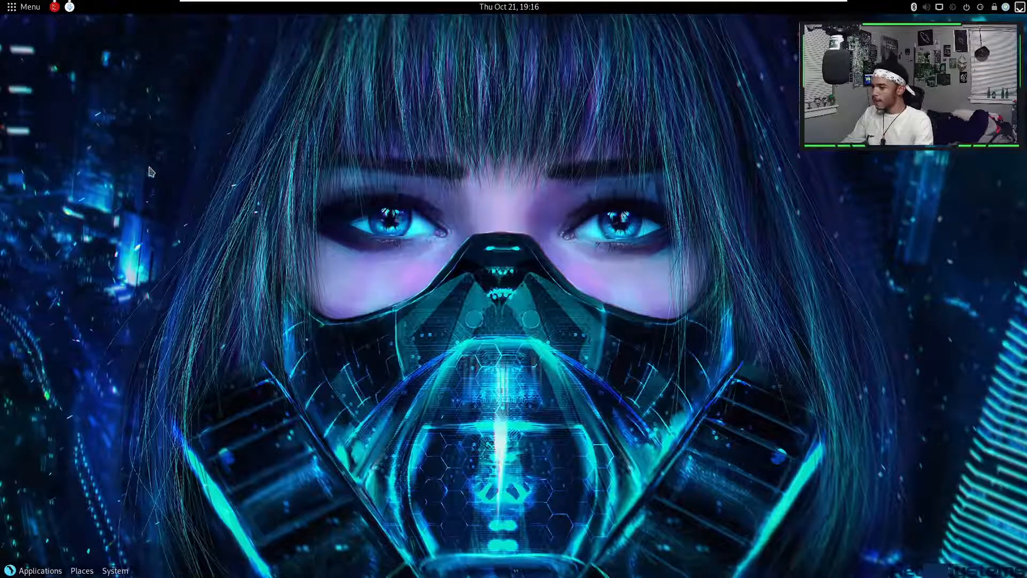
left_click(22, 9)
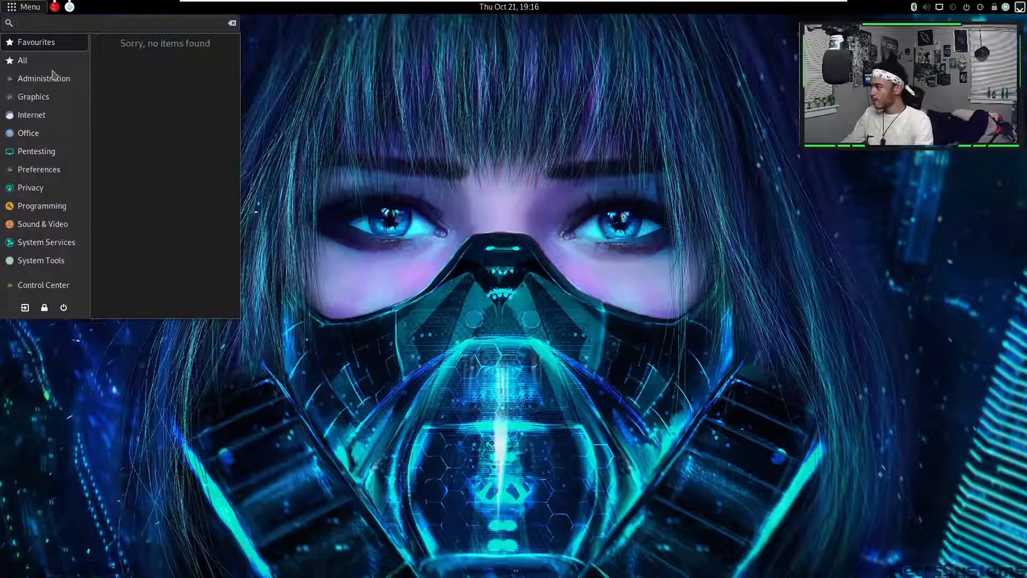
left_click(454, 140)
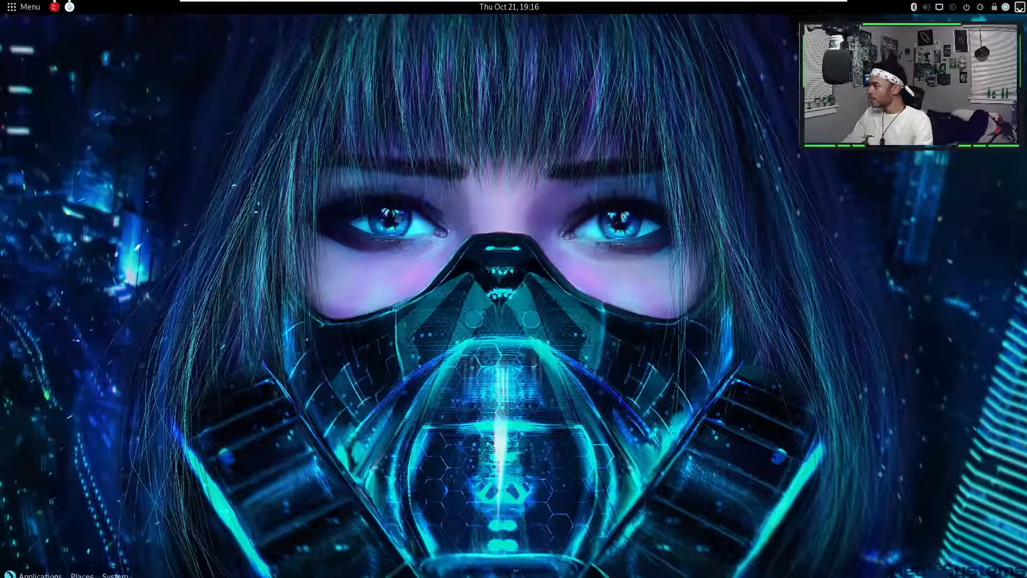
left_click(13, 9)
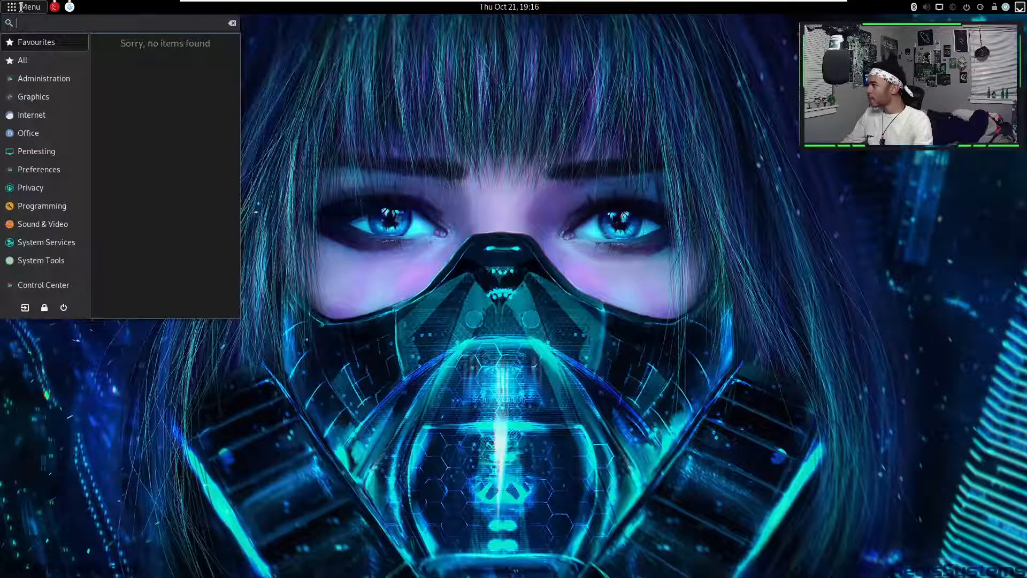
left_click(20, 7)
- Unlock the Brisk Menu from the top panel and view the dock applet's options
right_click(20, 7)
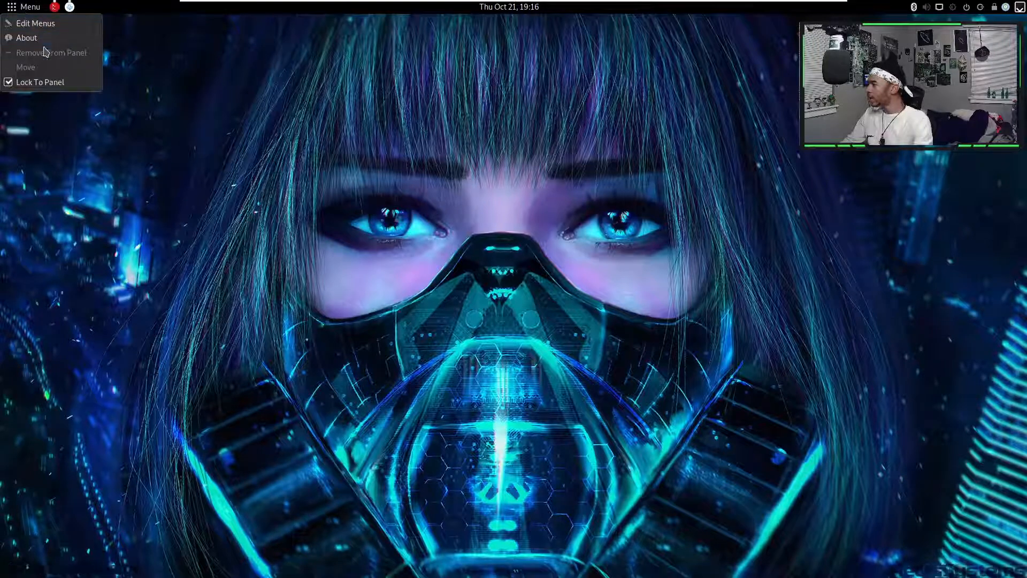
left_click(47, 82)
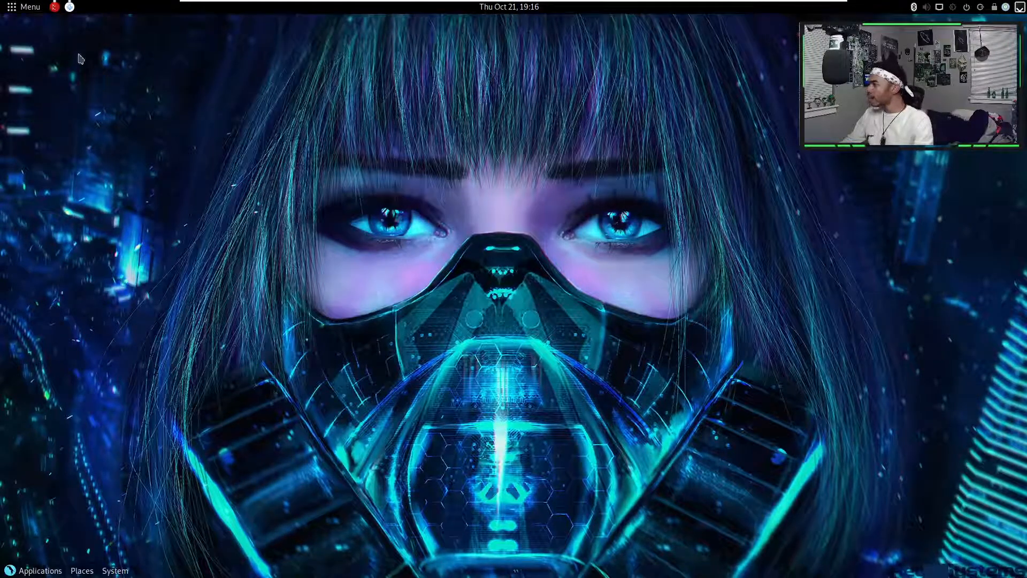
right_click(109, 9)
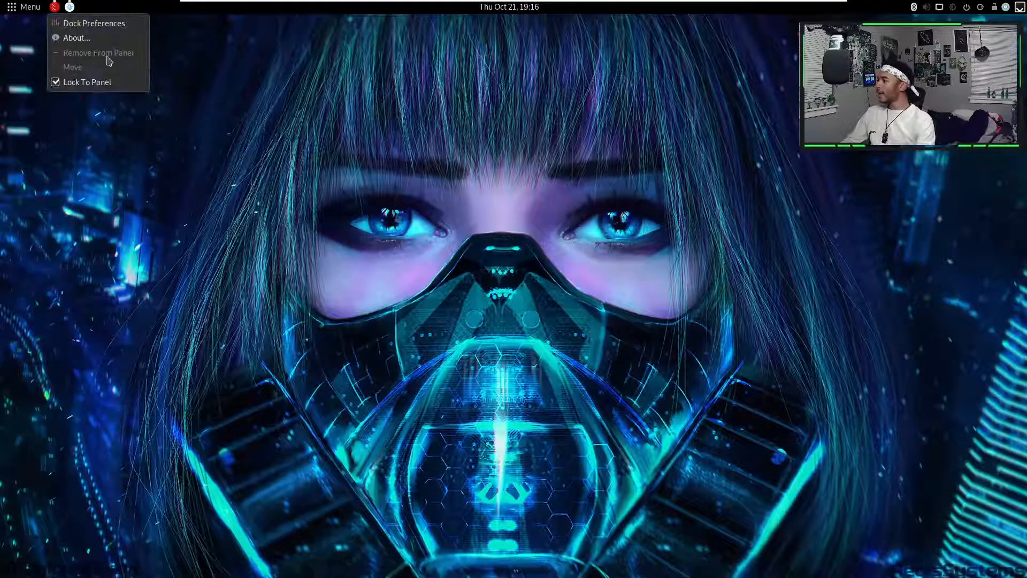
left_click(225, 85)
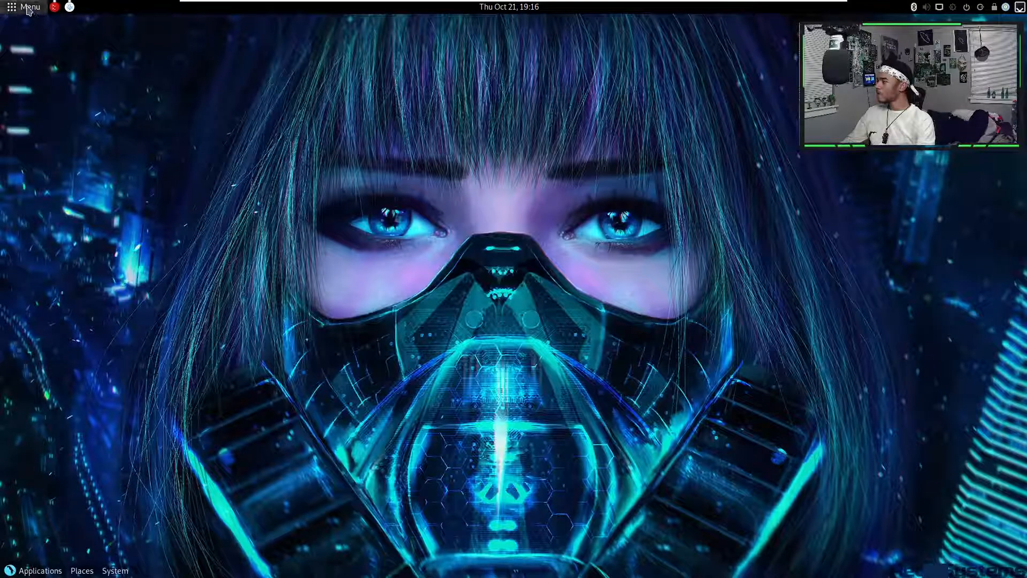
- Compare the bottom panel's Applications and Places menus with the Brisk Menu
left_click(33, 573)
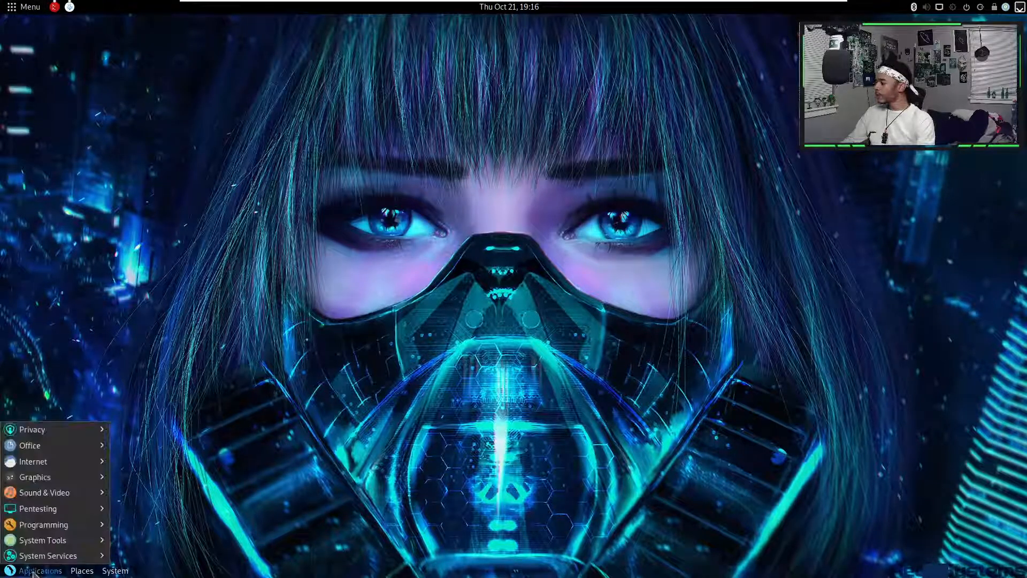
mouse_move(82, 571)
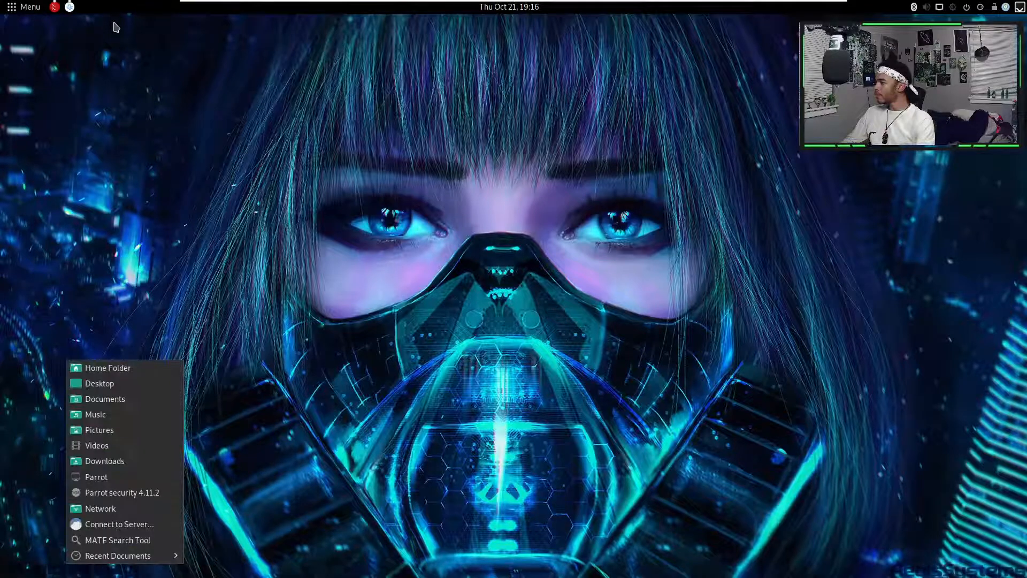
left_click(24, 6)
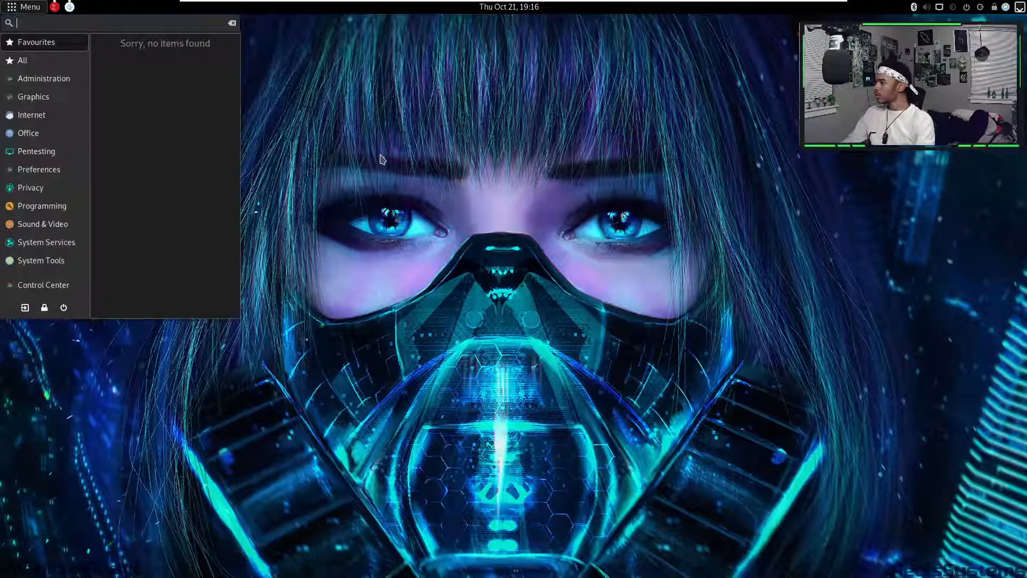
key("Escape")
- Lock the Brisk Menu in place on the top panel again
right_click(26, 7)
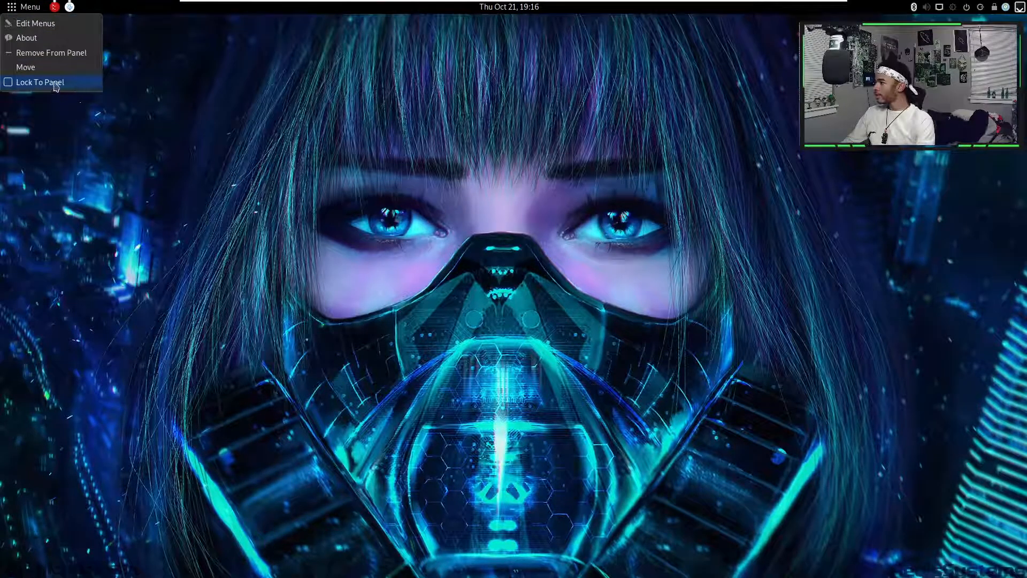
left_click(59, 84)
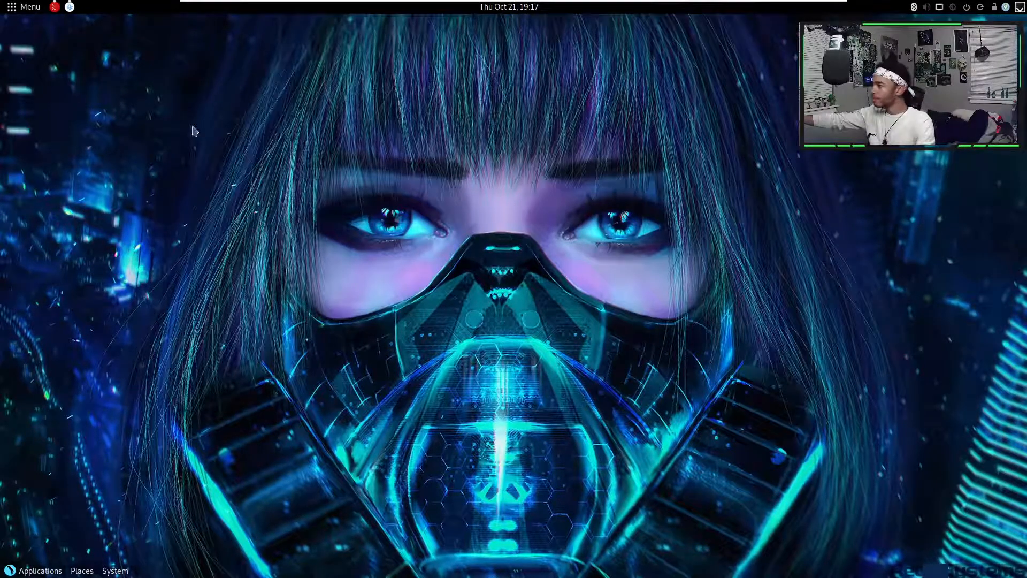
- Switch to VSCodium, review the favorites and panel lists in parrot-setup.md, and open the Brisk Menu
left_click(70, 7)
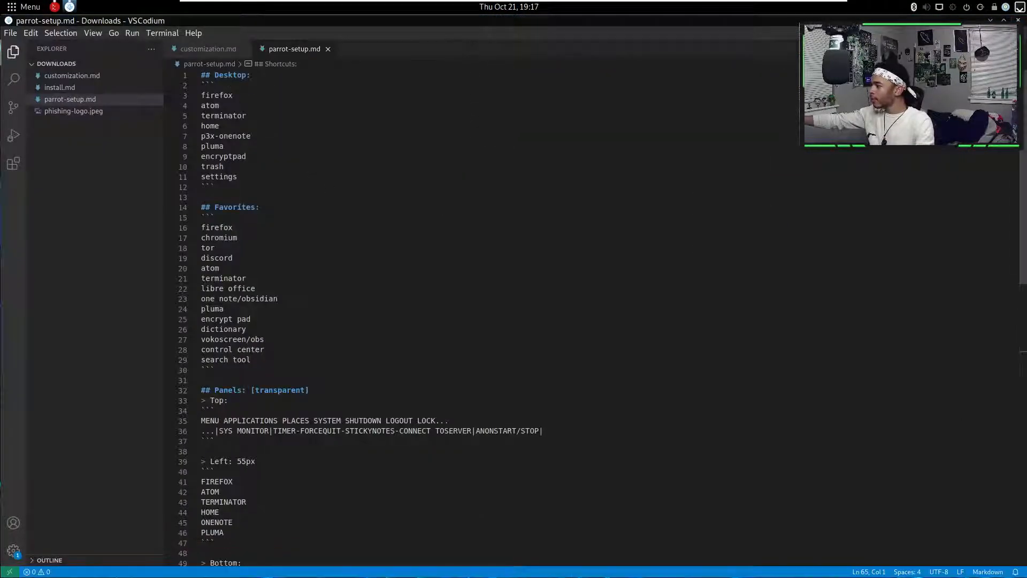
scroll(314, 165, "down", 8)
scroll(192, 172, "up", 3)
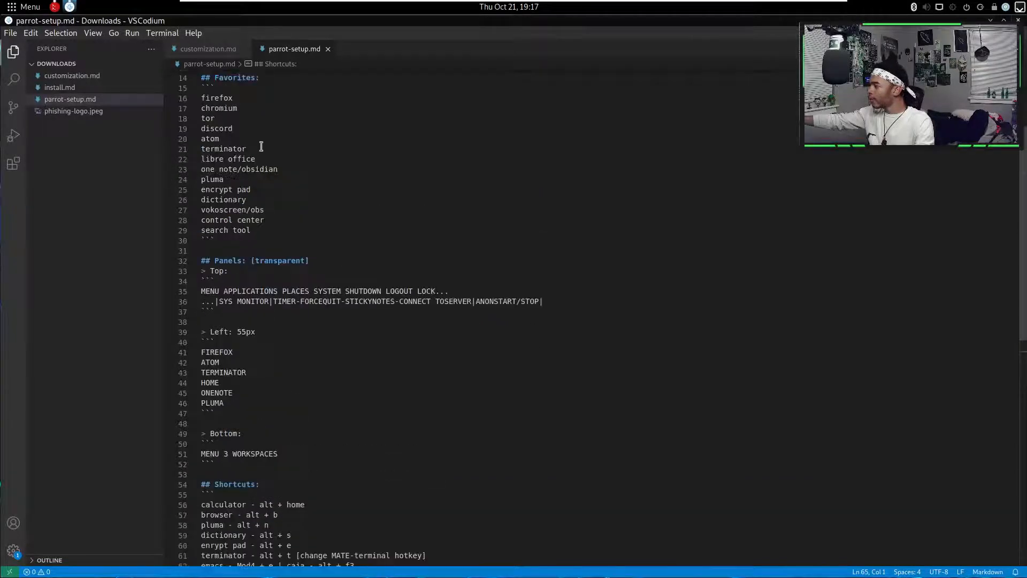
left_click(27, 7)
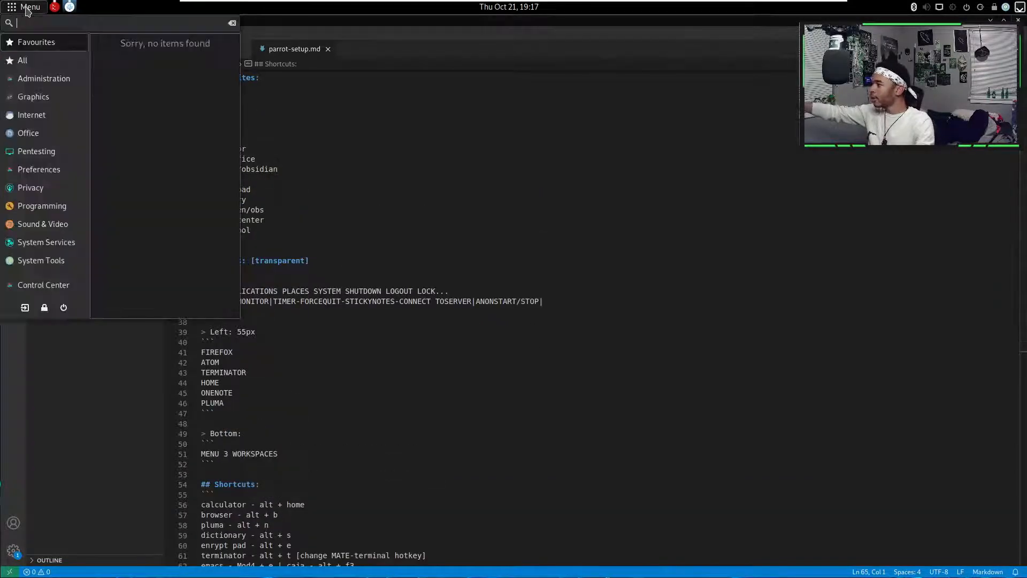
- Close the Brisk Menu and review the Terminator preferences section of customization.md
left_click(349, 123)
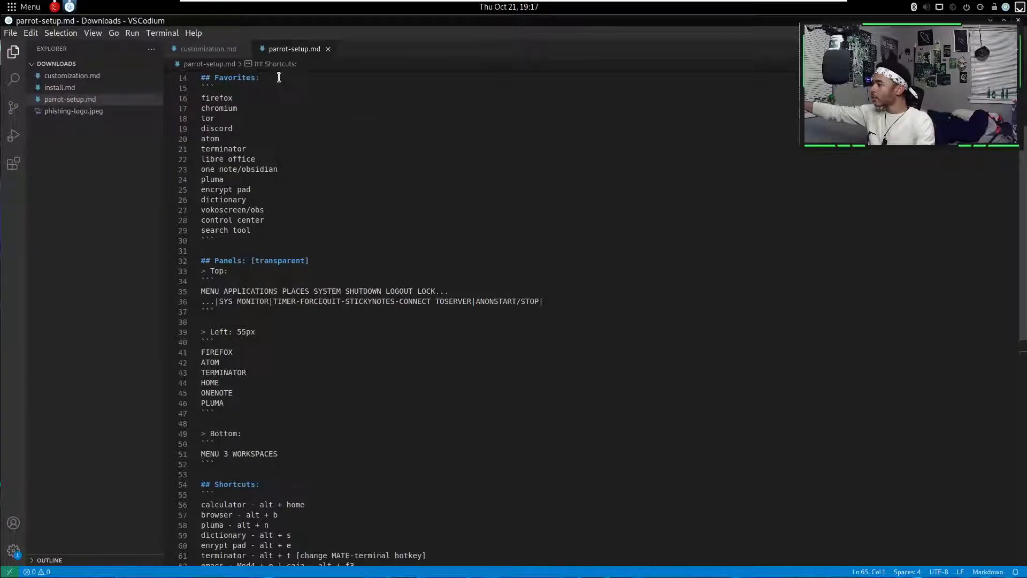
left_click(219, 51)
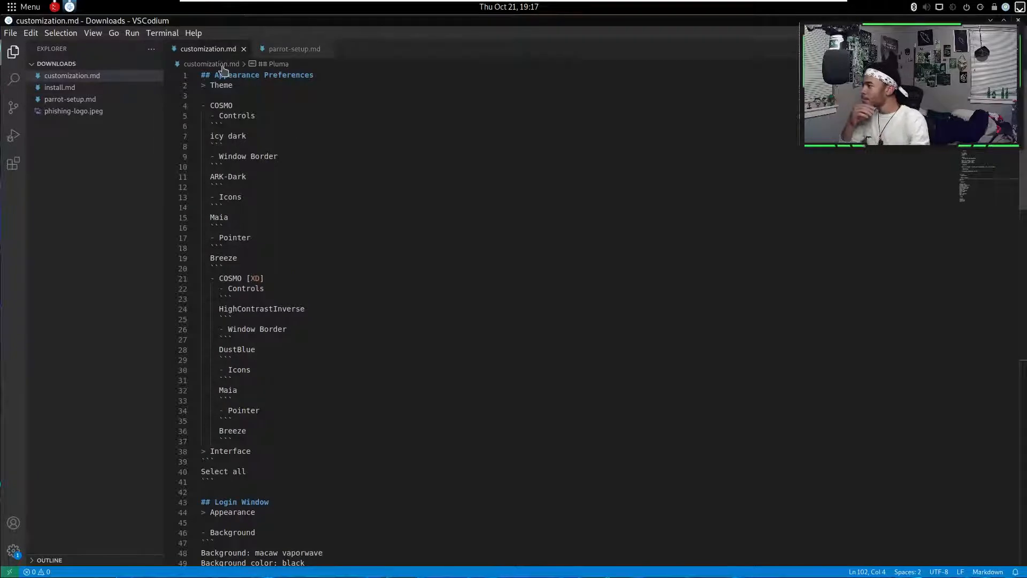
scroll(289, 113, "down", 15)
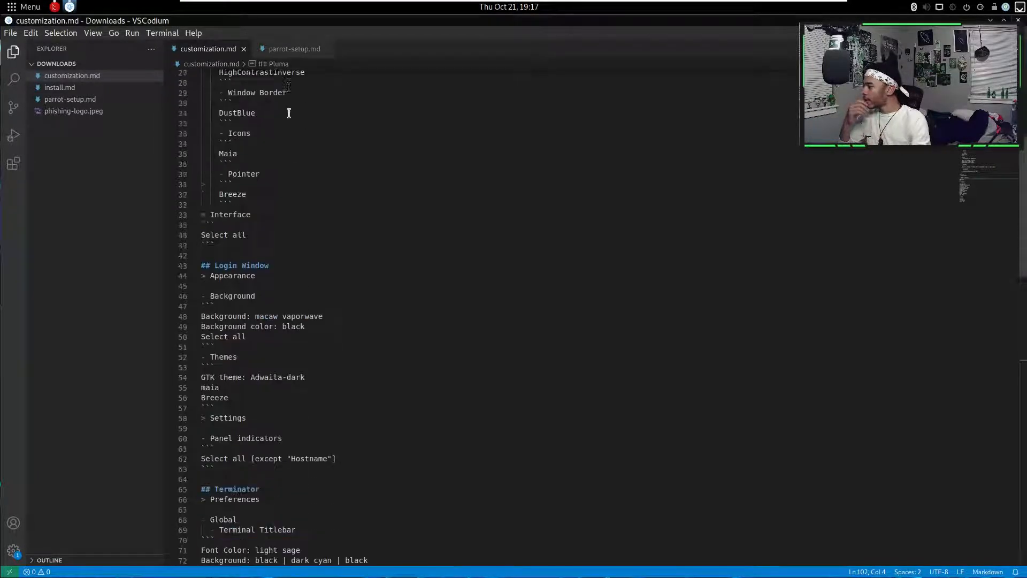
scroll(289, 113, "down", 3)
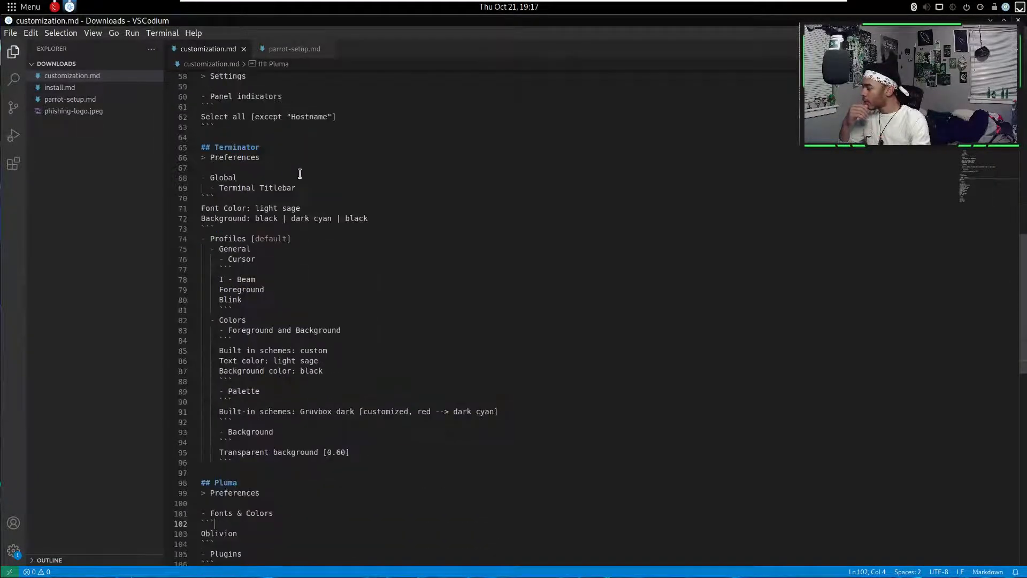
- Switch to the Terminator window, restore it from full size and place it beside the customization.md notes
key("alt+Tab")
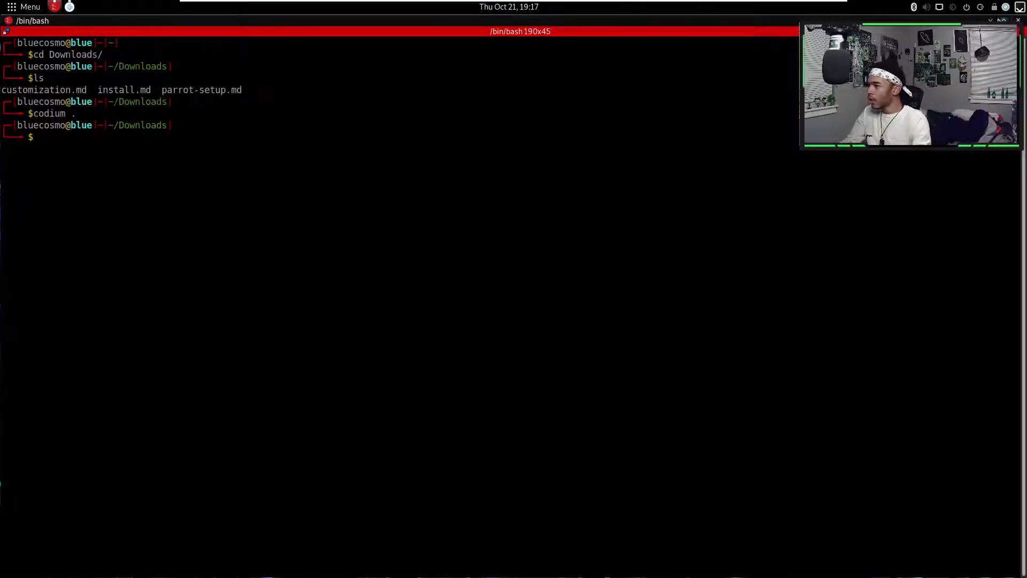
left_click_drag(709, 137, 280, 304)
left_click_drag(166, 313, 673, 288)
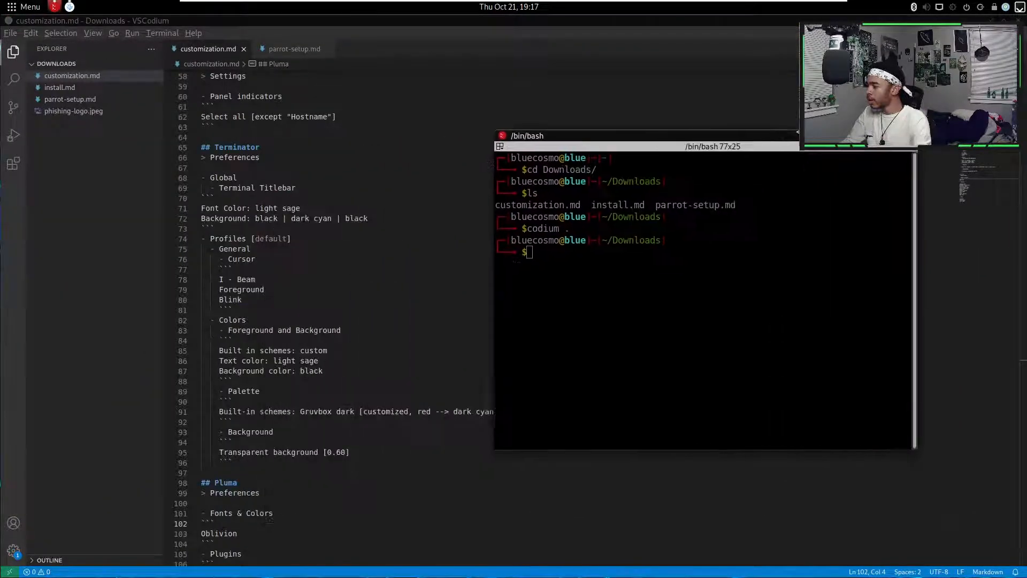
left_click_drag(687, 144, 690, 117)
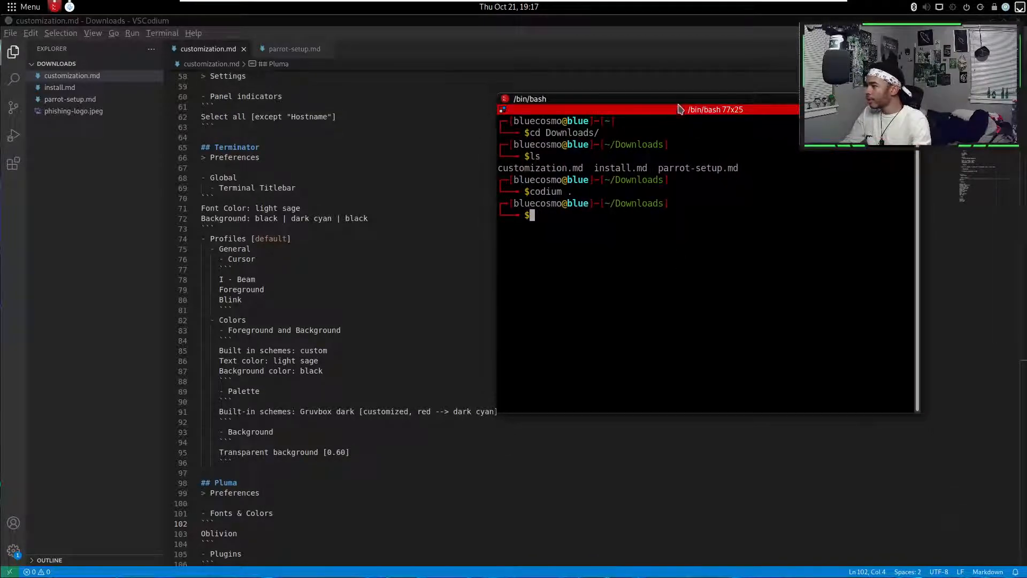
- Open Terminator's preferences from the terminal, place the window beside the notes and show the global settings
right_click(679, 101)
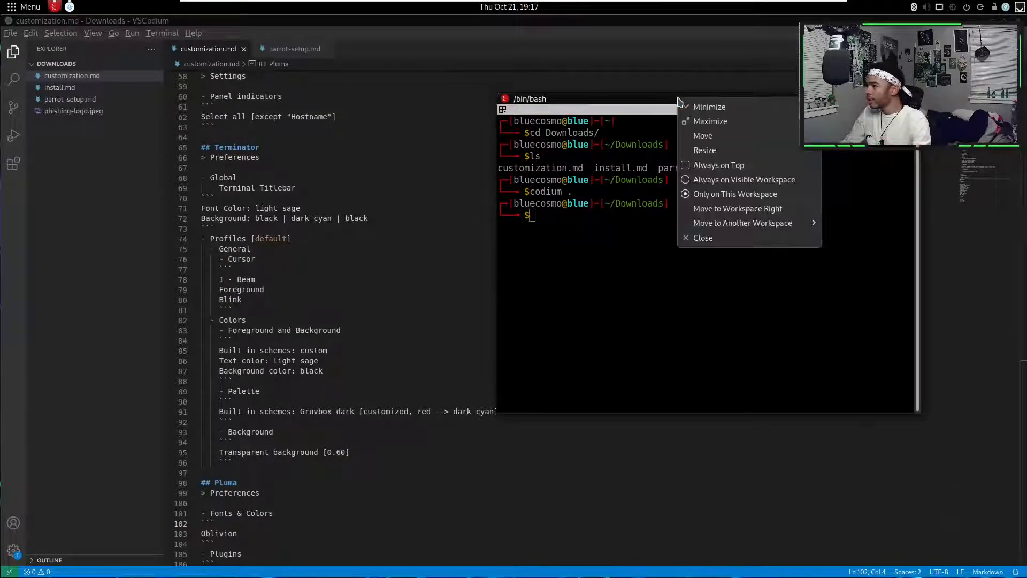
left_click(605, 254)
right_click(605, 253)
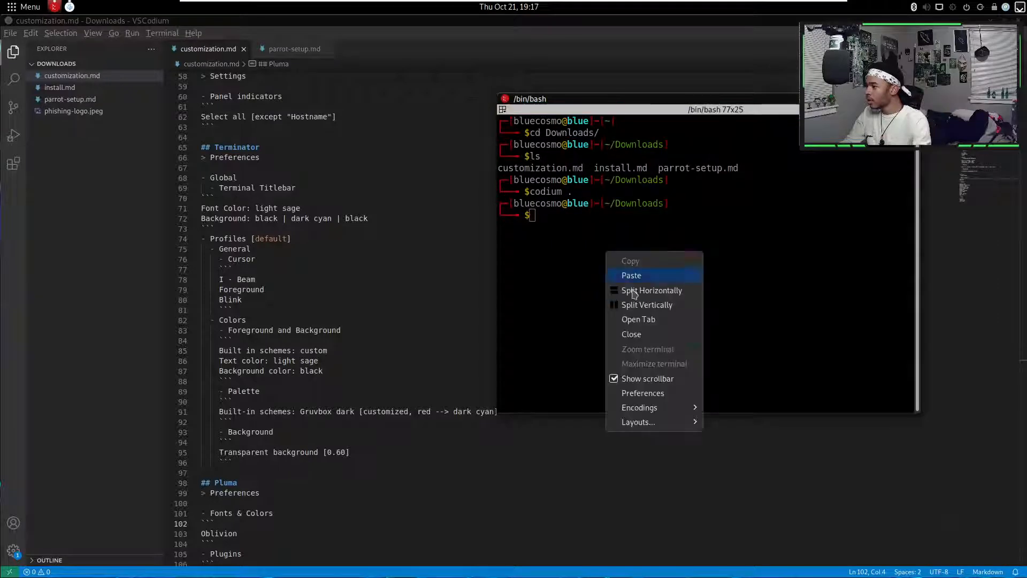
left_click(651, 398)
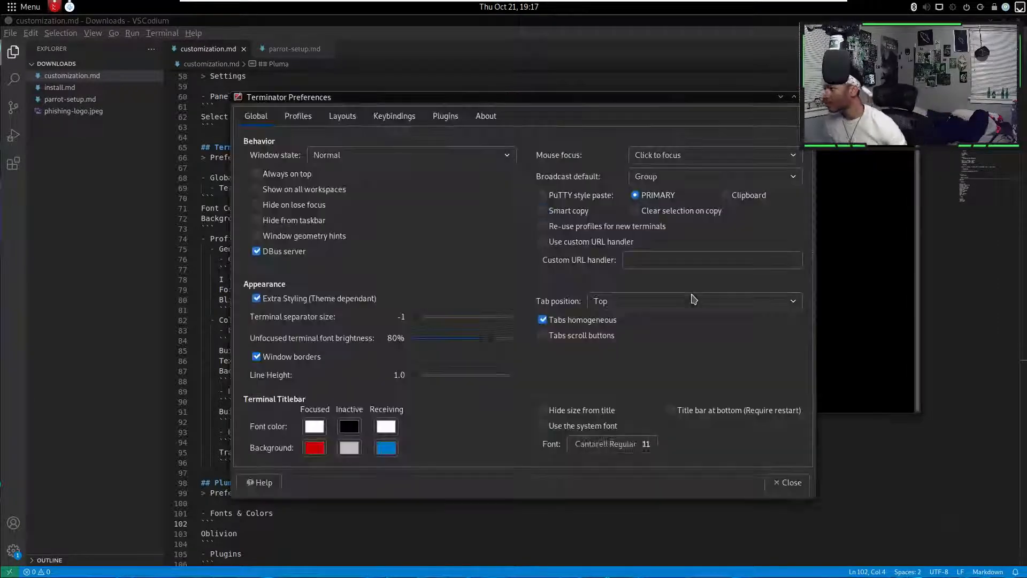
left_click_drag(443, 102, 586, 83)
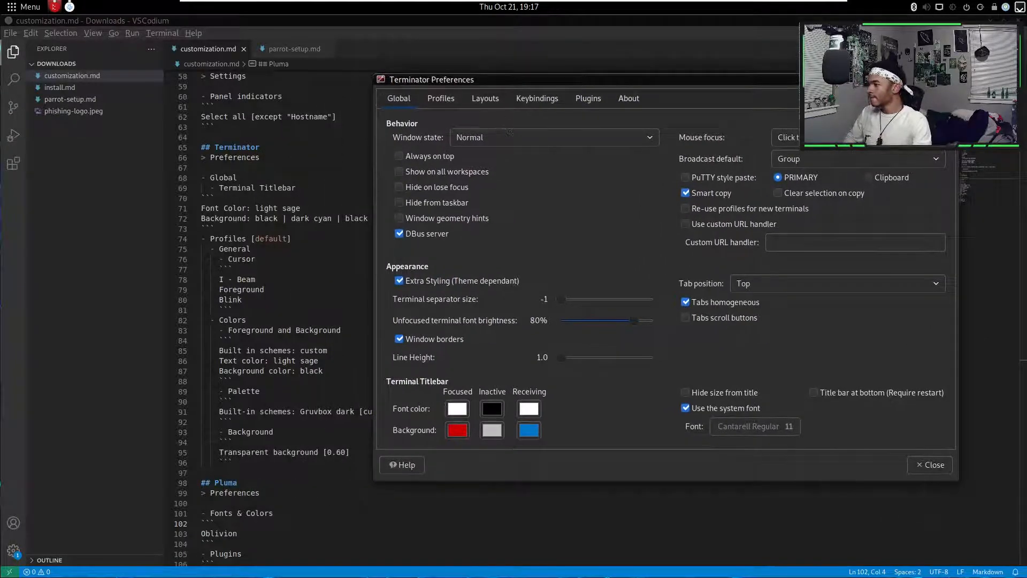
left_click(439, 102)
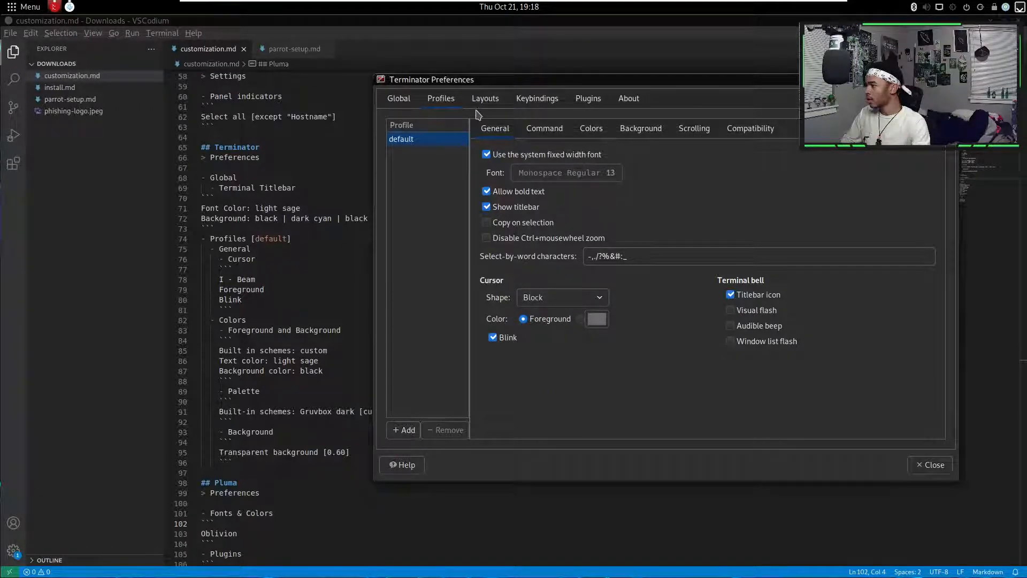
left_click(402, 103)
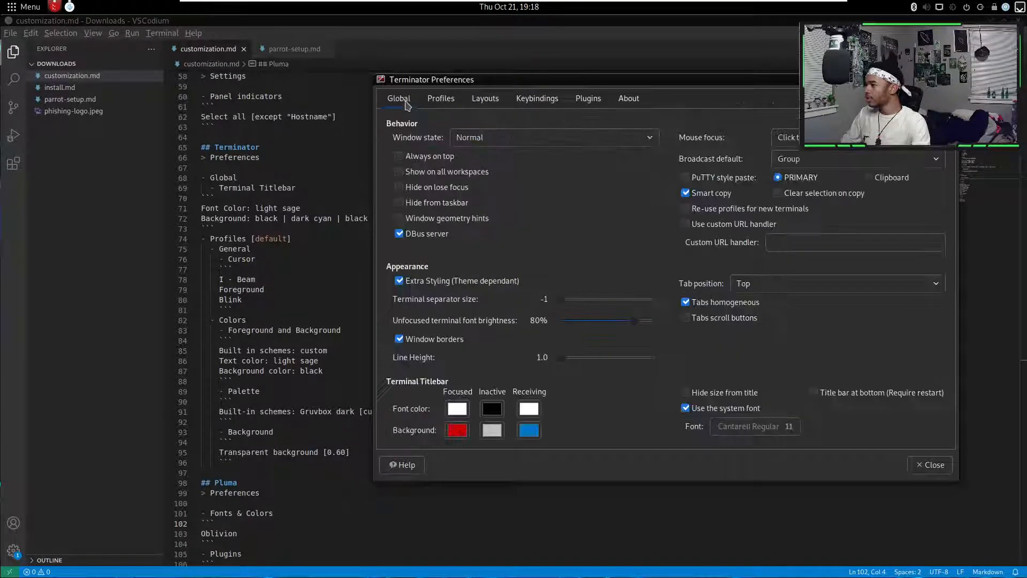
left_click(456, 410)
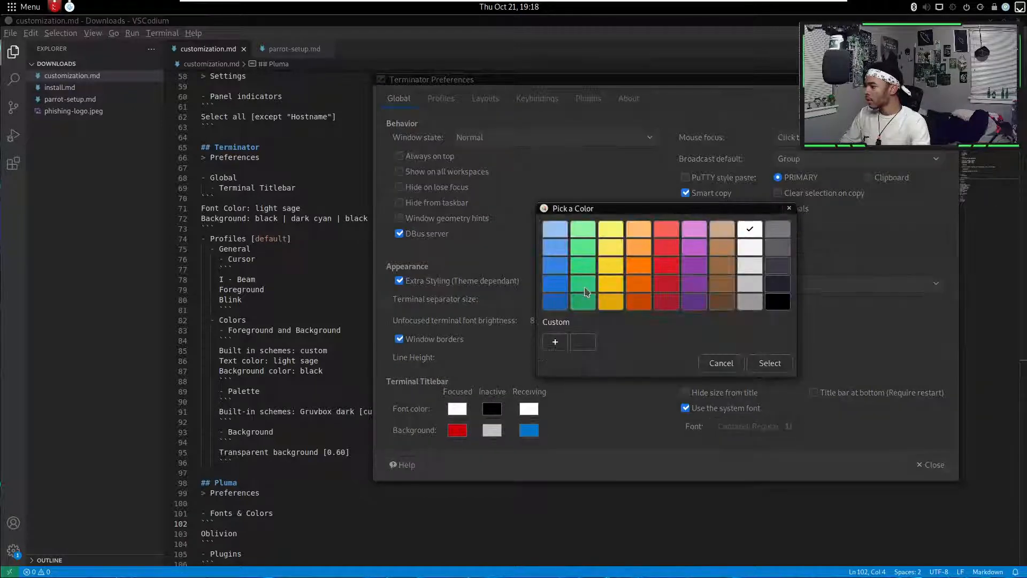
left_click(583, 246)
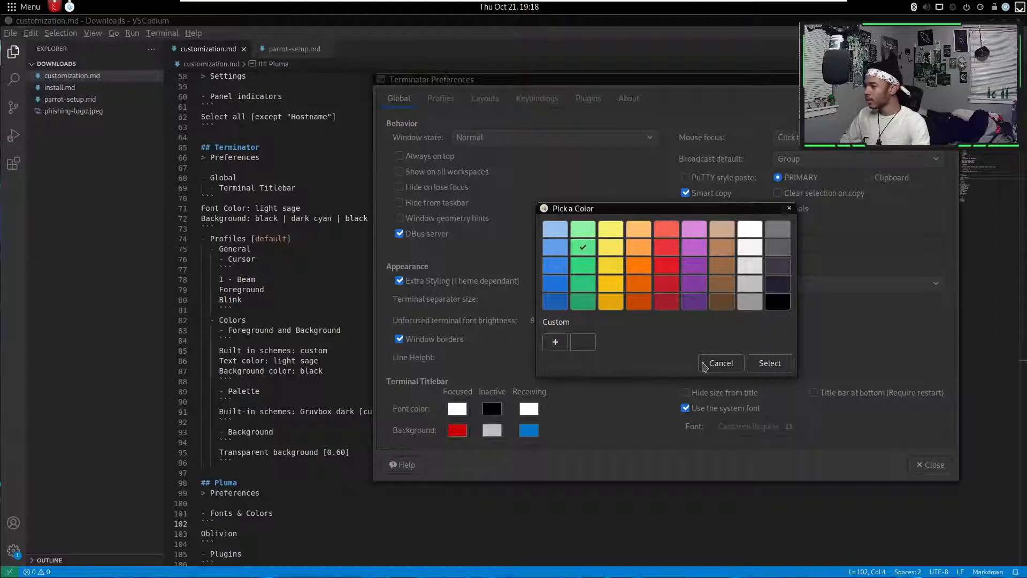
left_click(556, 344)
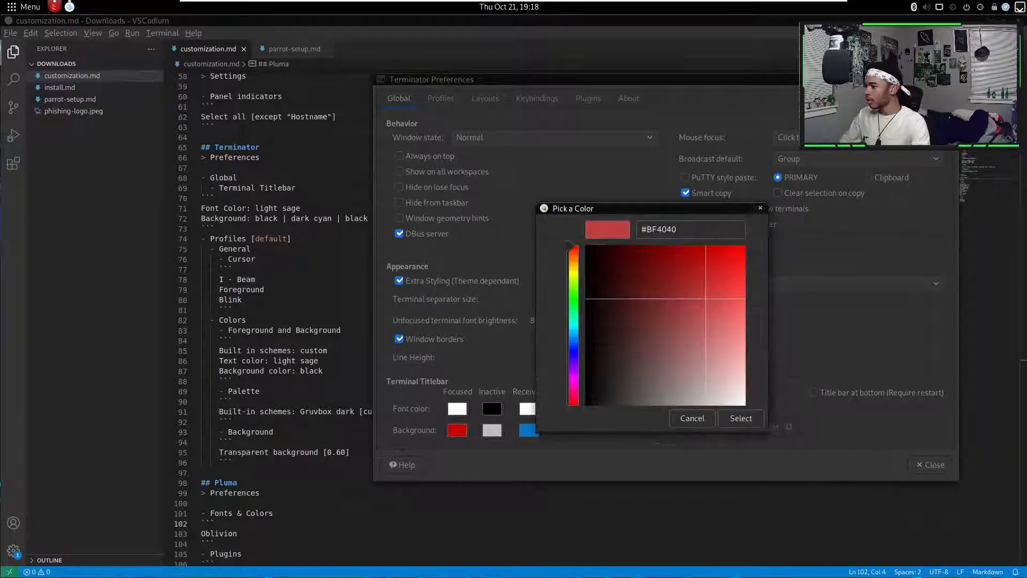
left_click(696, 417)
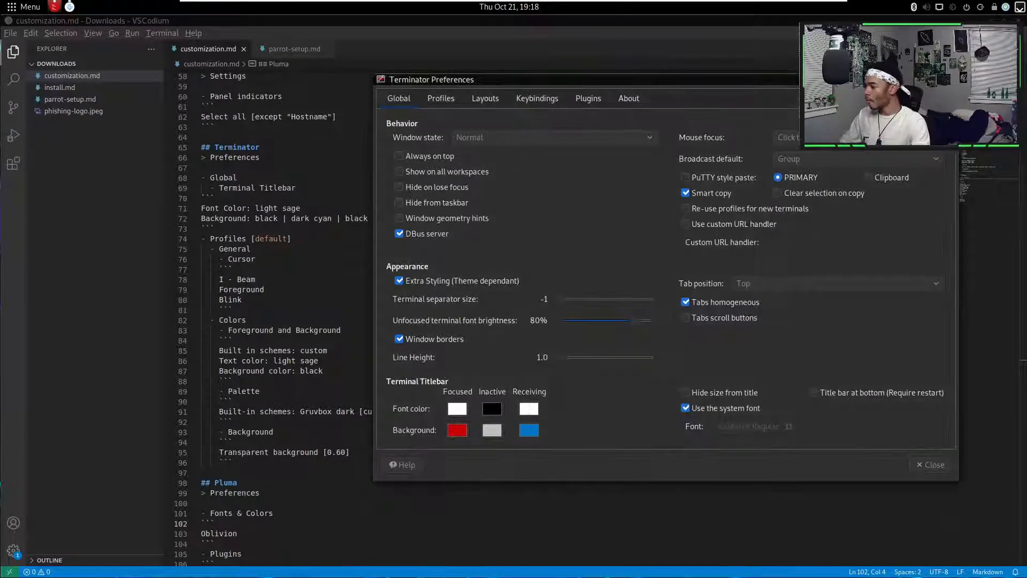
- Set the terminal titlebar's focused font color to light green and arrange the preferences and terminal windows side by side
left_click(466, 414)
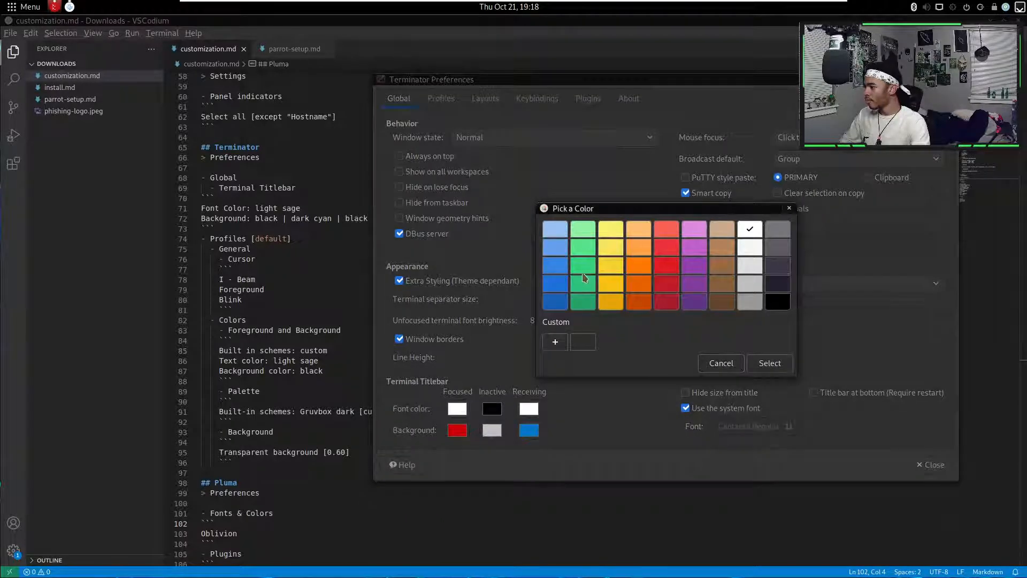
left_click(770, 364)
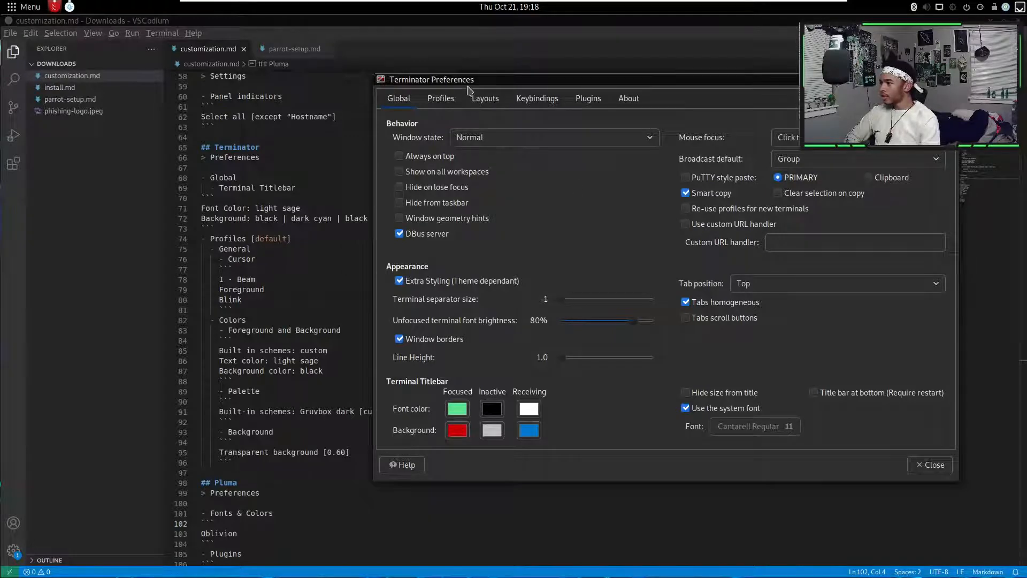
left_click_drag(481, 92, 318, 105)
left_click_drag(568, 111, 416, 121)
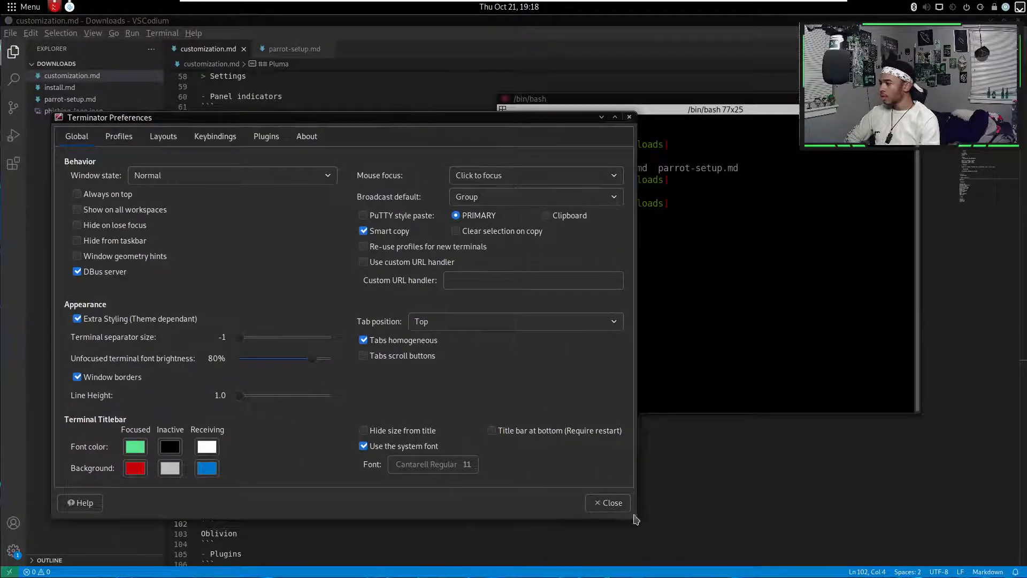
left_click(721, 100)
left_click_drag(721, 100, 776, 161)
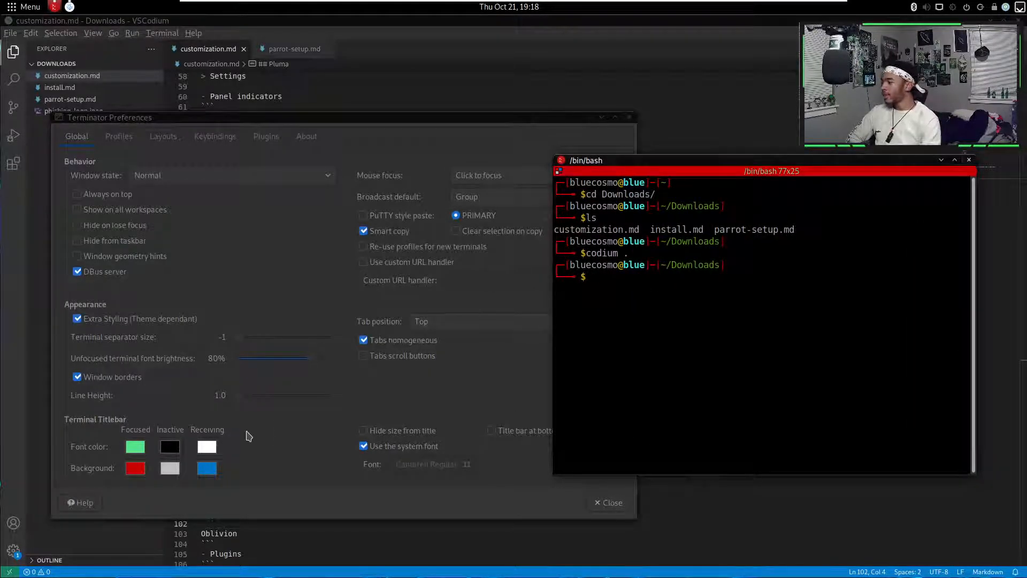
left_click(299, 128)
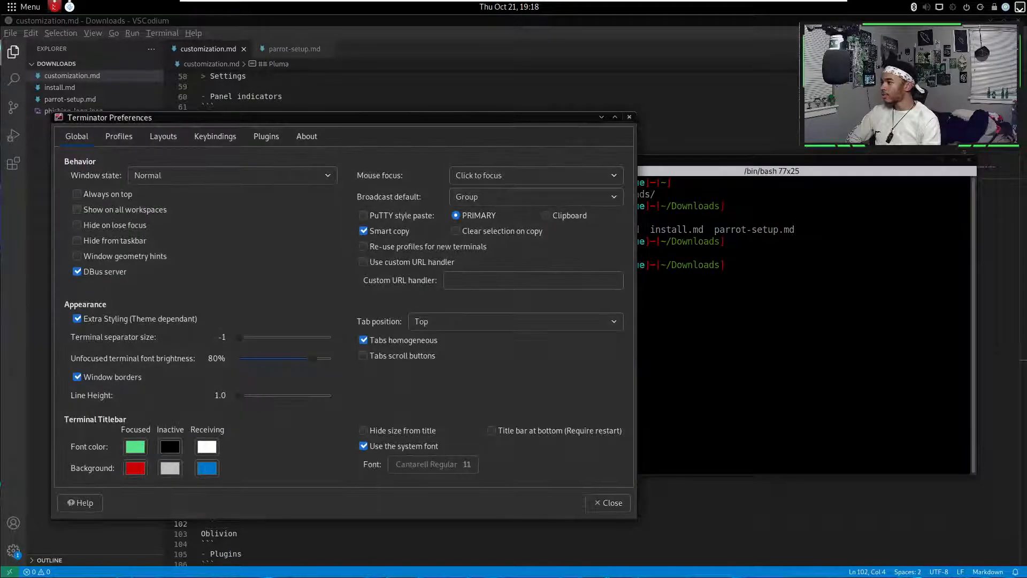
left_click_drag(321, 114, 400, 127)
mouse_move(432, 6)
left_click(333, 7)
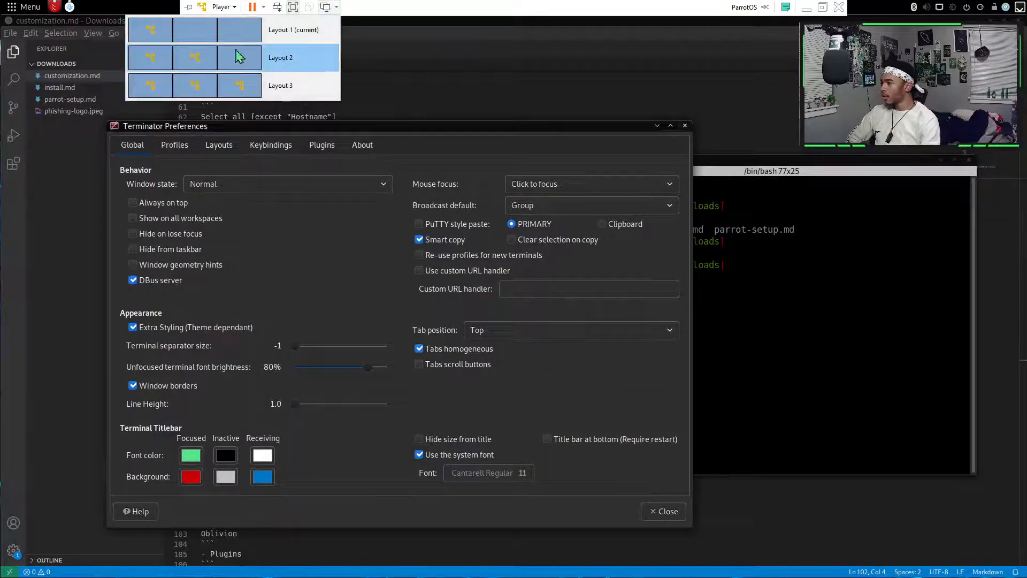
left_click(468, 85)
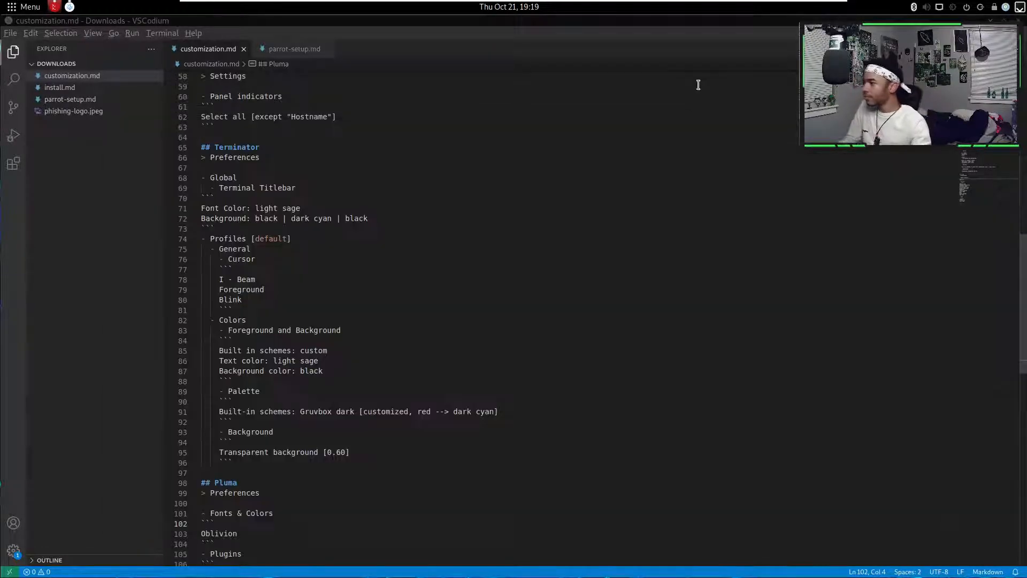
- Check the titlebar colors in customization.md, return to Terminator Preferences and set the focused titlebar background to black
left_click(698, 85)
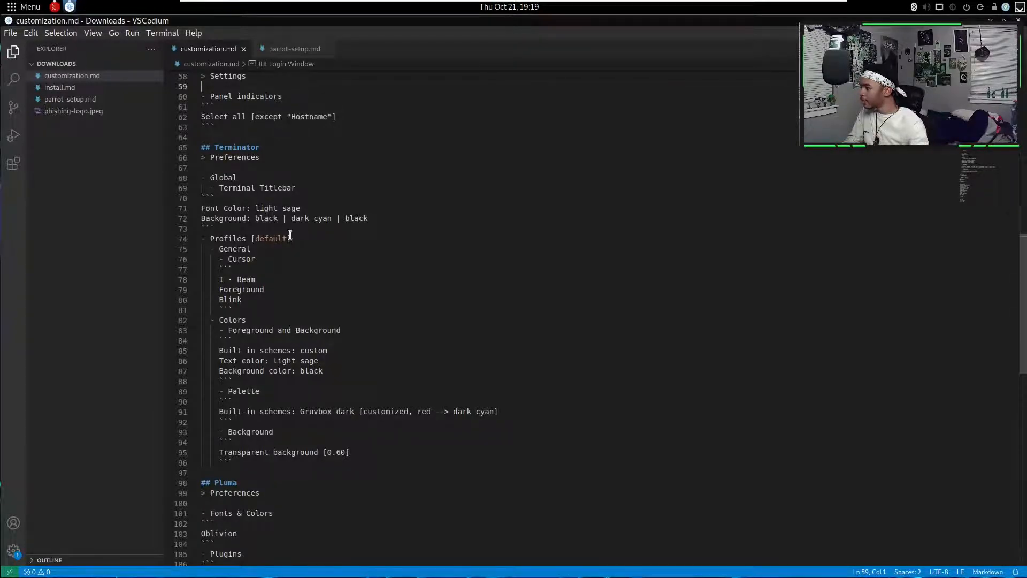
key("alt+Tab")
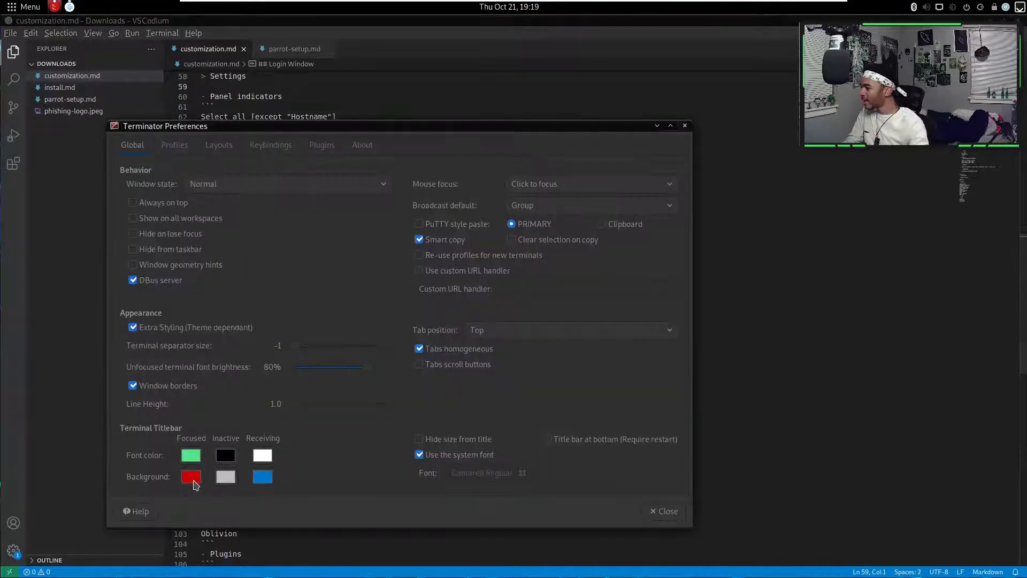
left_click(193, 480)
left_click(507, 352)
left_click(505, 415)
- Set the inactive titlebar background to the custom dark cyan #062D31
left_click(226, 476)
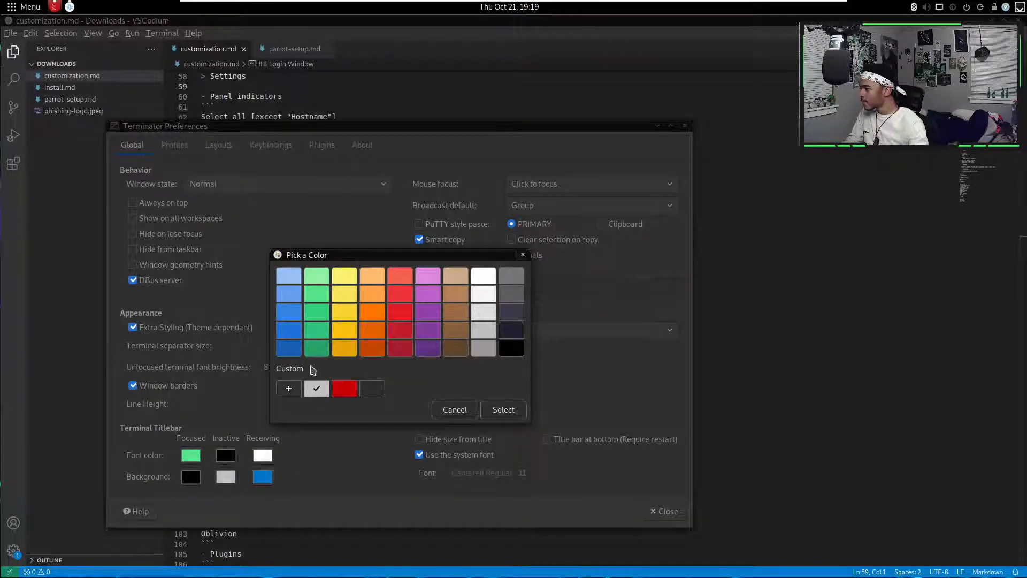
left_click(289, 391)
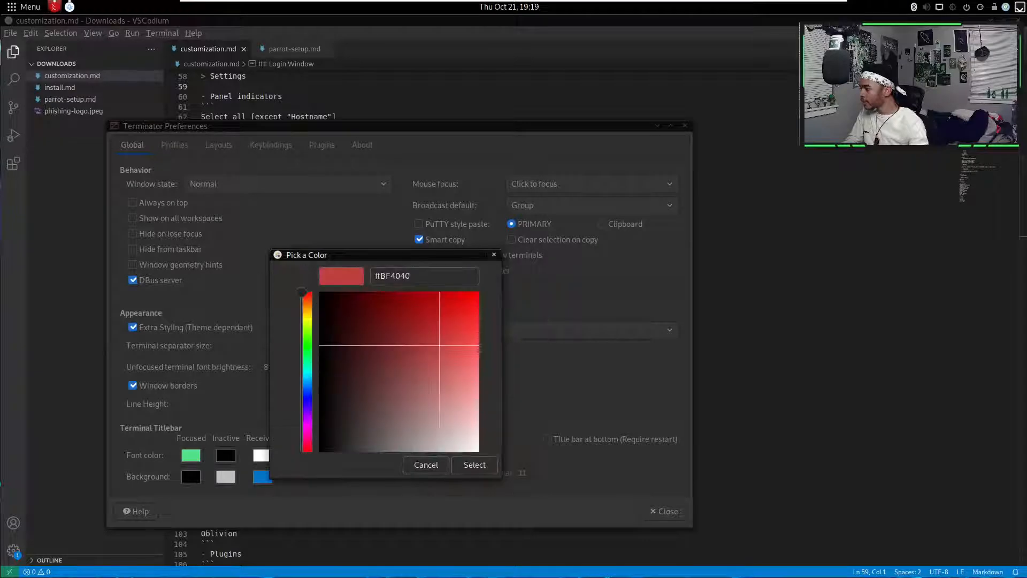
left_click(309, 392)
left_click_drag(309, 393, 303, 377)
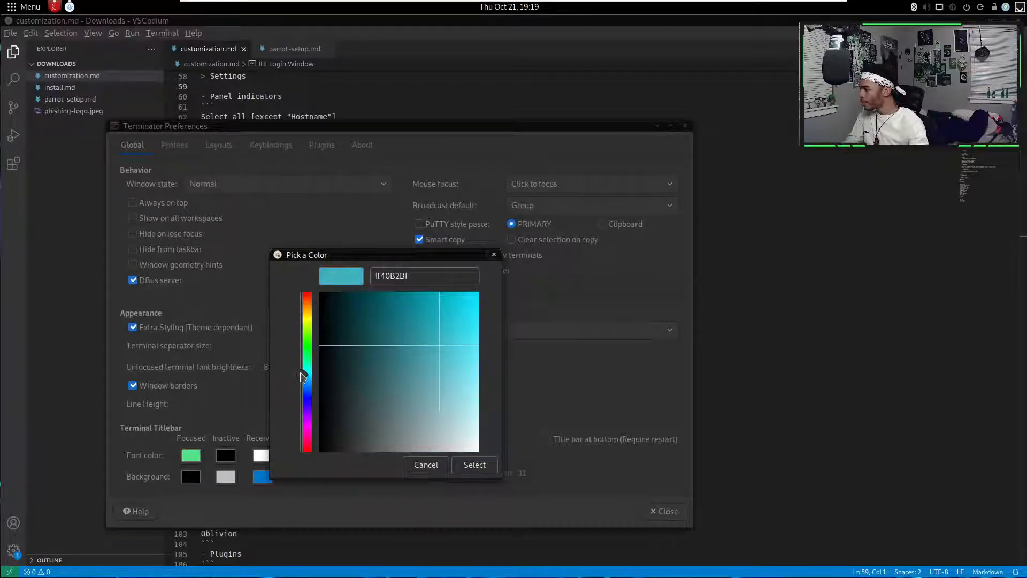
left_click(350, 312)
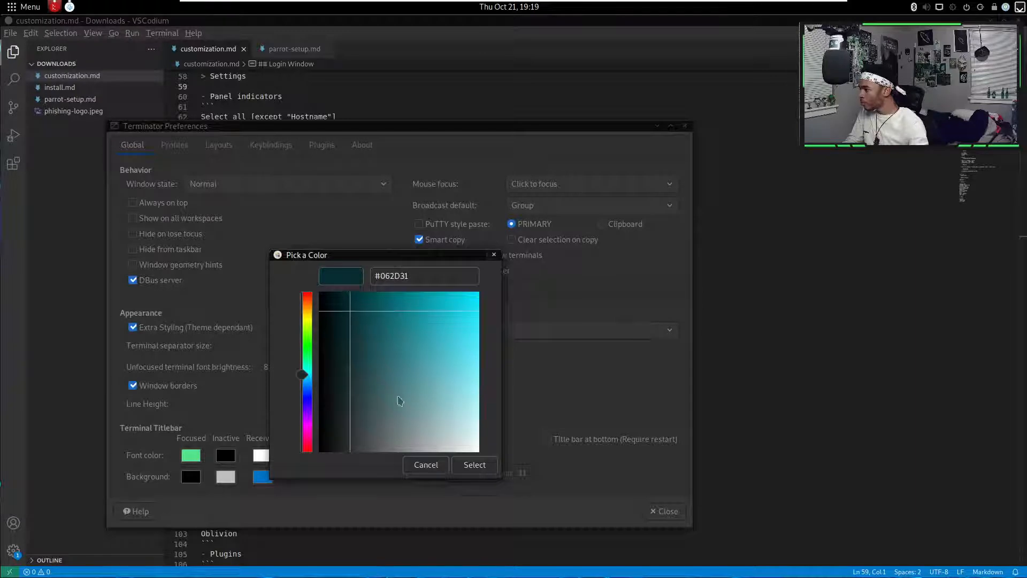
left_click(463, 466)
left_click(236, 483)
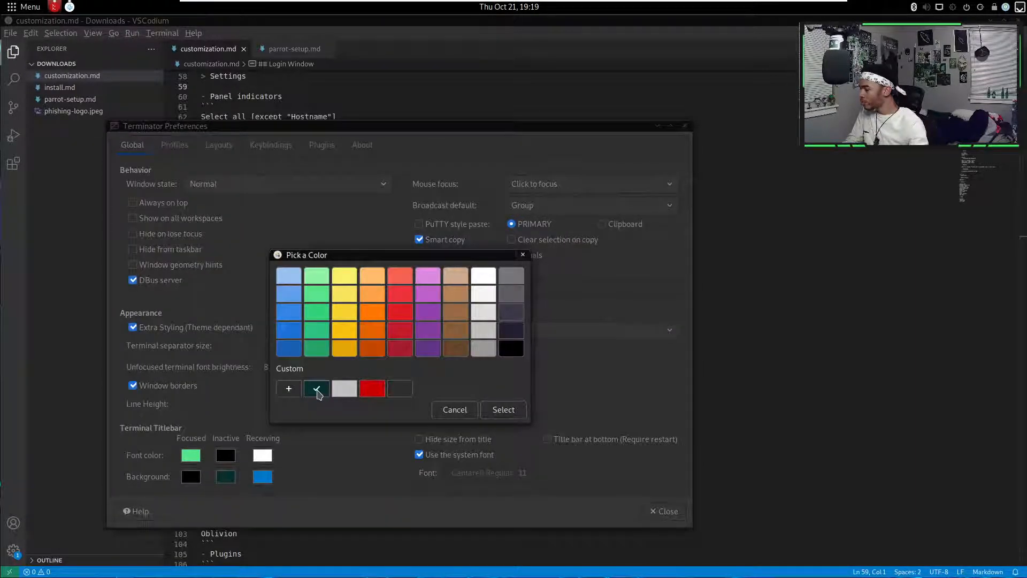
left_click(317, 391)
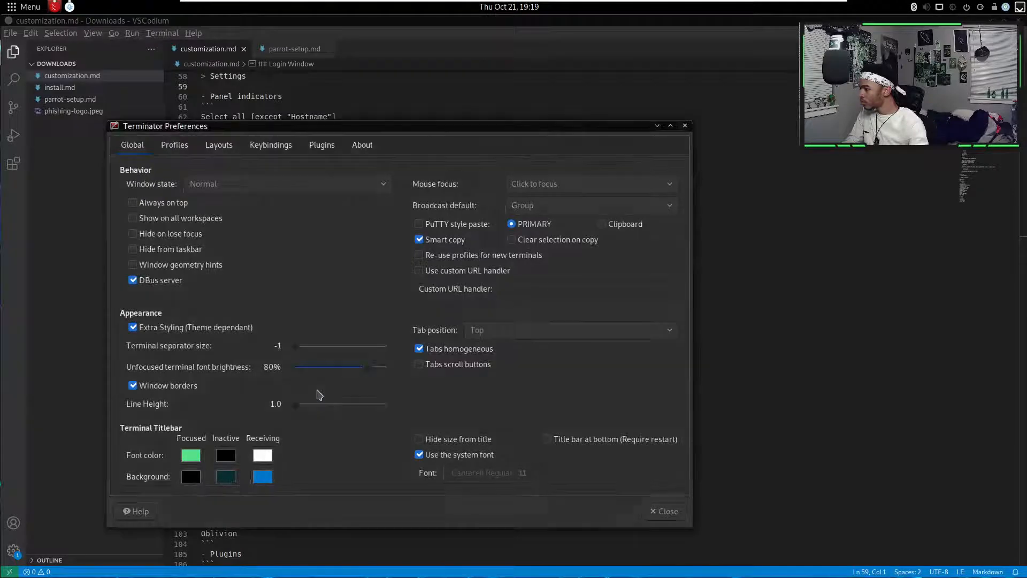
- Set the receiving titlebar background to black and make the inactive and receiving titlebar font colors light green
left_click(270, 477)
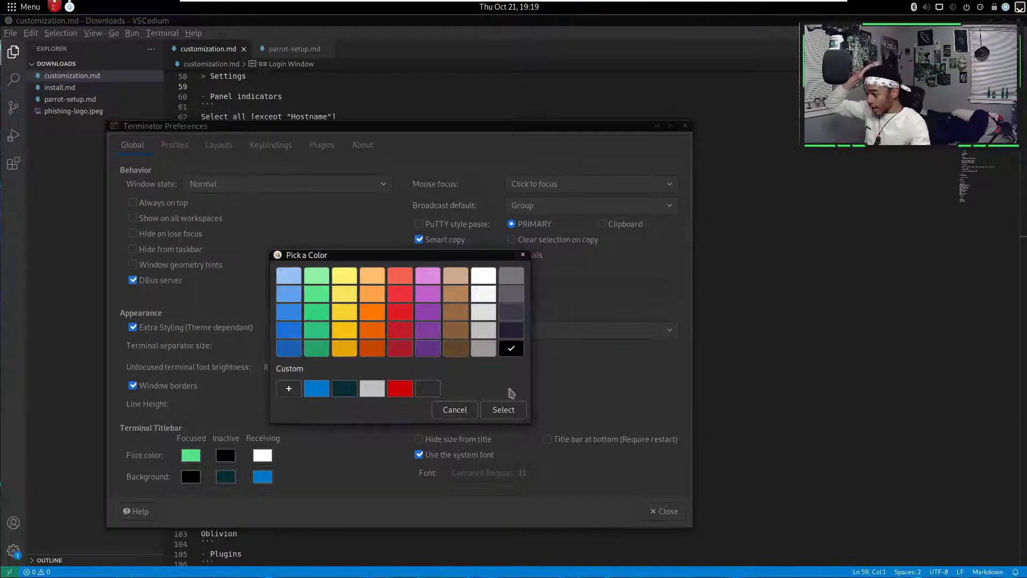
left_click(499, 413)
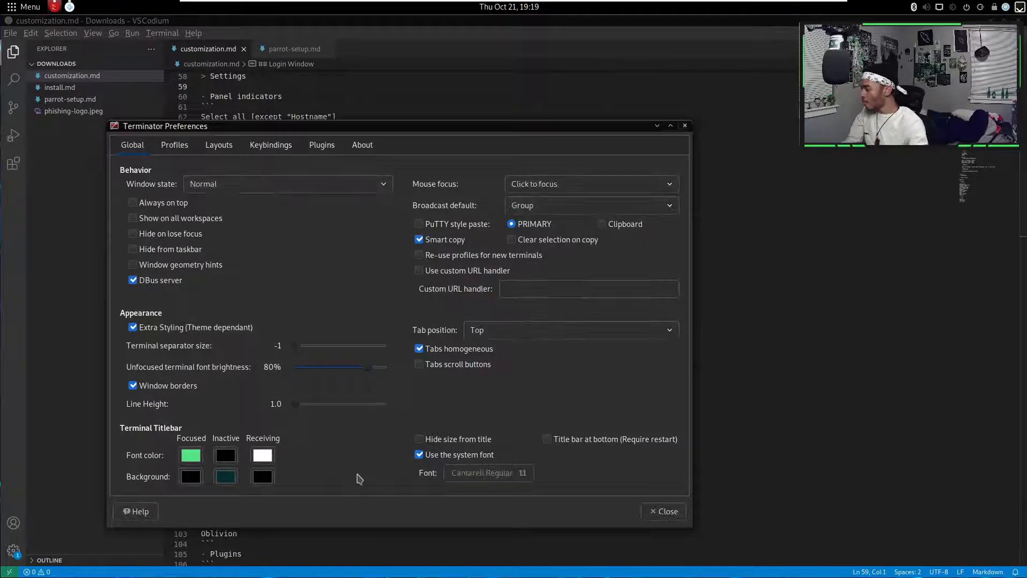
left_click(225, 456)
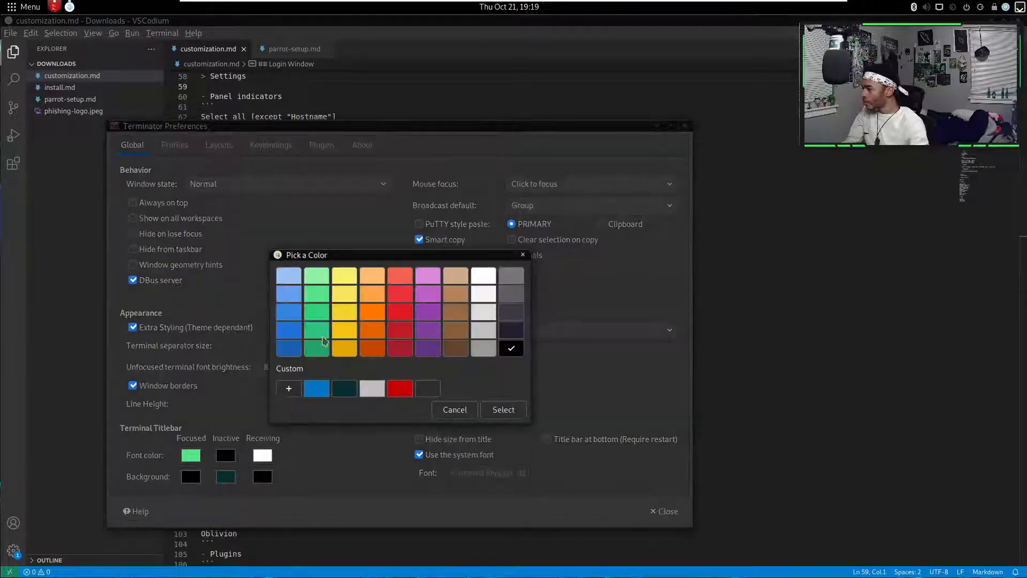
left_click(488, 417)
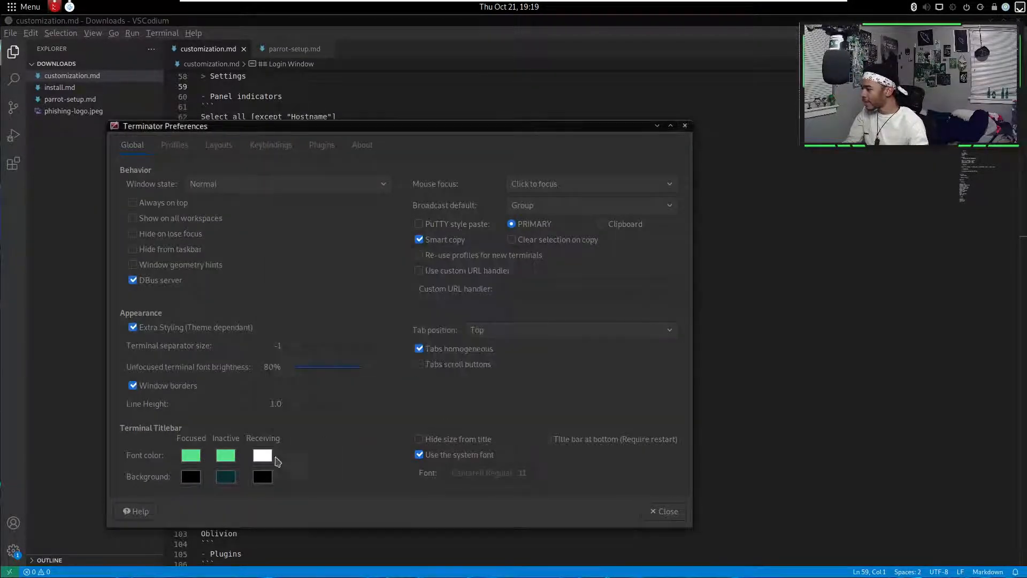
left_click(262, 456)
left_click(316, 312)
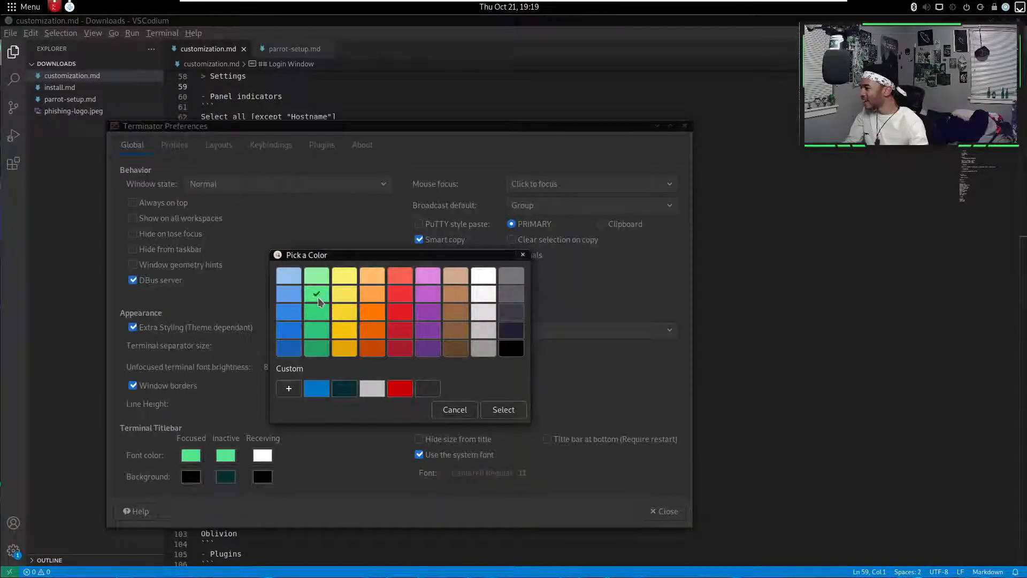
left_click(503, 410)
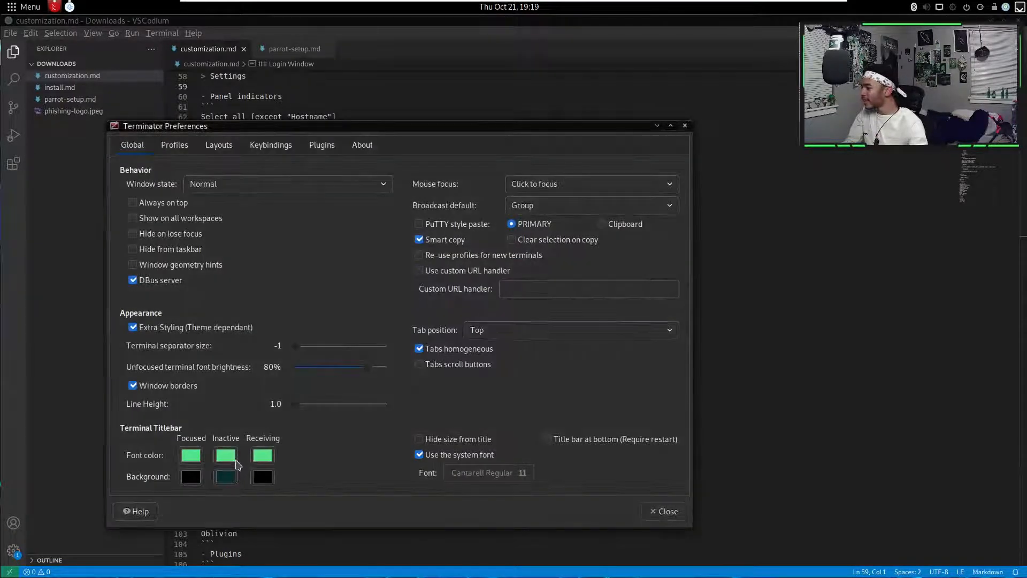
left_click(227, 458)
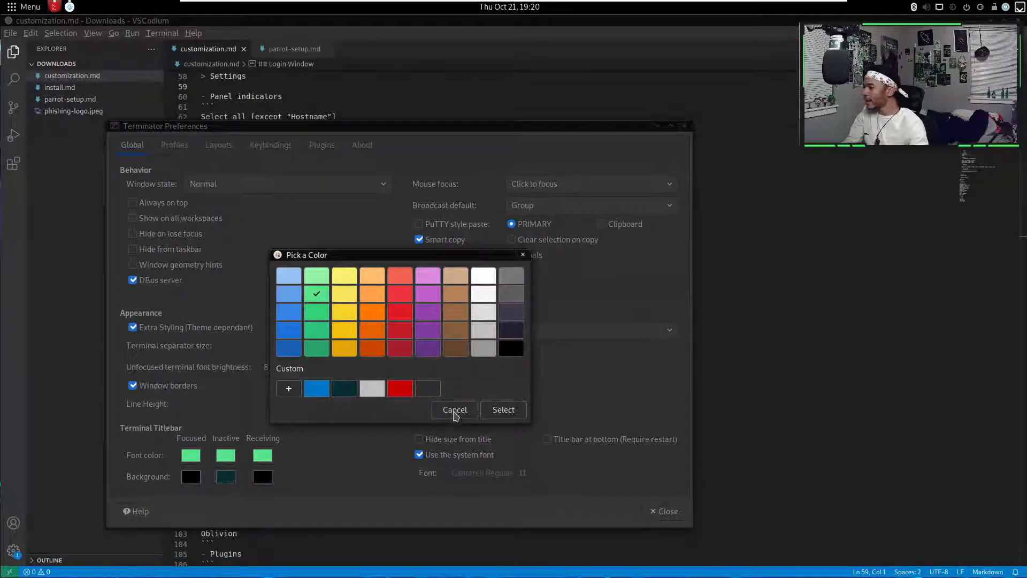
left_click(455, 410)
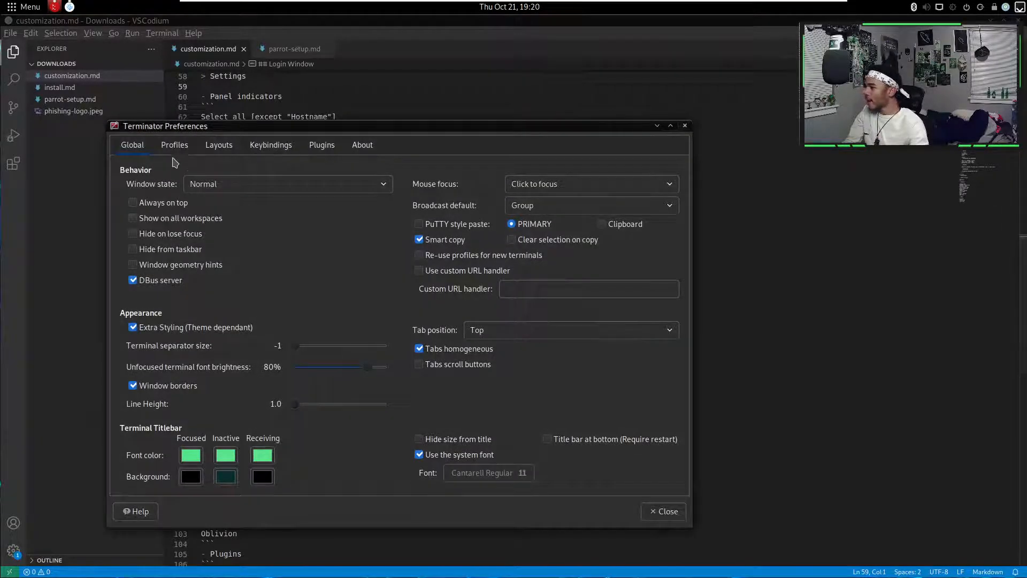
- Move the preferences window aside to uncover the notes and add a new Terminator profile named dark
left_click_drag(221, 126, 558, 124)
left_click(519, 149)
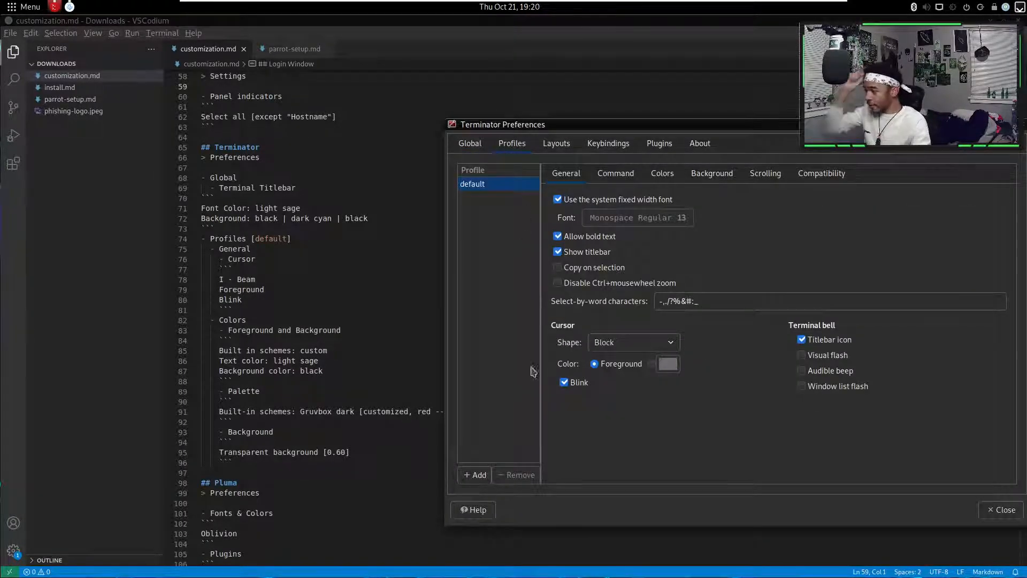
left_click(475, 475)
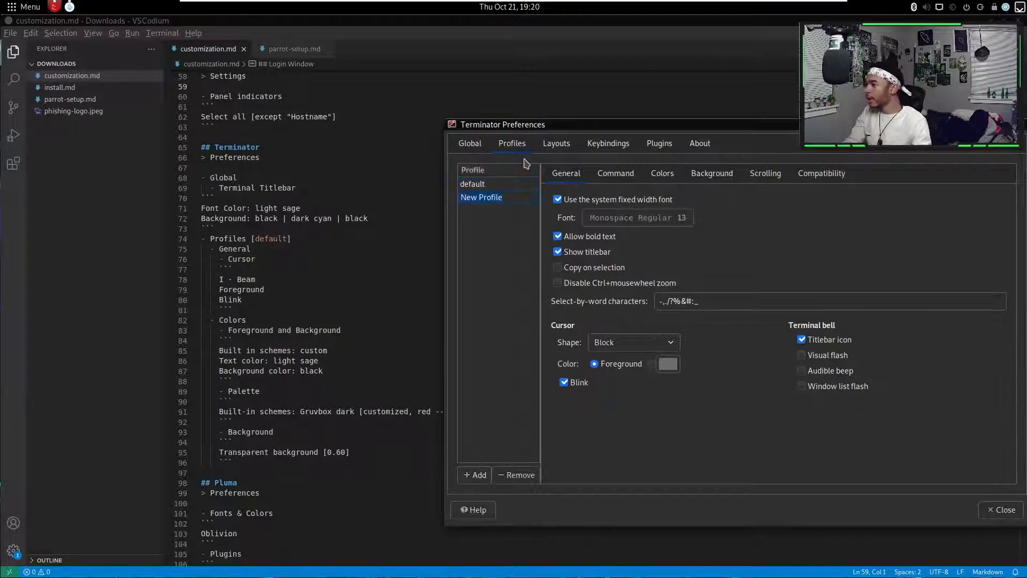
type("dark")
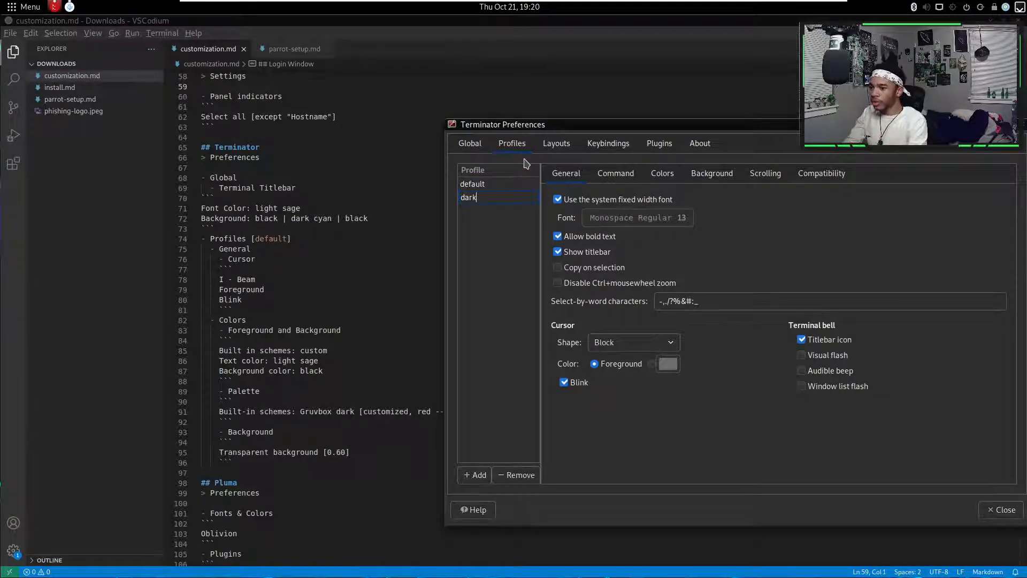
key("Return")
- Set the default profile's cursor shape to I-Beam and keep its color on Foreground
left_click(507, 184)
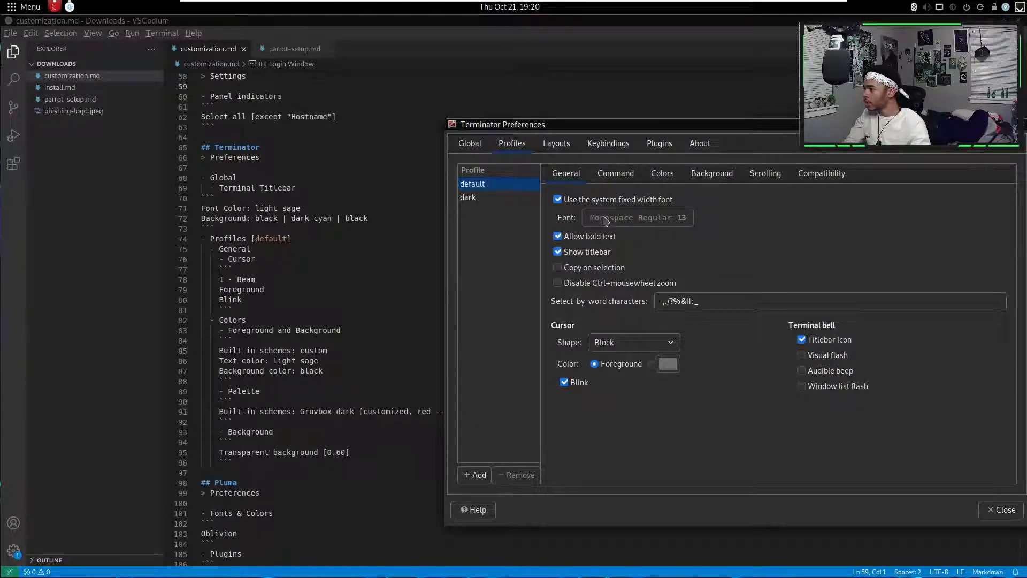
left_click(630, 347)
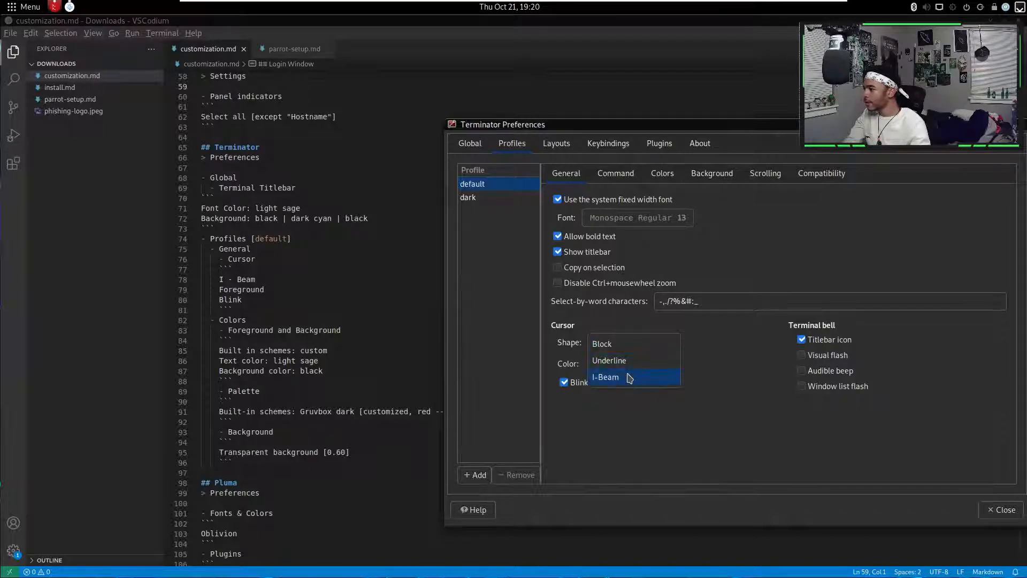
left_click(629, 378)
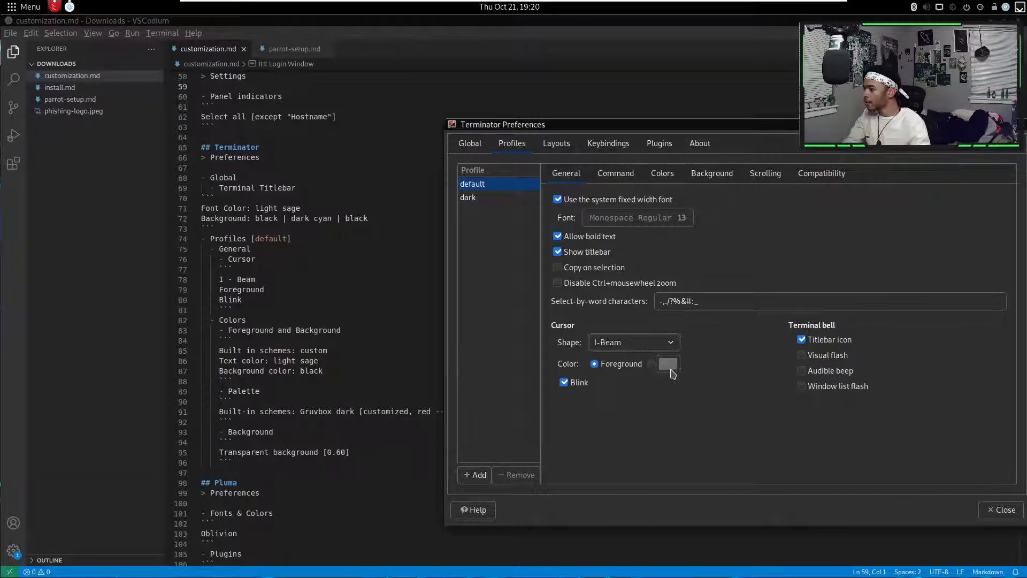
left_click(651, 364)
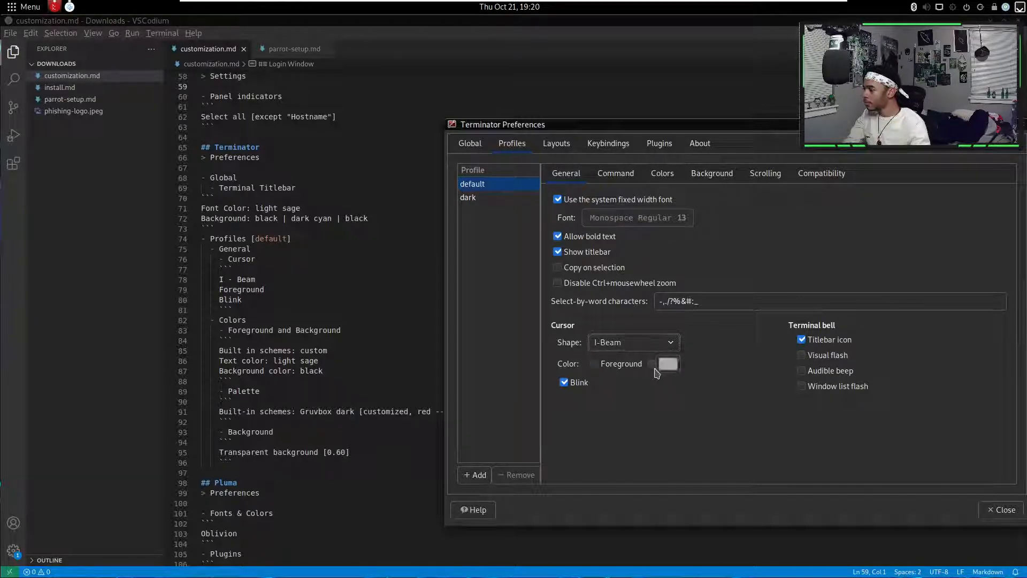
left_click(599, 365)
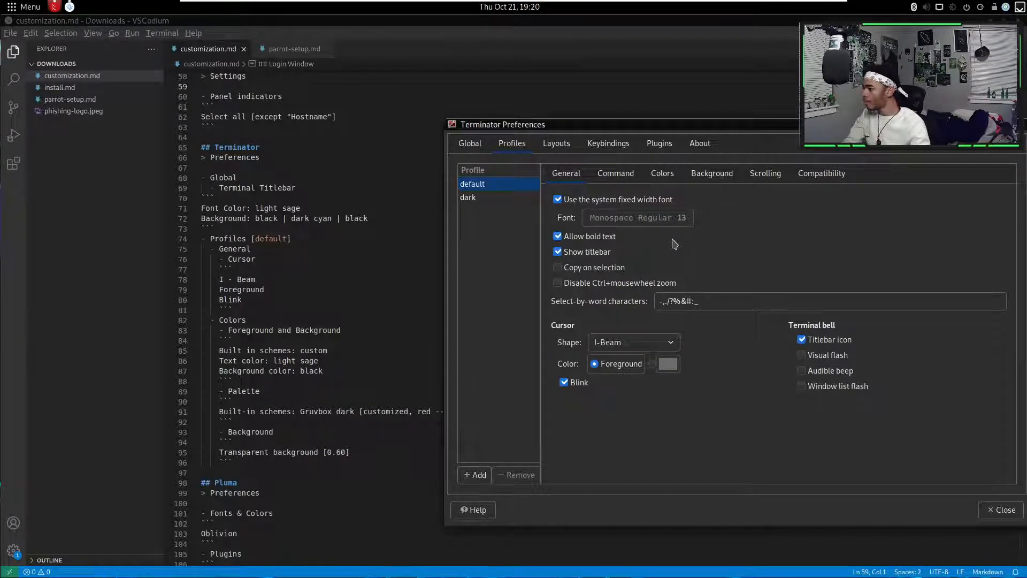
- Review the default profile's command and compatibility settings and enable infinite scrollback in its scrolling settings
left_click(624, 287)
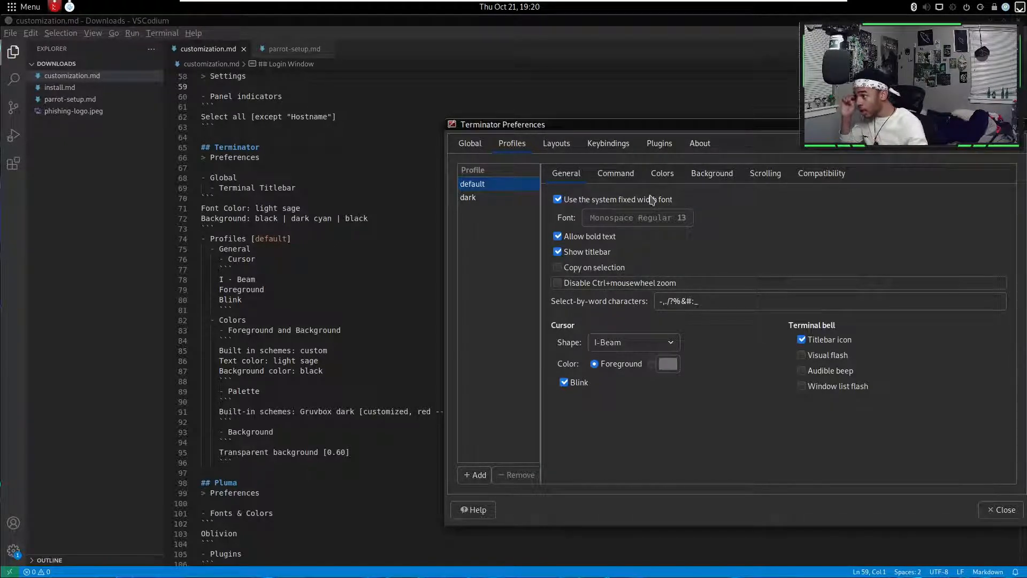
left_click(617, 176)
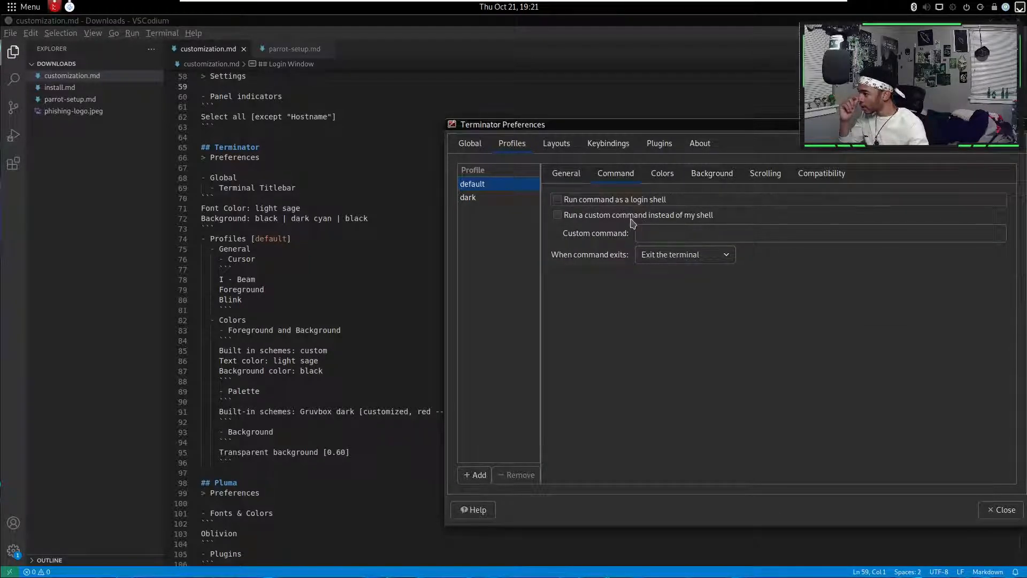
left_click(806, 179)
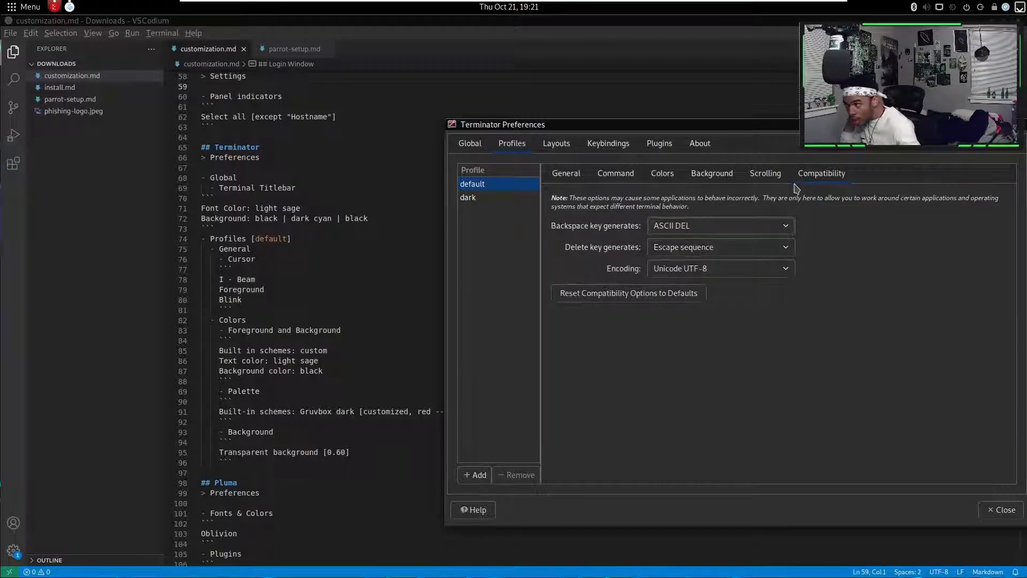
left_click(779, 176)
left_click(589, 254)
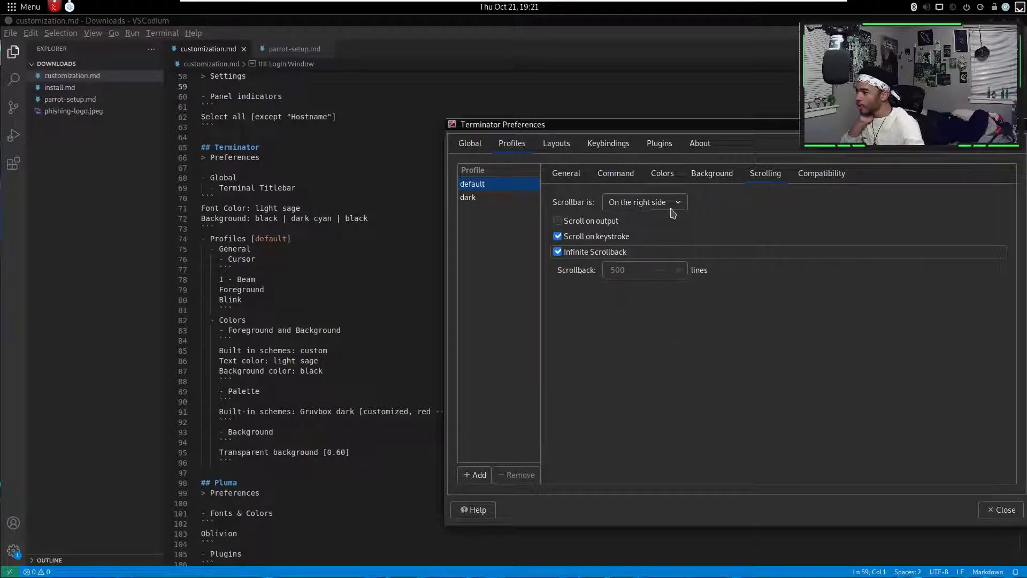
- Set the default profile's foreground and background scheme to Custom with a light green text color
left_click(711, 174)
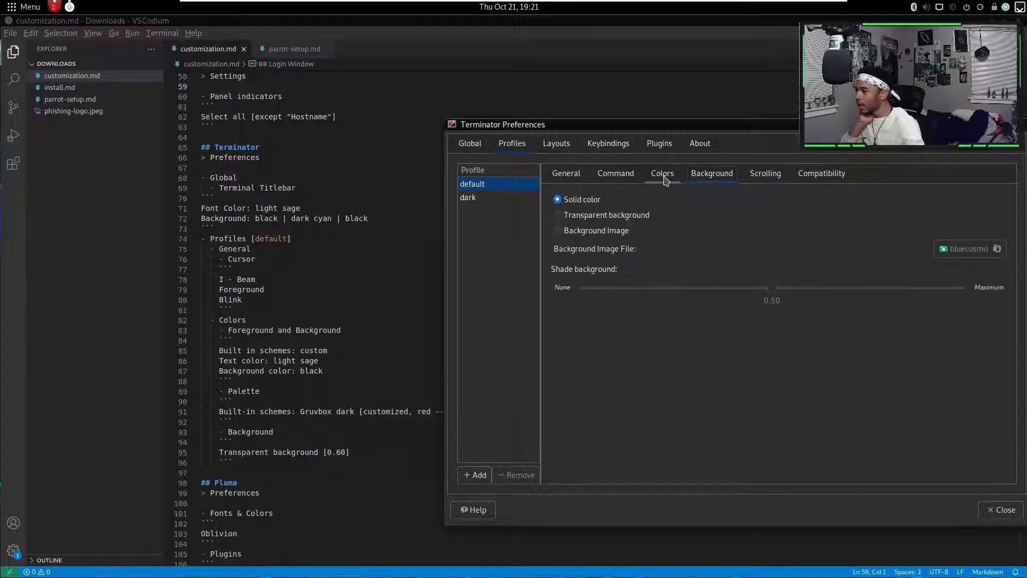
left_click(663, 176)
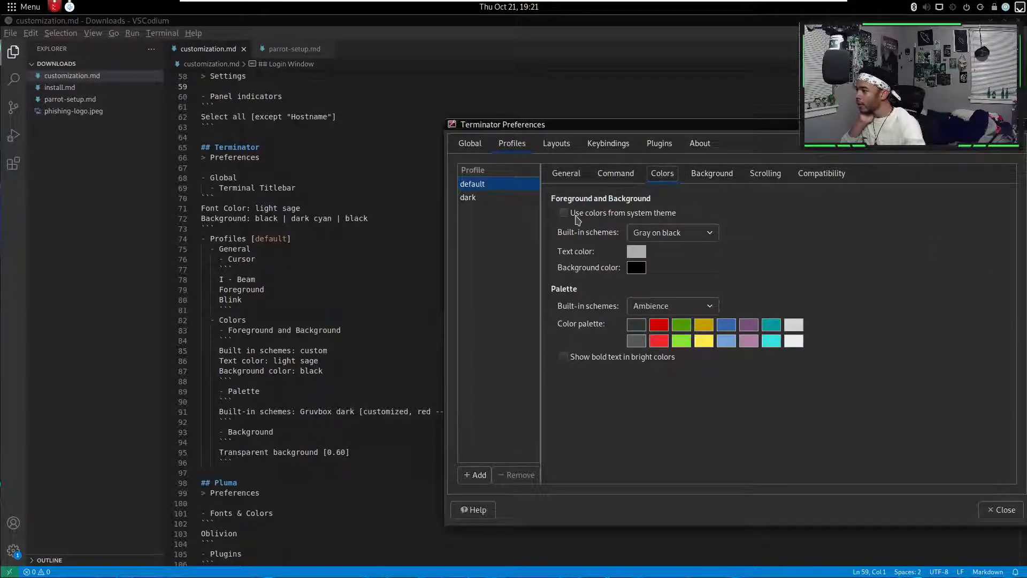
left_click(662, 235)
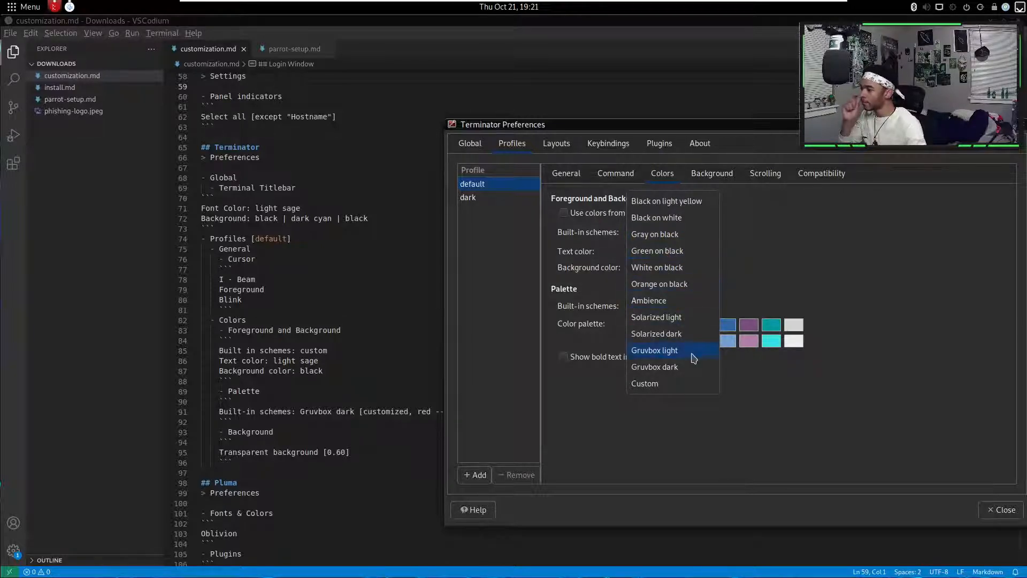
left_click(663, 383)
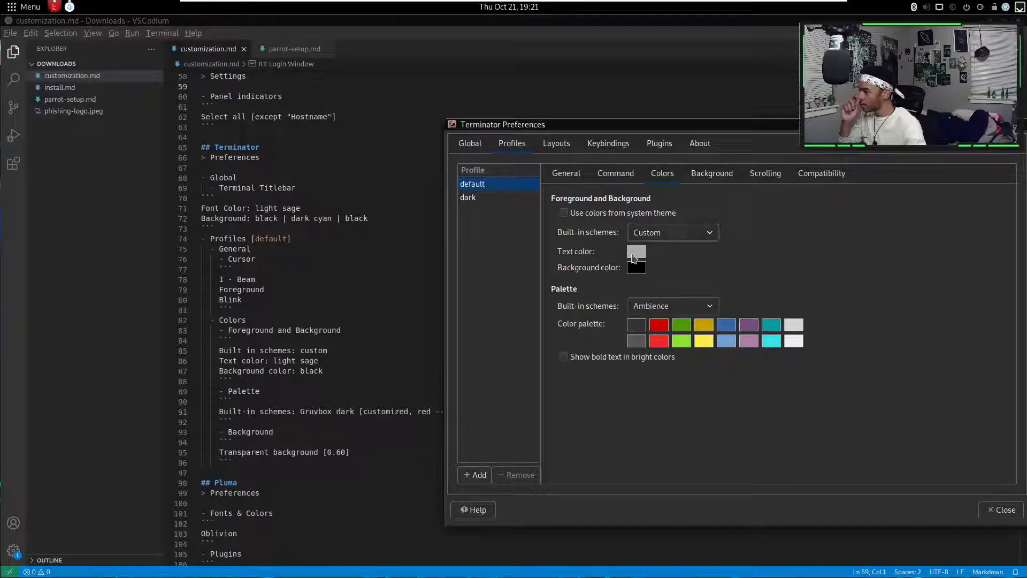
left_click(634, 256)
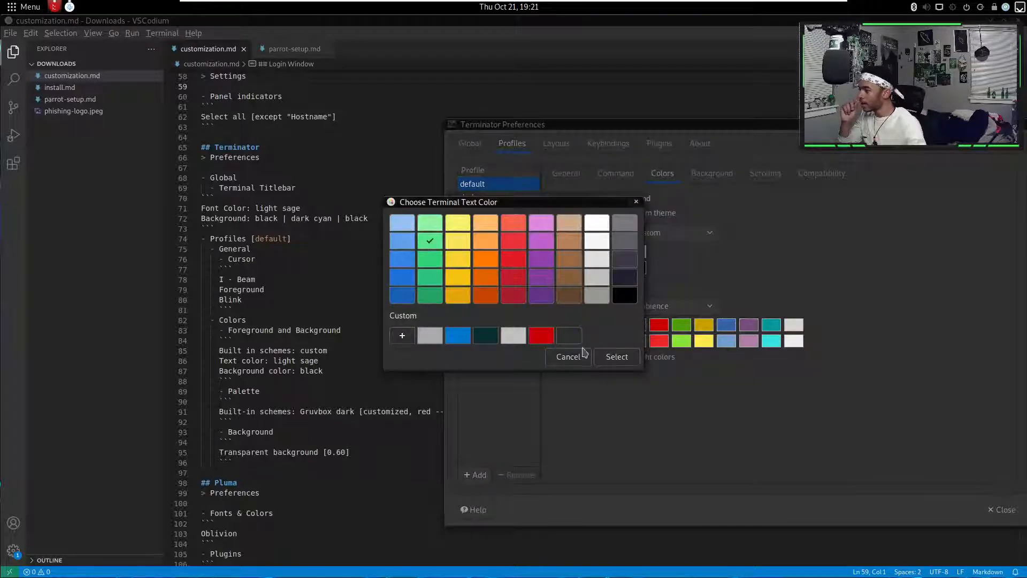
left_click(615, 358)
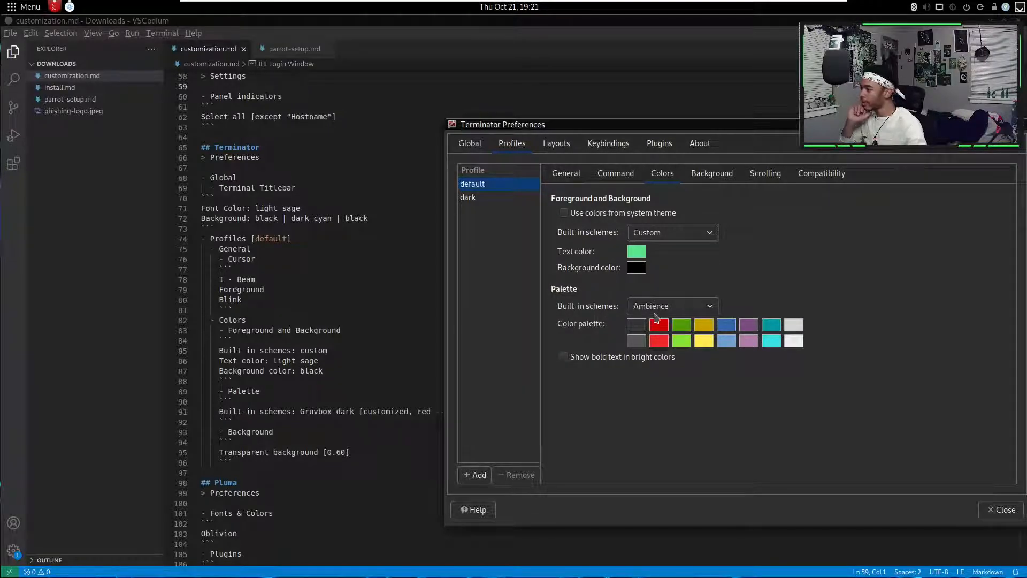
- Apply the Gruvbox dark palette to the default profile and switch the palette scheme to Custom
left_click(681, 311)
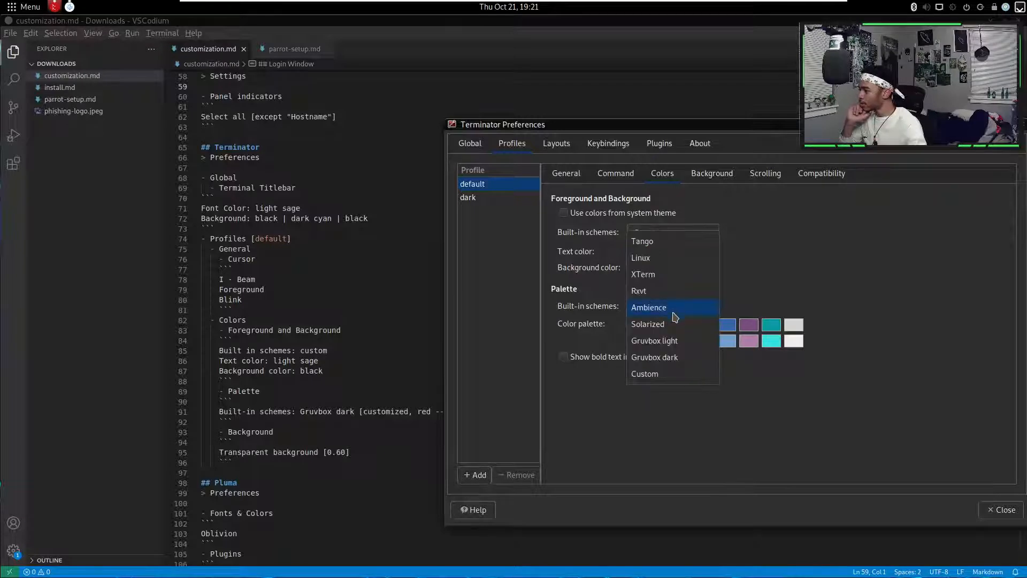
left_click(662, 357)
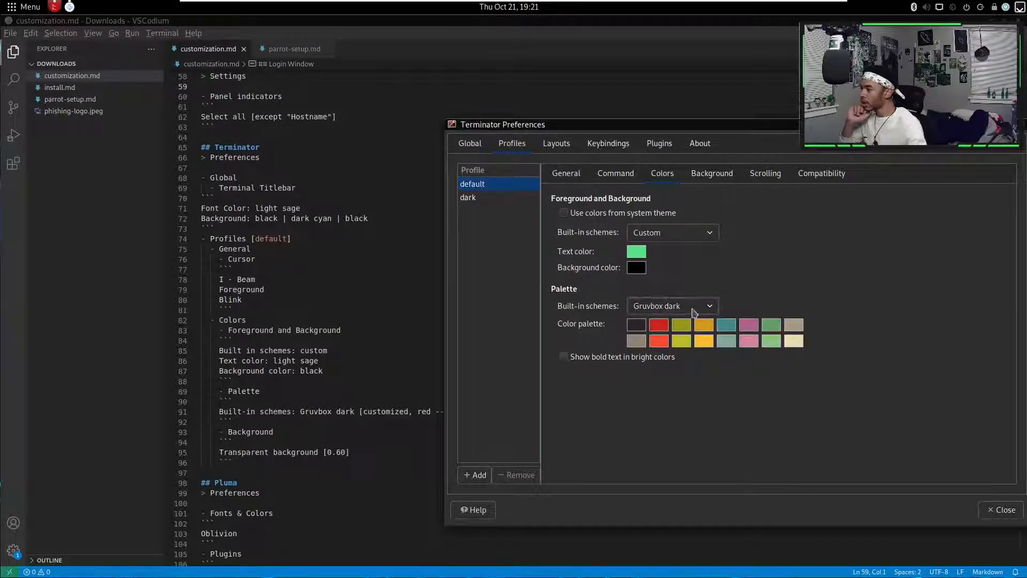
left_click(694, 310)
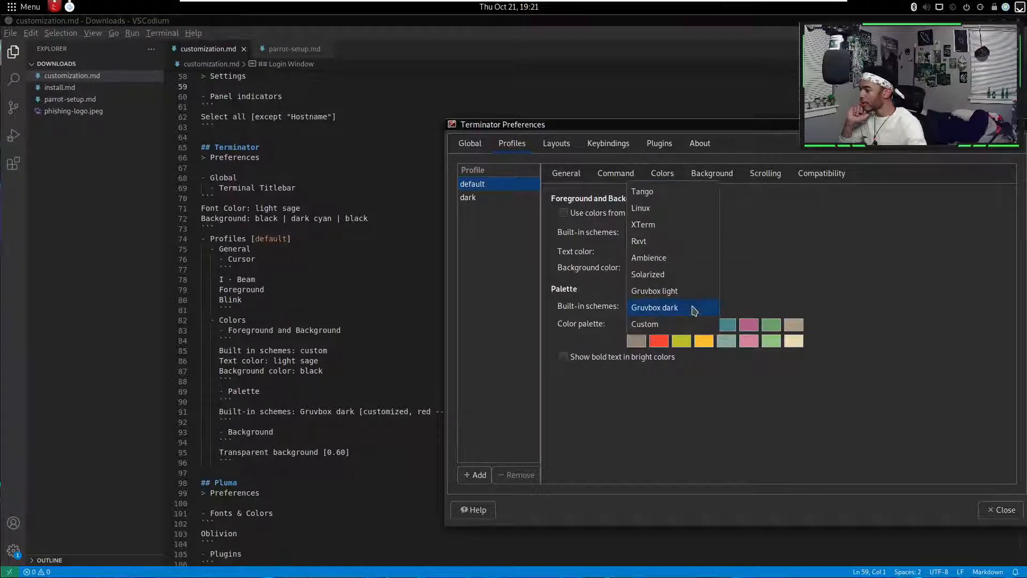
left_click(688, 404)
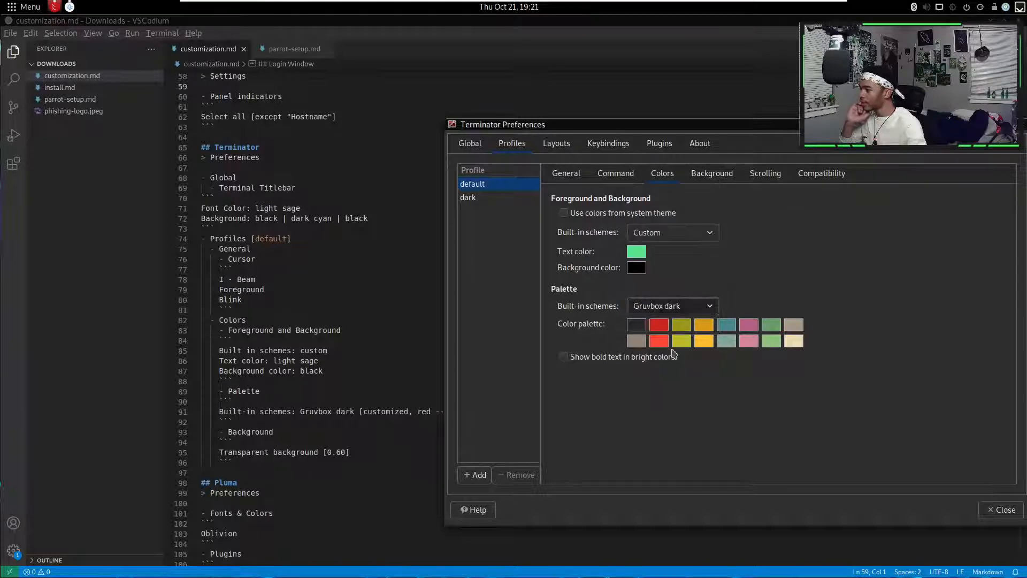
left_click(695, 308)
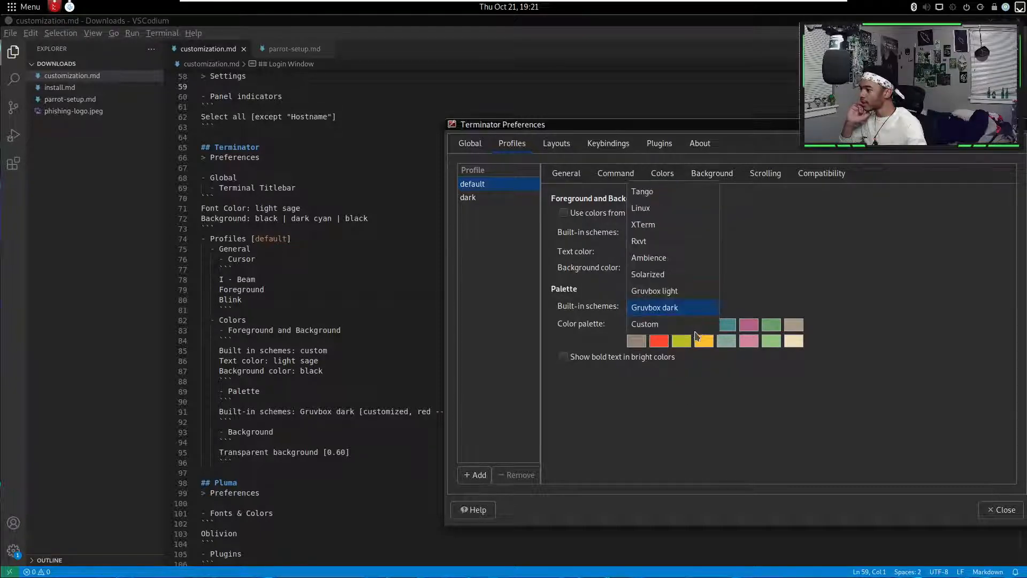
left_click(676, 327)
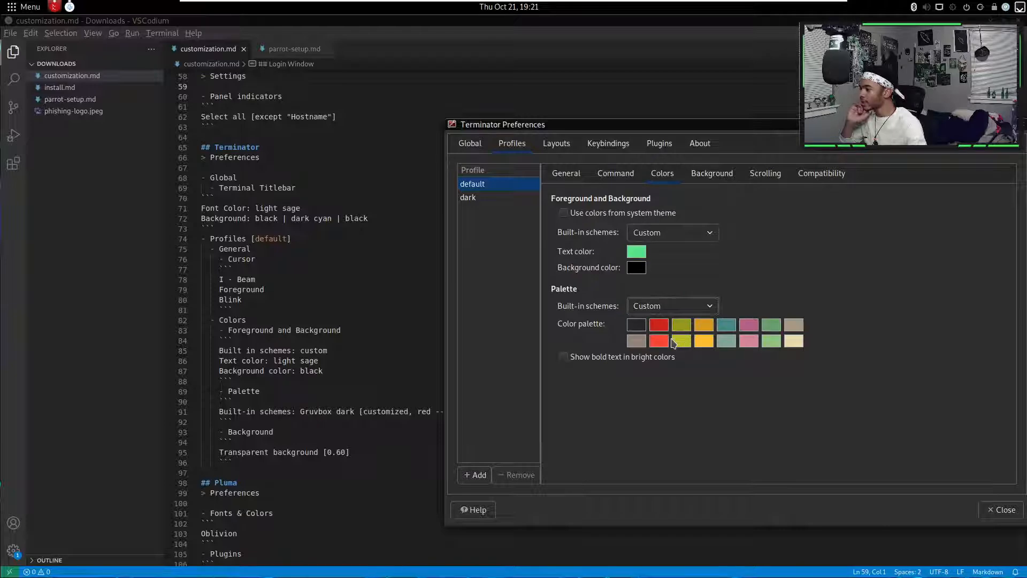
- Move the preferences window to reveal the full palette note and change the palette's dark red swatch to the custom dark cyan
left_click_drag(634, 129, 695, 177)
left_click(729, 380)
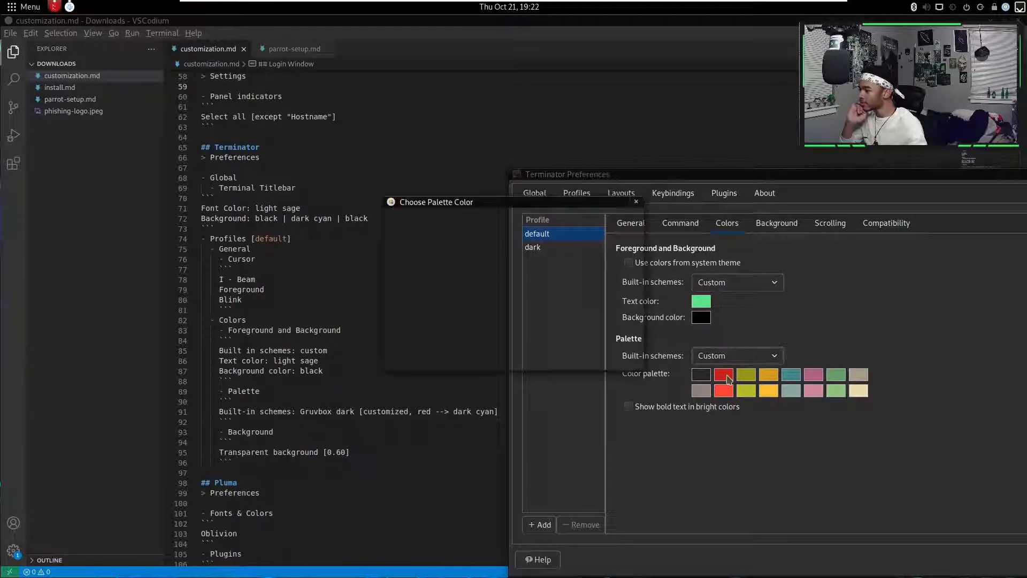
left_click(512, 335)
left_click(608, 366)
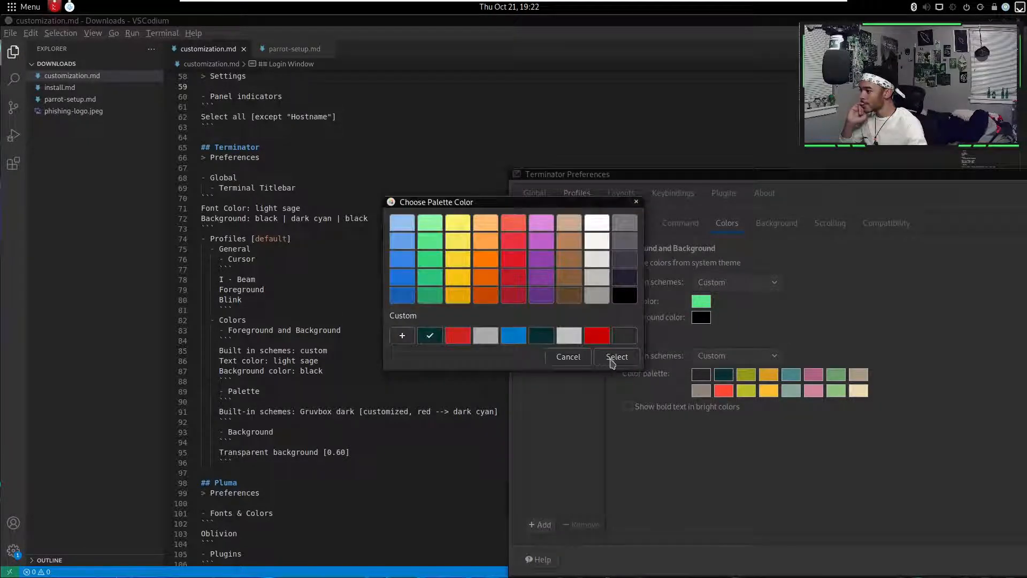
left_click(568, 357)
left_click(636, 202)
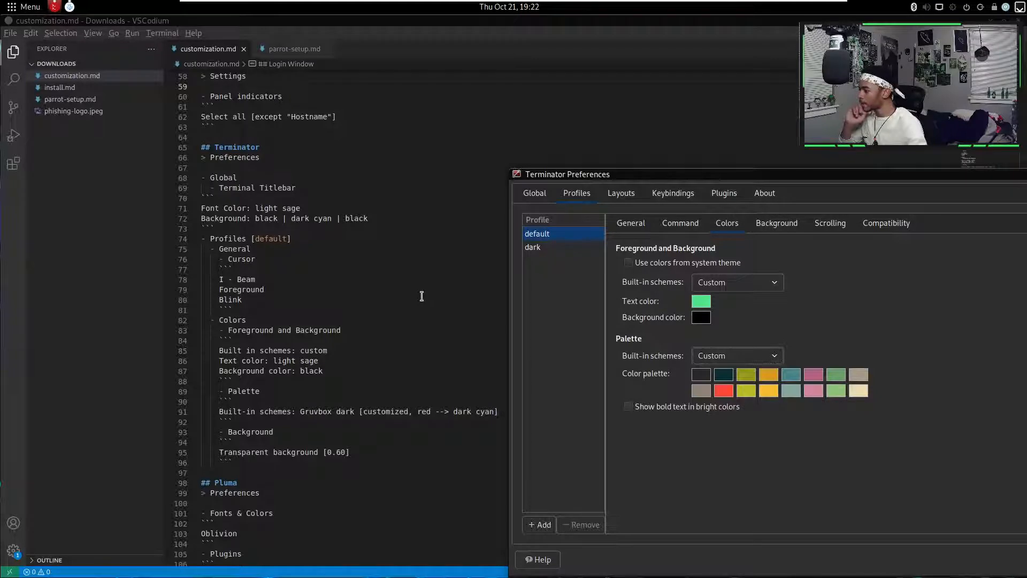
- Give the default profile a transparent background with 0.60 shading and close the preferences
left_click(772, 227)
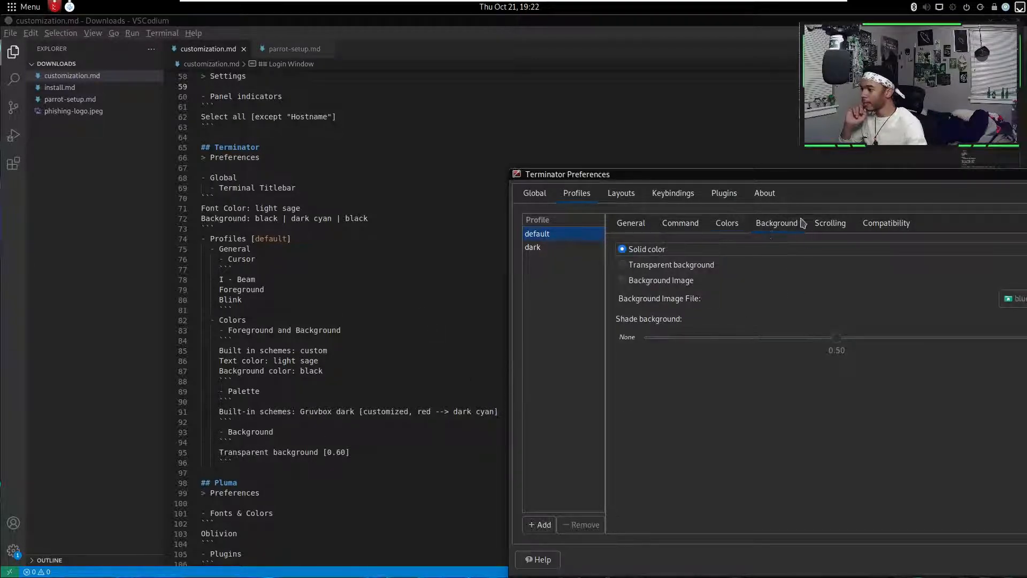
left_click_drag(772, 176, 626, 139)
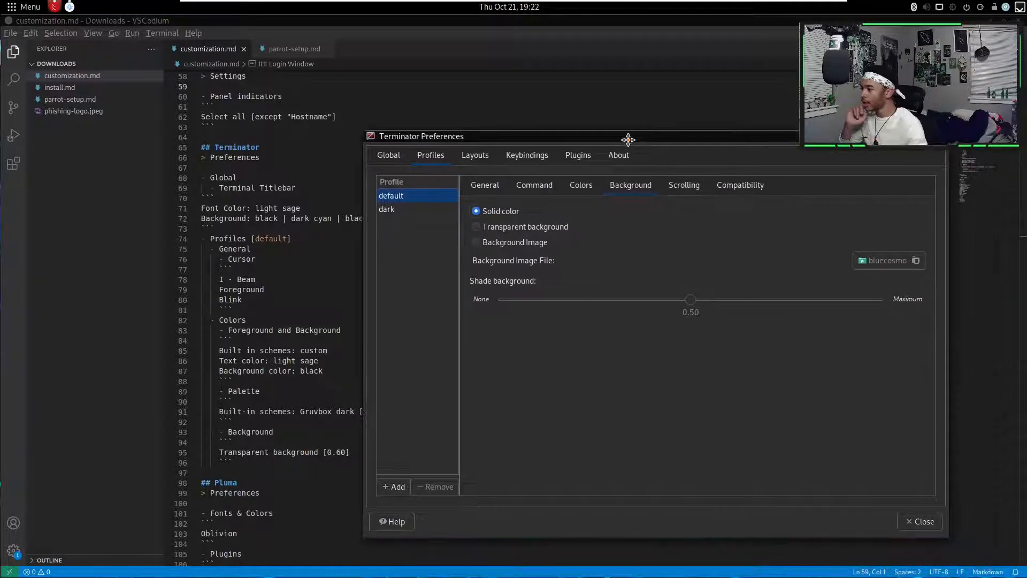
left_click(543, 229)
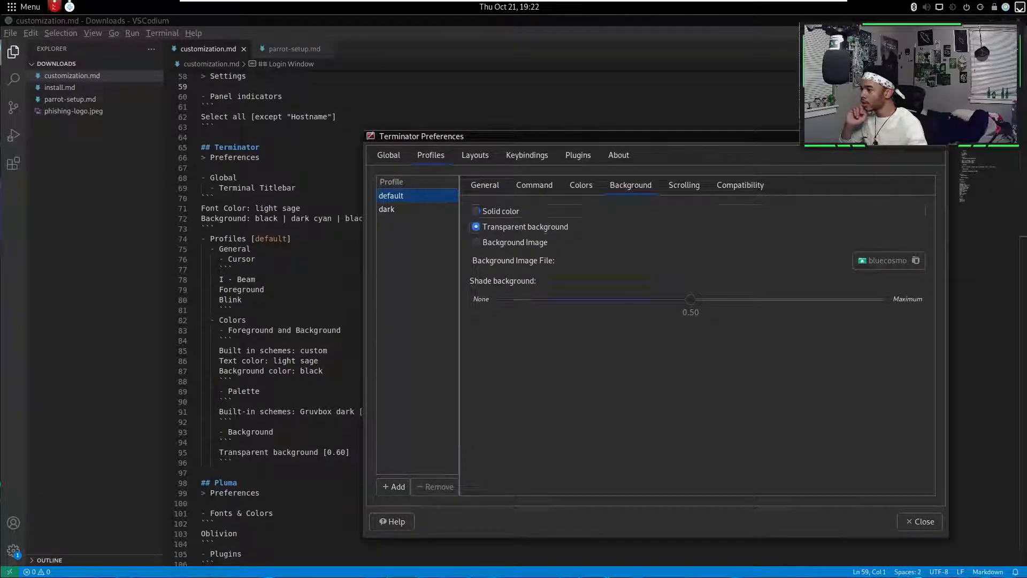
left_click_drag(689, 305, 731, 328)
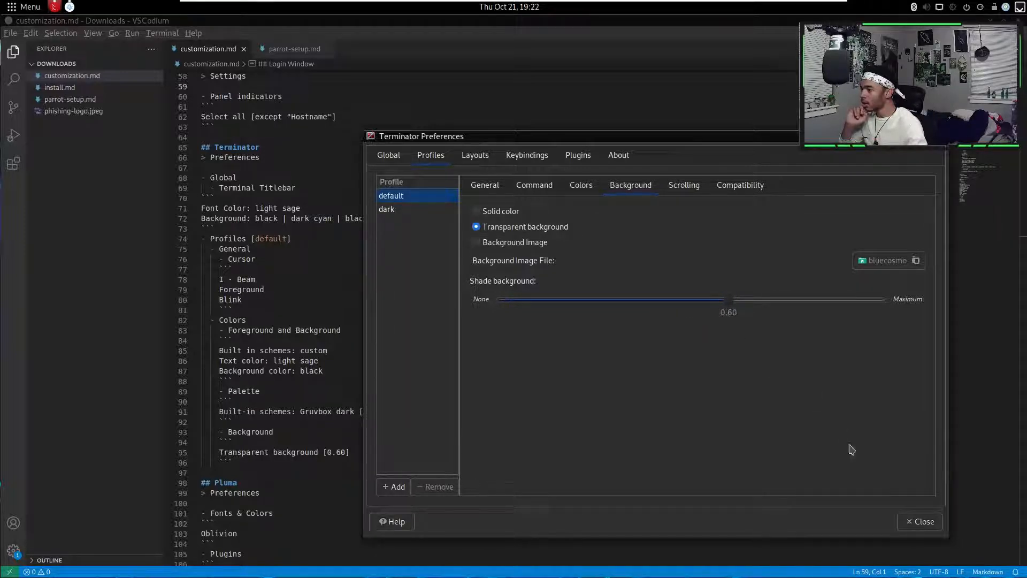
left_click(922, 528)
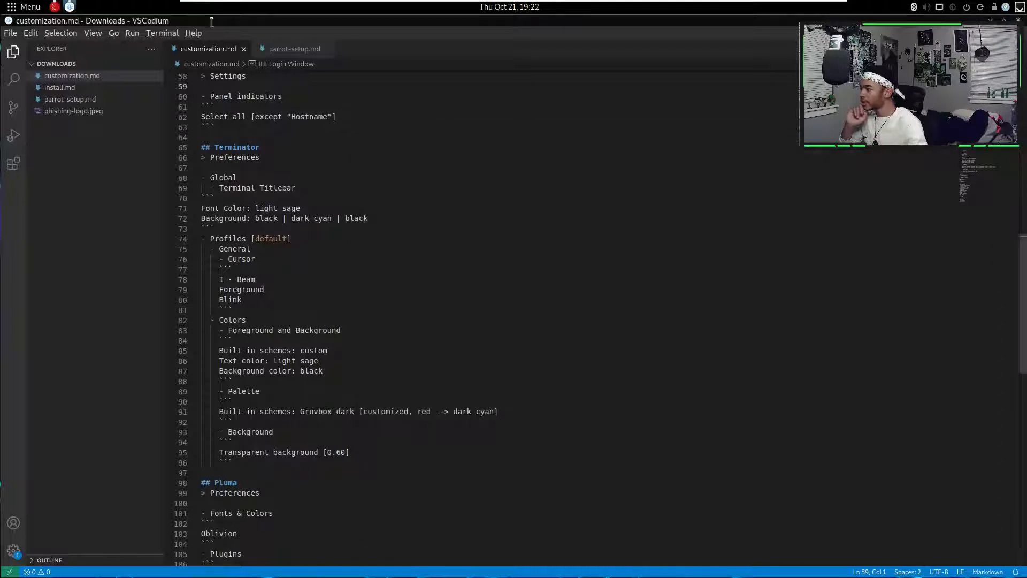
- Bring up the terminal, move it over the notes to check its transparency, and reopen the profile preferences
left_click(54, 6)
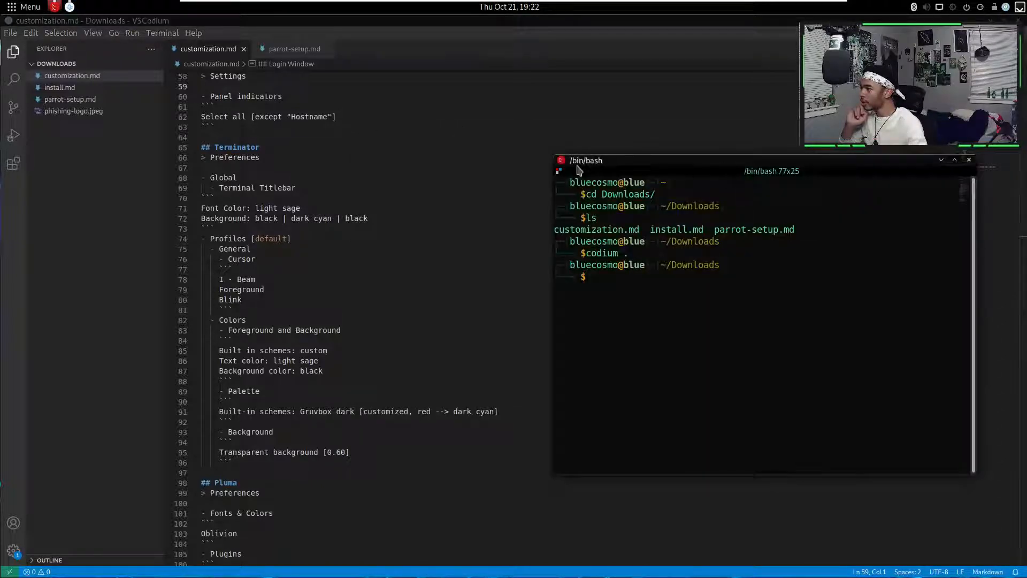
left_click_drag(820, 165, 480, 154)
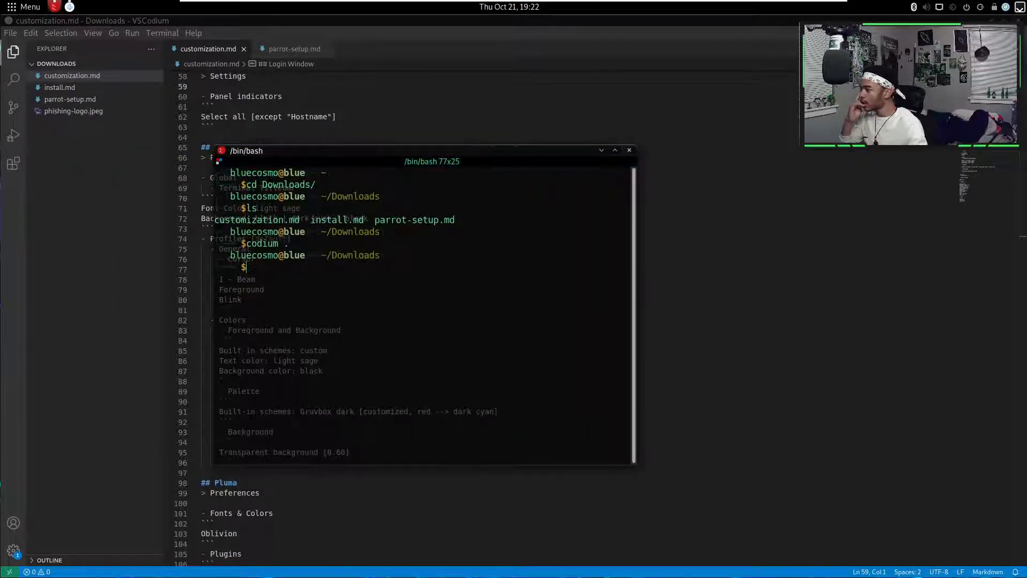
right_click(431, 265)
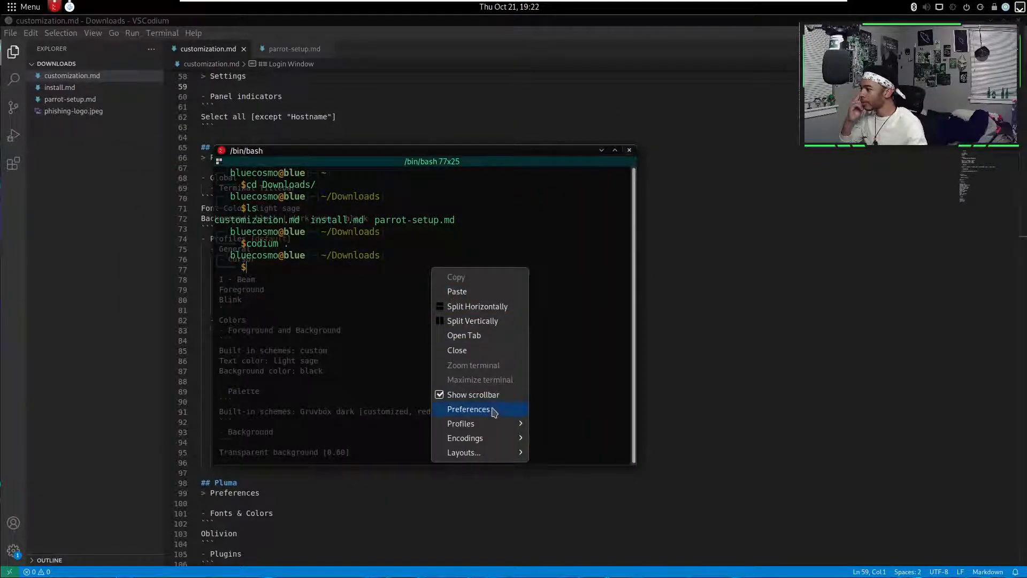
left_click(492, 410)
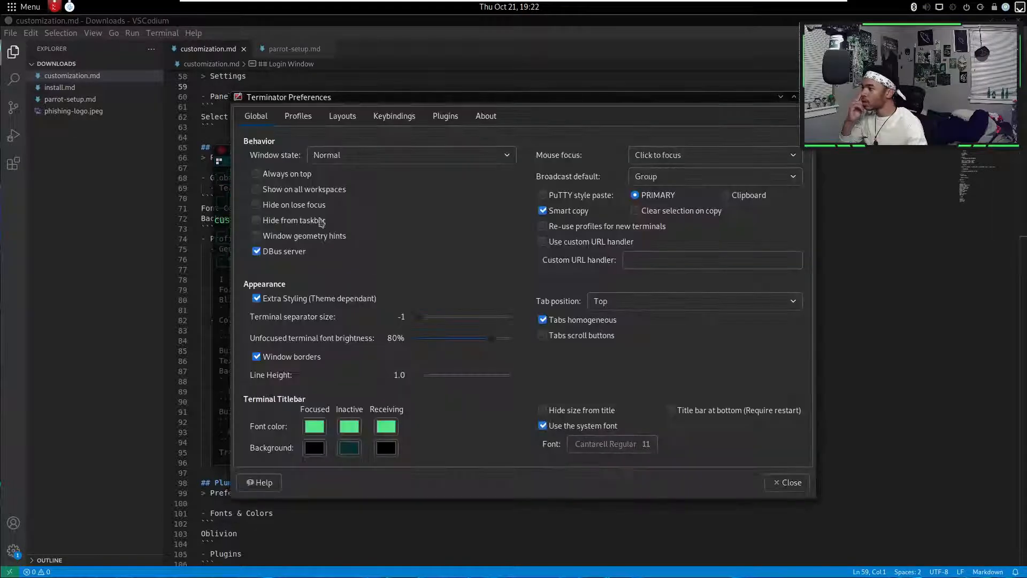
left_click(301, 119)
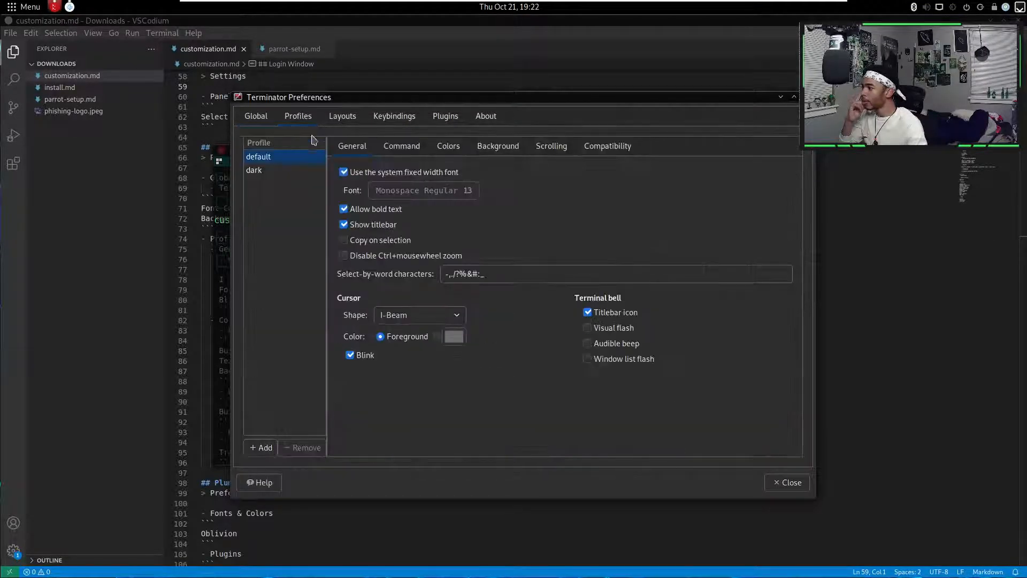
- Compare the default and dark profiles' general settings and set the dark profile's cursor shape to I-Beam
left_click(286, 172)
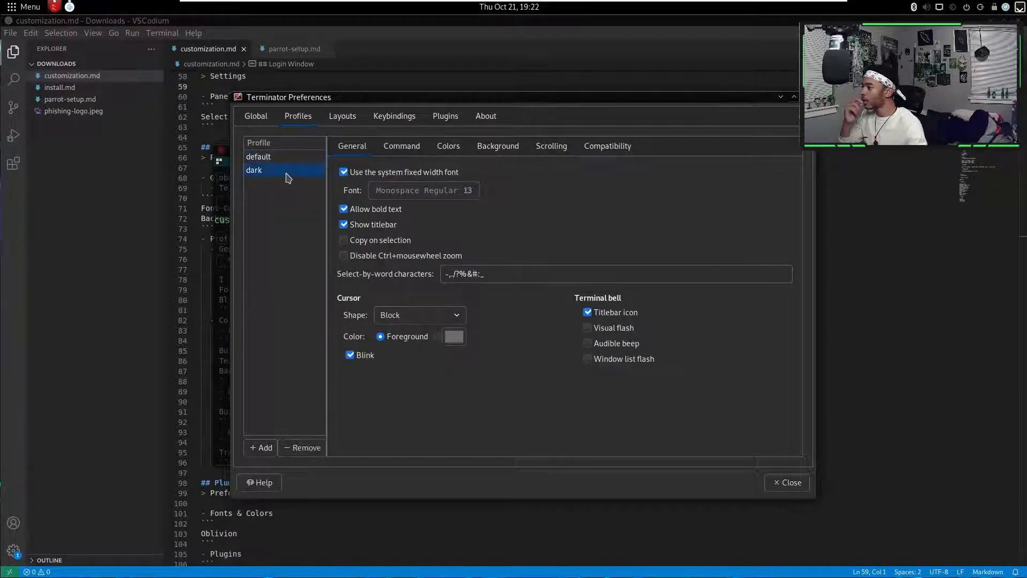
left_click(292, 159)
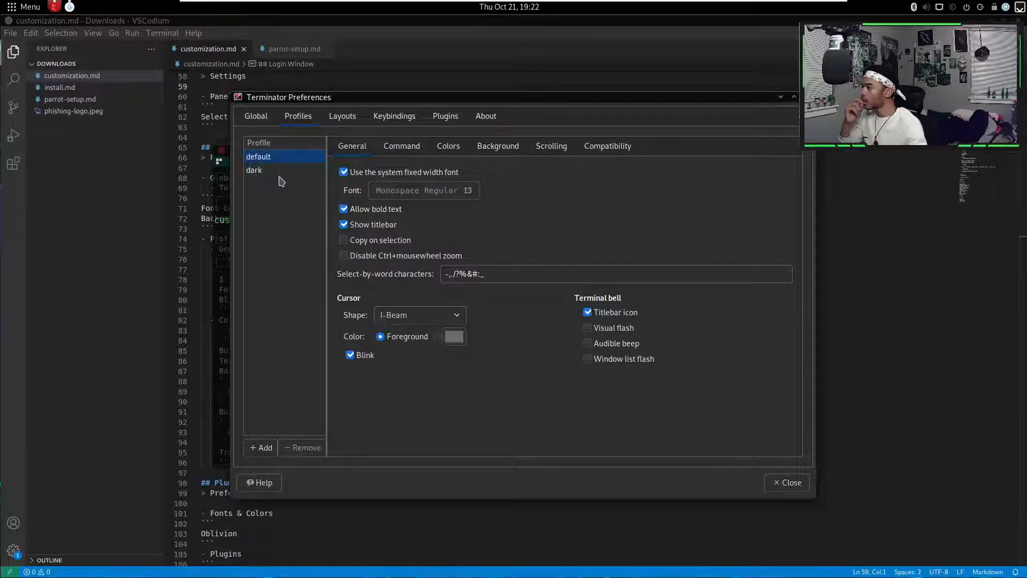
left_click(312, 170)
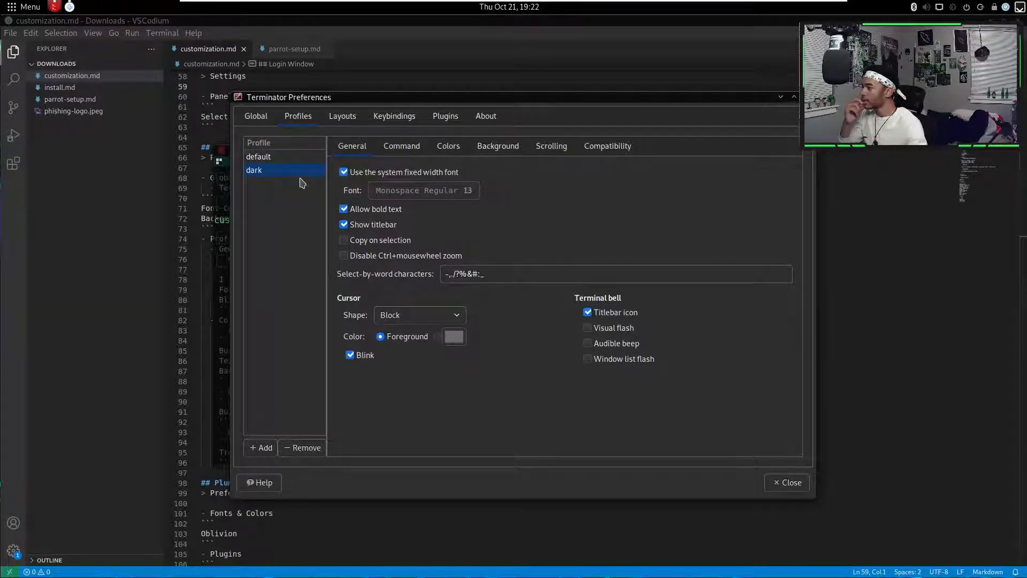
left_click(285, 159)
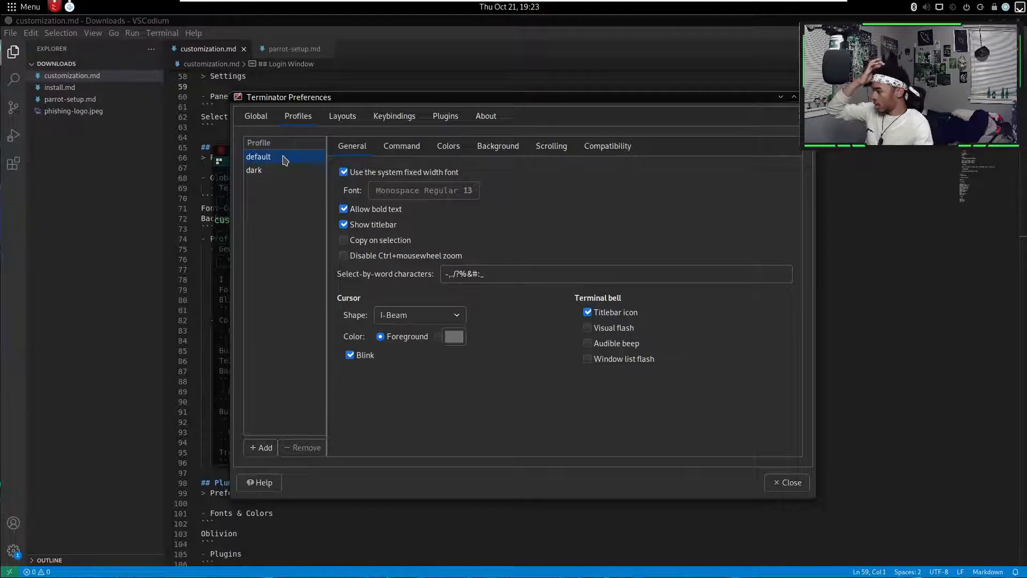
left_click(286, 170)
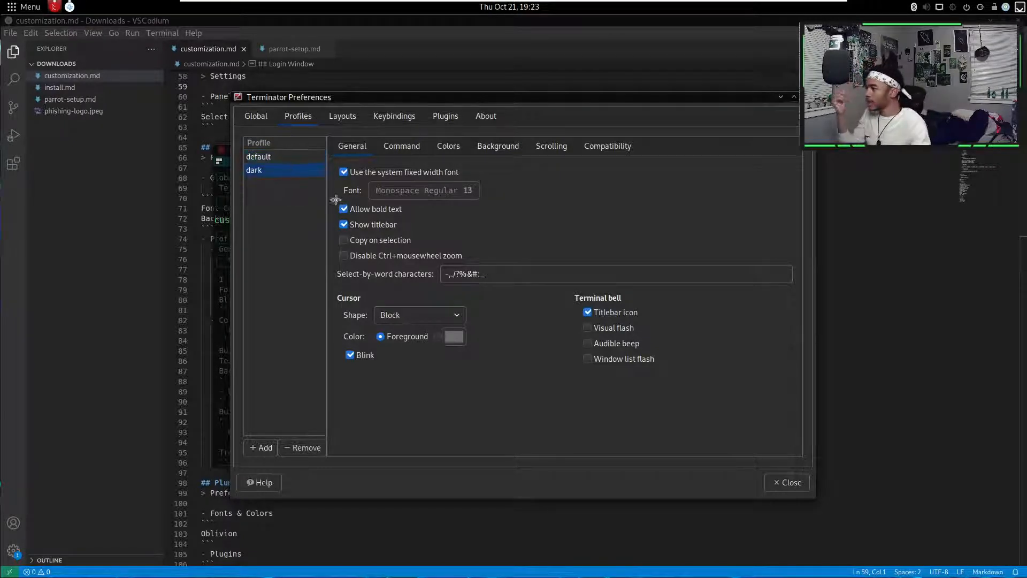
left_click(412, 316)
left_click(422, 351)
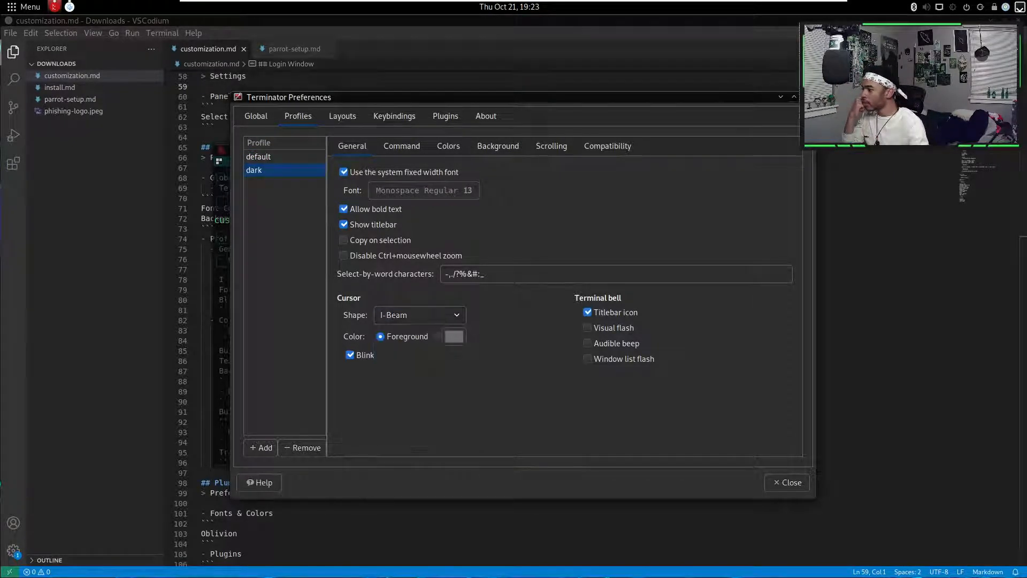
- Set the dark profile's foreground and background scheme to Custom with a light green text color
left_click(401, 146)
left_click(447, 146)
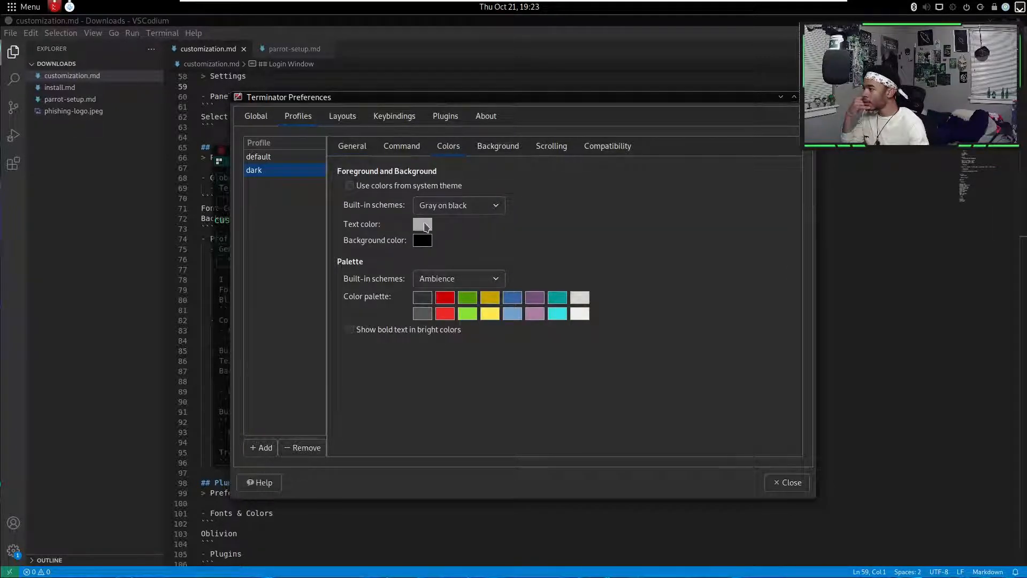
left_click(438, 215)
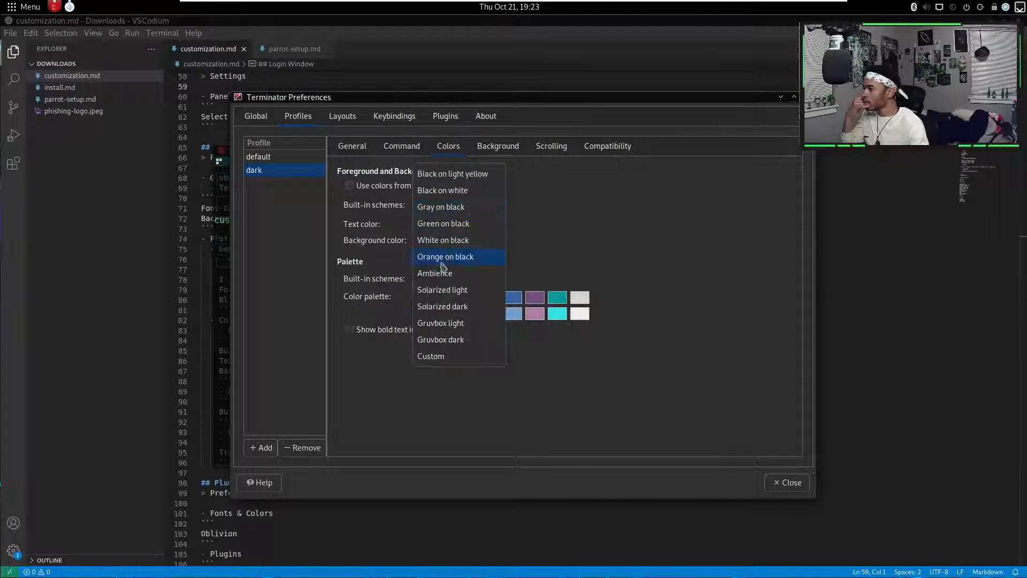
left_click(427, 360)
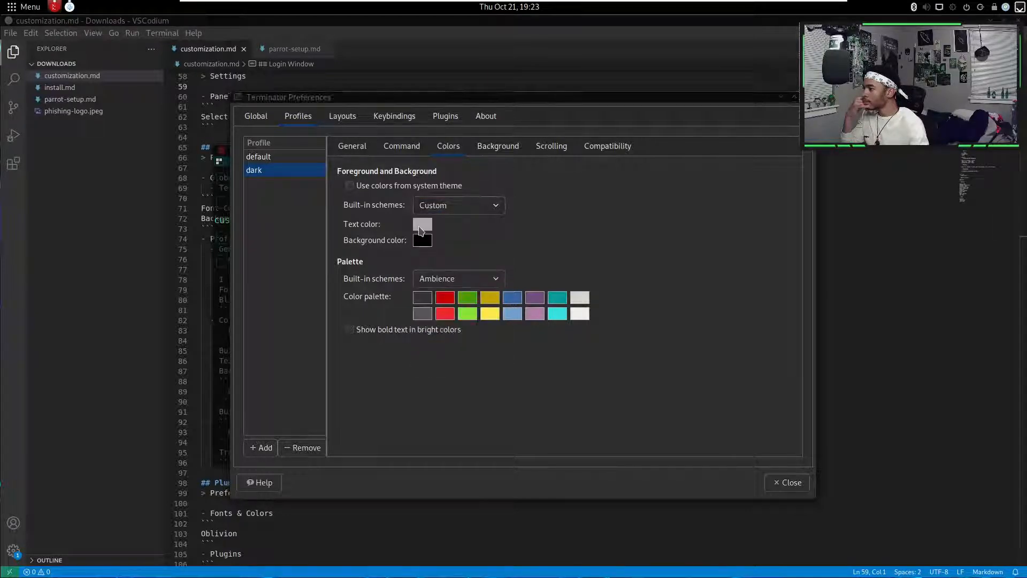
left_click(421, 226)
left_click(428, 235)
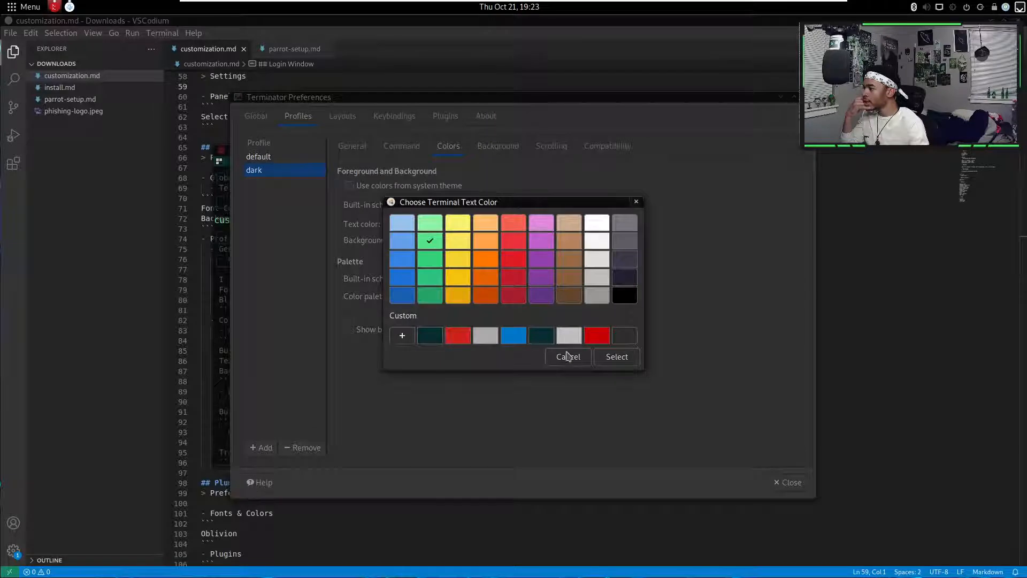
left_click(617, 357)
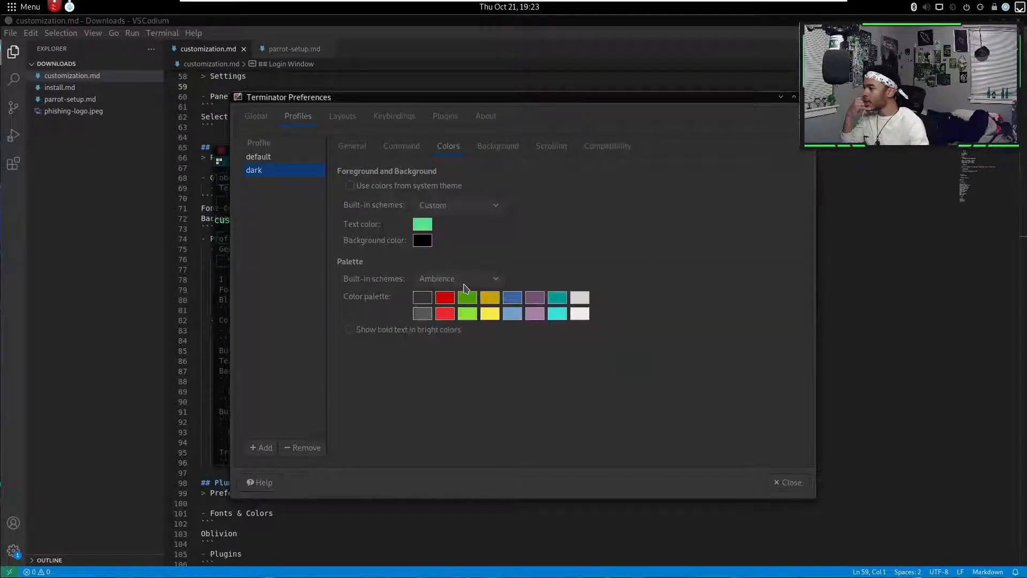
- Apply the Gruvbox dark palette to the dark profile and switch its palette scheme to Custom
left_click(472, 286)
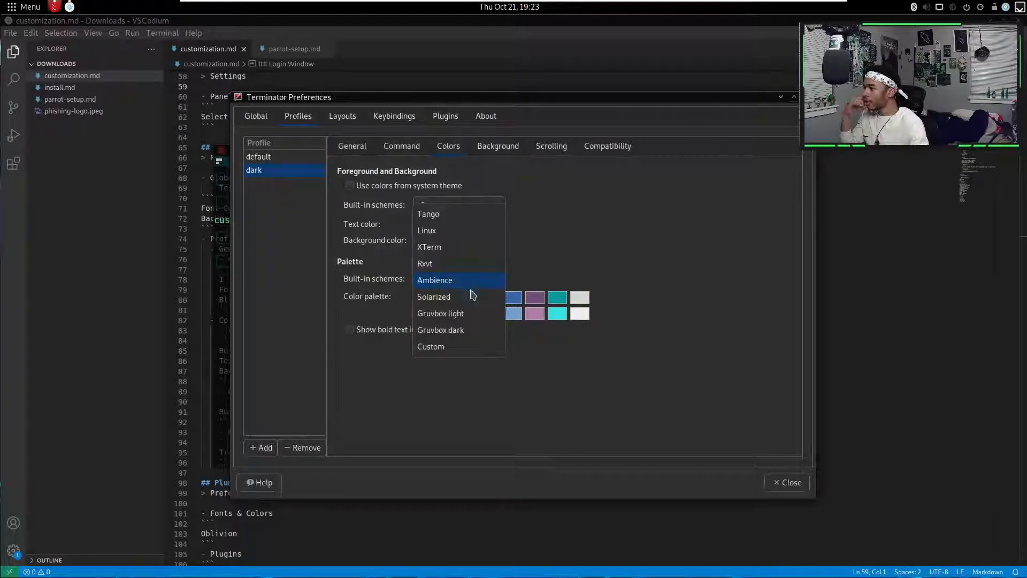
left_click(460, 329)
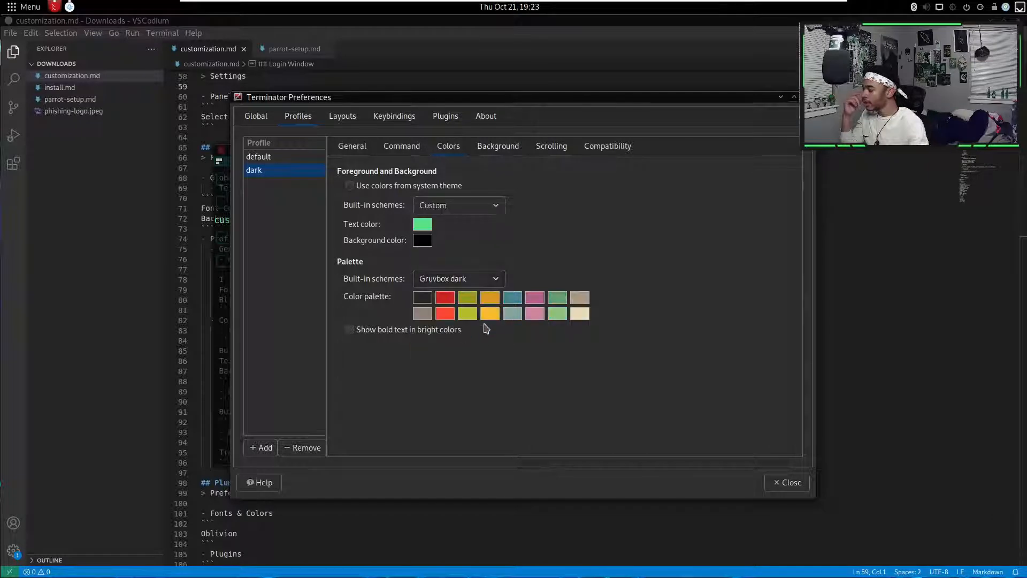
left_click(489, 284)
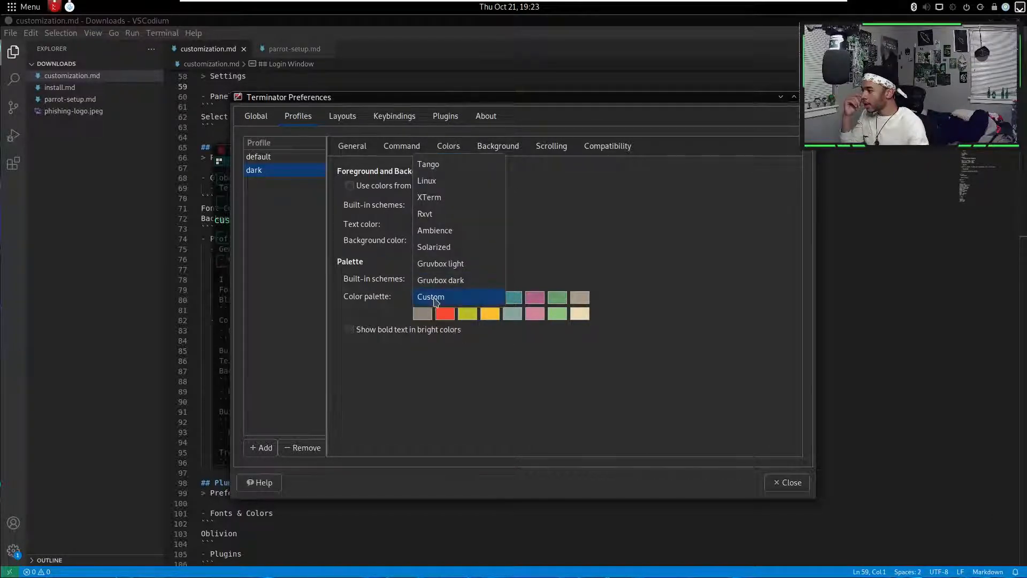
left_click(444, 294)
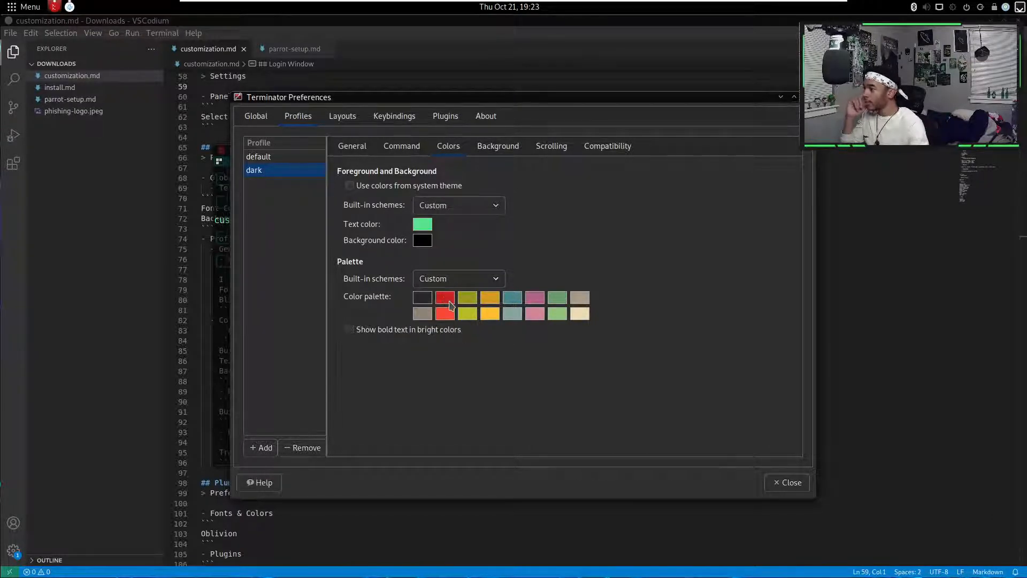
- Change the dark red swatch in the dark profile's palette to the custom dark cyan and close the color chooser
left_click(451, 305)
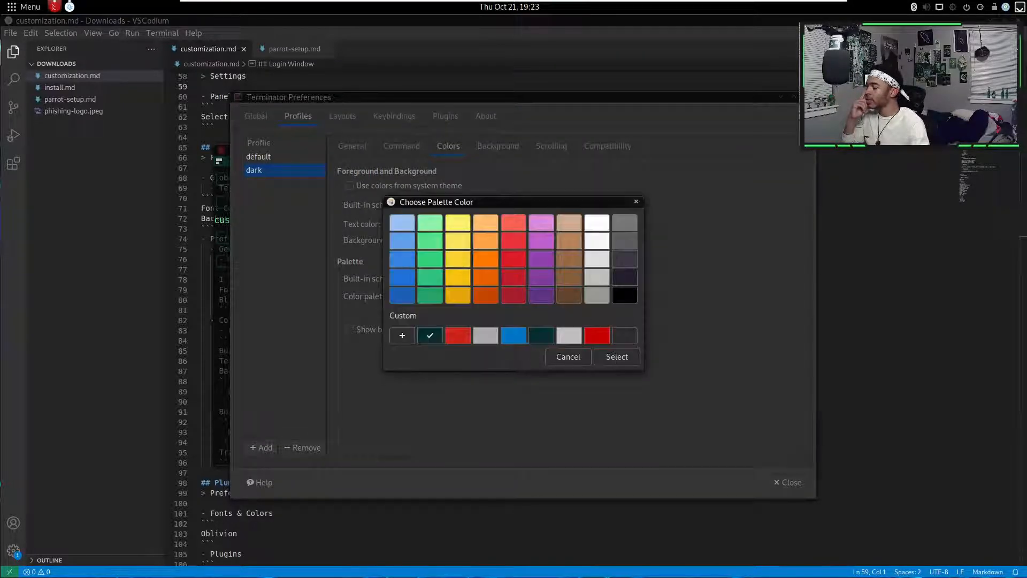
left_click(565, 359)
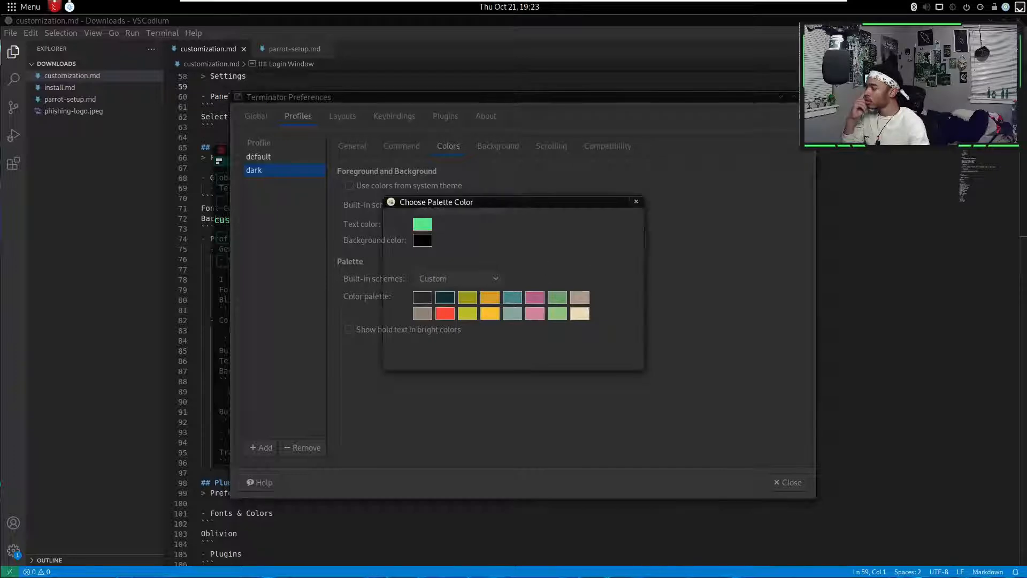
left_click(636, 203)
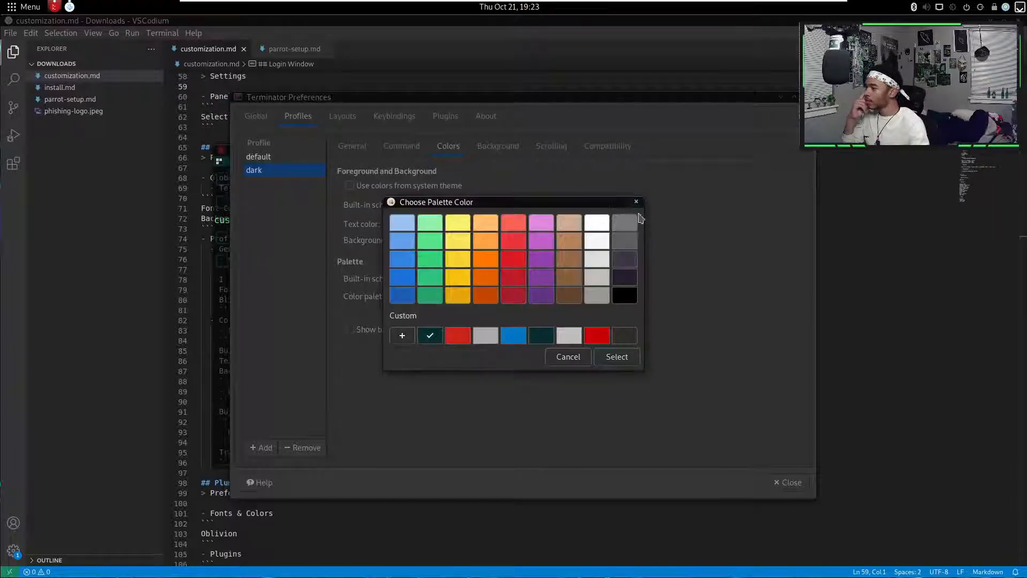
left_click(636, 202)
left_click(636, 203)
left_click(636, 202)
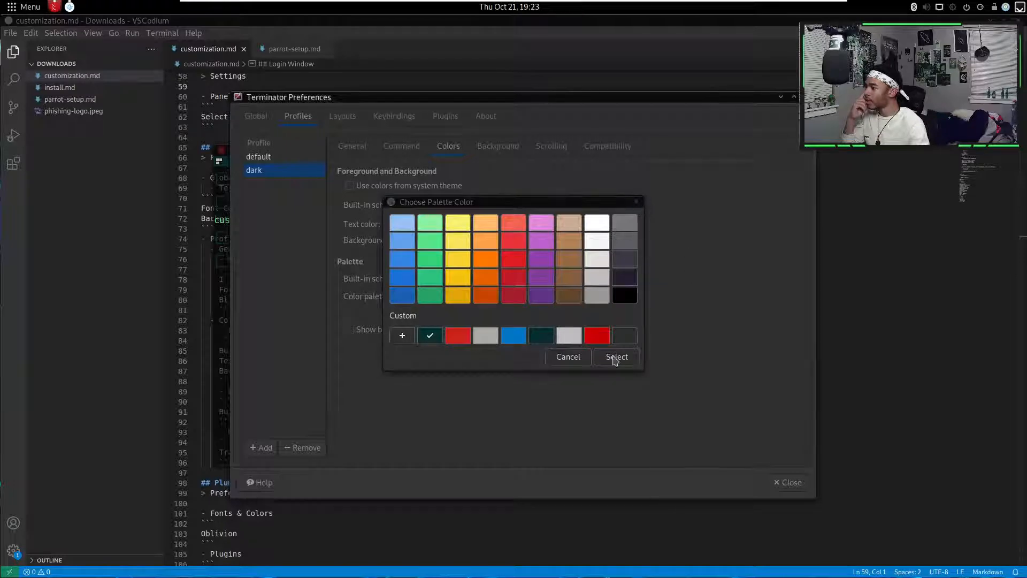
left_click(580, 360)
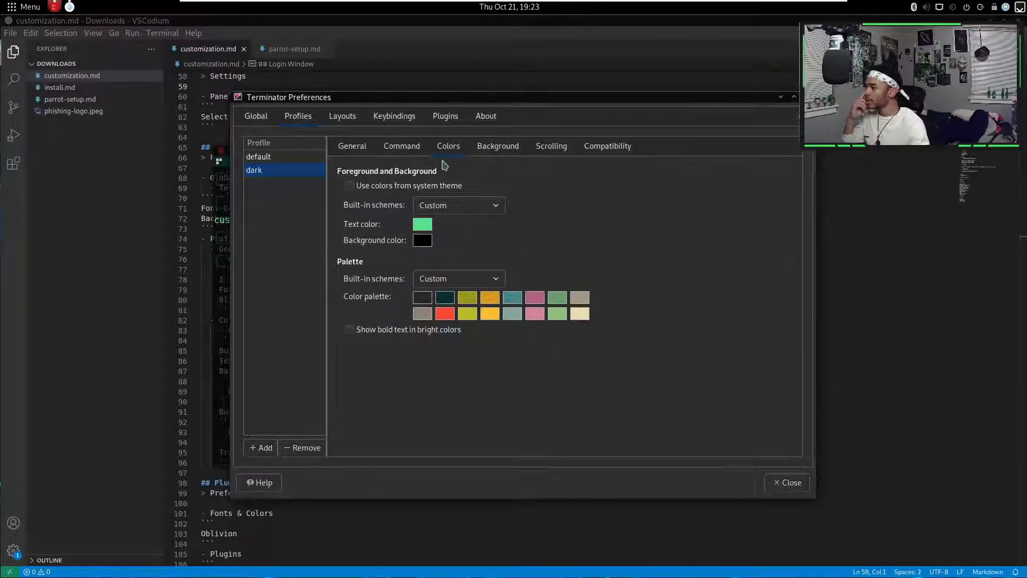
- Check the dark profile's background options, leave it on Solid color, and review its color settings
left_click(513, 155)
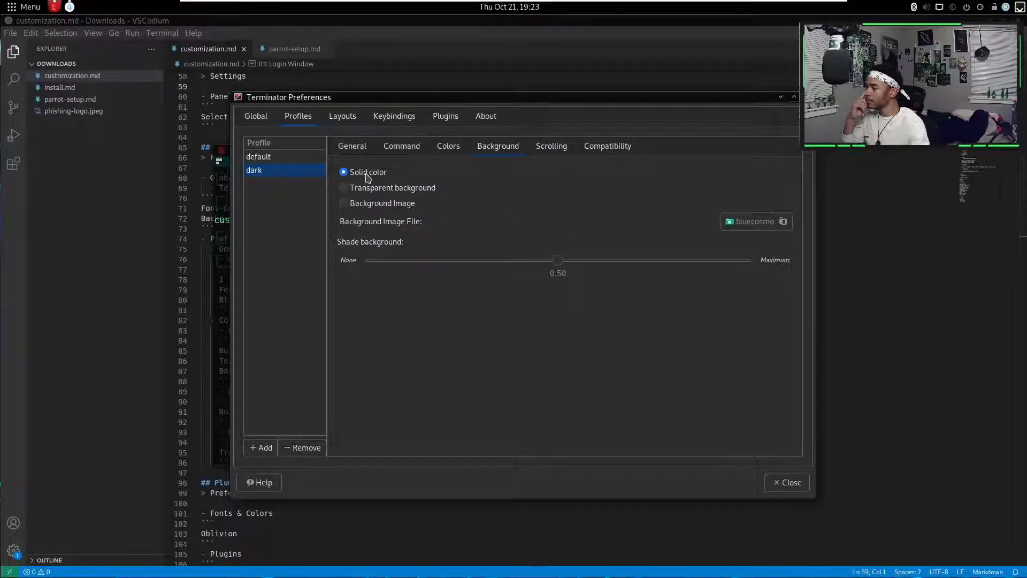
left_click(376, 208)
left_click(367, 173)
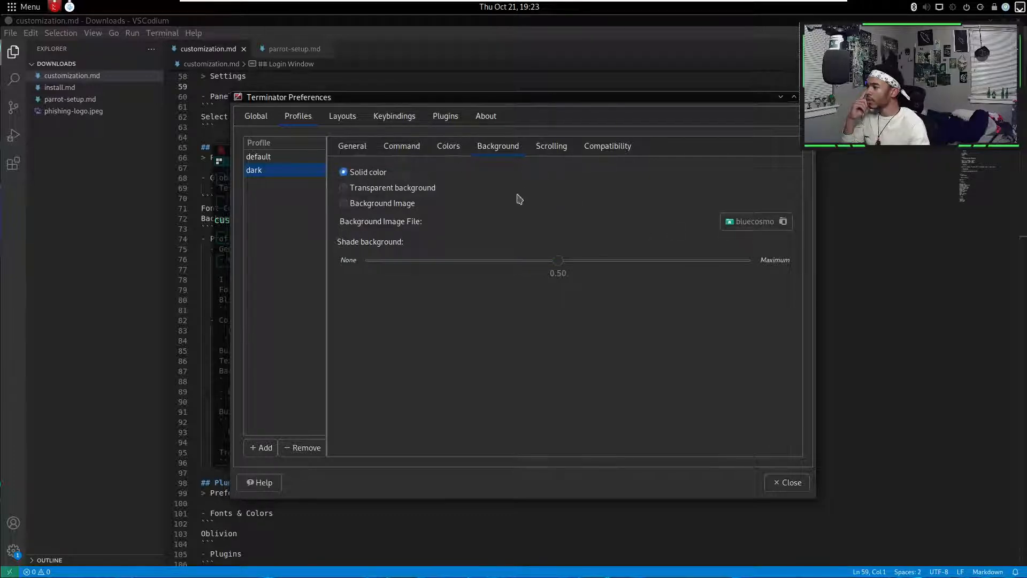
left_click(449, 149)
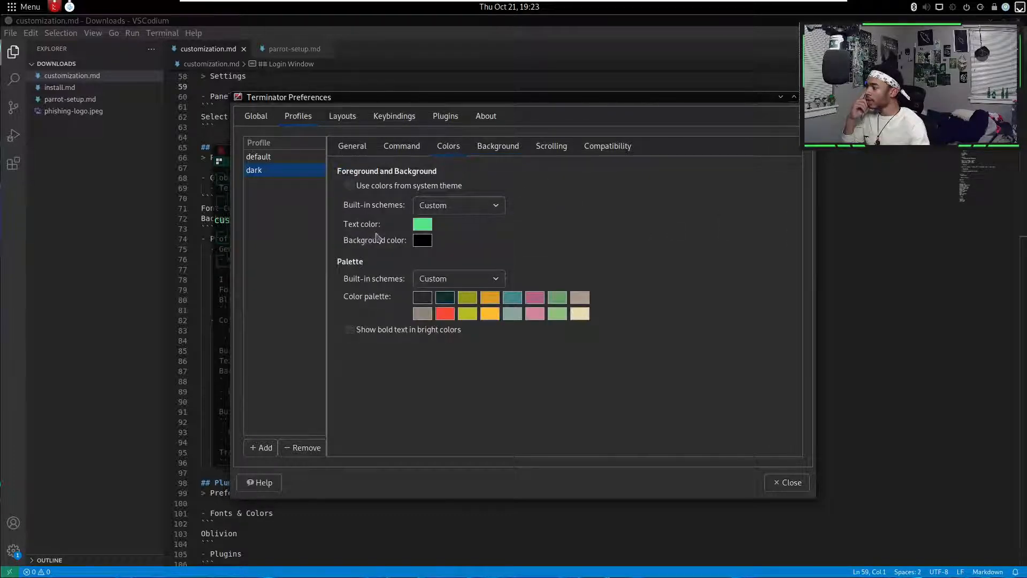
- Enable infinite scrollback for the dark profile and review its compatibility and background settings
left_click(551, 147)
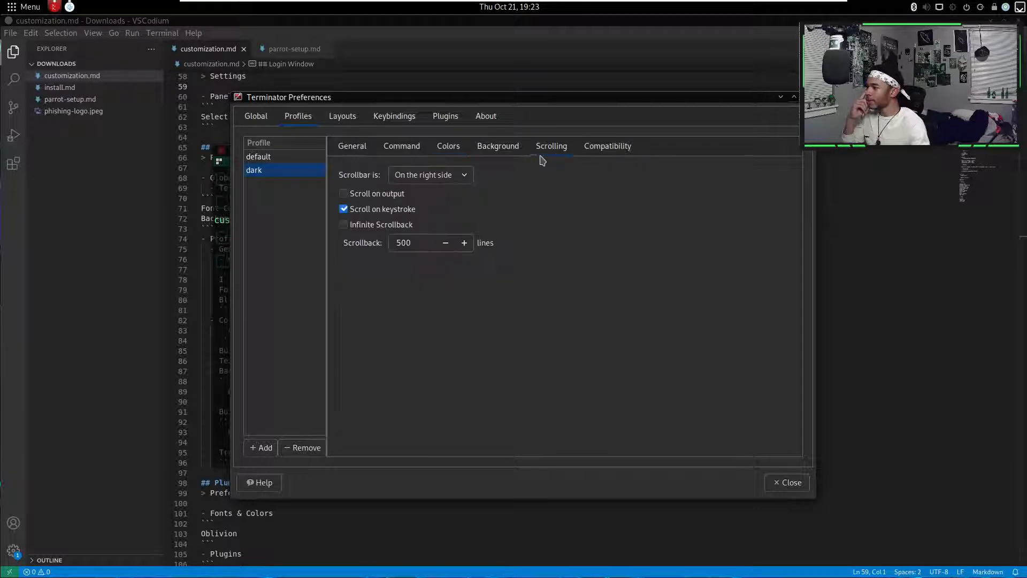
left_click(395, 224)
left_click(619, 152)
left_click(502, 151)
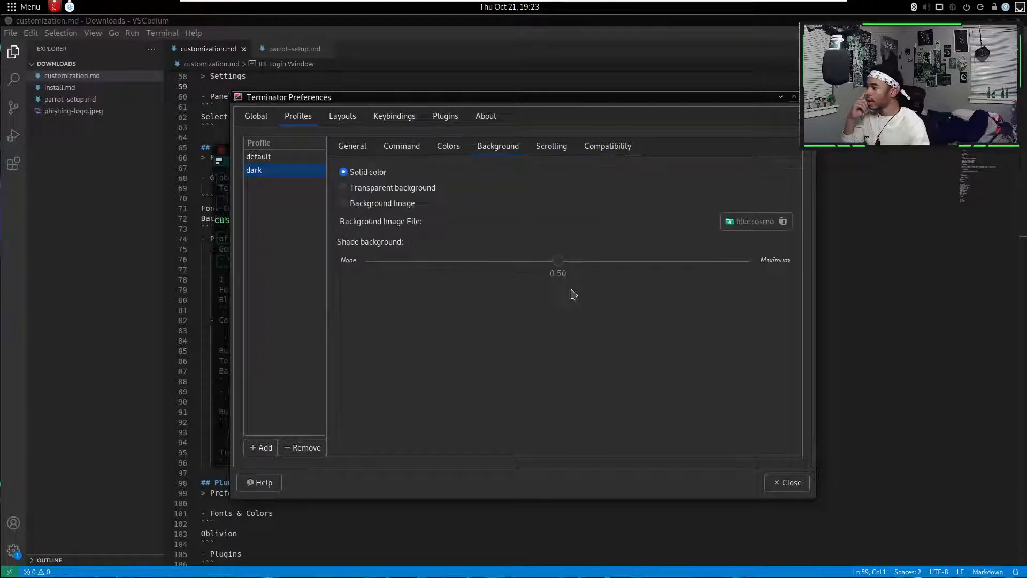
- Leave the Terminator preferences and enlarge both the terminal window, to full screen size, and its text
left_click(786, 482)
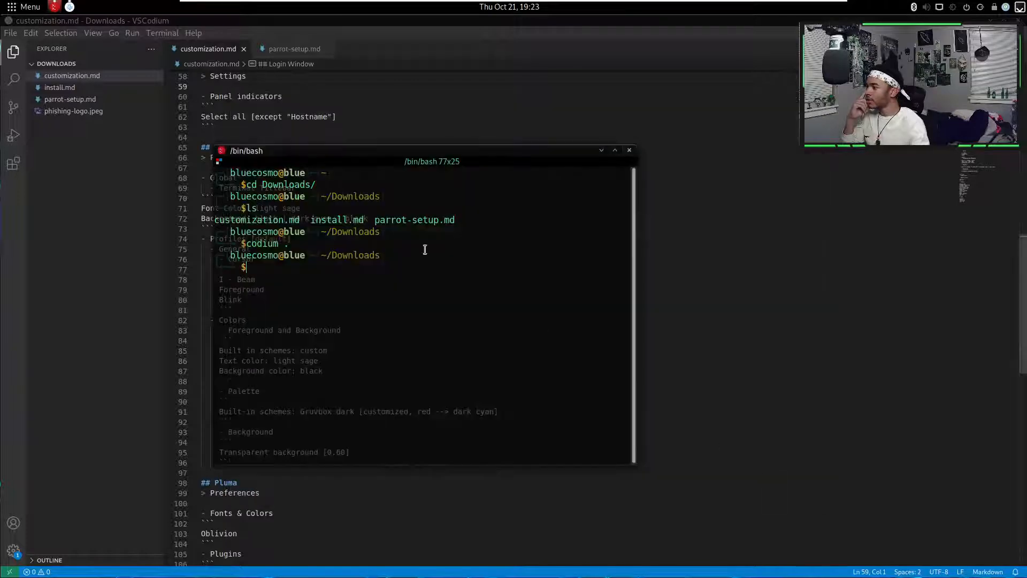
left_click(614, 151)
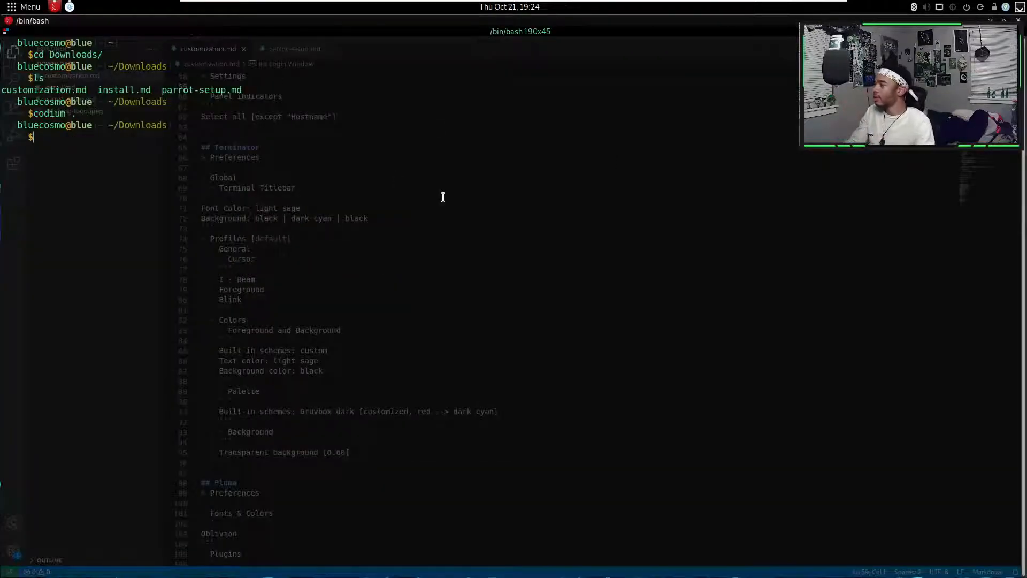
key("ctrl+plus")
key("ctrl+plus")
key("ctrl+plus")
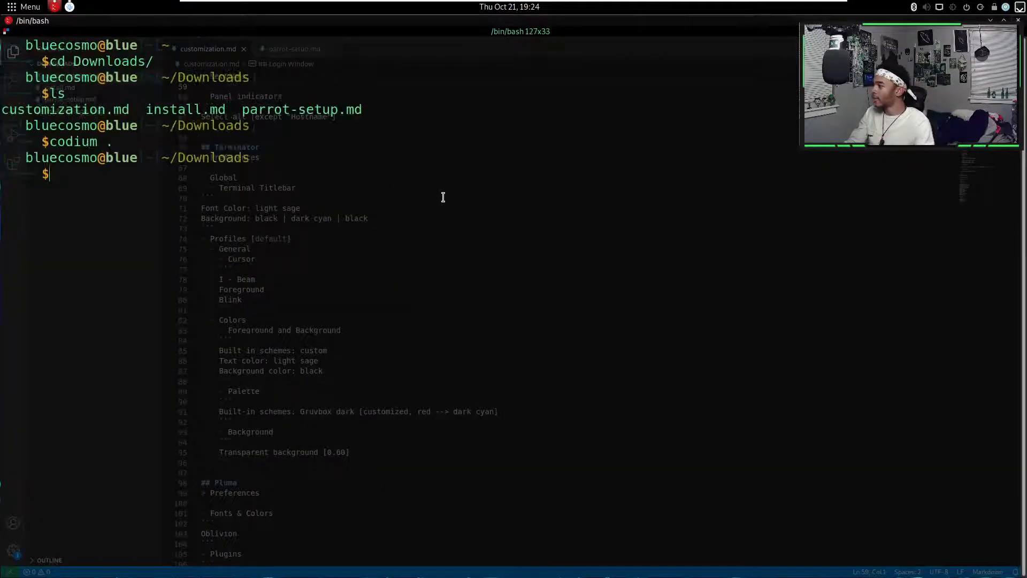
- Preview the dark profile in the terminal and return to the Default profile
right_click(525, 245)
mouse_move(593, 404)
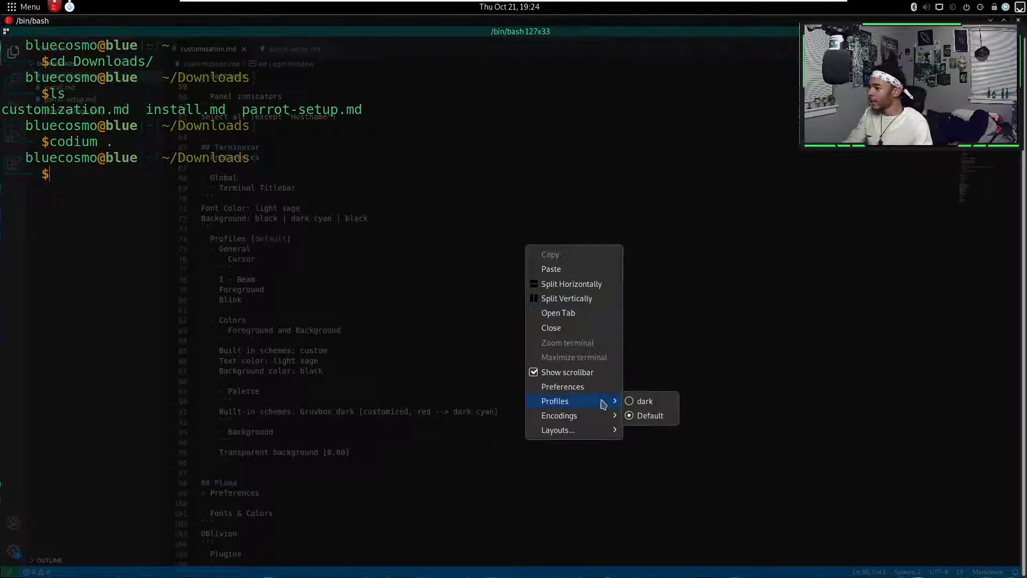
left_click(665, 404)
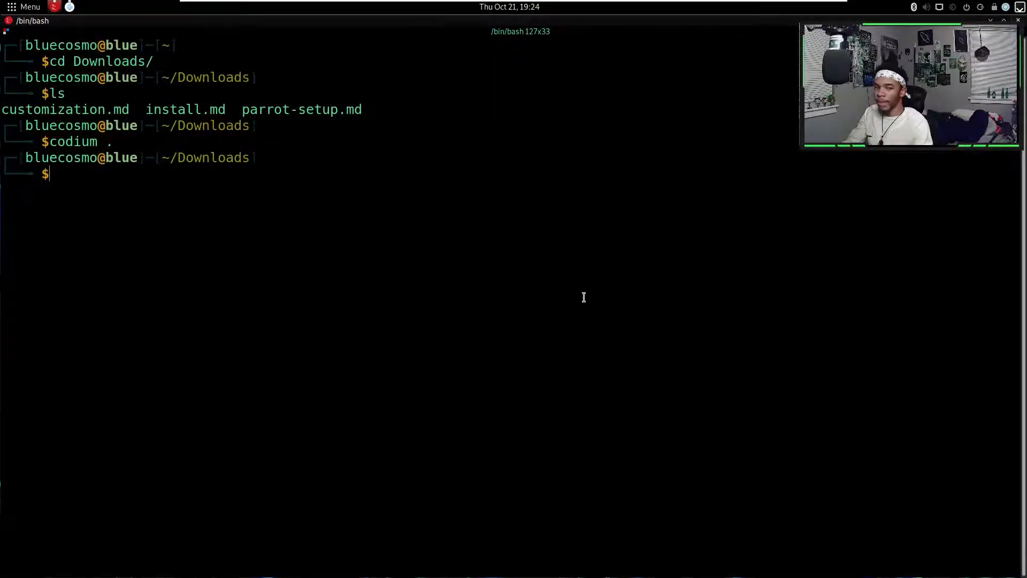
right_click(427, 207)
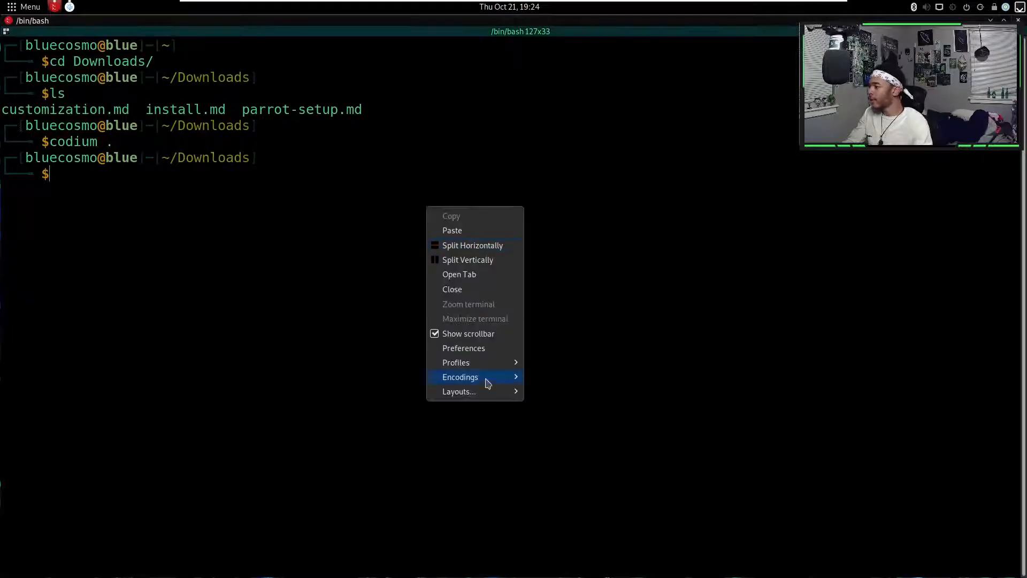
mouse_move(496, 368)
left_click(547, 380)
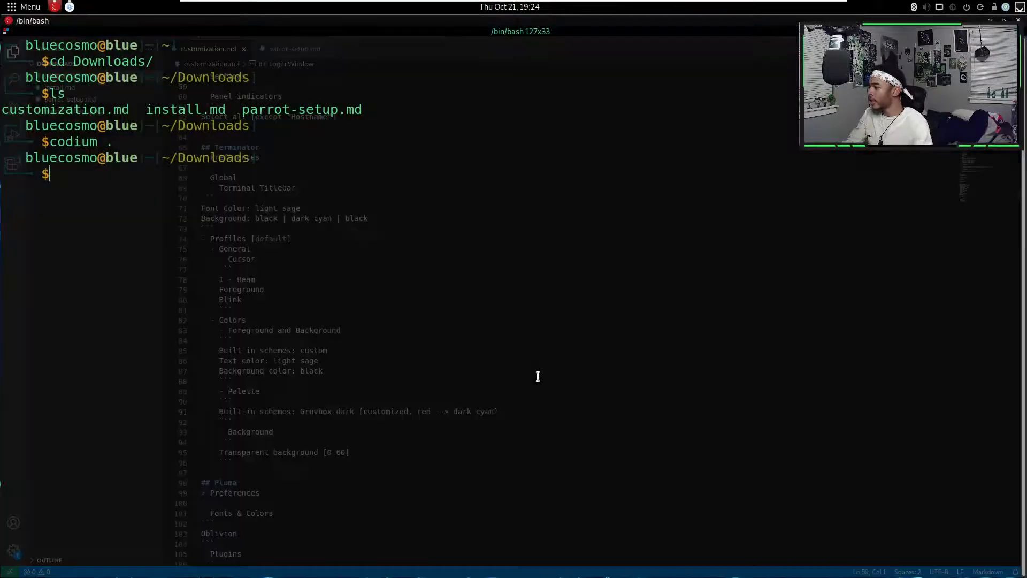
- Open the Terminator preferences and look through the layouts and the default profile's general and command settings
right_click(424, 123)
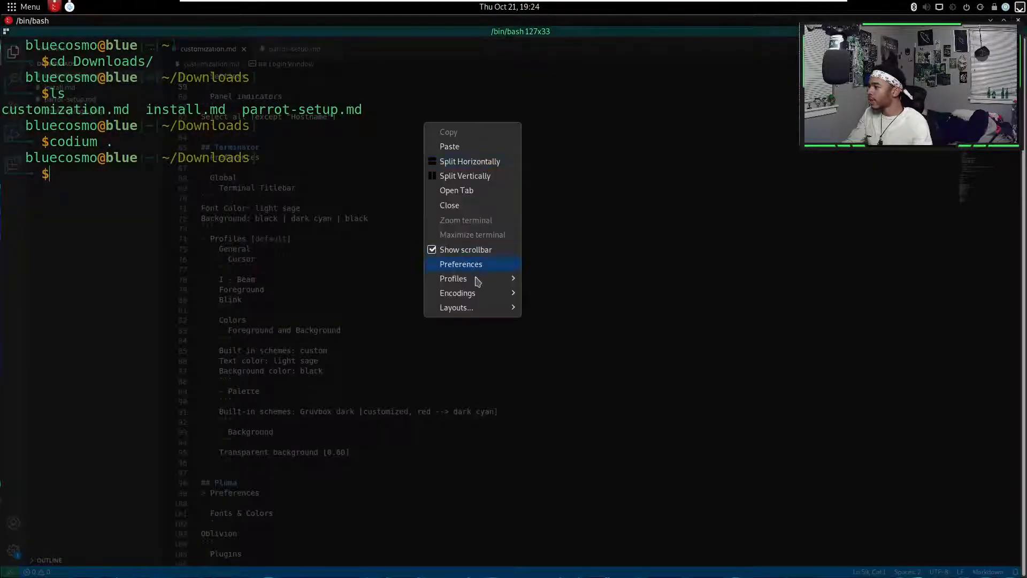
mouse_move(478, 284)
left_click(488, 264)
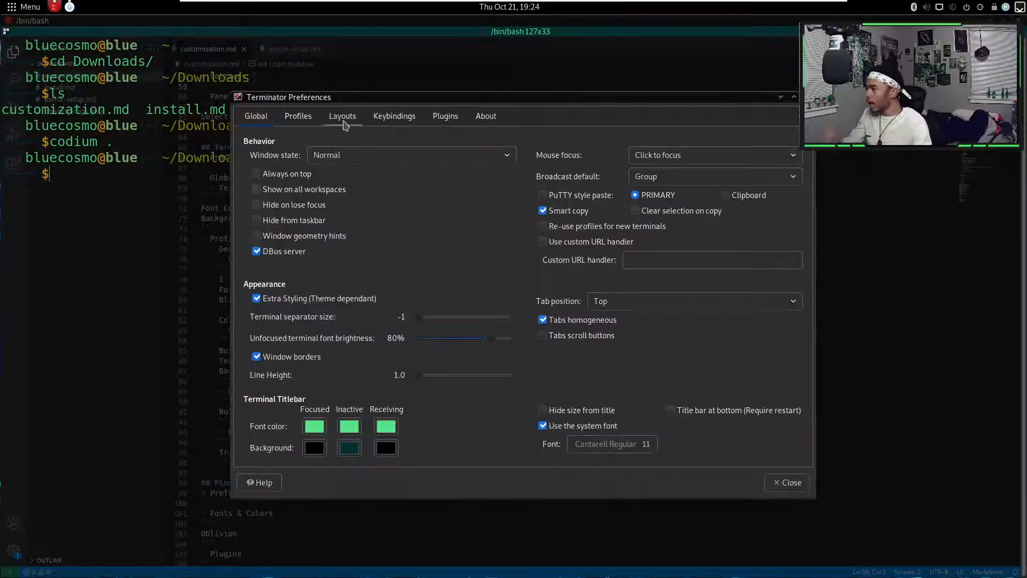
left_click(310, 122)
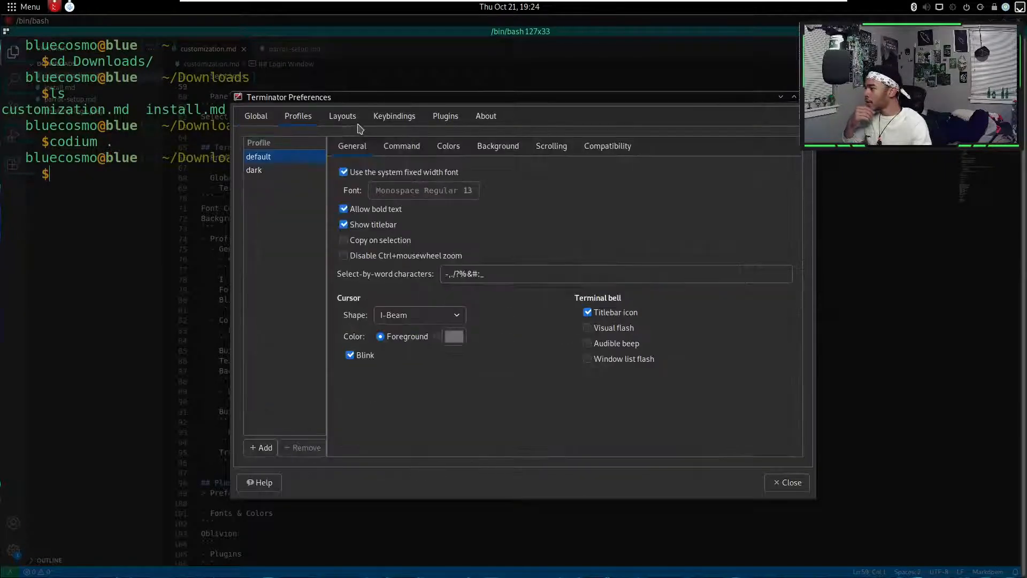
left_click(339, 121)
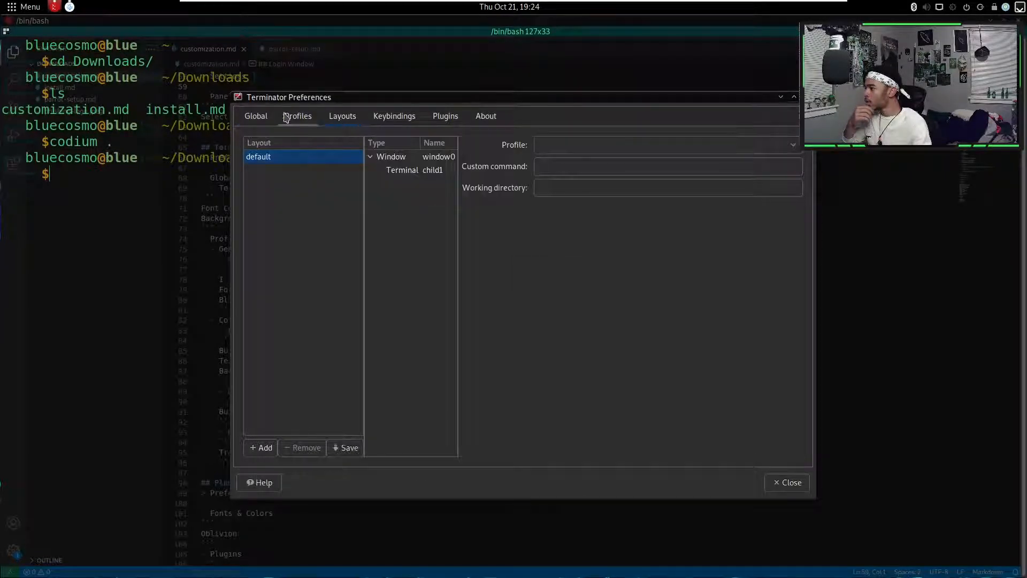
left_click(298, 116)
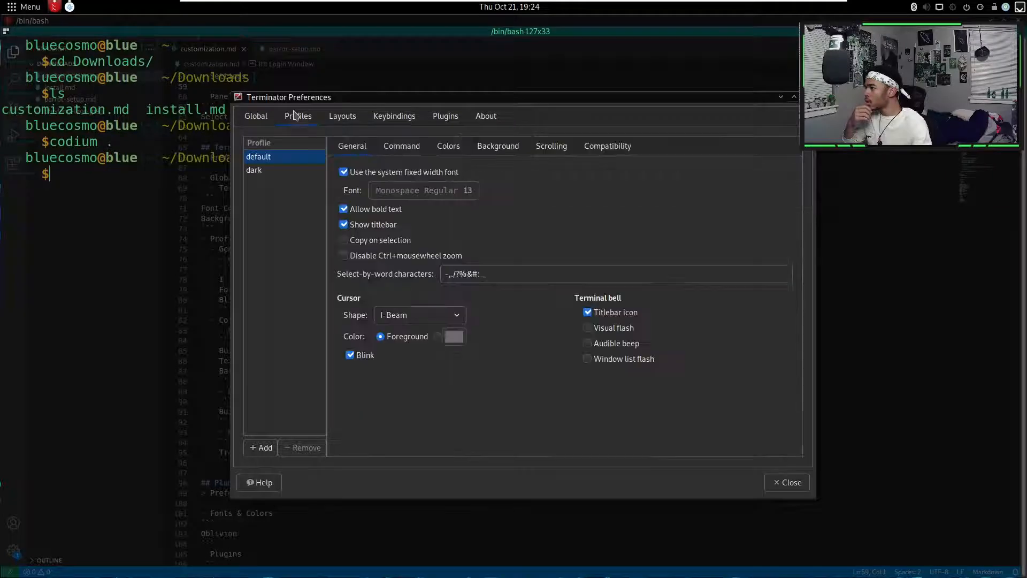
left_click(396, 149)
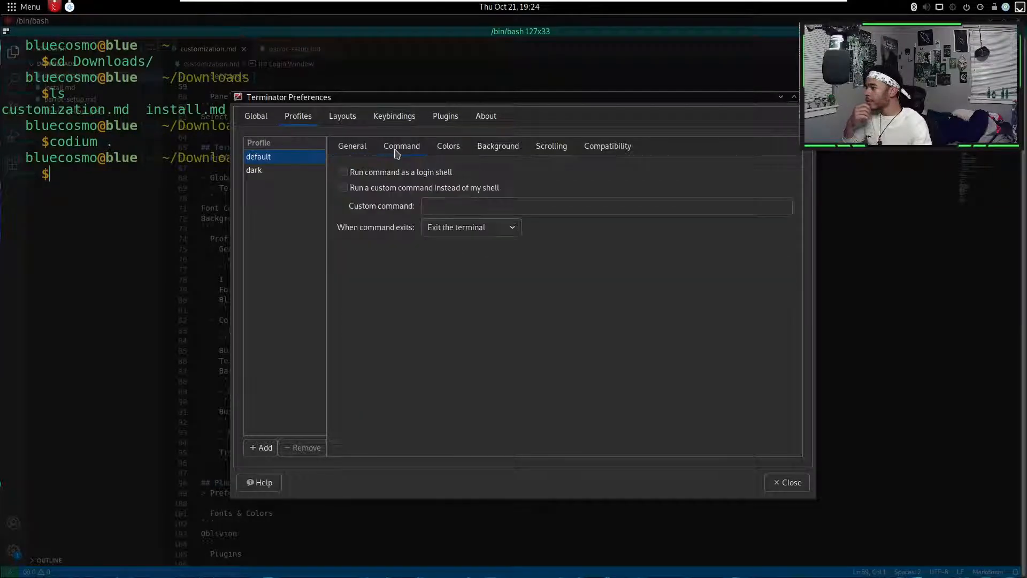
left_click(368, 148)
left_click(343, 172)
left_click(416, 192)
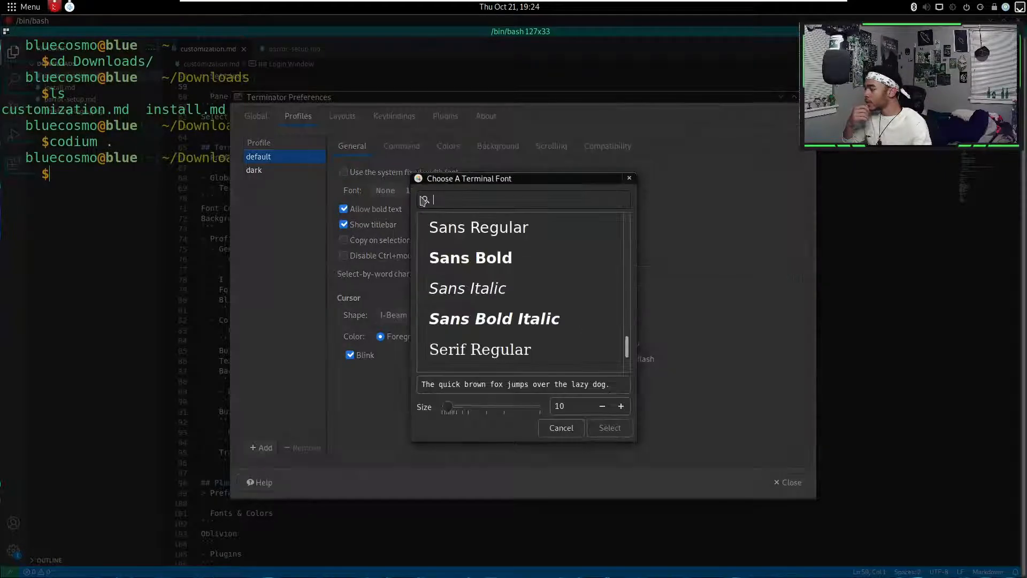
left_click(561, 427)
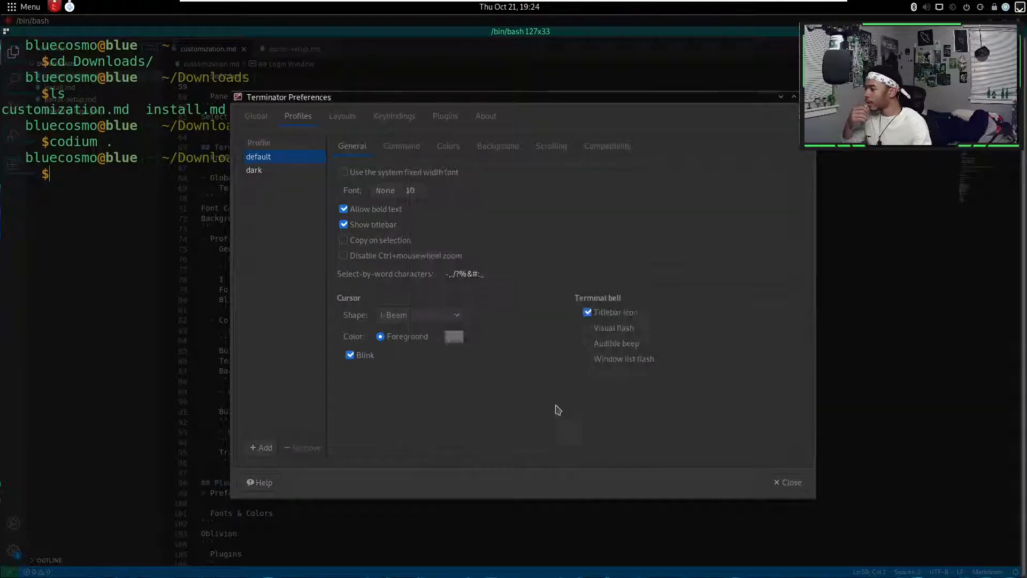
left_click(344, 173)
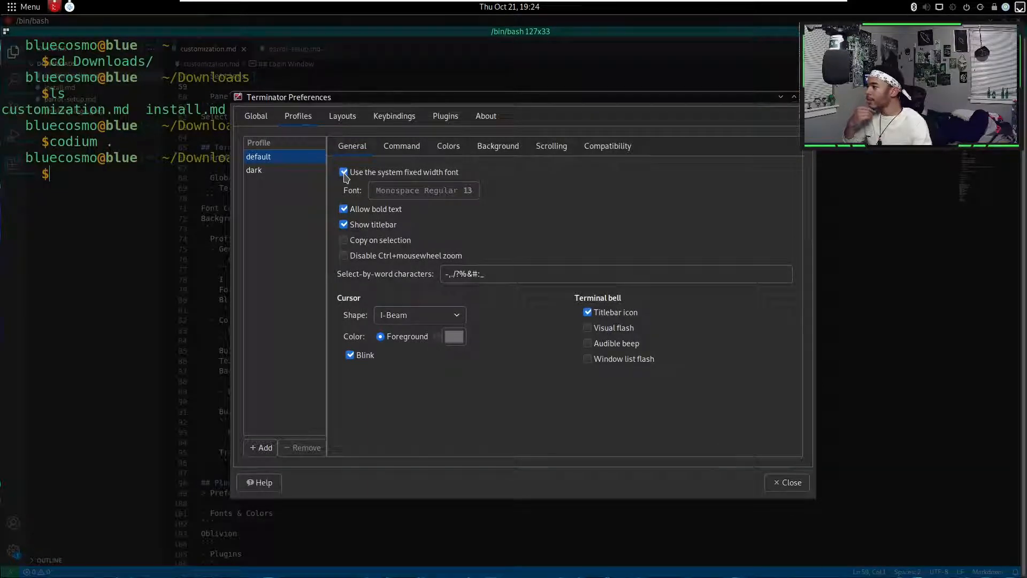
- Turn off the system fixed width font for the default profile and choose Monospace Bold as its font
left_click(344, 173)
left_click(393, 194)
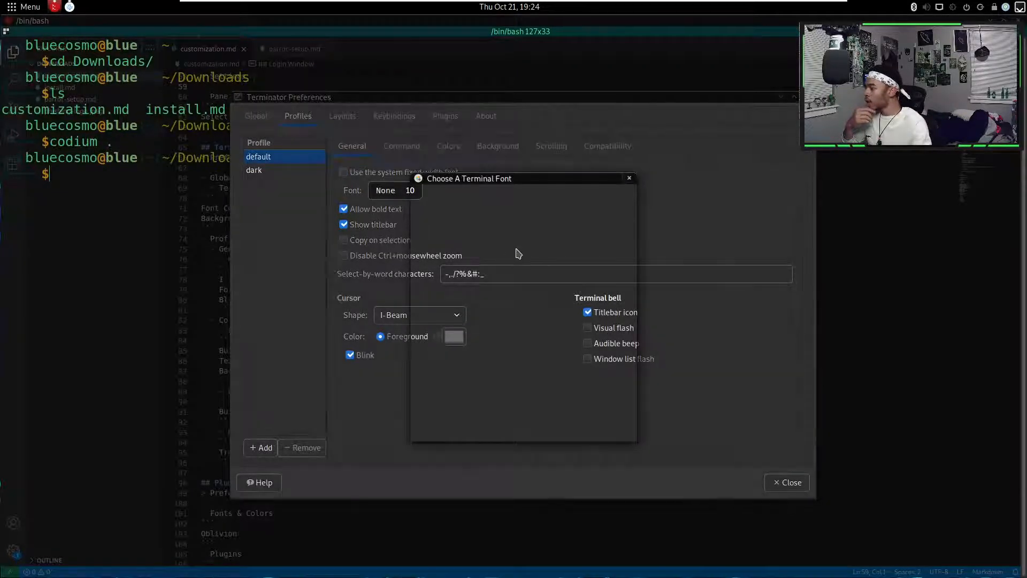
left_click(537, 259)
double_click(547, 269)
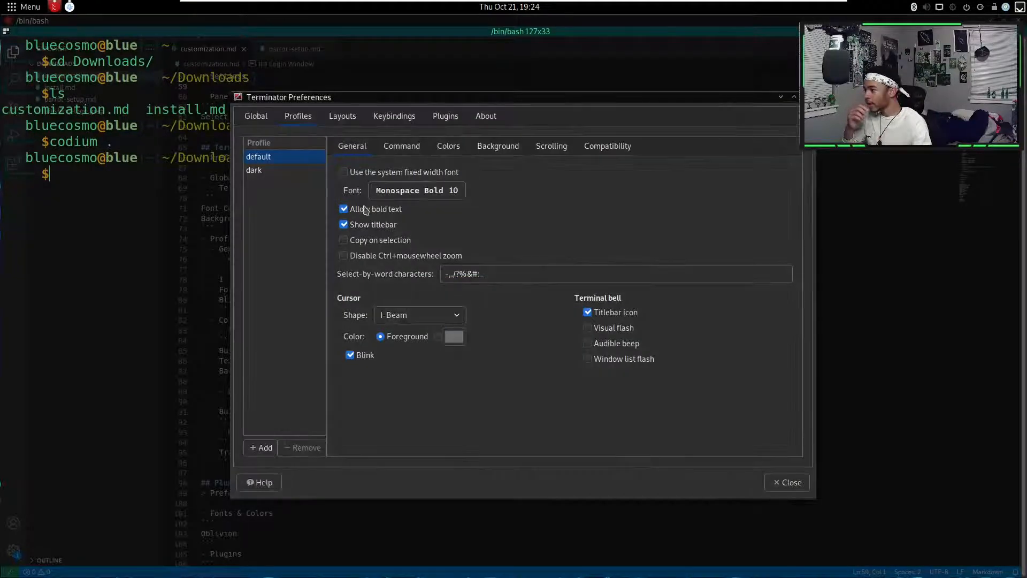
- Set the default profile's Monospace Bold font size to 16 and close the preferences
left_click(452, 196)
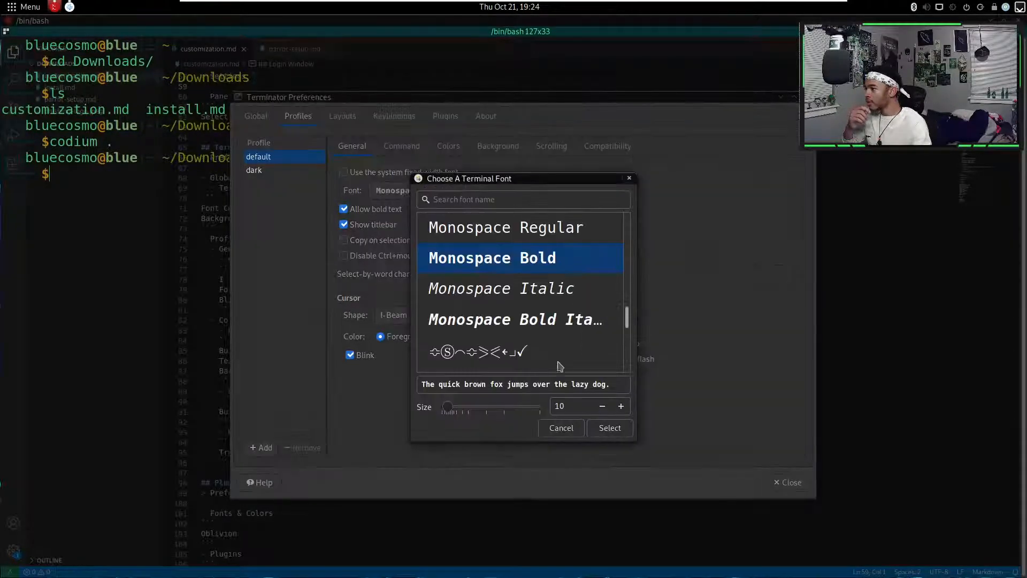
left_click(621, 406)
left_click(621, 406)
left_click(621, 407)
left_click(621, 407)
left_click(621, 407)
left_click(621, 407)
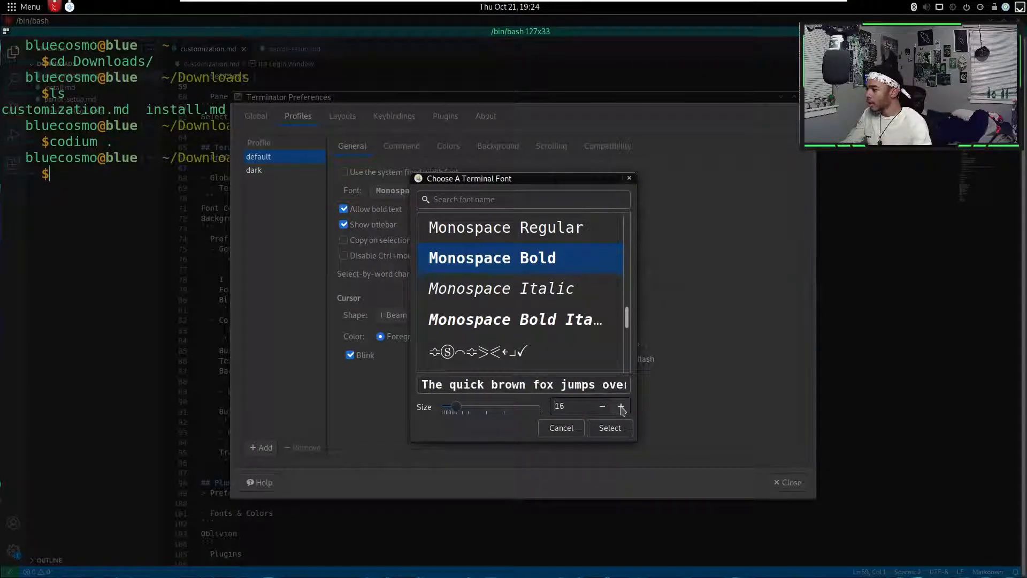
left_click(604, 427)
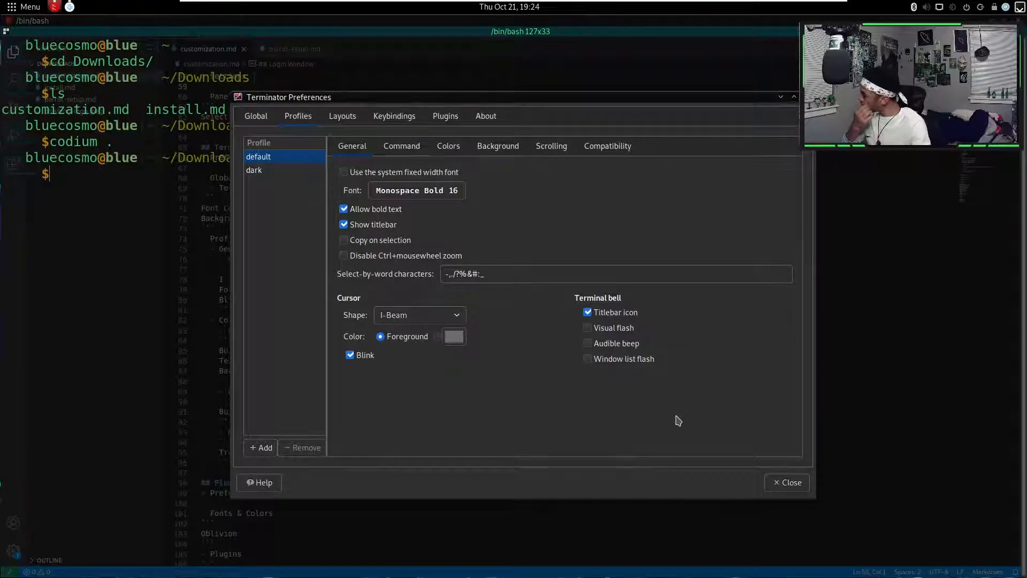
left_click(787, 481)
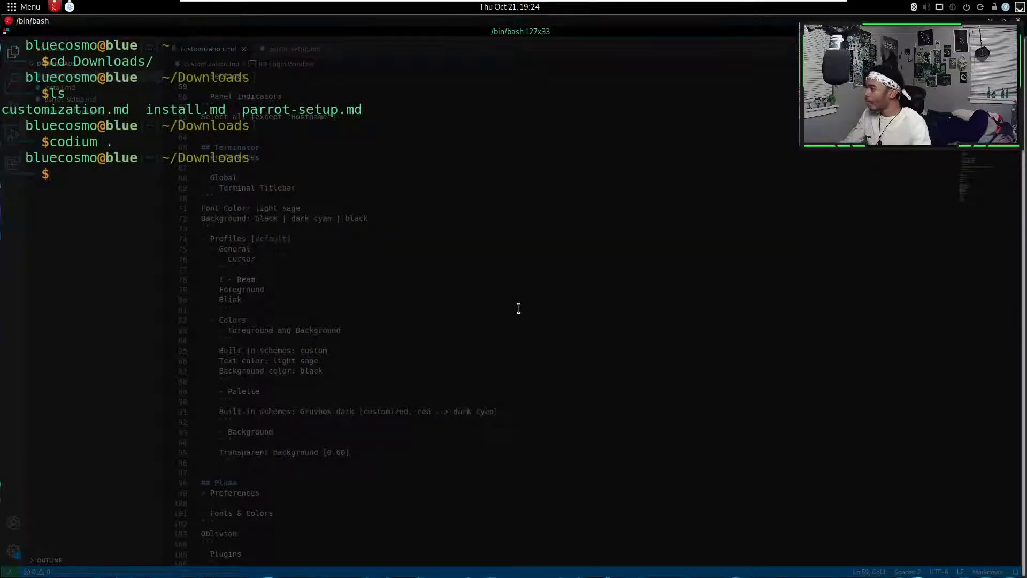
- Interrupt the current terminal prompt and try running the restart command
key("ctrl+c")
key("ctrl+c")
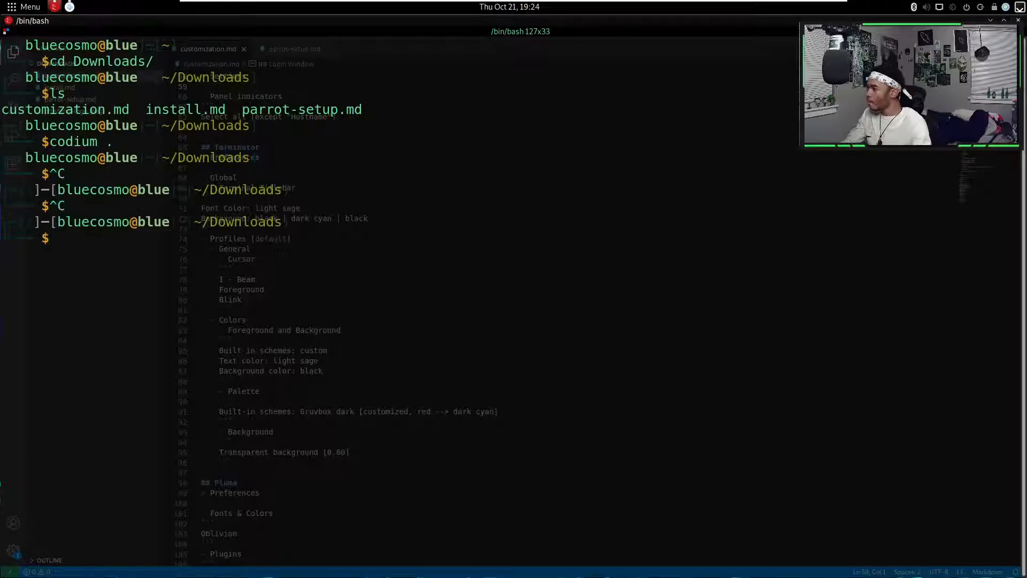
type("r")
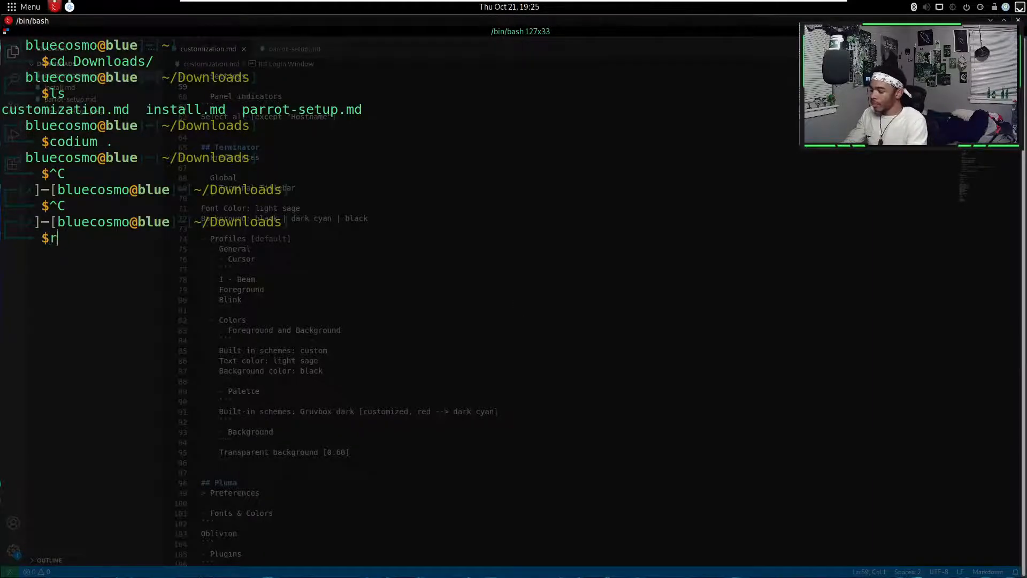
type("estart")
key("Return")
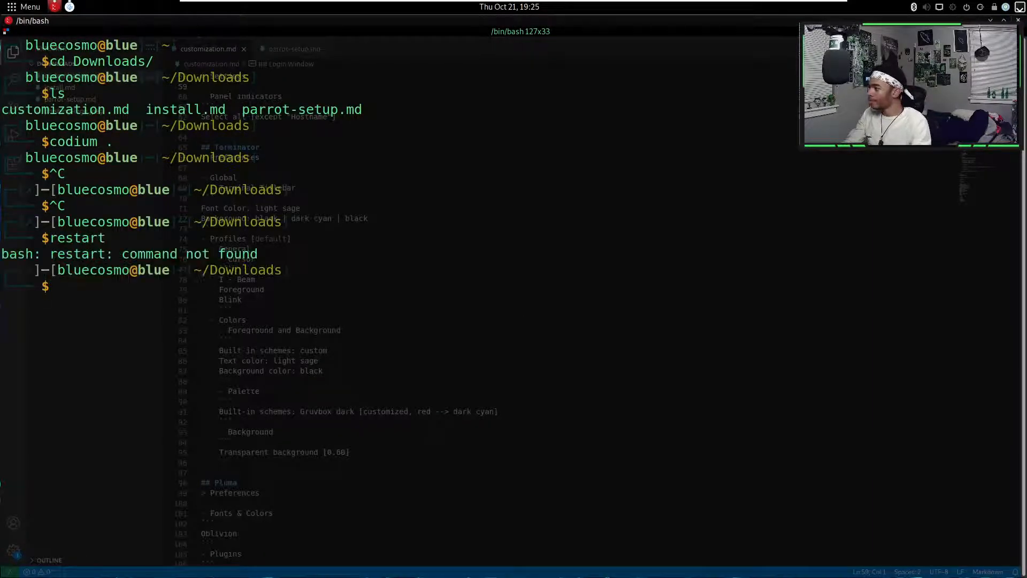
- Replace the terminal with a newly opened one and open the default profile's general preferences
left_click(1018, 20)
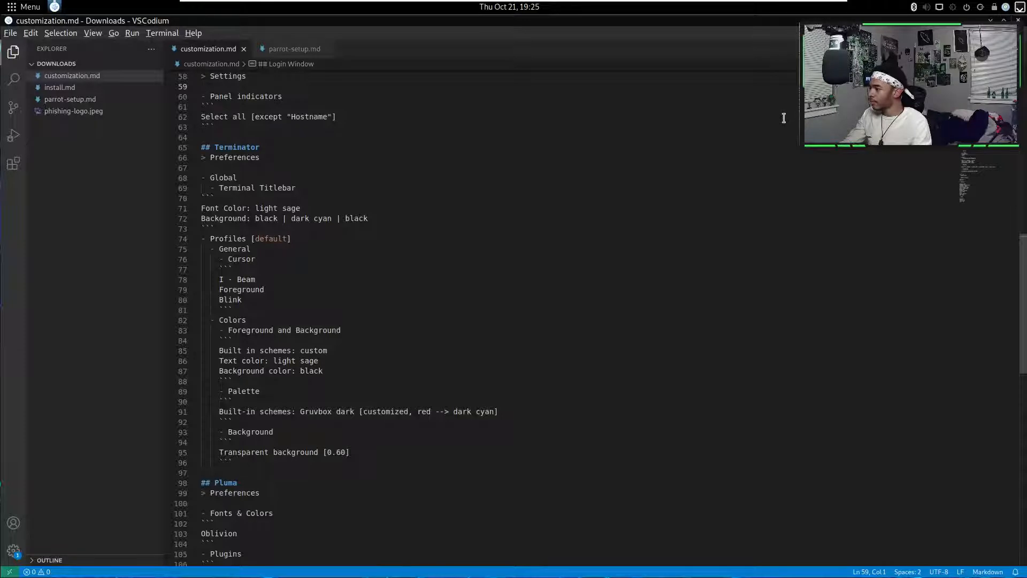
key("ctrl+alt+t")
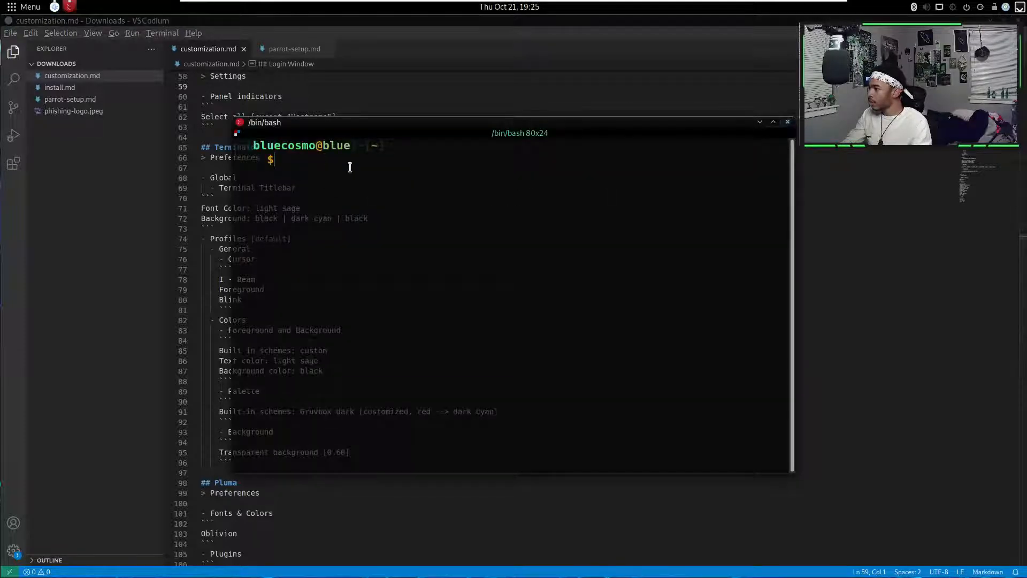
right_click(405, 192)
mouse_move(447, 346)
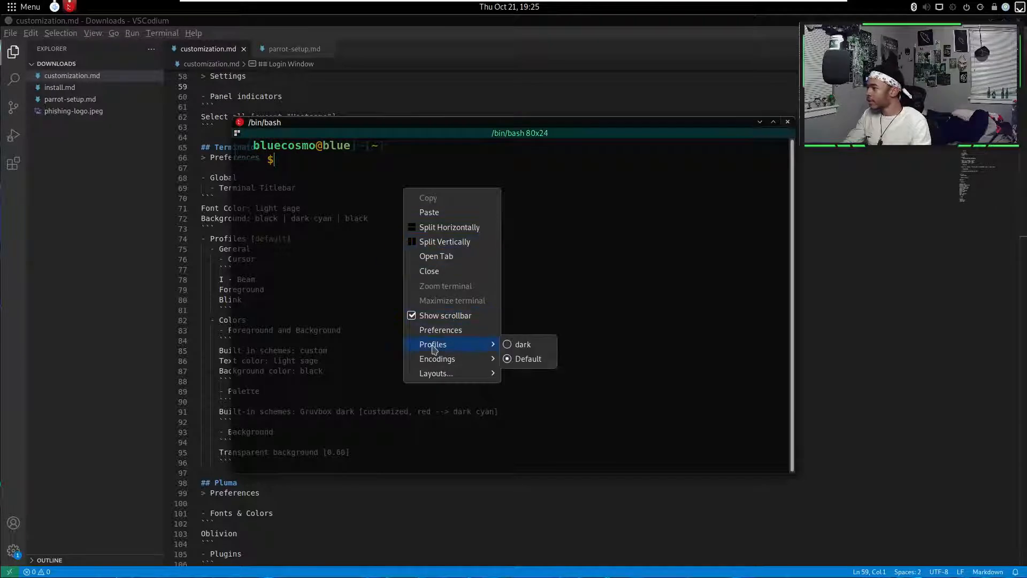
left_click(469, 330)
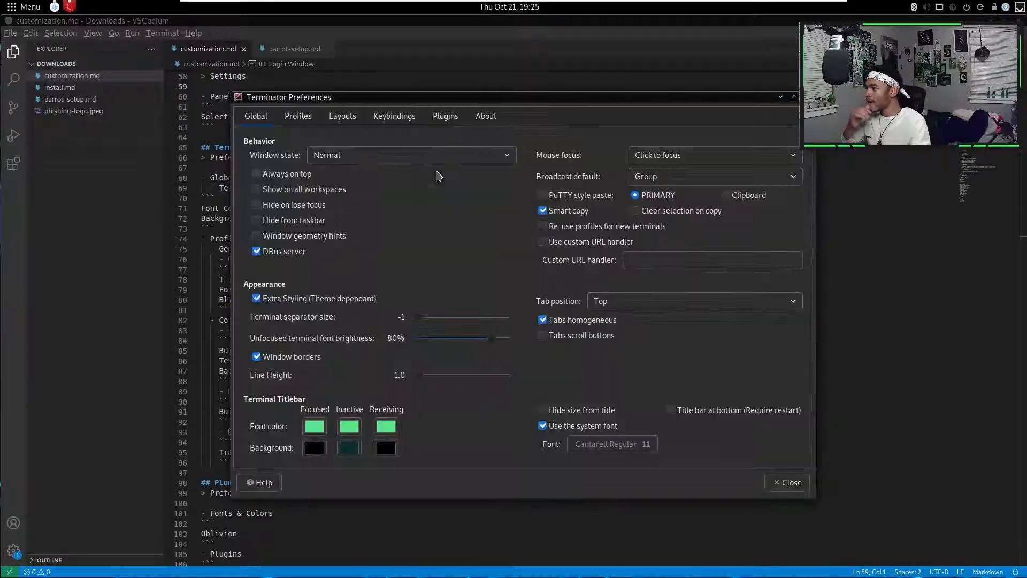
left_click(309, 116)
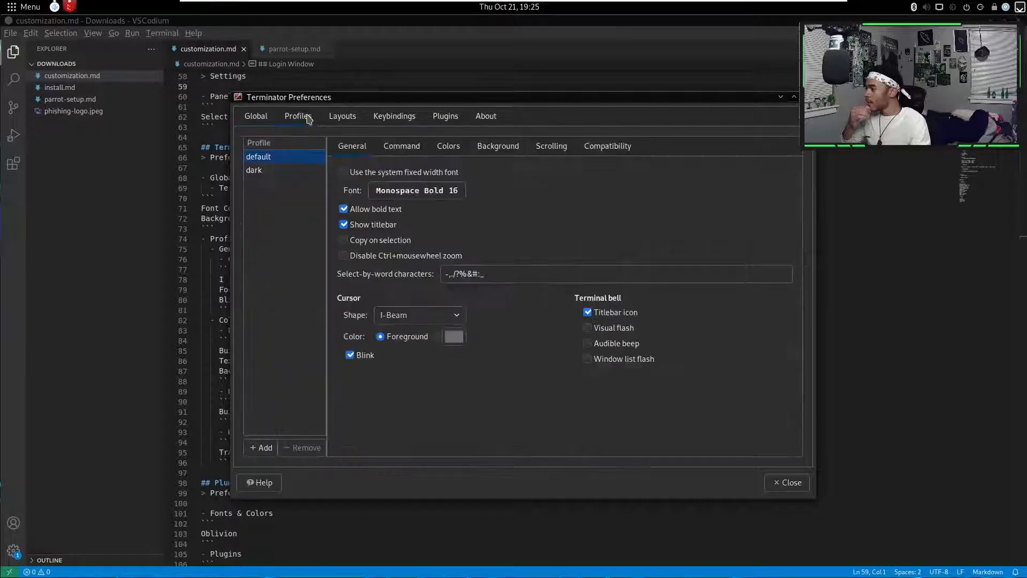
- Set the default profile's Monospace Bold font size to 22
left_click(456, 198)
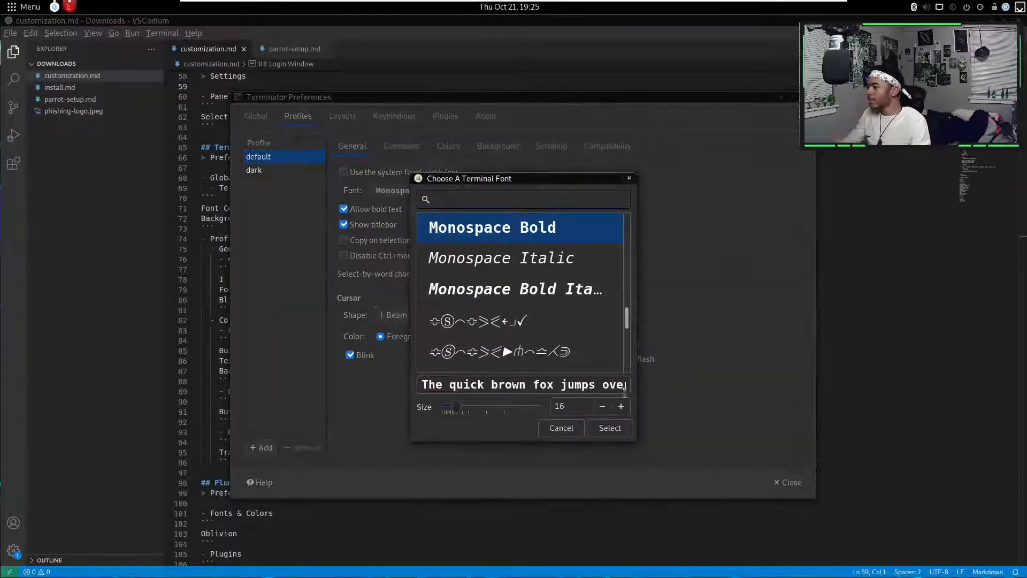
left_click(621, 407)
left_click(621, 408)
left_click(621, 408)
left_click(621, 407)
left_click(621, 408)
left_click(620, 408)
left_click(608, 429)
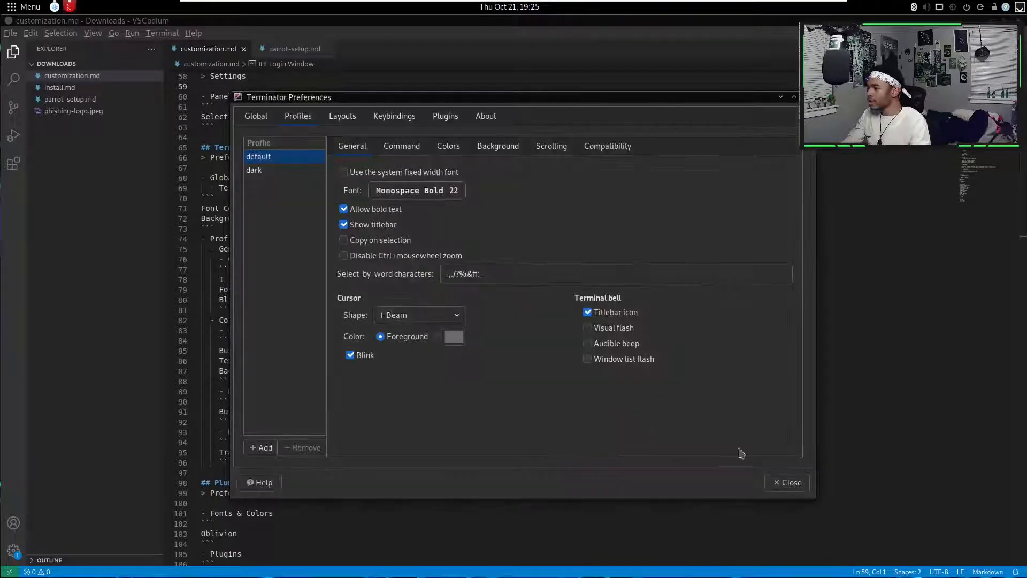
- Close the preferences, check the text in the maximized terminal, and minimize it to return to the notes
left_click(771, 483)
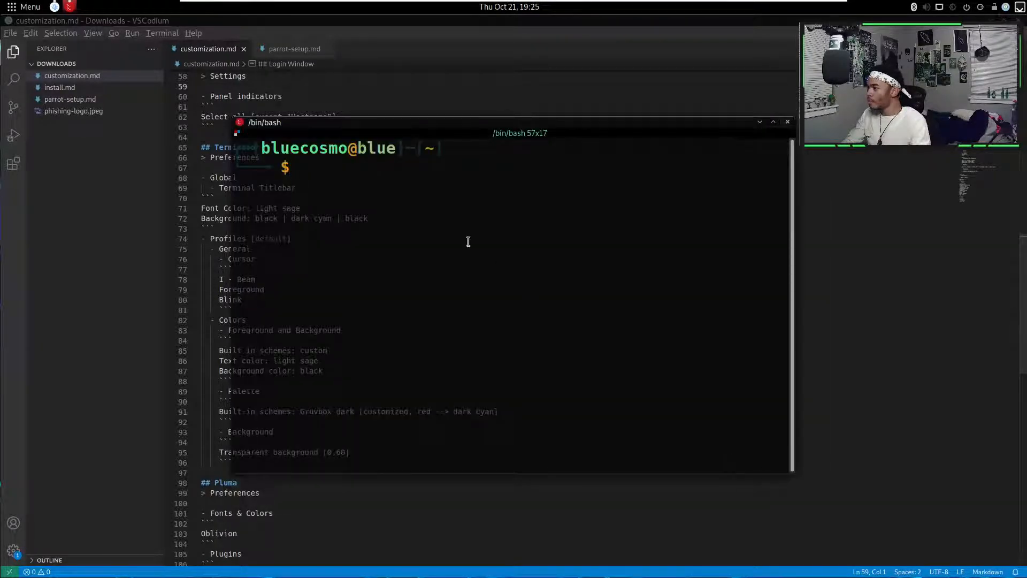
left_click(773, 122)
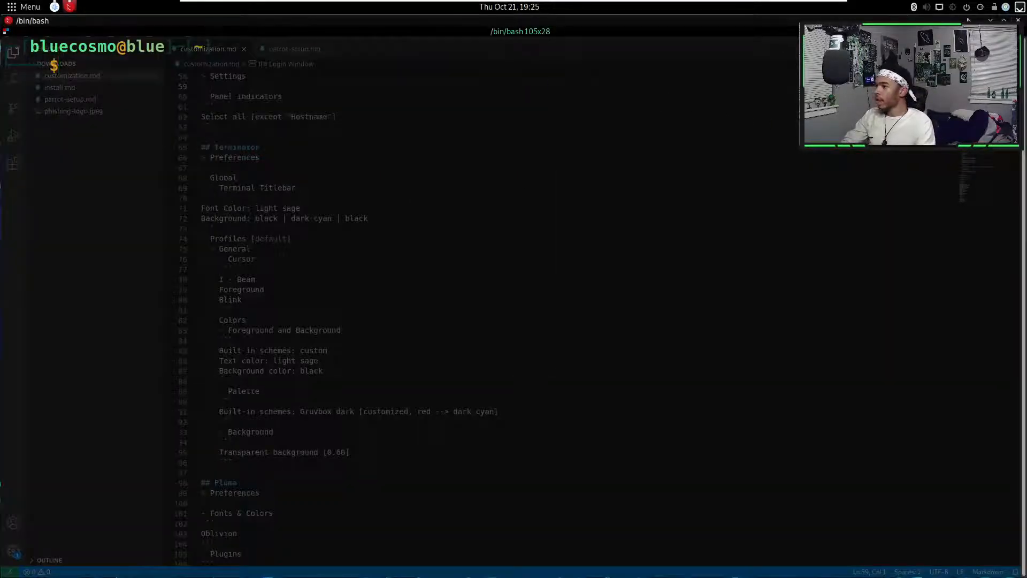
left_click(990, 20)
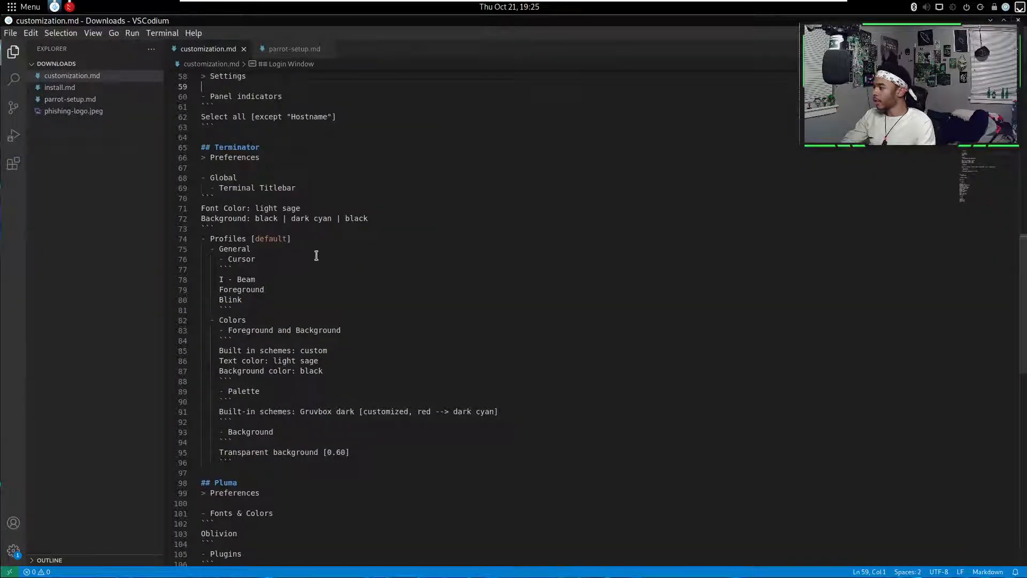
- Reopen the terminal's preferences and turn off the system fixed width font for the dark profile
left_click(70, 6)
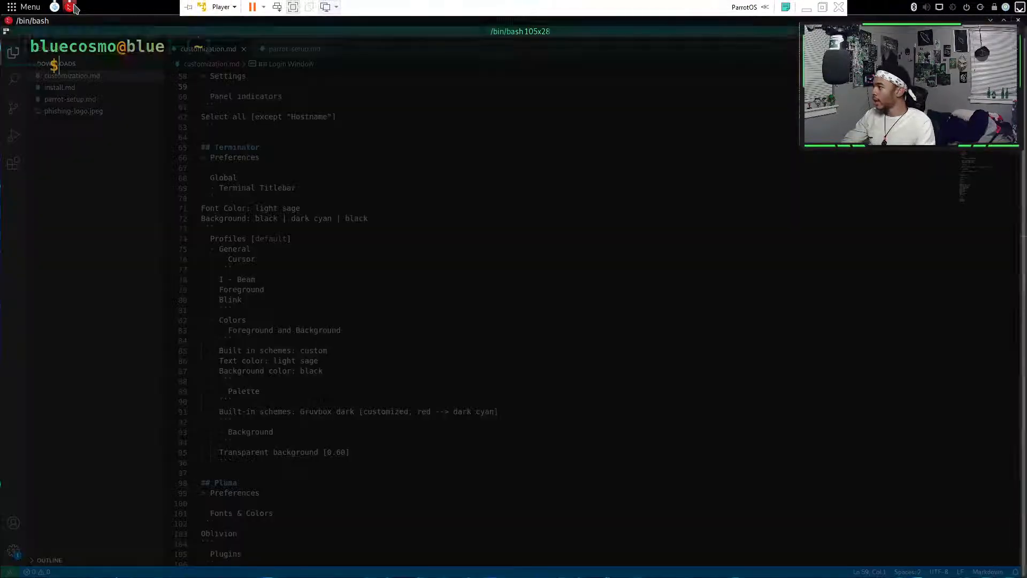
right_click(195, 92)
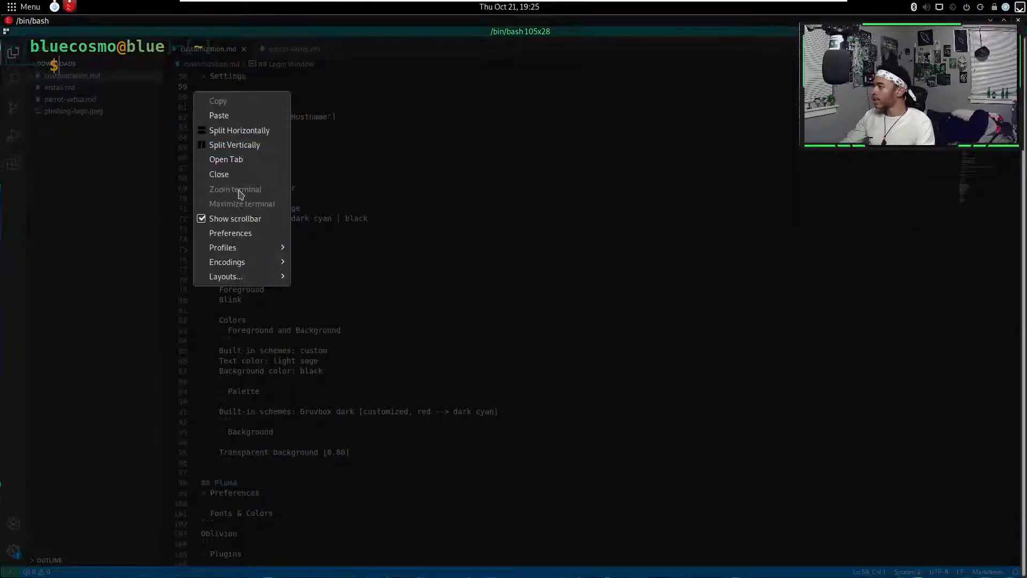
left_click(247, 233)
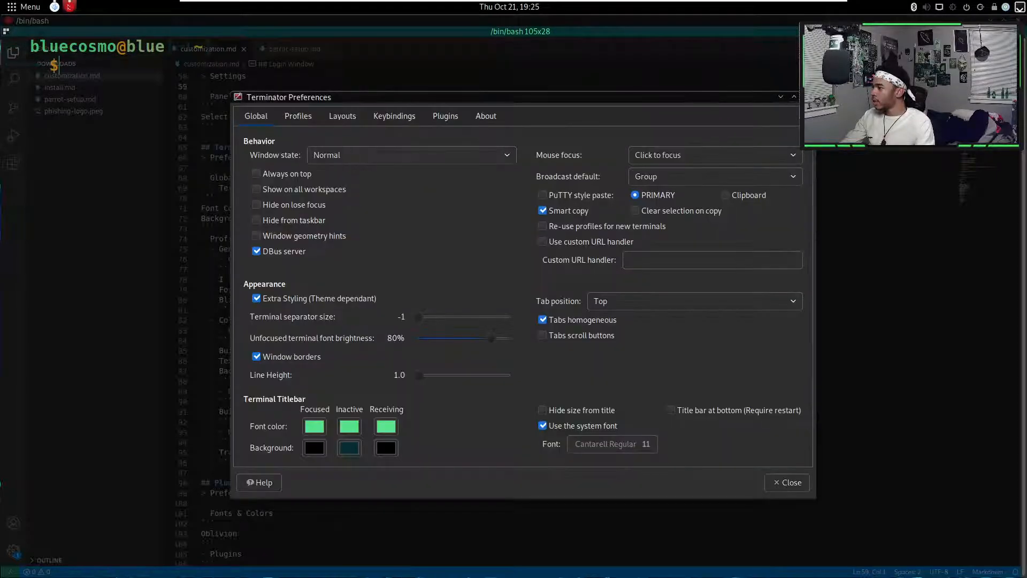
left_click(298, 116)
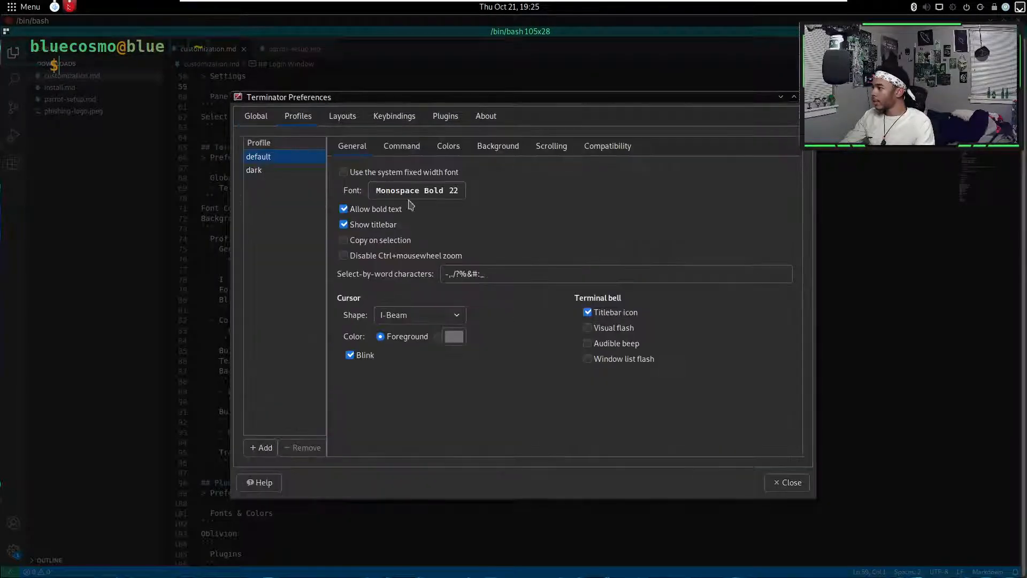
left_click(271, 171)
left_click(370, 172)
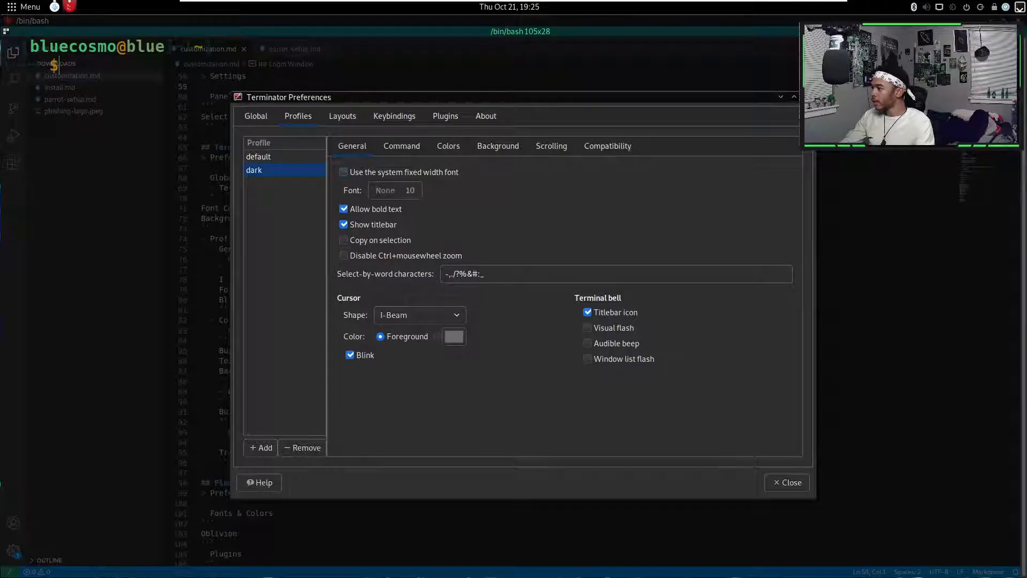
- Set the dark profile's terminal font to Monospace Bold at size 22
left_click(405, 196)
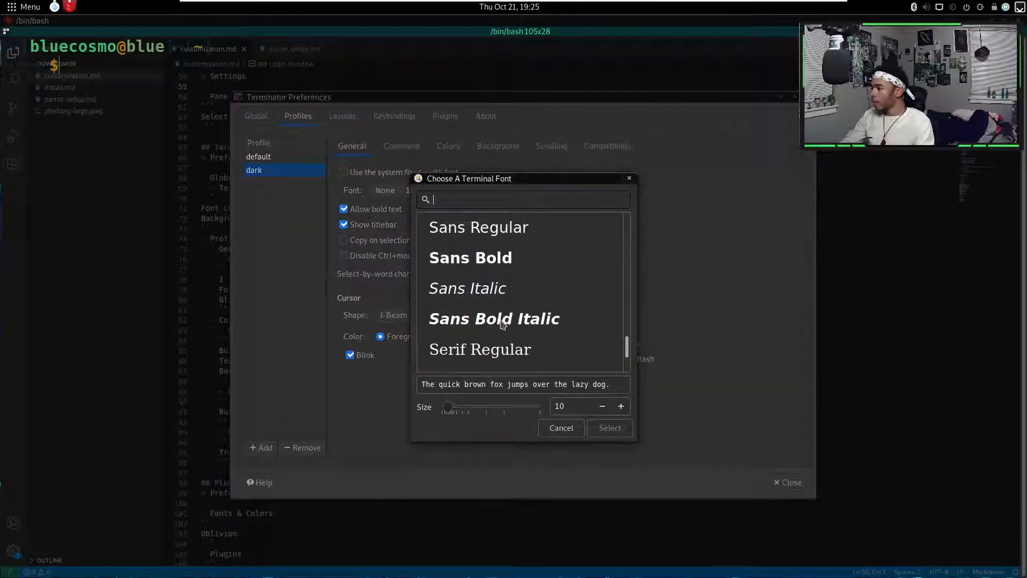
scroll(488, 288, "down", 2)
scroll(488, 286, "up", 10)
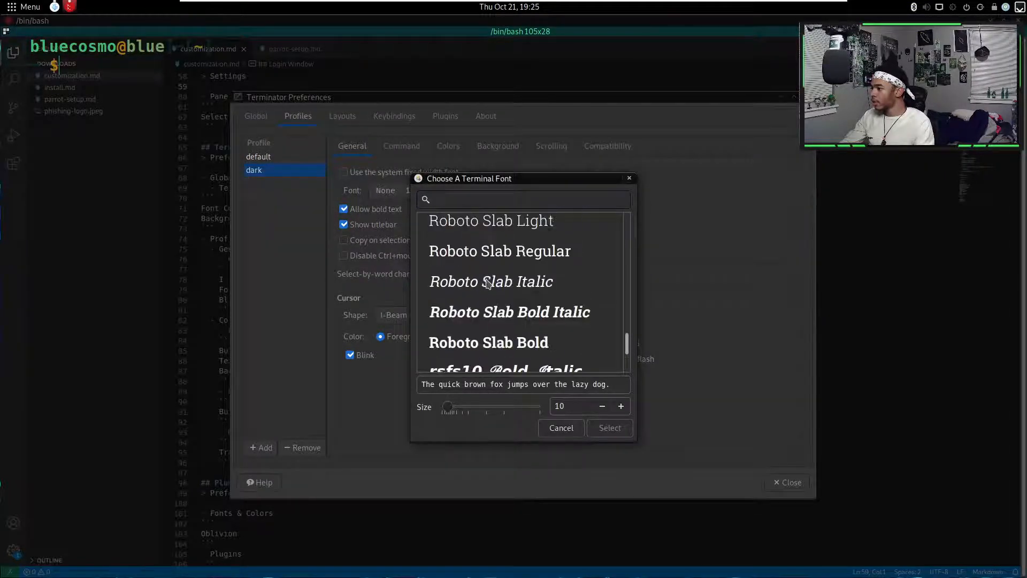
scroll(488, 284, "up", 8)
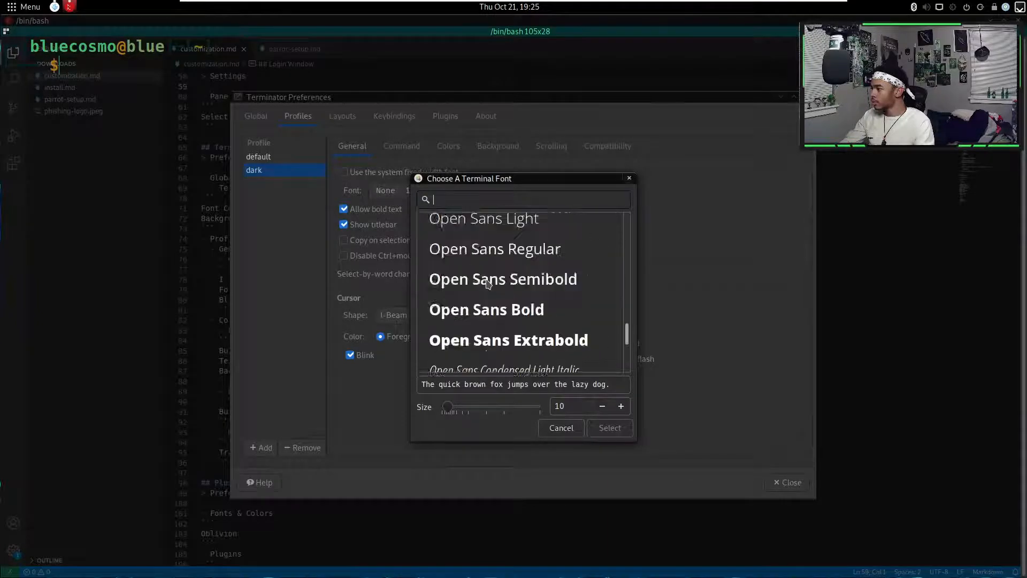
scroll(487, 284, "up", 10)
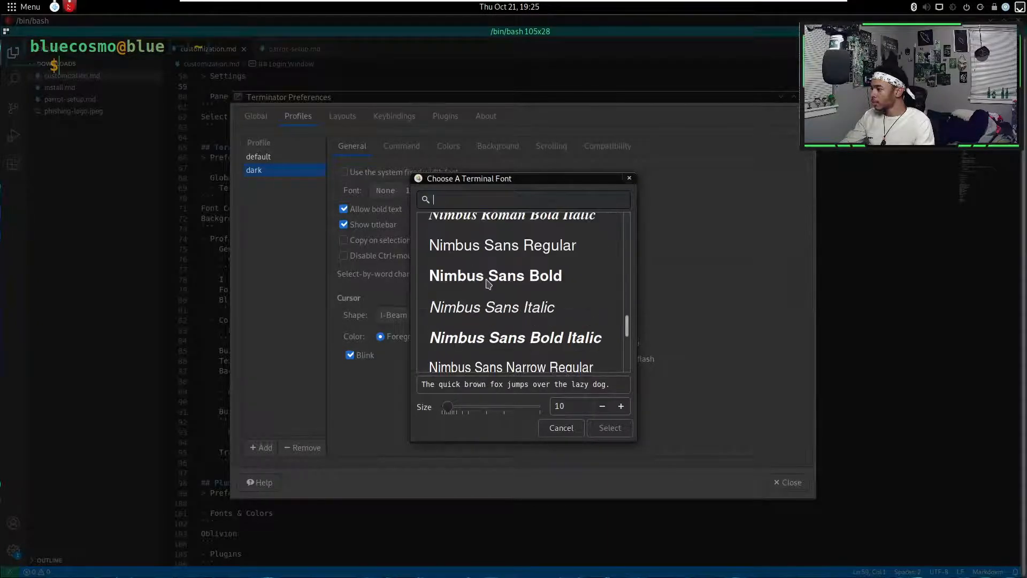
scroll(488, 284, "down", 15)
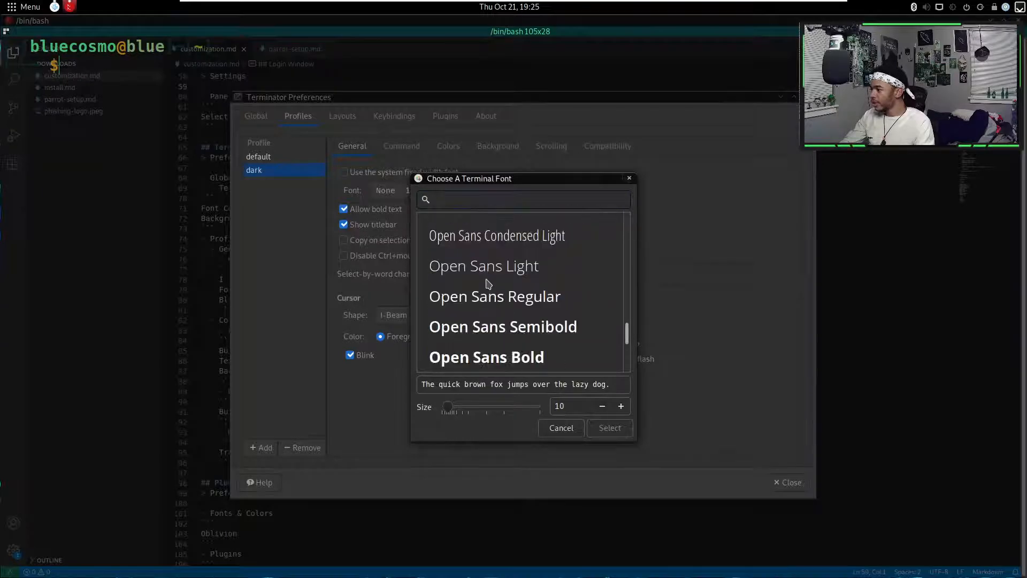
scroll(487, 284, "down", 8)
scroll(488, 284, "up", 3)
scroll(488, 283, "up", 10)
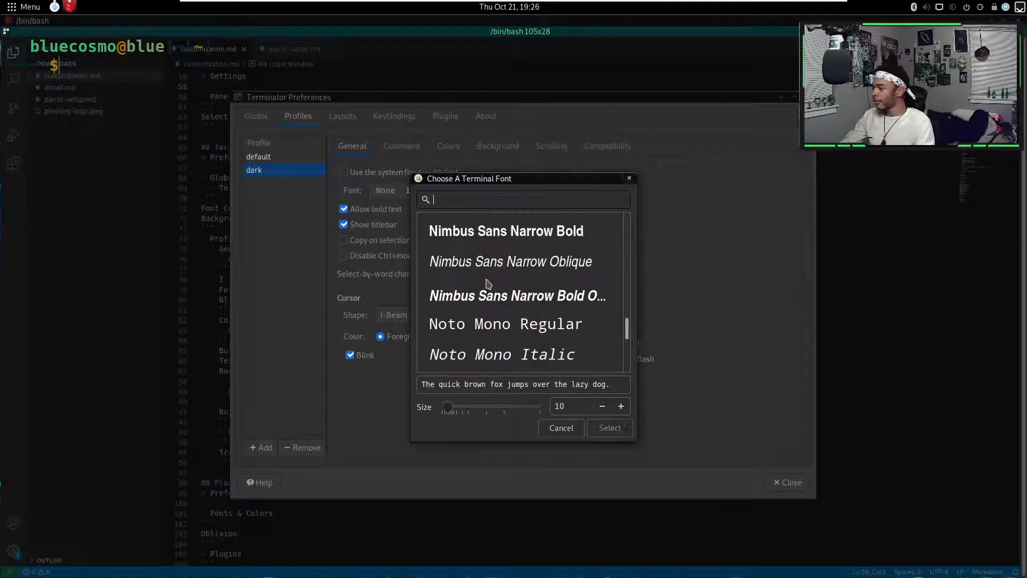
scroll(488, 283, "up", 15)
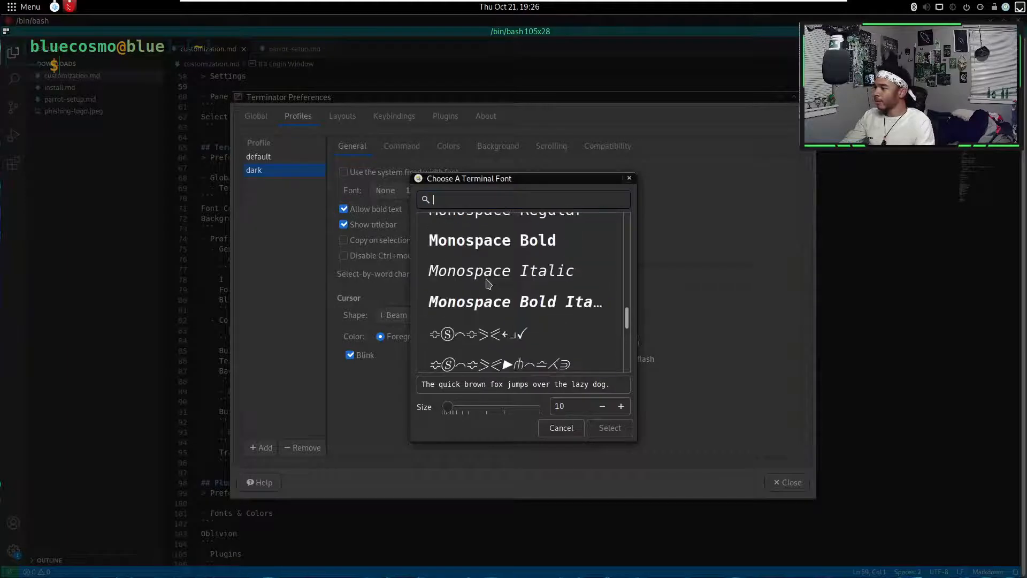
scroll(488, 284, "down", 5)
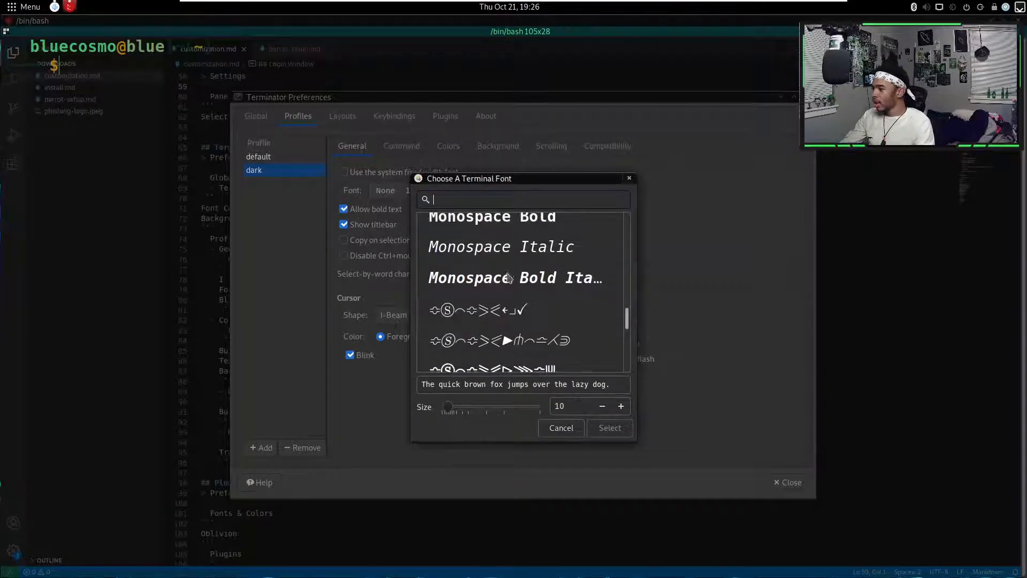
left_click(509, 248)
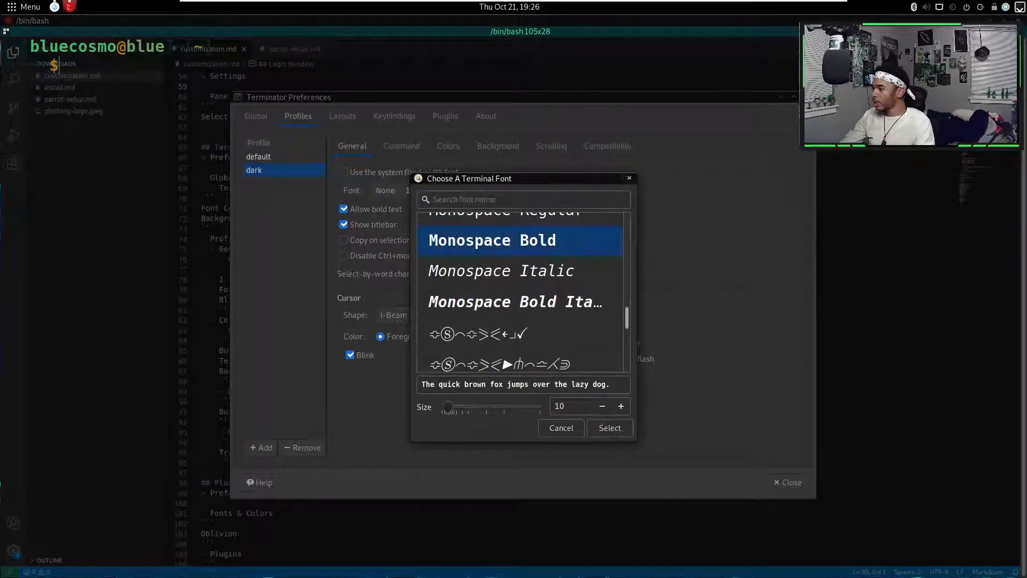
double_click(580, 406)
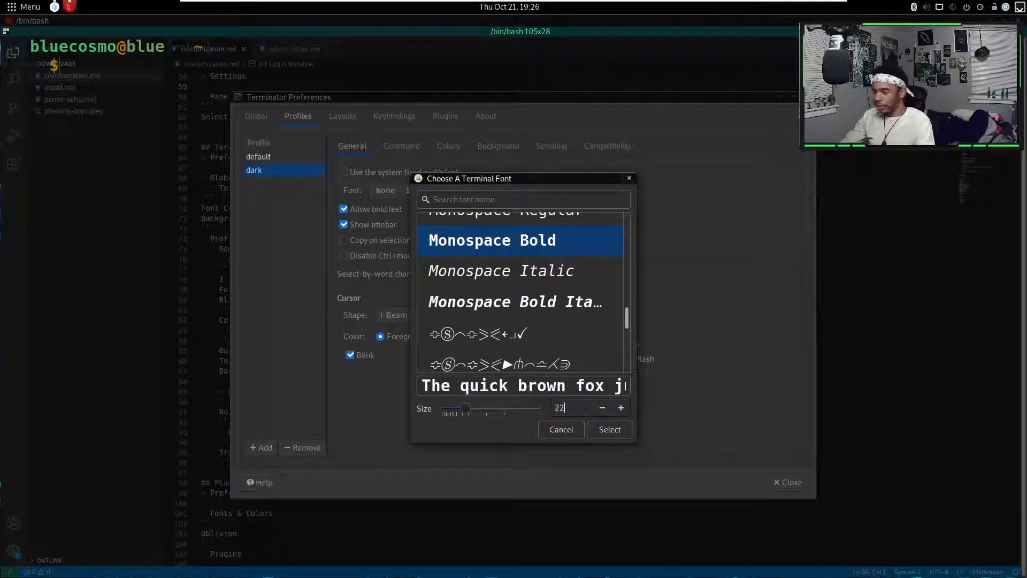
left_click(612, 428)
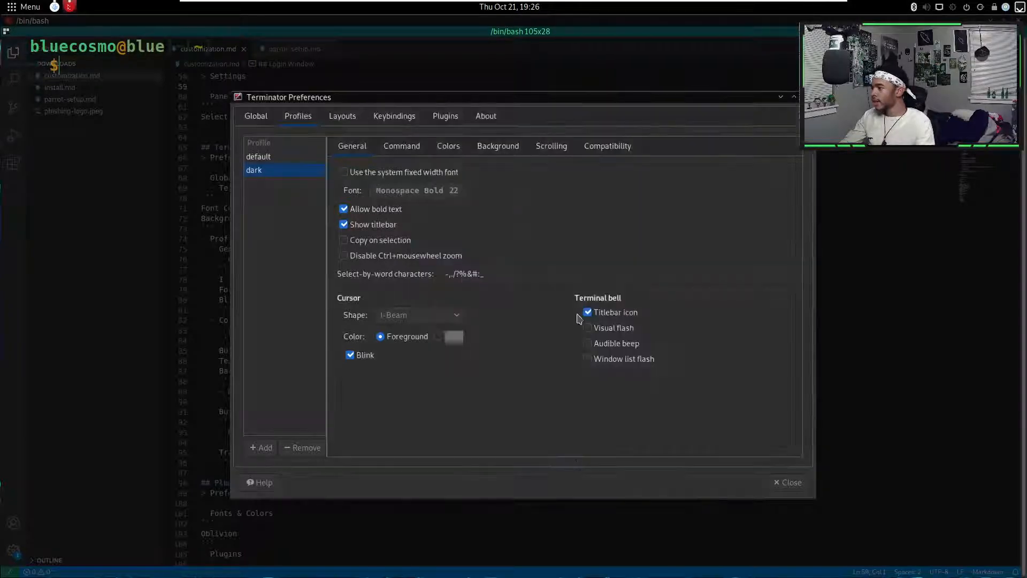
- Close the preferences and the terminal, and go to the Pluma section of the customization notes
left_click(779, 483)
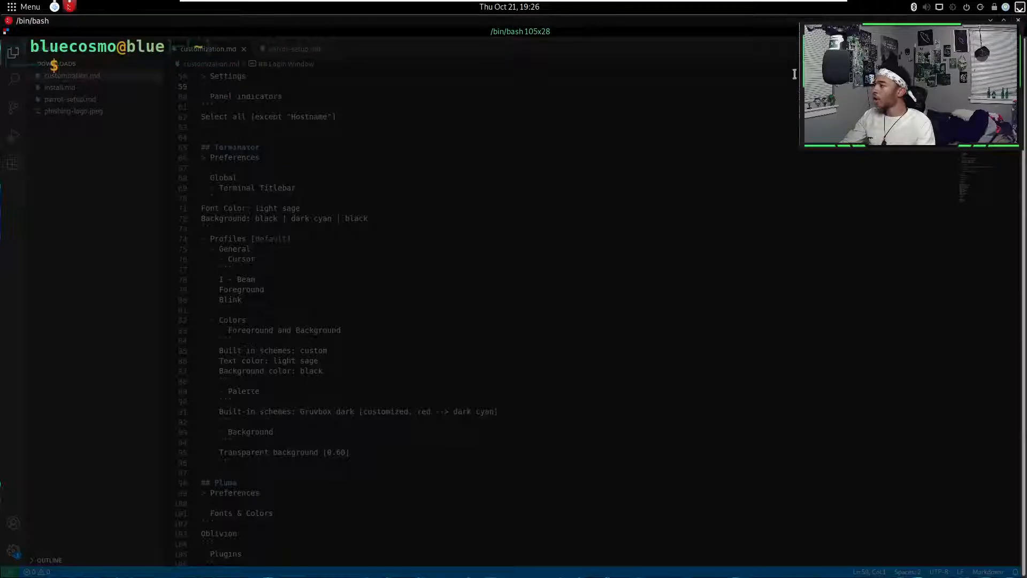
left_click(1018, 19)
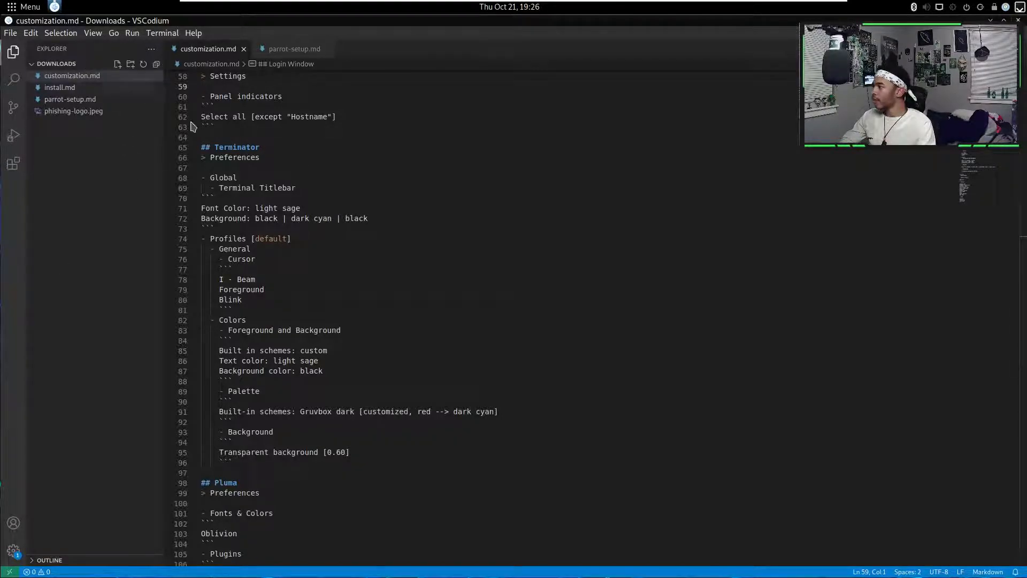
scroll(368, 230, "down", 3)
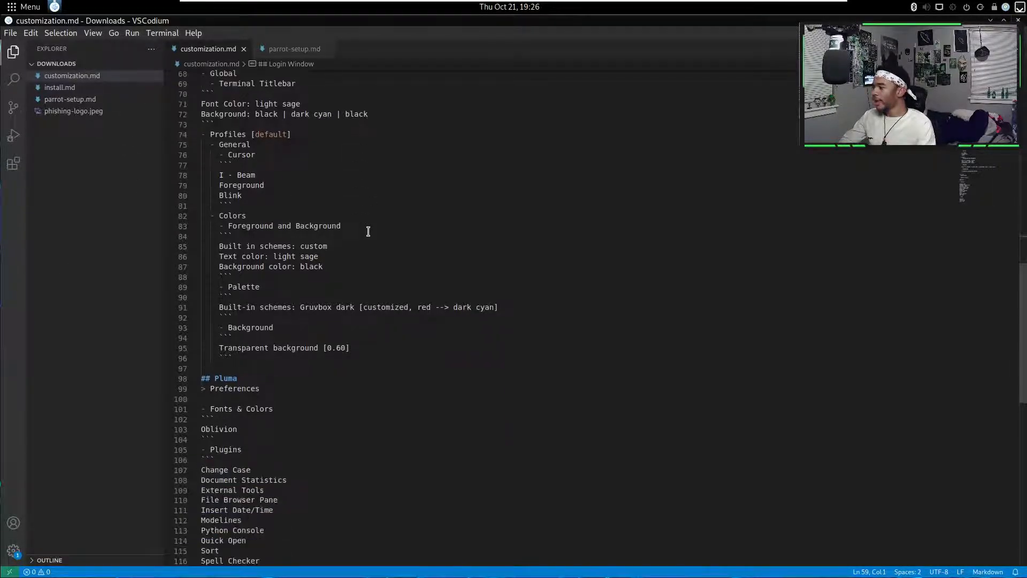
scroll(368, 232, "down", 4)
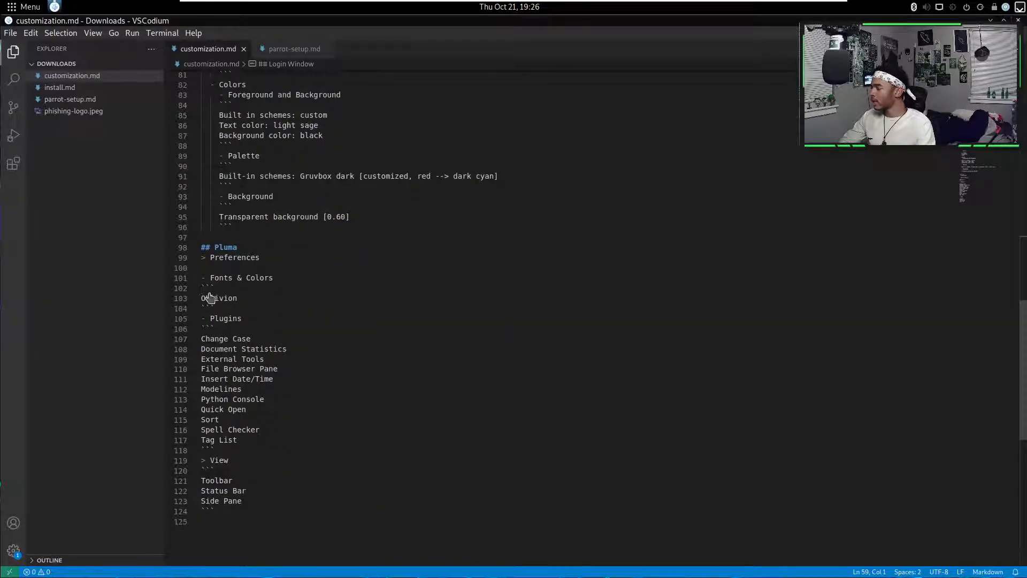
- Open the Pluma text editor and place its window beside the Pluma notes
mouse_move(3, 278)
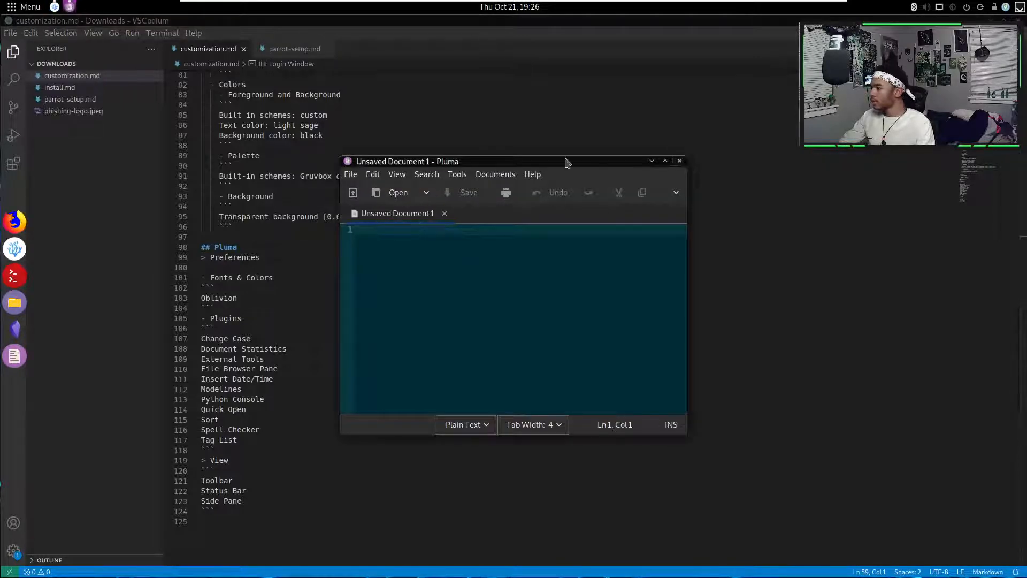
left_click_drag(527, 161, 669, 163)
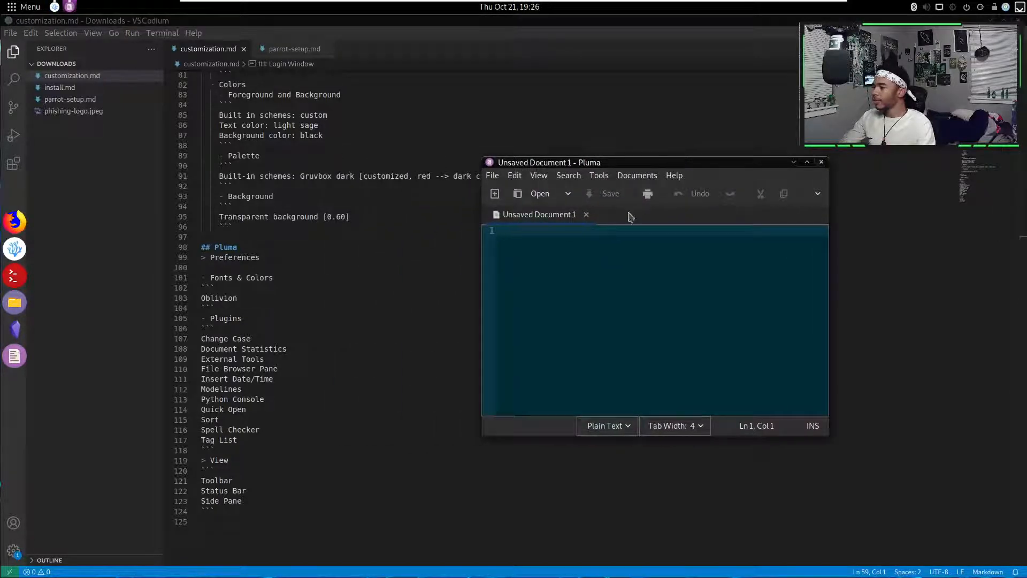
right_click(591, 167)
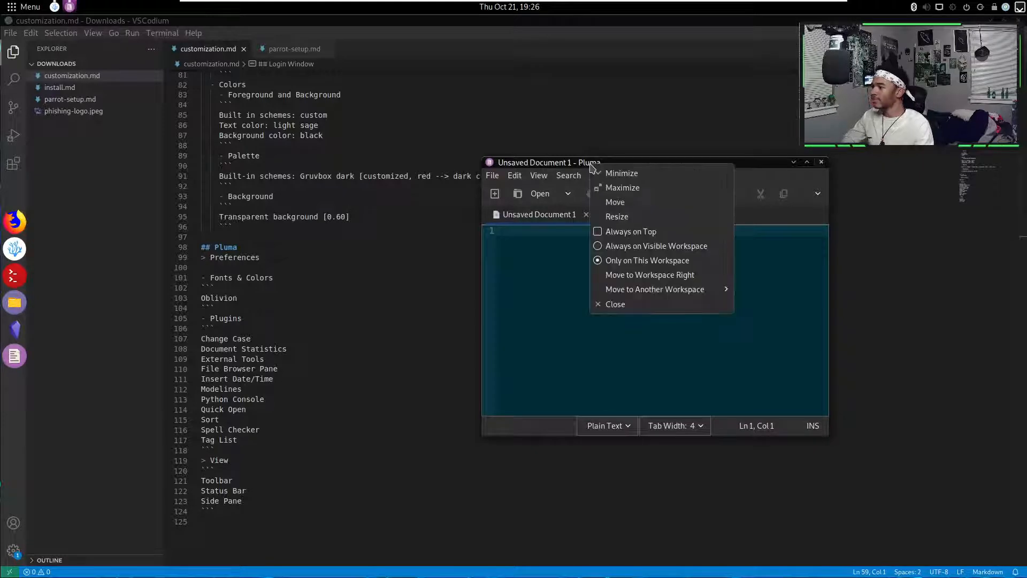
left_click(757, 184)
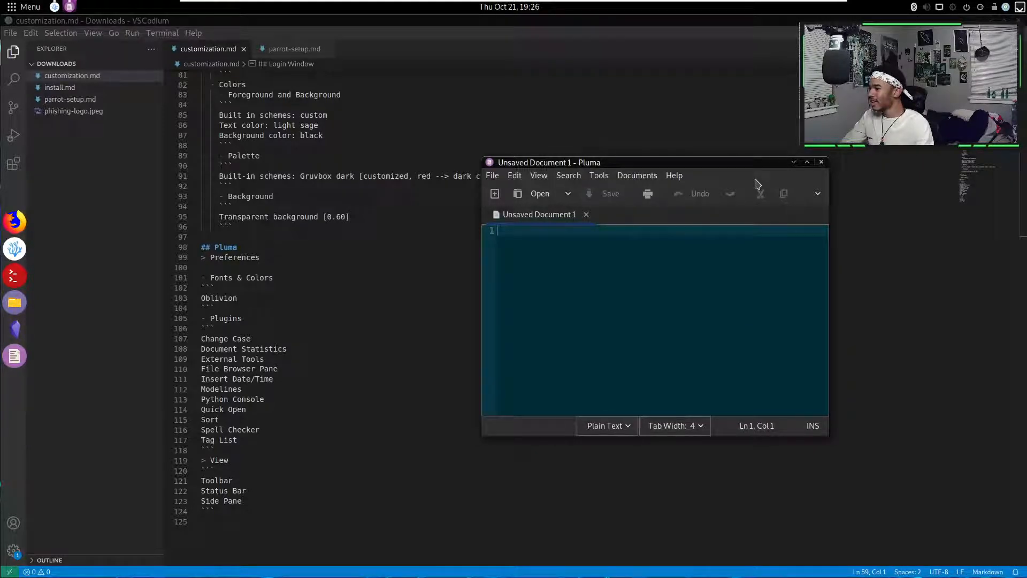
- Open Pluma's preferences and set the color scheme to Oblivion
left_click(495, 179)
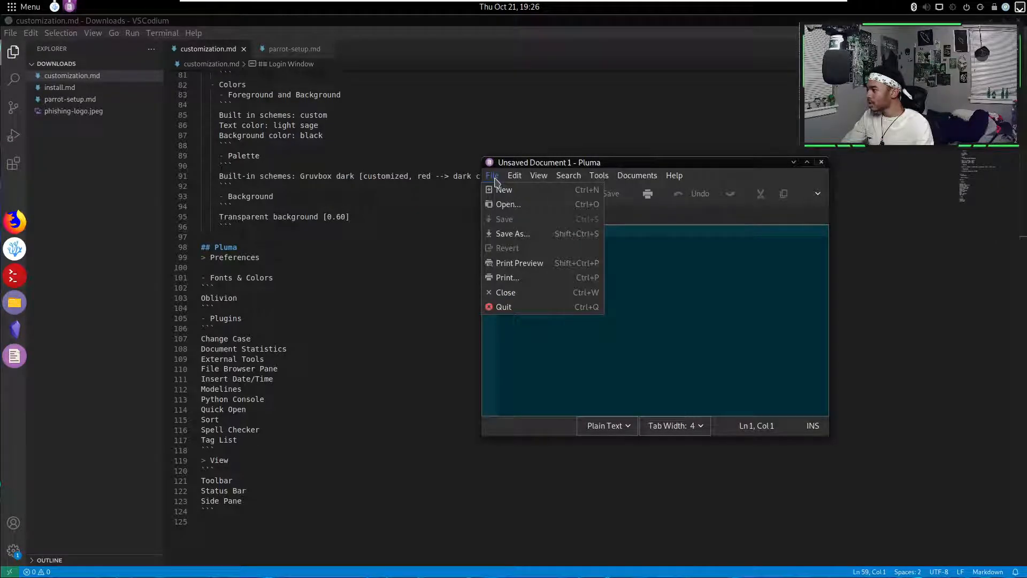
mouse_move(523, 184)
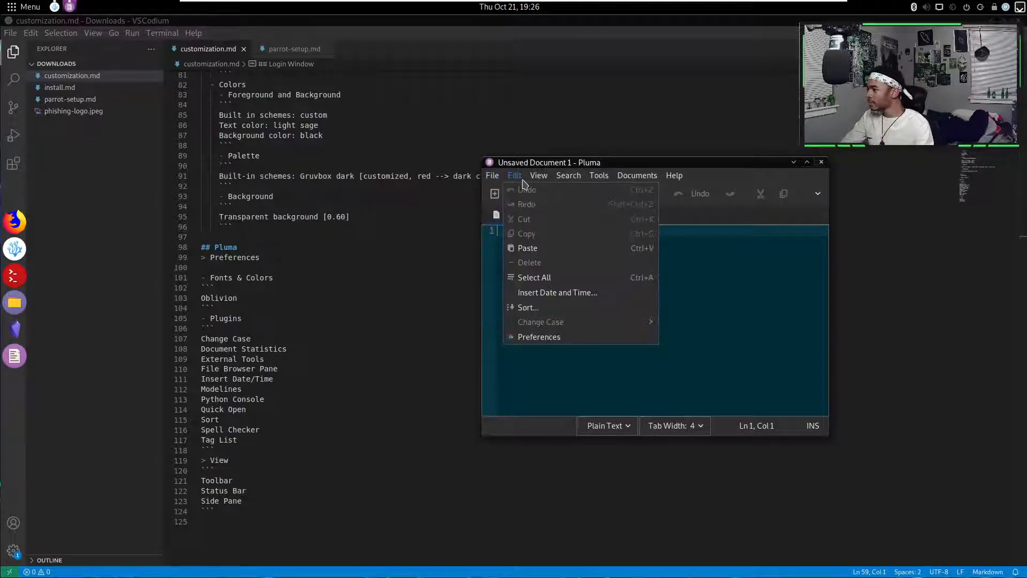
left_click(567, 335)
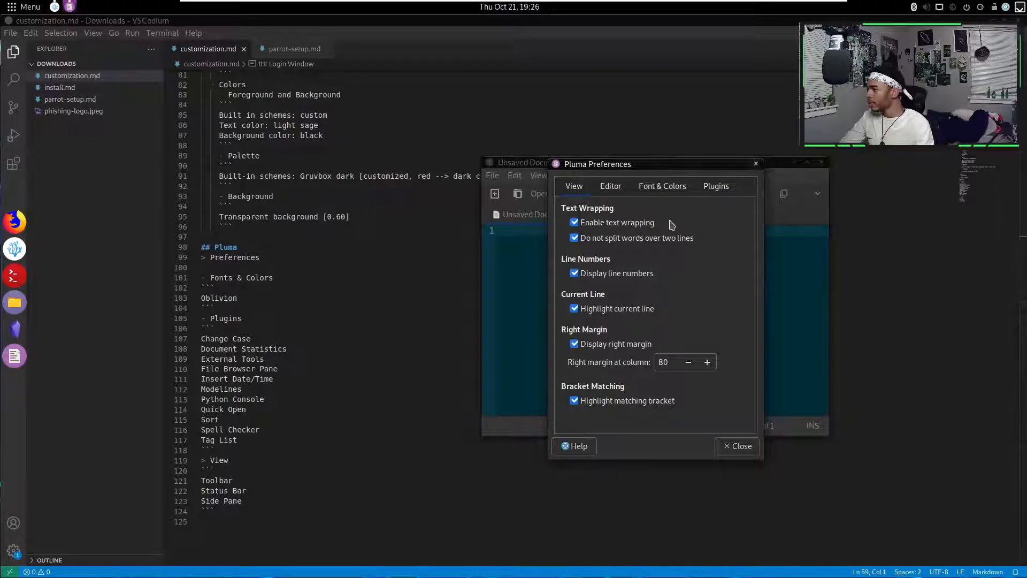
left_click(652, 189)
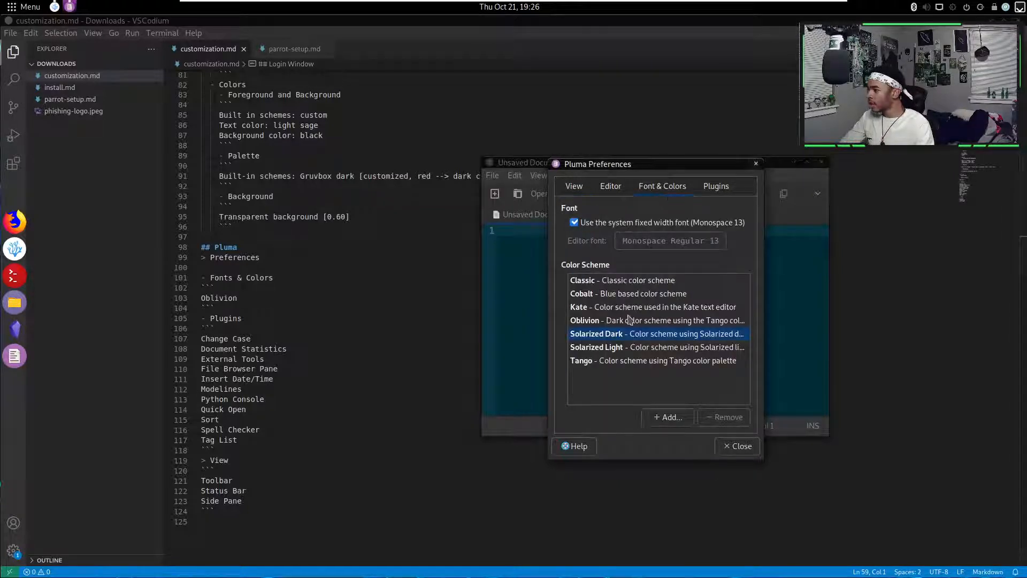
left_click(607, 320)
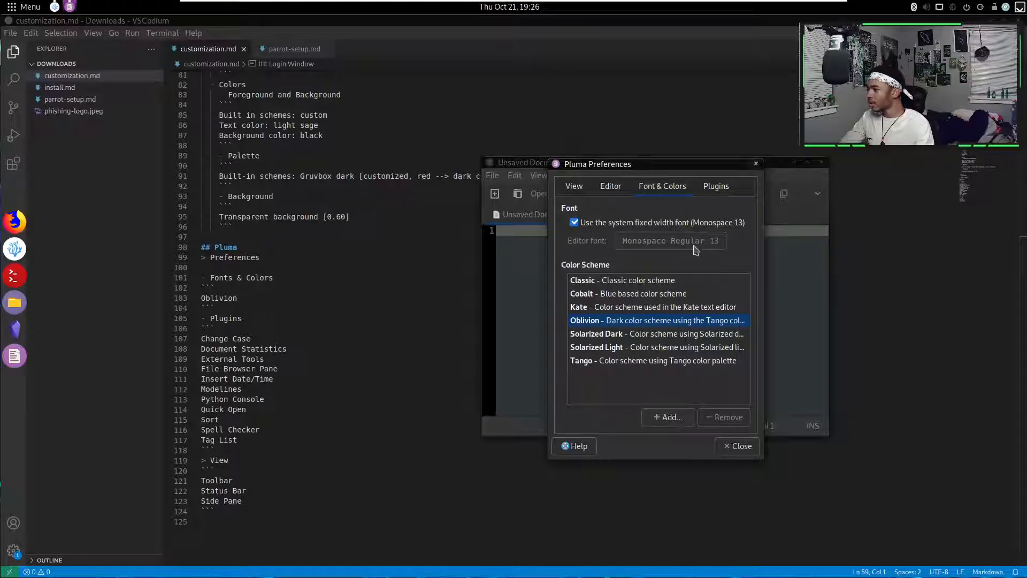
- Enable the External Tools, Python Console and Quick Open plugins in Pluma, and close the preferences
left_click(611, 186)
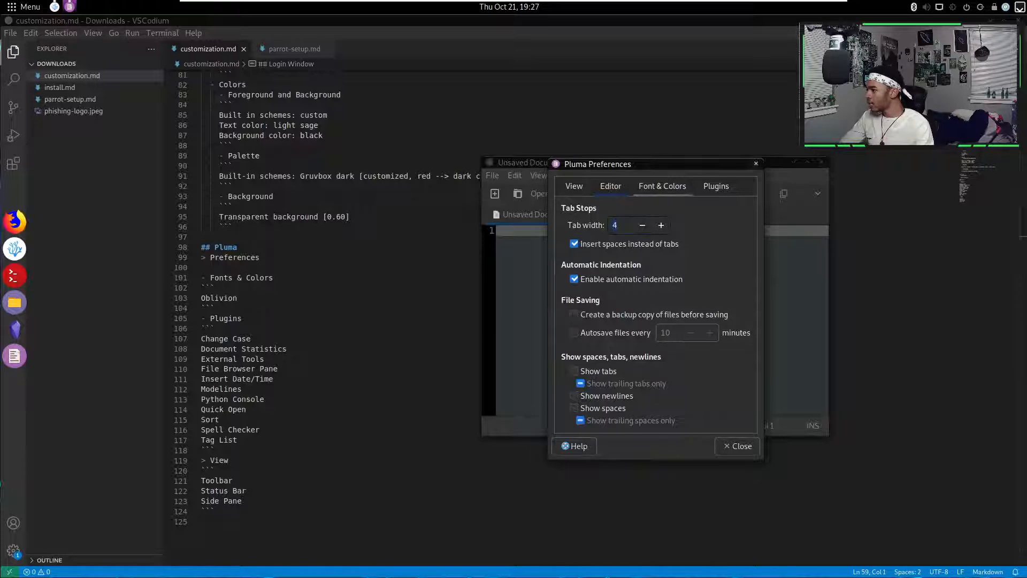
left_click(716, 187)
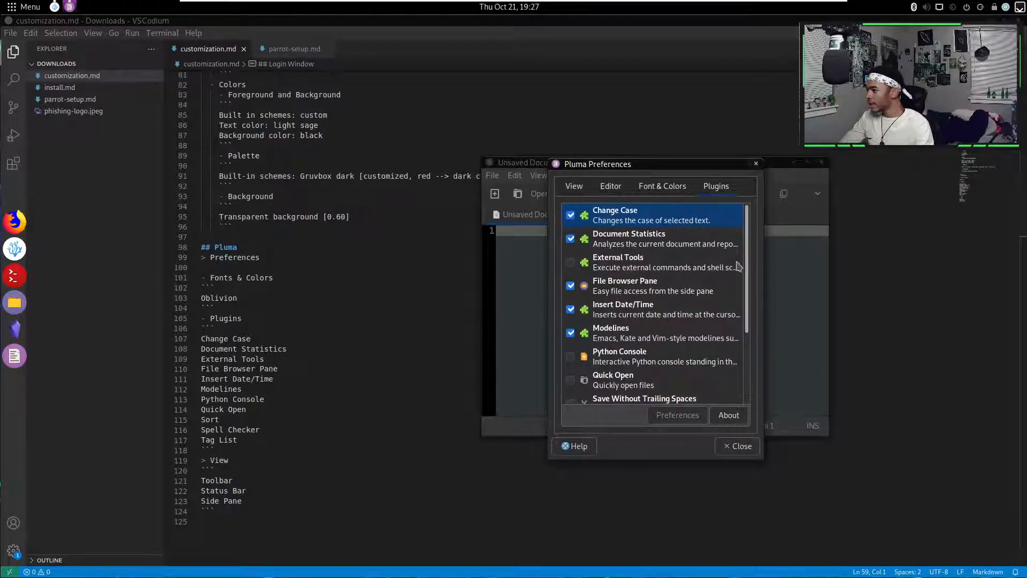
left_click(554, 164)
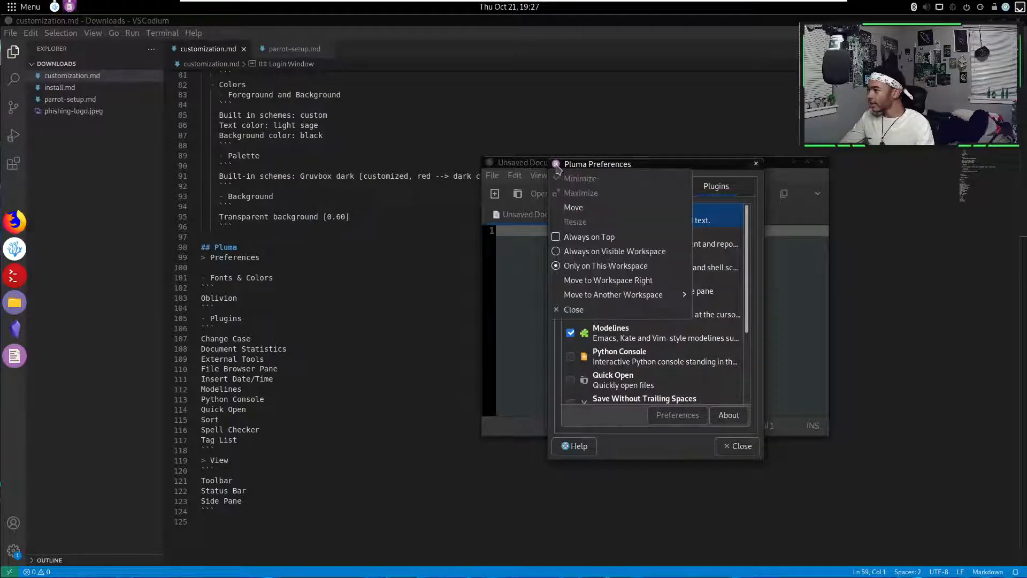
left_click(671, 163)
scroll(636, 352, "down", 2)
scroll(636, 351, "down", 2)
scroll(637, 351, "up", 4)
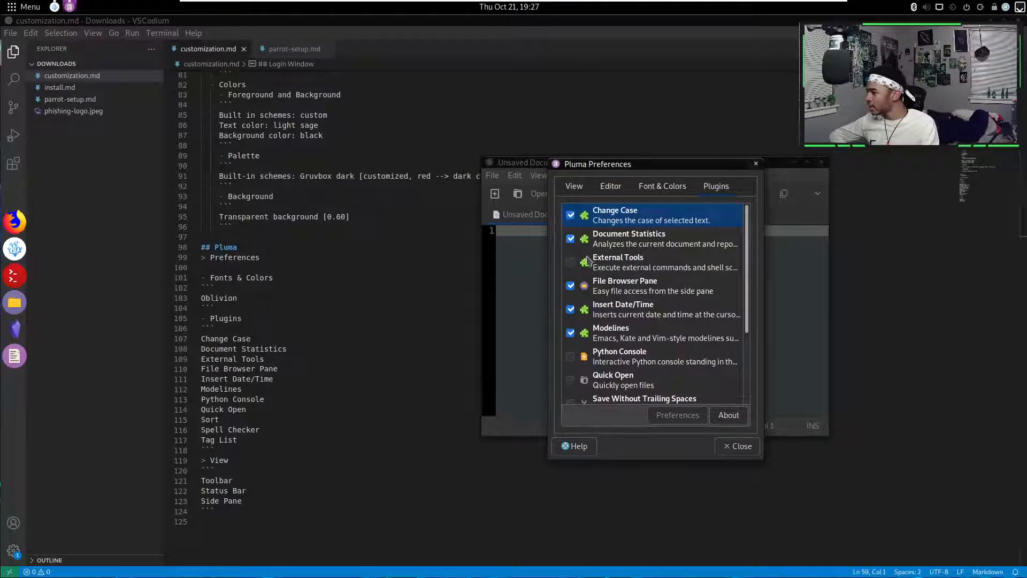
left_click(570, 262)
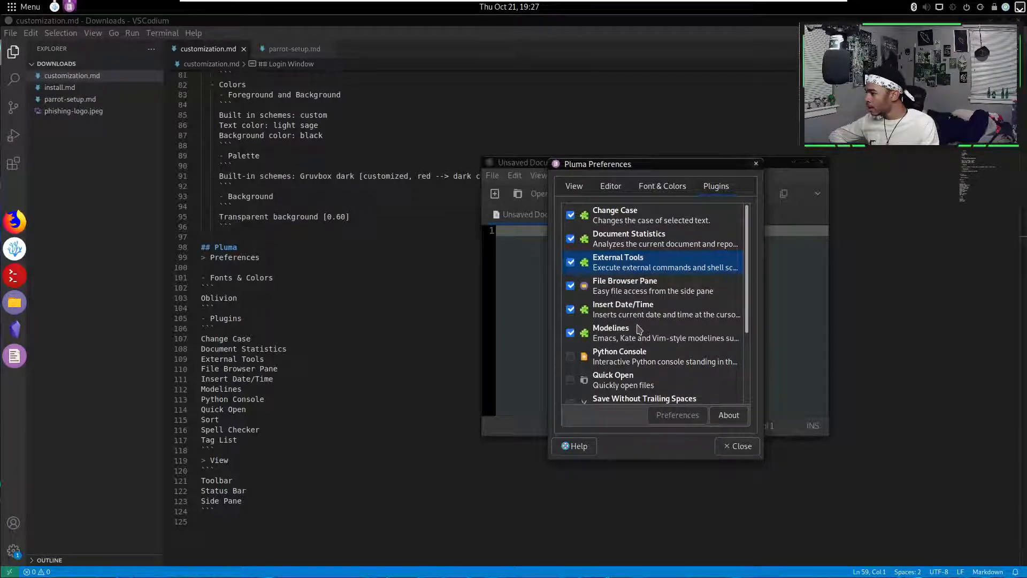
left_click(571, 357)
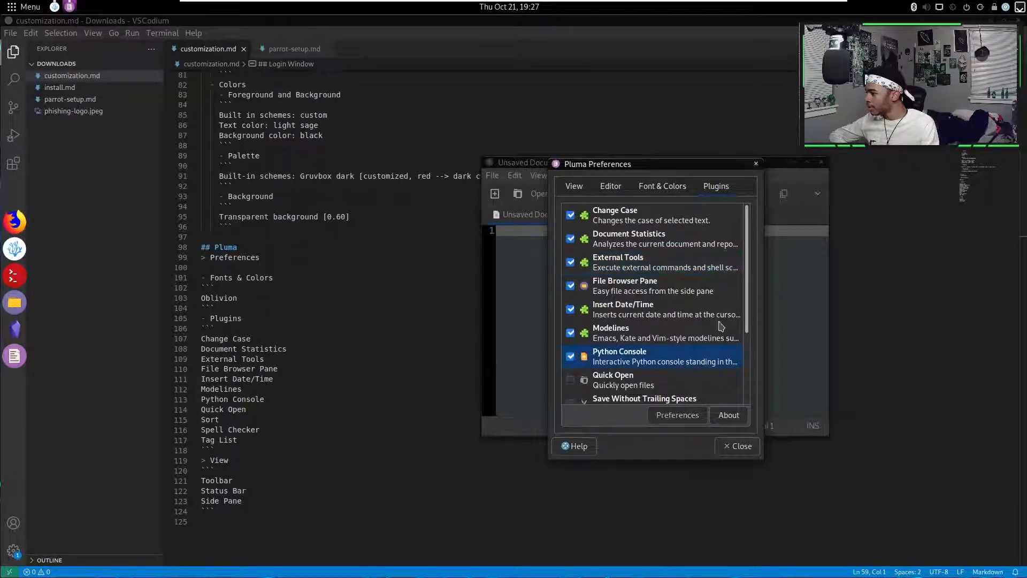
scroll(698, 312, "down", 1)
scroll(699, 312, "down", 3)
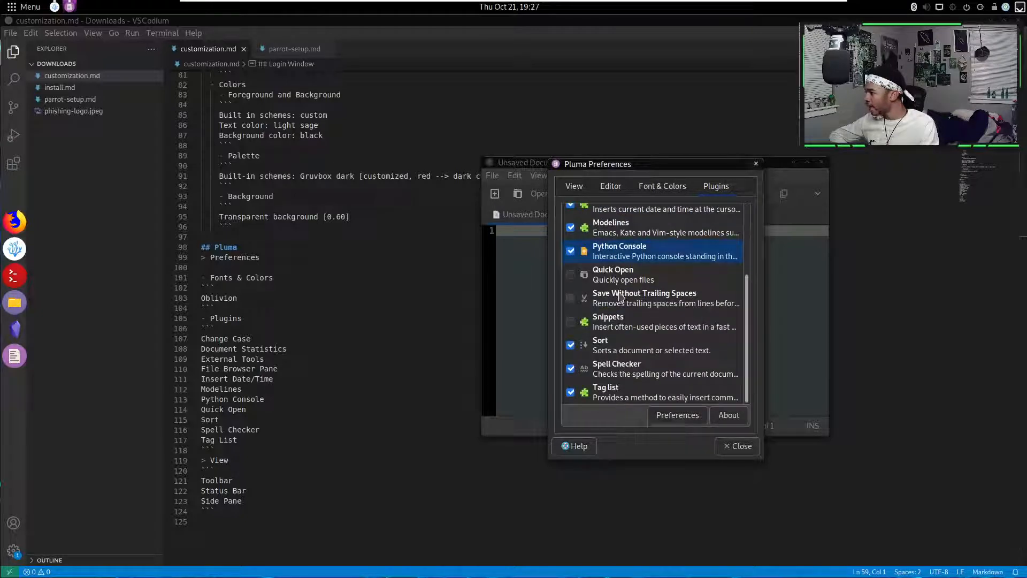
left_click(570, 275)
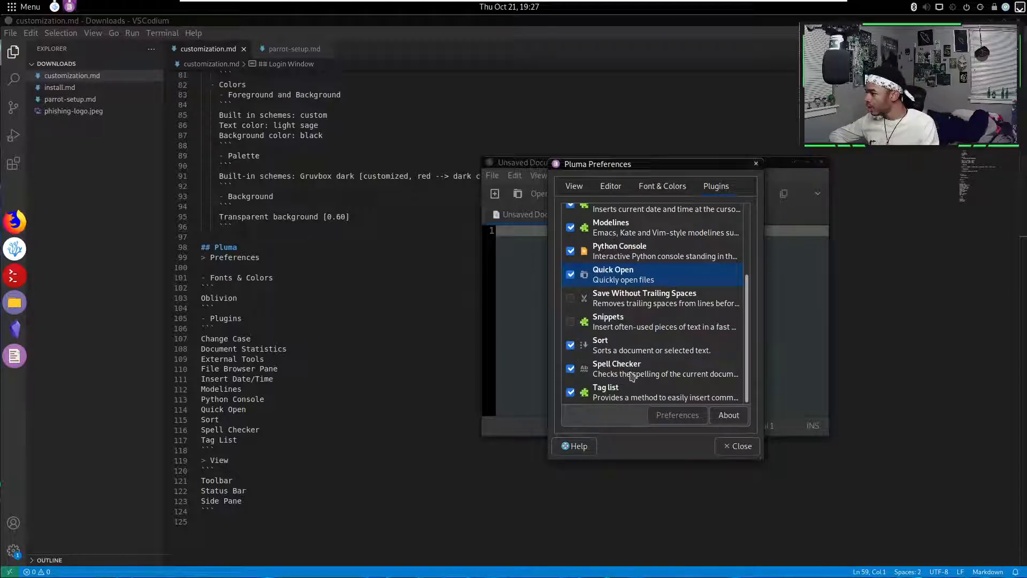
left_click(735, 453)
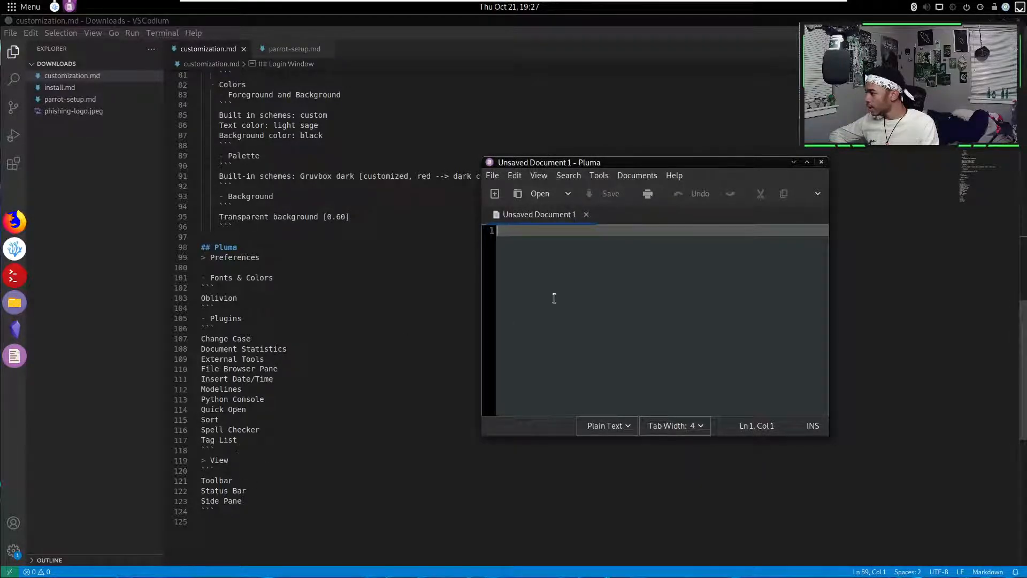
- Show the side pane in Pluma and close the text editor
left_click(537, 176)
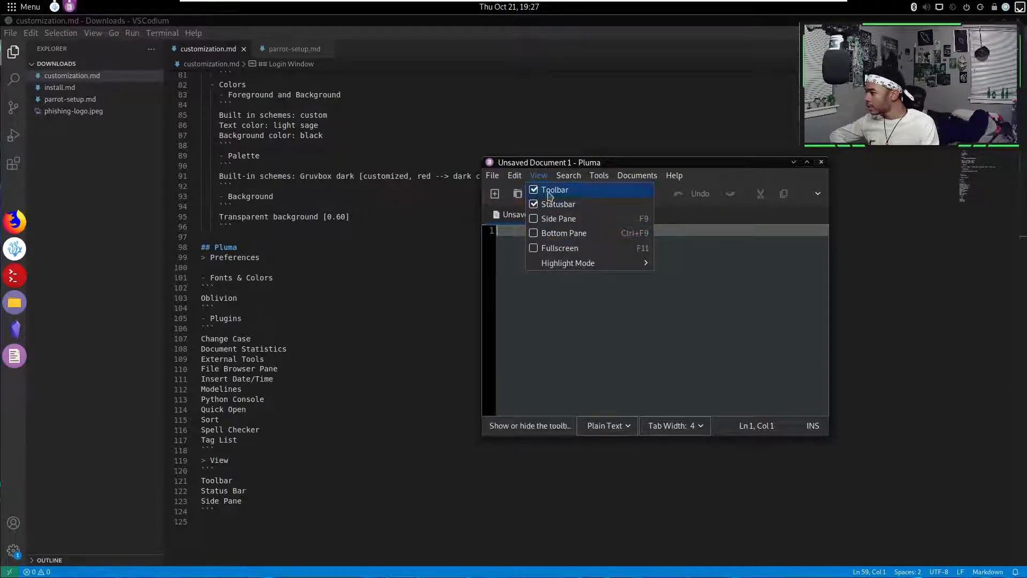
left_click(536, 220)
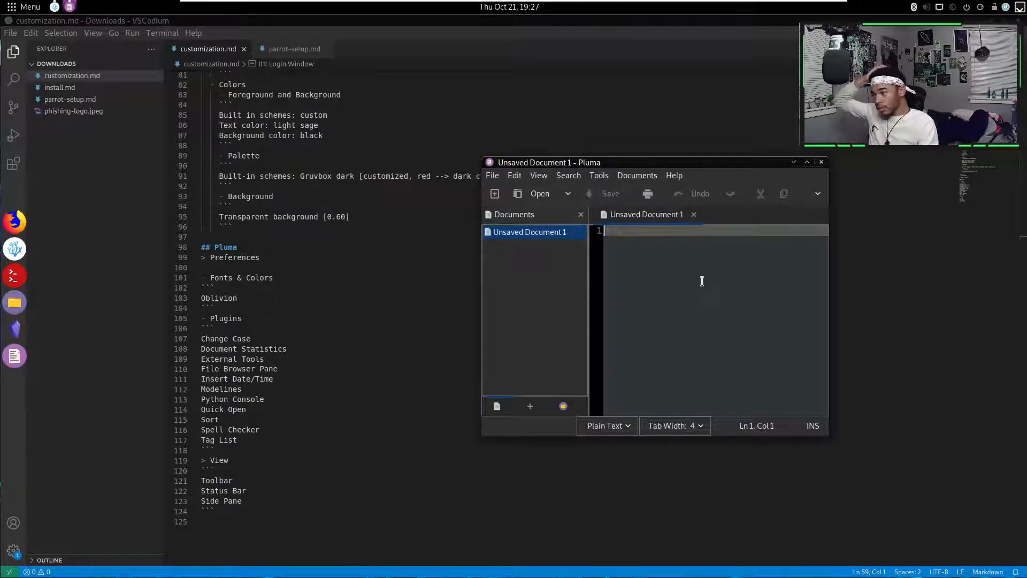
left_click(821, 164)
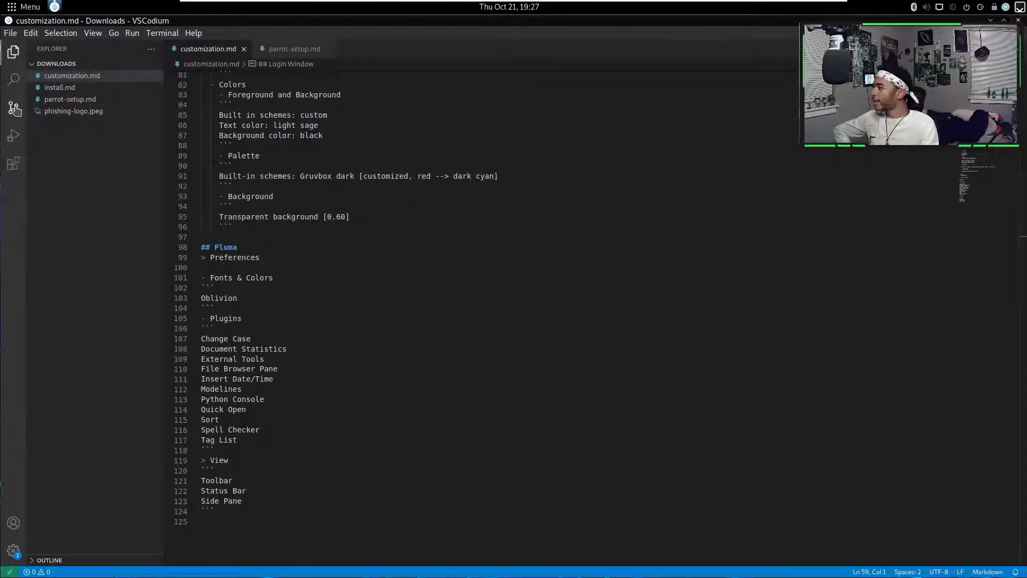
- Close customization.md in VSCodium and install the ms-python Python extension from the marketplace
left_click(12, 164)
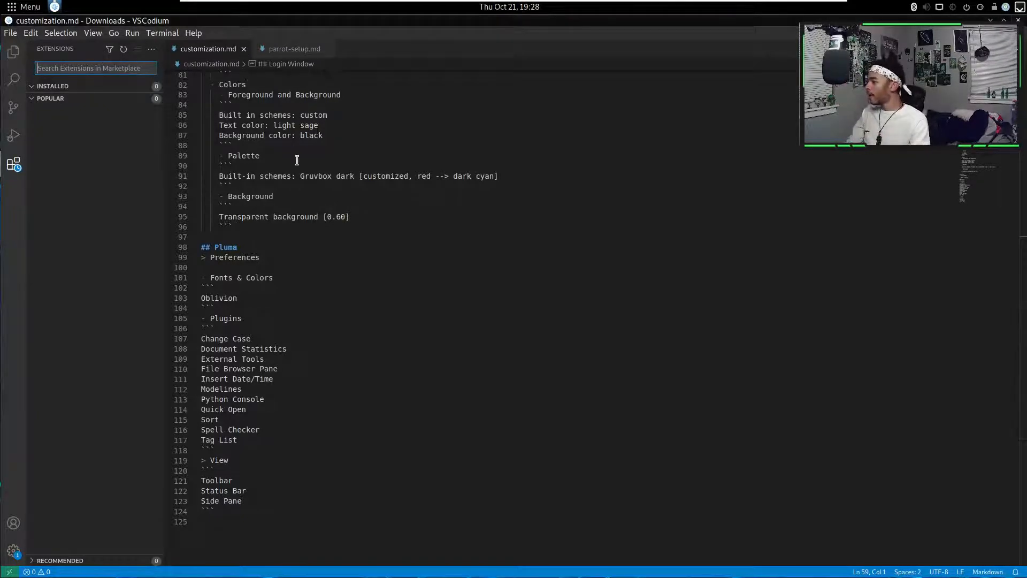
scroll(297, 161, "up", 10)
left_click(244, 49)
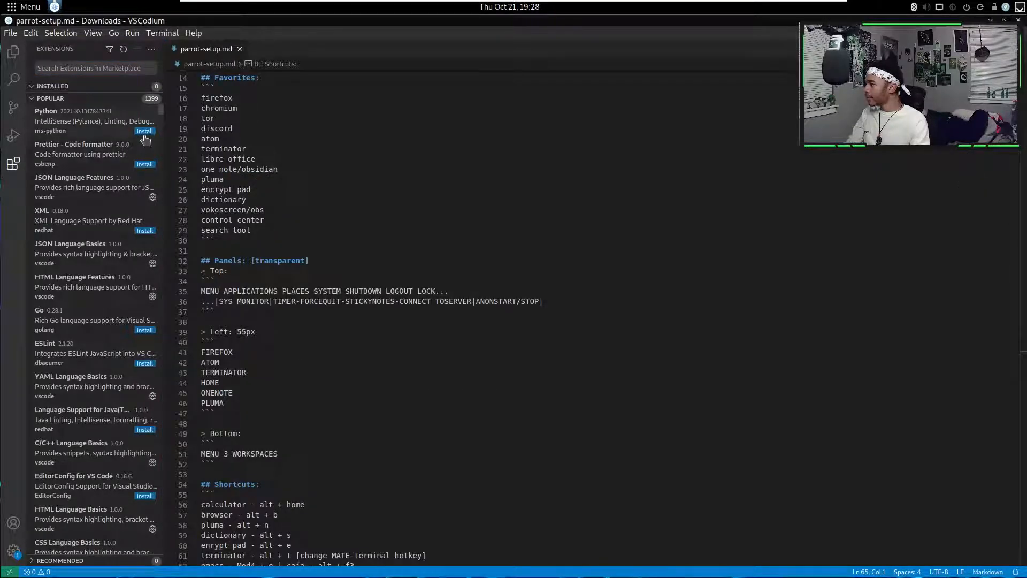
left_click(144, 136)
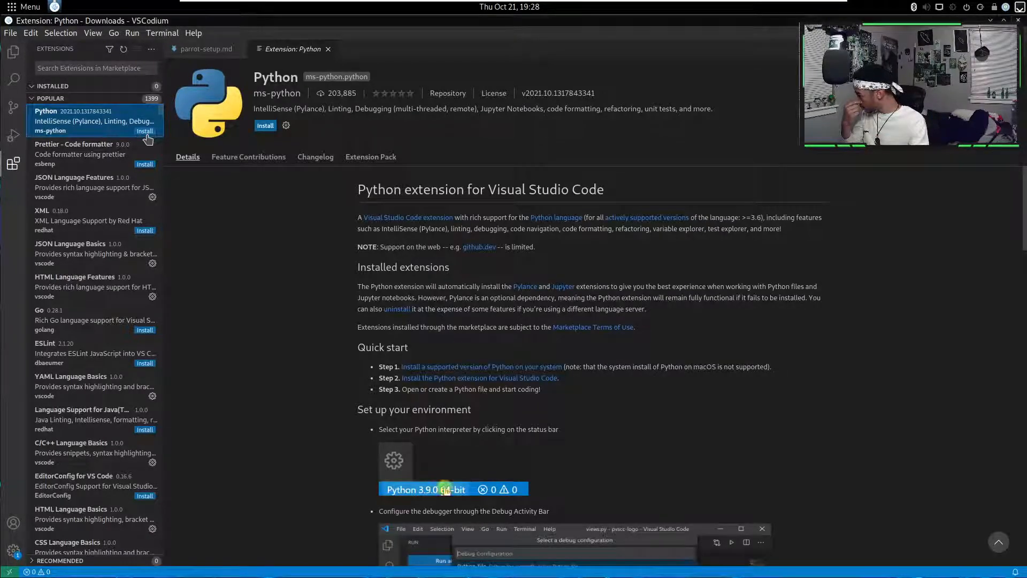
left_click(265, 127)
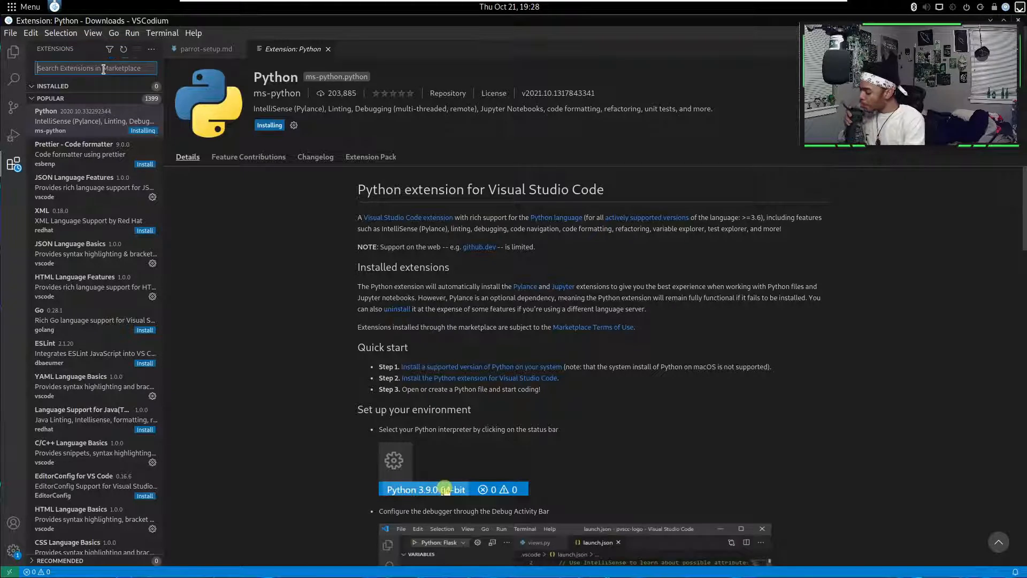
- Search the extension marketplace for cobalt2 and install Cobalt2 Theme Official
left_click(103, 69)
type("co")
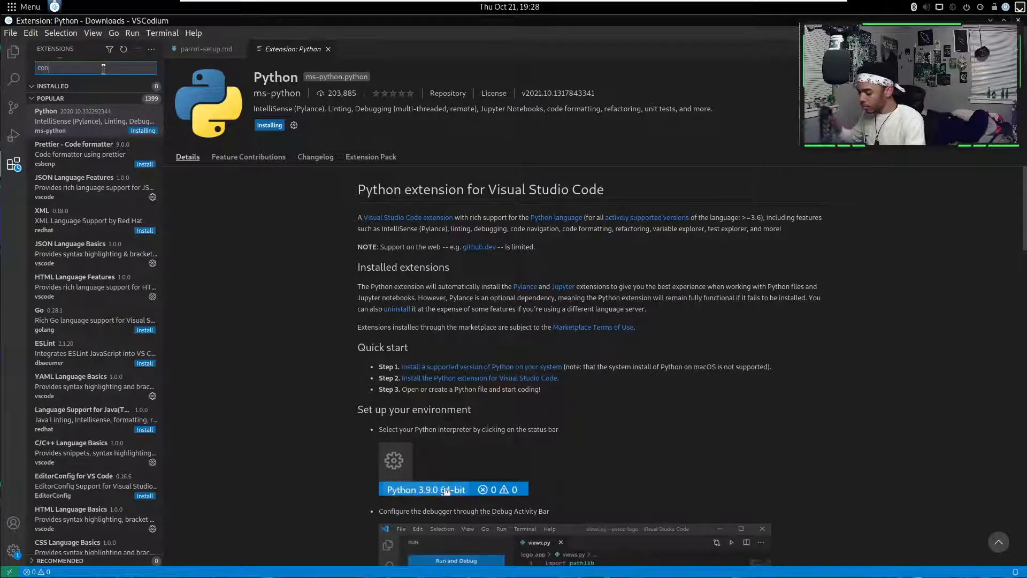
type("b")
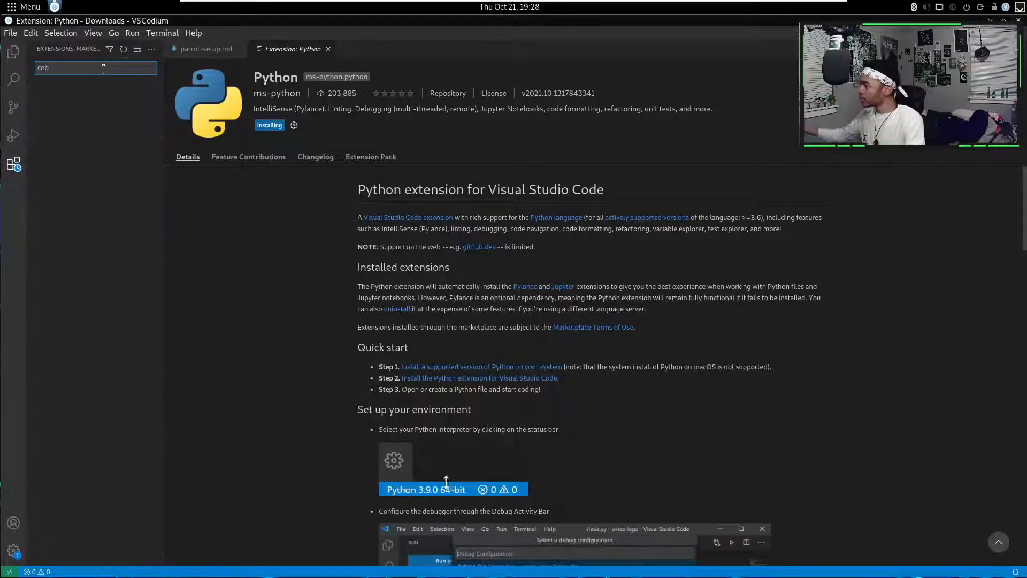
type("alt2")
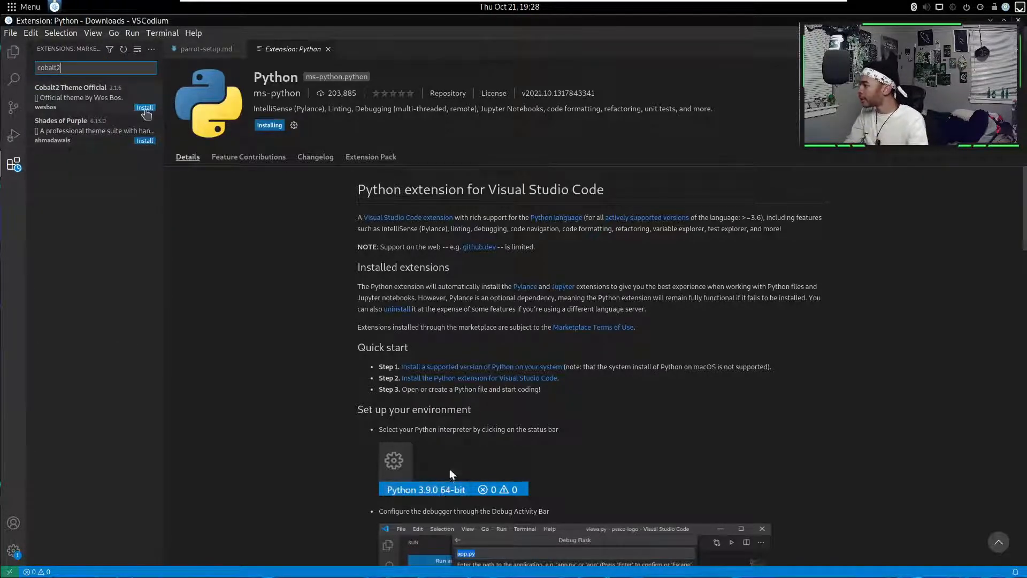
left_click(145, 108)
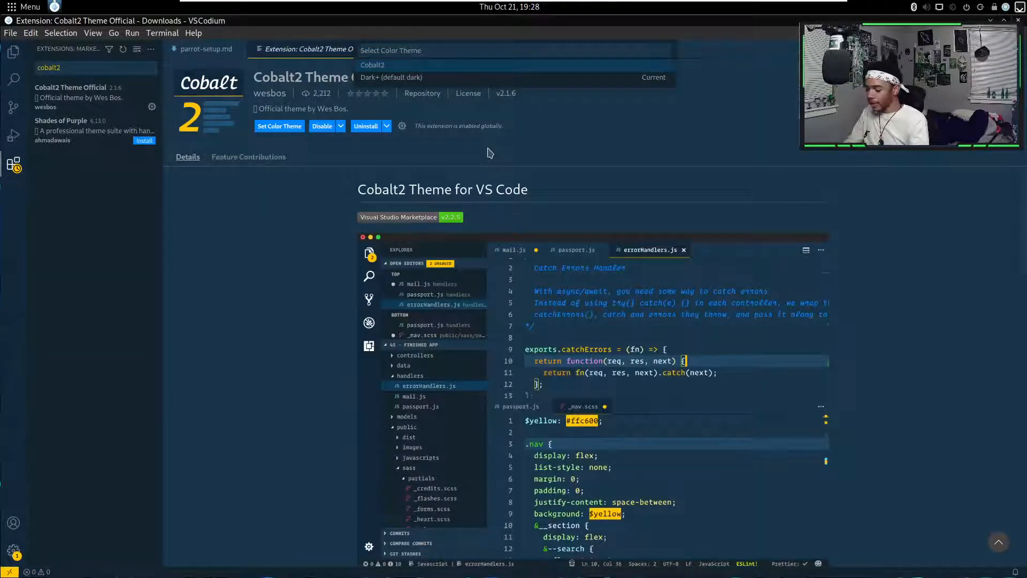
- Set the editor font size to 18 in VSCodium's settings and apply the Cobalt2 color theme
key("ctrl+comma")
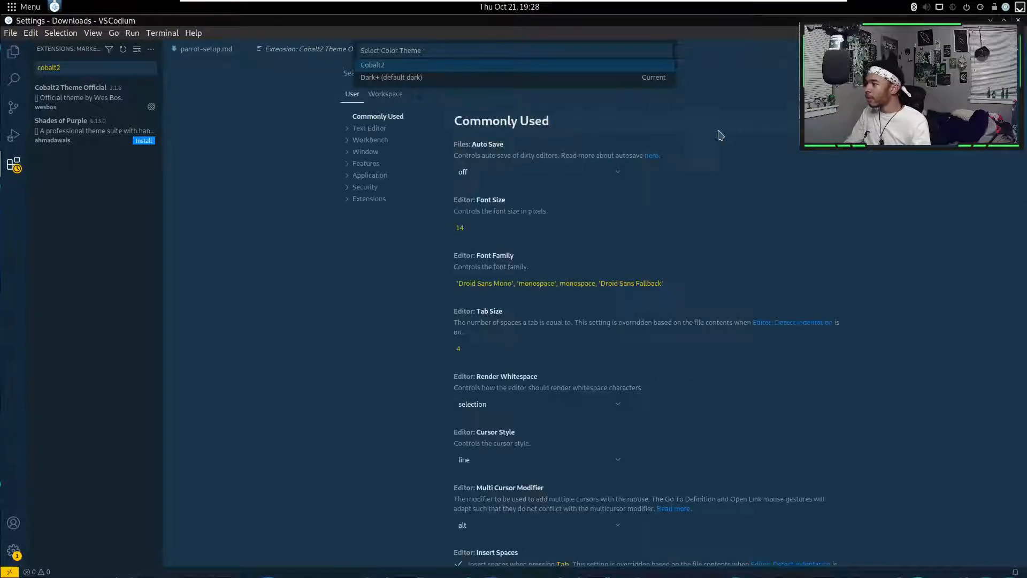
left_click(502, 229)
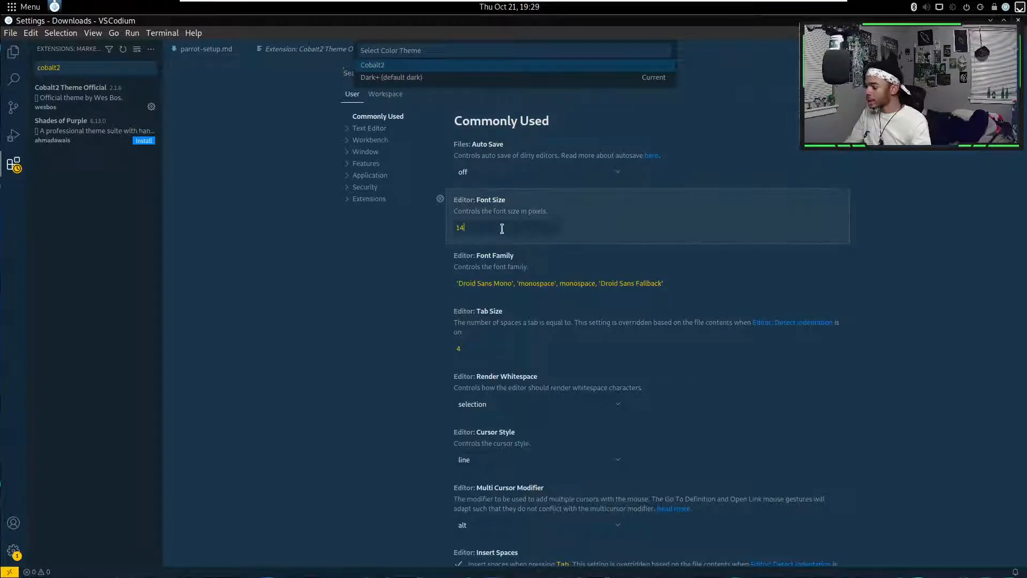
key("BackSpace")
type("83")
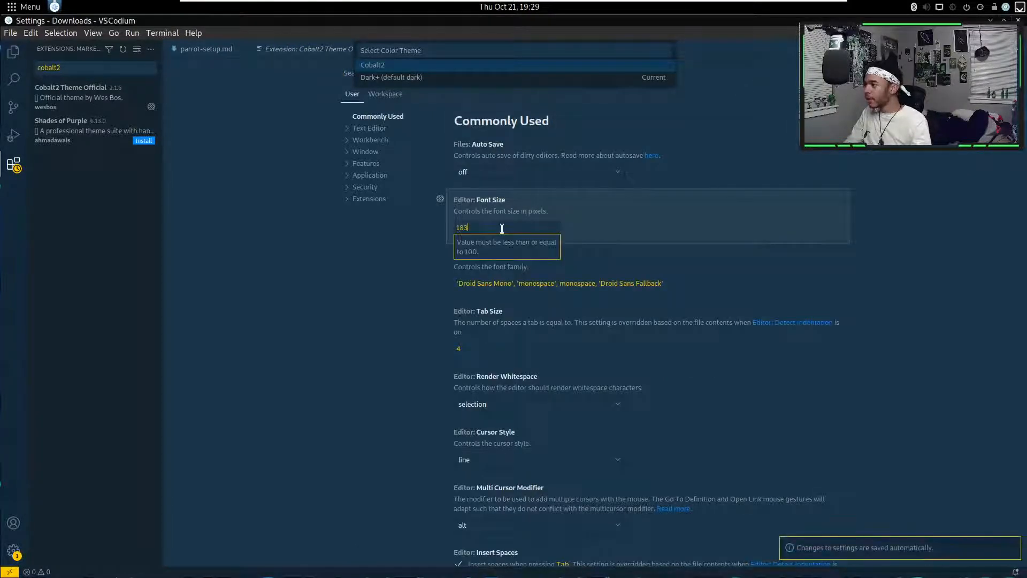
key("BackSpace")
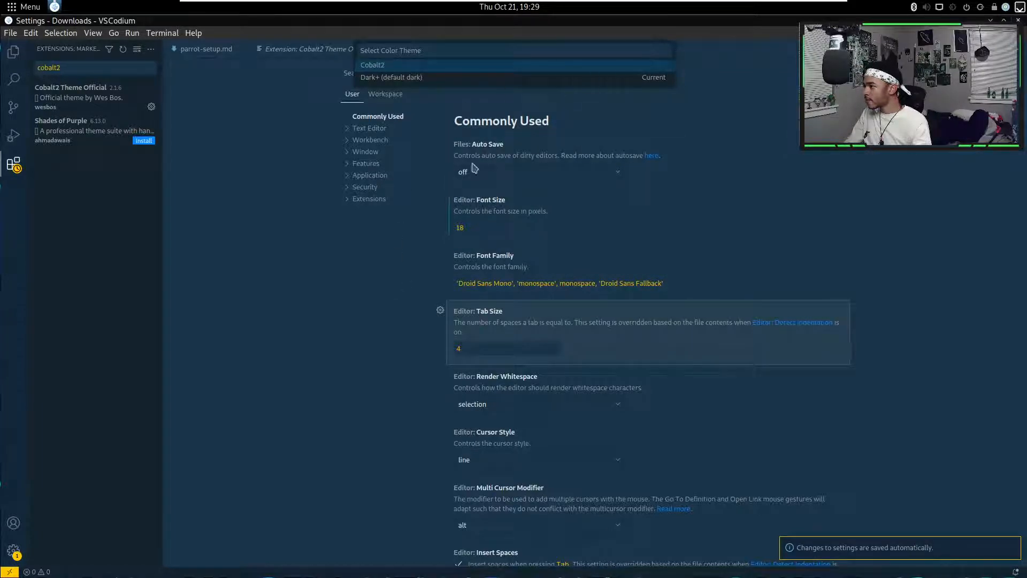
key("Return")
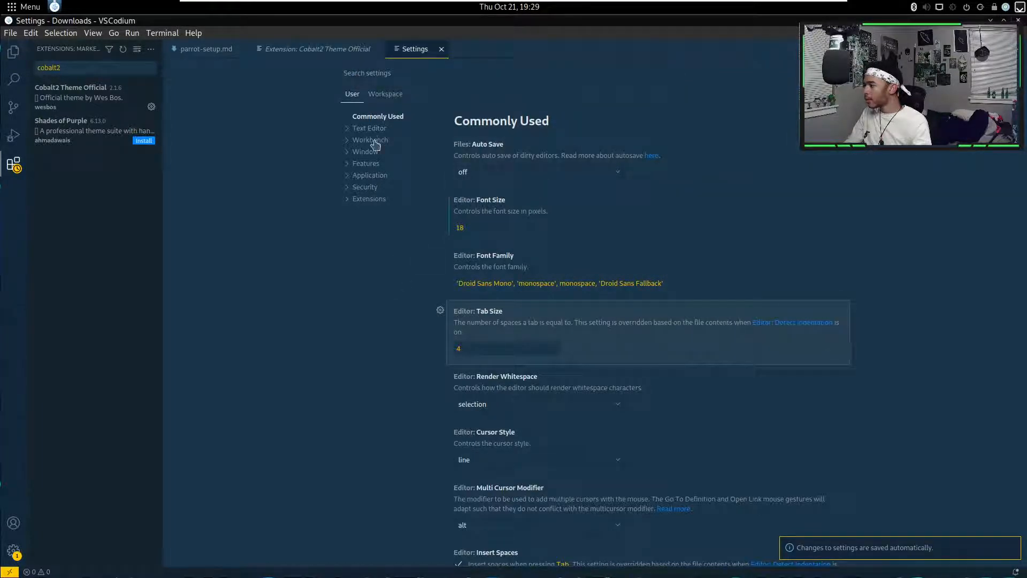
- Check the available cursor styles in the editor settings without changing them, and close VSCodium
scroll(503, 228, "down", 2)
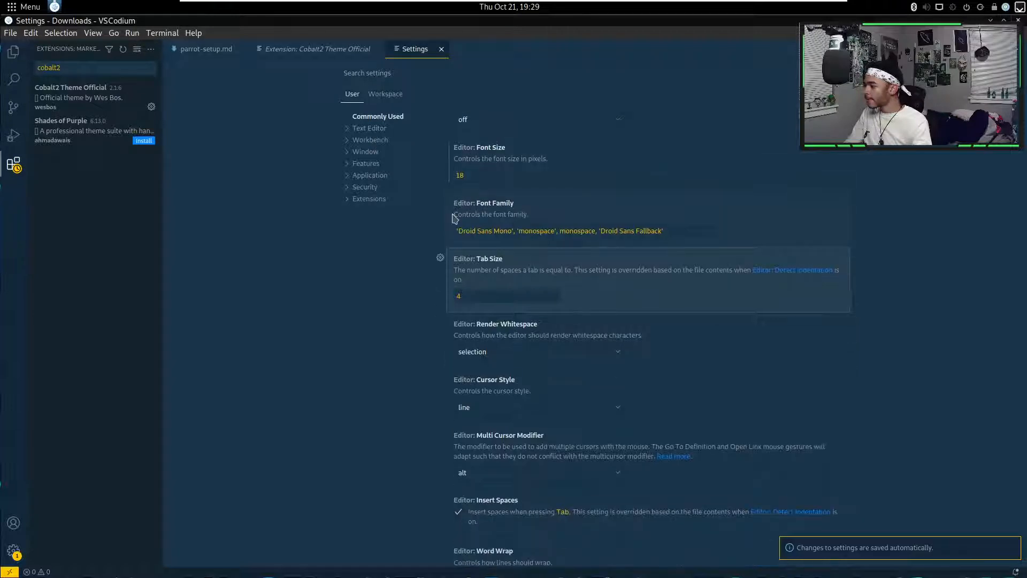
left_click(572, 409)
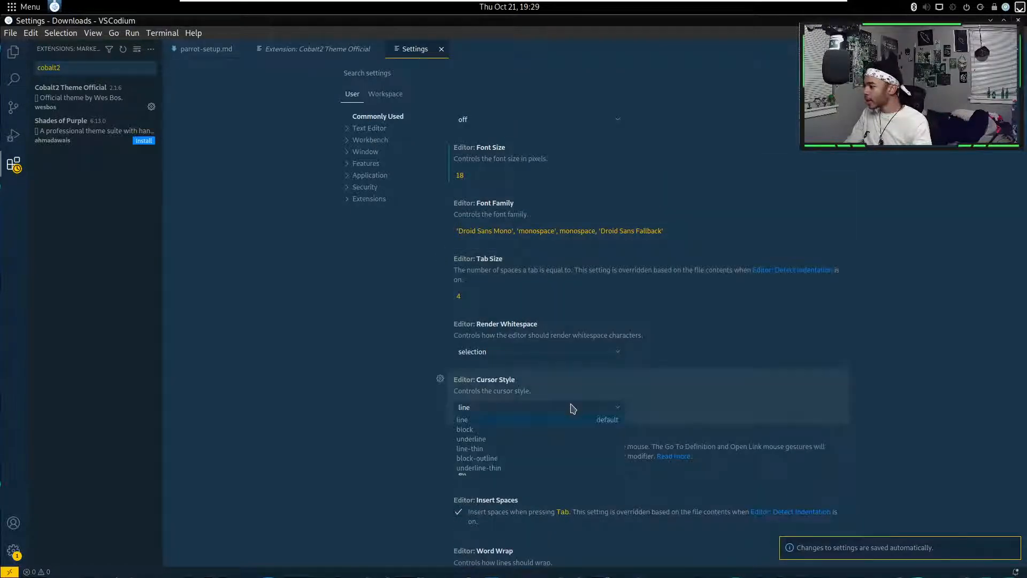
left_click(394, 432)
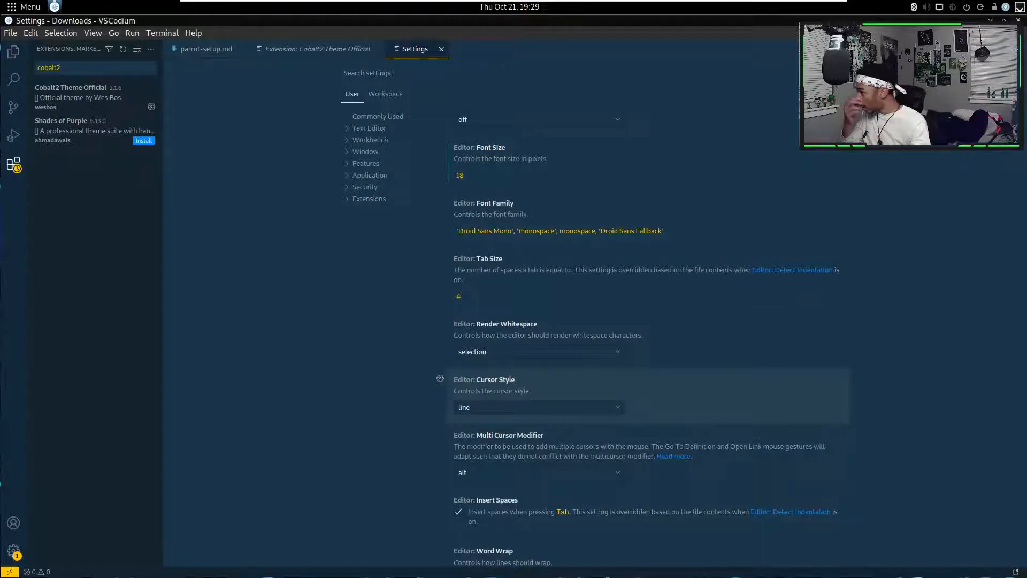
left_click(1017, 20)
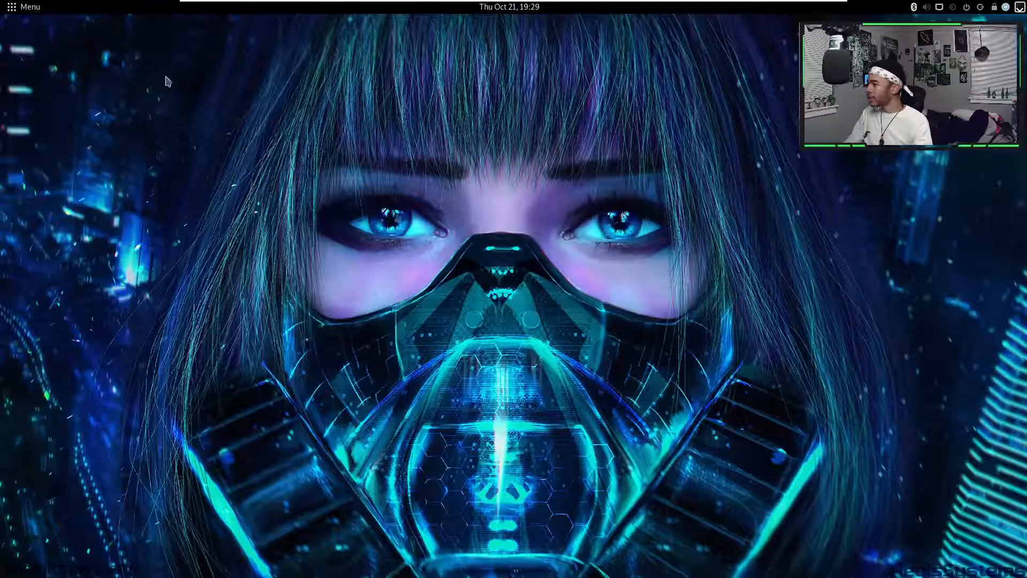
- Launch Firefox and open the first pinned shortcut under Top Sites
mouse_move(2, 220)
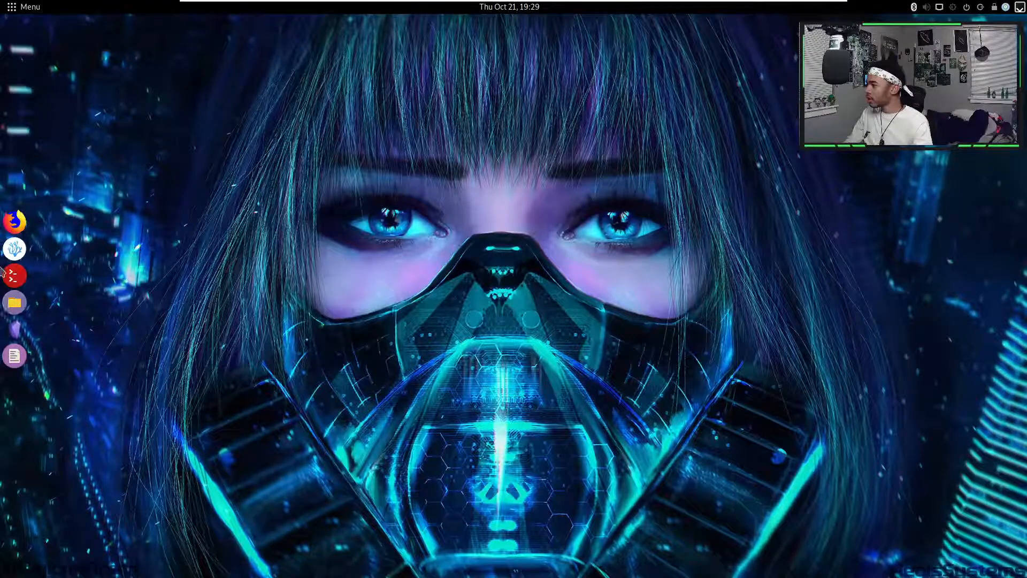
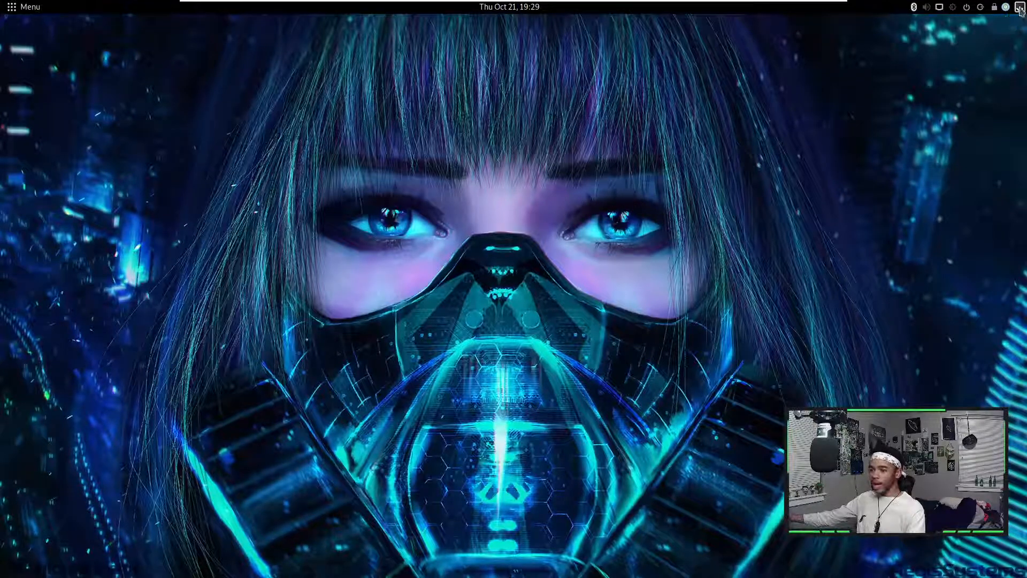
mouse_move(1020, 33)
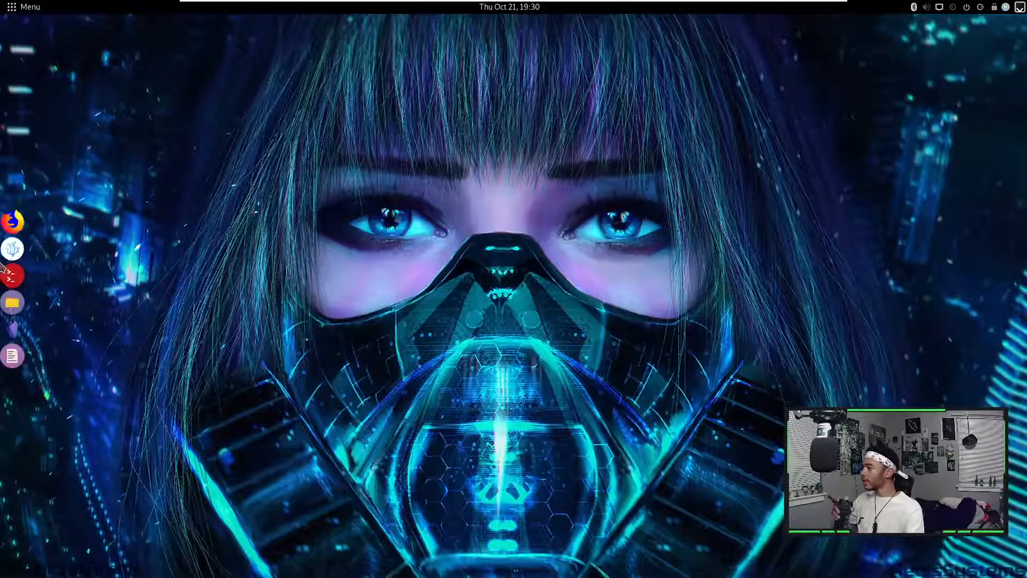
left_click(14, 221)
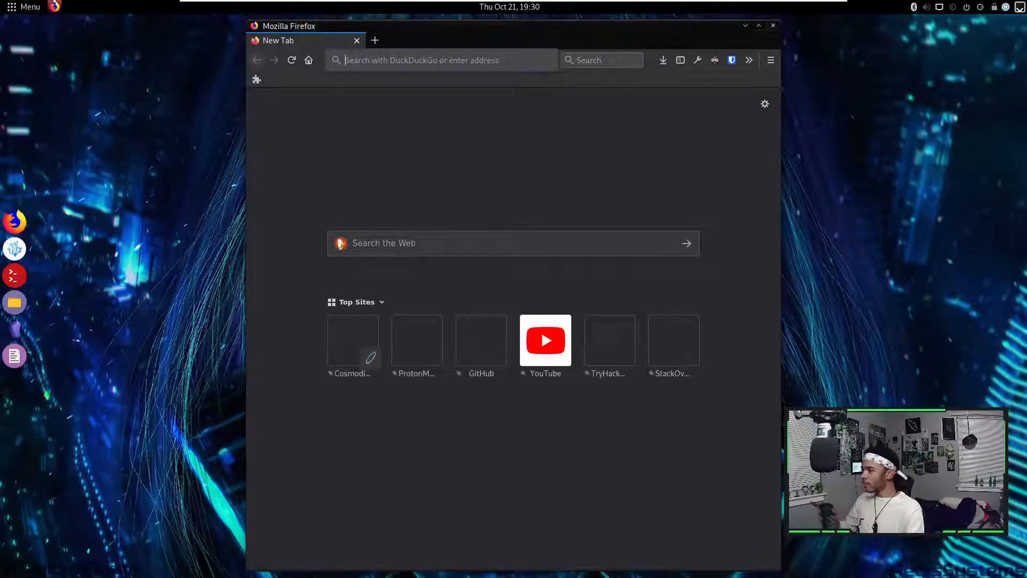
left_click(356, 350)
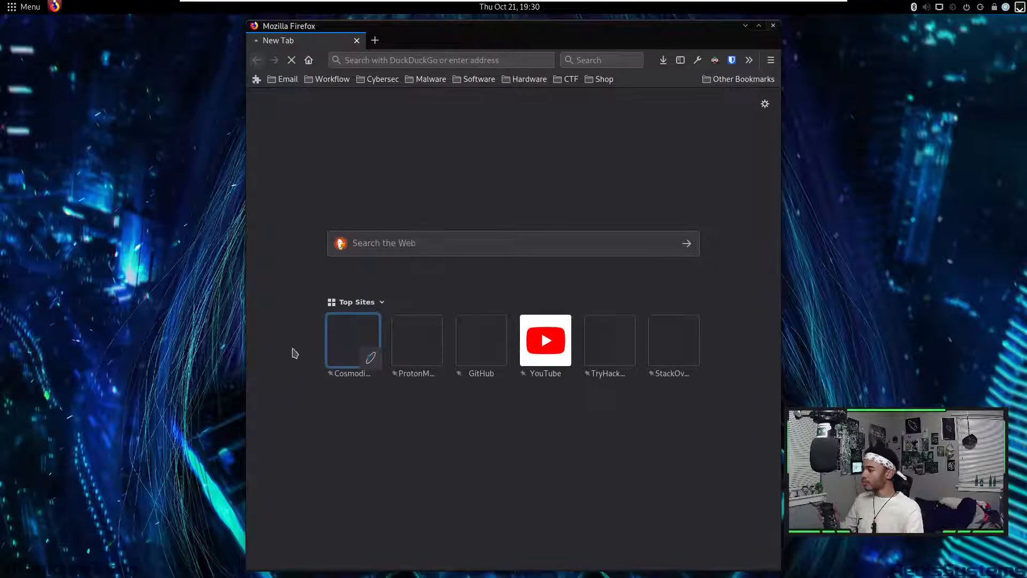
mouse_move(1, 289)
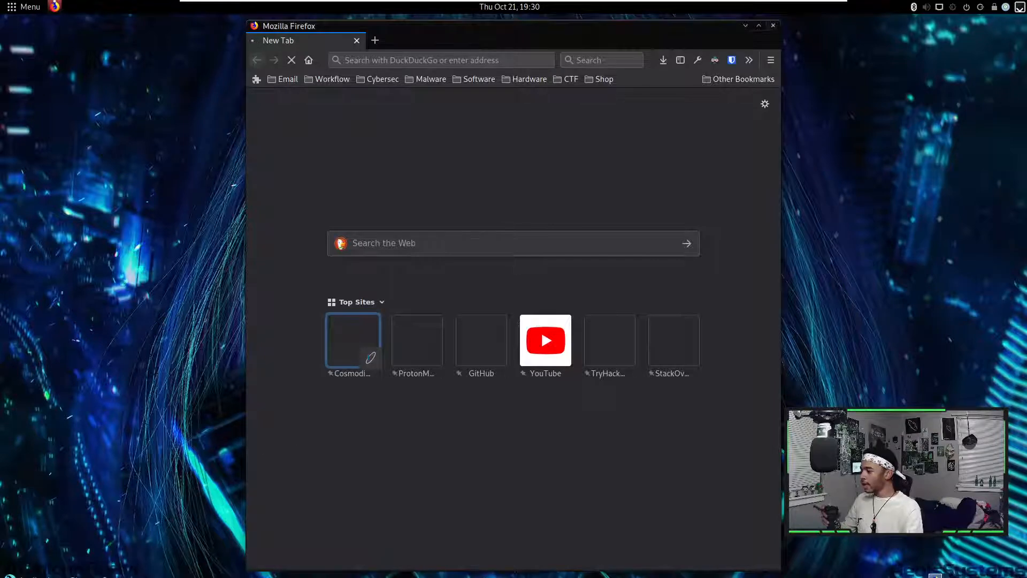
- Go to the CyberStore page of cosmodiumcs.com and open its Wallpapers collection
mouse_move(224, 573)
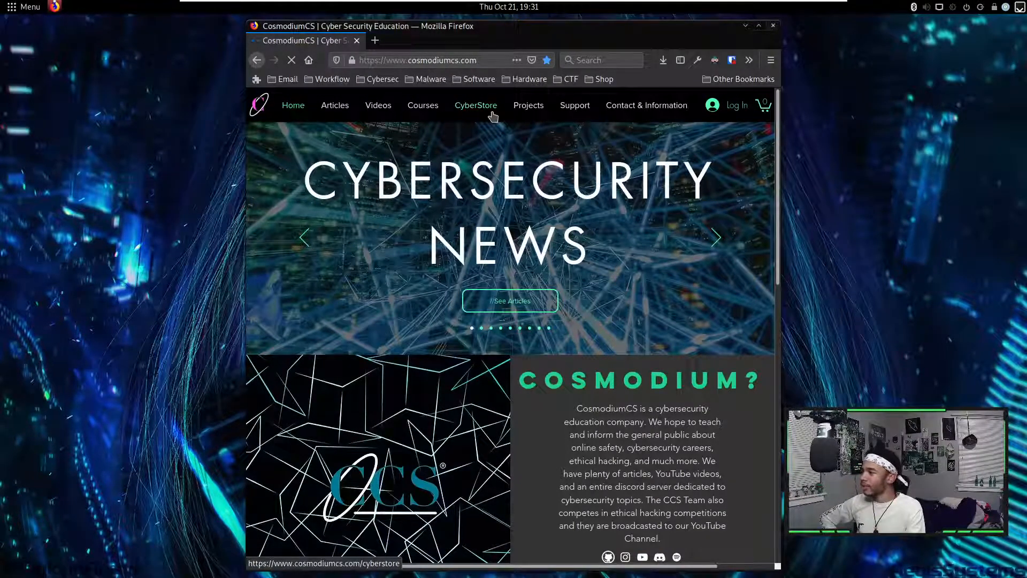
left_click(491, 61)
left_click(490, 61)
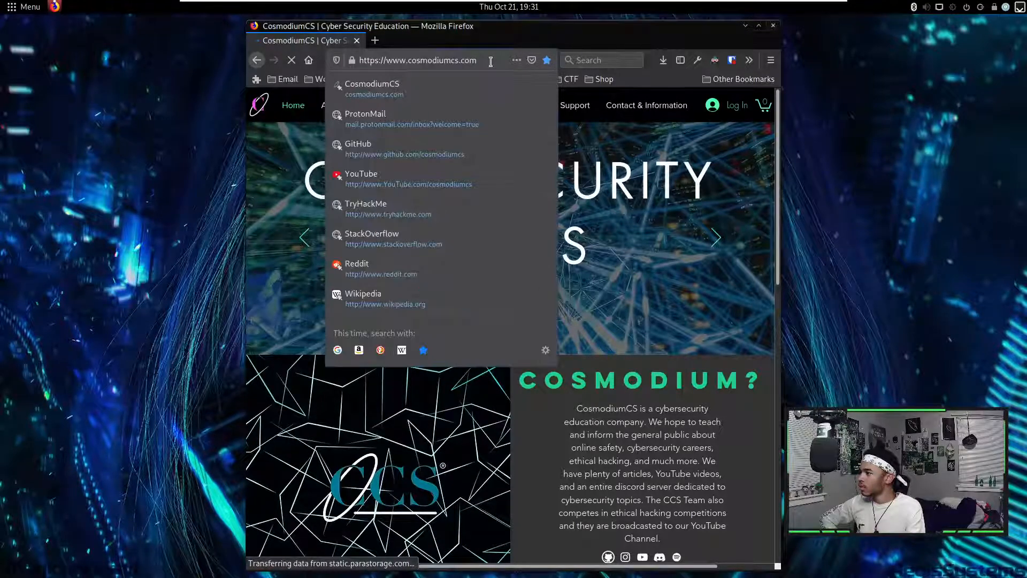
type("/cybers")
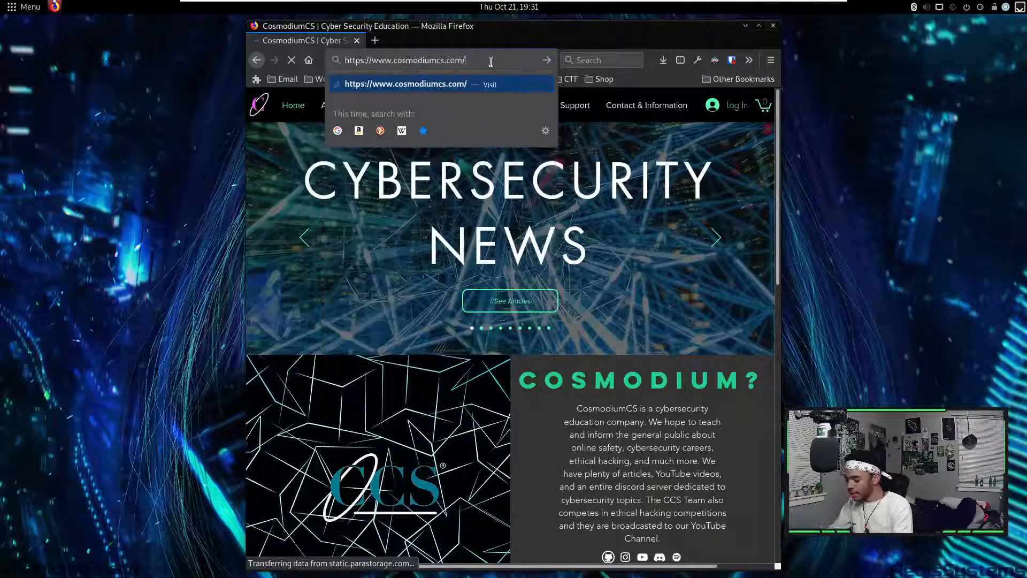
type("ec")
key("Return")
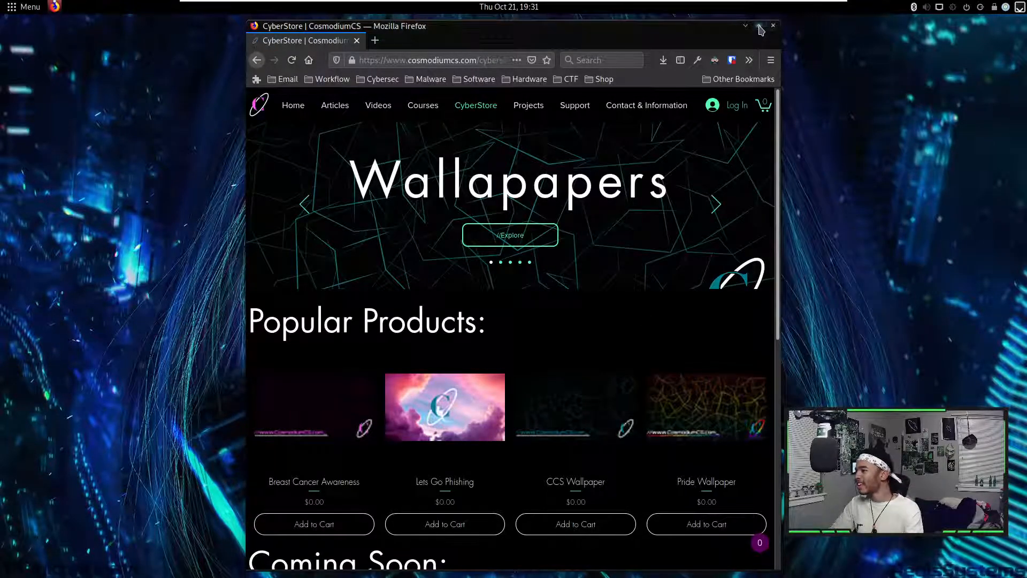
scroll(583, 222, "down", 4)
scroll(529, 214, "up", 3)
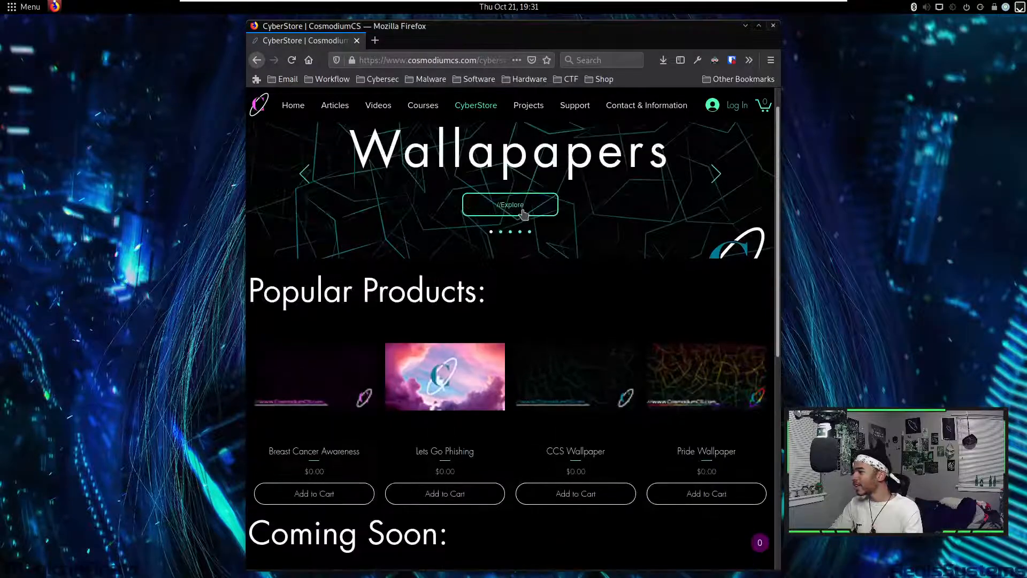
left_click(524, 214)
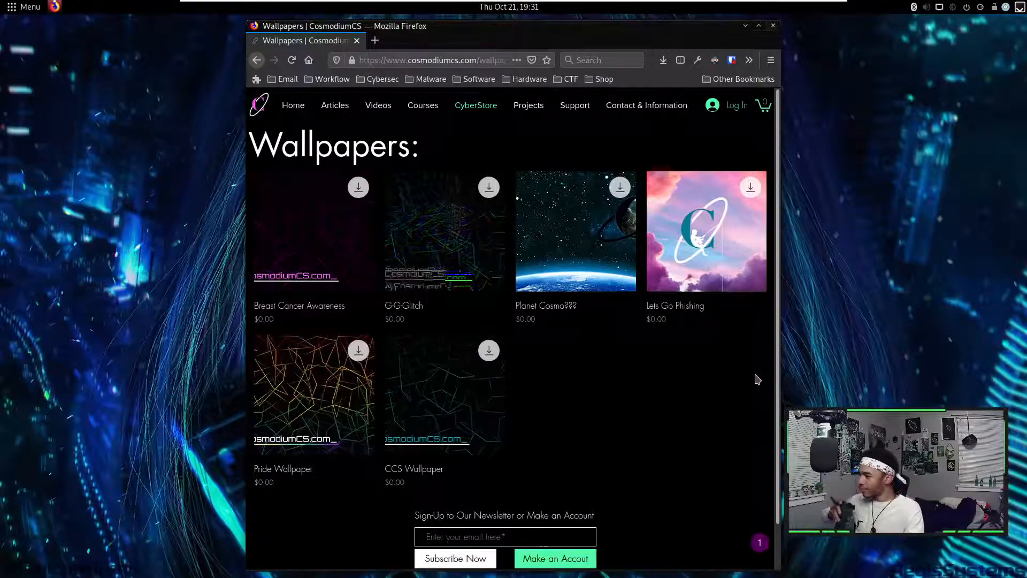
- Add the Lets Go Phishing wallpaper to the cart and return to the Wallpapers collection
mouse_move(746, 306)
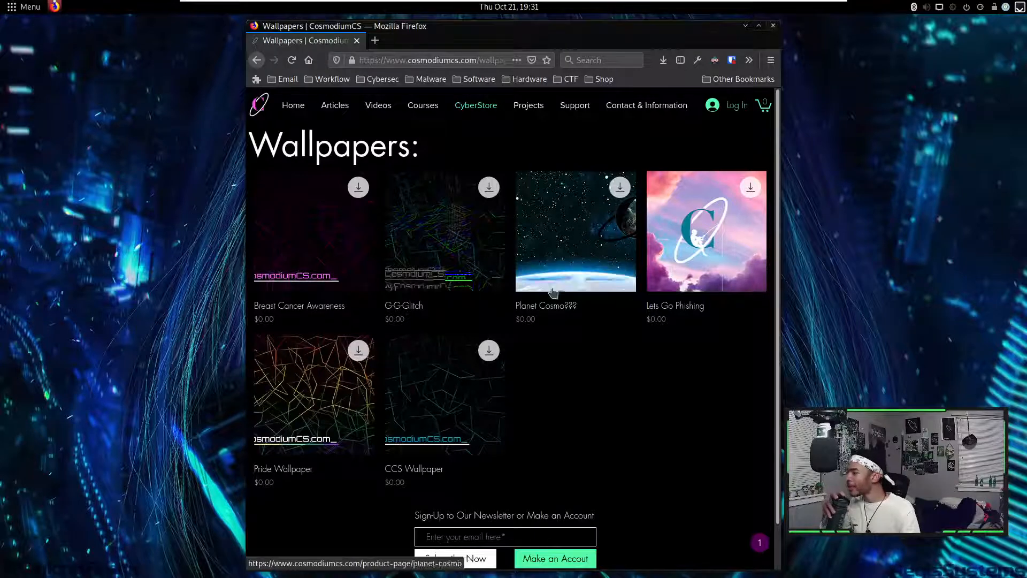
left_click(703, 252)
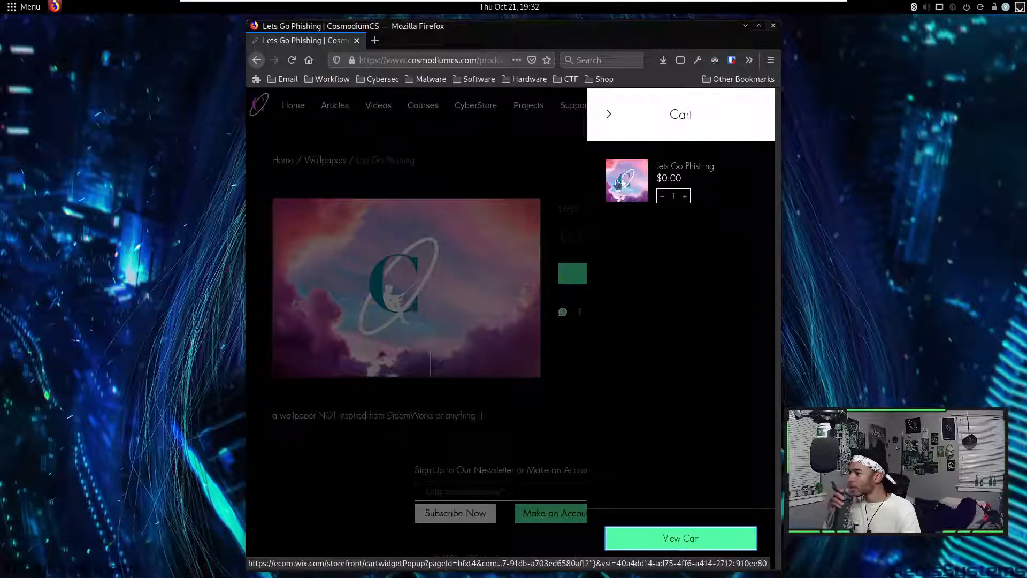
left_click(528, 159)
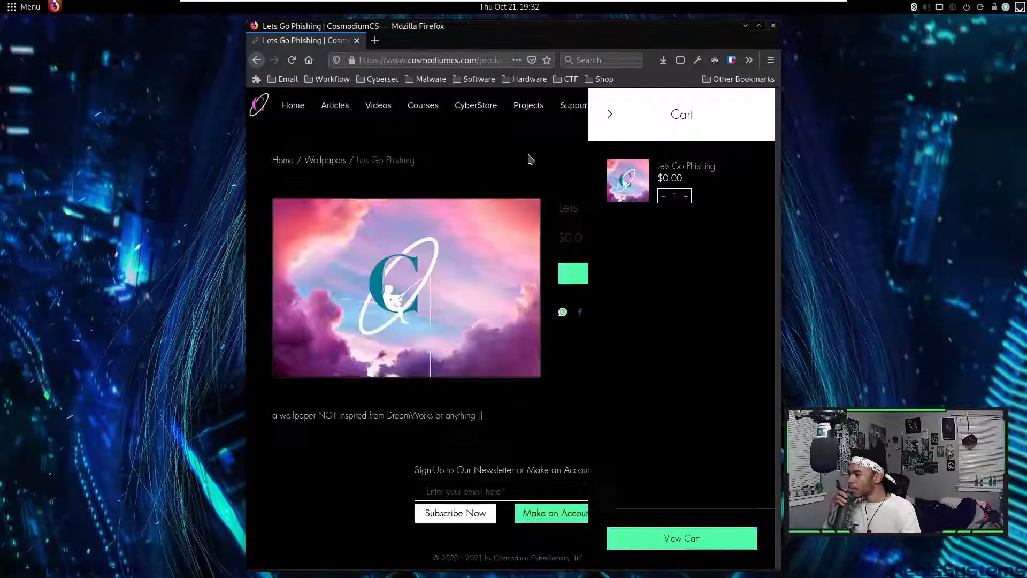
left_click(332, 164)
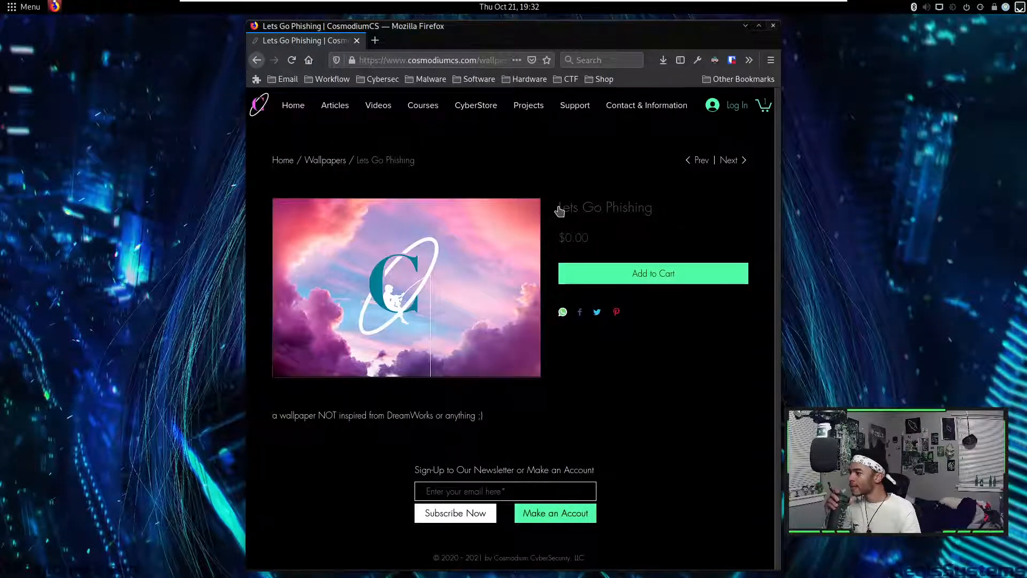
left_click(694, 161)
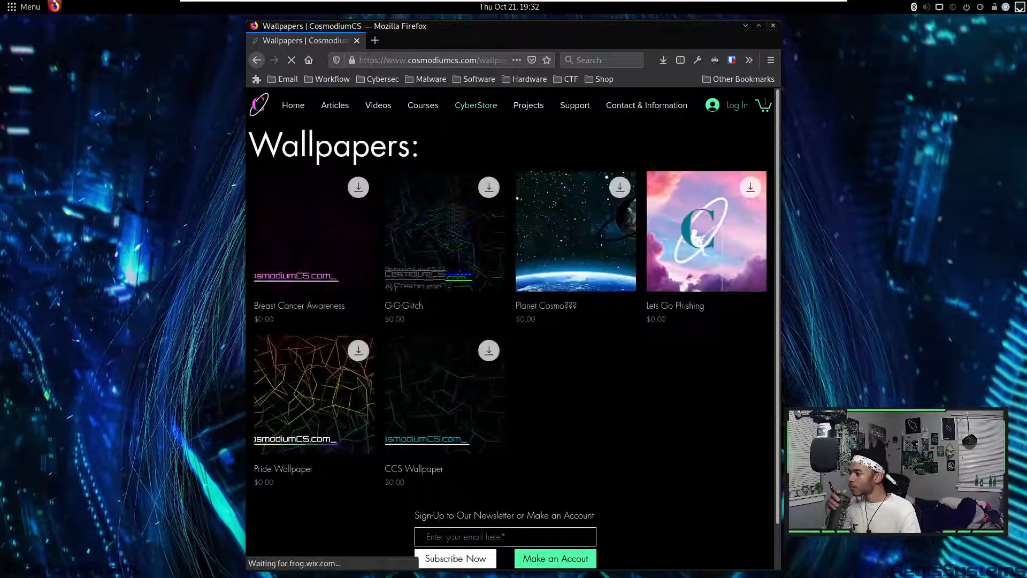
- Add the Planet Cosmo??? wallpaper to the cart from its quick view and close the cart preview
mouse_move(559, 244)
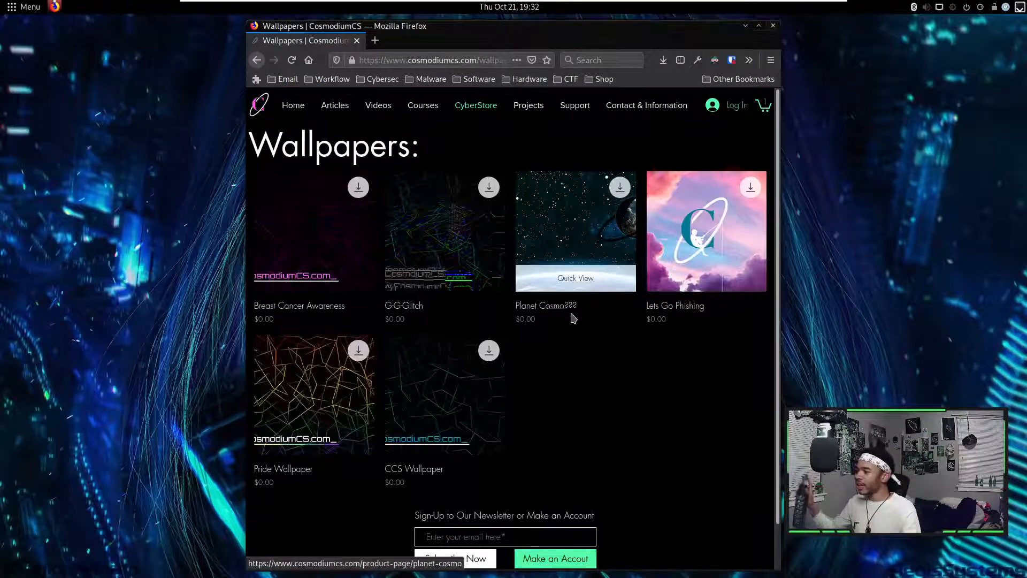
left_click(577, 285)
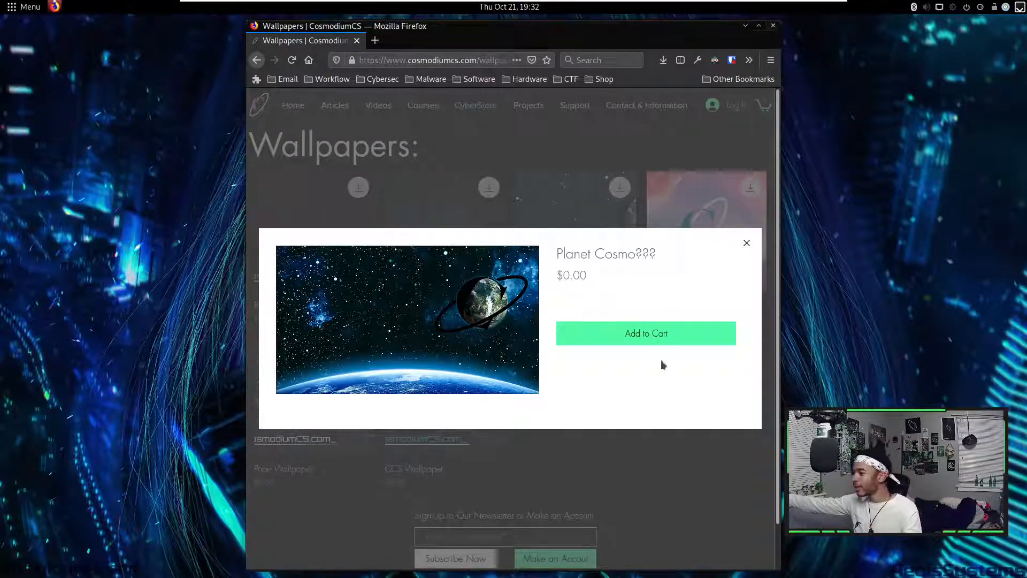
left_click(667, 342)
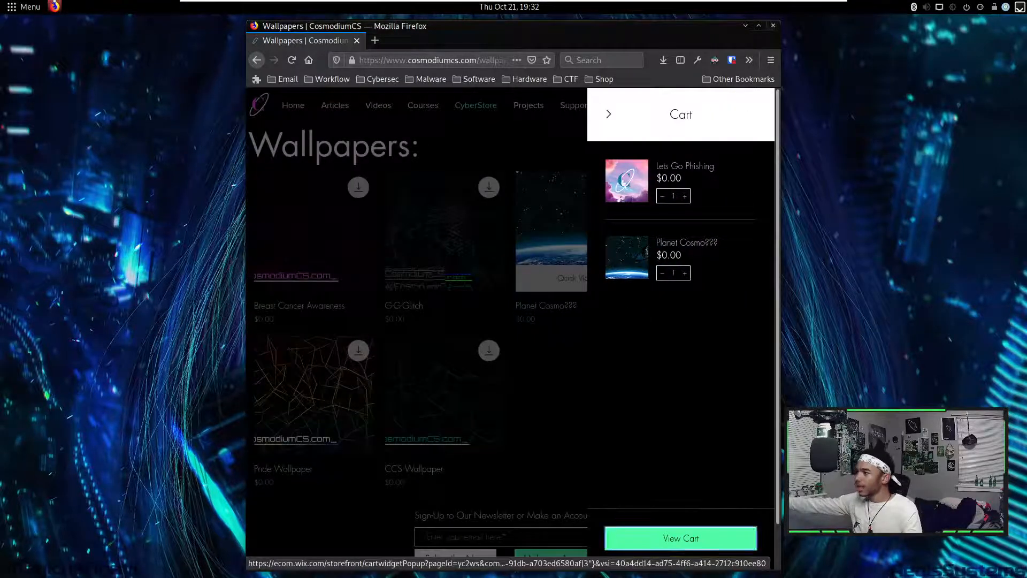
left_click(482, 60)
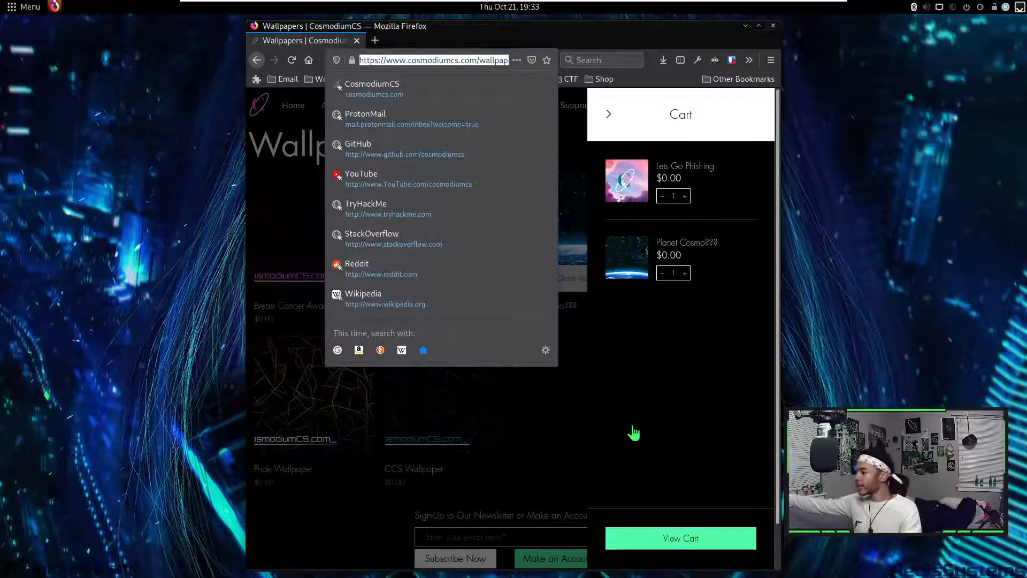
left_click(544, 442)
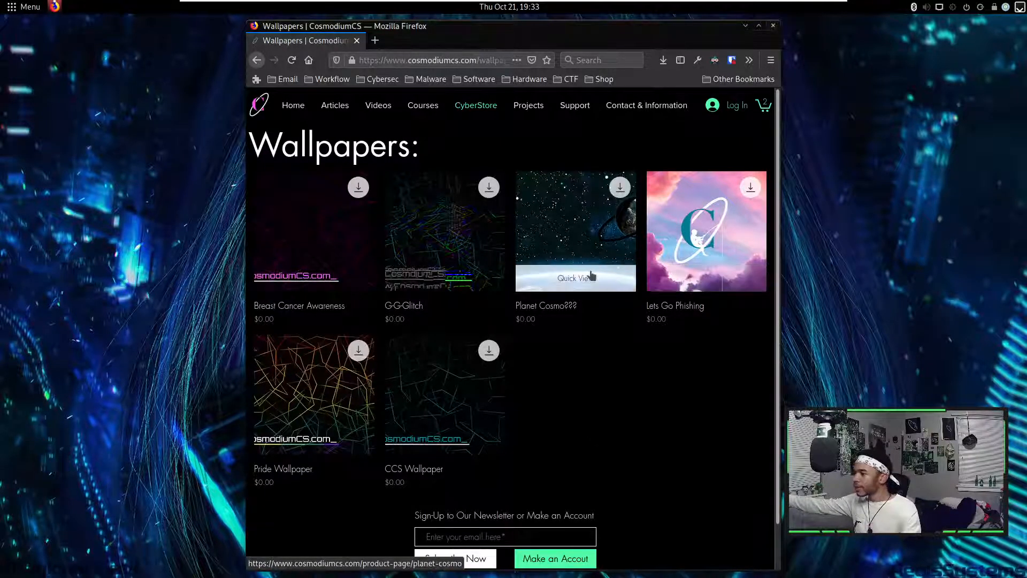
- Add the G-G-Glitch and CCS Wallpaper items to the cart from their quick views
left_click(459, 271)
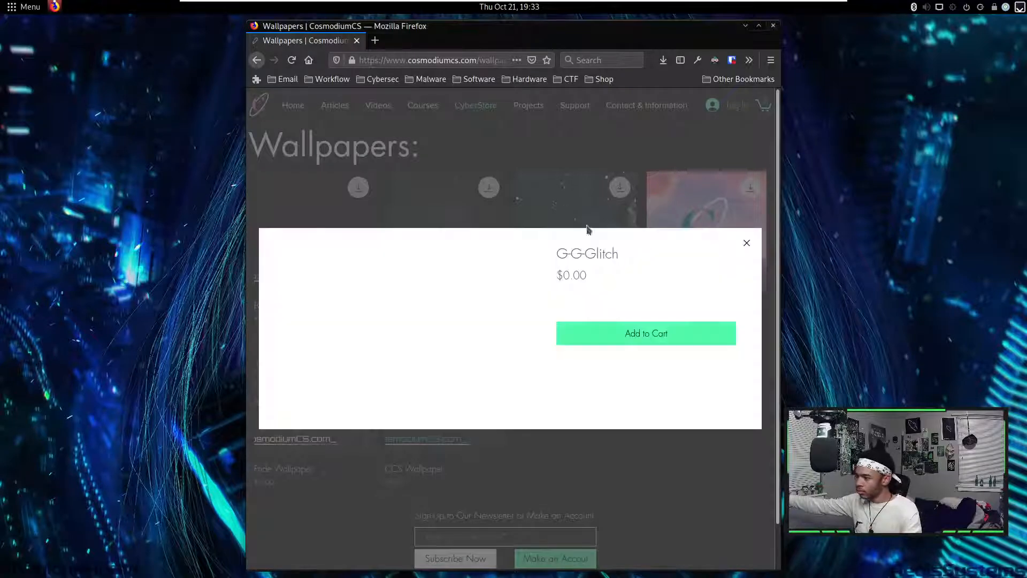
left_click(657, 344)
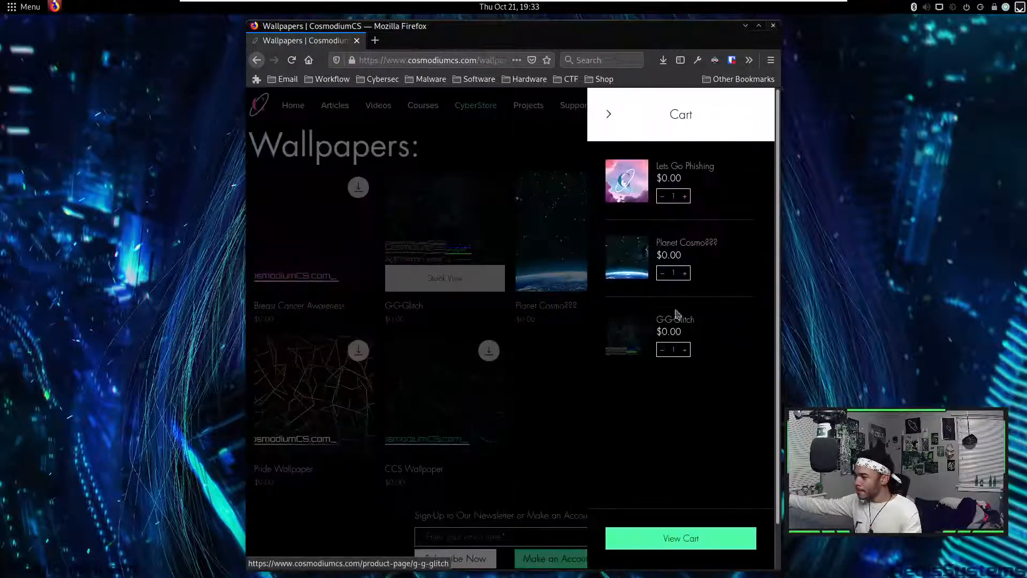
left_click(608, 113)
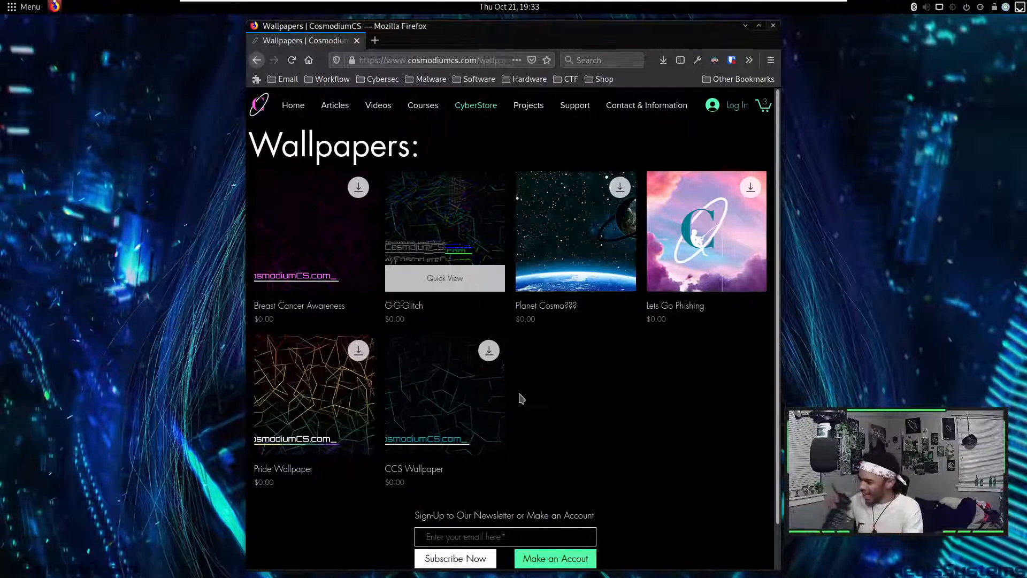
left_click(470, 443)
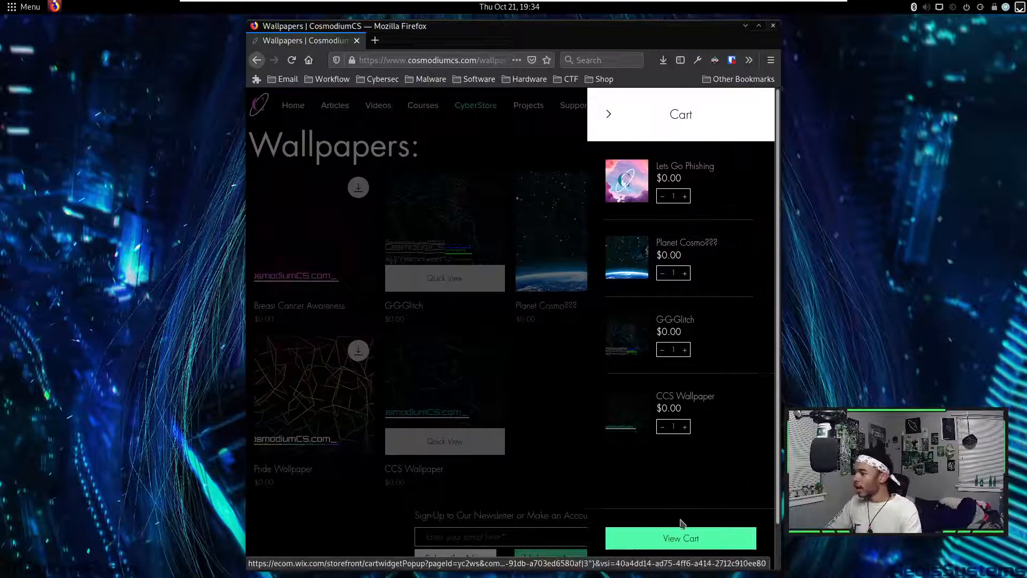
- Open the full cart page in a maximized browser window and proceed to checkout
left_click(680, 536)
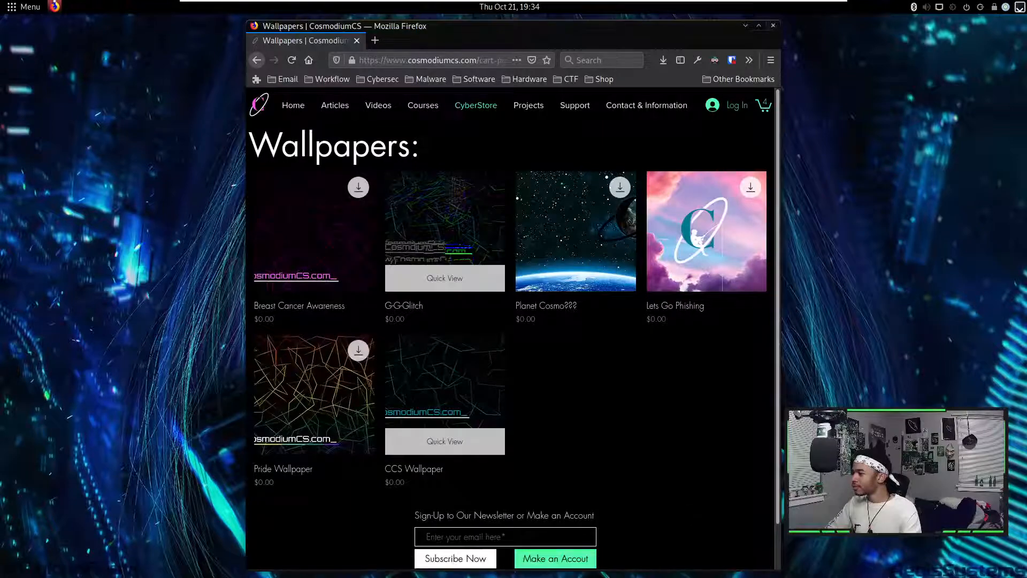
left_click(760, 26)
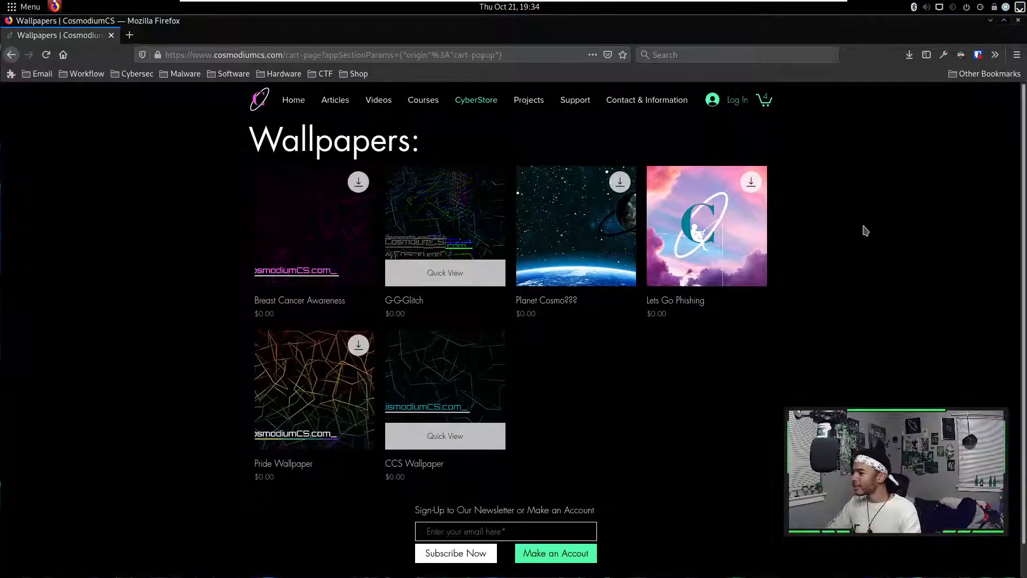
left_click(764, 103)
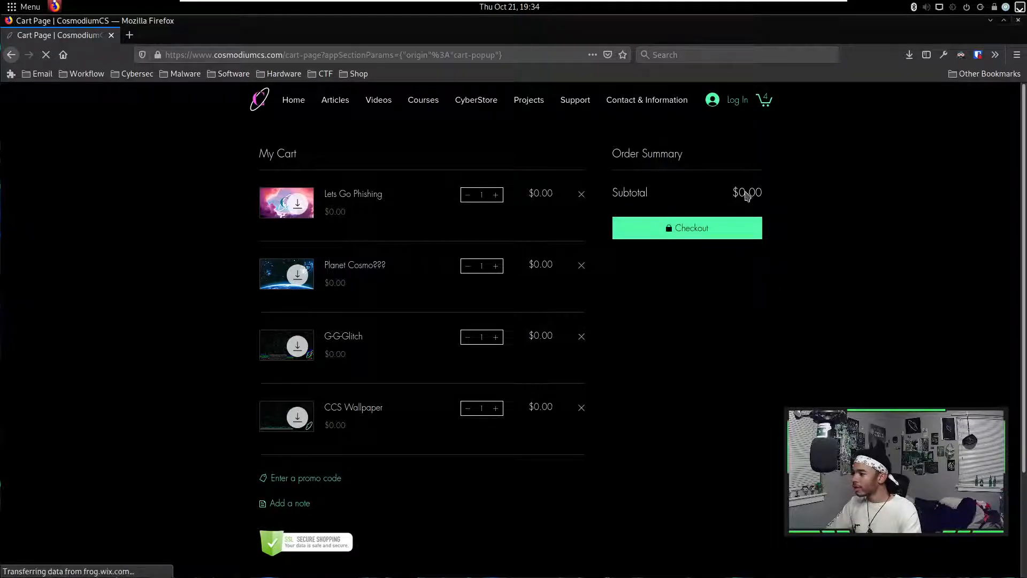
left_click(706, 237)
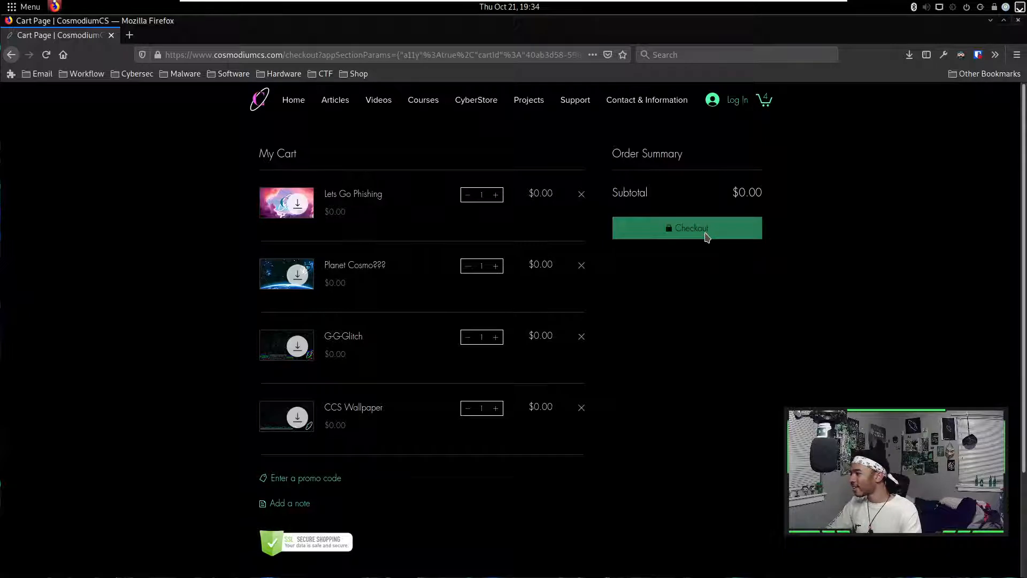
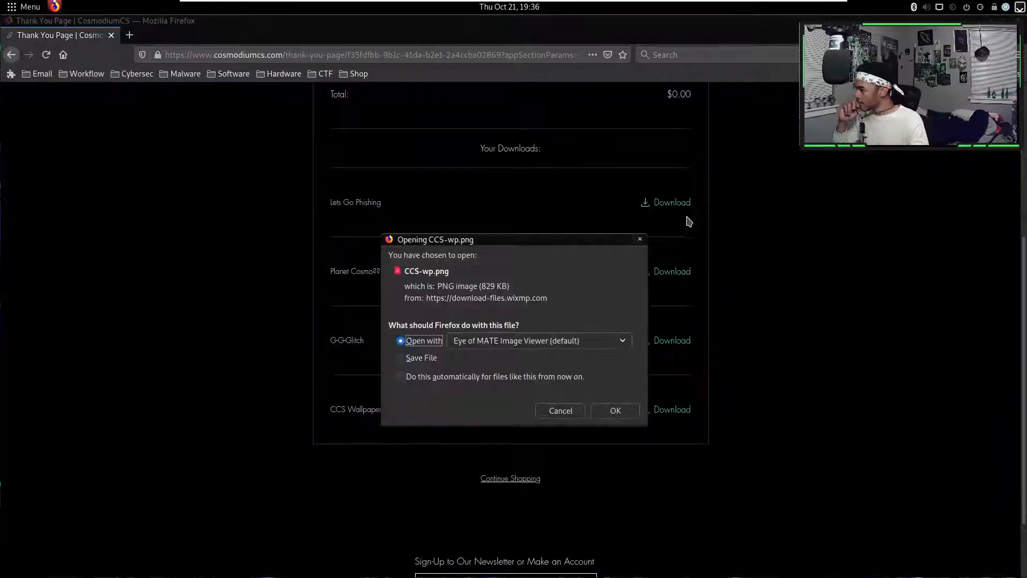
- Save all four ordered wallpapers to disk, making Save File the automatic action for files of this type
left_click(421, 358)
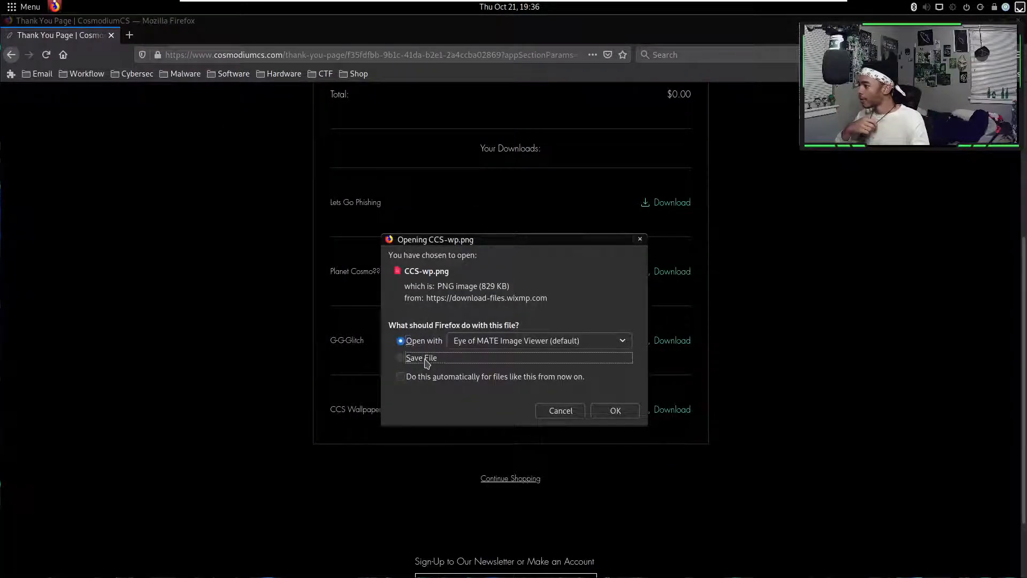
left_click(630, 415)
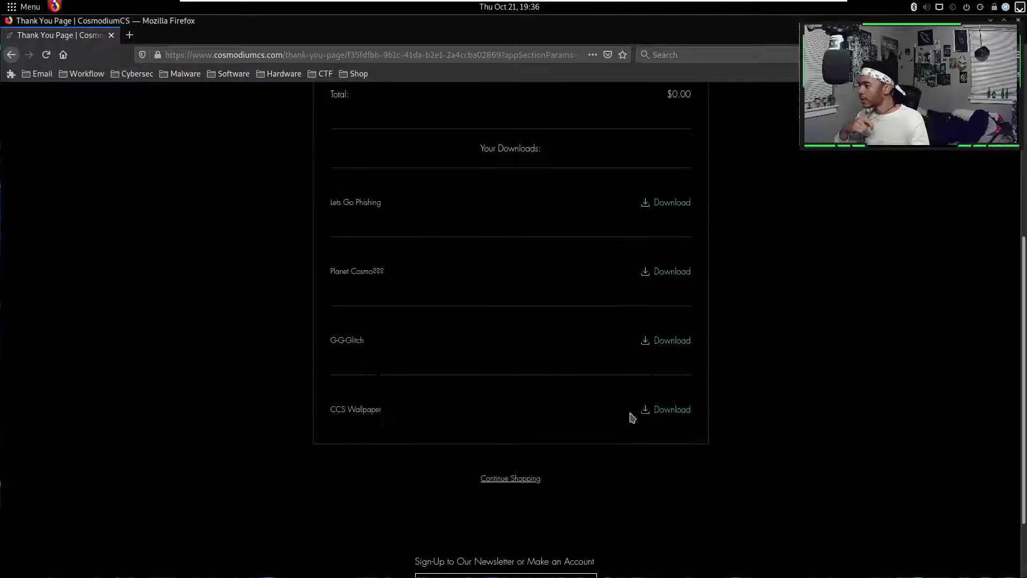
left_click(666, 347)
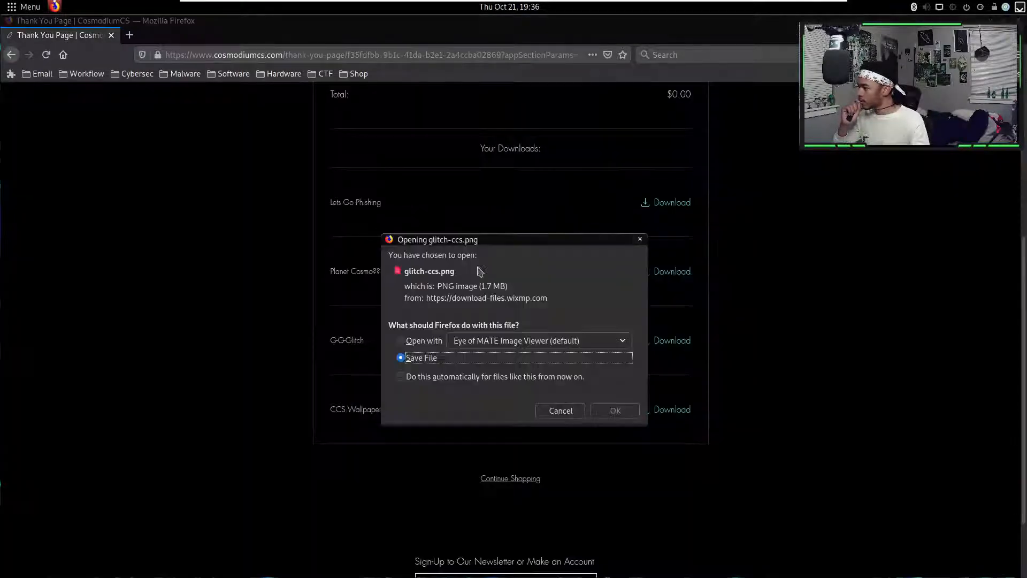
left_click(480, 378)
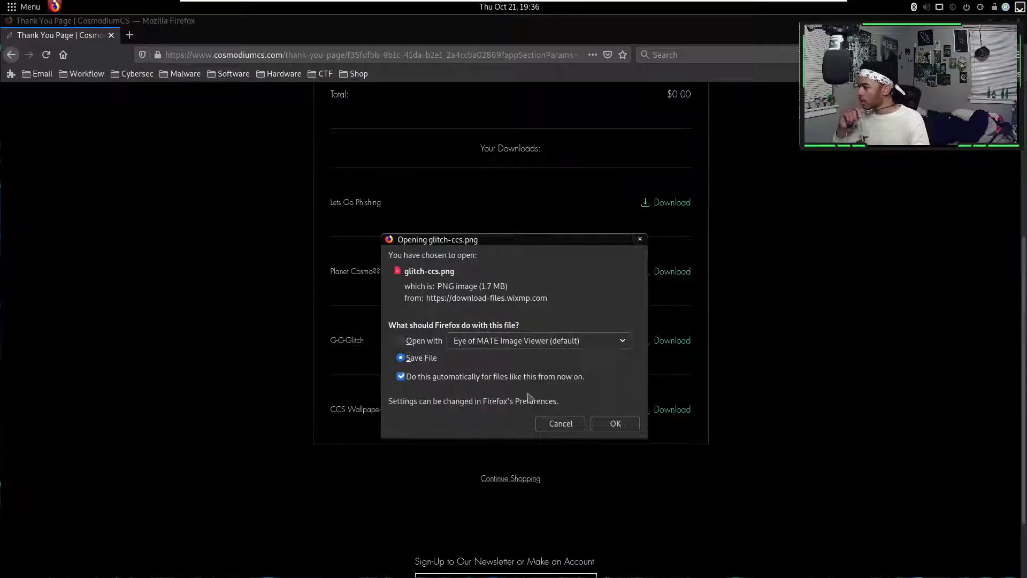
left_click(614, 424)
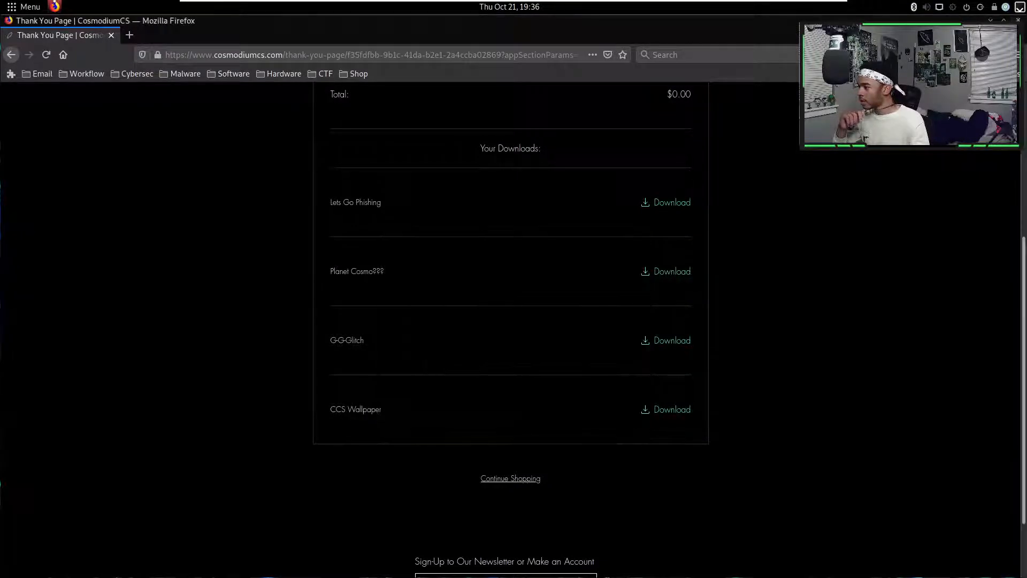
left_click(661, 276)
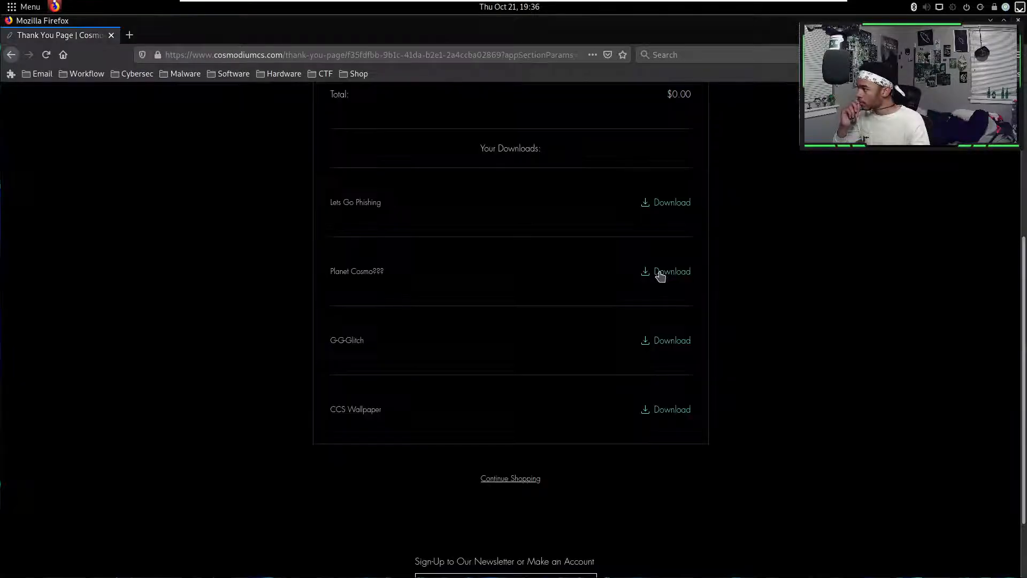
left_click(665, 207)
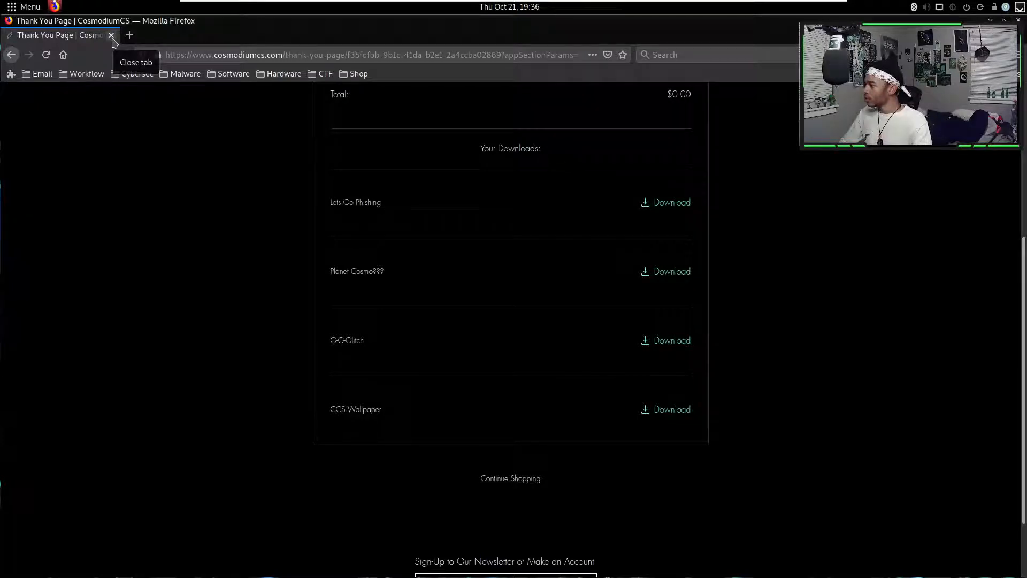
- Check the recent downloads list and close the order page along with Firefox
left_click(903, 54)
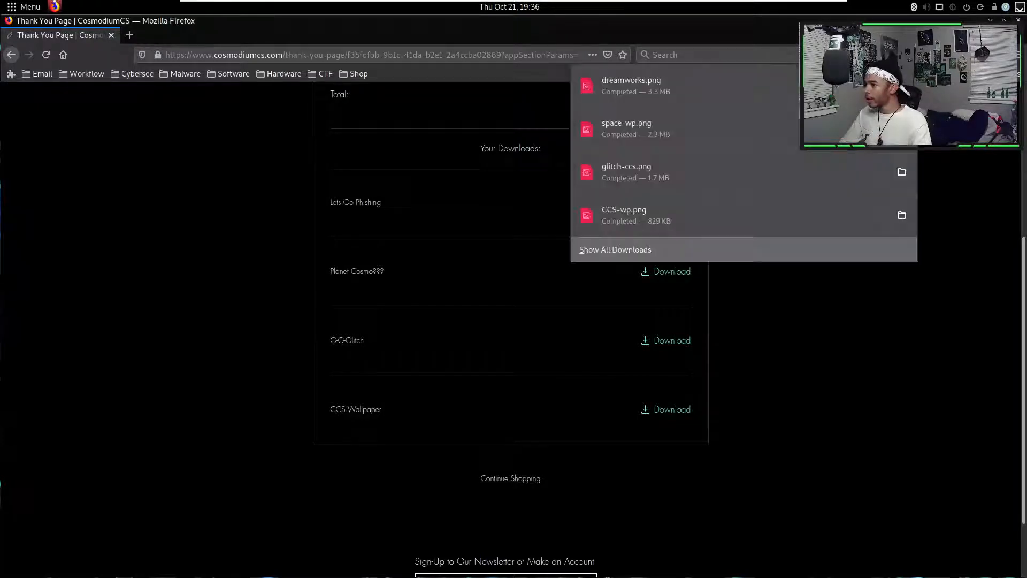
left_click(111, 35)
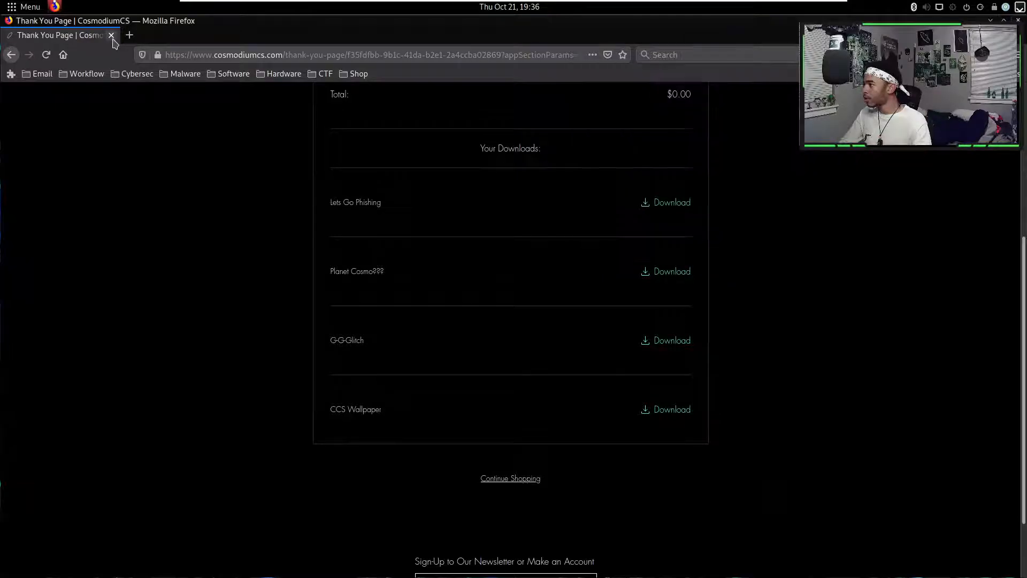
left_click(112, 36)
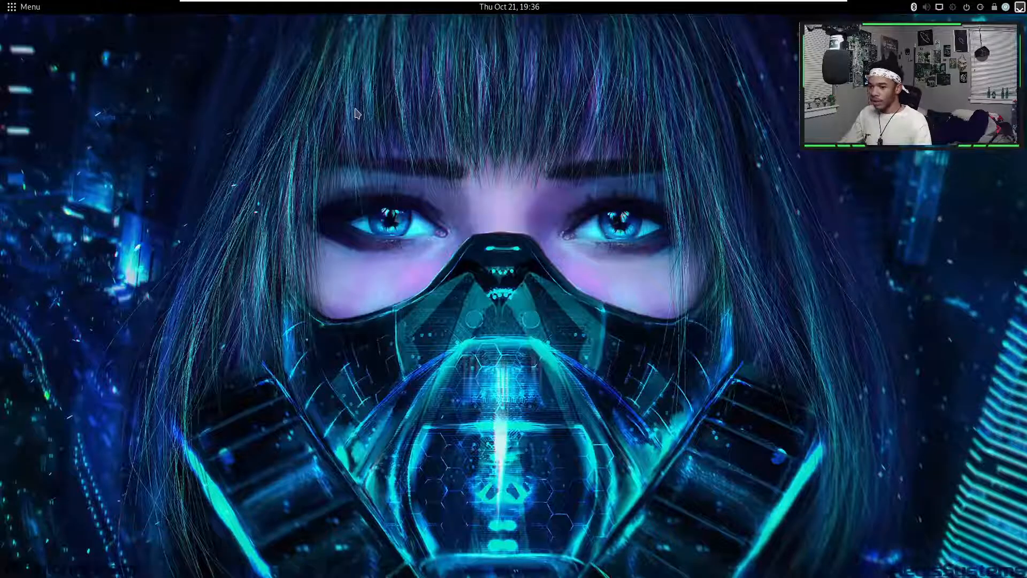
- Open a terminal and list the contents of the Downloads folder and the home folder
key("ctrl+alt+t")
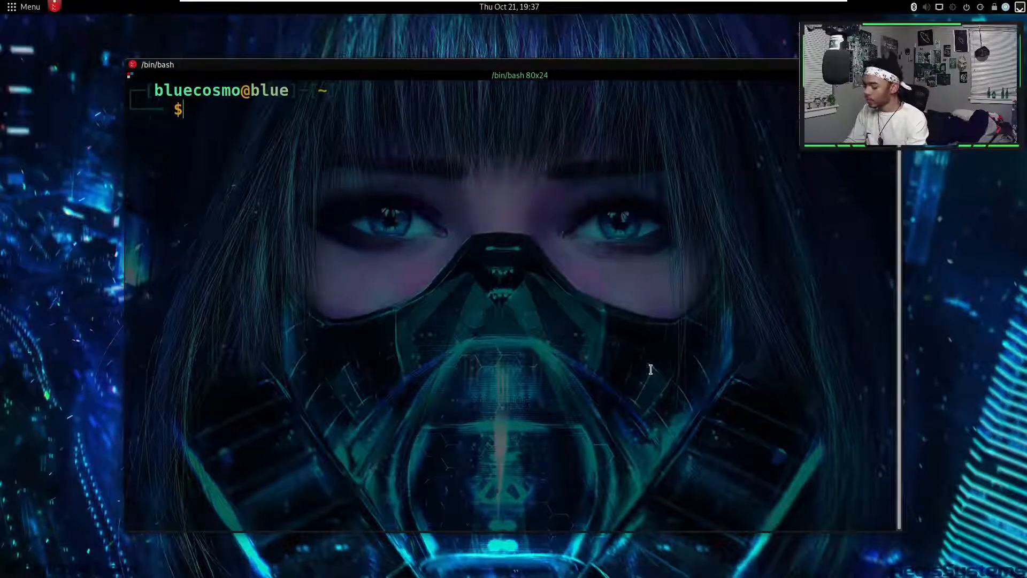
type("ls Down")
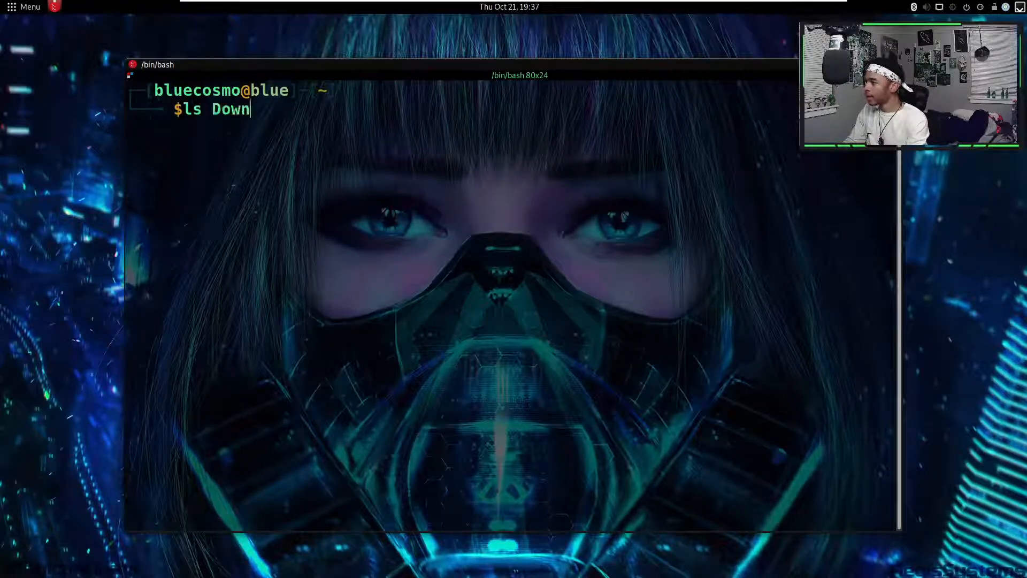
key("Tab")
key("Return")
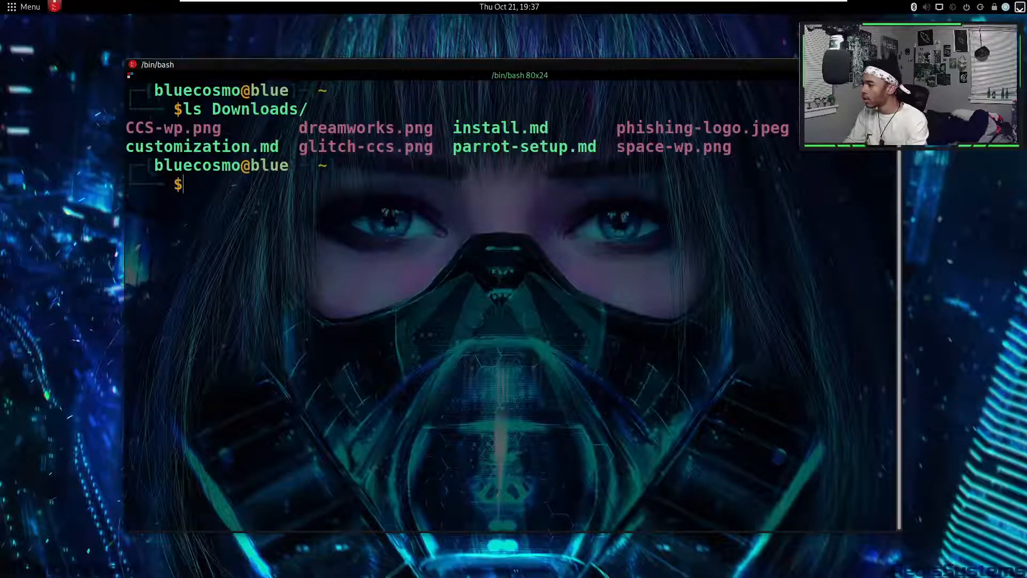
type("ls")
key("Return")
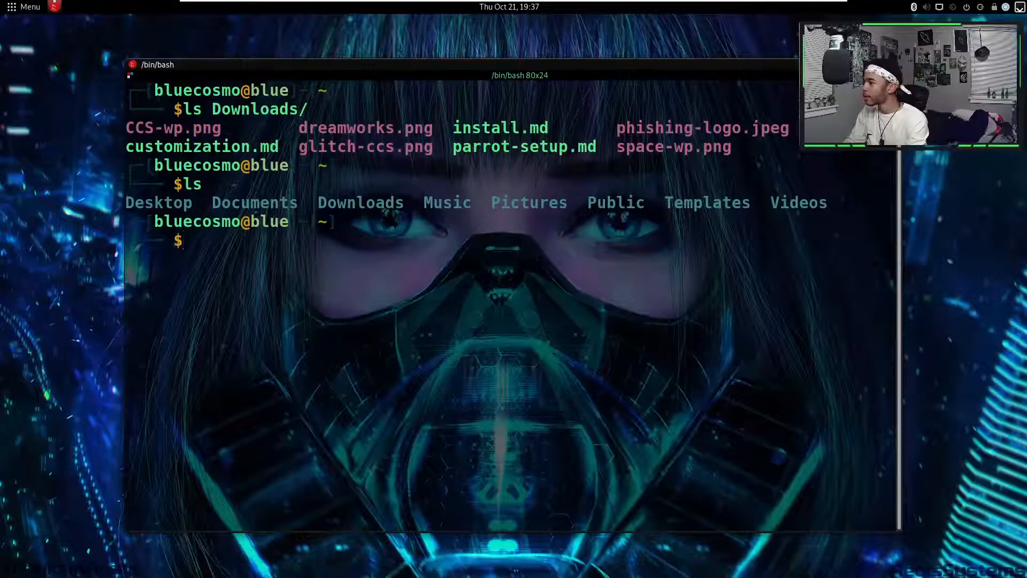
- Move all PNG files from the Downloads folder into the Pictures folder with mv
type("mv Down")
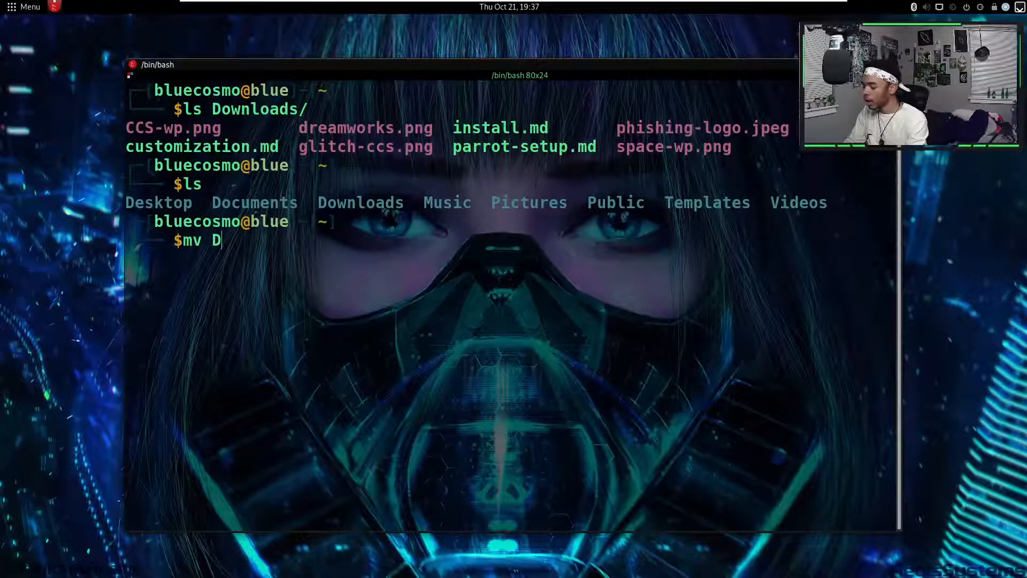
key("Tab")
type("*")
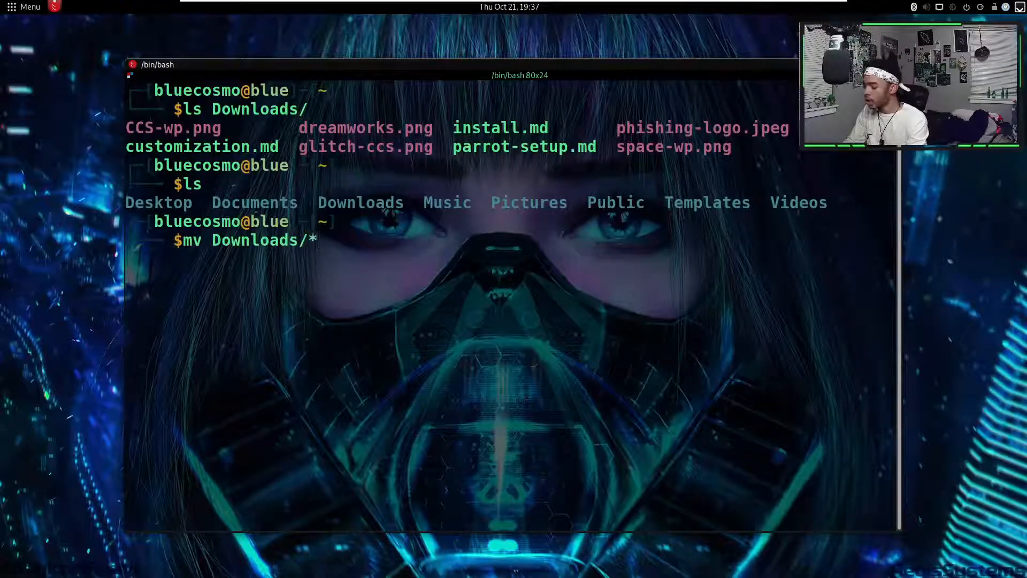
type(".l")
key("BackSpace")
type("p")
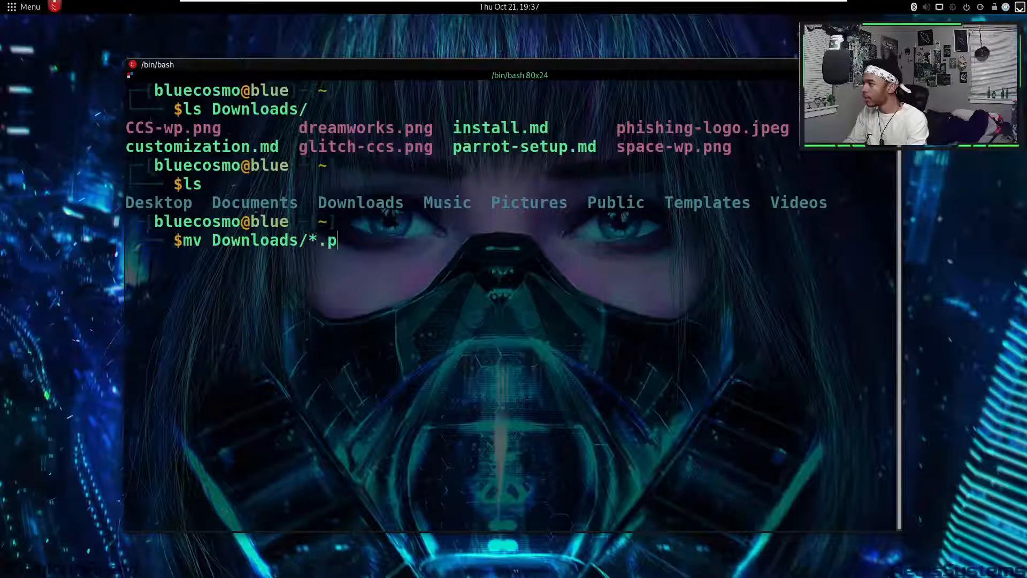
type("ng")
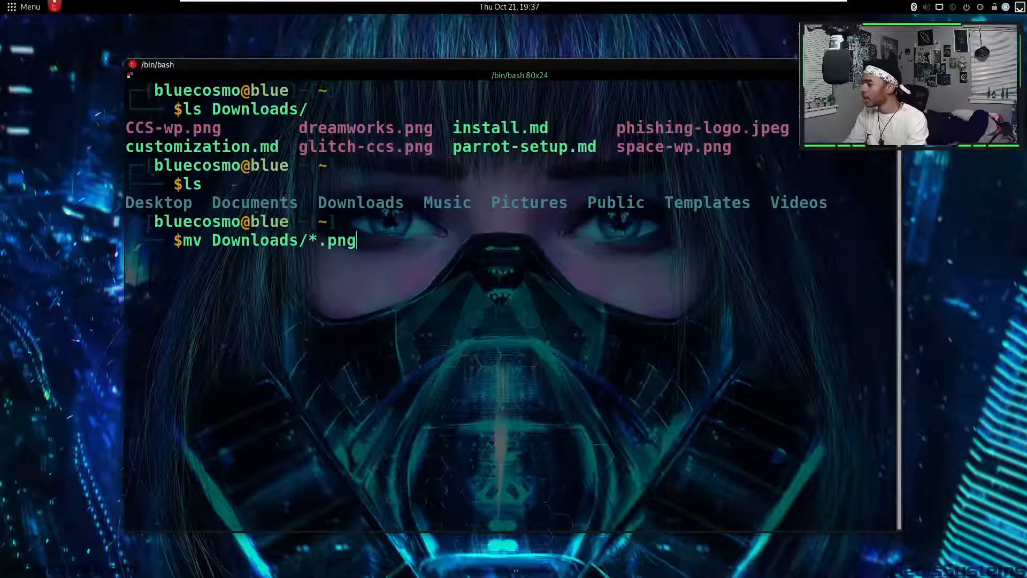
type(" Pic")
key("Tab")
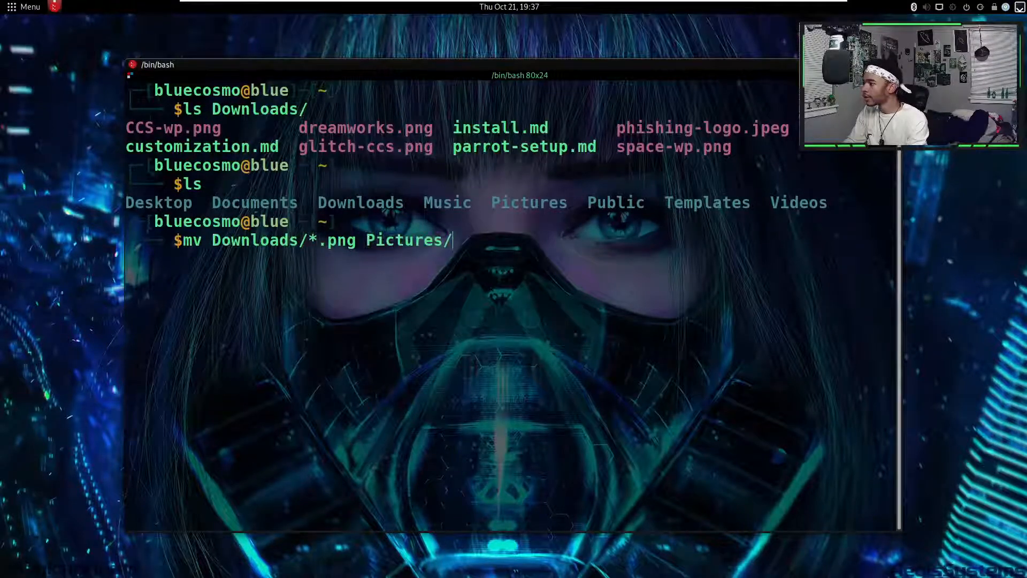
key("Return")
- Change into the Pictures folder, list its files, and exit the terminal
type("cd ")
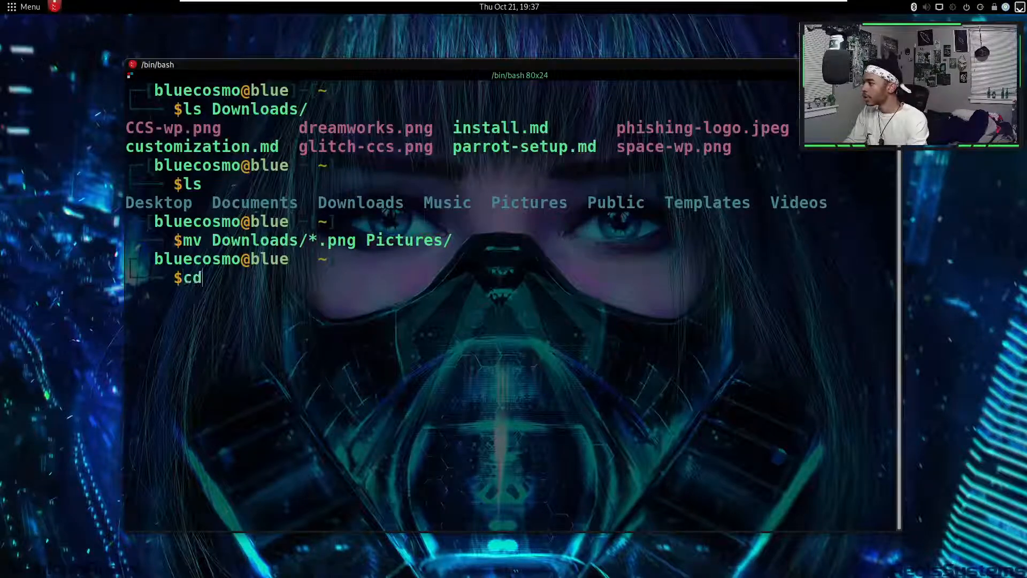
type("Pic")
key("Tab")
key("Return")
type("ls")
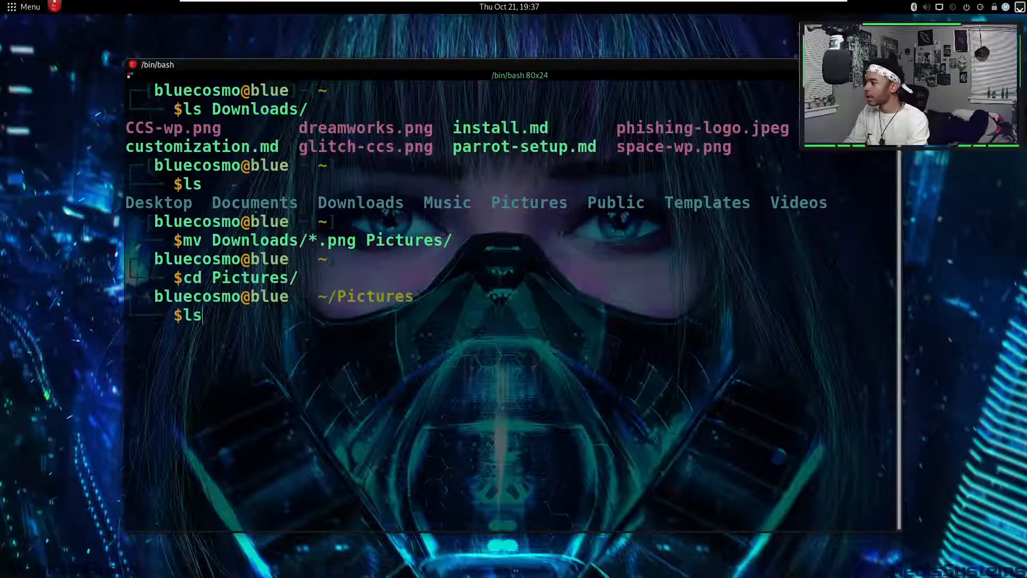
key("Return")
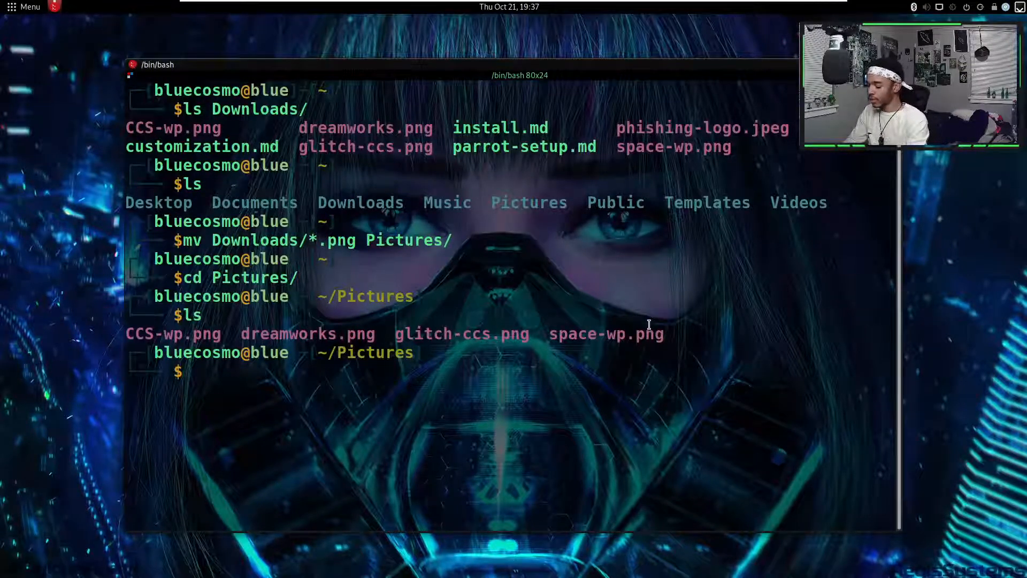
type("a")
key("BackSpace")
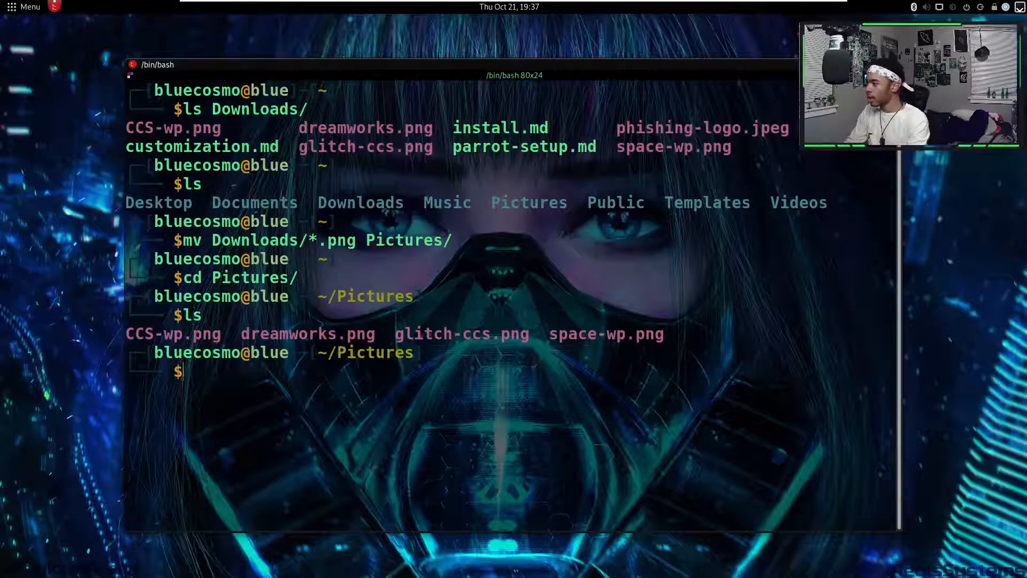
key("ctrl+d")
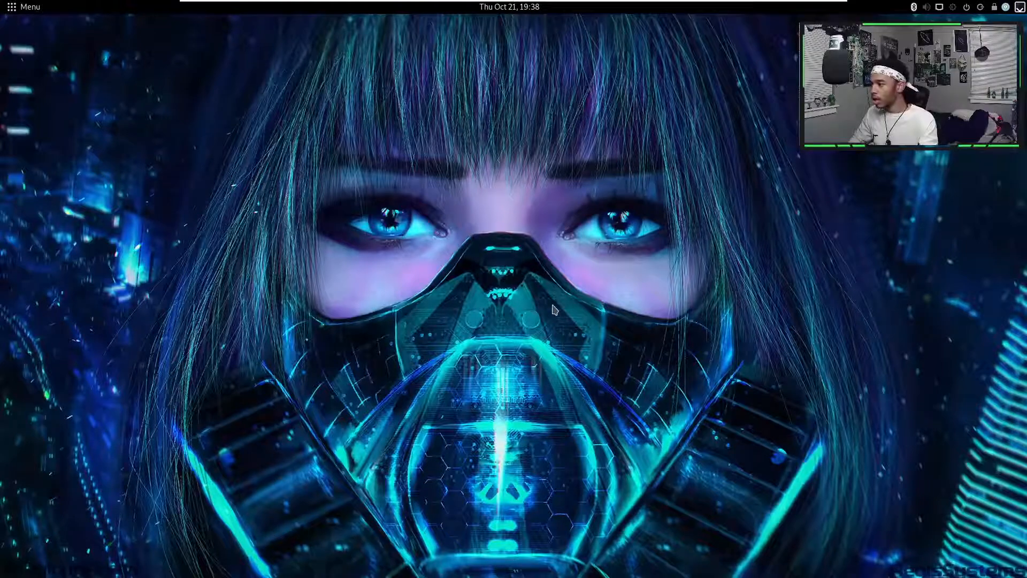
right_click(194, 287)
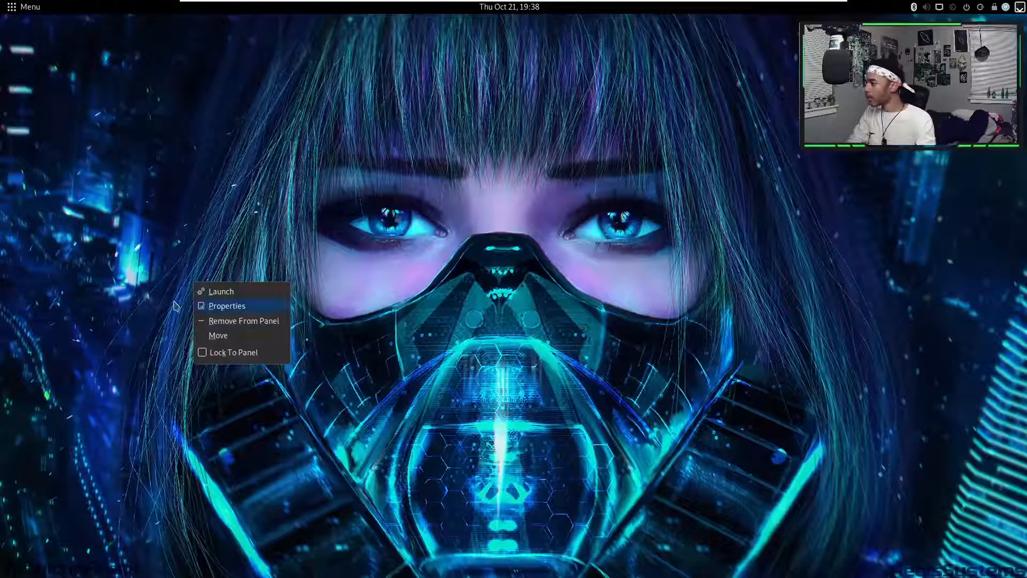
left_click(345, 235)
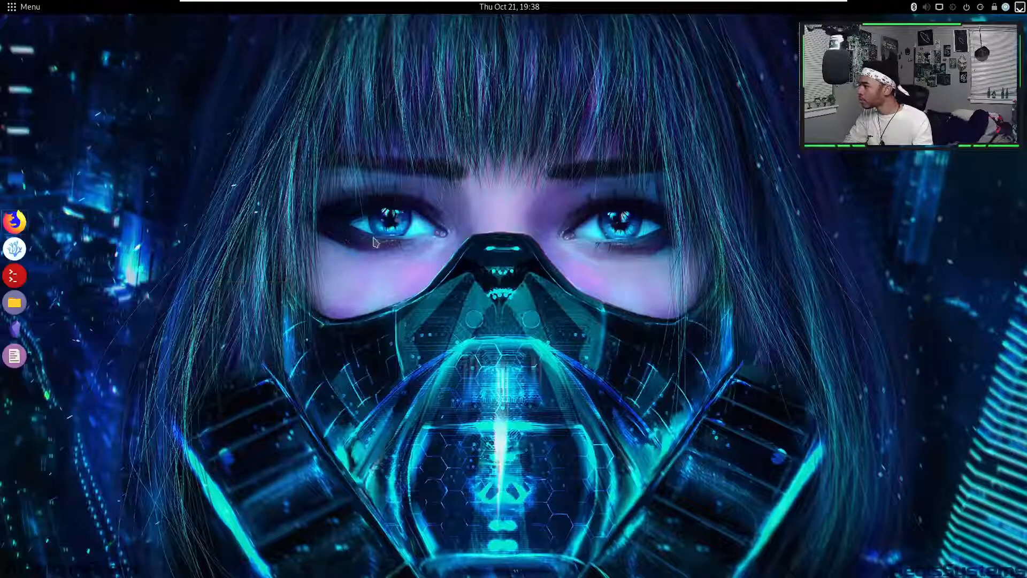
right_click(434, 338)
left_click(479, 294)
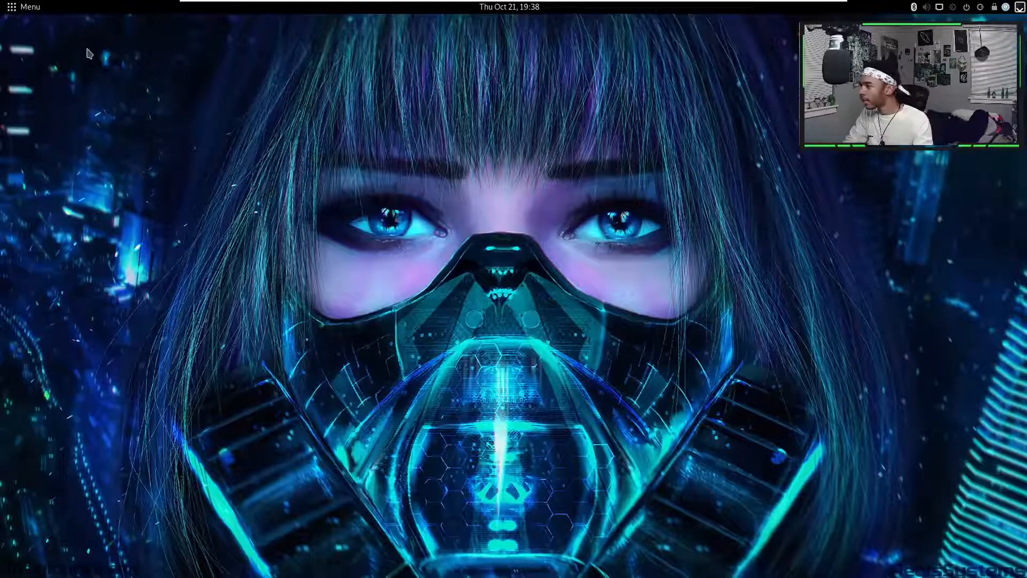
left_click(17, 7)
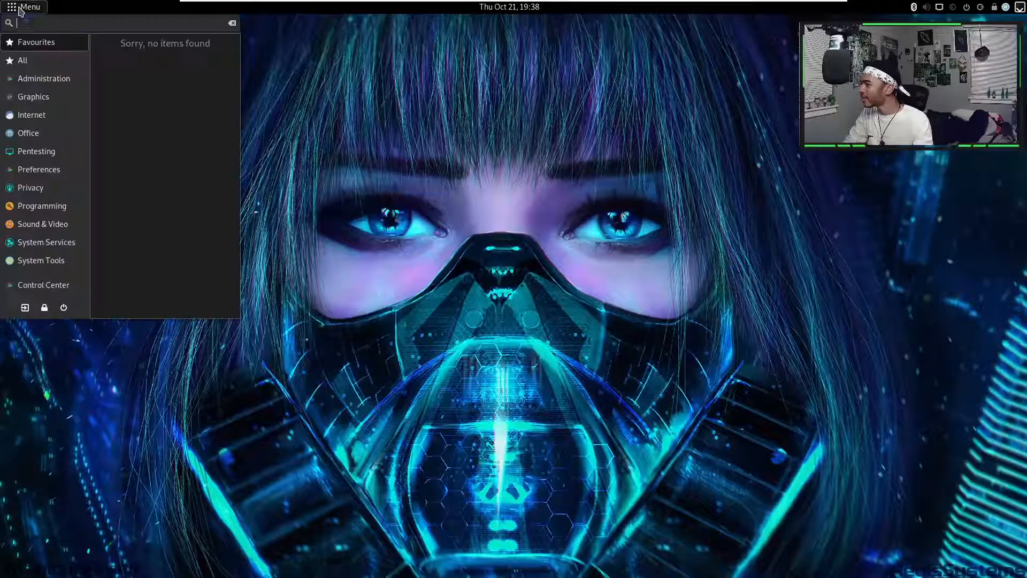
left_click(469, 206)
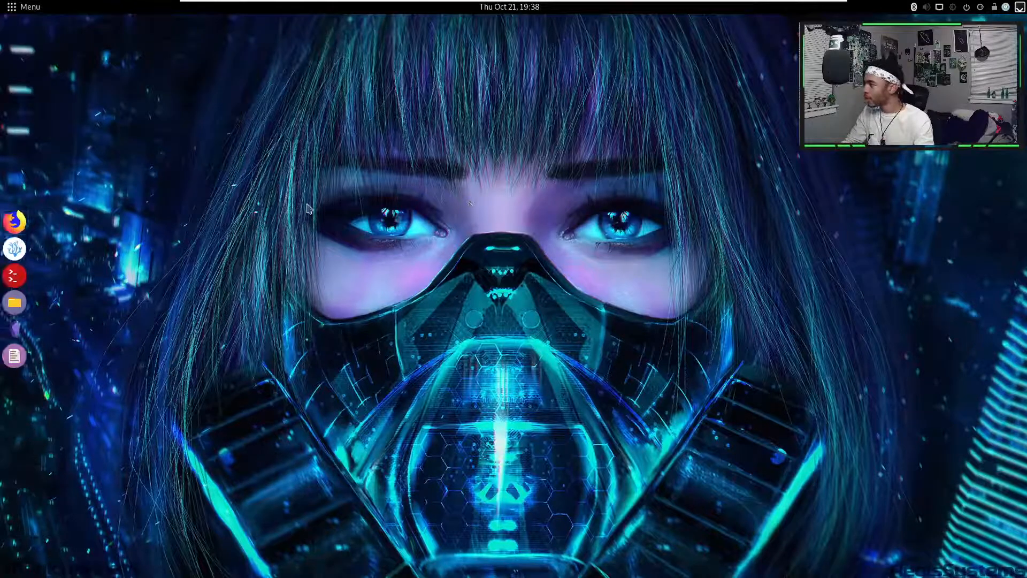
- Open the Background settings of the Appearance preferences through the Control Center
left_click(21, 7)
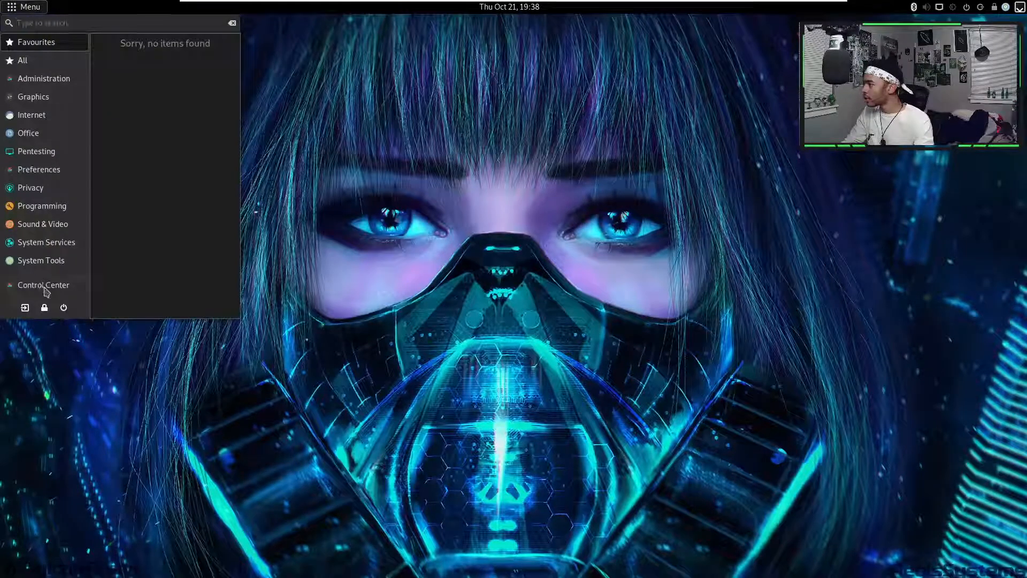
left_click(44, 286)
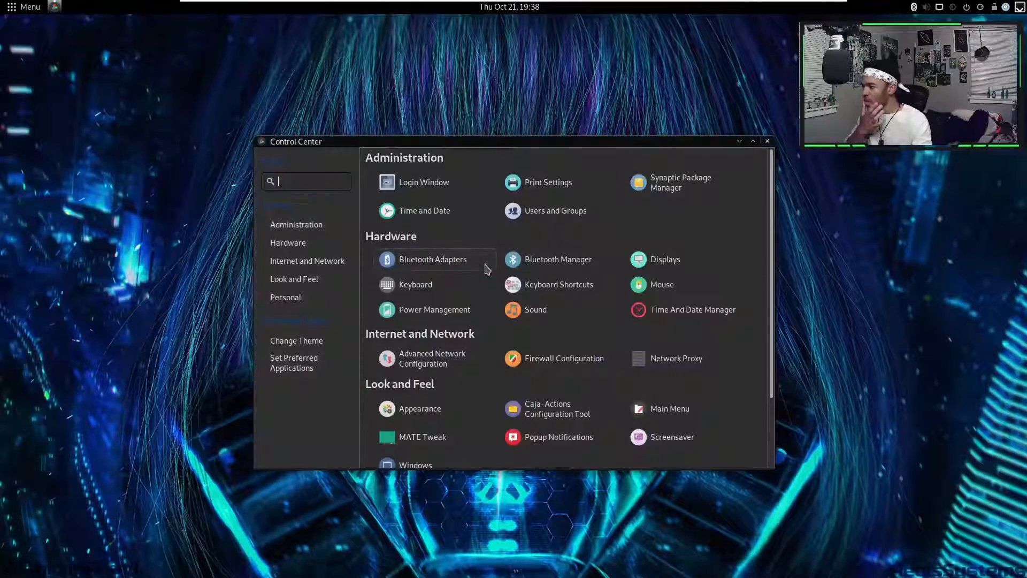
scroll(583, 326, "down", 3)
scroll(637, 300, "up", 3)
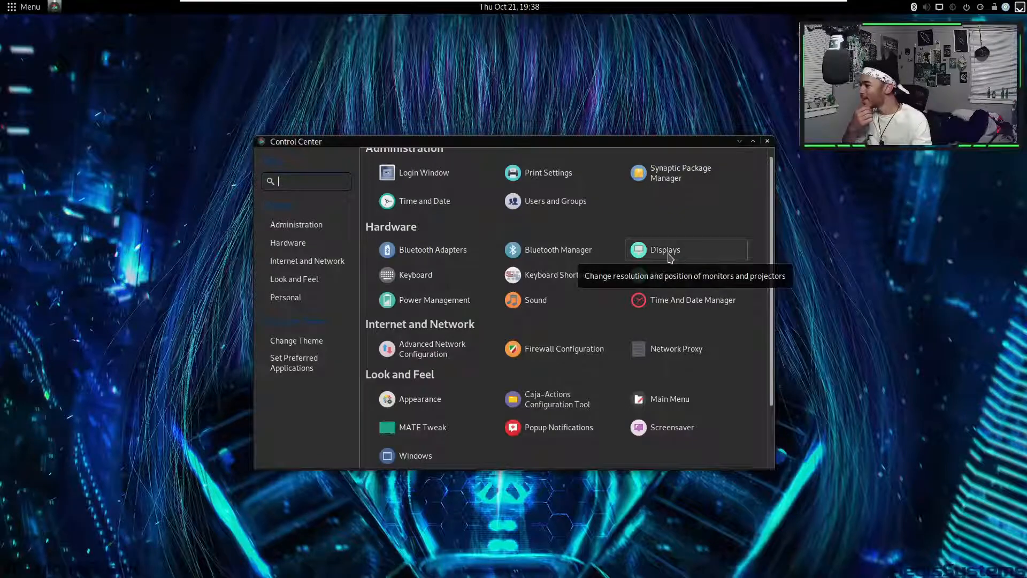
scroll(602, 262, "down", 3)
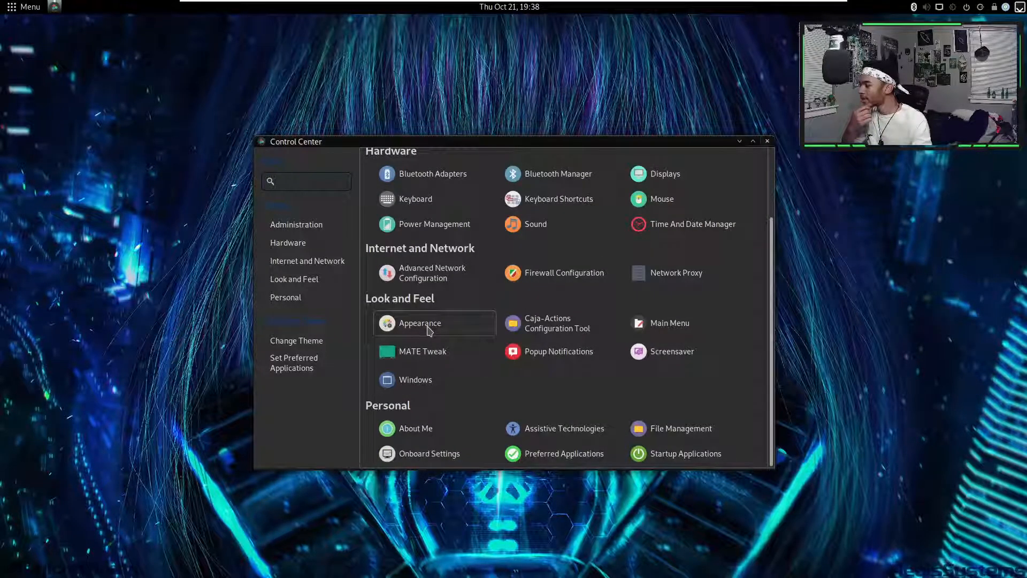
left_click(428, 327)
left_click(396, 158)
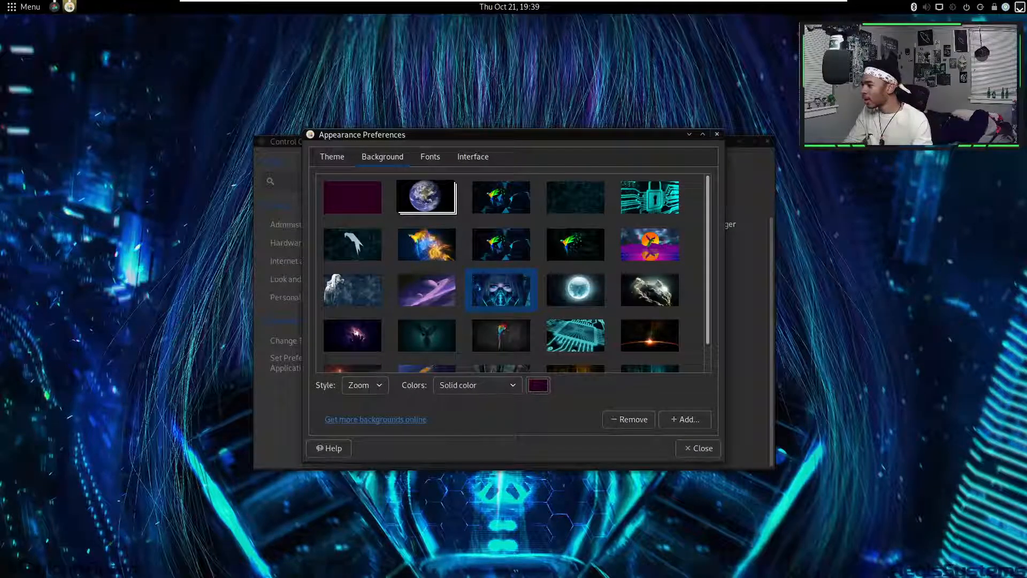
left_click(431, 157)
left_click(383, 157)
scroll(537, 250, "down", 1)
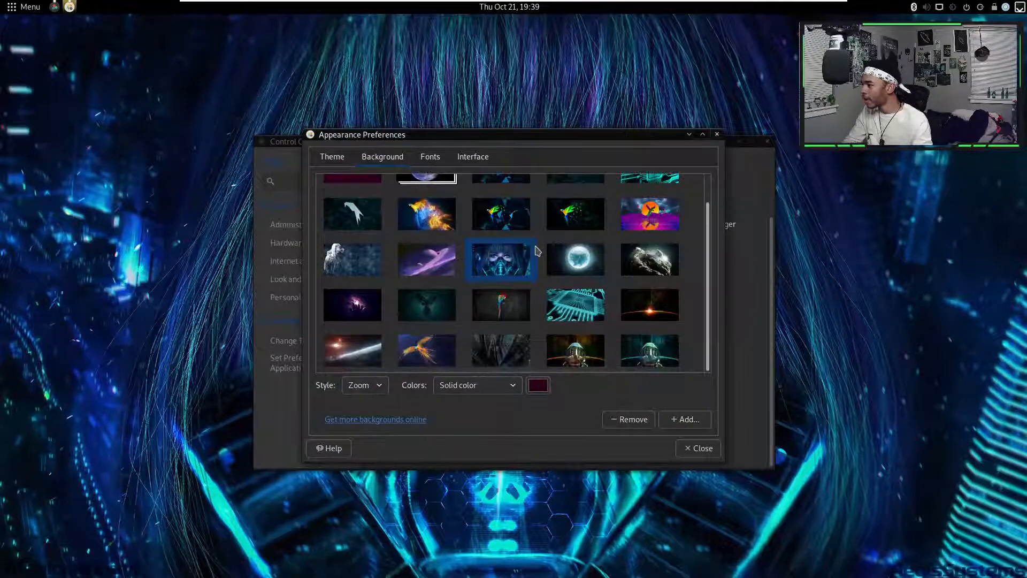
left_click(454, 389)
left_click(571, 405)
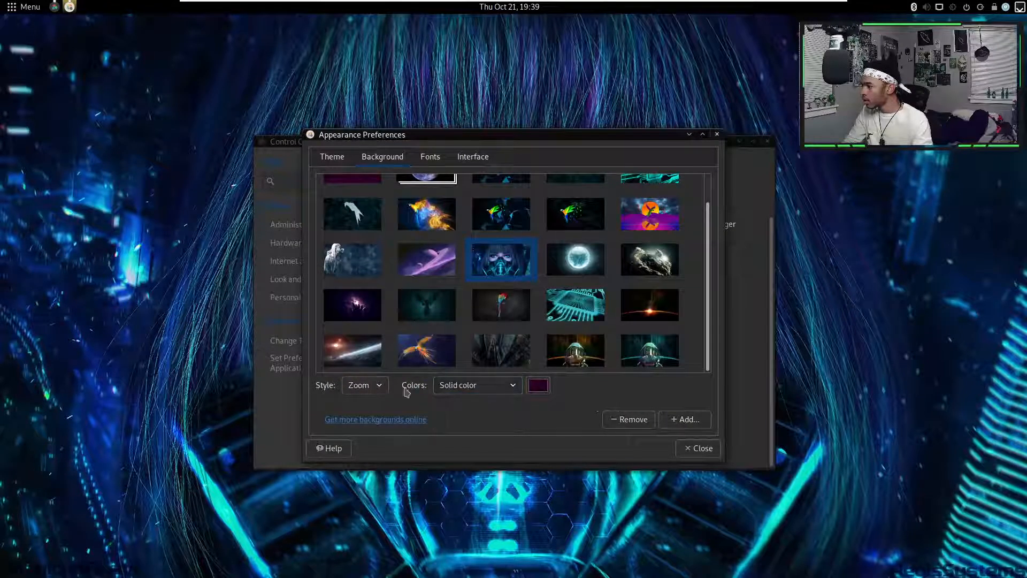
- Add all four PNG wallpapers from the Pictures folder to the backgrounds and close the Control Center window
left_click(684, 419)
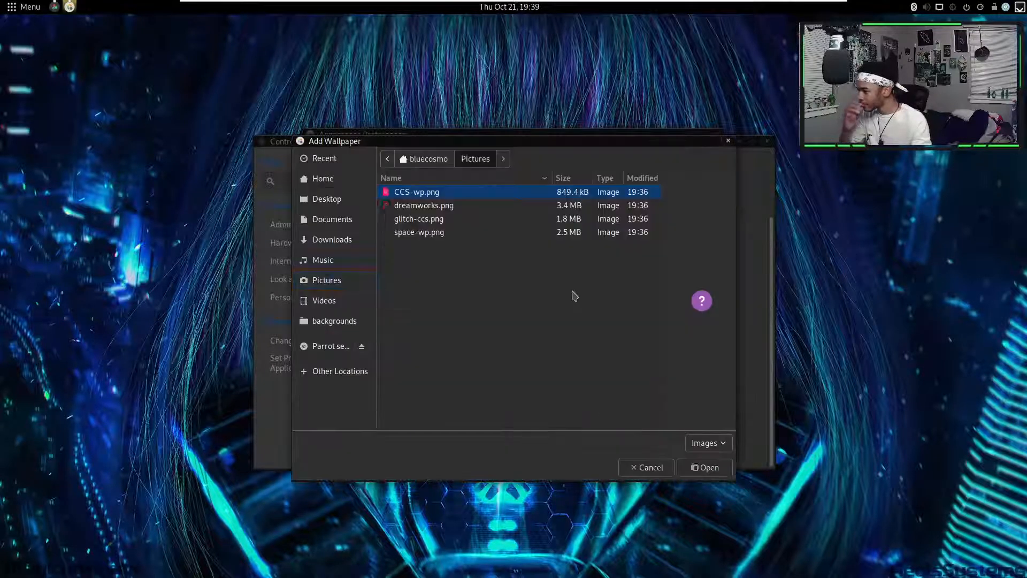
left_click_drag(457, 298, 452, 192)
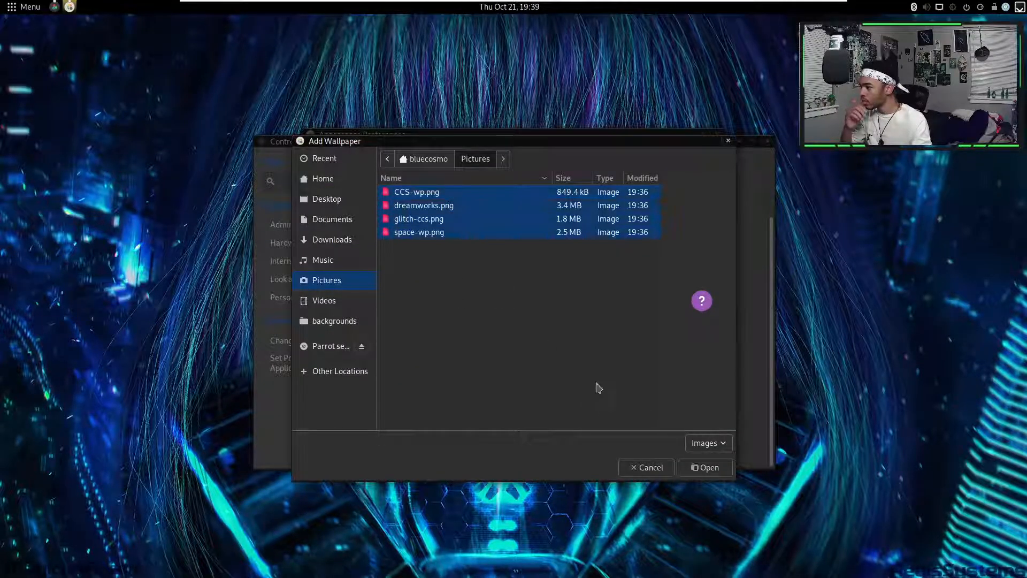
left_click(698, 474)
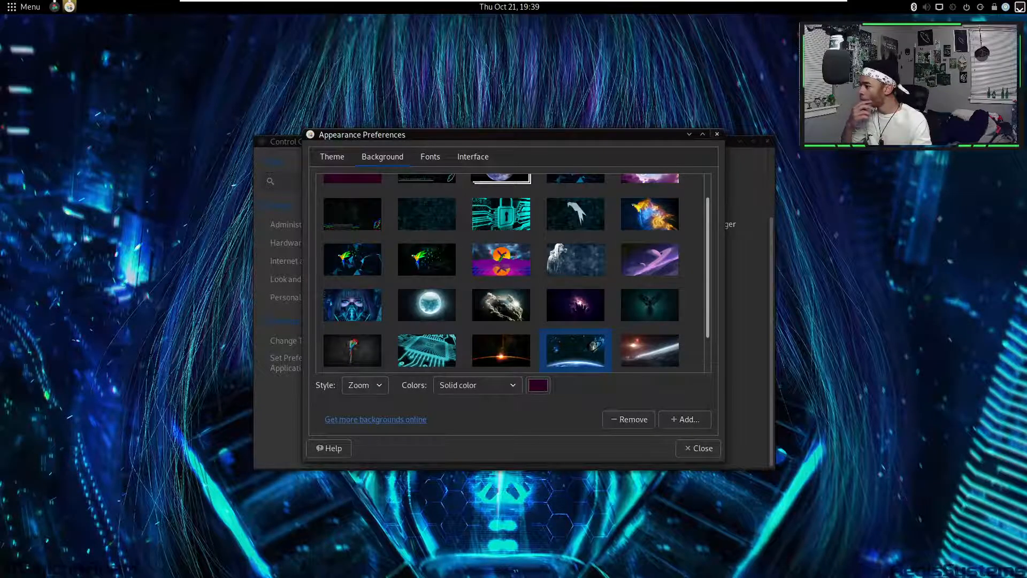
scroll(554, 248, "up", 1)
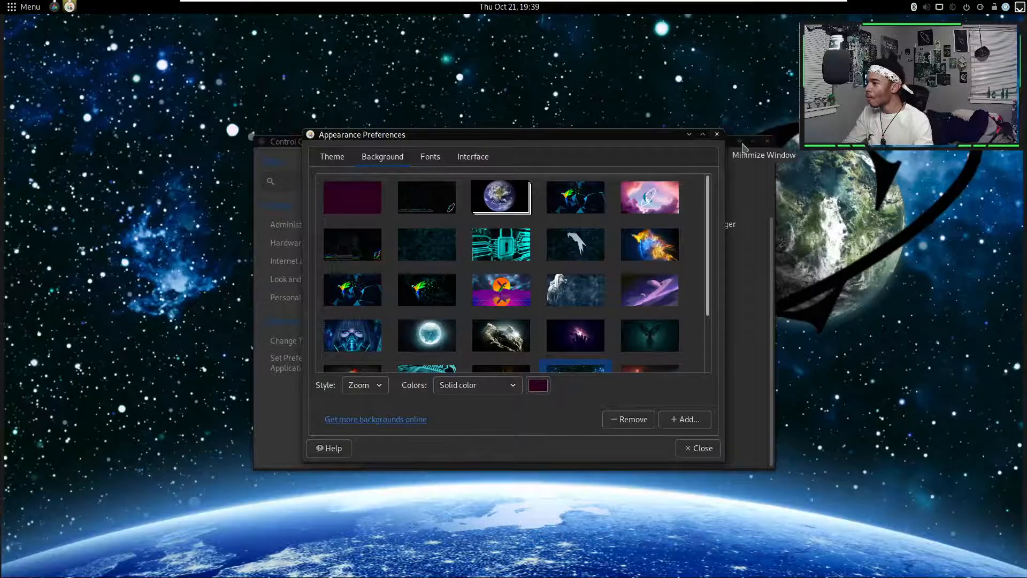
left_click(767, 142)
left_click_drag(648, 138, 653, 171)
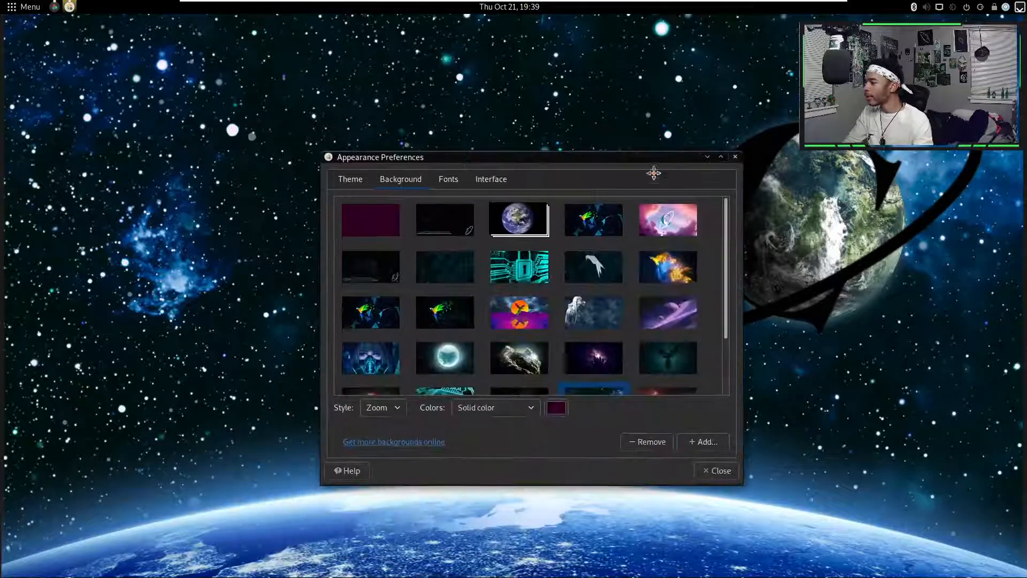
- Try the Scale and Stretch styles for the desktop background and set the style back to Zoom
left_click(383, 412)
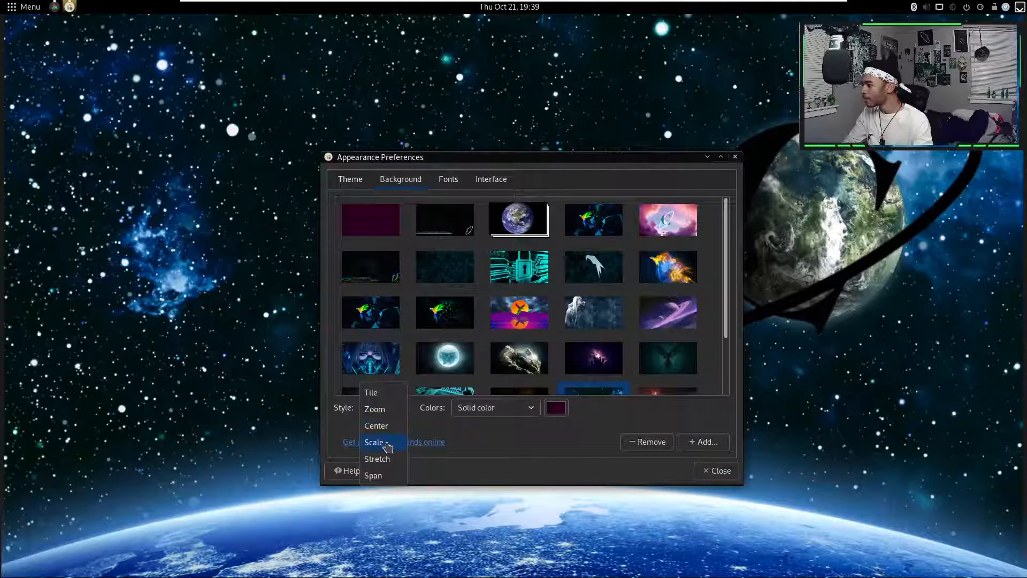
left_click(382, 442)
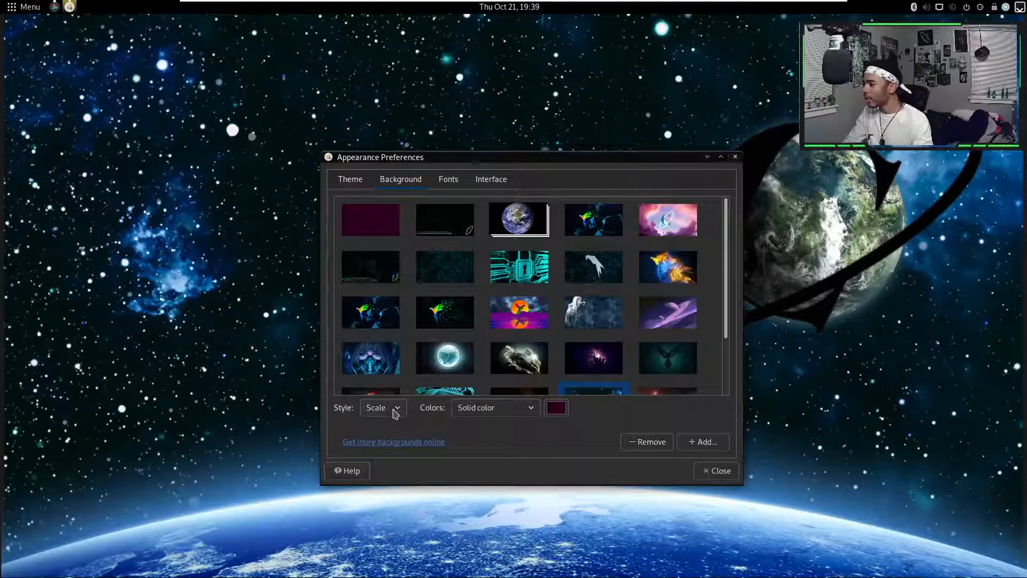
left_click(396, 413)
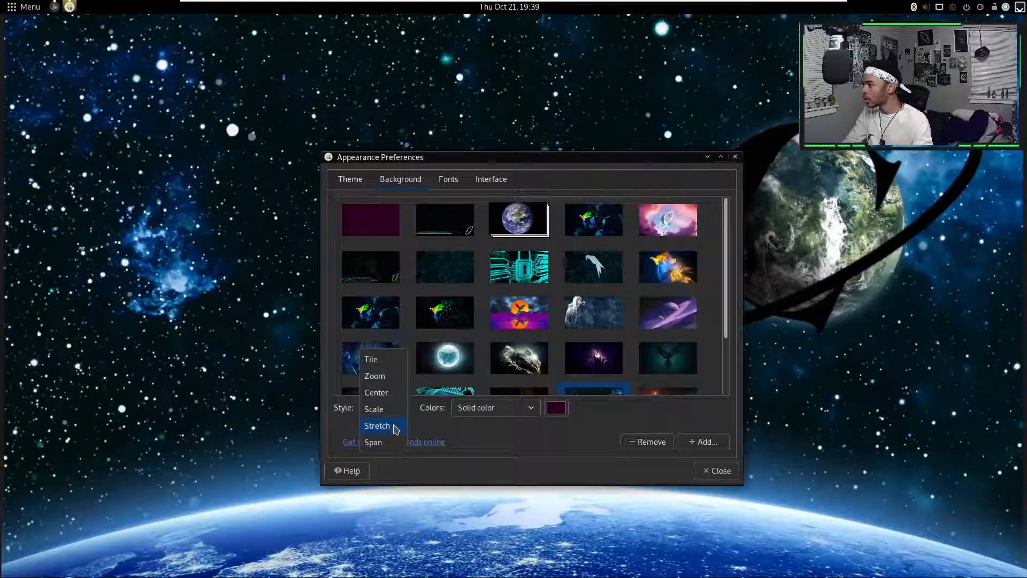
left_click(395, 427)
left_click(398, 415)
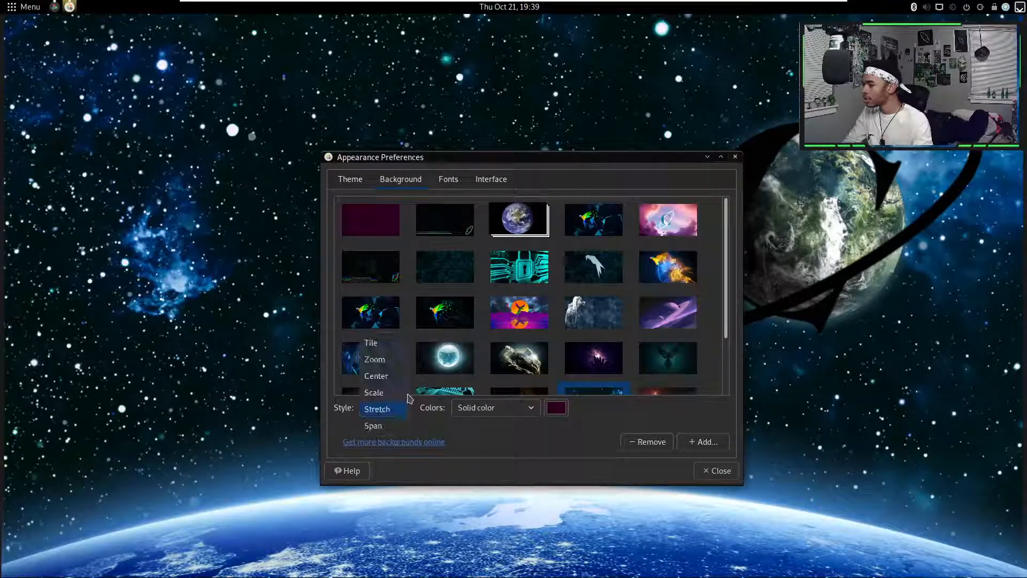
left_click(393, 365)
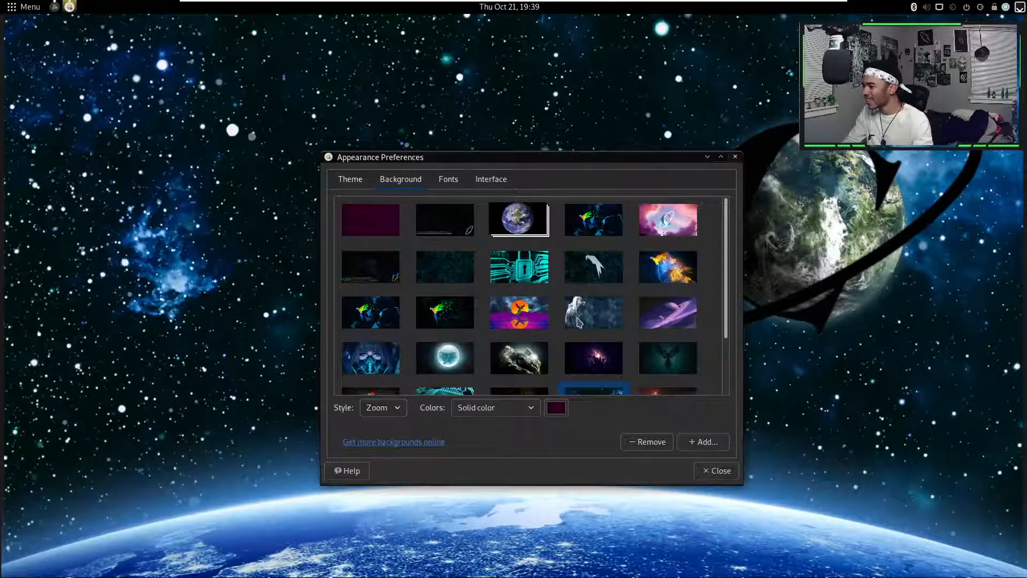
- Try the glitch-style CosmodiumCS wallpaper and the pink cloud wallpaper as the desktop background
mouse_move(588, 328)
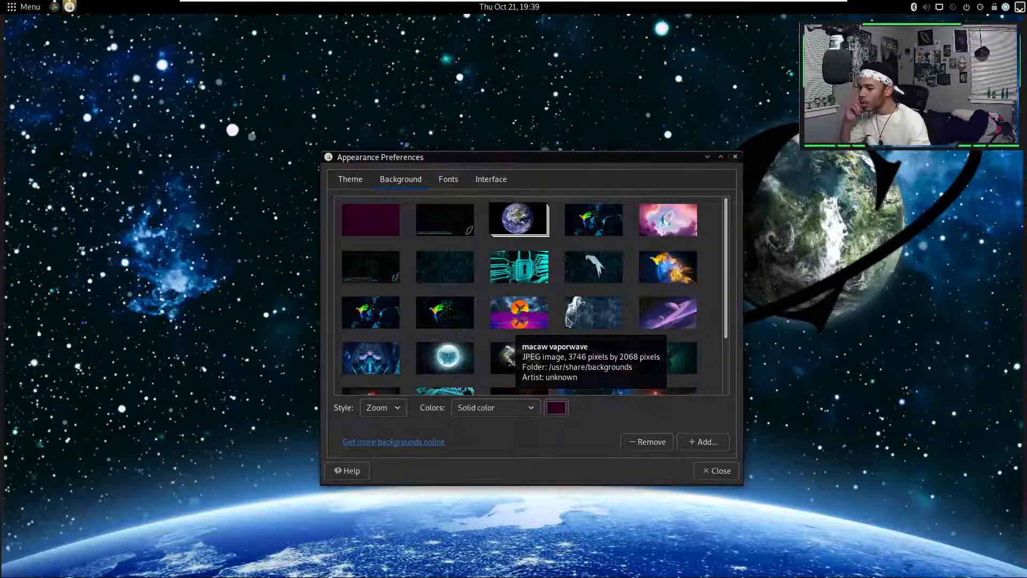
scroll(604, 365, "down", 3)
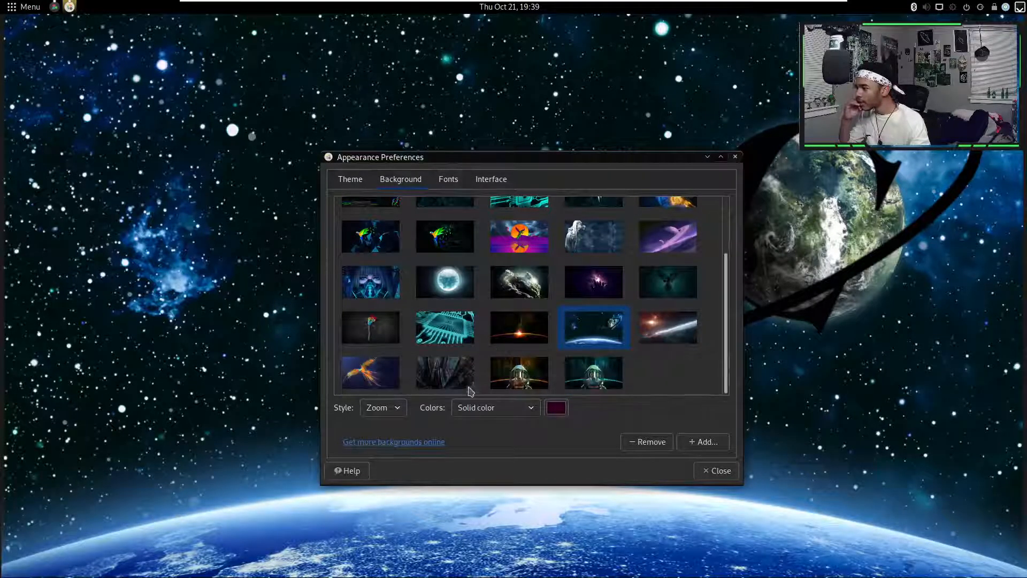
scroll(621, 346, "up", 4)
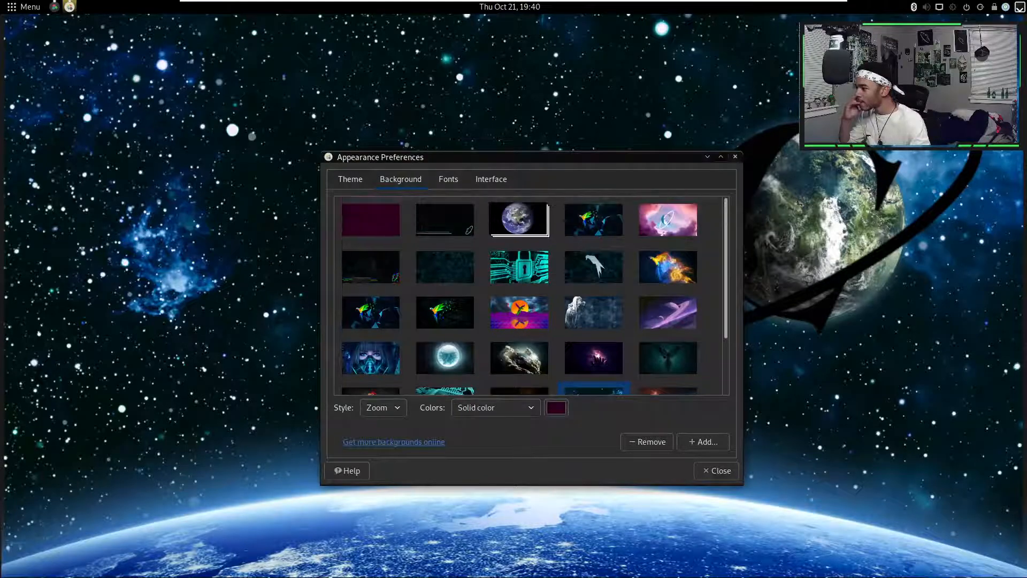
left_click(383, 275)
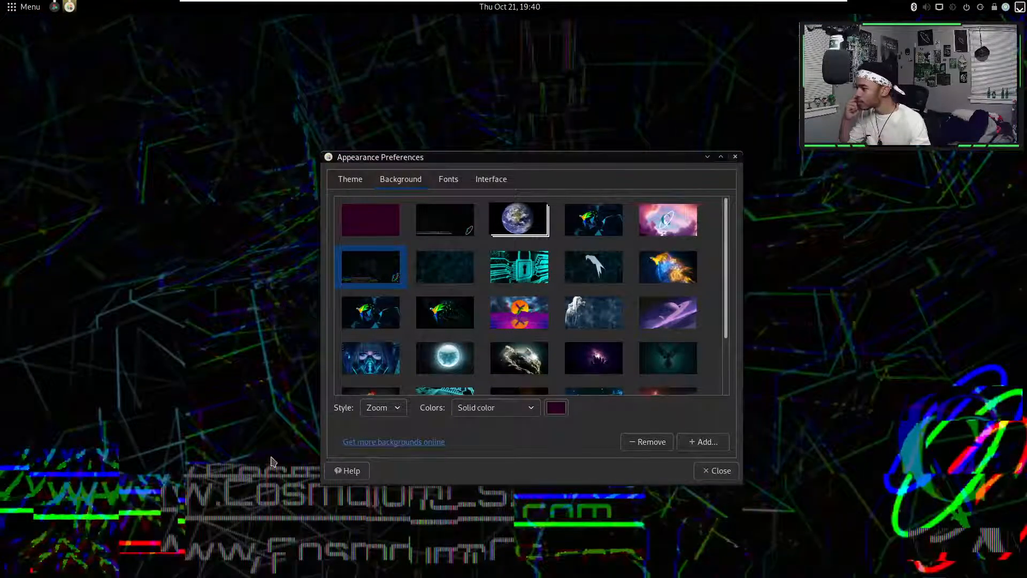
left_click(662, 228)
scroll(540, 313, "down", 3)
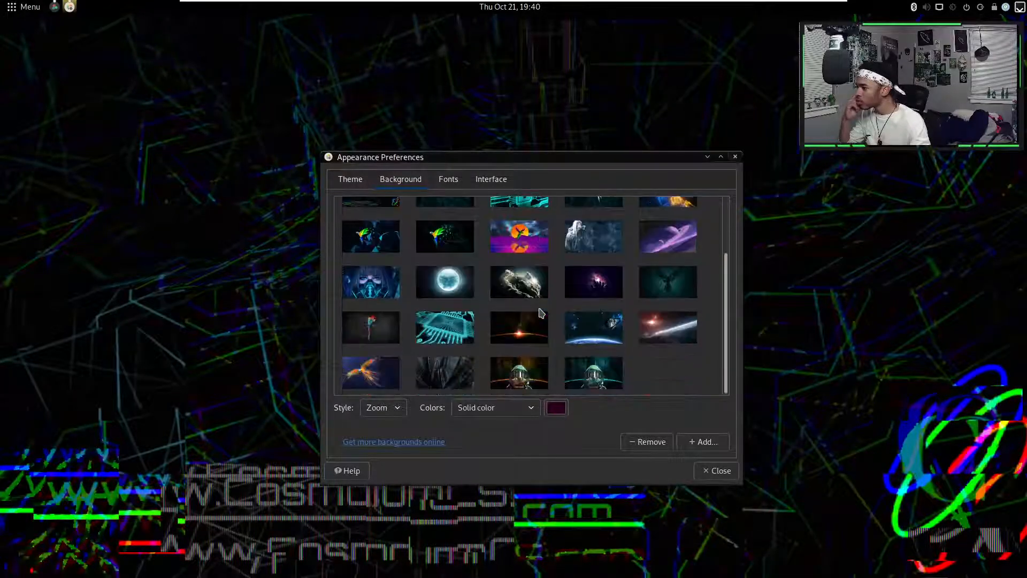
scroll(583, 347, "up", 3)
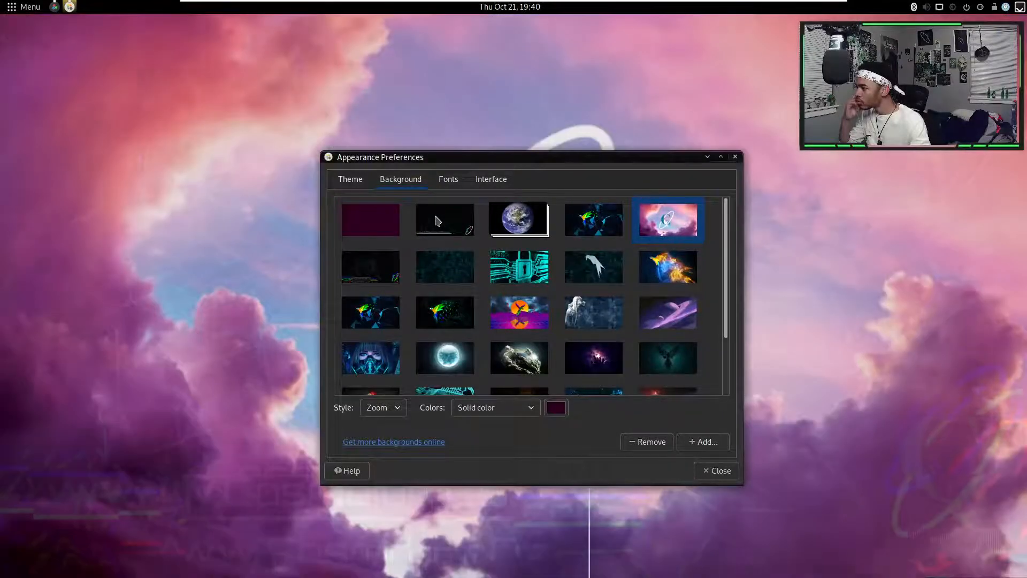
- Apply the dark CosmodiumCS wallpaper with the teal logo and move the Appearance Preferences window aside to view it
left_click(437, 220)
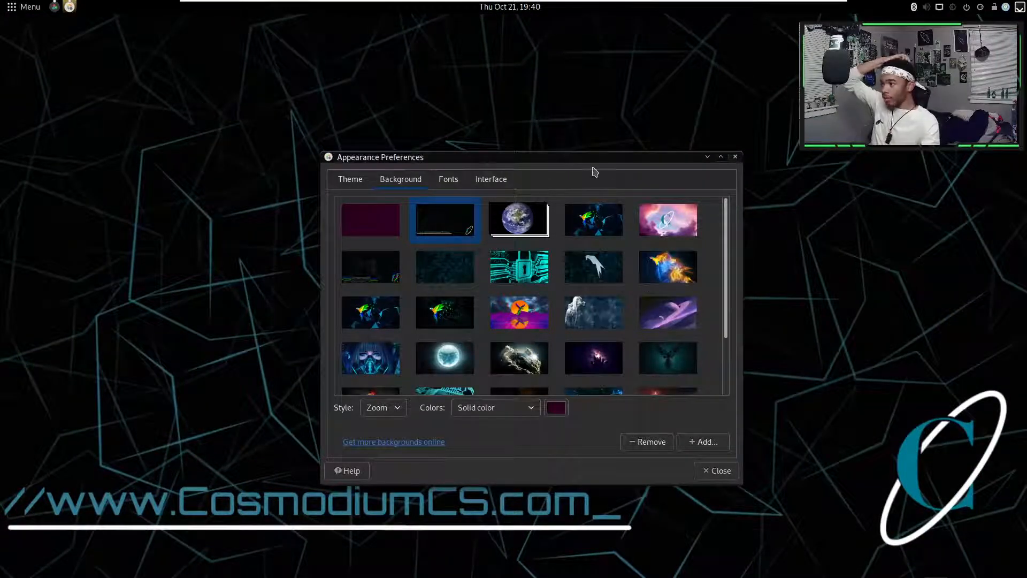
left_click_drag(597, 170, 1024, 360)
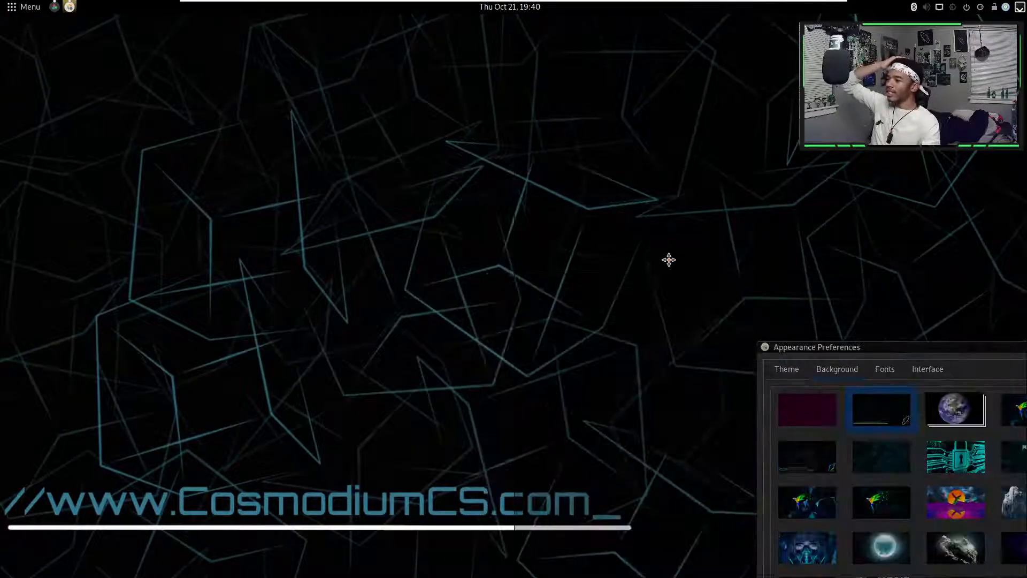
left_click_drag(463, 293, 200, 240)
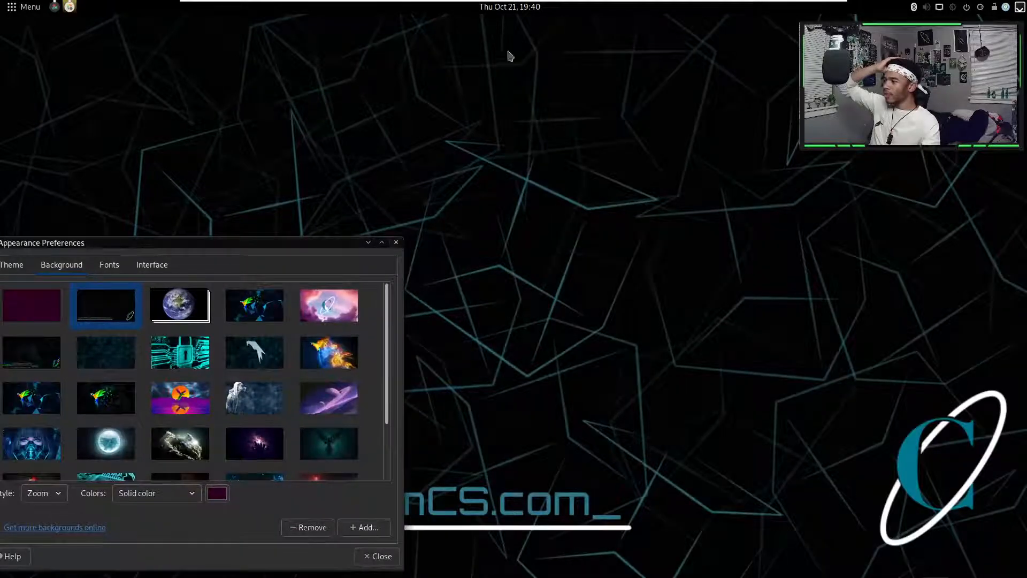
- Switch the ParrotOS virtual machine in VMware Player to a multi-monitor layout
mouse_move(519, 7)
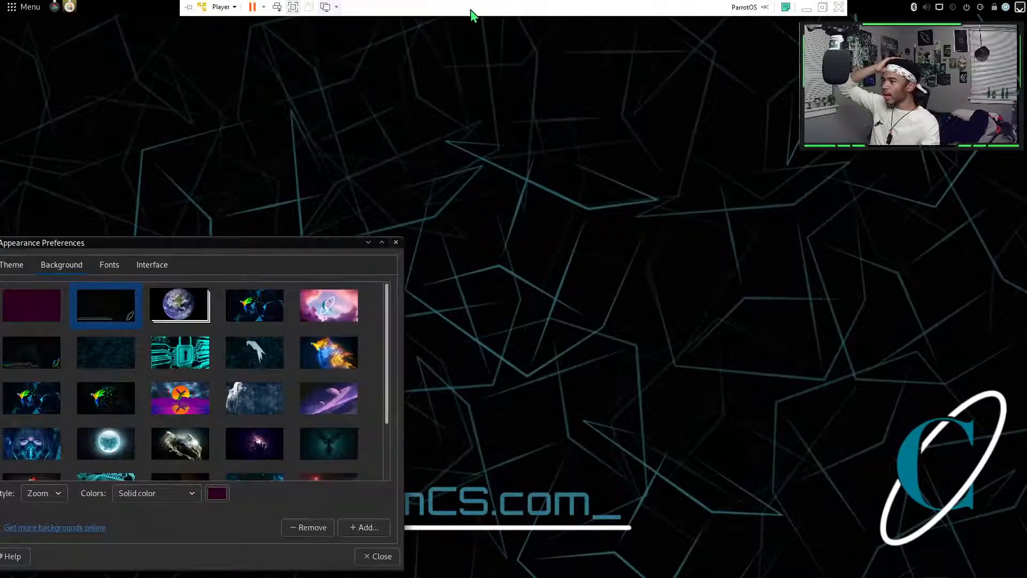
left_click(326, 7)
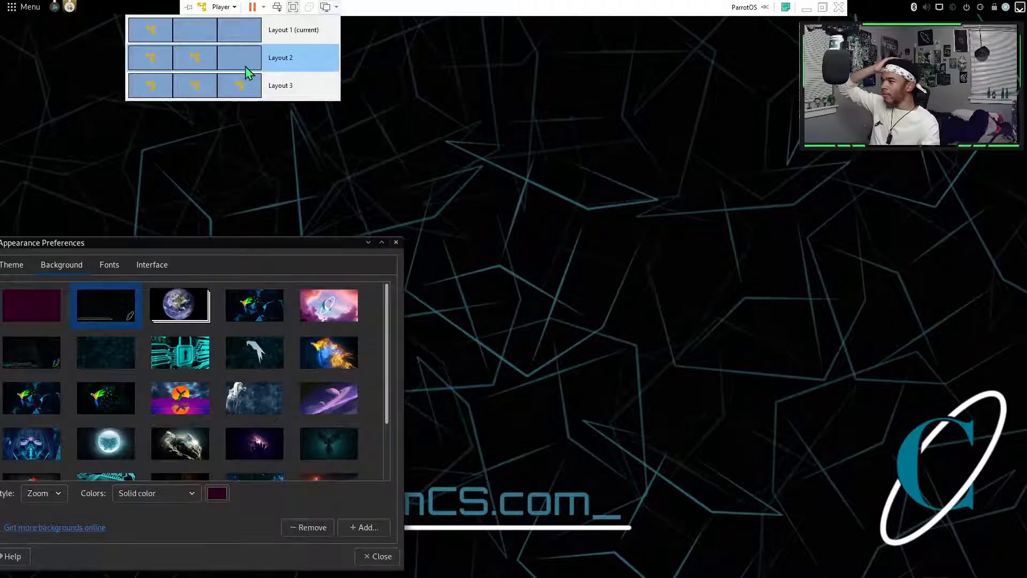
left_click(287, 76)
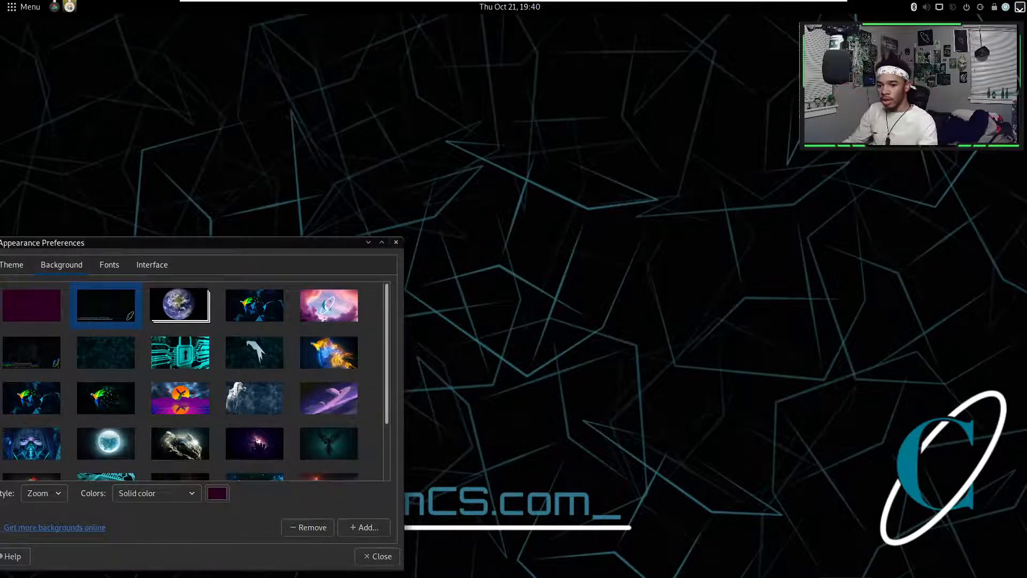
key("alt+Tab")
key("alt+Tab")
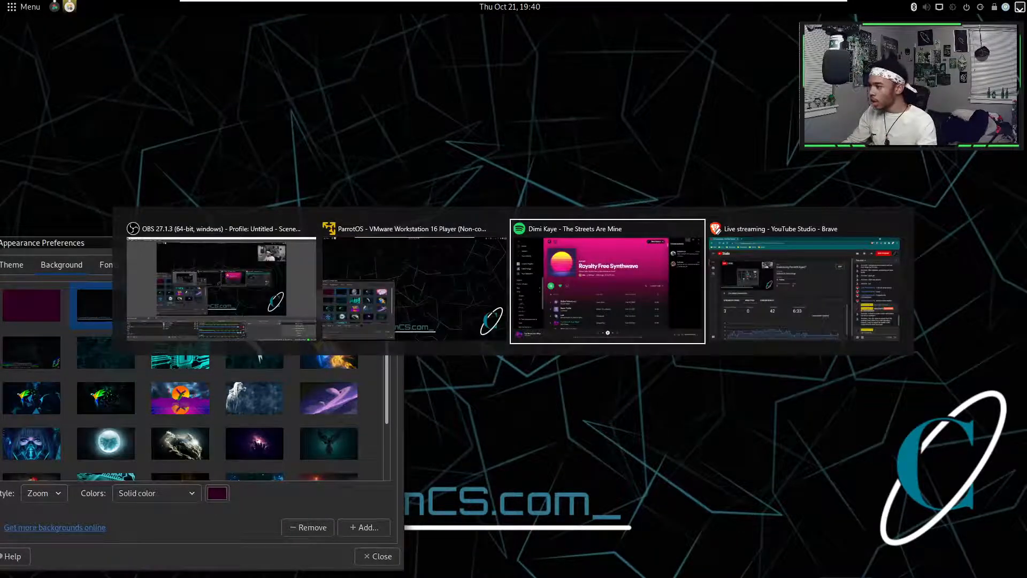
key("alt+shift+Tab")
key("alt+Tab")
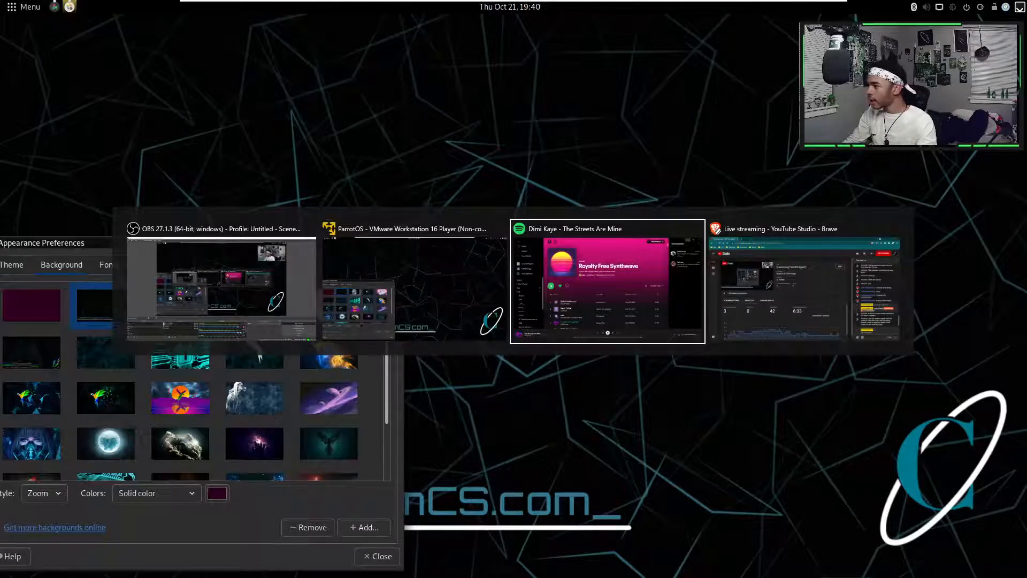
key("alt+Tab")
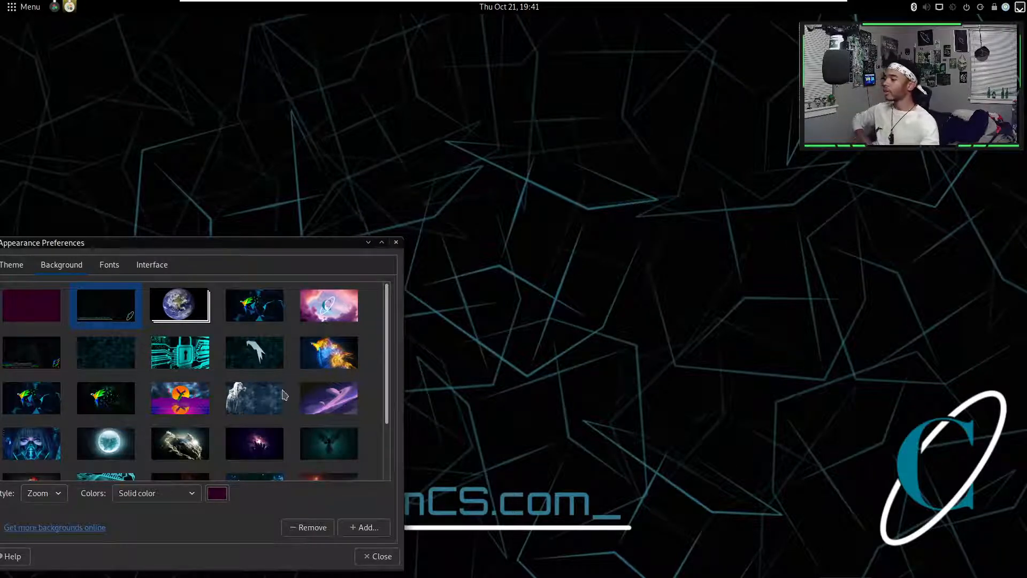
- Move the Appearance Preferences window off this screen and apply the Earth-from-space wallpaper with the black ringed logo
left_click_drag(262, 244, 453, 187)
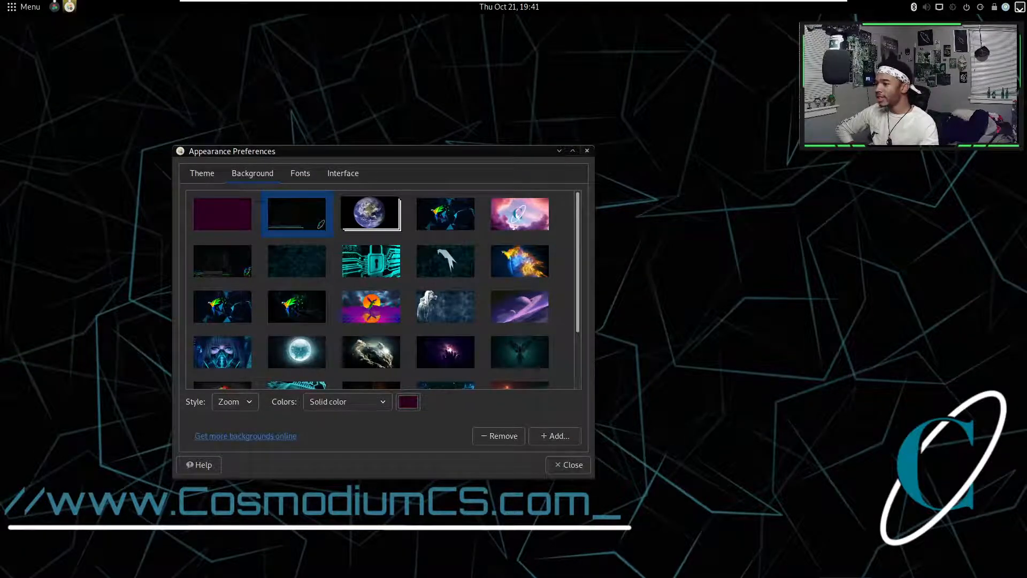
left_click_drag(443, 151, 1026, 171)
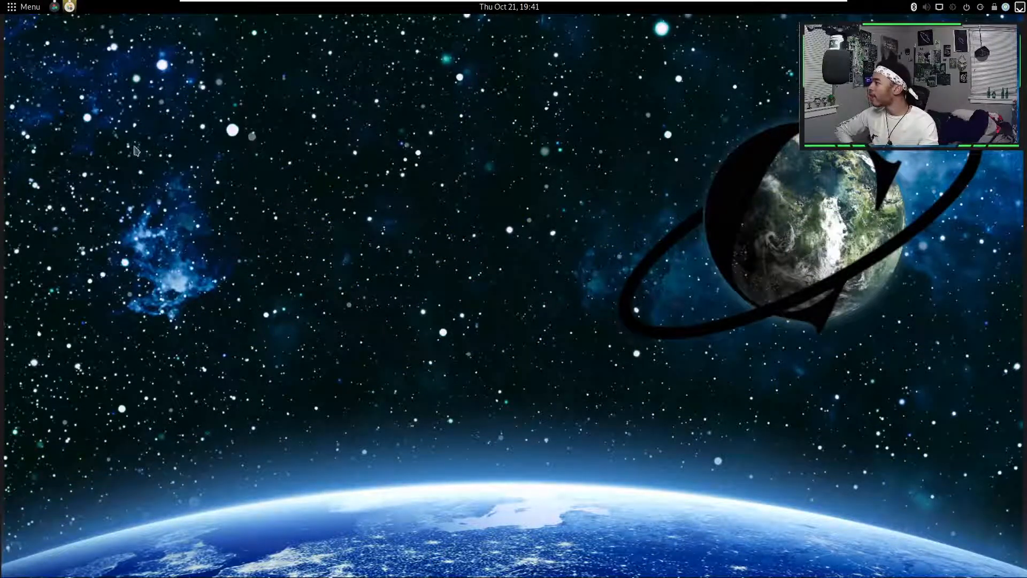
- Set the sound theme to No sounds in Sound Preferences and close that window and the Control Center
left_click(54, 7)
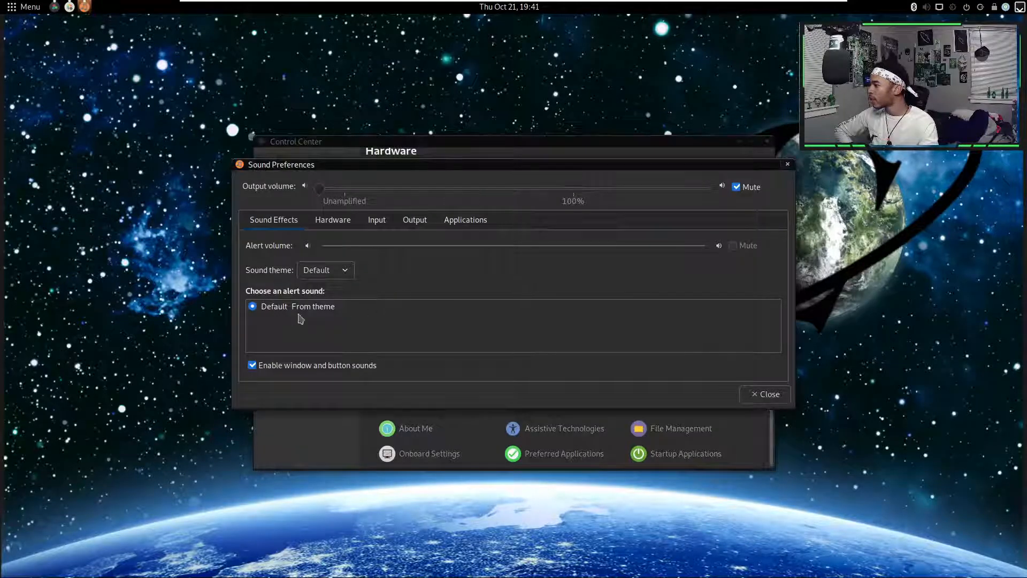
left_click(327, 274)
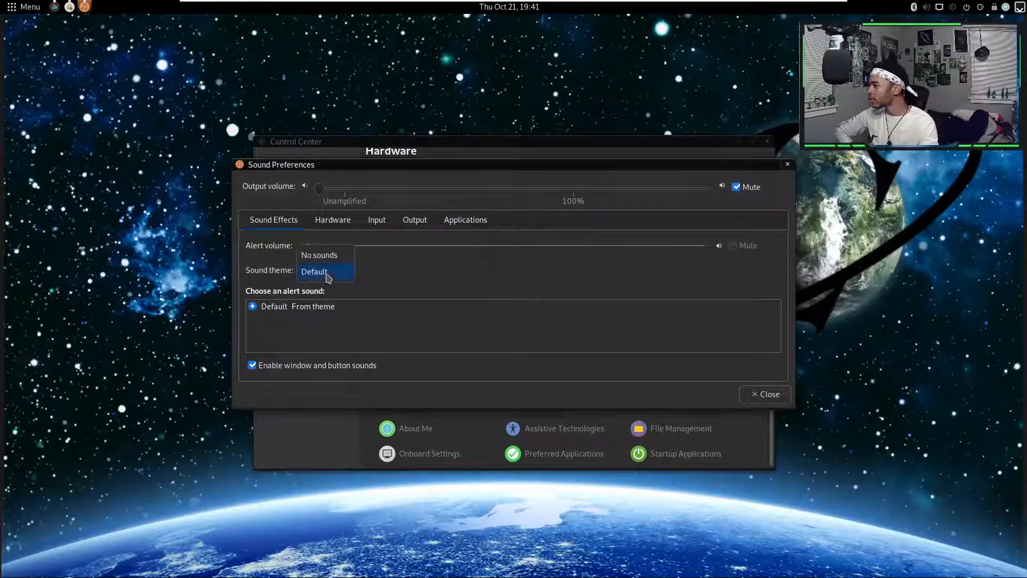
left_click(323, 255)
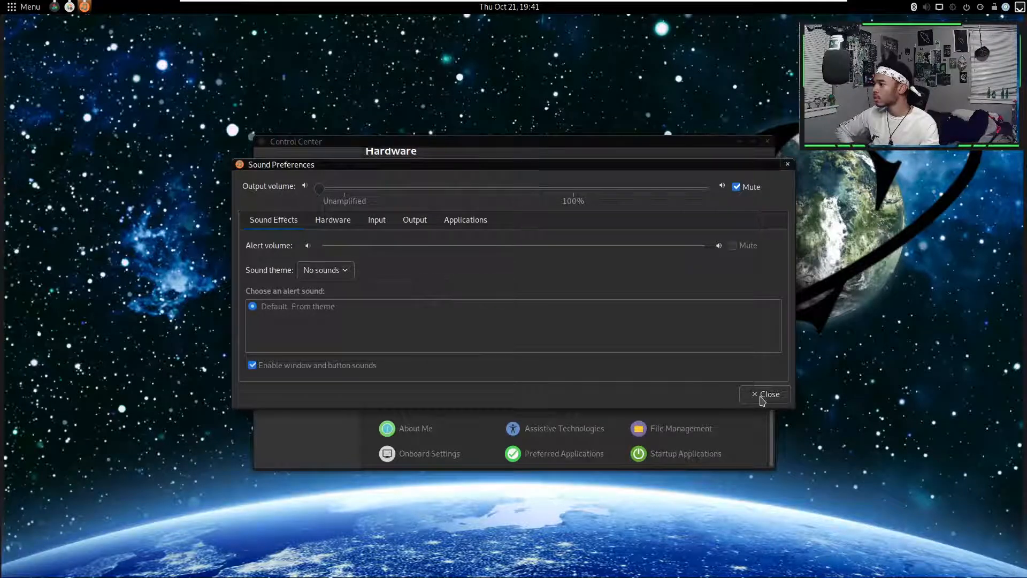
left_click(765, 396)
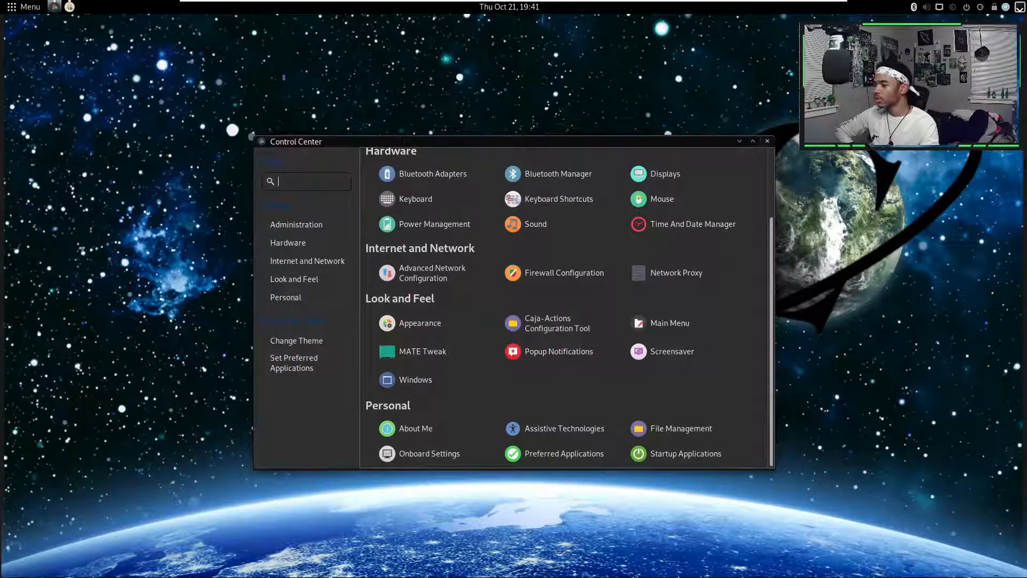
left_click(766, 142)
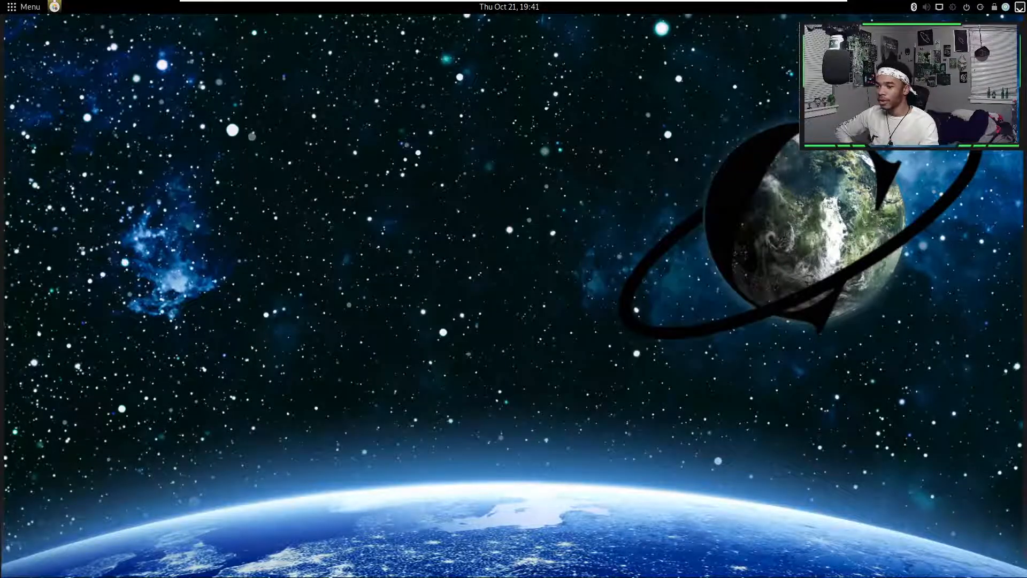